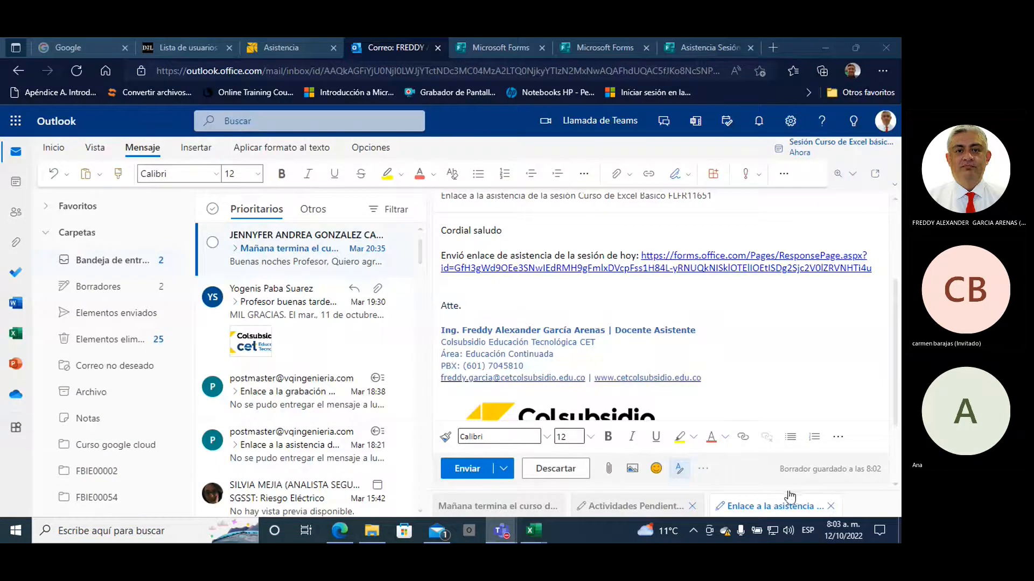
- Switch to the virtual campus page in a maximized browser window and open the Excel course's Contenido section
left_click(856, 48)
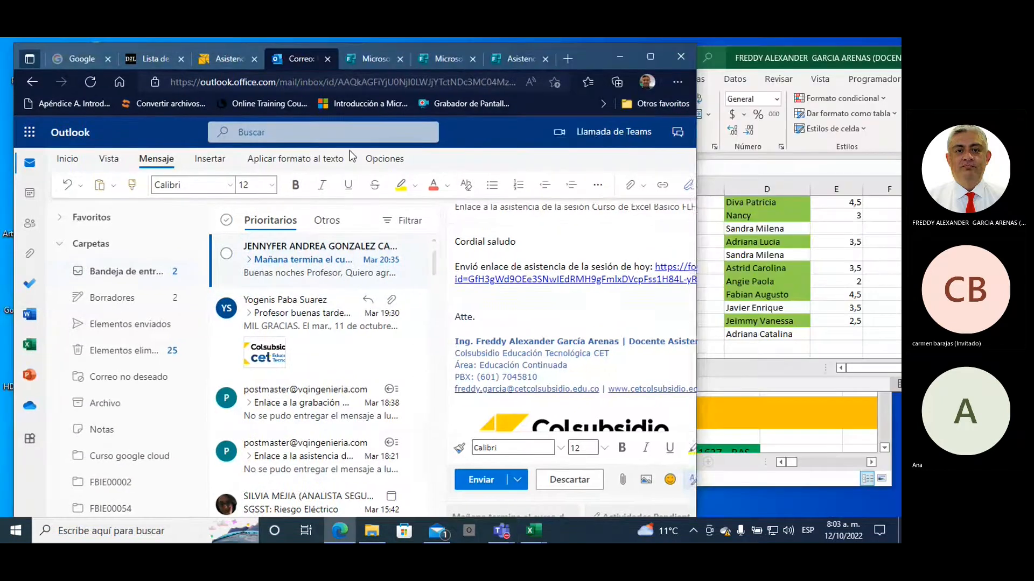
left_click(154, 60)
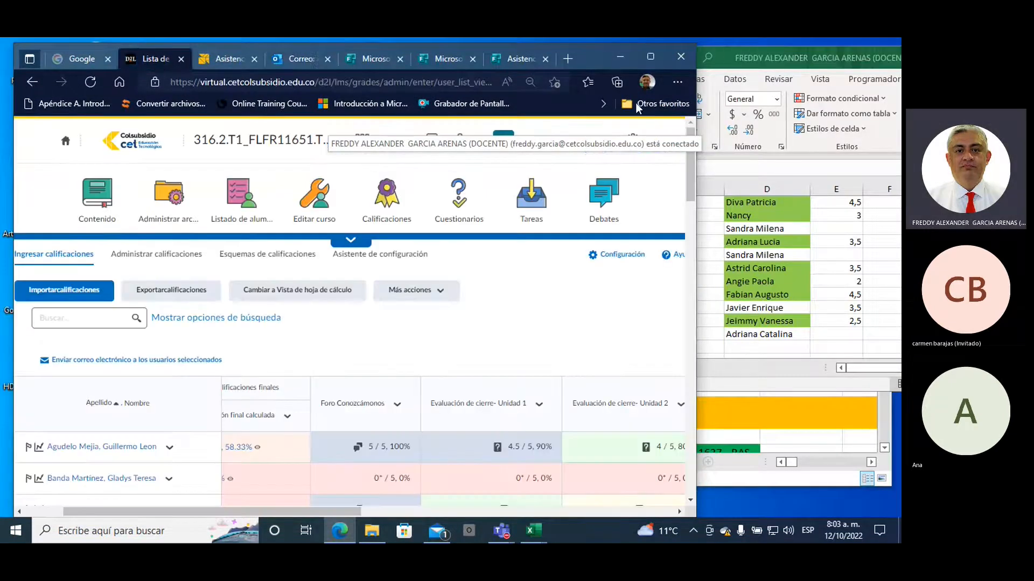
left_click(651, 56)
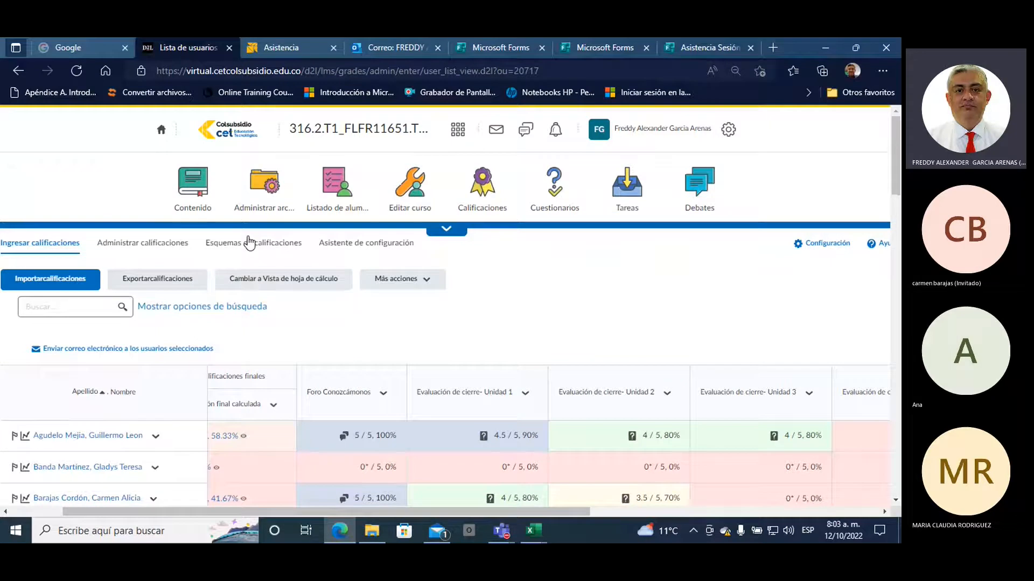
left_click(193, 189)
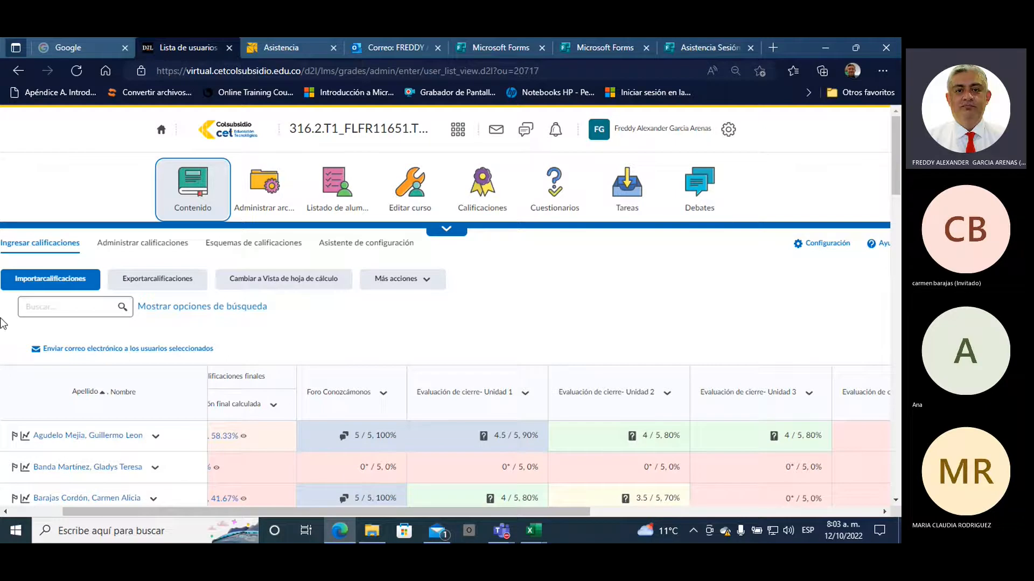
left_click(184, 214)
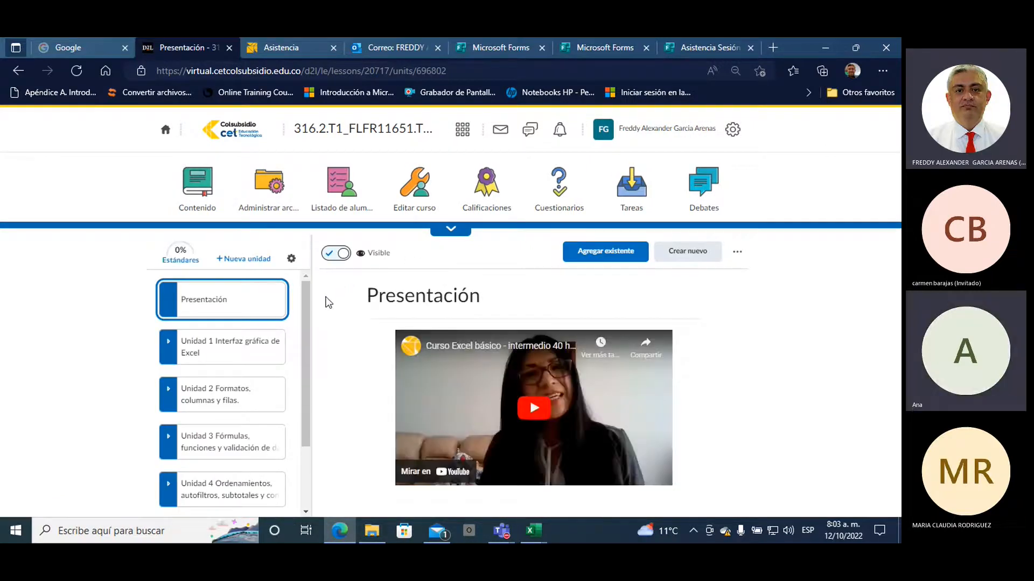
- Open the Guía de Aprendizaje document under 1. Ambientación in Unidad 4 and review its topics and study material
left_click_drag(309, 298, 313, 364)
left_click(232, 409)
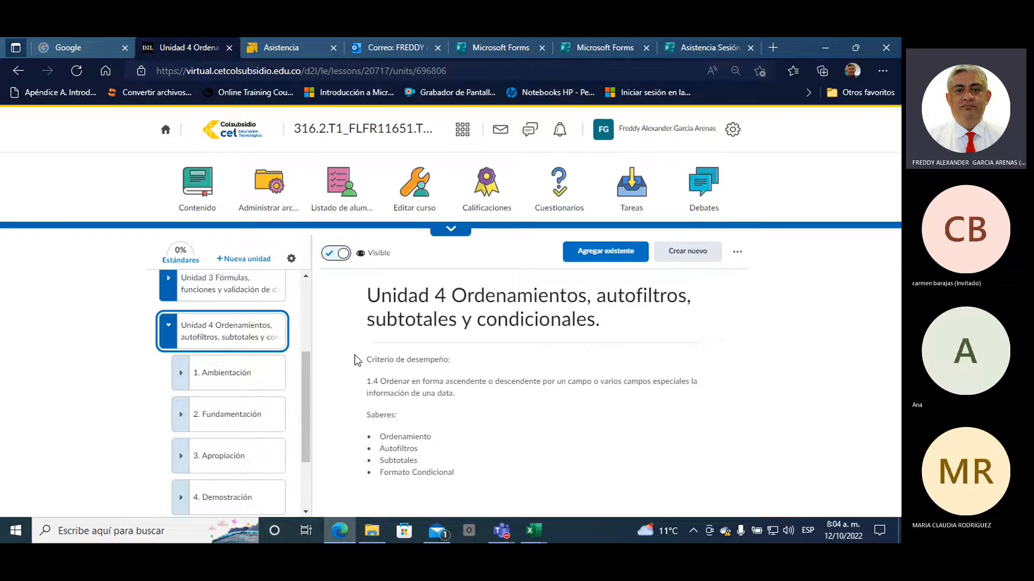
left_click_drag(305, 357, 307, 381)
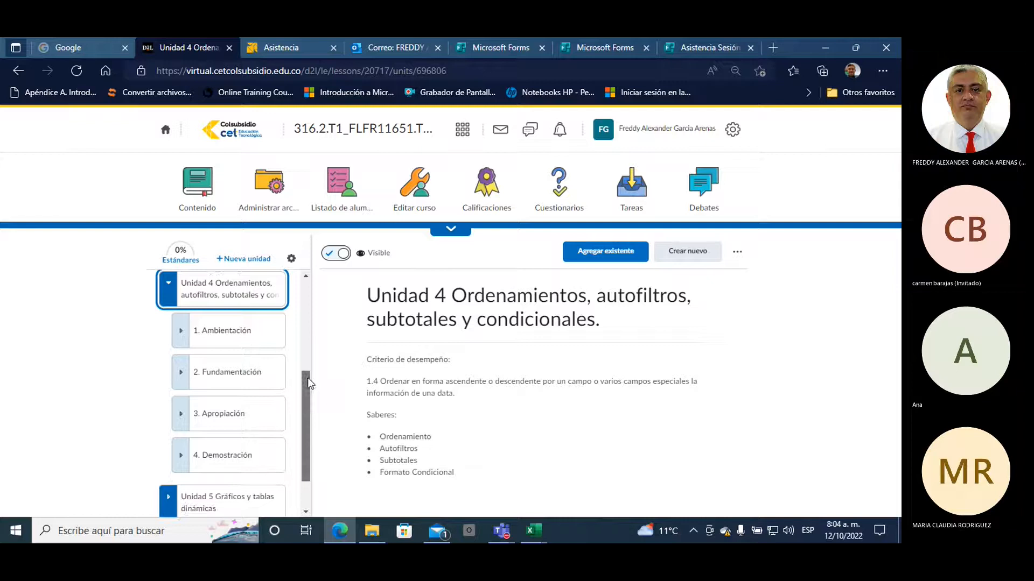
left_click(229, 338)
left_click_drag(306, 373, 306, 386)
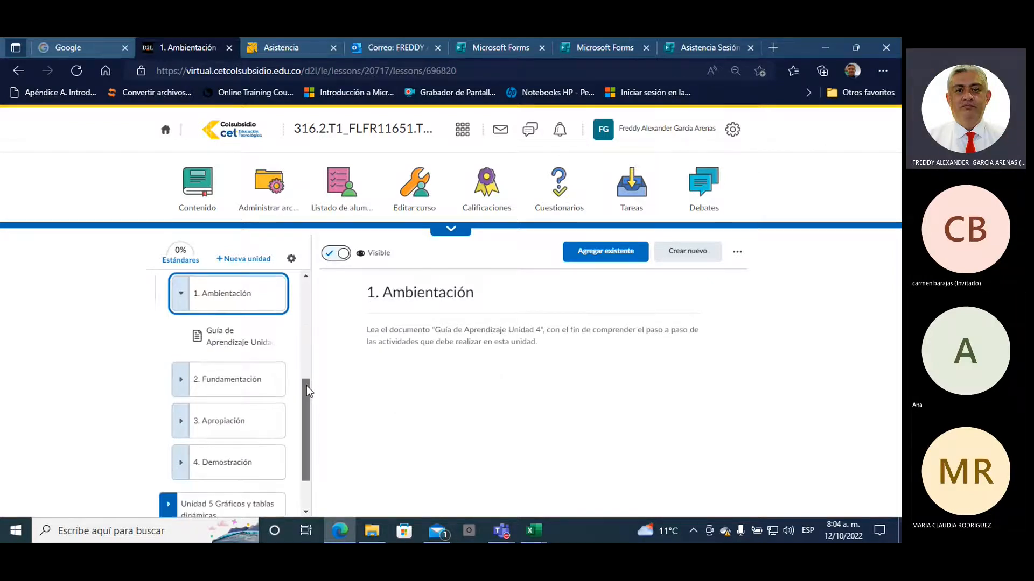
left_click(239, 348)
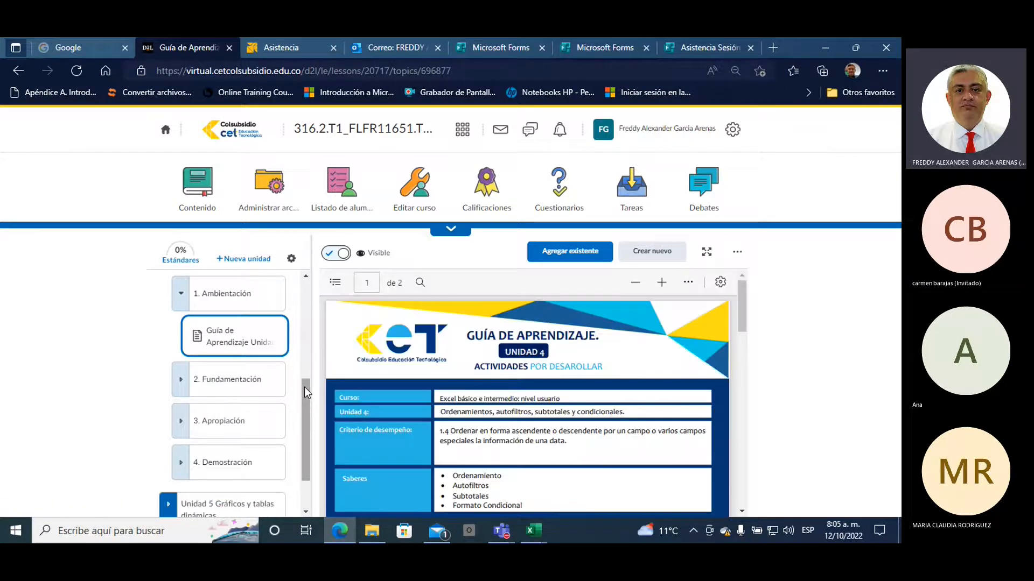
scroll(455, 400, "down", 2)
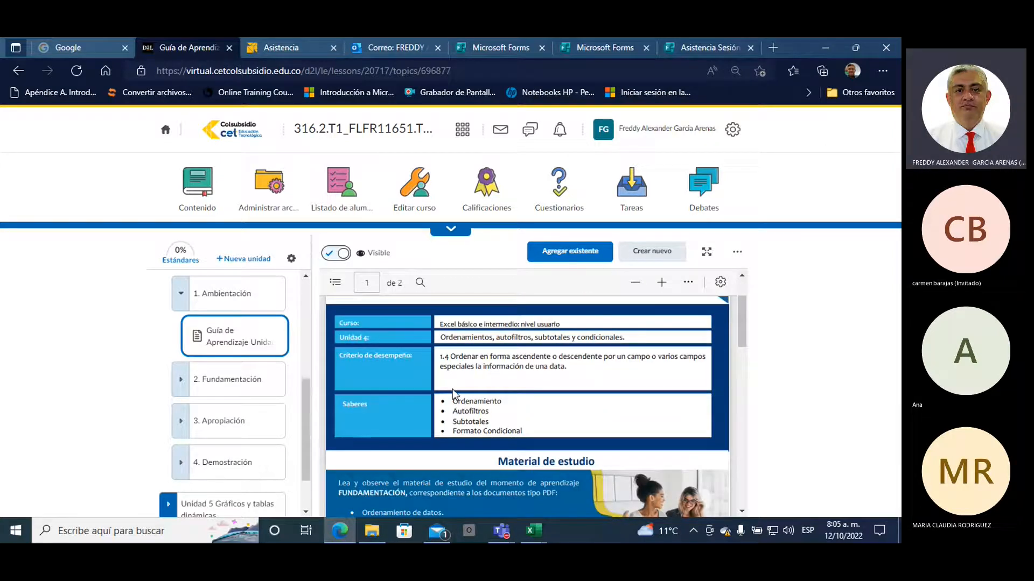
scroll(454, 401, "down", 2)
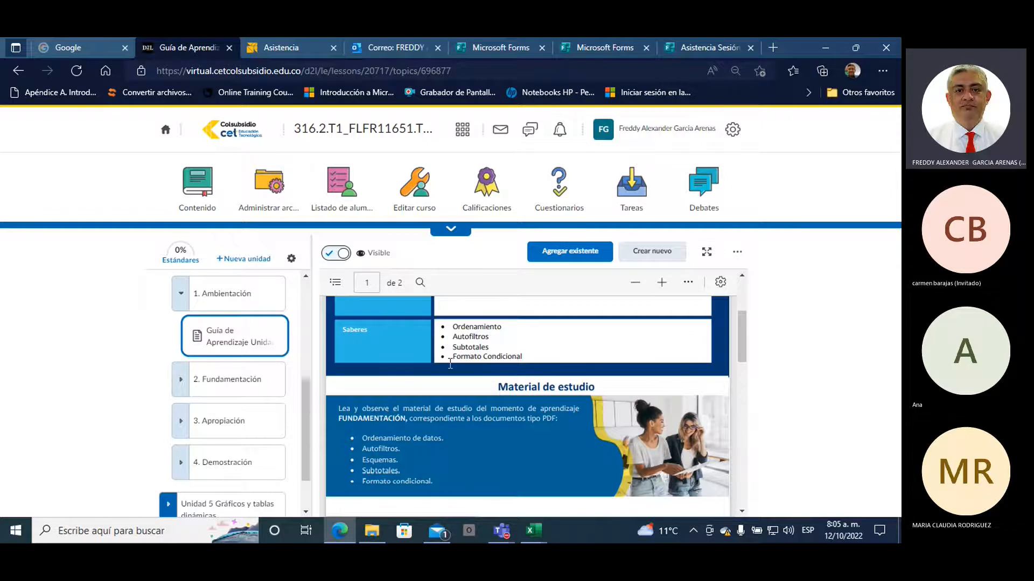
- View the Ordenamiento de datos PDF and the Ordenar y autofiltros video in Unidad 4's 2. Fundamentación section
left_click(231, 379)
scroll(233, 383, "down", 3)
scroll(240, 300, "up", 3)
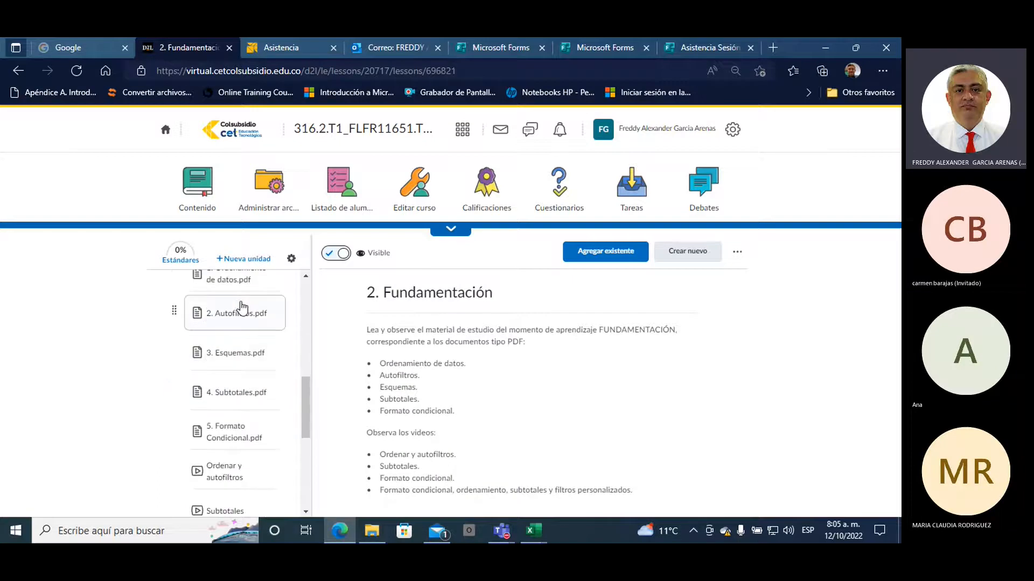
left_click(244, 381)
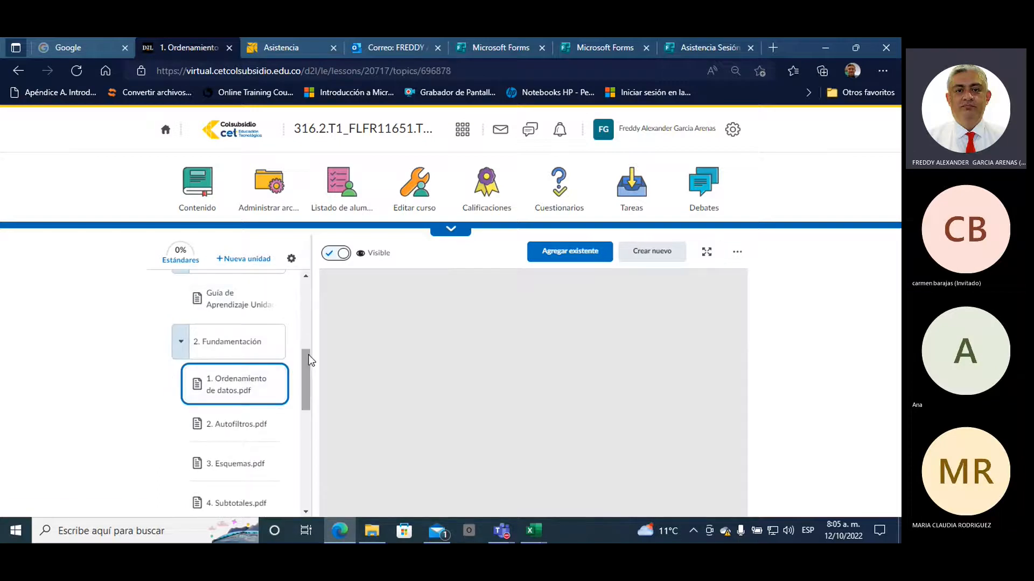
scroll(306, 364, "down", 1)
left_click_drag(305, 367, 306, 370)
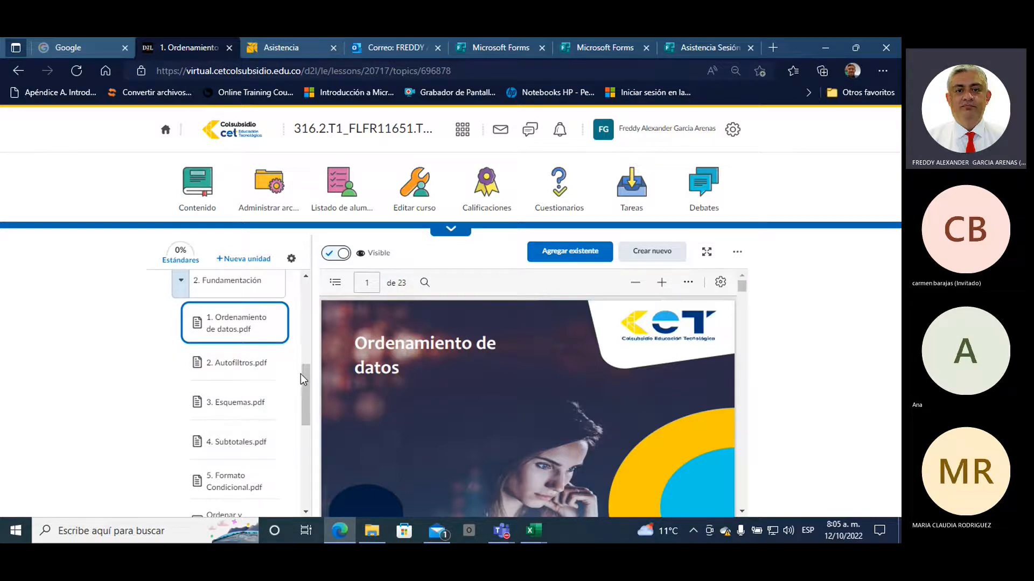
left_click_drag(304, 374, 305, 415)
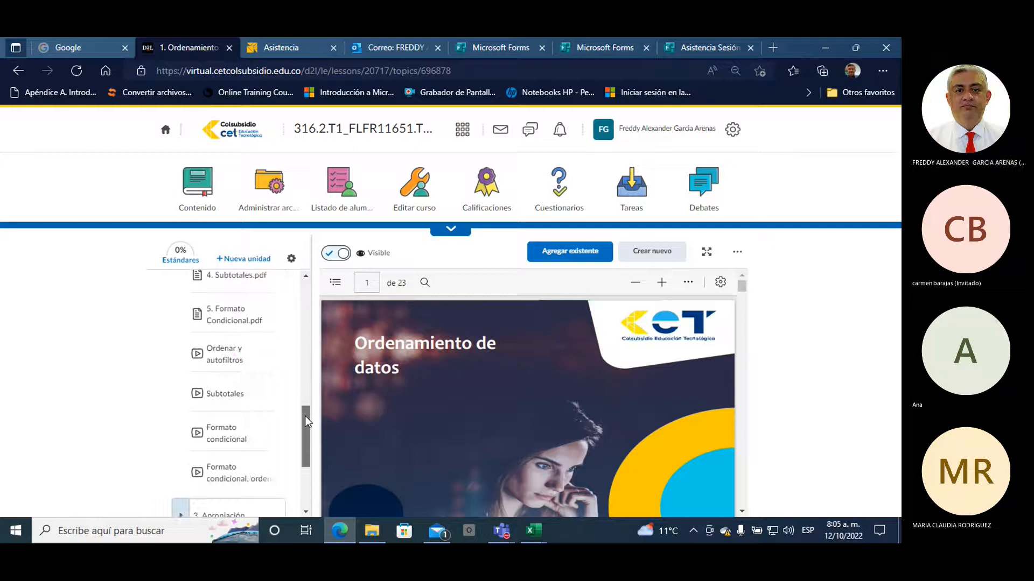
left_click(238, 364)
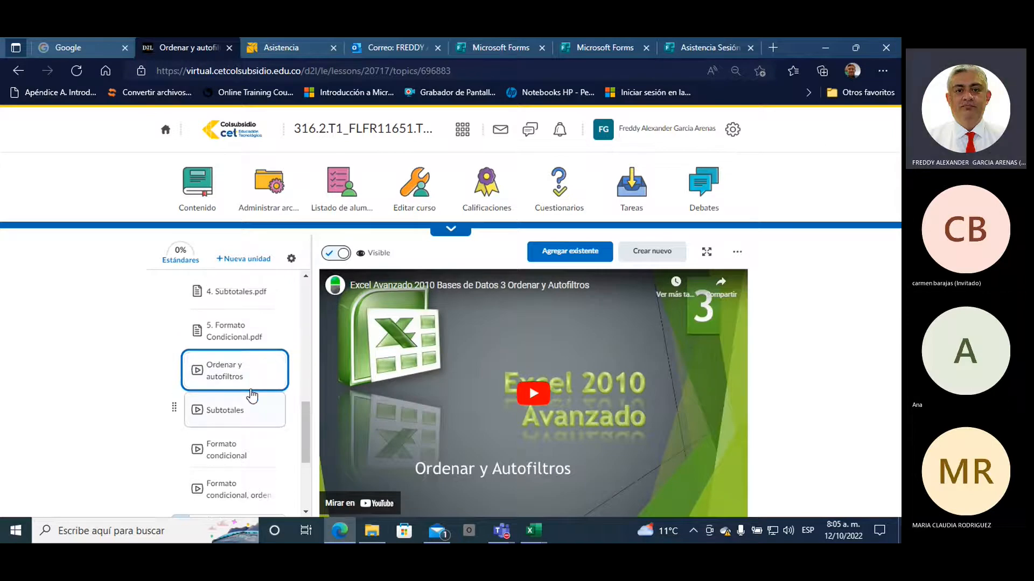
scroll(252, 395, "down", 1)
- Download Taller Unidad 4.xlsx from the 3. Apropiación section and open the 4. Demostración section
left_click(230, 477)
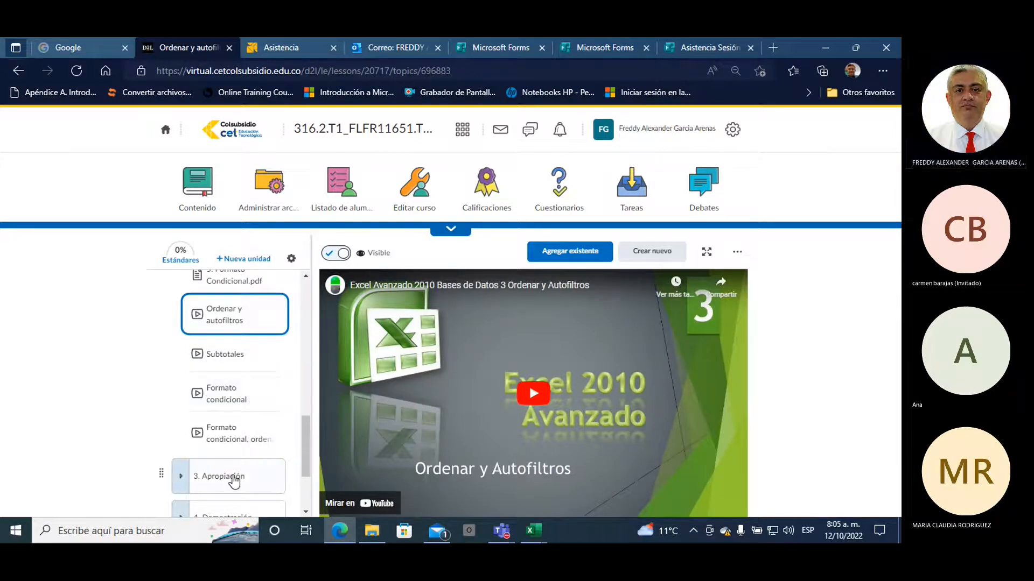
left_click_drag(306, 418, 309, 458)
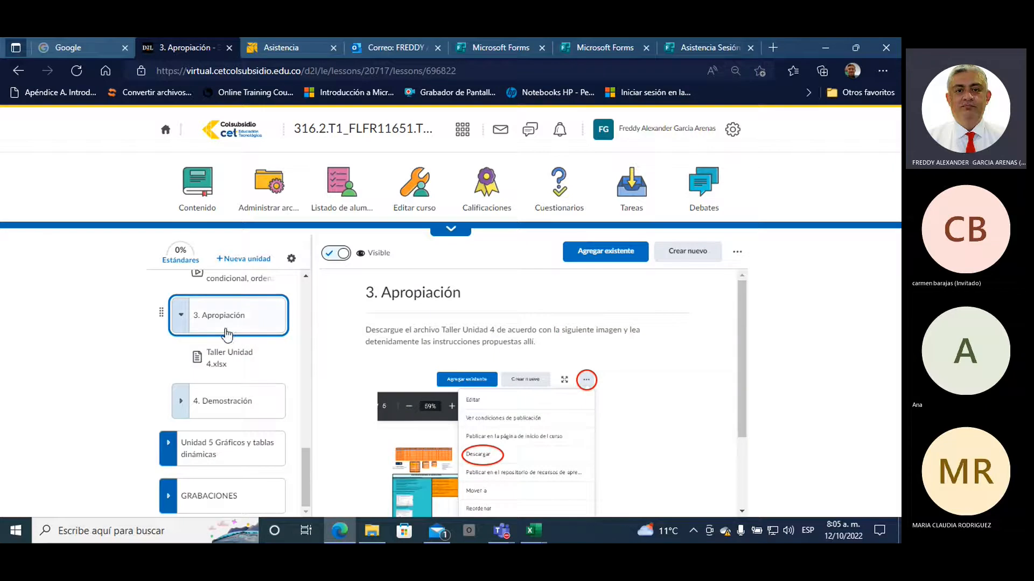
left_click(231, 360)
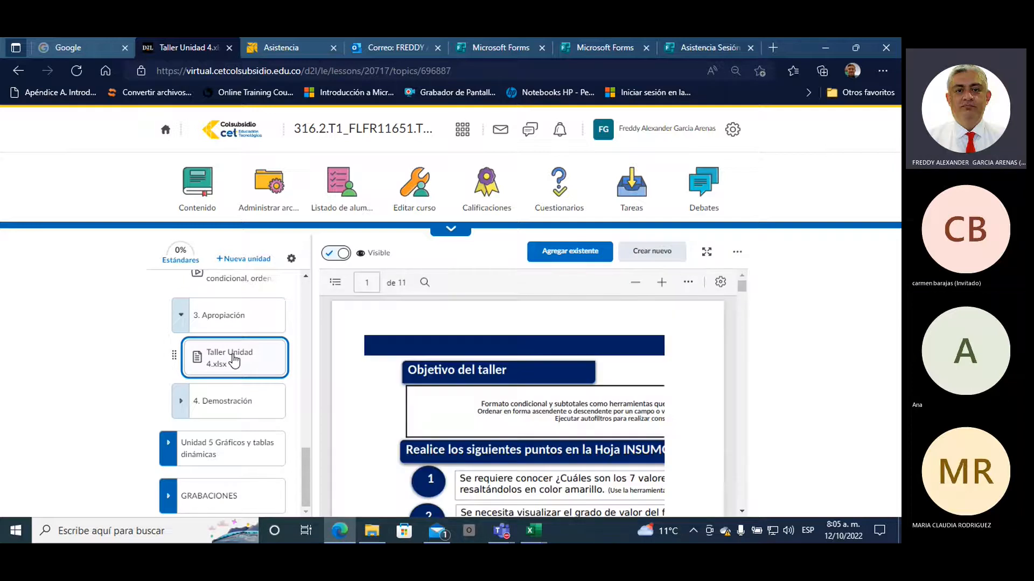
left_click(738, 253)
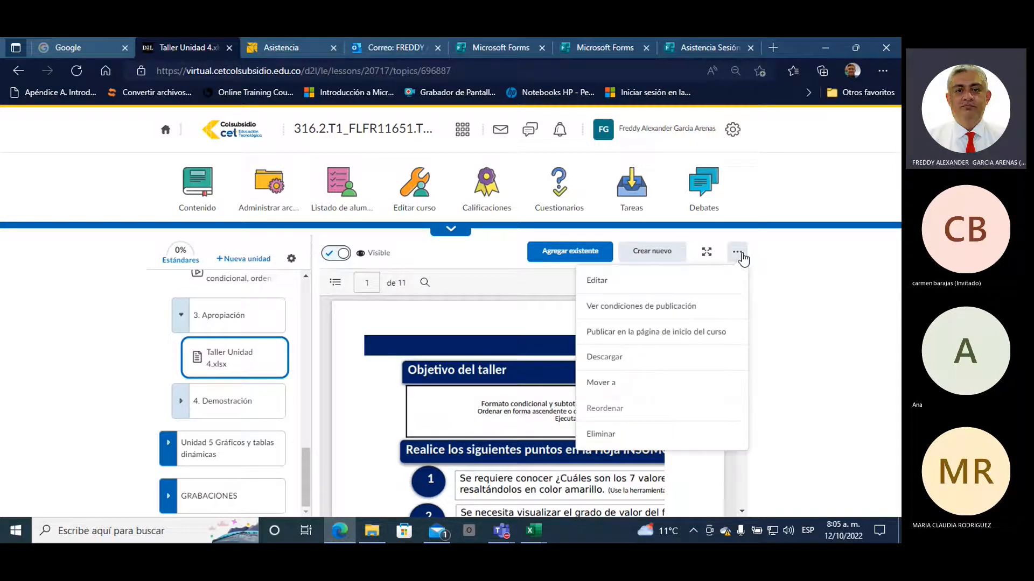
left_click(609, 356)
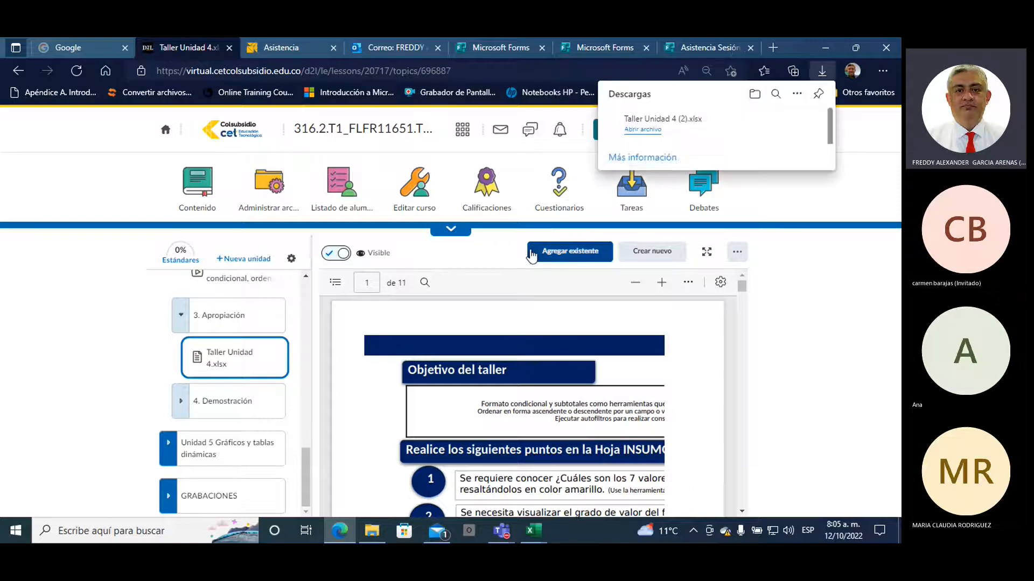
left_click(237, 400)
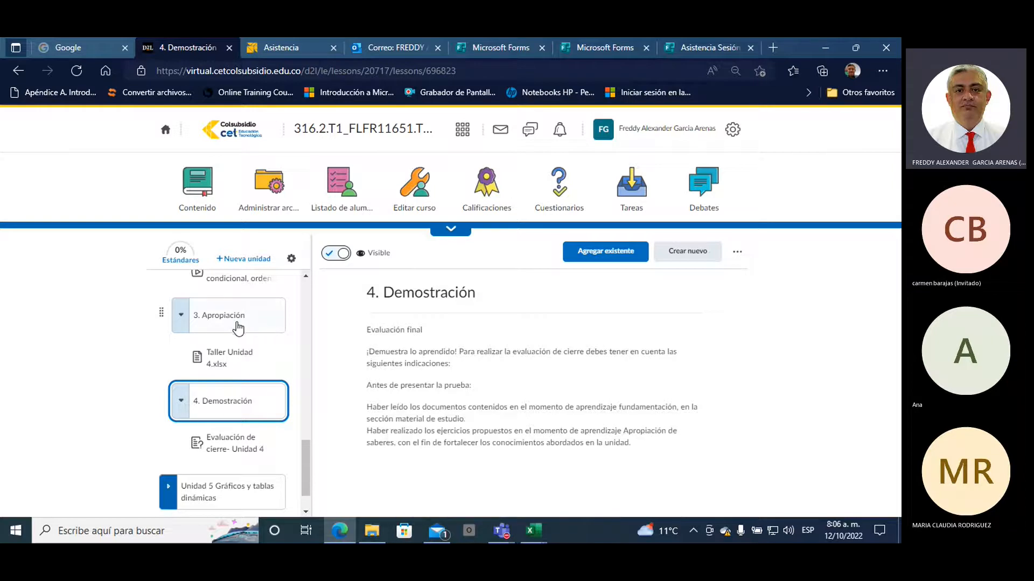
- Open the downloaded Taller Unidad 4 (2) workbook from the Descargas folder in Excel and enable editing
left_click(372, 536)
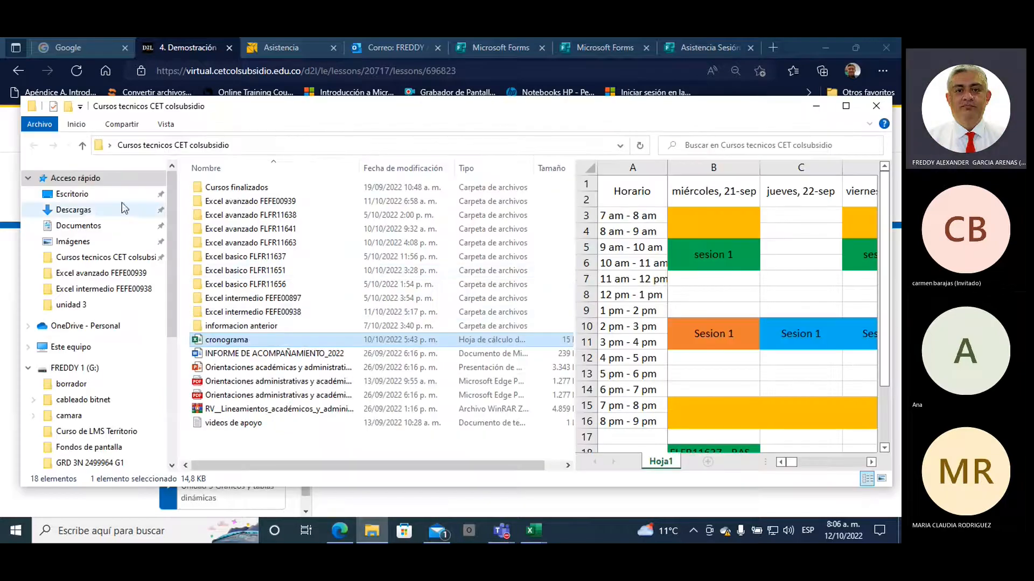
left_click(74, 210)
double_click(237, 205)
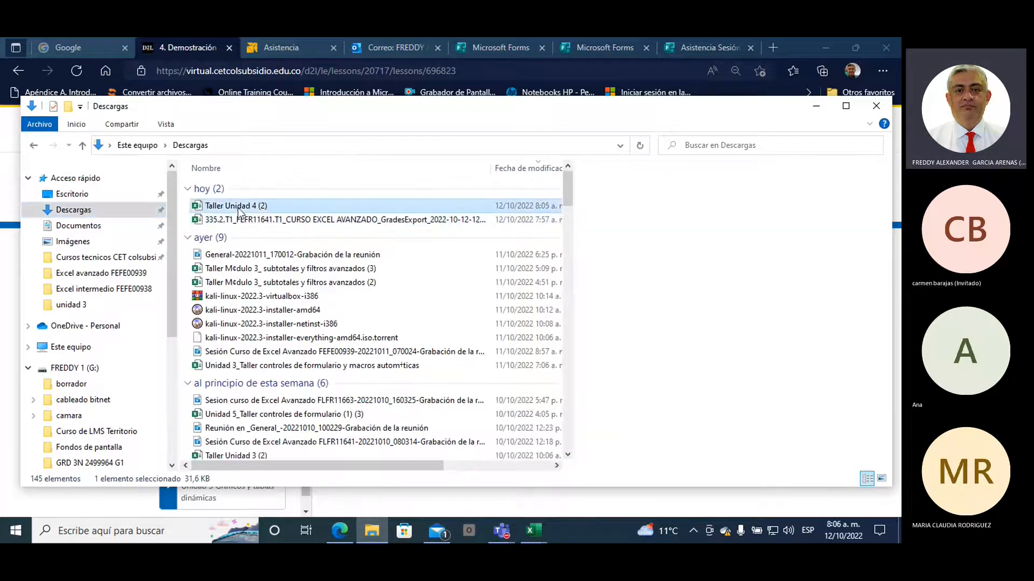
left_click(816, 105)
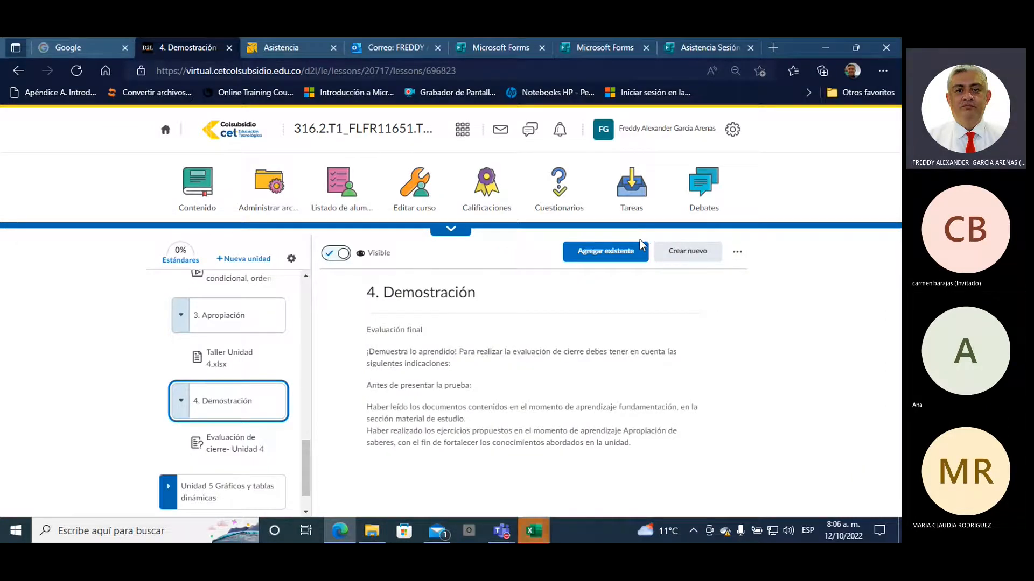
left_click(537, 532)
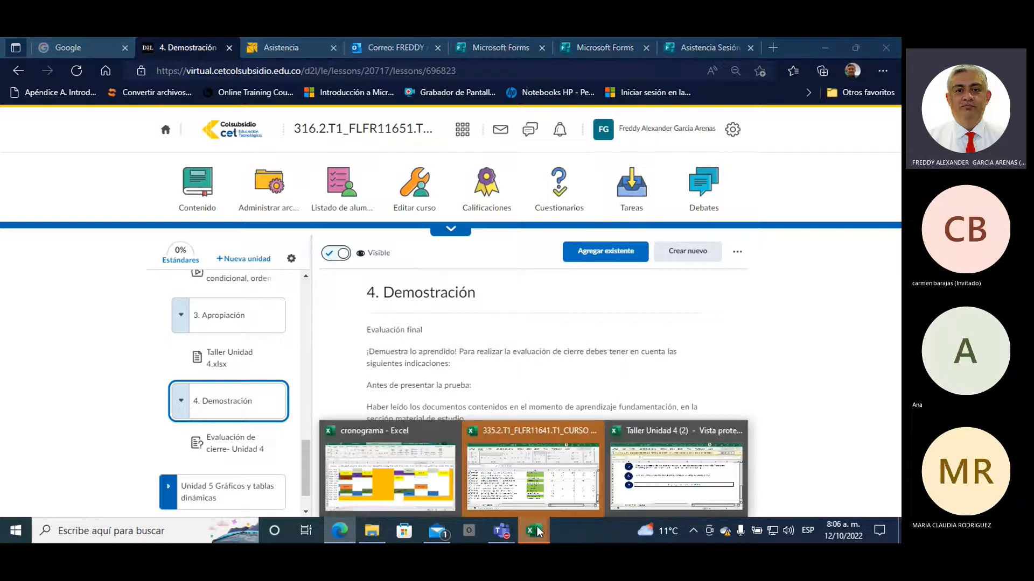
left_click(631, 500)
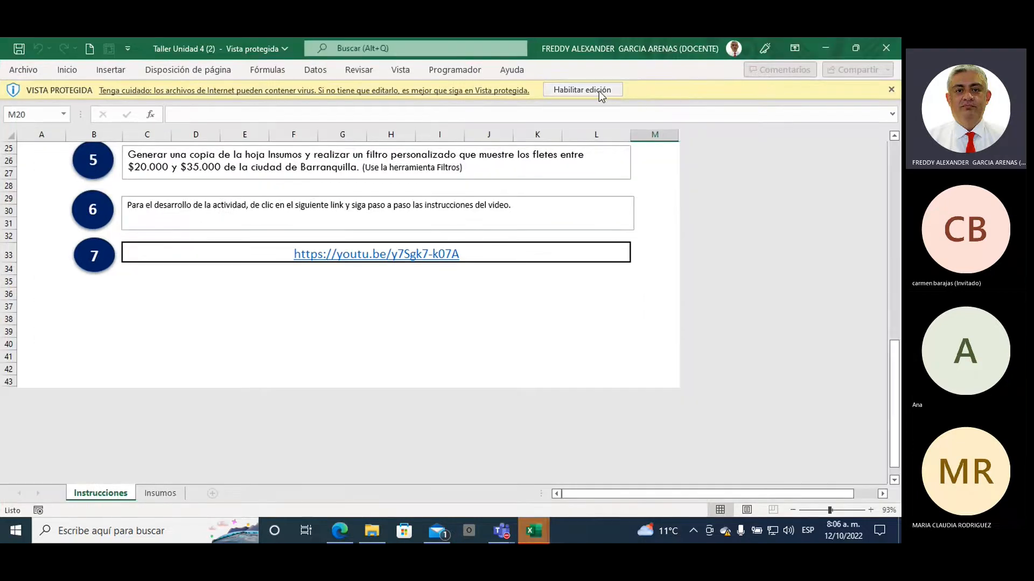
left_click(584, 88)
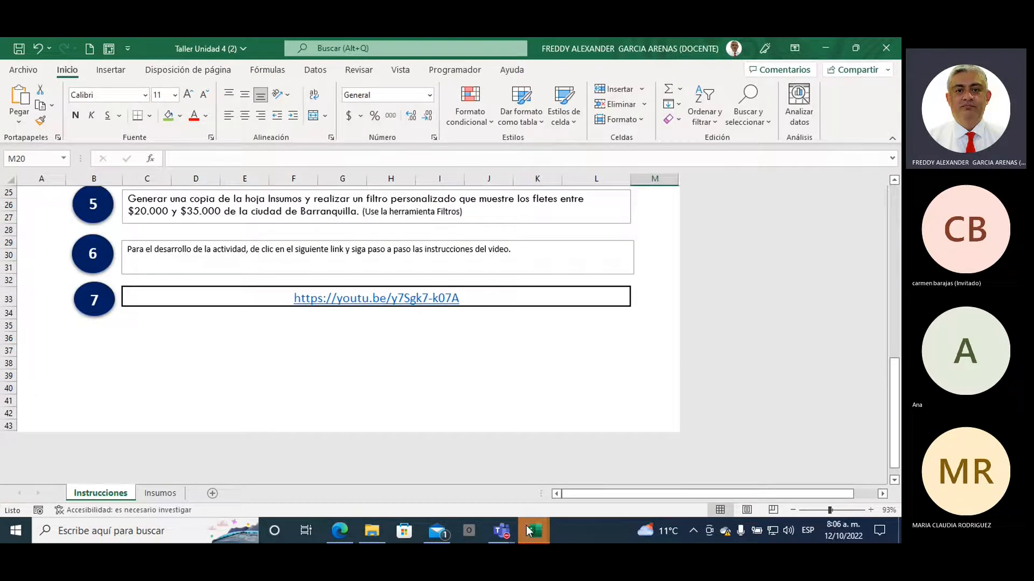
- Bring up the Calificaciones workbook window and clear it away from the Taller Unidad 4 (2) workbook
mouse_move(529, 532)
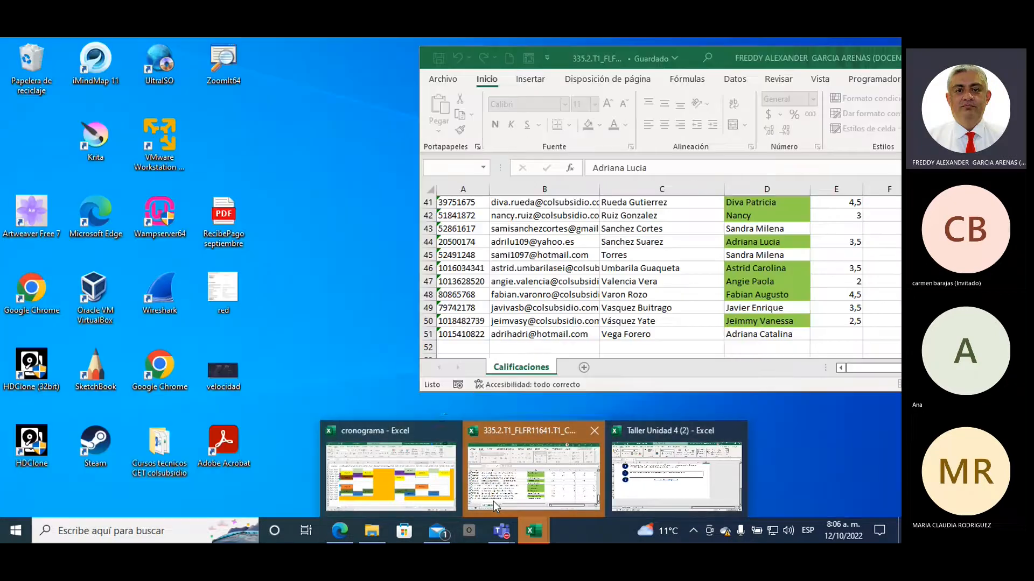
left_click(494, 501)
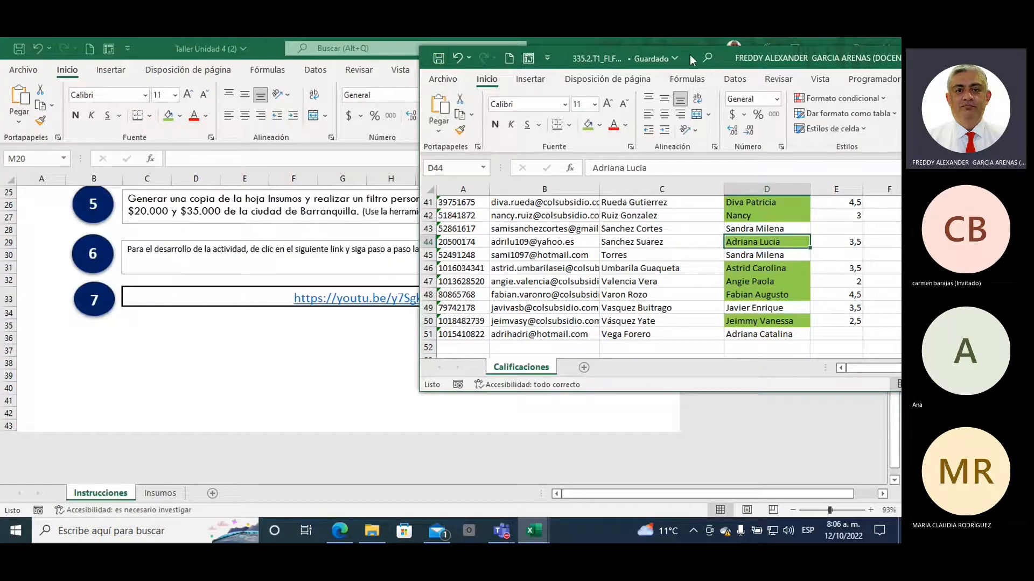
left_click_drag(693, 53, 522, 61)
left_click(850, 68)
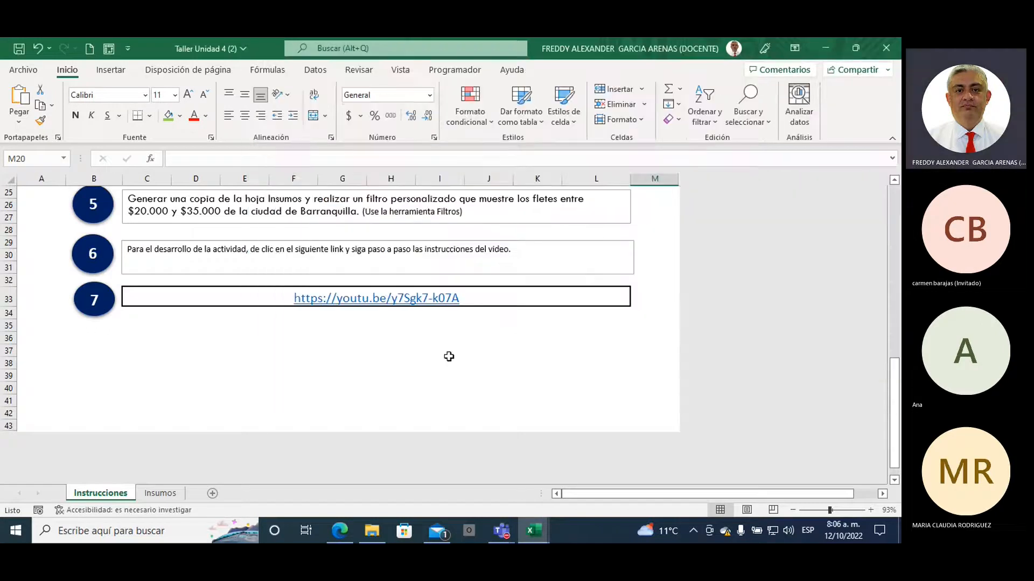
- Review the numbered tasks on the Instrucciones sheet, highlighting the "Use la herramienta Formato Condicional" note in point 1
scroll(441, 345, "up", 8)
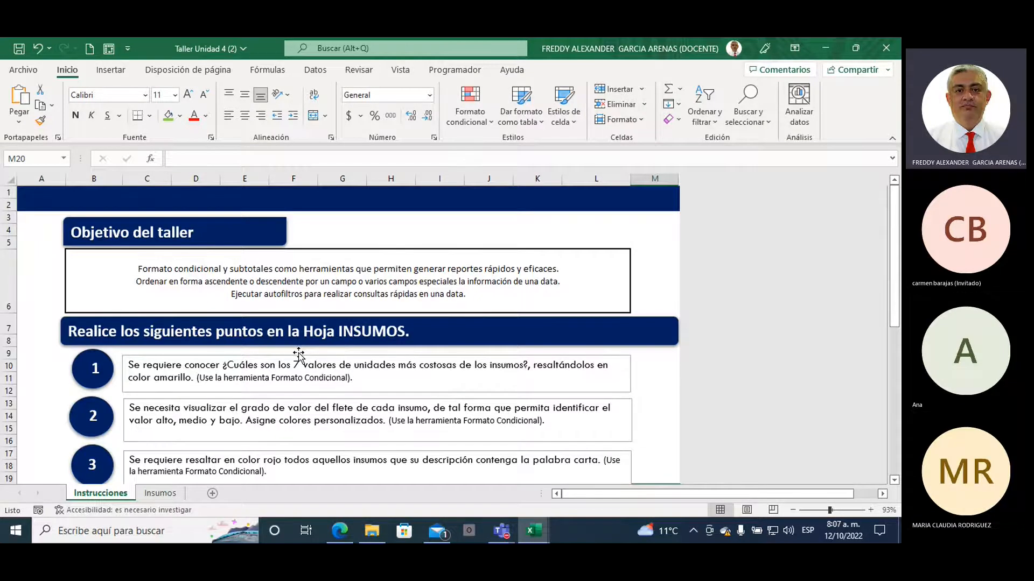
scroll(279, 358, "down", 2)
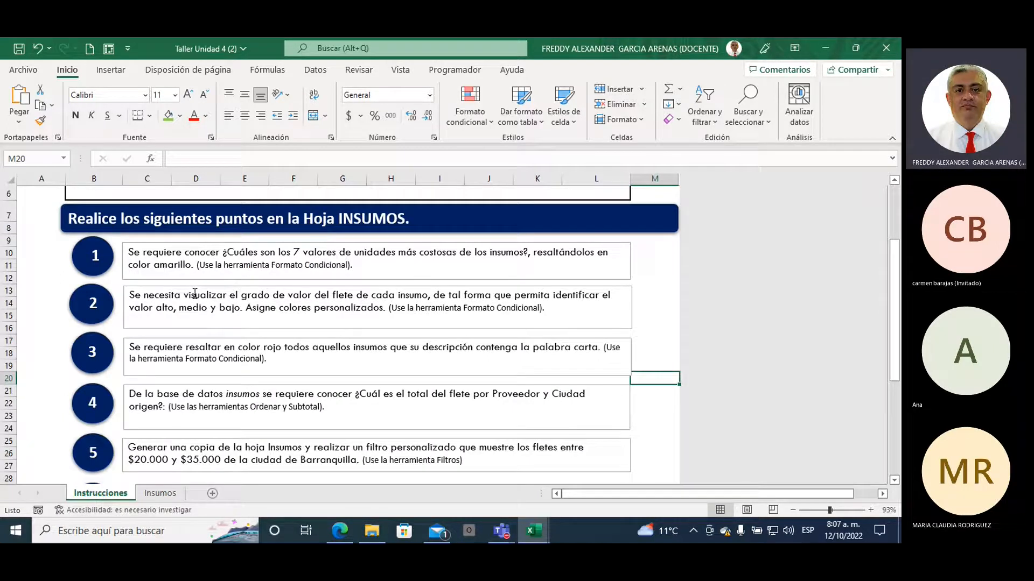
left_click(203, 266)
left_click_drag(200, 265, 348, 265)
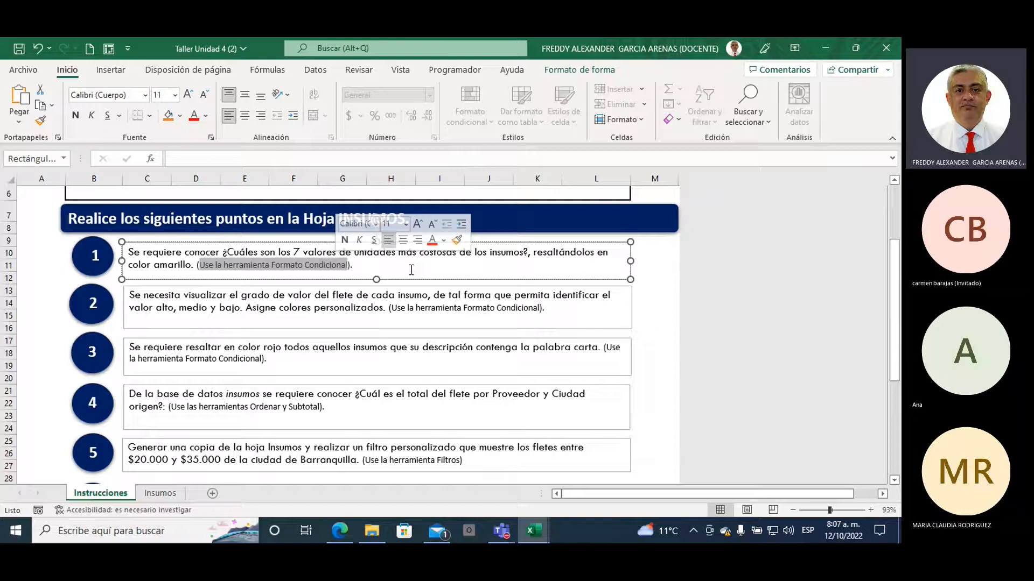
scroll(411, 270, "up", 1)
scroll(399, 289, "down", 4)
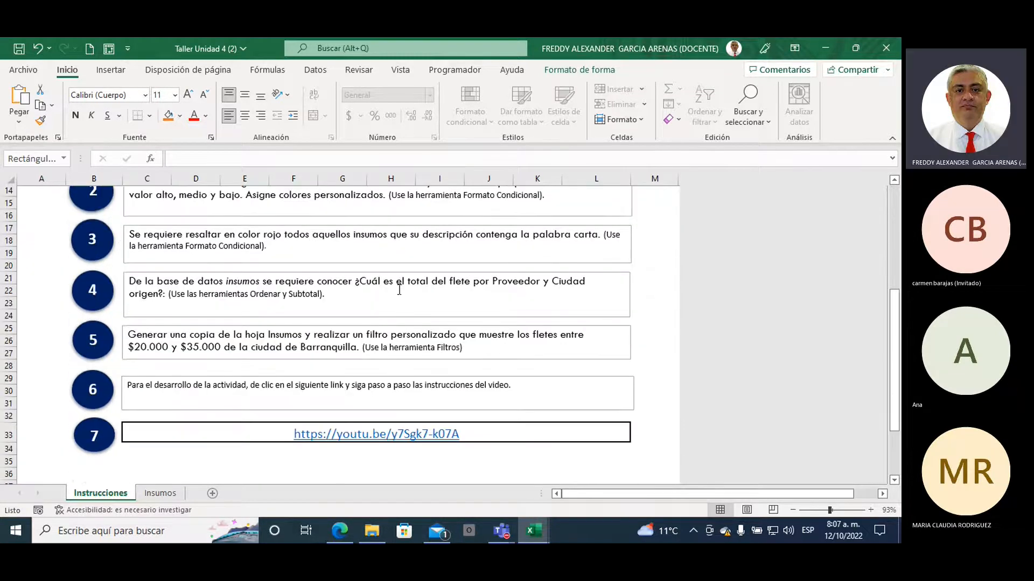
- Select the header cells from CÓDIGO to RETENCIÓN on the Insumos sheet and set the sheet zoom to 100%
left_click(163, 494)
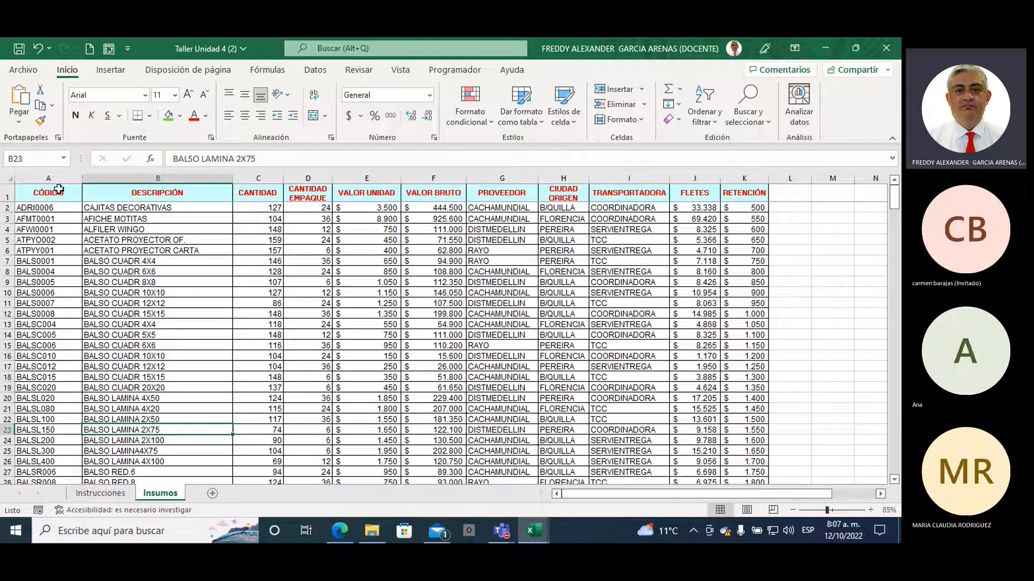
left_click_drag(54, 192, 734, 193)
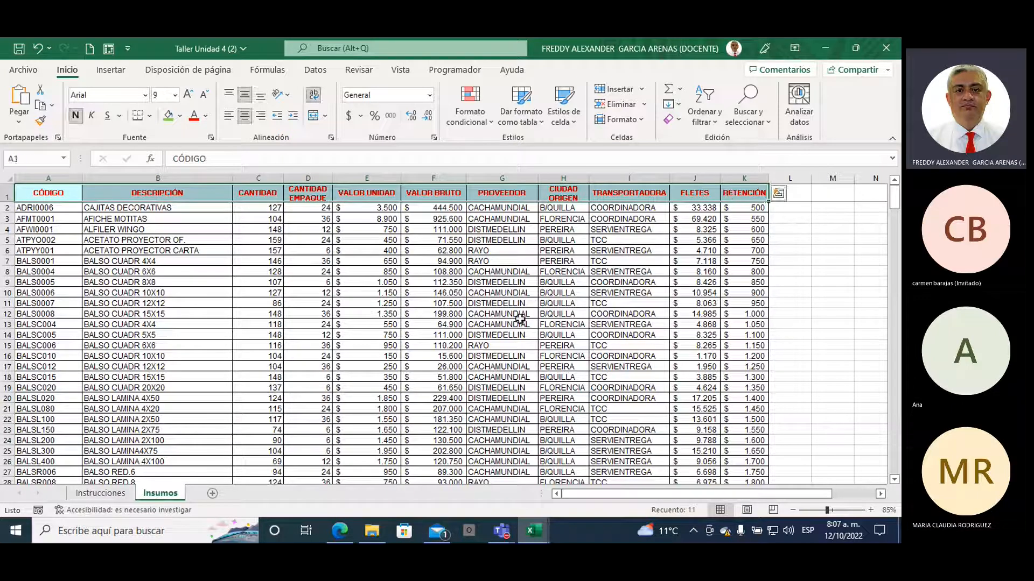
left_click(870, 511)
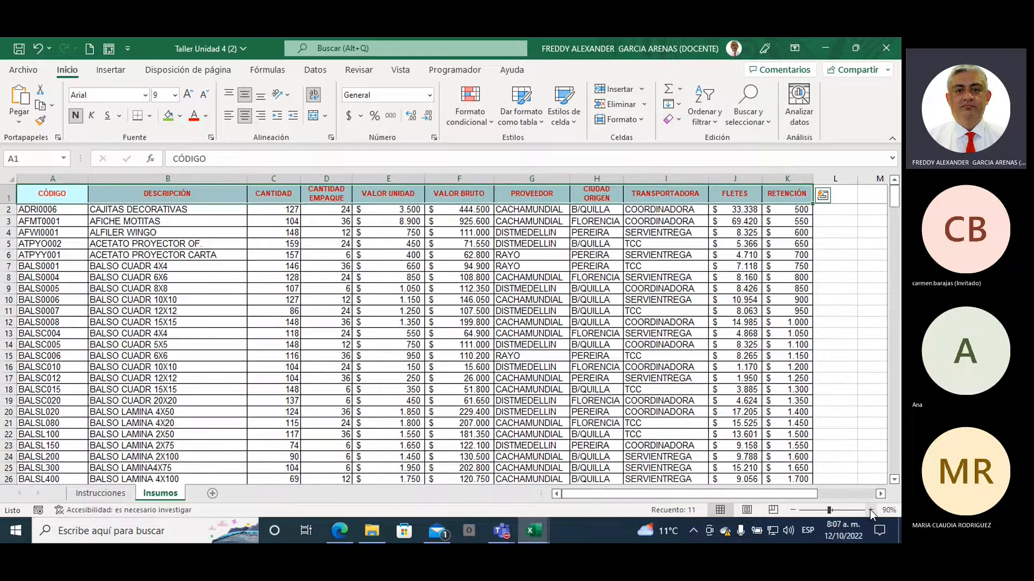
left_click(871, 511)
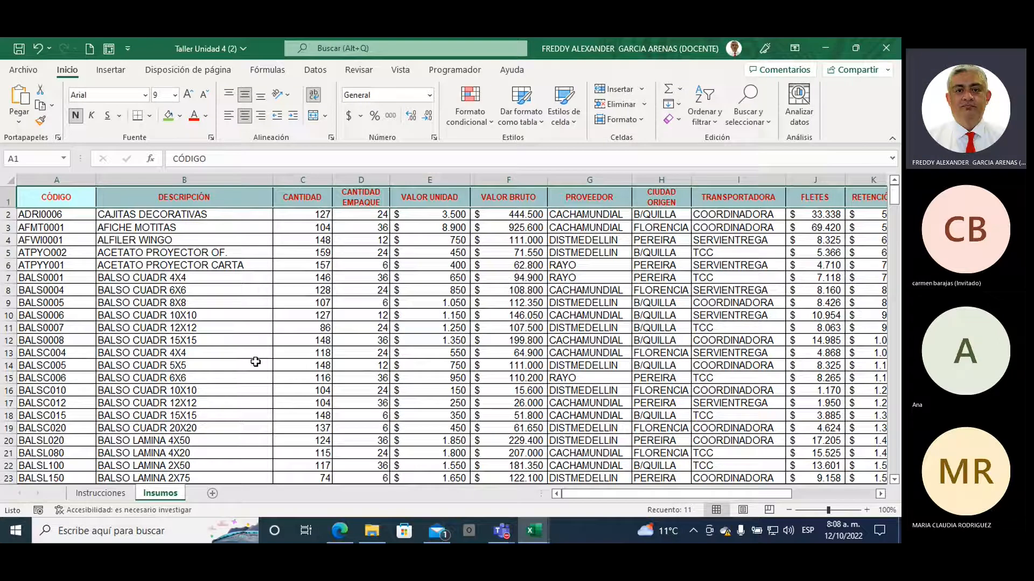
- Create a copy of the Insumos sheet within the same workbook and place it after the original sheet
right_click(165, 496)
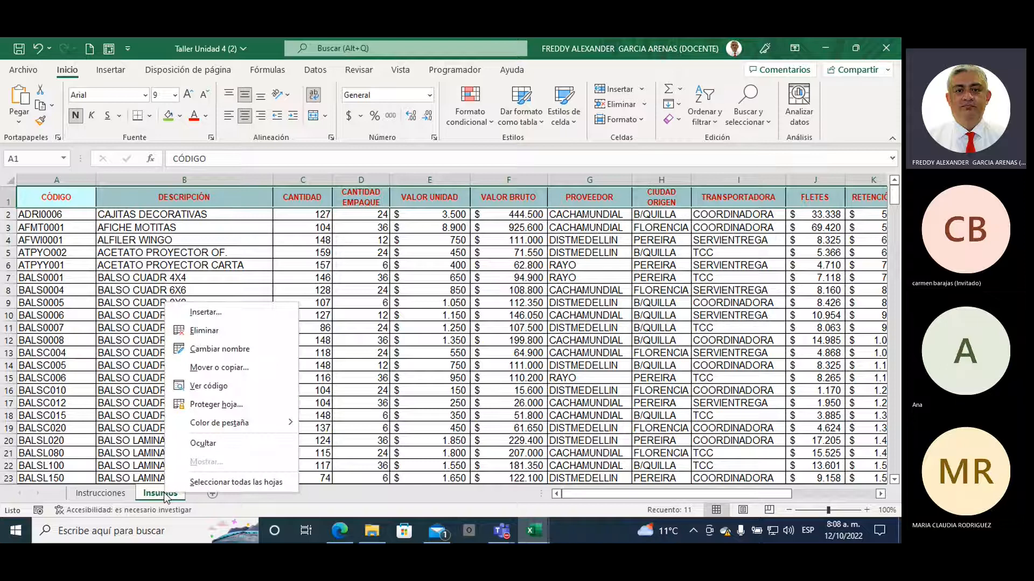
left_click(244, 369)
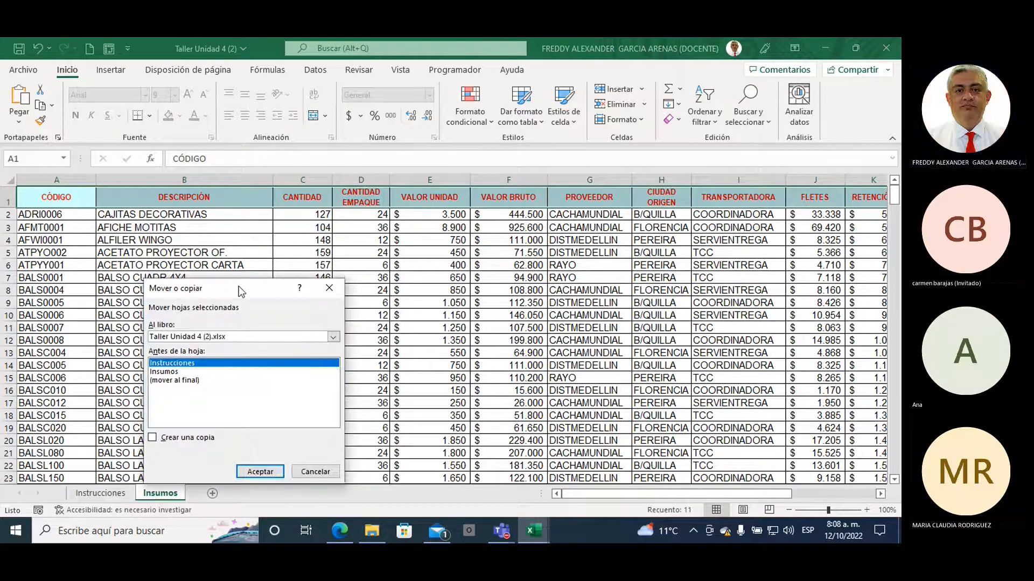
left_click_drag(238, 286, 374, 215)
left_click(301, 303)
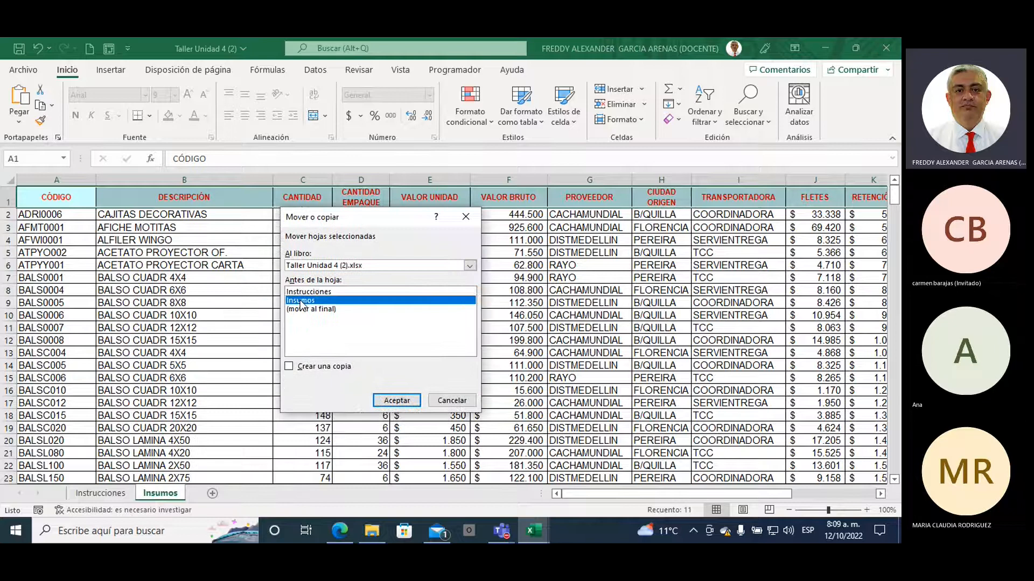
left_click(289, 367)
left_click(397, 400)
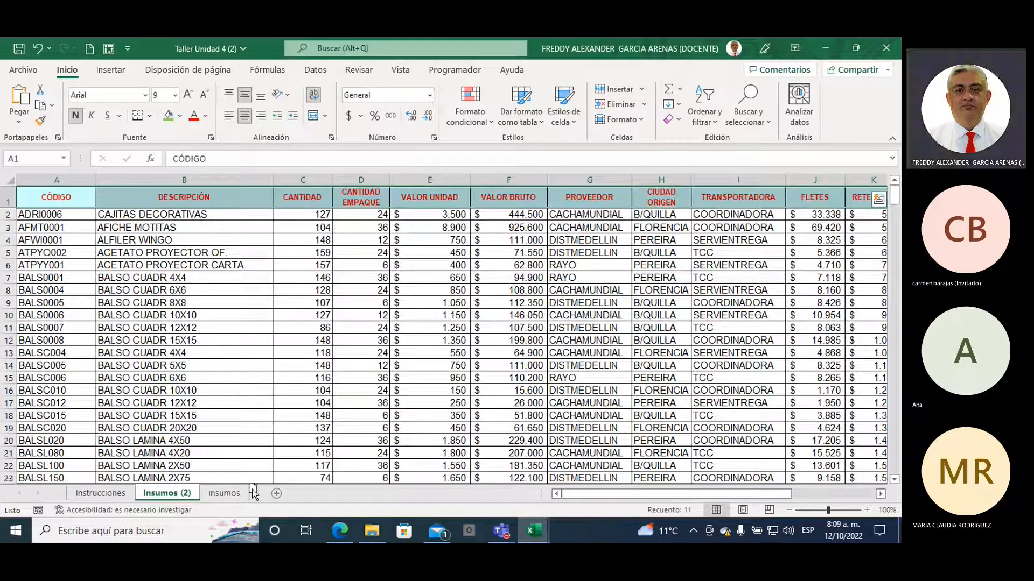
left_click_drag(253, 491, 251, 492)
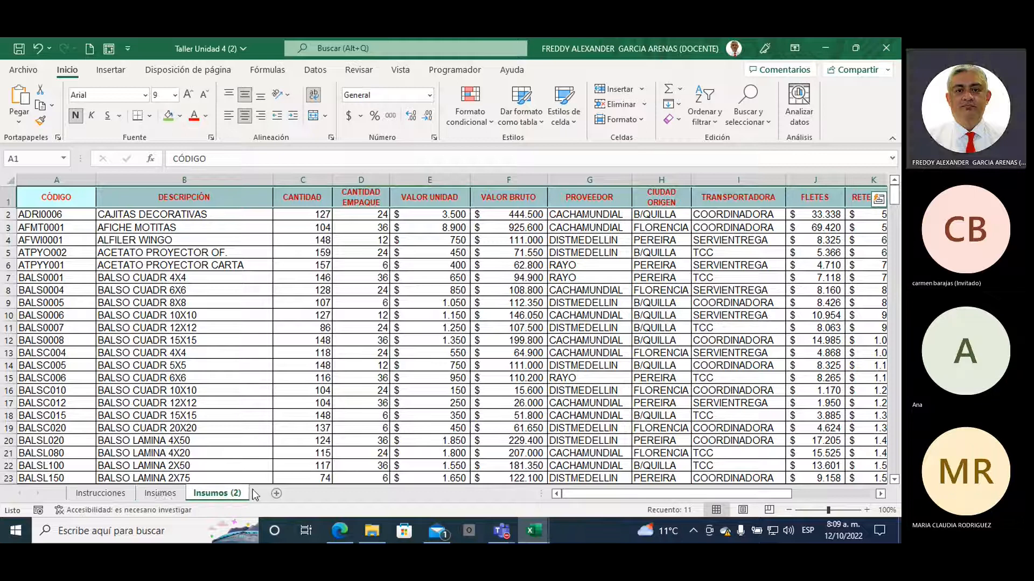
- Rename the copied Insumos sheet as "formato condicional"
right_click(224, 497)
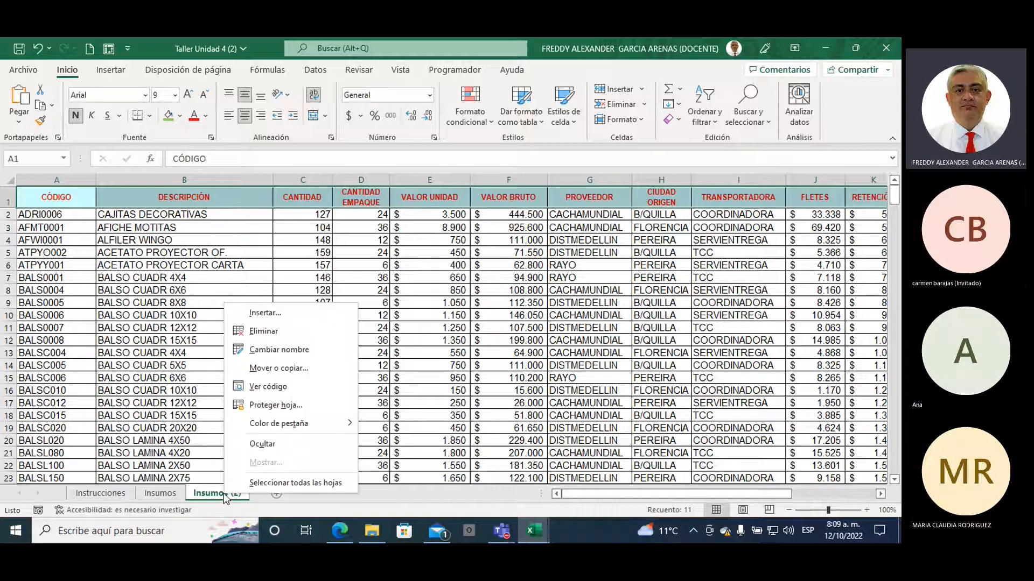
left_click(306, 353)
type("fomr")
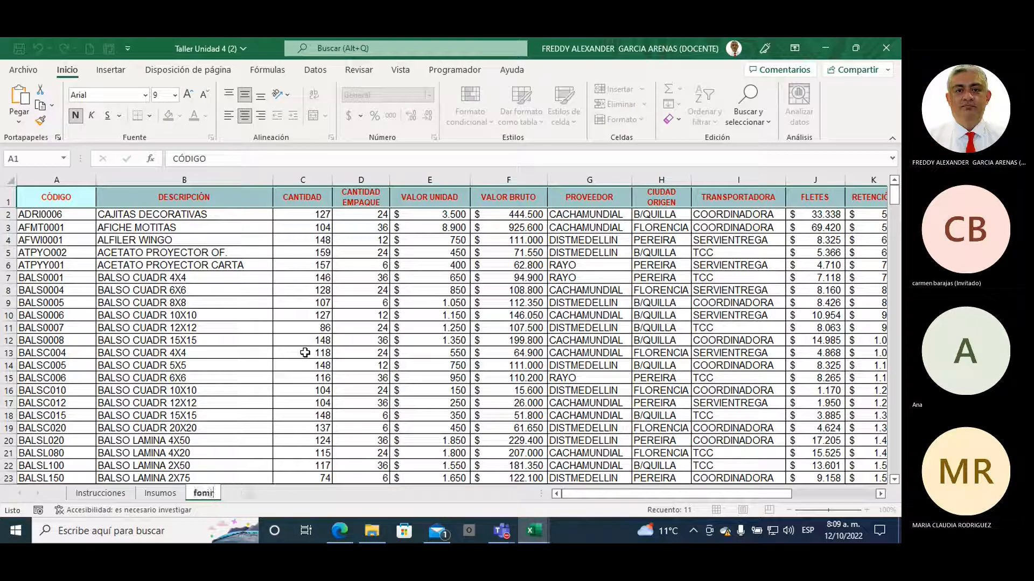
key("BackSpace")
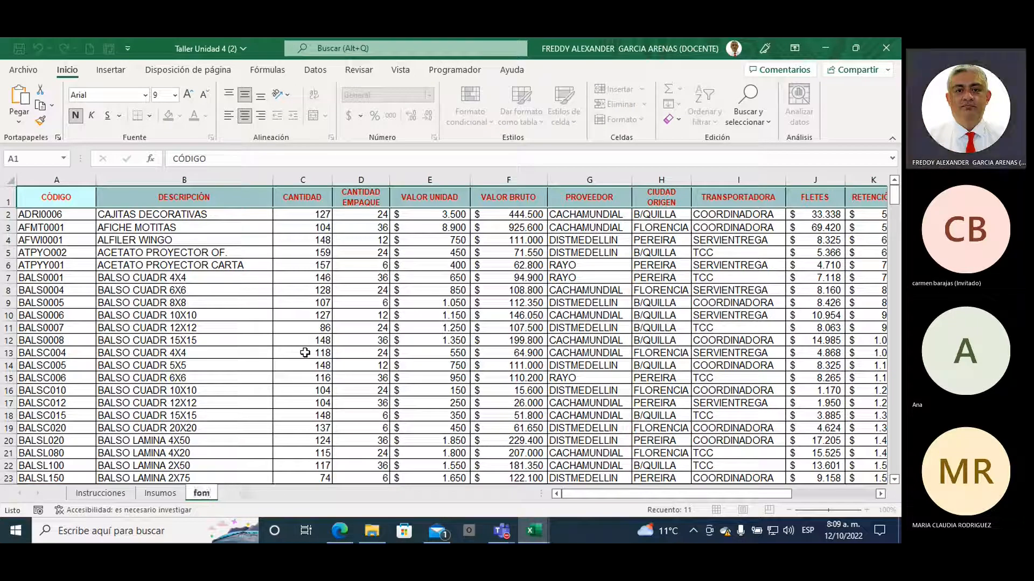
key("BackSpace")
type("rmato con")
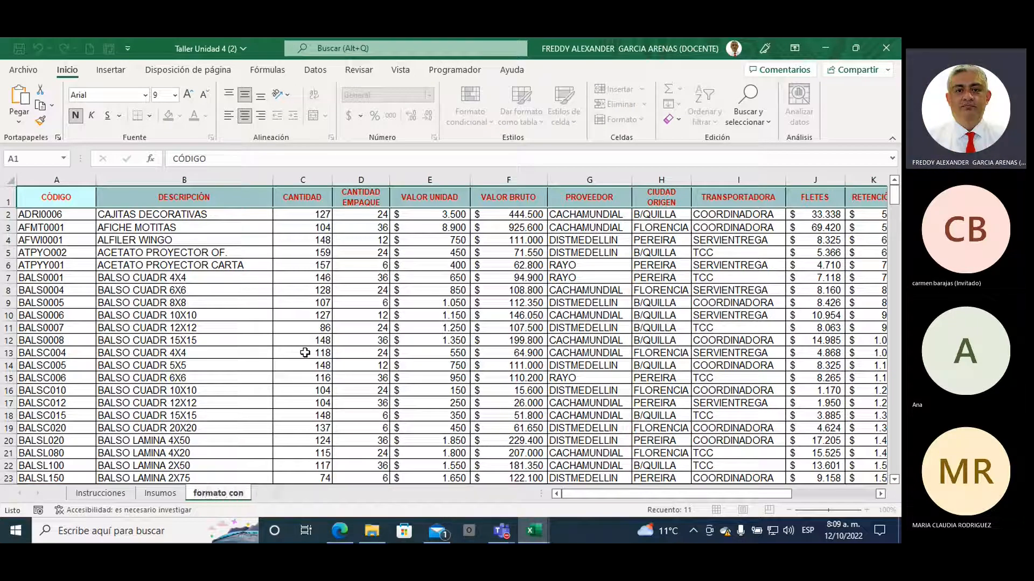
type("dicional")
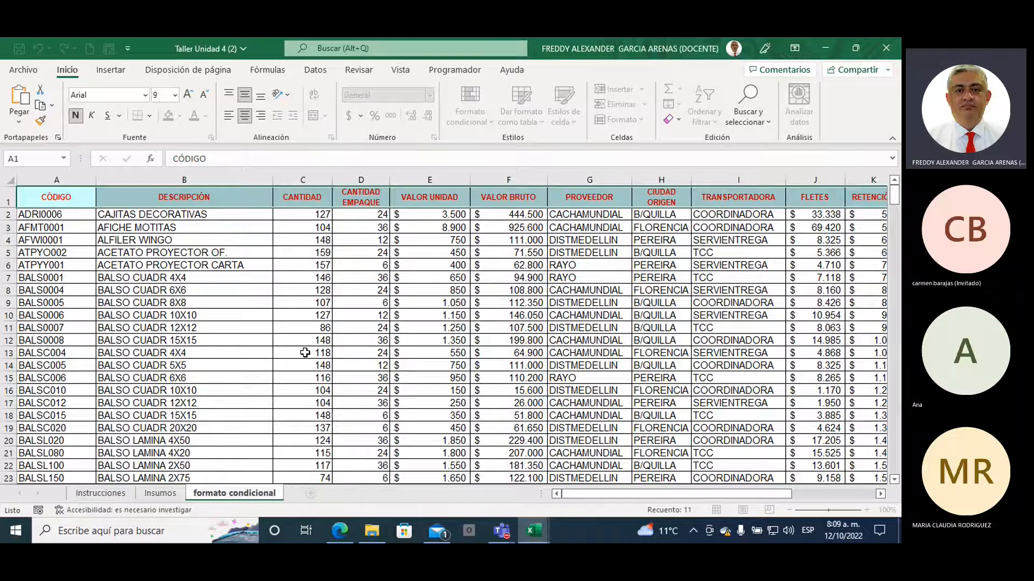
left_click(311, 240)
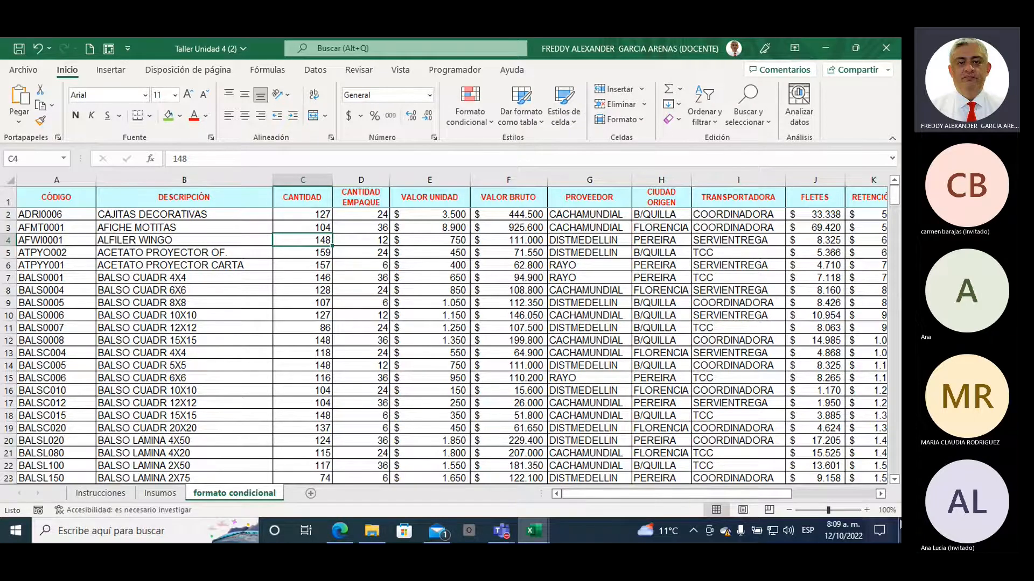
- Launch ZoomIt64 from the desktop and return to the Taller Unidad 4 (2) workbook in Excel
left_click(825, 48)
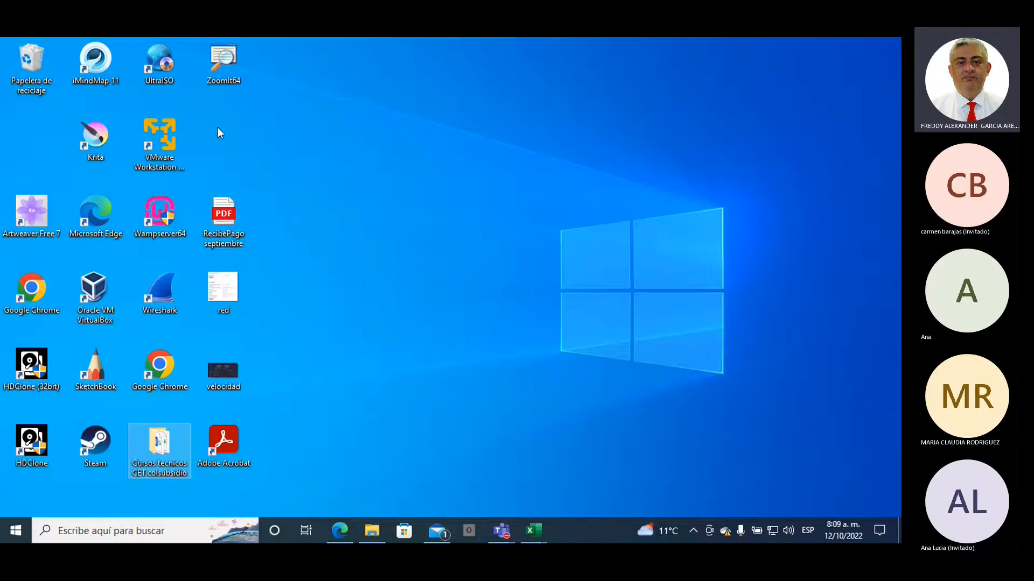
left_click(221, 68)
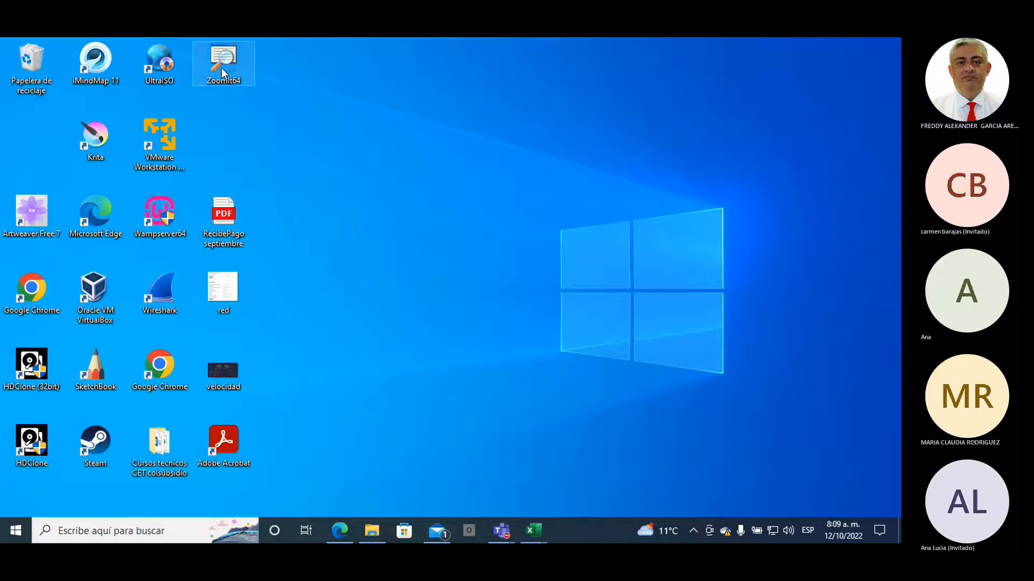
left_click(364, 187)
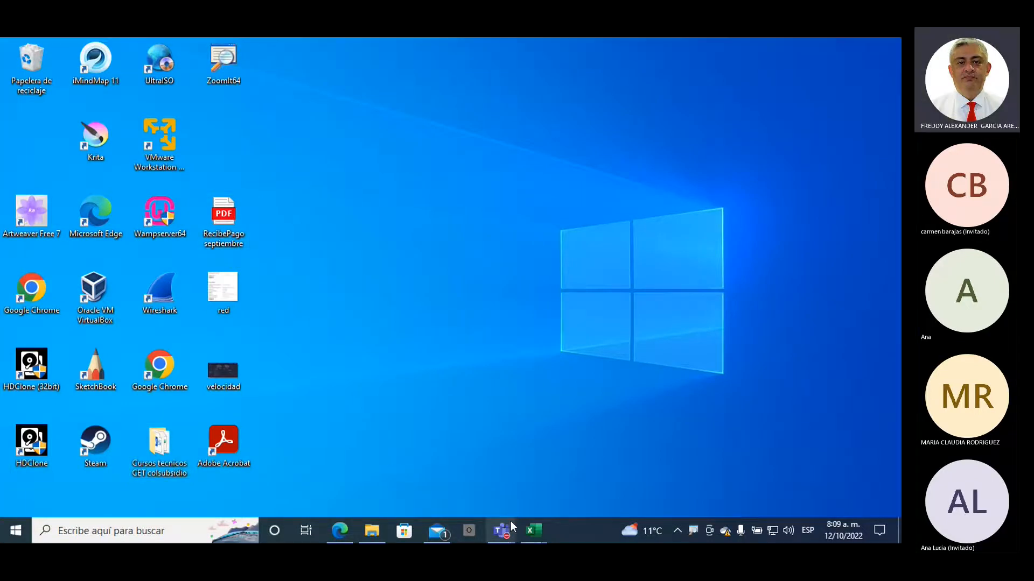
left_click(609, 476)
- Magnify the Inicio ribbon with ZoomIt and mark the Fuente and Alineación groups with red freehand outlines
key("ctrl+1")
left_click(418, 249)
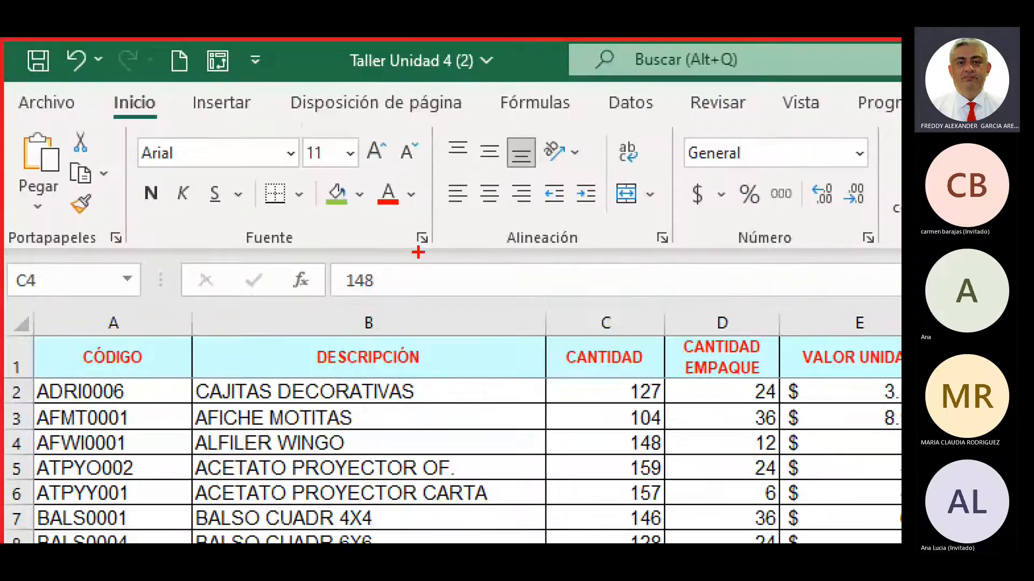
mouse_move(133, 131)
left_mouse_down()
mouse_move(114, 184)
mouse_move(285, 265)
mouse_move(441, 256)
mouse_move(443, 123)
mouse_move(144, 129)
left_mouse_up()
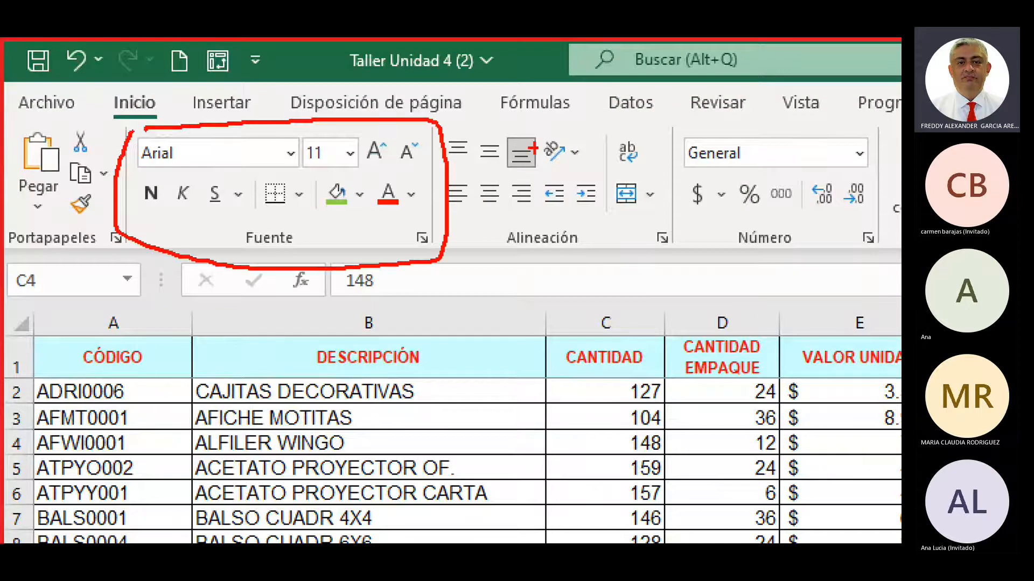
mouse_move(445, 120)
left_mouse_down()
mouse_move(614, 129)
mouse_move(614, 248)
mouse_move(428, 274)
left_mouse_up()
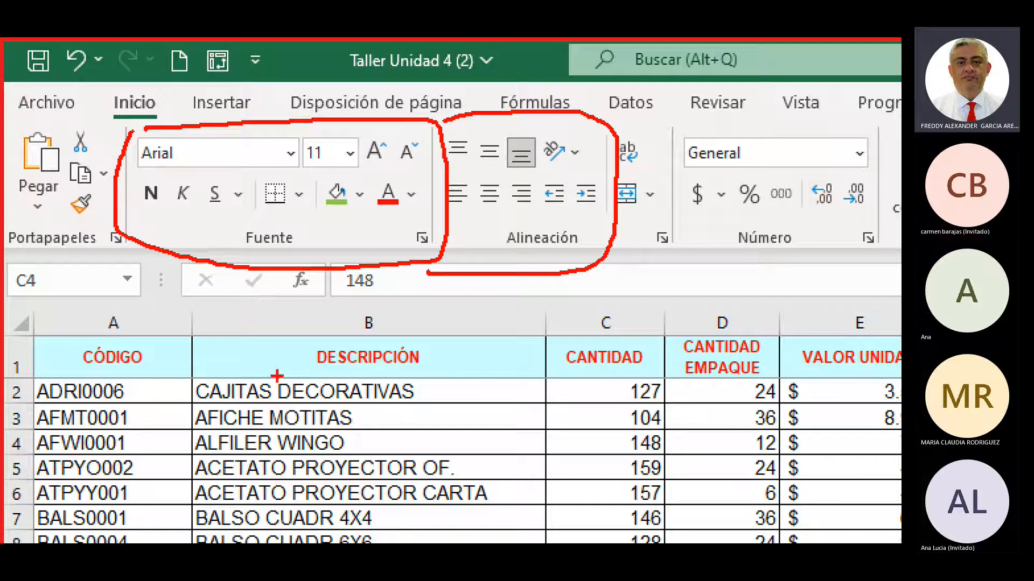
mouse_move(277, 377)
left_mouse_down()
mouse_move(286, 256)
mouse_move(252, 260)
mouse_move(278, 237)
mouse_move(299, 262)
left_mouse_up()
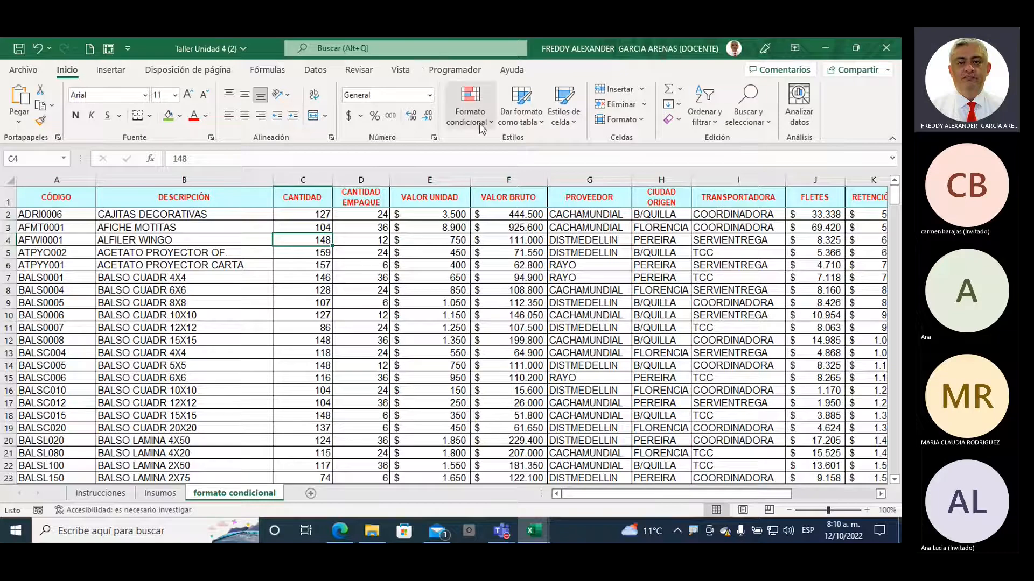
- Circle the Formato condicional command in red with an arrow pointing to it, and clear the annotations
key("ctrl+2")
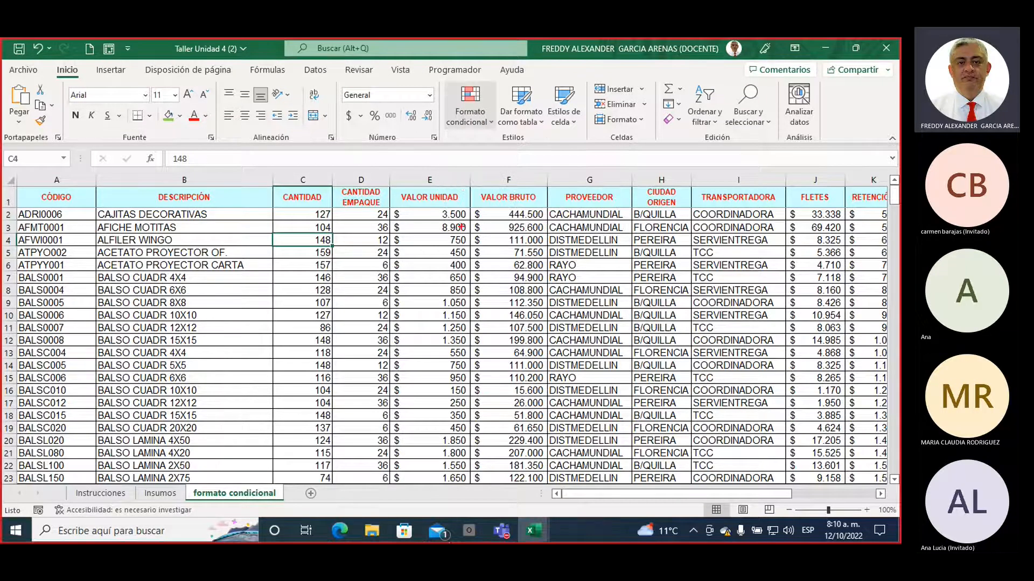
mouse_move(462, 227)
left_mouse_down()
mouse_move(466, 141)
mouse_move(443, 89)
mouse_move(488, 96)
mouse_move(462, 141)
left_mouse_up()
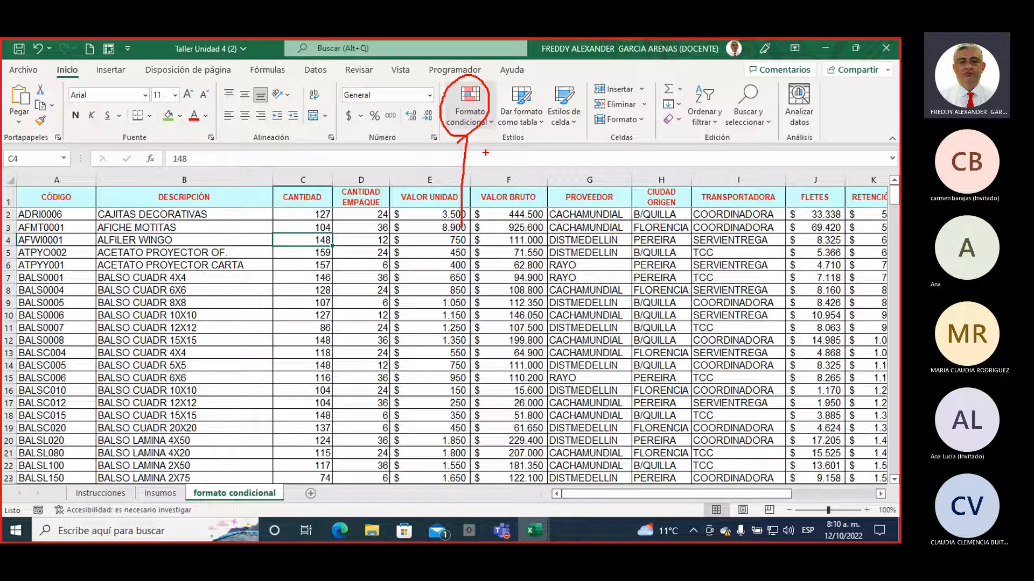
key("Escape")
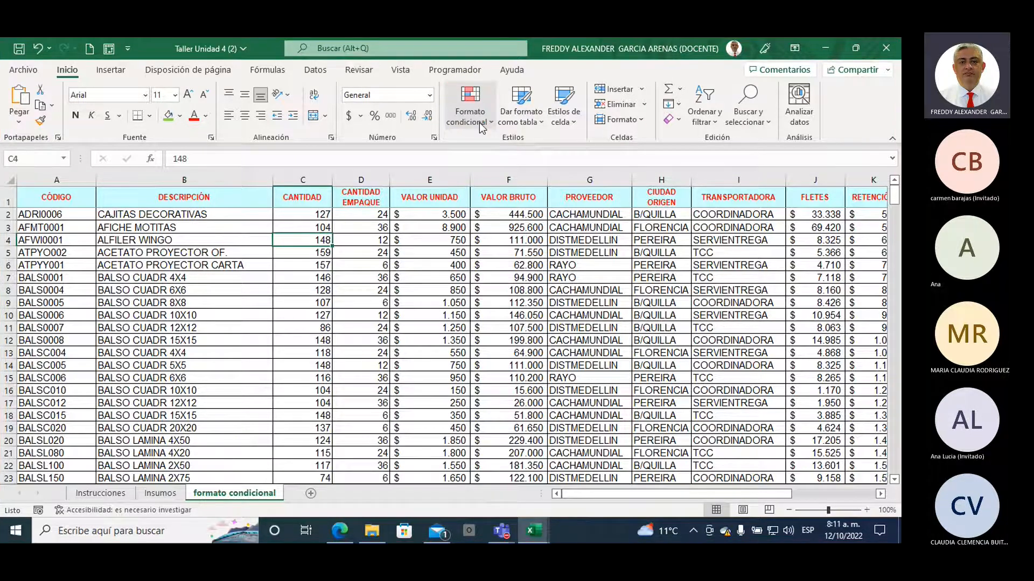
- Examine the conditional formatting rule types offered under Reglas para resaltar celdas
left_click(447, 291)
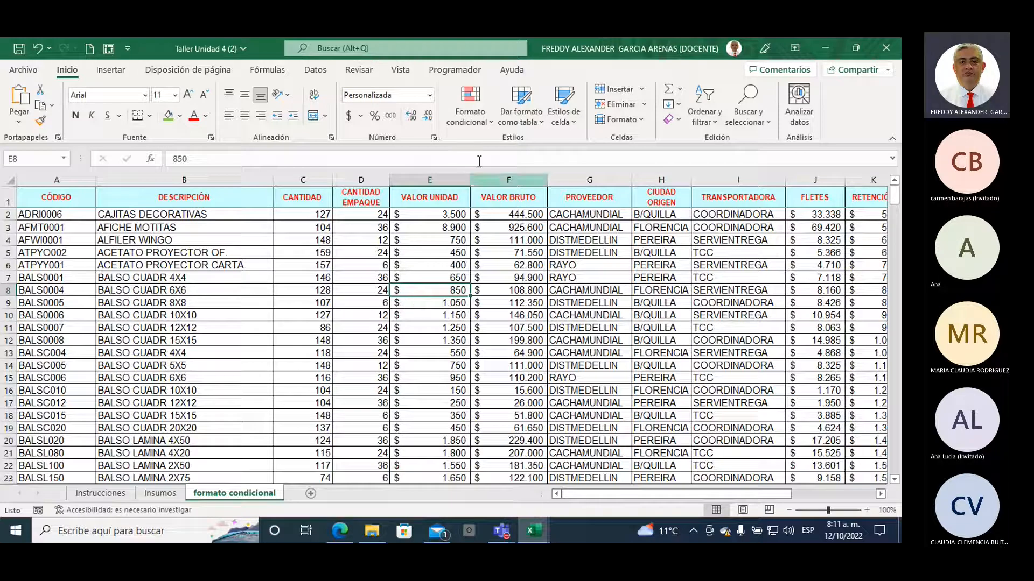
left_click(481, 125)
mouse_move(509, 150)
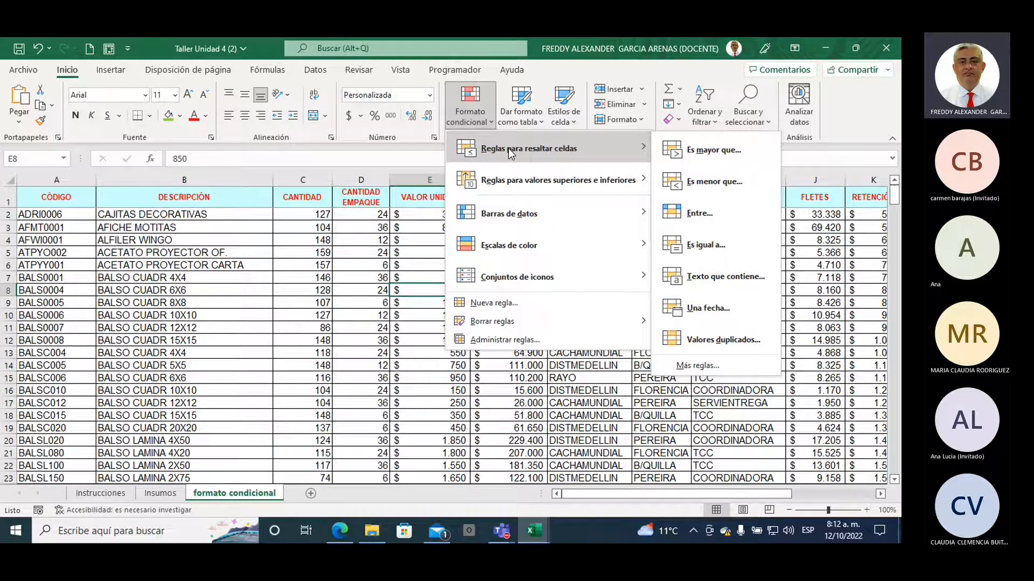
key("Escape")
key("Escape")
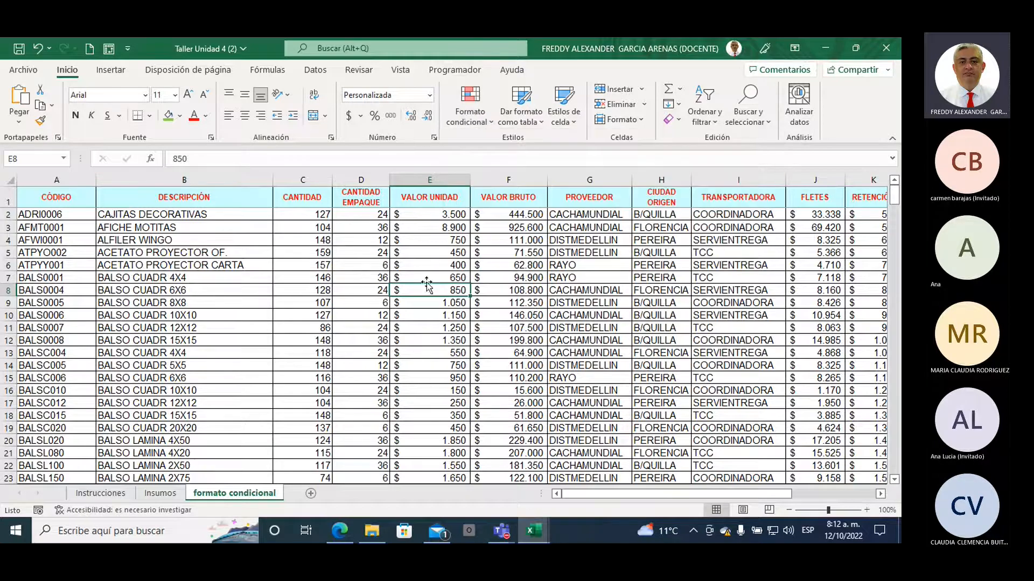
- Start an Es mayor que highlight rule on the VALOR UNIDAD values in E2:E100 with a threshold of 8000
left_click(425, 215)
left_click_drag(425, 215, 429, 455)
scroll(496, 291, "up", 7)
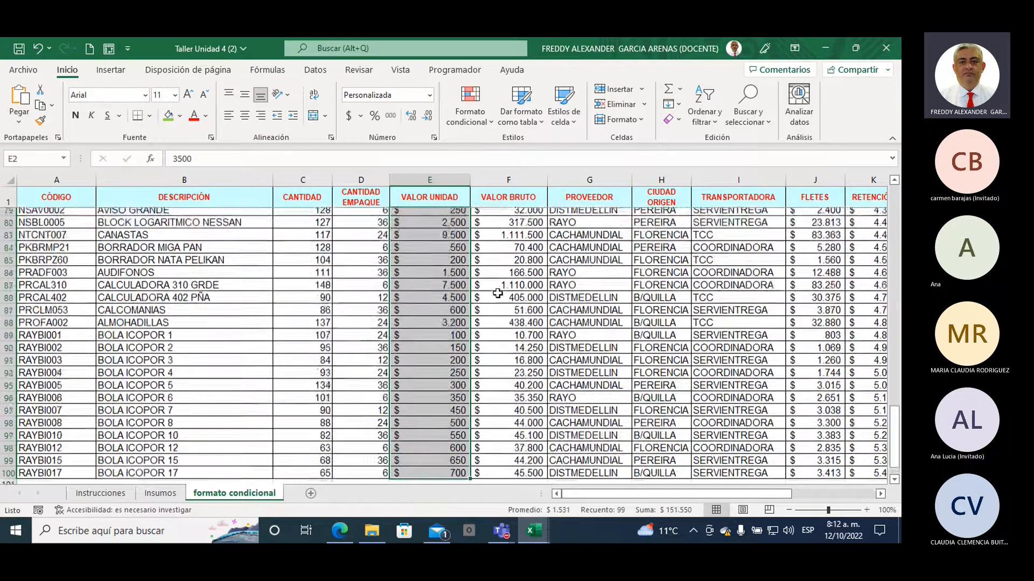
scroll(499, 296, "up", 14)
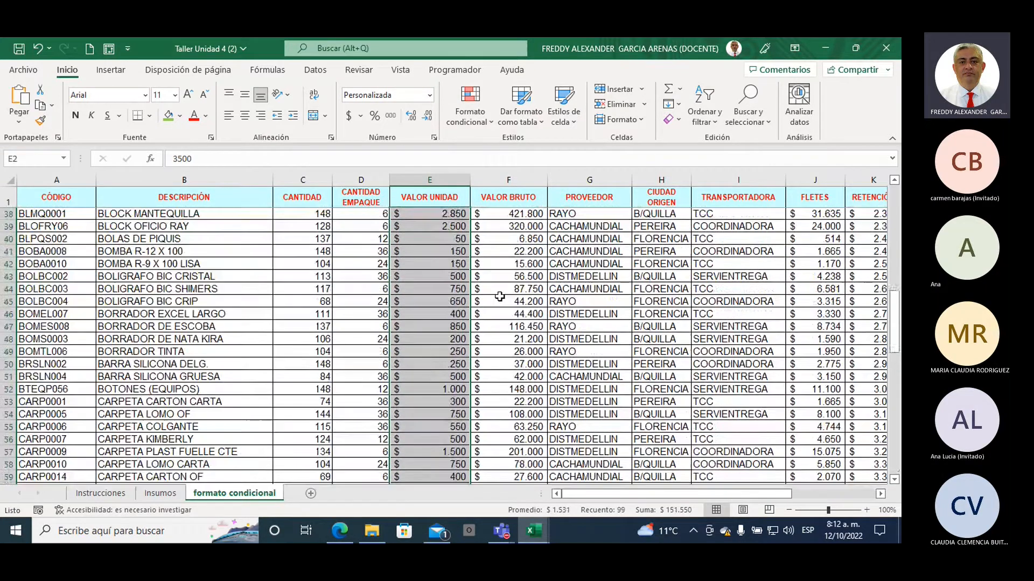
scroll(500, 296, "up", 5)
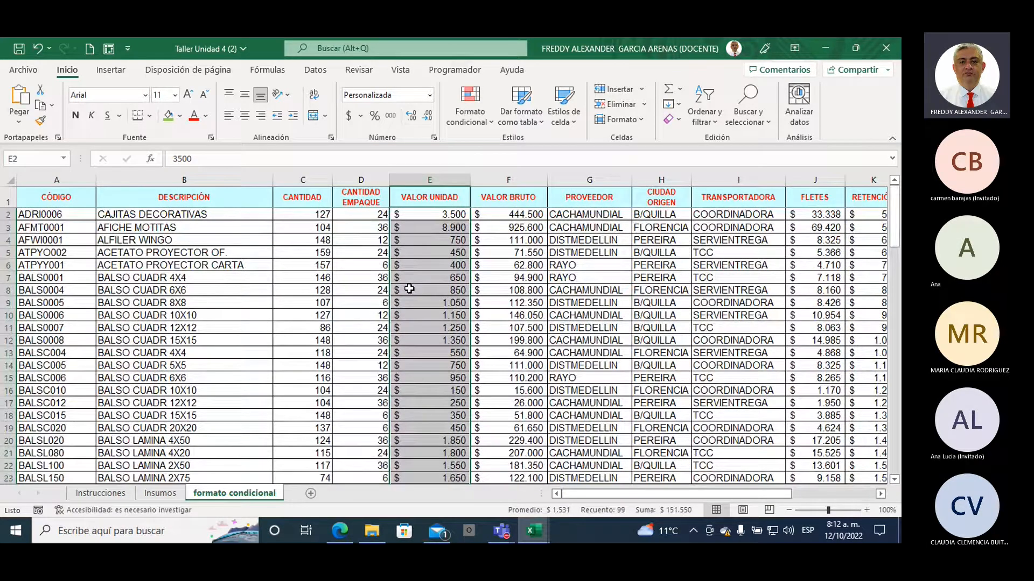
left_click(477, 123)
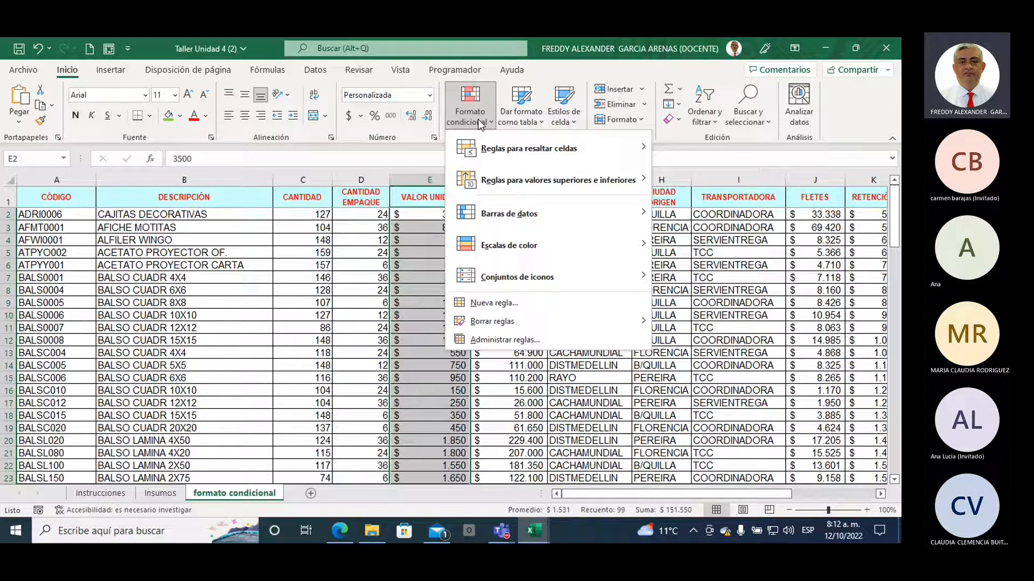
mouse_move(507, 155)
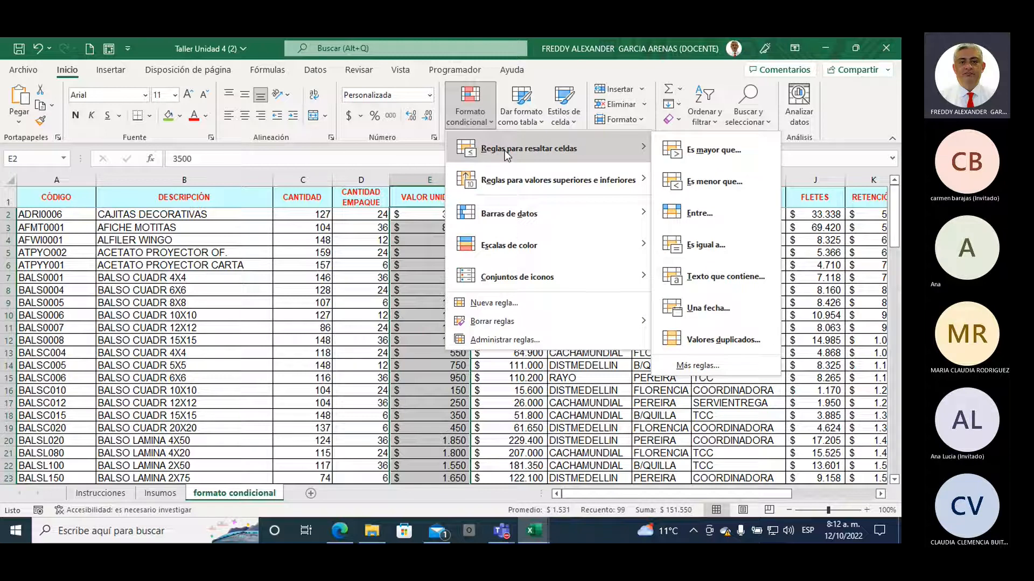
left_click(706, 154)
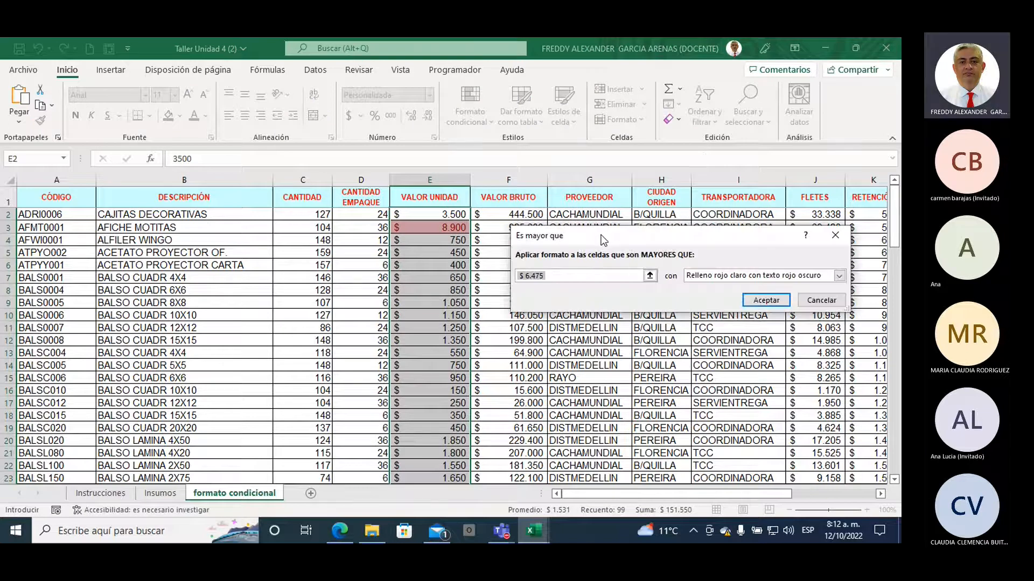
left_click_drag(601, 234, 573, 192)
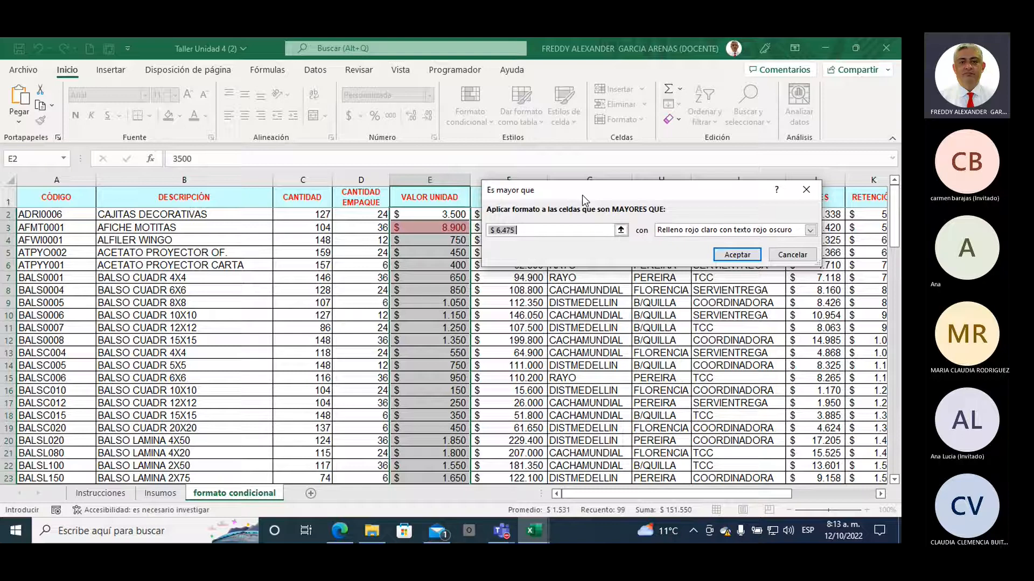
key("BackSpace")
type("8000")
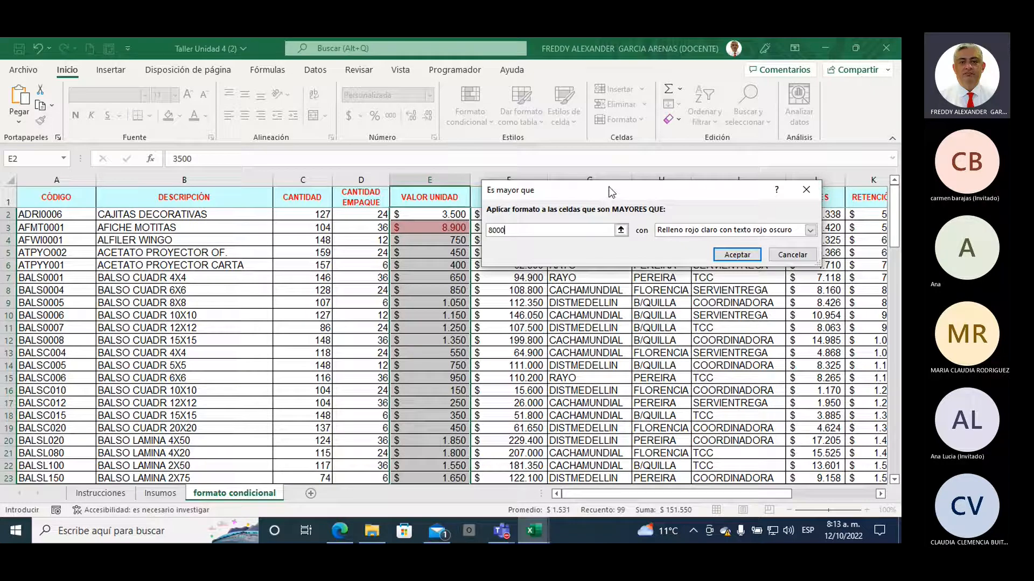
left_click_drag(607, 192, 512, 183)
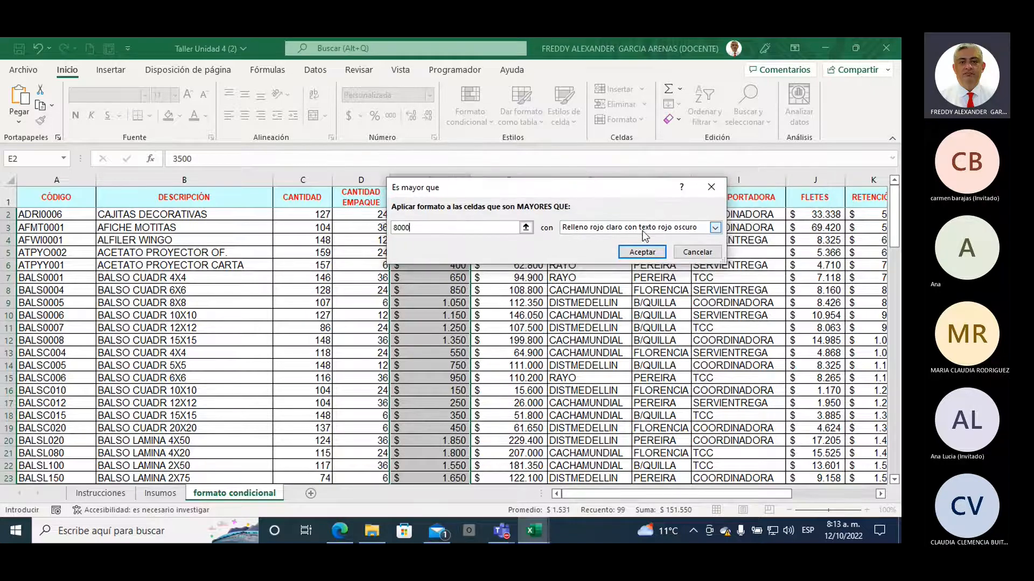
- Choose a custom format for the rule and set its font to standard purple with the Negrita style
left_click(715, 228)
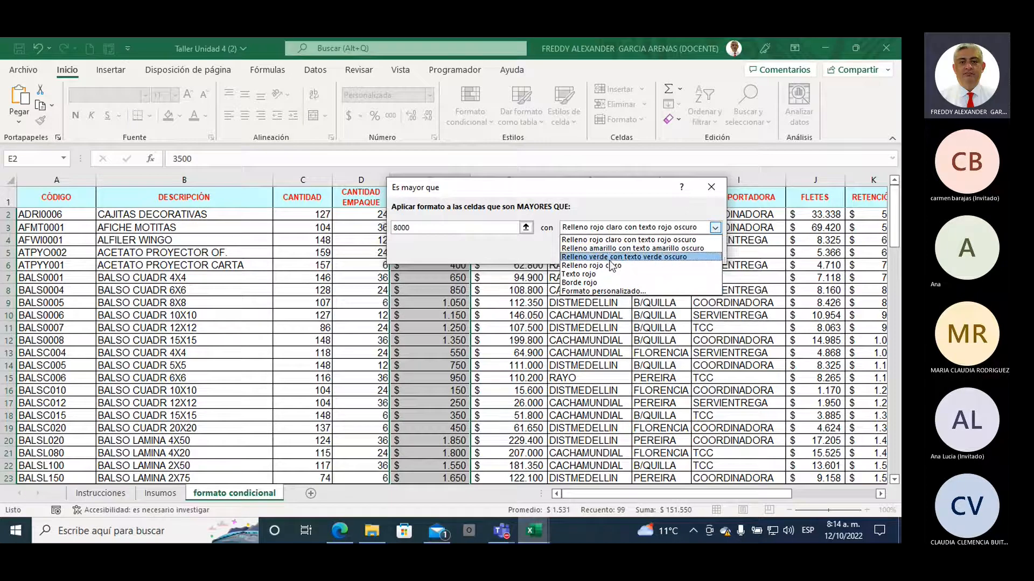
left_click(616, 292)
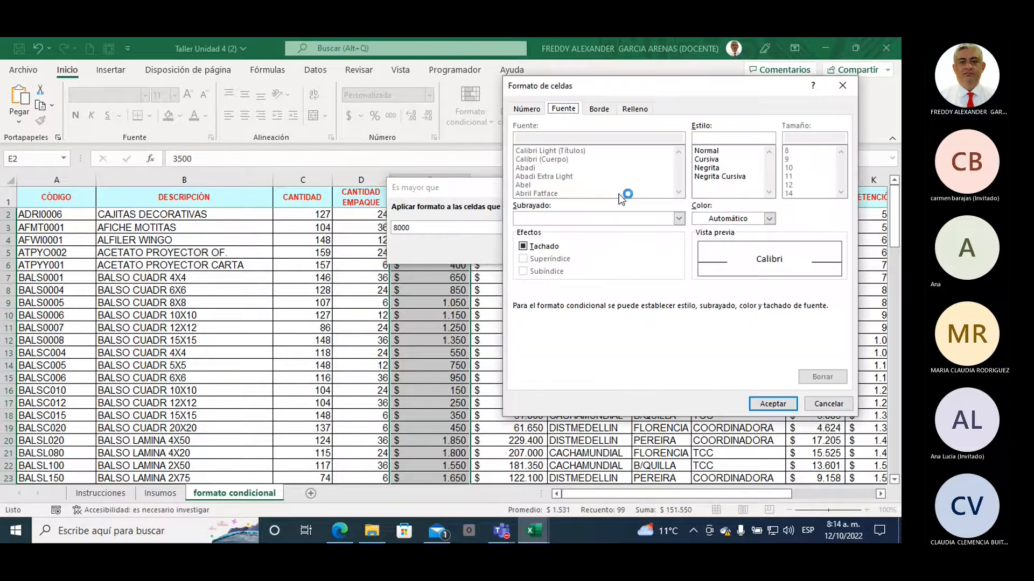
left_click_drag(644, 84, 517, 124)
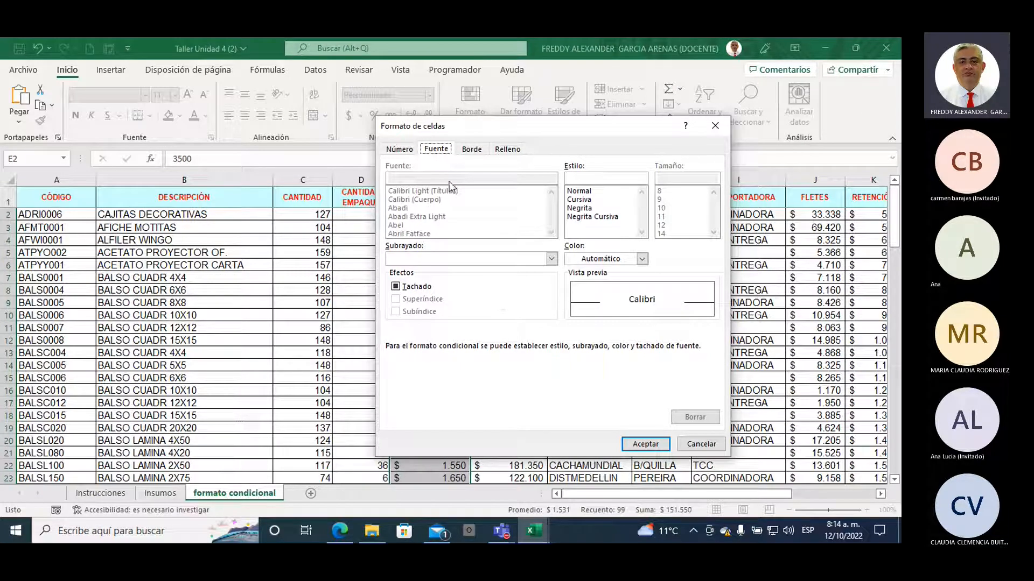
left_click(642, 259)
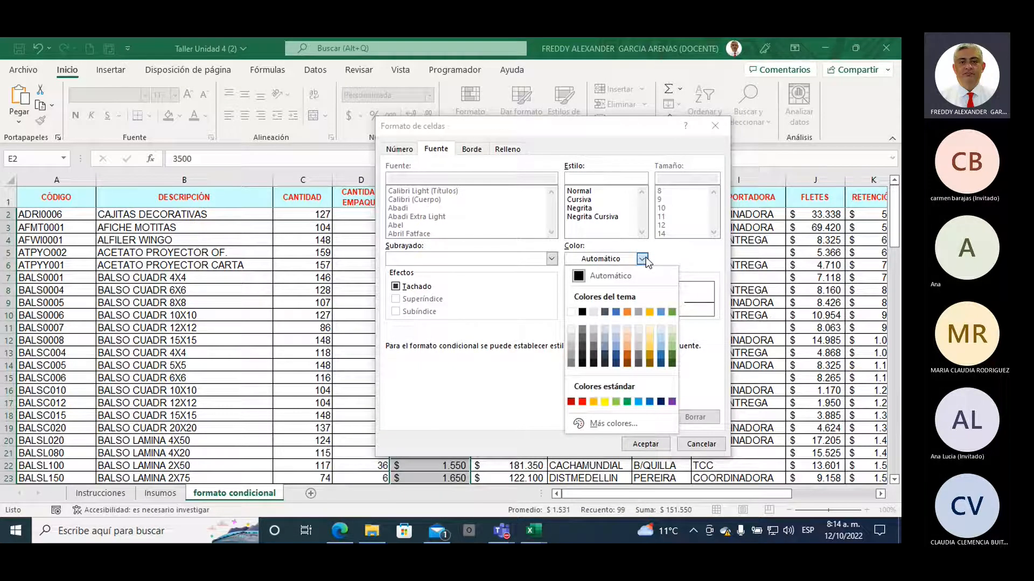
left_click(672, 402)
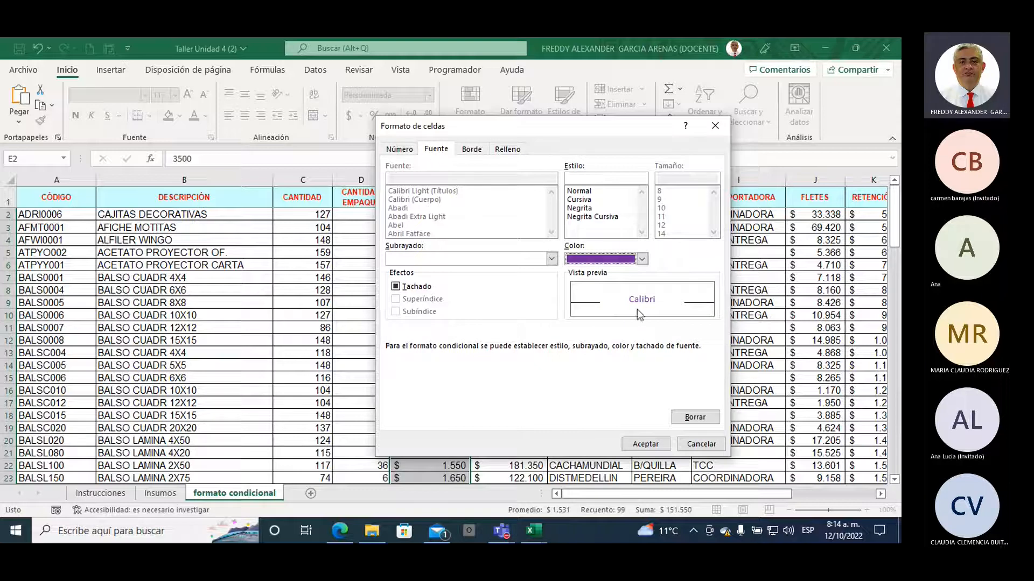
left_click(584, 208)
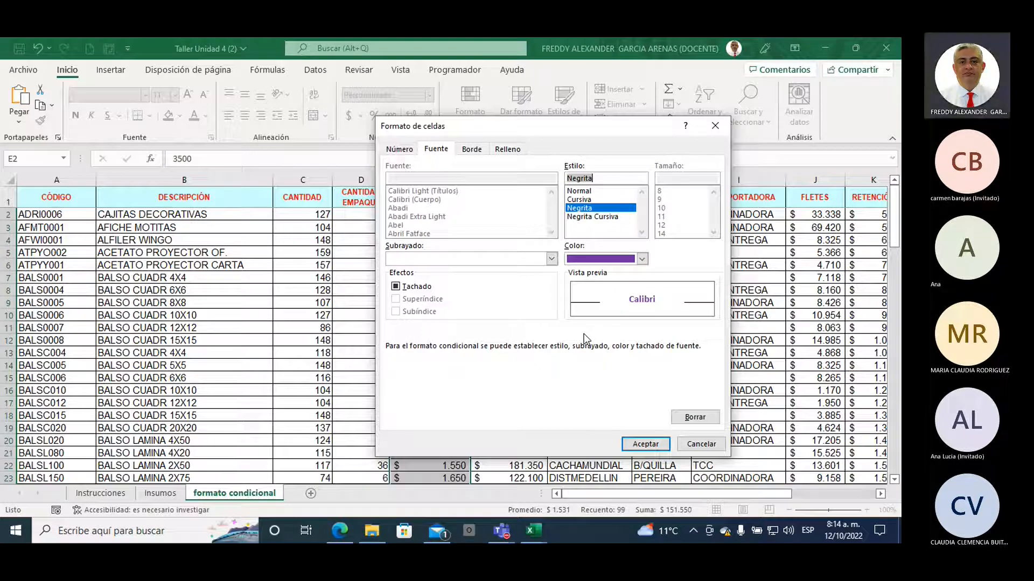
- Add a standard yellow fill to the custom format and apply the rule to the VALOR UNIDAD cells
left_click(507, 150)
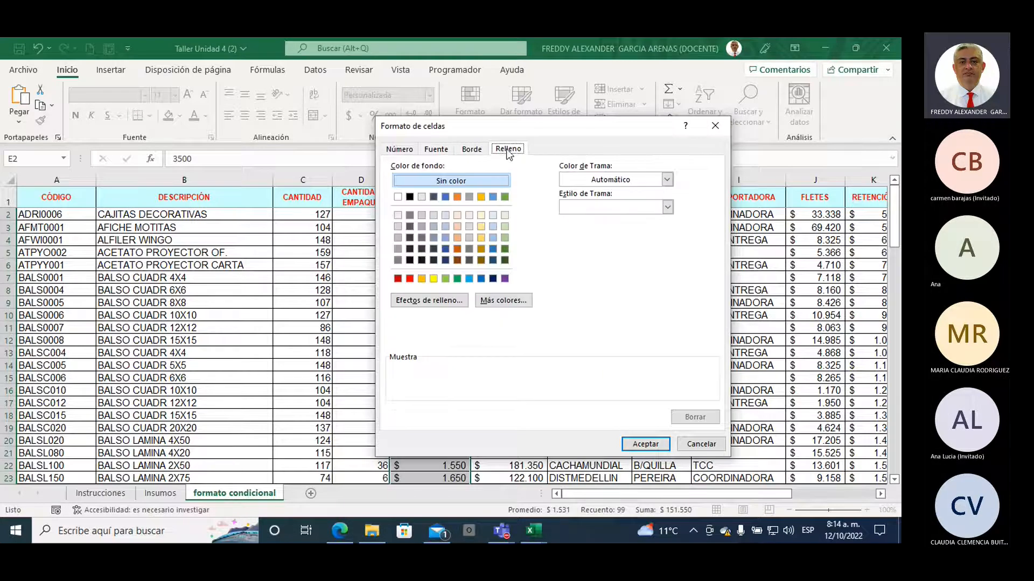
left_click(433, 278)
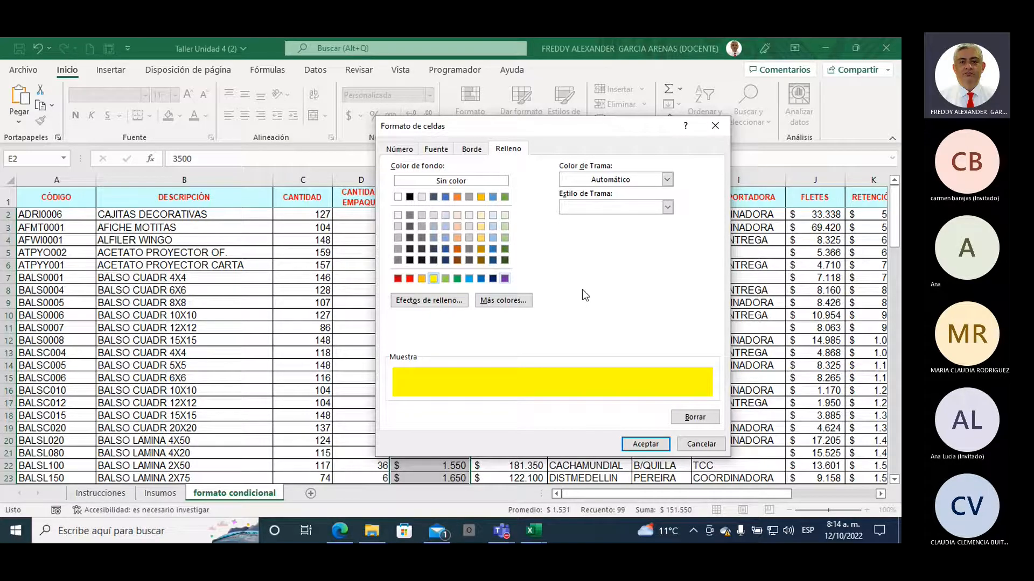
left_click(645, 445)
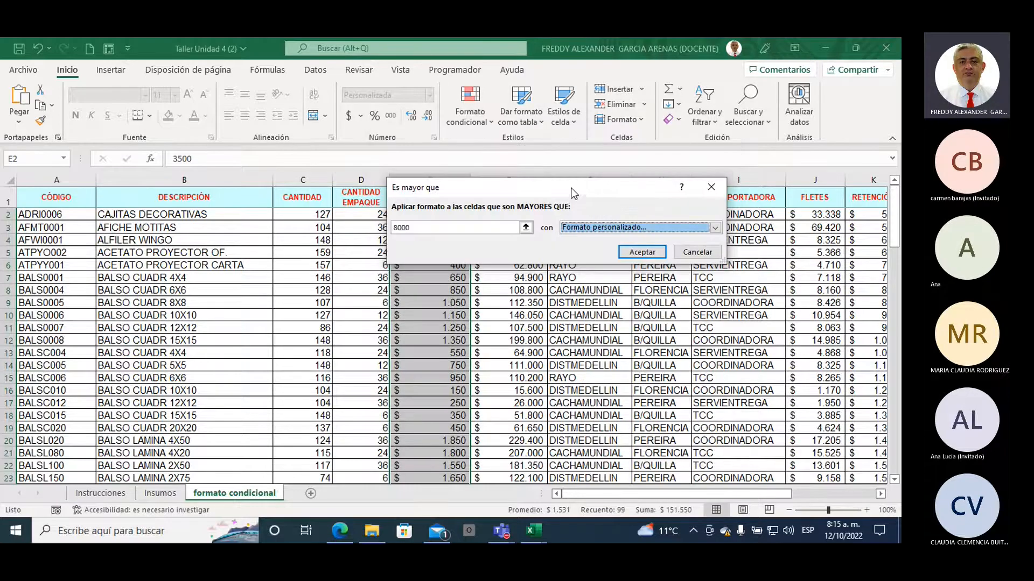
left_click_drag(574, 193, 665, 187)
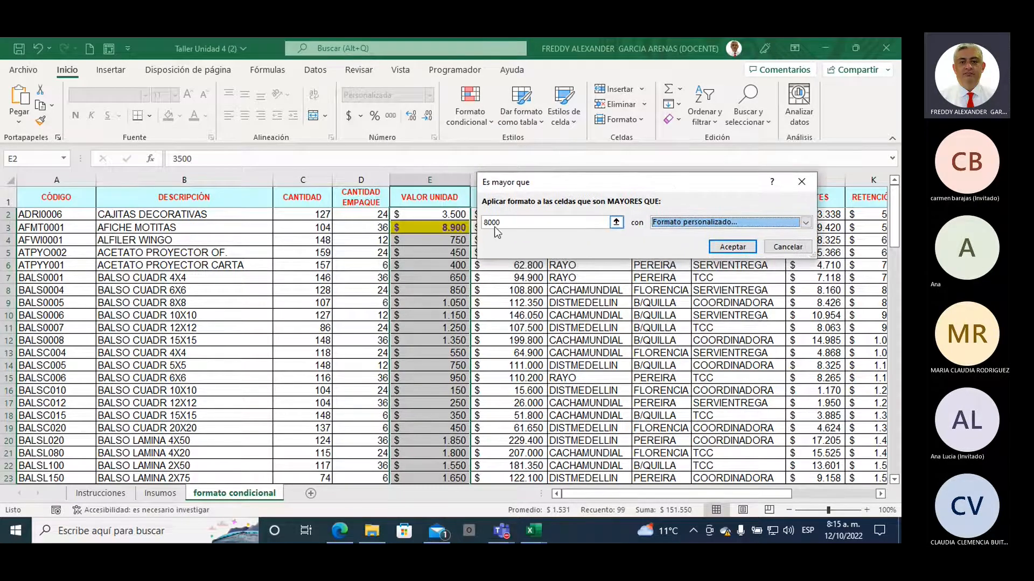
left_click(733, 251)
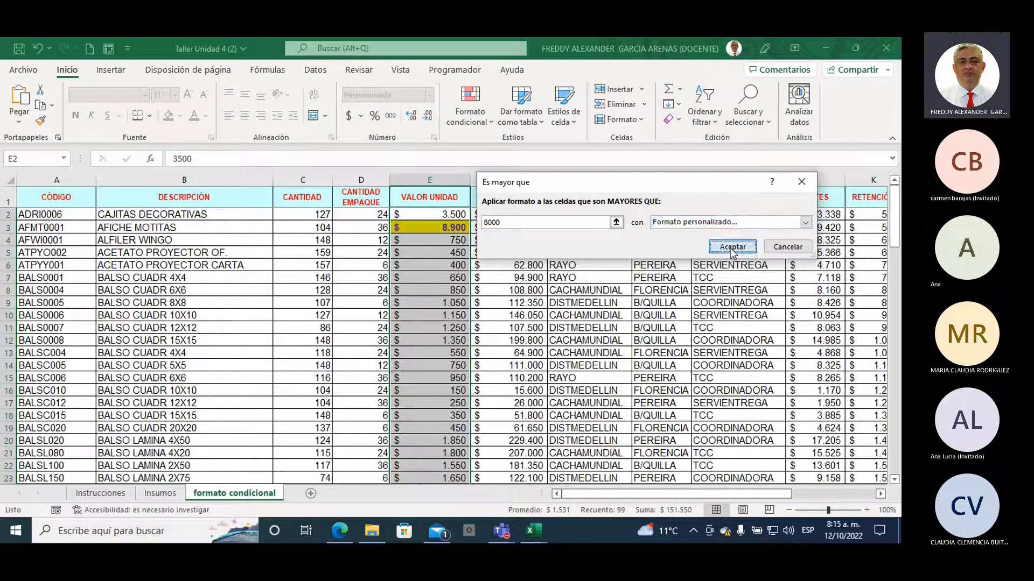
left_click(507, 255)
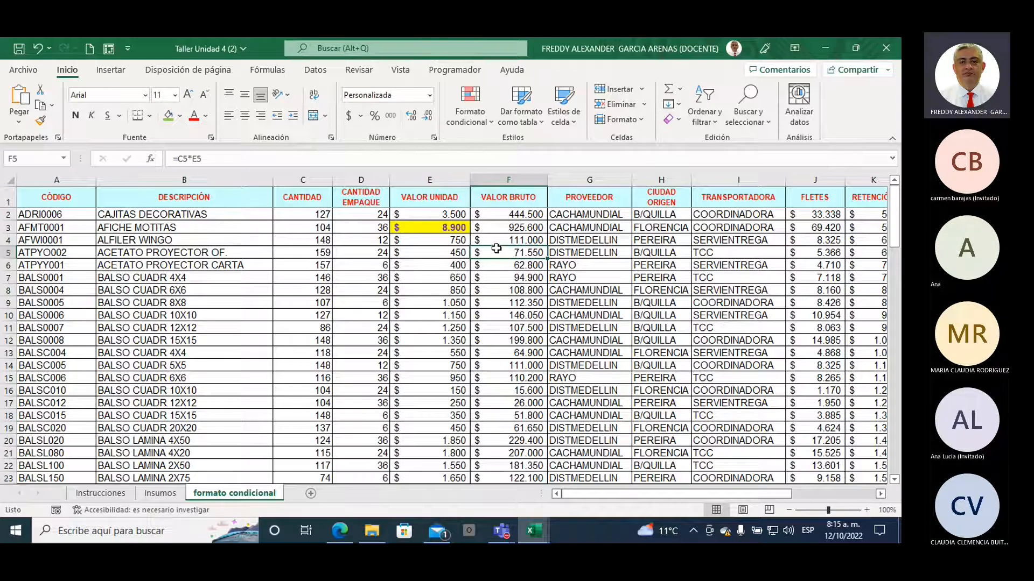
- Examine the VALOR UNIDAD column down to row 100 for cells highlighted by the rule
left_click(415, 228)
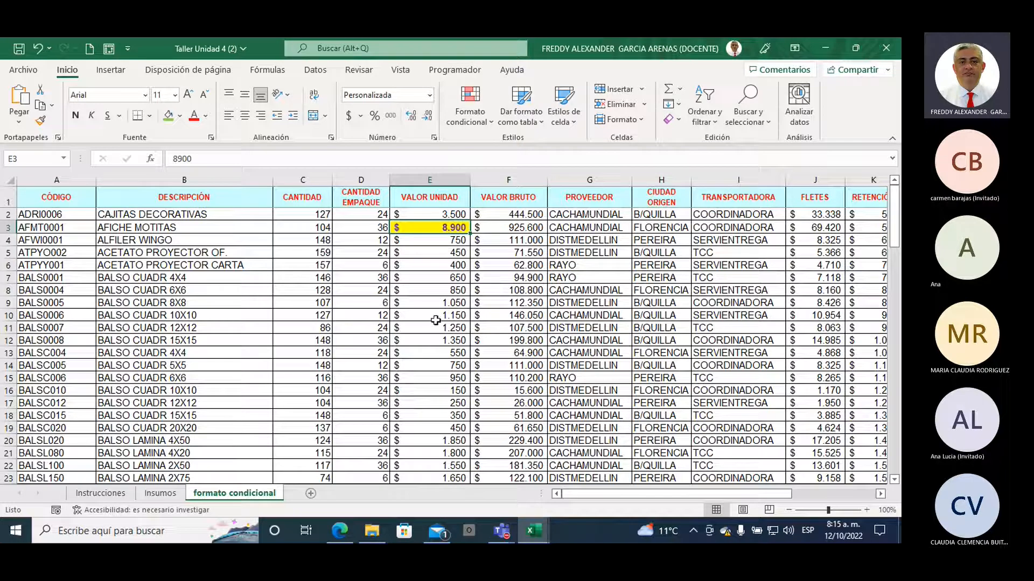
scroll(431, 319, "down", 3)
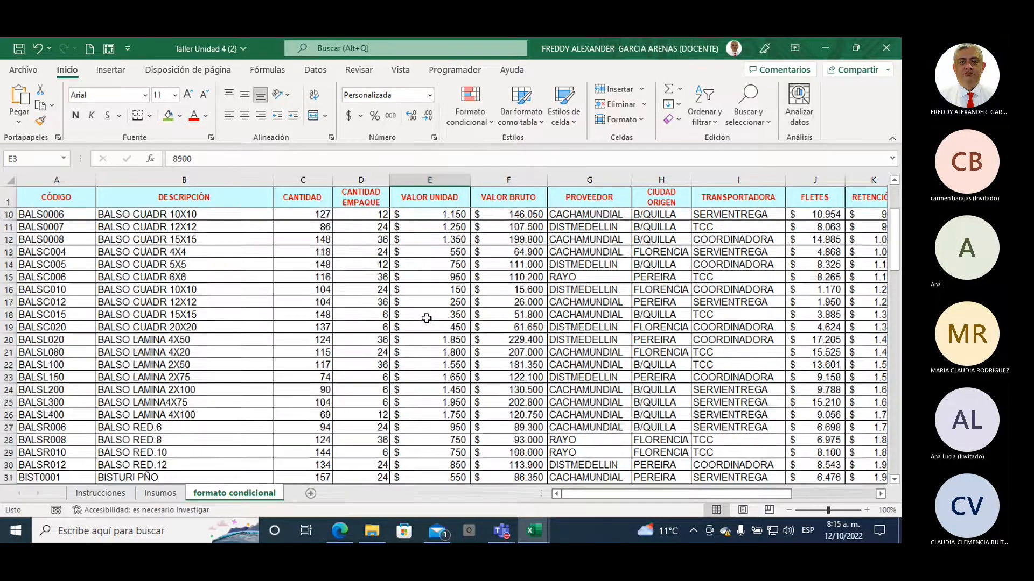
scroll(427, 318, "down", 2)
scroll(426, 319, "down", 2)
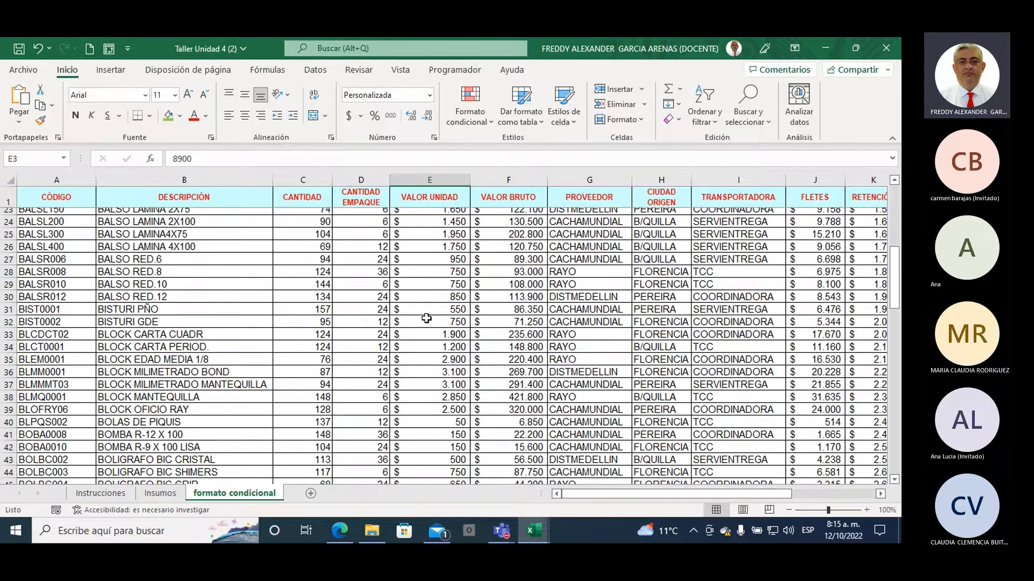
scroll(427, 319, "down", 4)
scroll(426, 318, "down", 3)
scroll(427, 319, "down", 2)
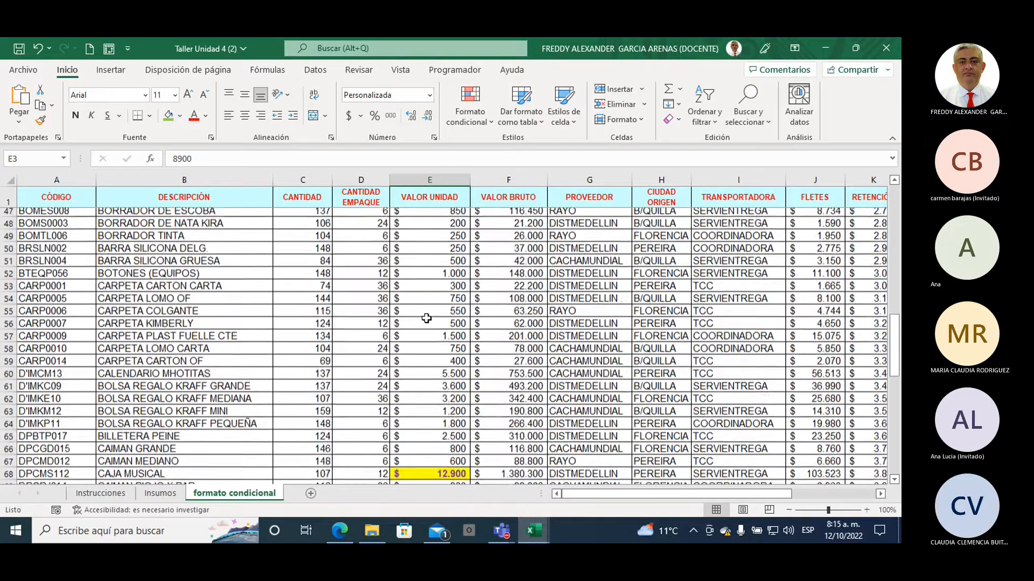
scroll(427, 318, "down", 5)
left_click(428, 302)
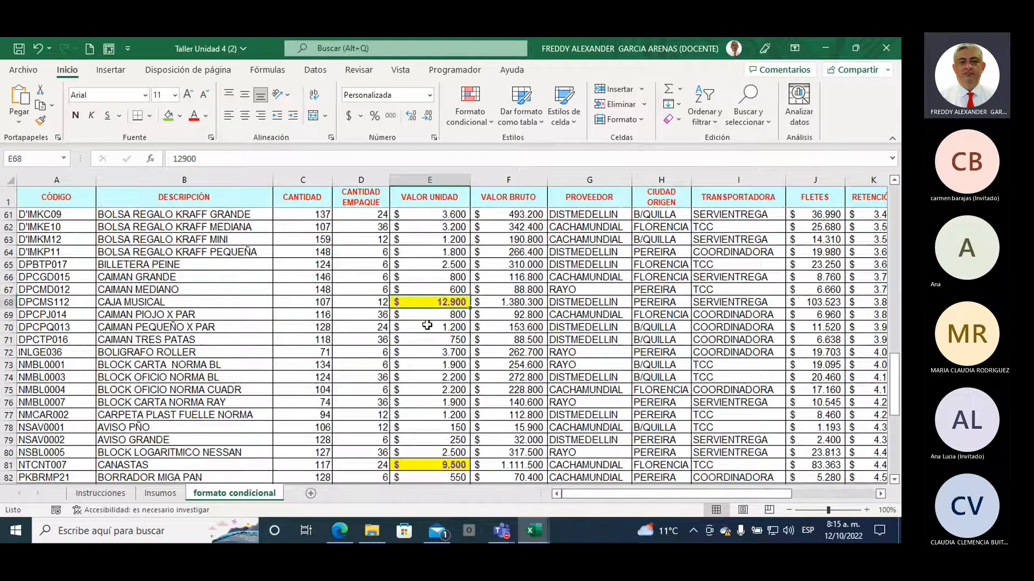
scroll(427, 325, "down", 3)
left_click(425, 364)
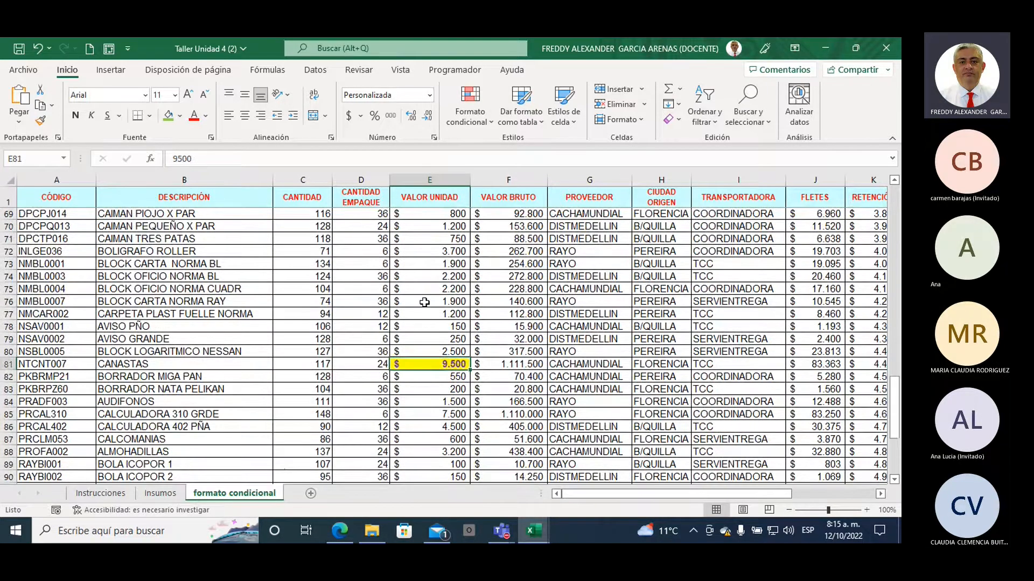
scroll(424, 302, "down", 5)
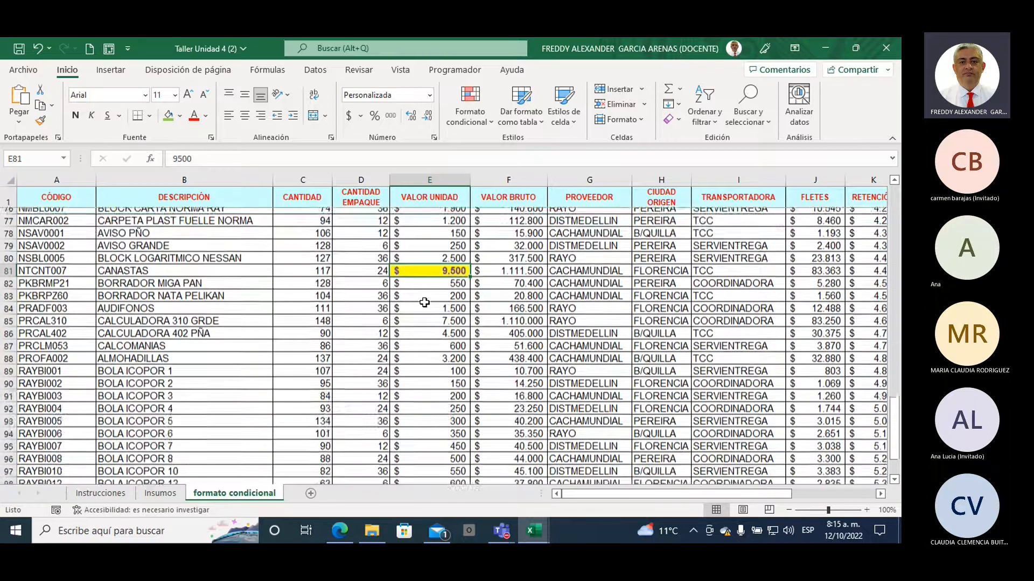
scroll(425, 302, "up", 4)
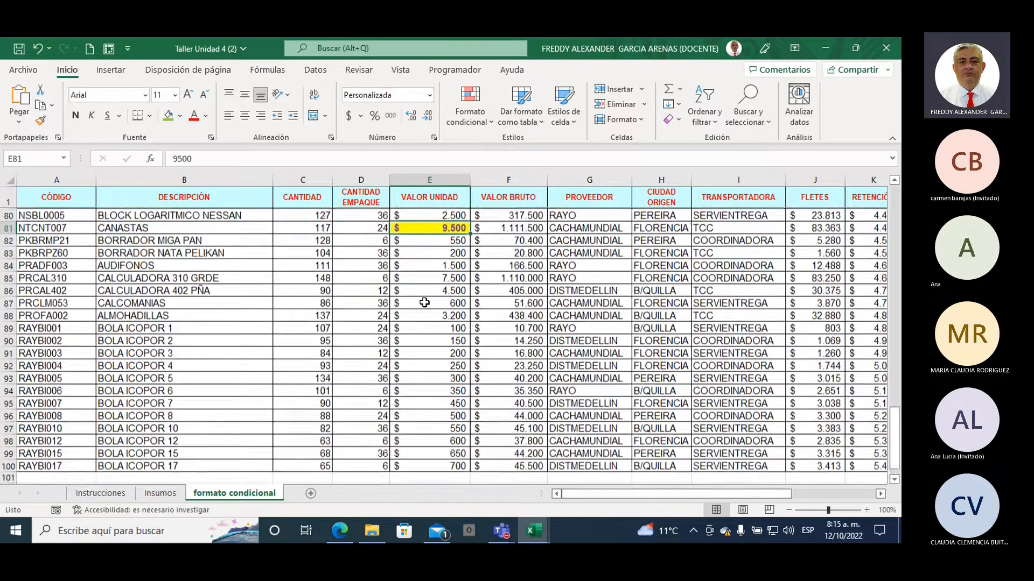
scroll(426, 302, "up", 3)
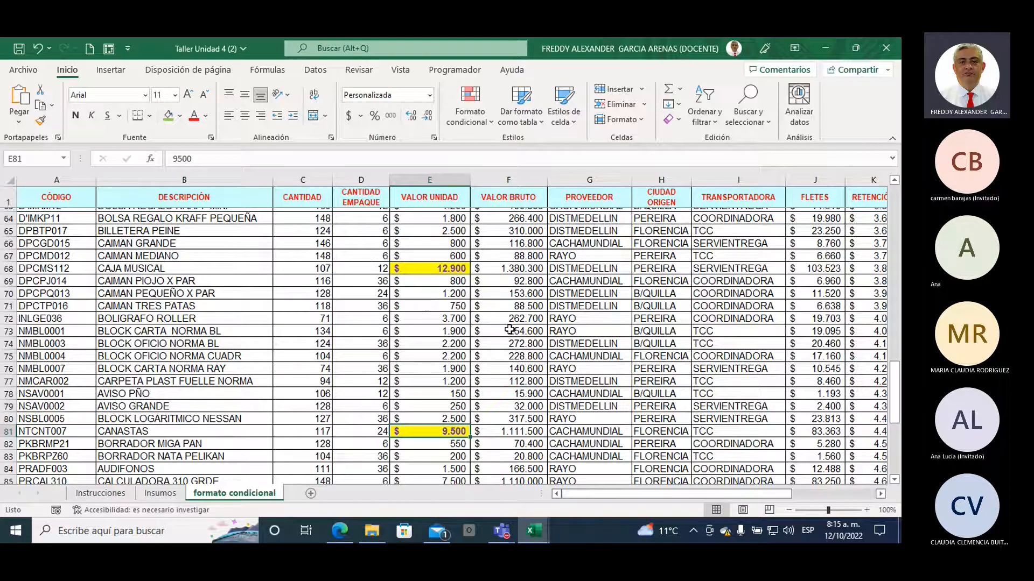
scroll(508, 333, "up", 2)
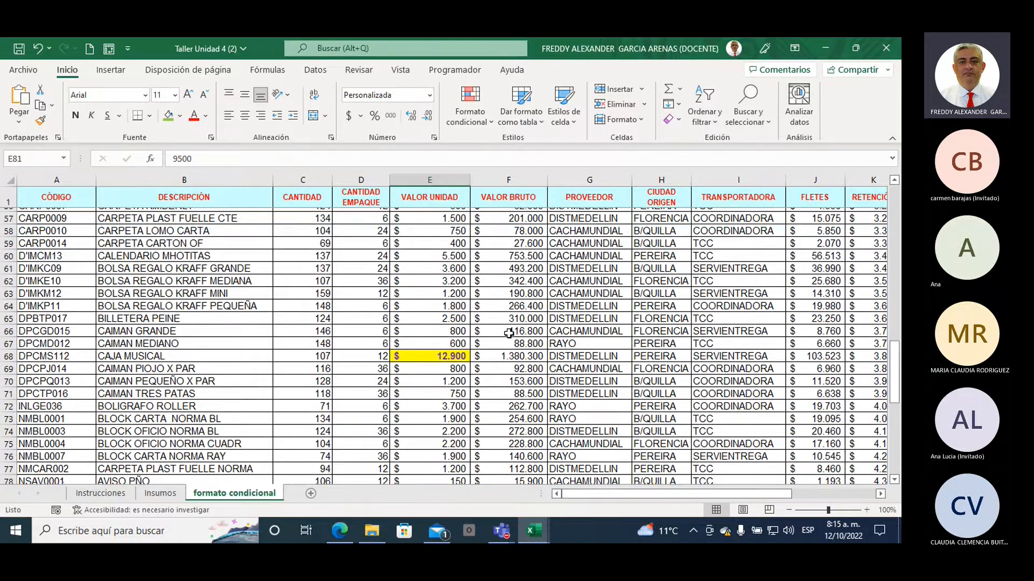
scroll(508, 332, "up", 18)
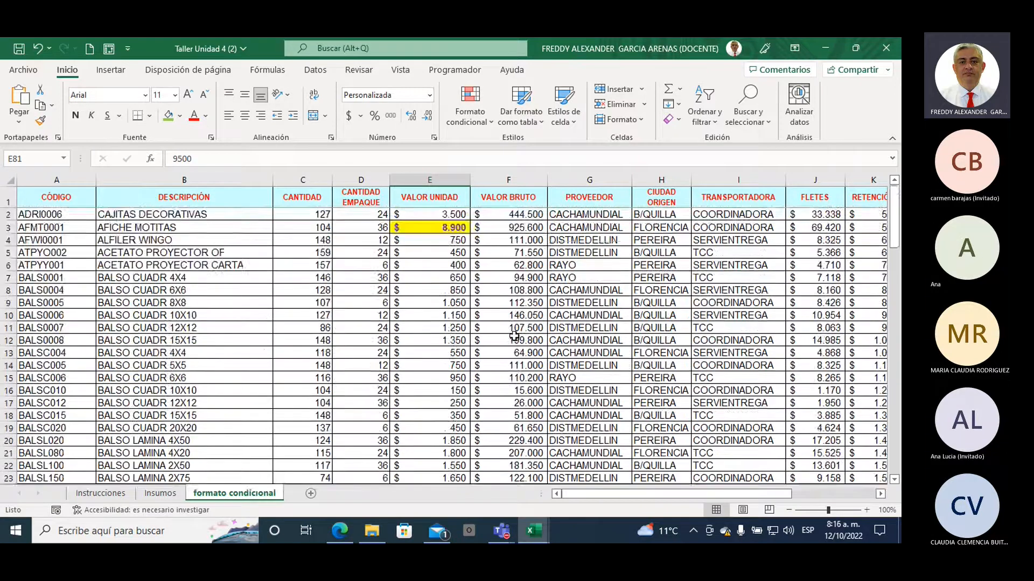
scroll(514, 336, "down", 5)
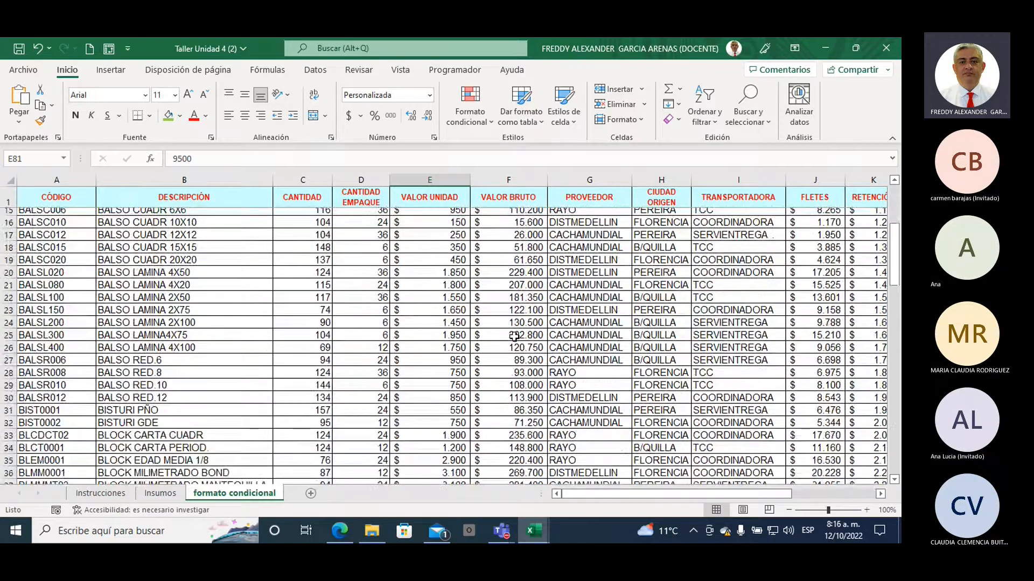
scroll(514, 336, "up", 4)
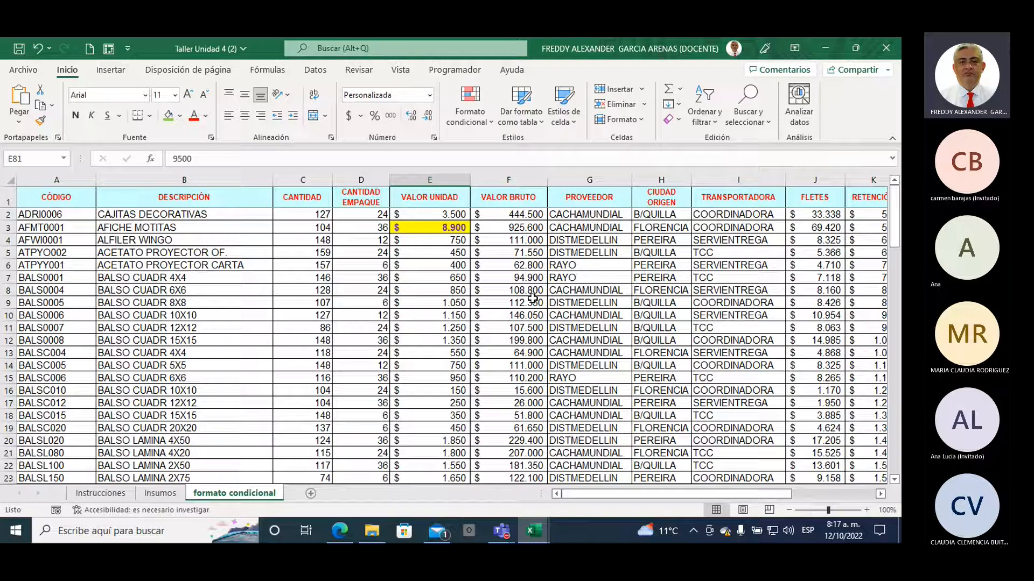
- Start a 10 inferiores conditional formatting rule on the VALOR BRUTO values in F2:F100
left_click(509, 214)
left_click_drag(510, 215, 512, 514)
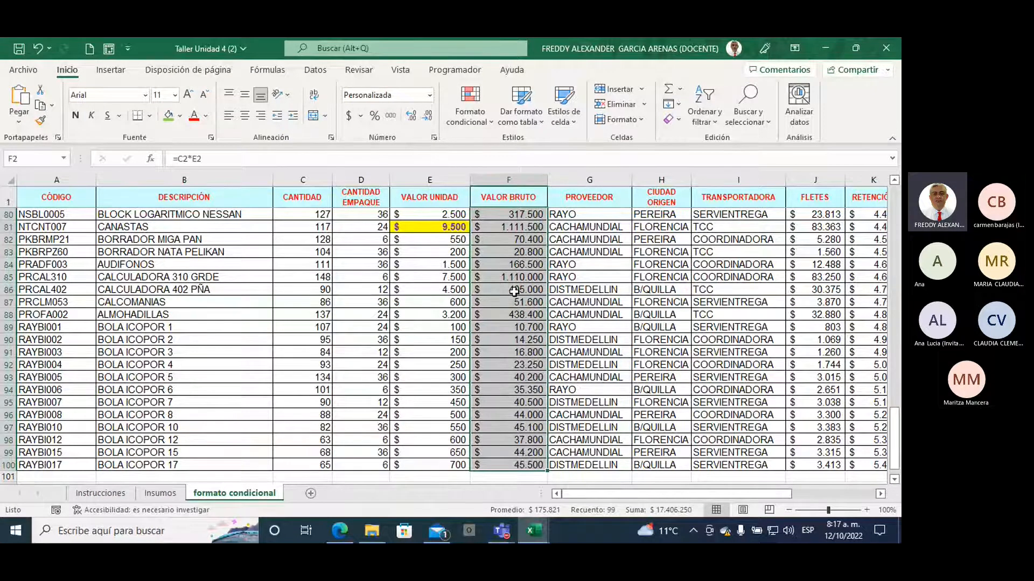
left_click(490, 124)
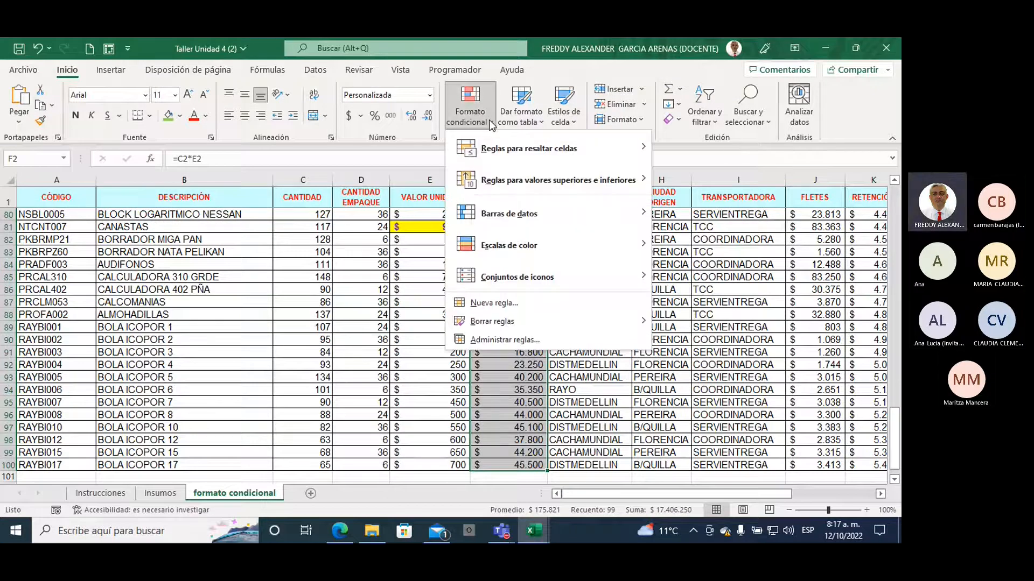
mouse_move(516, 154)
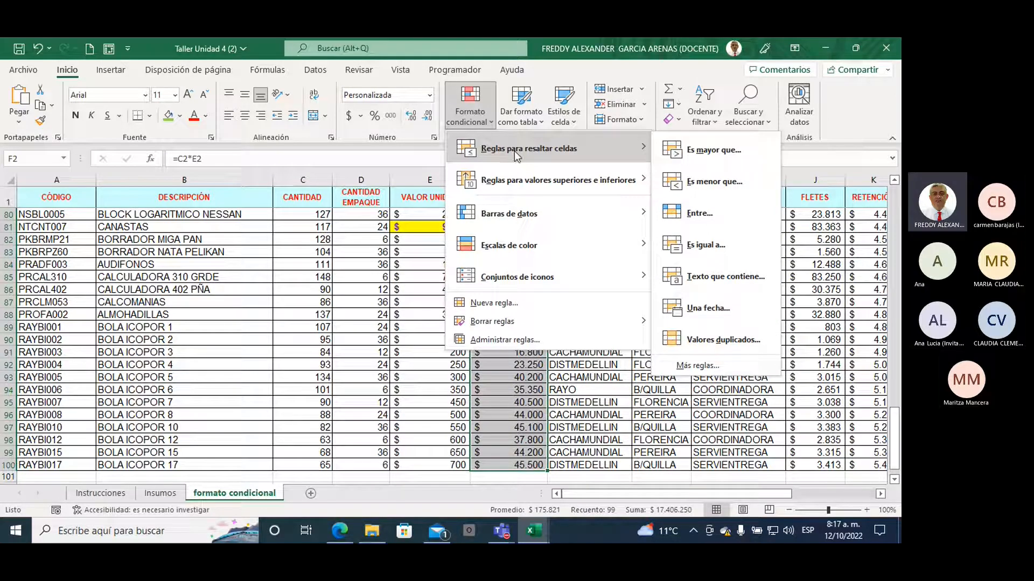
mouse_move(516, 178)
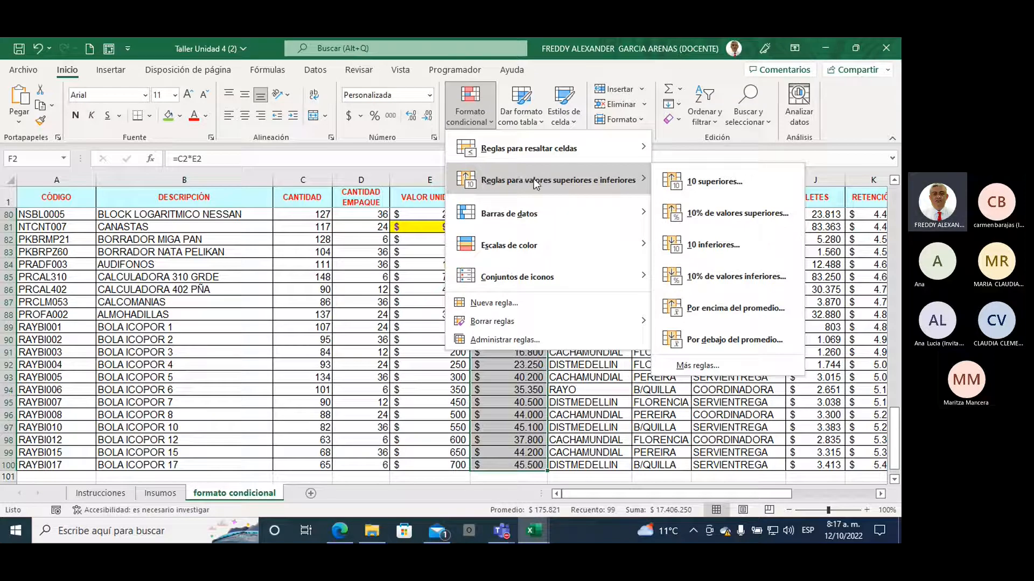
left_click(719, 245)
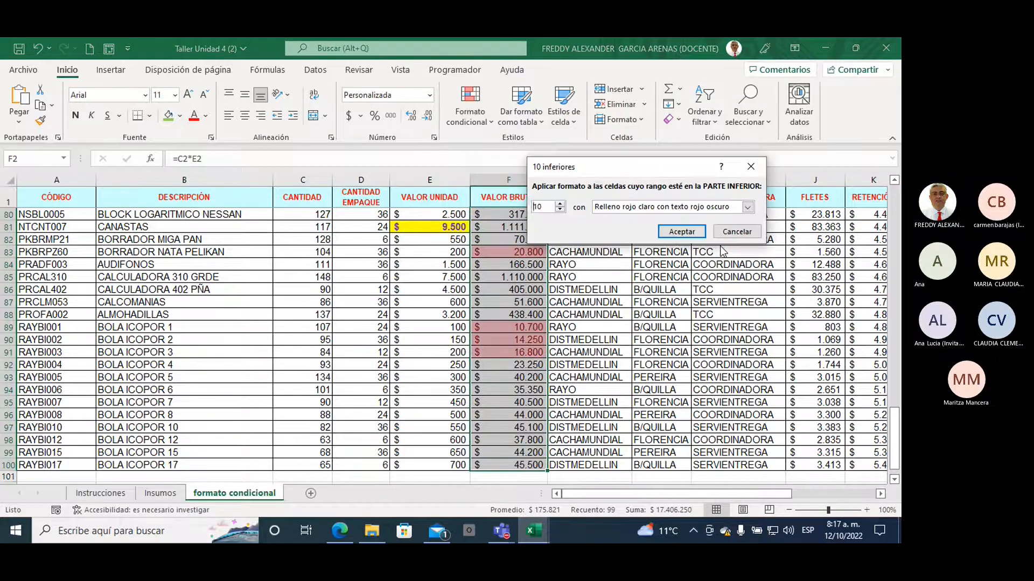
- Set the bottom-values rule to 5 items with Relleno verde con texto verde oscuro and apply it to the VALOR BRUTO cells
left_click(546, 207)
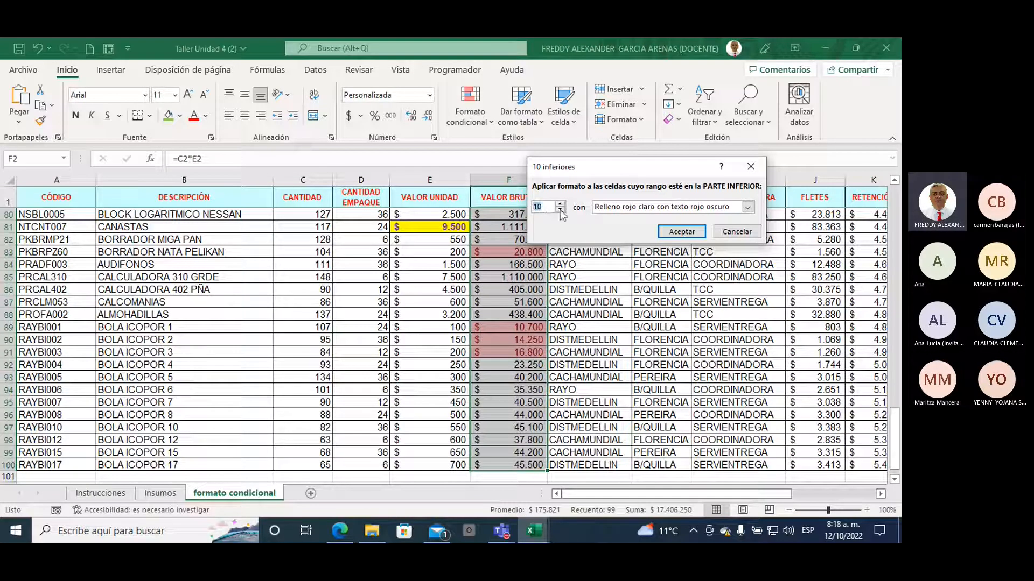
left_click(560, 211)
left_click(560, 211)
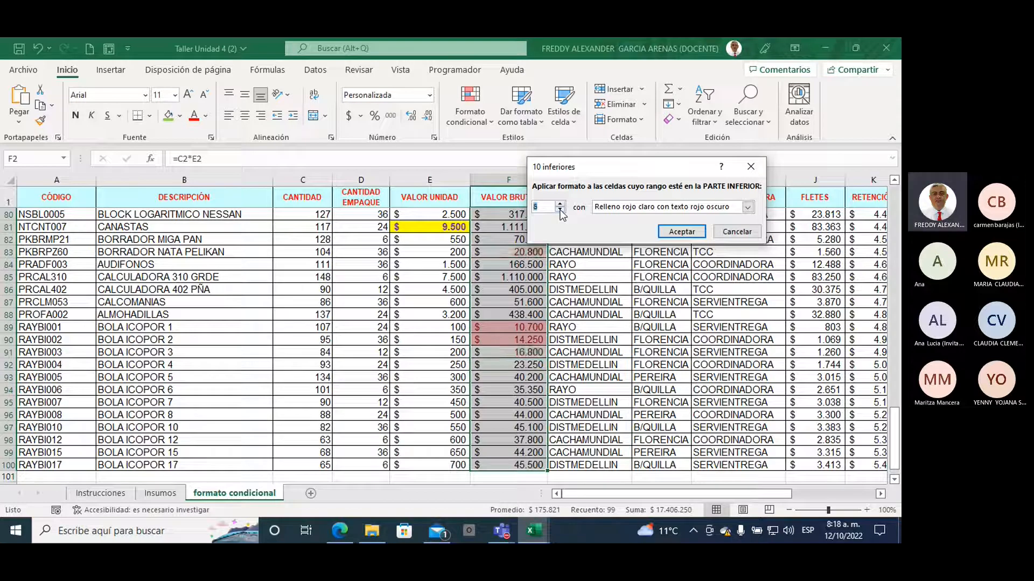
left_click(560, 210)
left_click(615, 210)
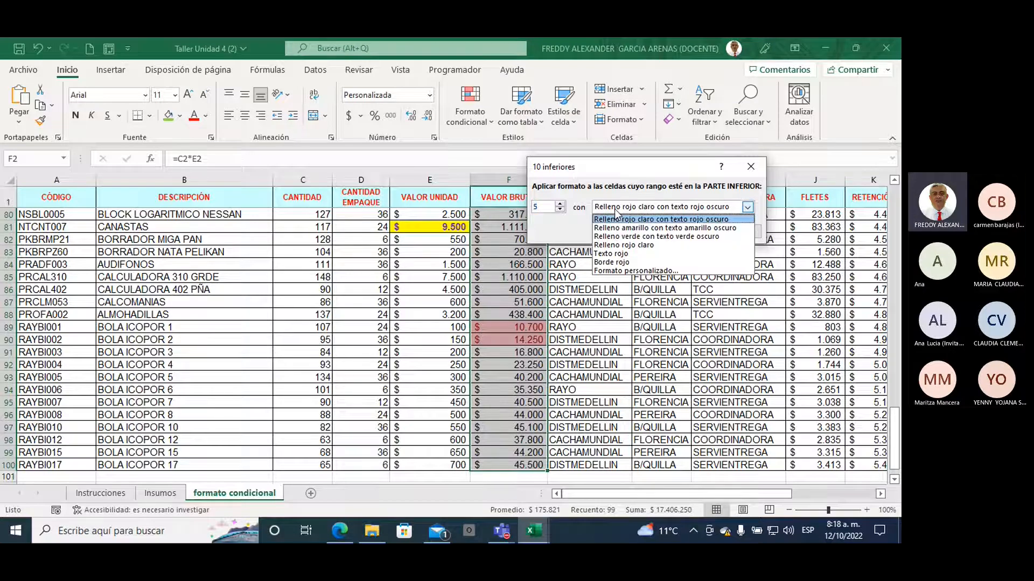
left_click(632, 237)
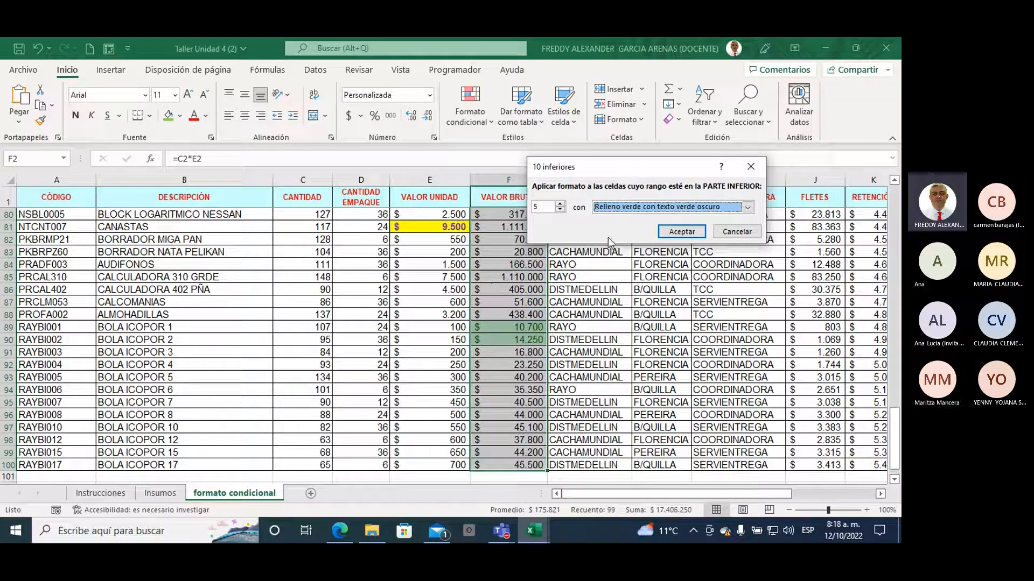
left_click(682, 231)
left_click(584, 290)
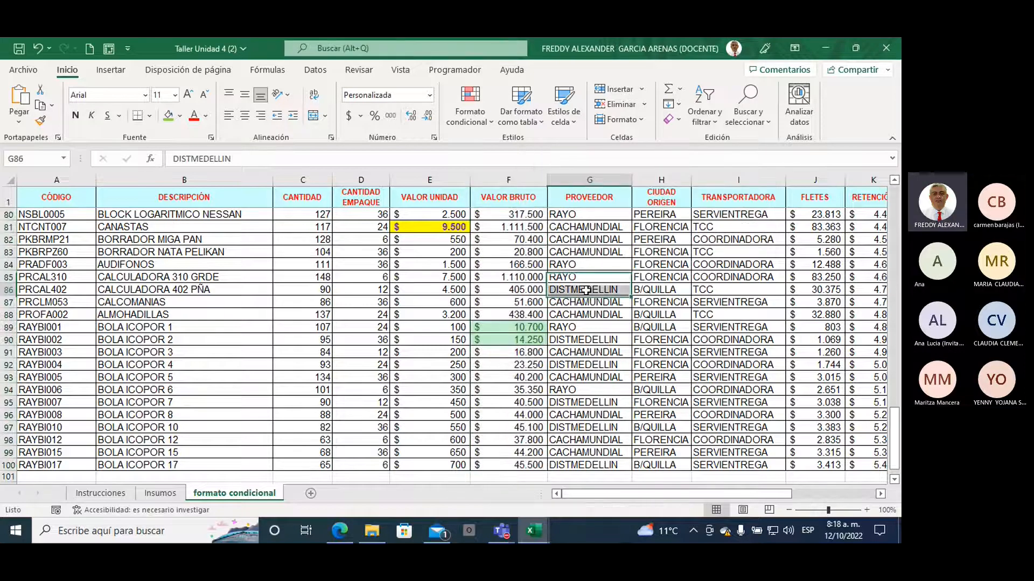
- Examine the VALOR BRUTO column from row 100 up to row 2 for the cells highlighted in green
left_click(495, 327)
left_click_drag(496, 328, 500, 338)
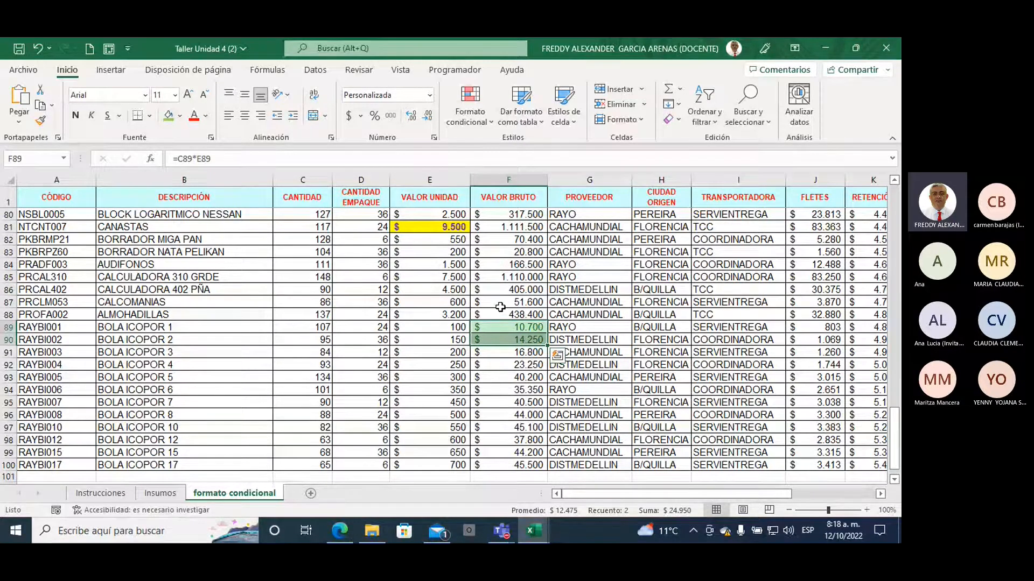
left_click(495, 227)
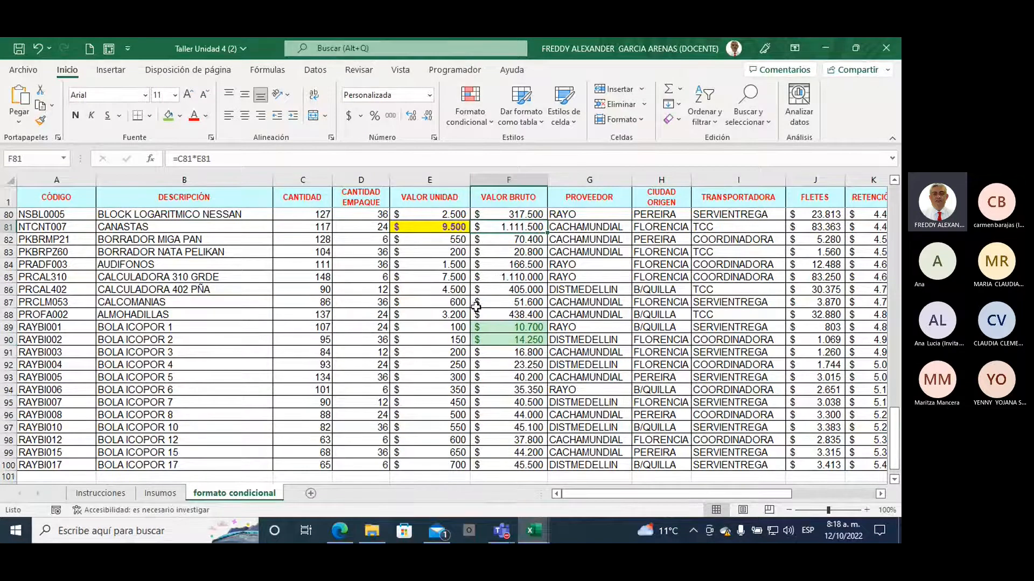
left_click(502, 326)
left_click_drag(503, 327, 501, 341)
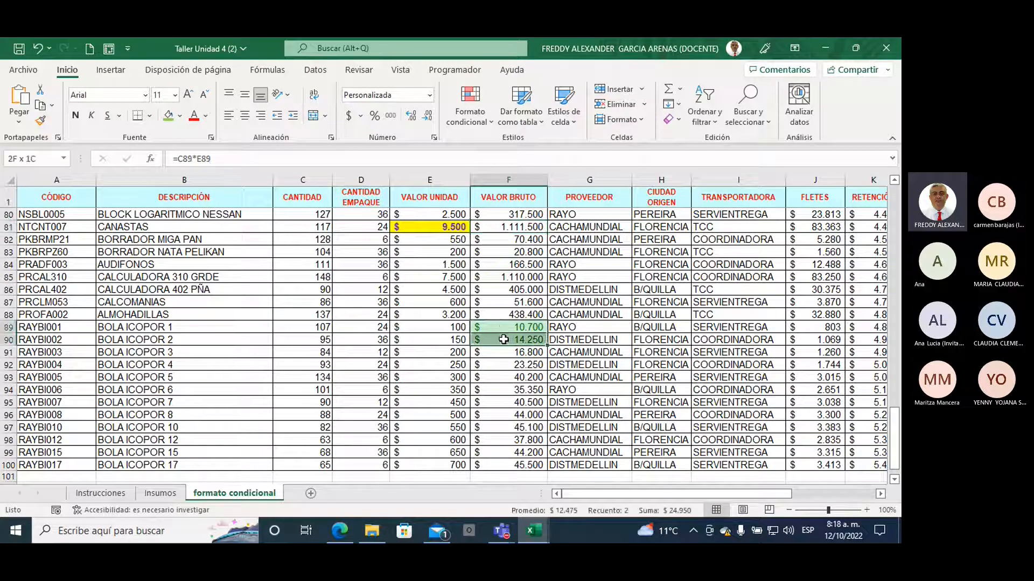
scroll(496, 365, "down", 2)
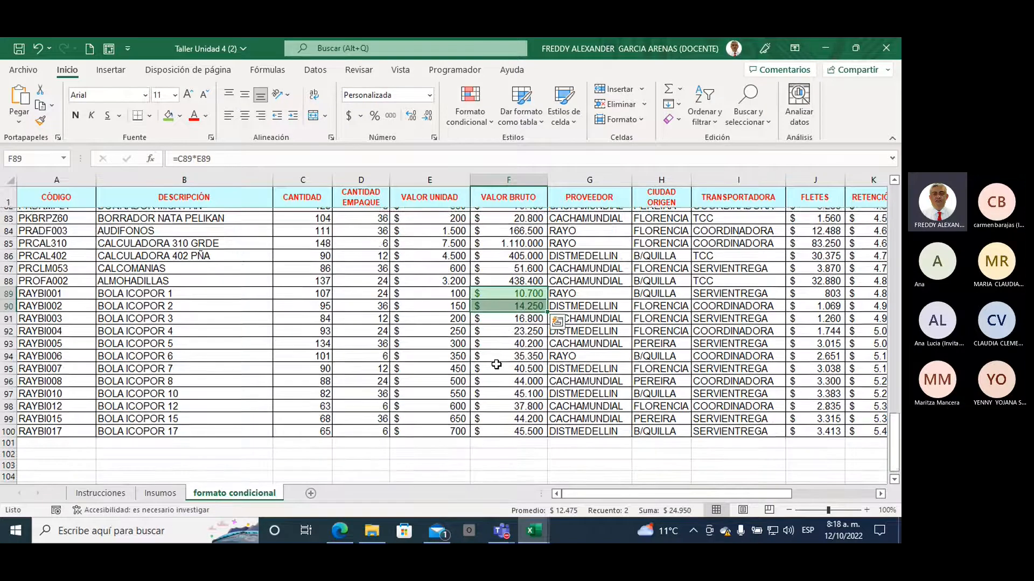
scroll(496, 365, "up", 2)
scroll(496, 365, "up", 5)
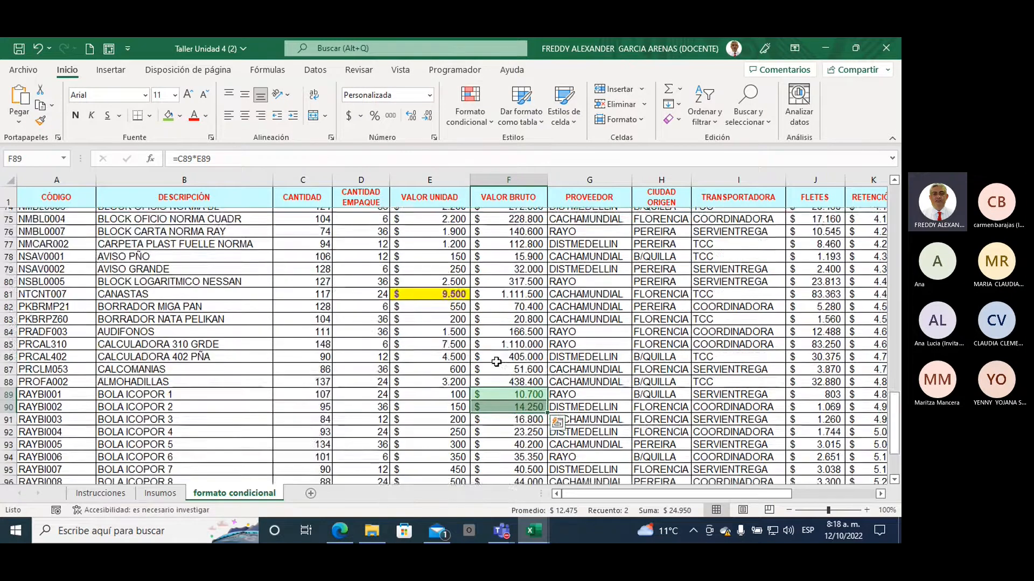
scroll(495, 361, "up", 7)
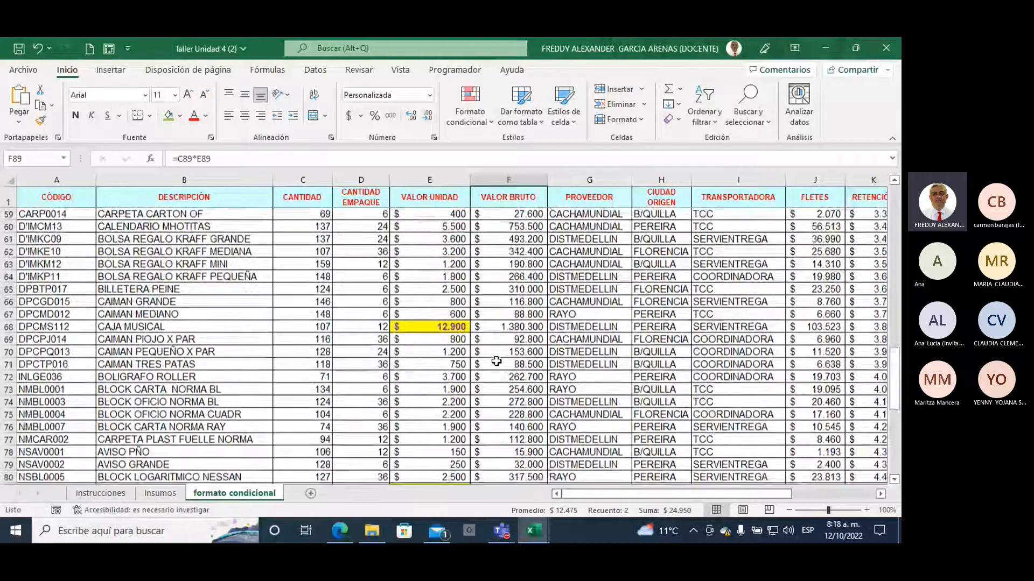
scroll(496, 361, "up", 4)
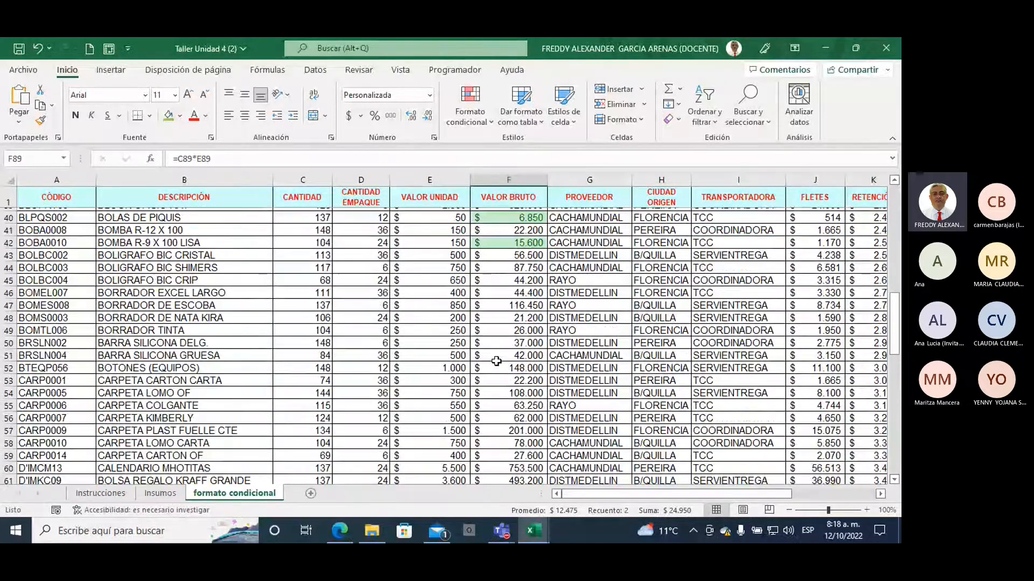
left_click(499, 322)
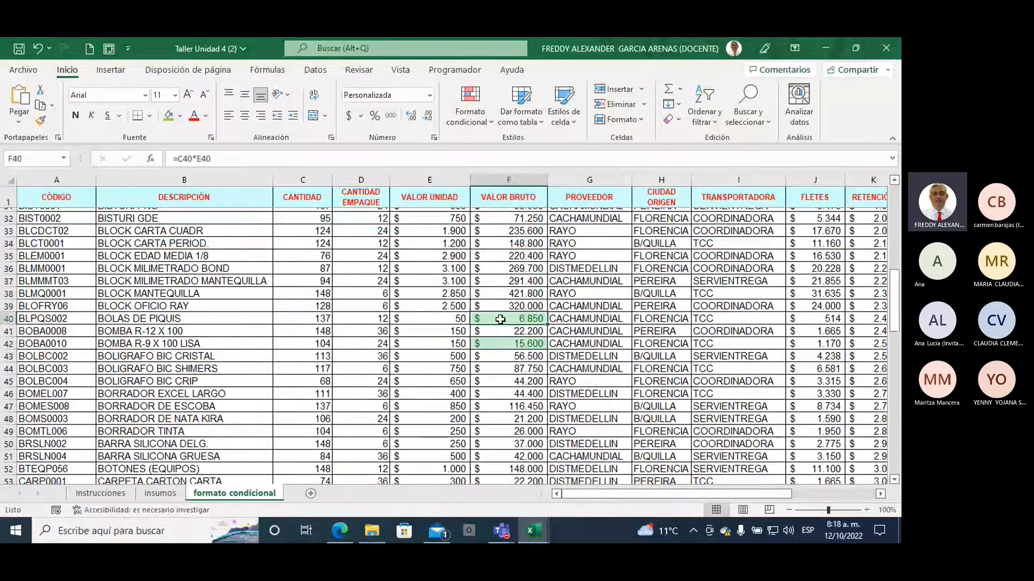
left_click(501, 343)
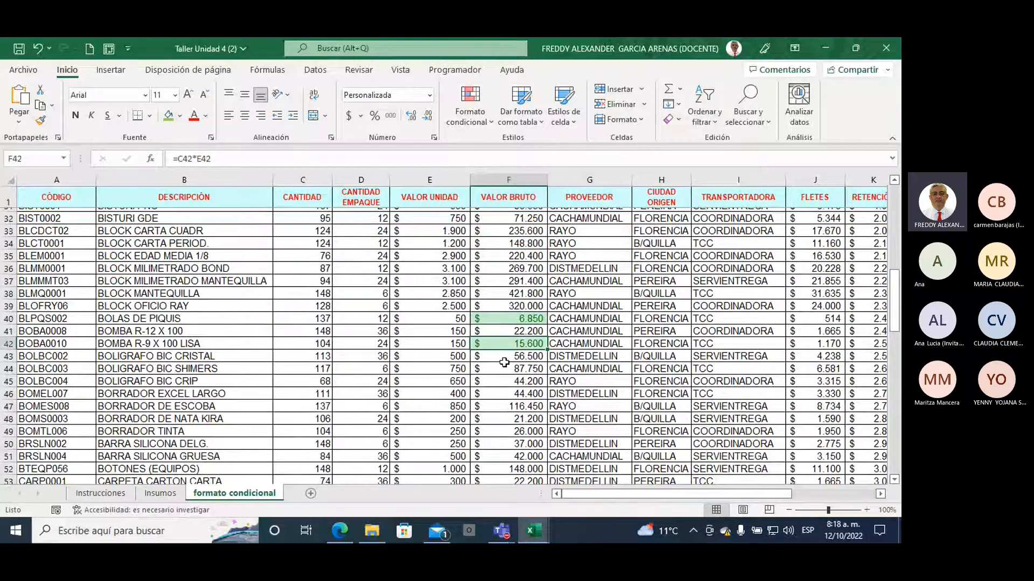
scroll(496, 369, "up", 5)
scroll(505, 362, "up", 1)
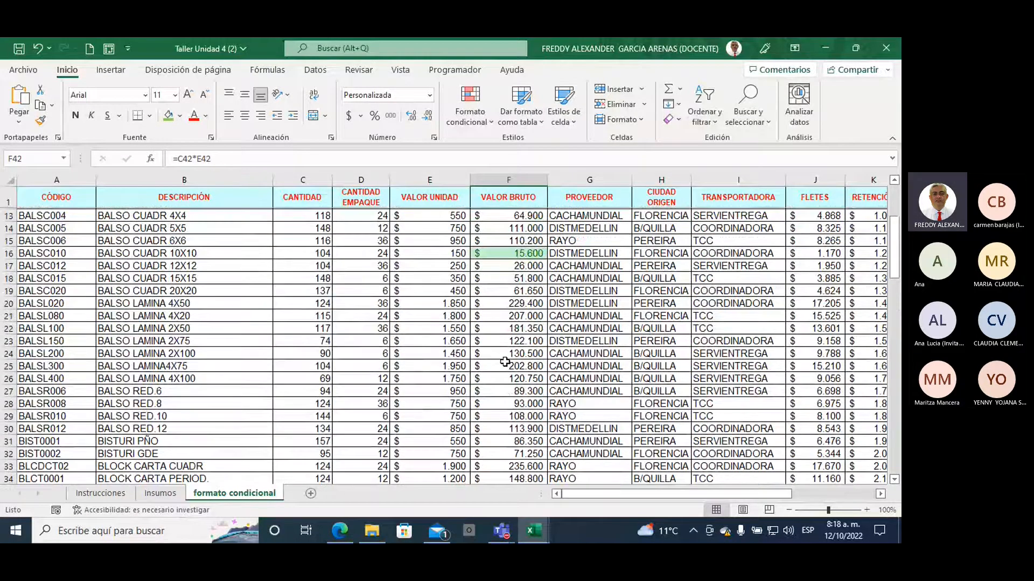
scroll(504, 344, "up", 1)
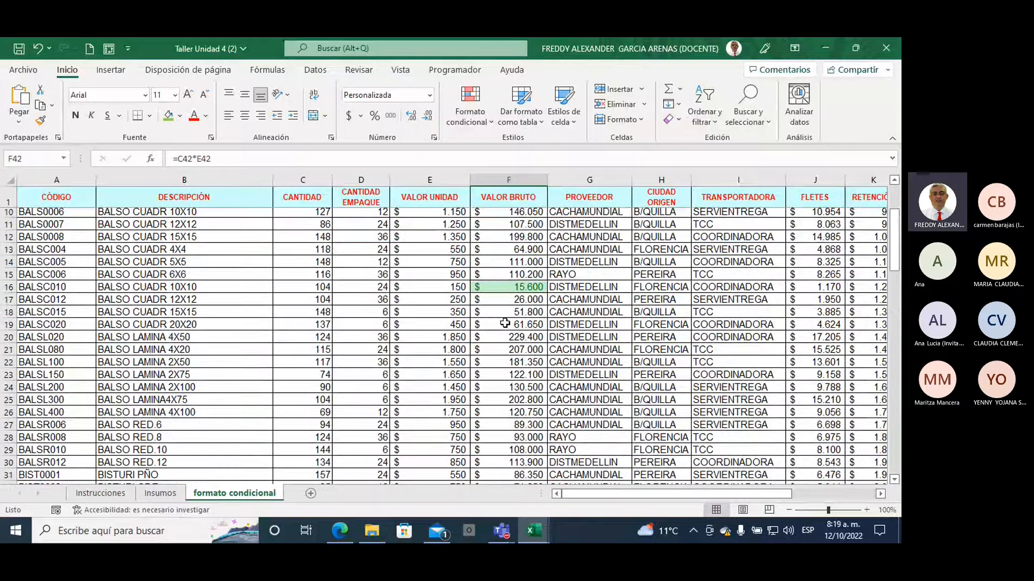
left_click(504, 287)
scroll(508, 311, "up", 3)
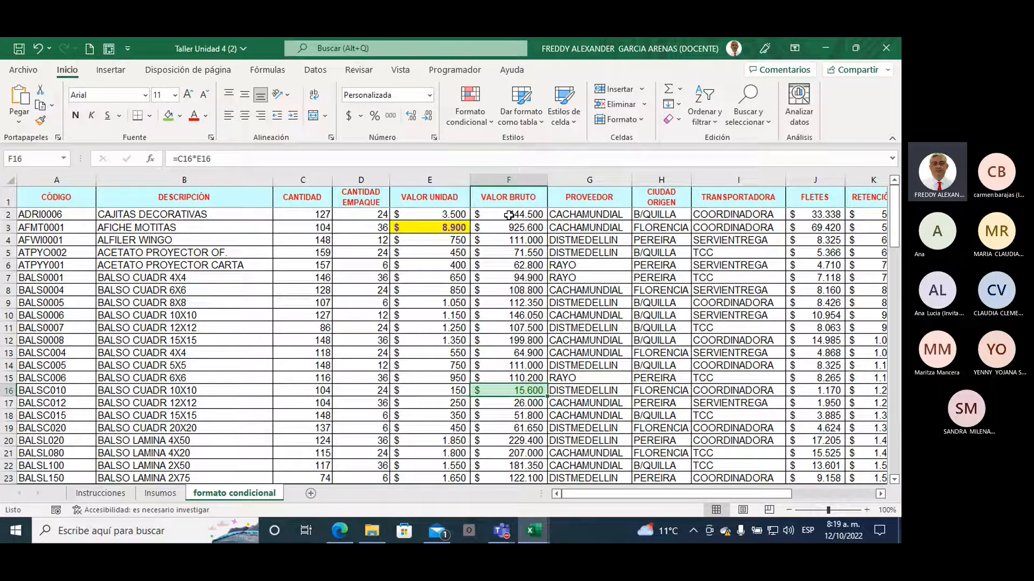
- Start a 10 superiores conditional formatting rule on the VALOR BRUTO values in F2:F100
left_click_drag(509, 215, 530, 467)
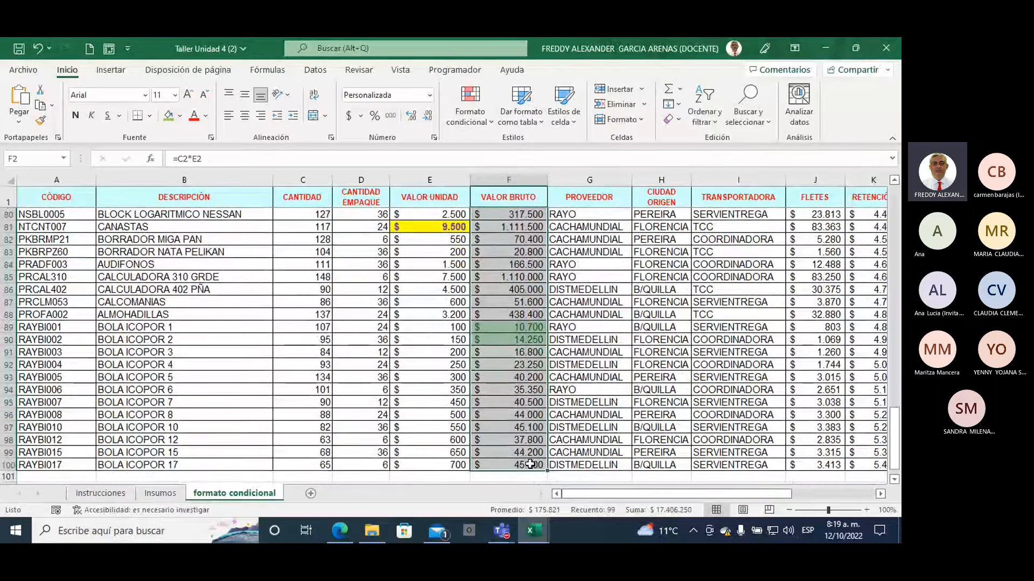
left_click(493, 122)
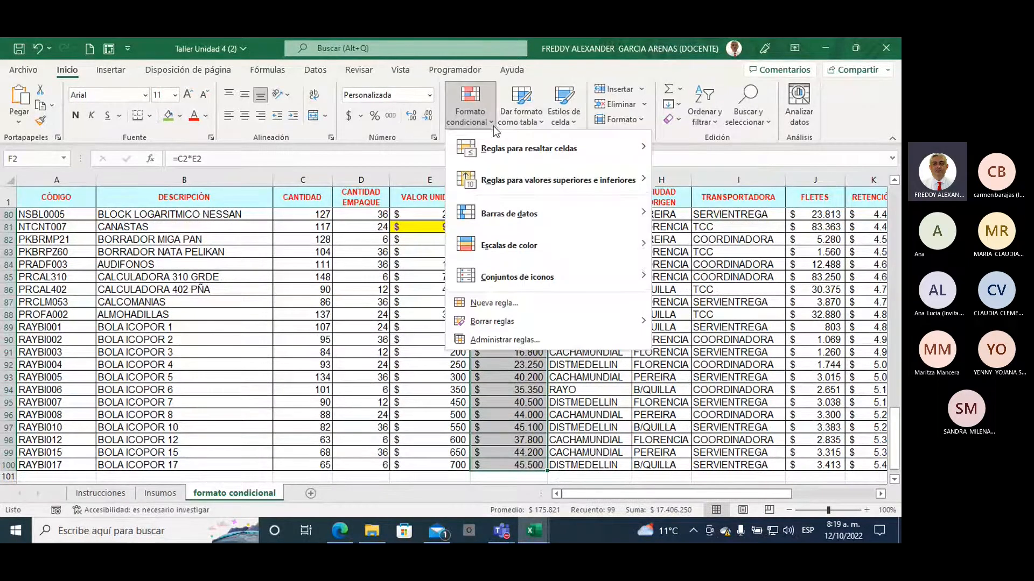
mouse_move(521, 186)
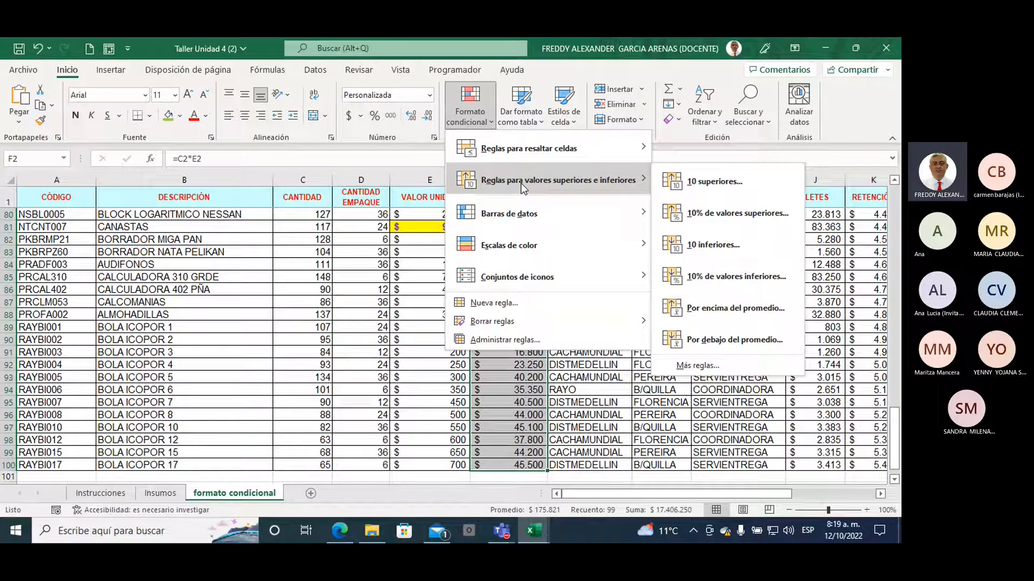
left_click(704, 185)
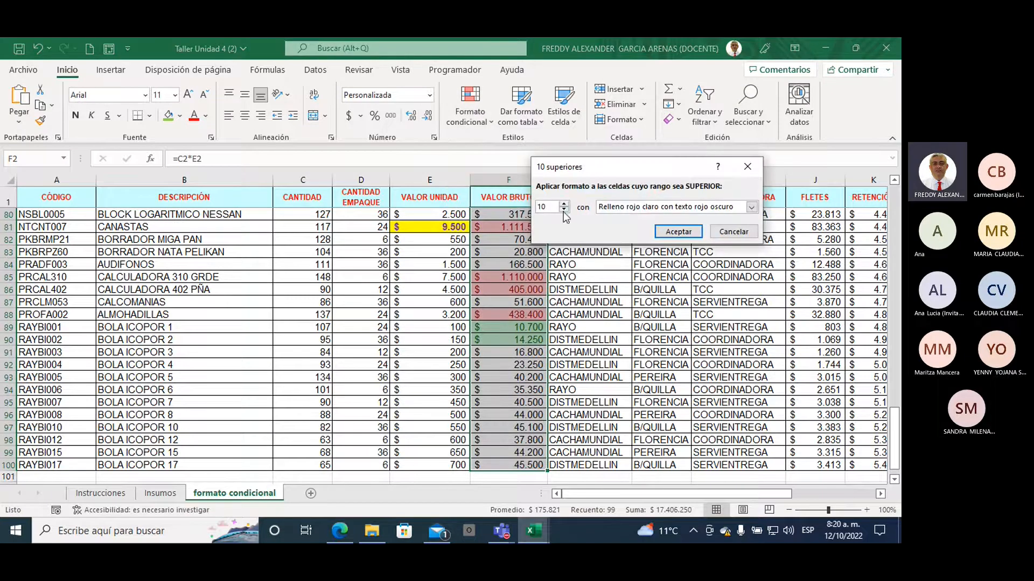
- Set the top-values rule to 5 items with Relleno amarillo con texto amarillo oscuro and apply it to the VALOR BRUTO cells
left_click_drag(554, 208, 523, 214)
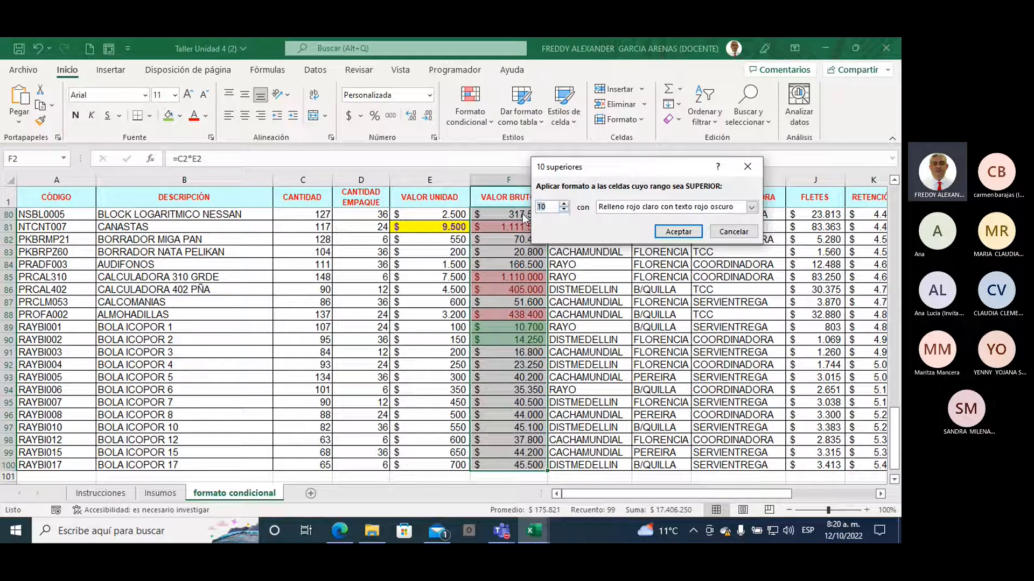
type("5")
left_click(751, 207)
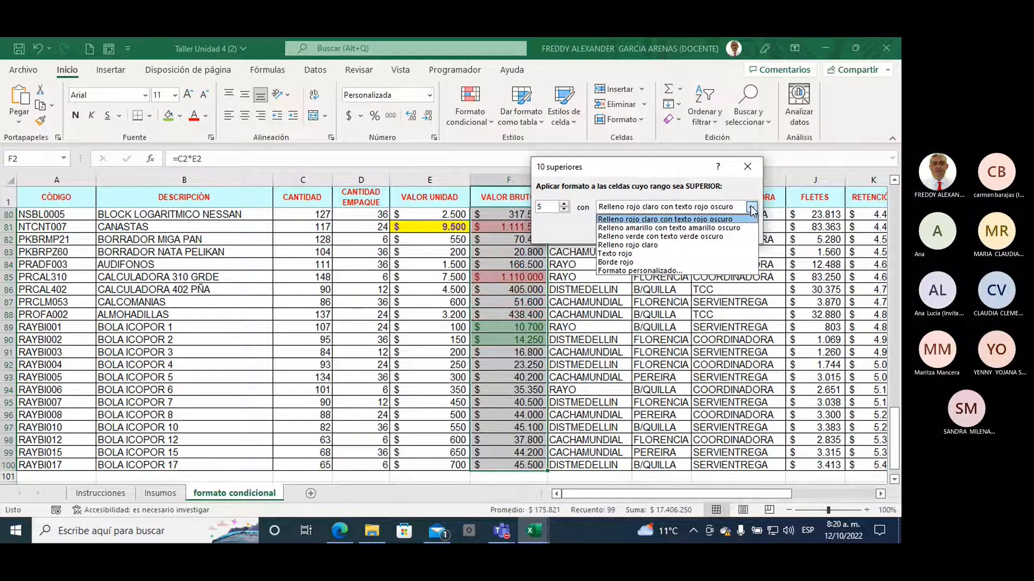
left_click(727, 228)
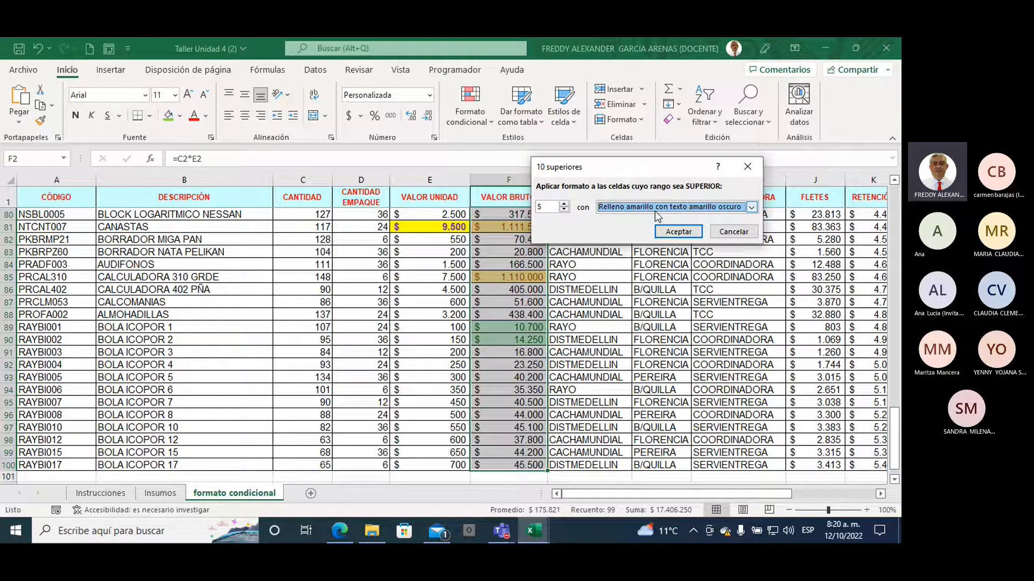
left_click(678, 231)
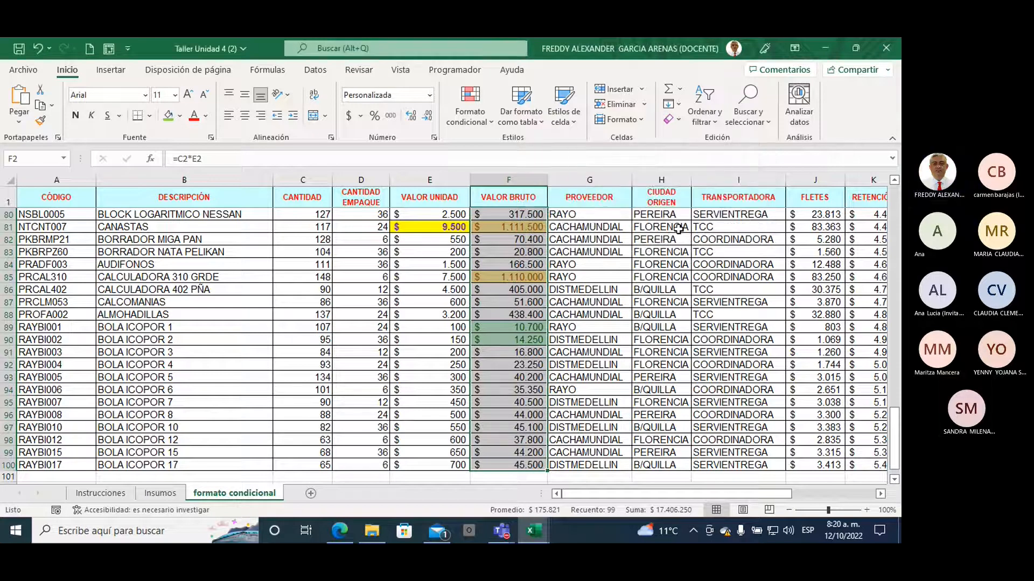
left_click(590, 276)
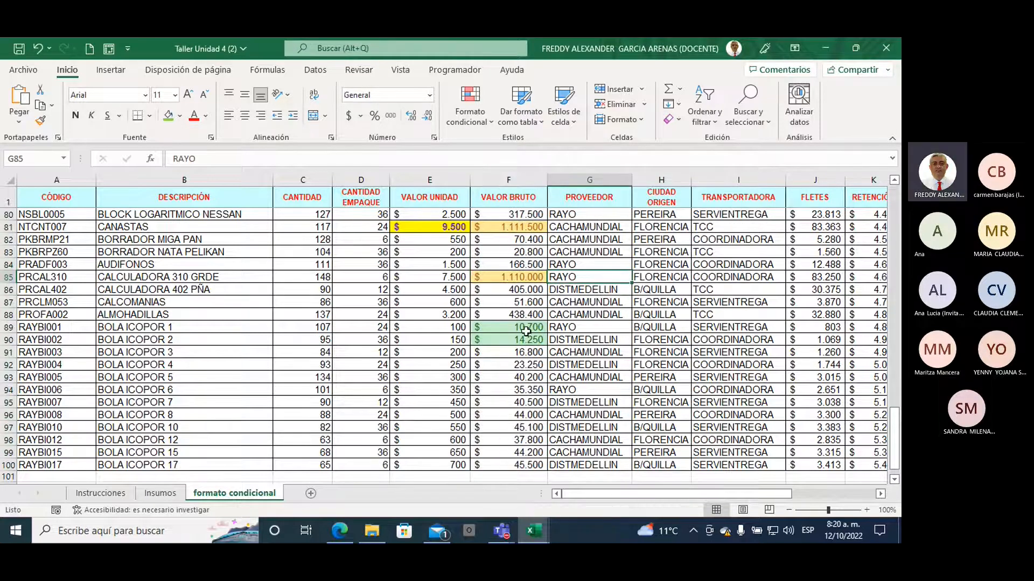
- Examine the VALOR BRUTO column from the last rows up to row 3 for the cells highlighted in yellow
scroll(525, 330, "up", 2)
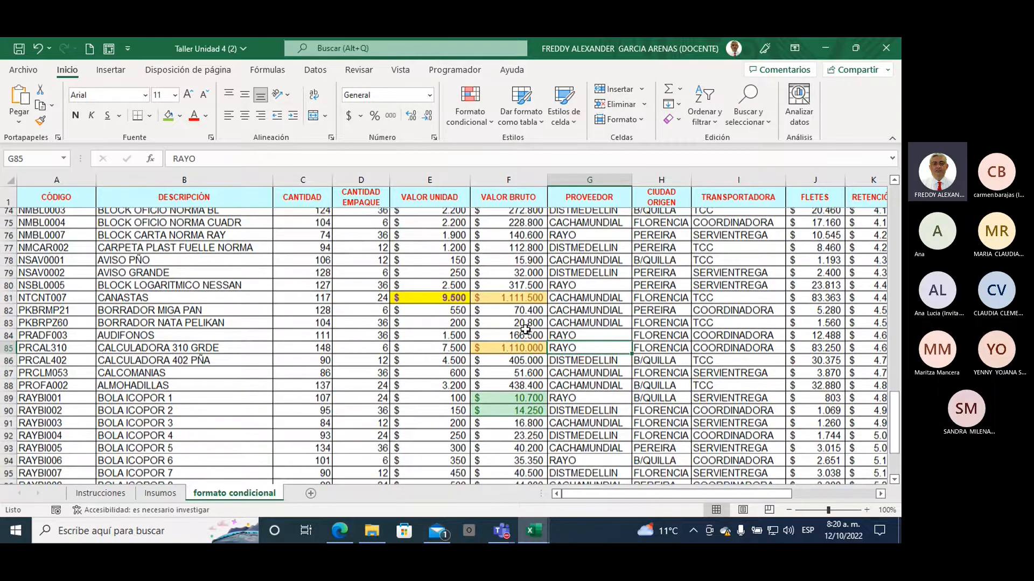
scroll(526, 330, "down", 5)
scroll(518, 314, "up", 5)
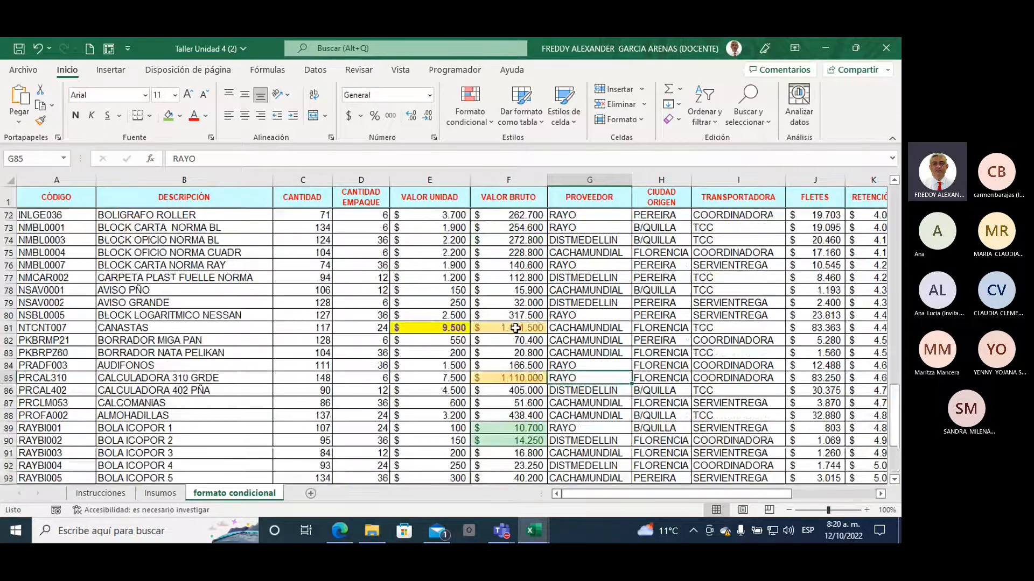
left_click(503, 327)
left_click(504, 376)
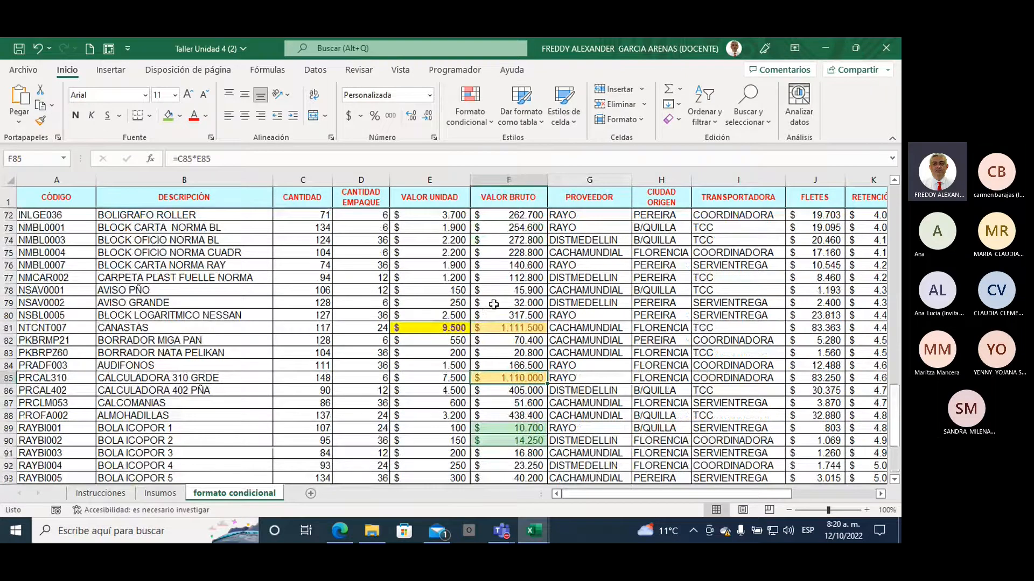
scroll(504, 313, "up", 3)
scroll(504, 312, "up", 1)
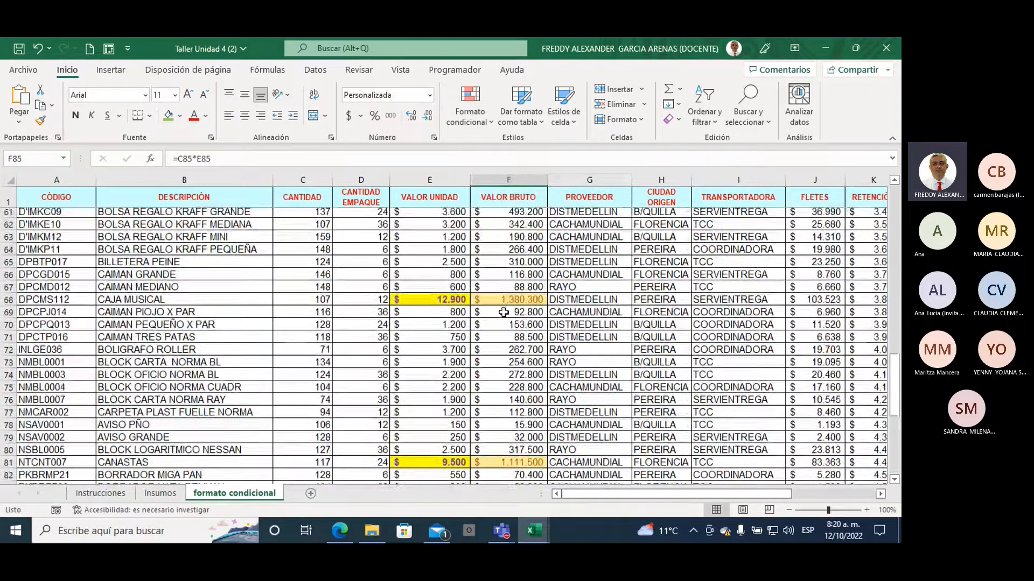
left_click(497, 300)
scroll(496, 335, "up", 4)
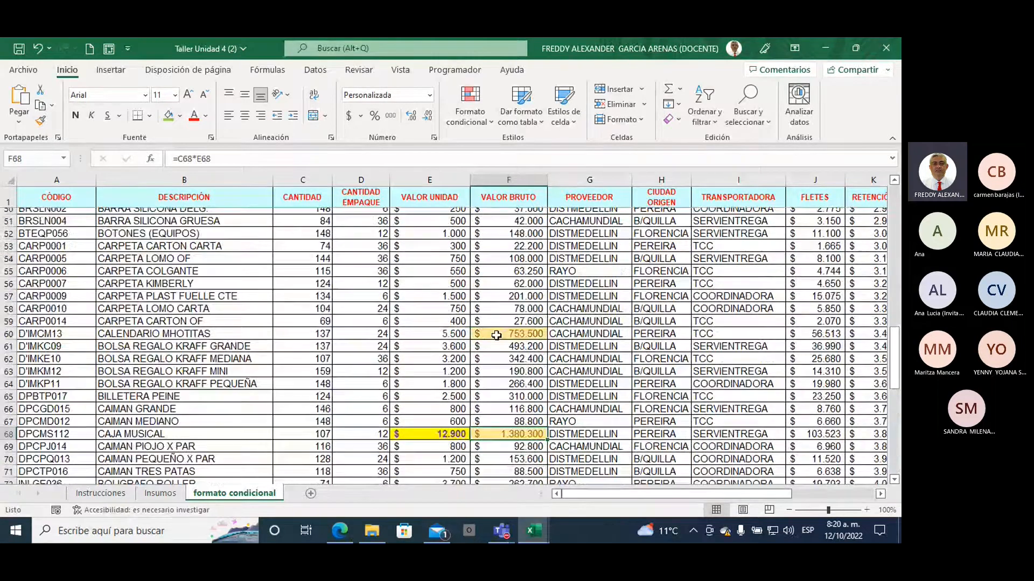
scroll(496, 335, "up", 1)
left_click(499, 367)
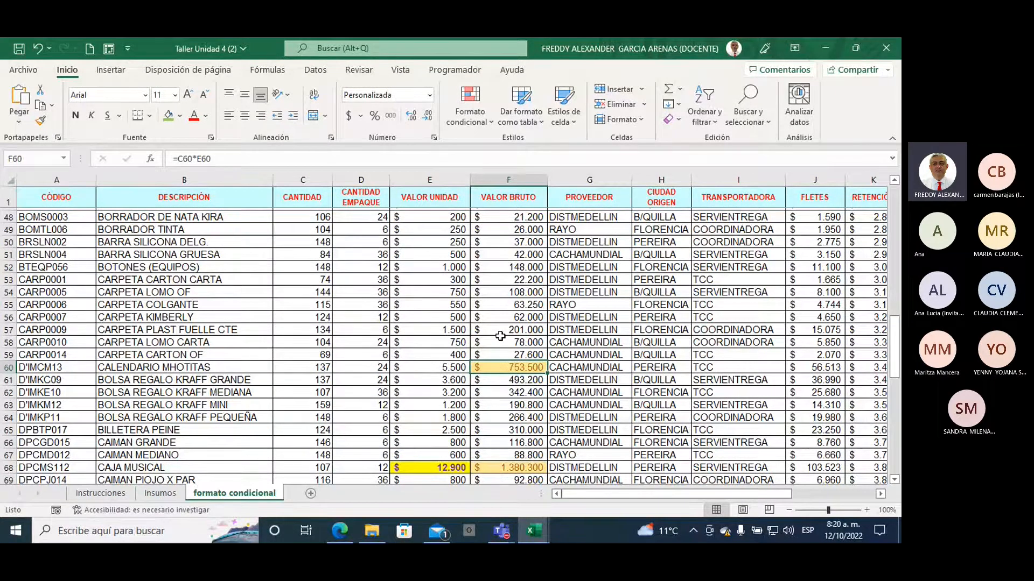
scroll(501, 336, "up", 5)
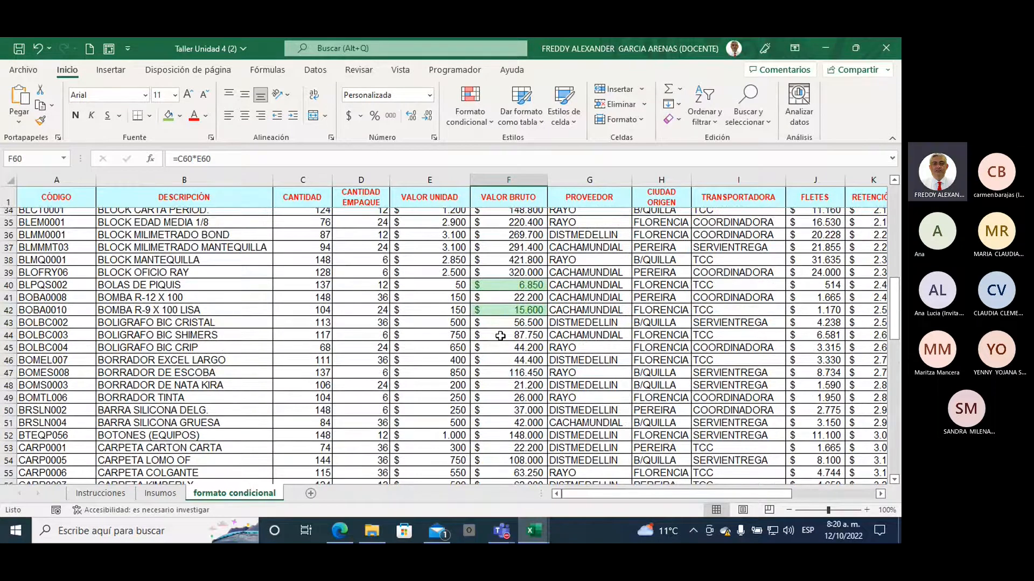
scroll(500, 336, "up", 8)
scroll(500, 336, "up", 3)
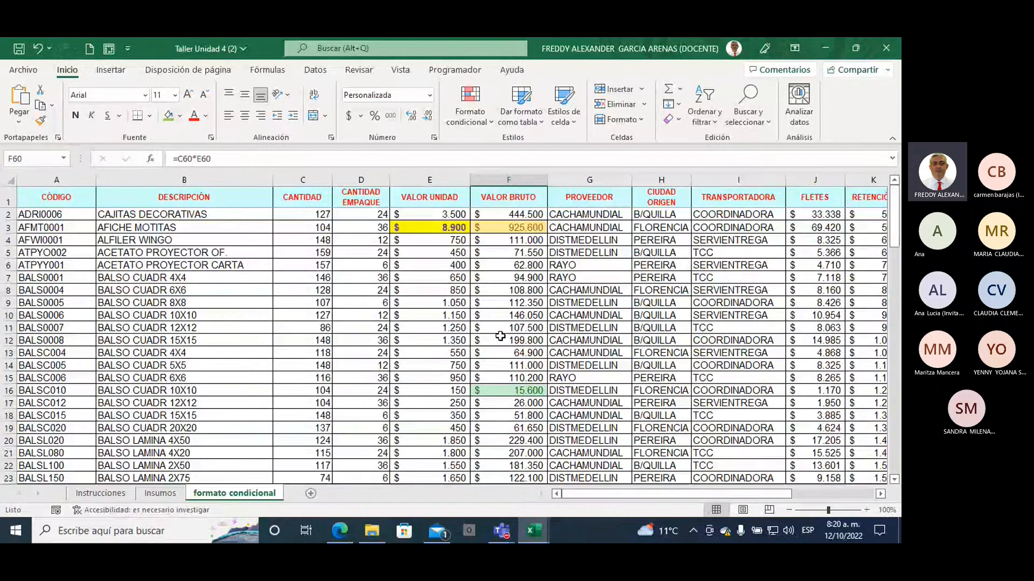
left_click(500, 229)
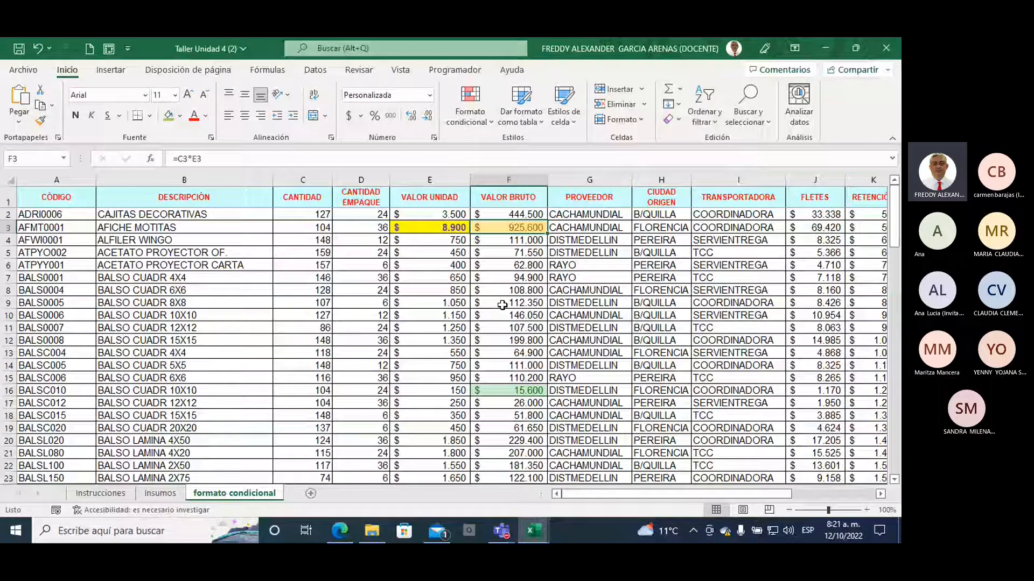
- Change the CANTIDAD of ALFILER WINGO in C4 to 1148 and check its VALOR BRUTO cell
left_click(503, 242)
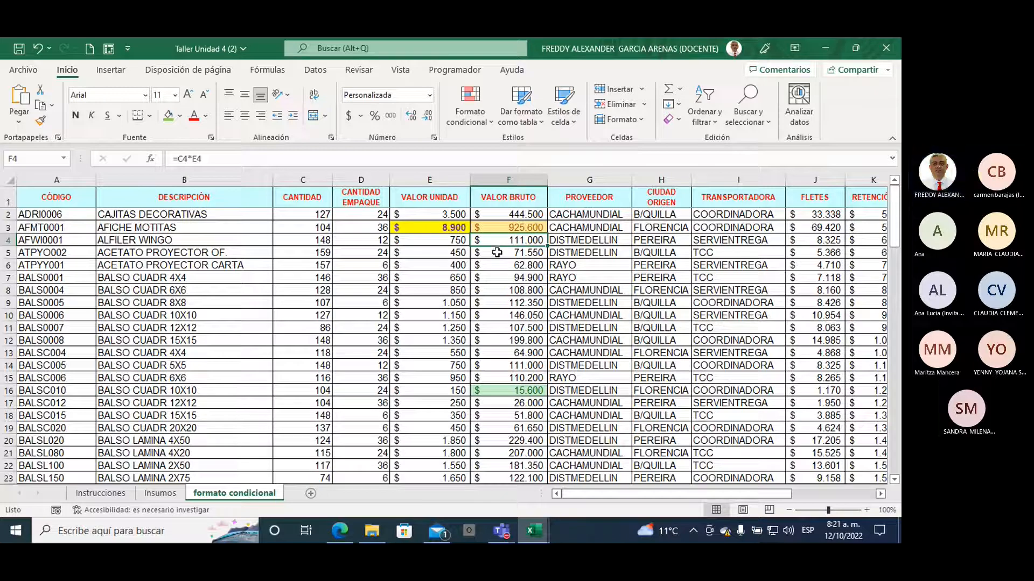
left_click(305, 239)
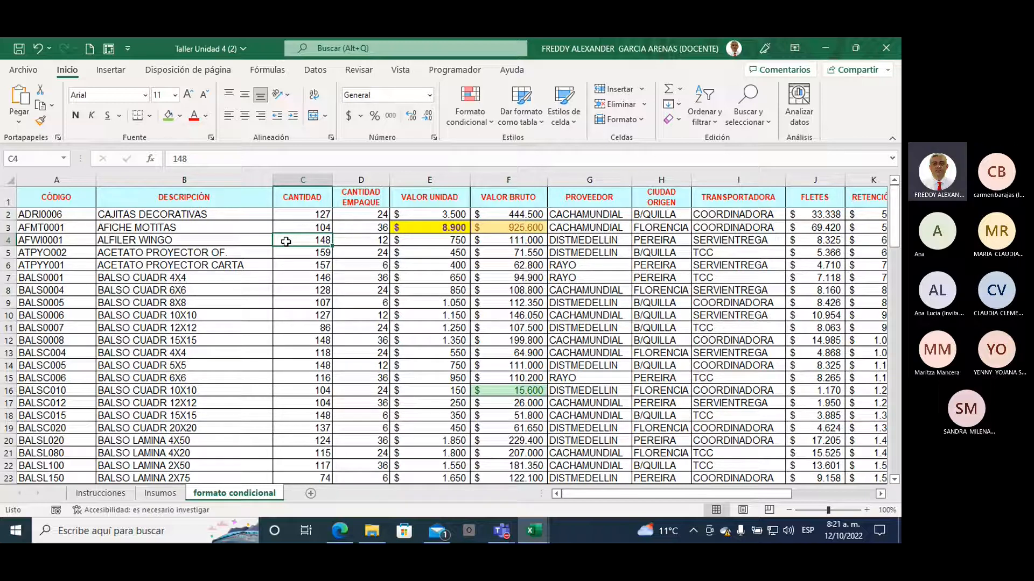
left_click(174, 159)
type("1")
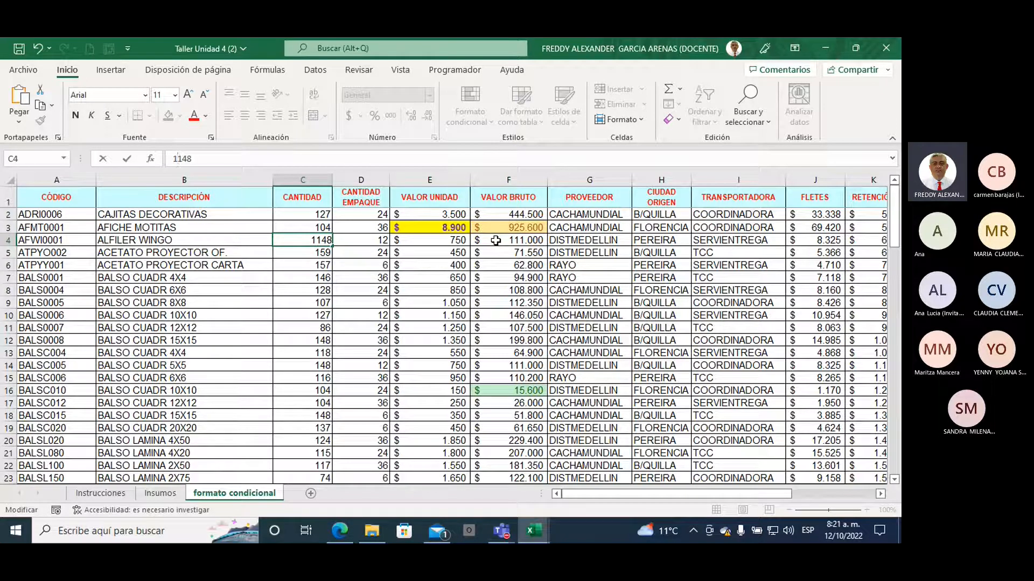
left_click(347, 240)
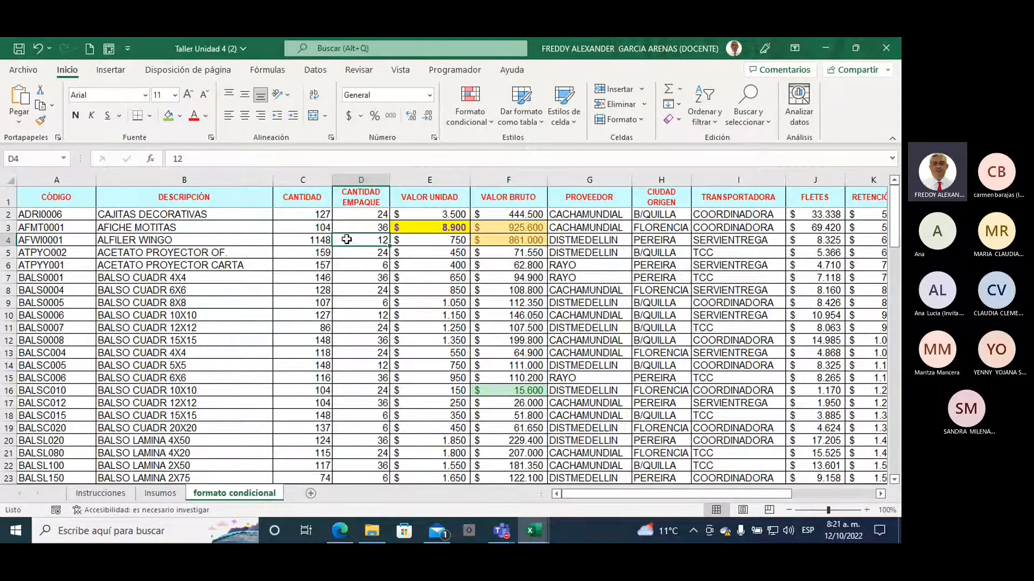
left_click(483, 241)
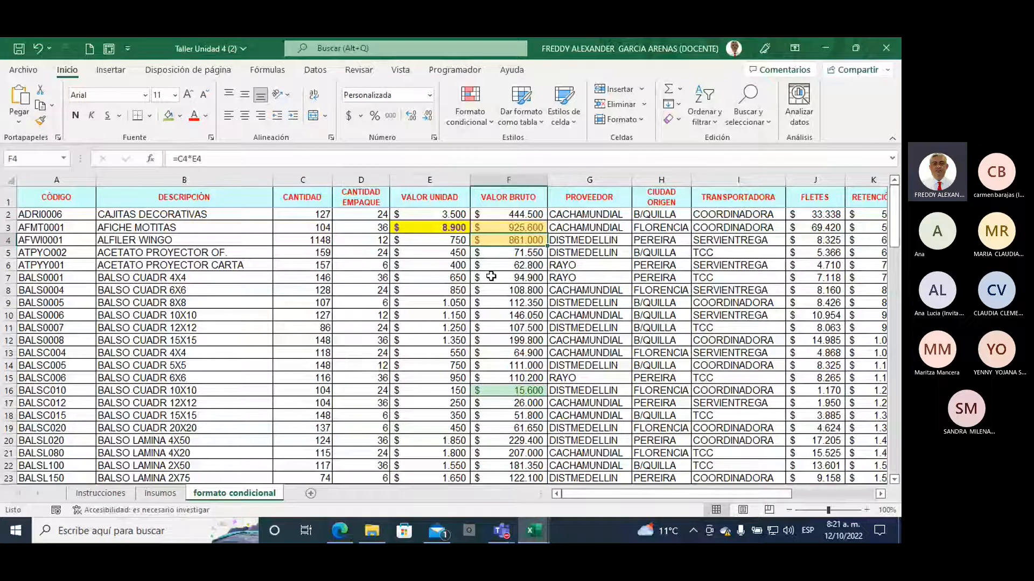
- Check how the top-values highlighting changed in VALOR BRUTO by comparing the CALENDARIO MHOTITAS cell F60 with F4
scroll(494, 277, "down", 1)
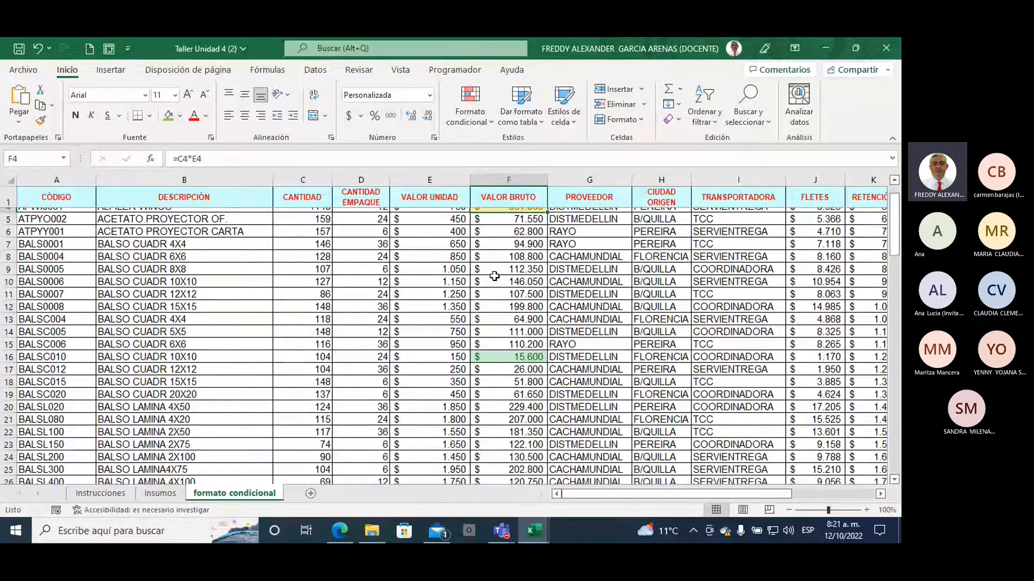
scroll(495, 276, "down", 6)
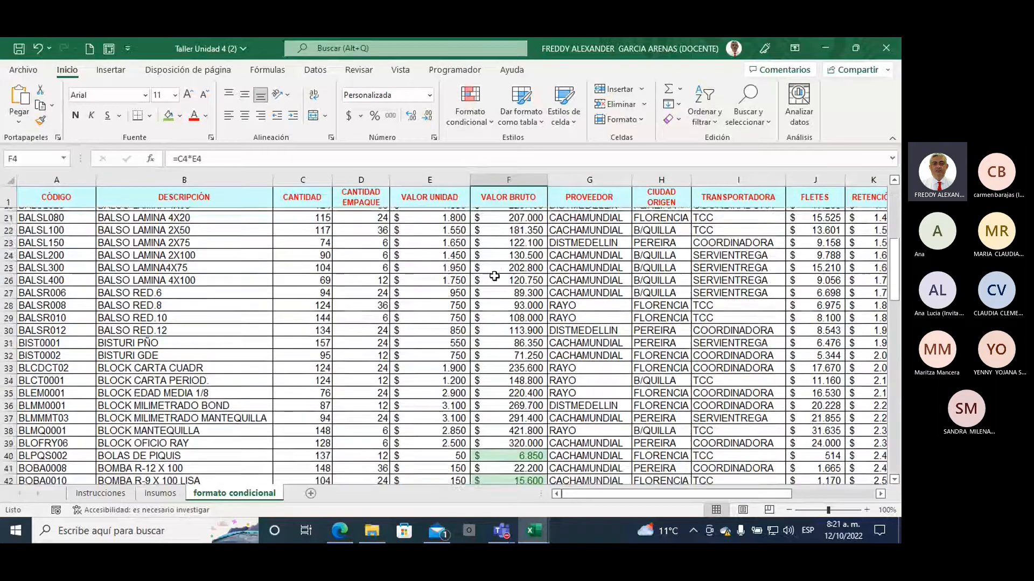
scroll(494, 276, "down", 2)
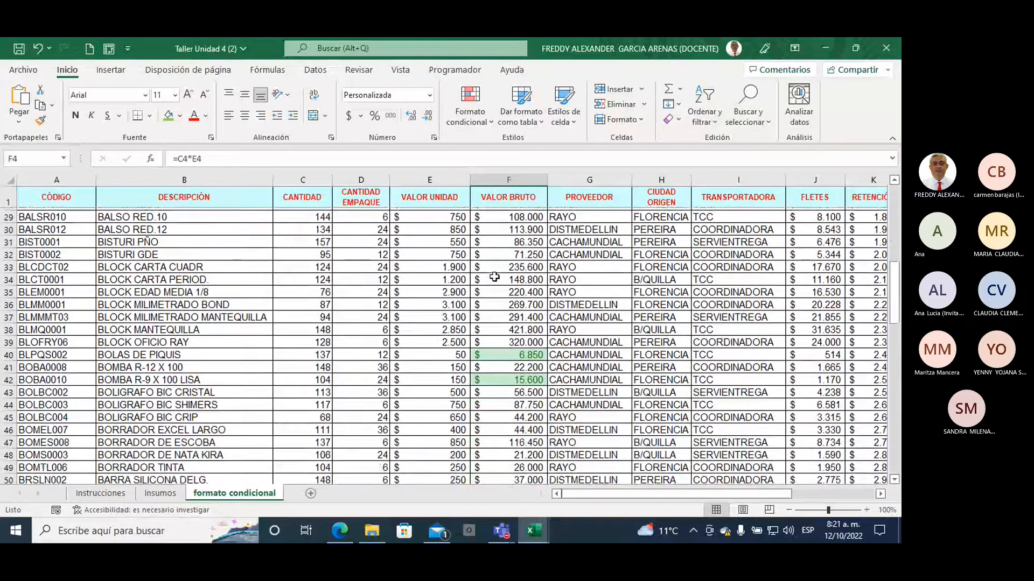
scroll(494, 277, "down", 2)
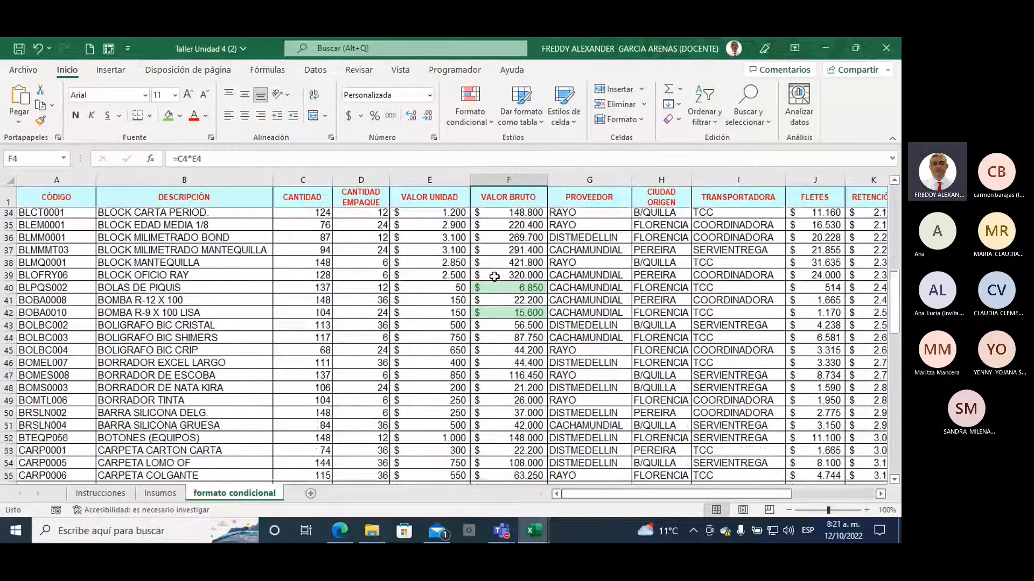
scroll(494, 277, "down", 3)
scroll(491, 305, "down", 1)
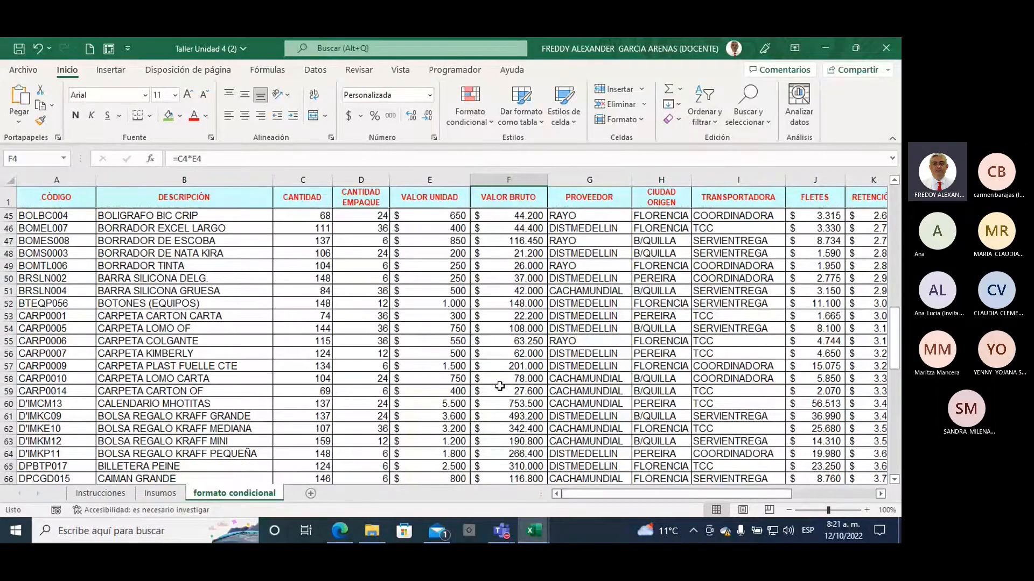
left_click(499, 403)
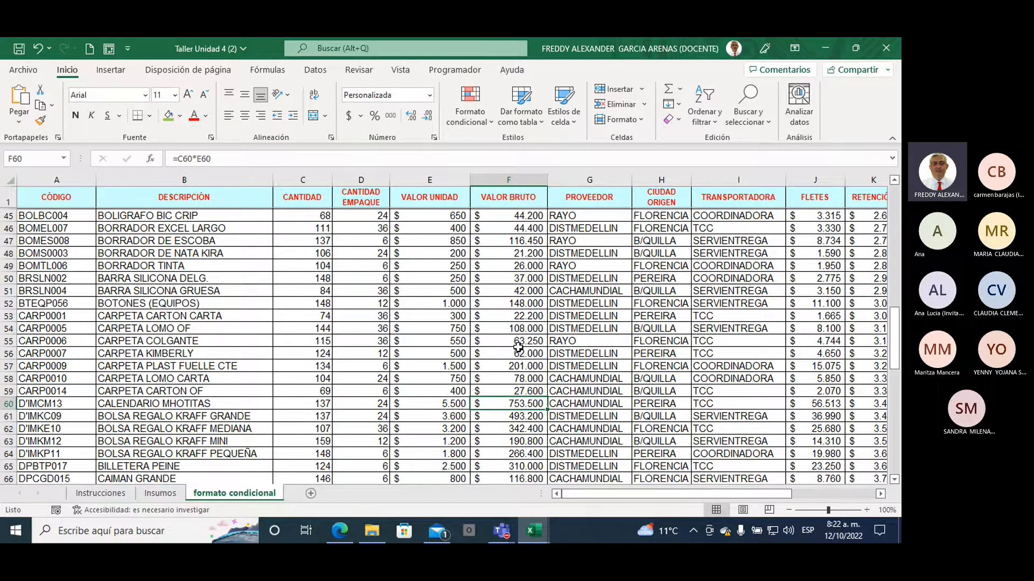
scroll(518, 348, "up", 9)
scroll(518, 348, "up", 5)
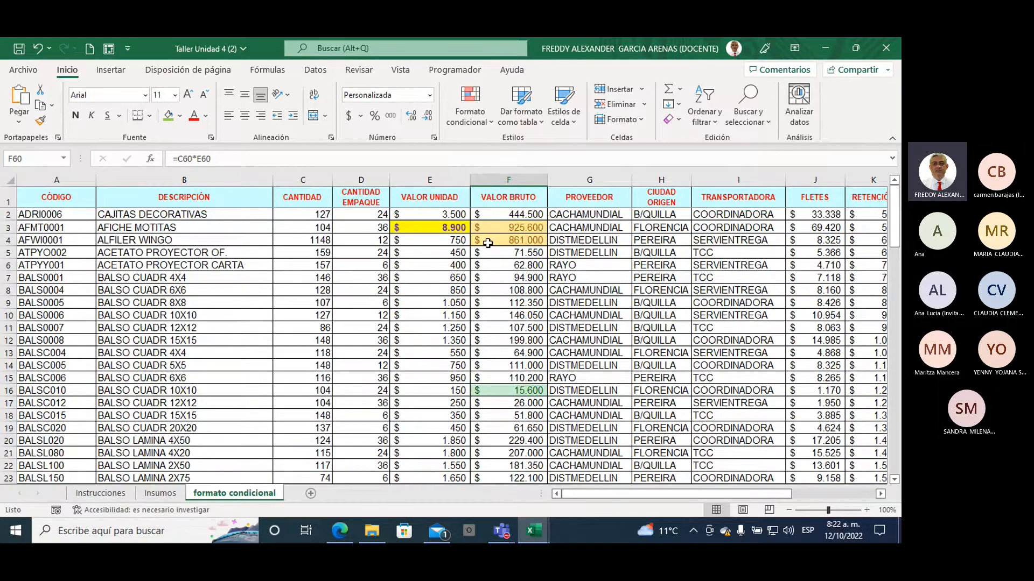
left_click(488, 241)
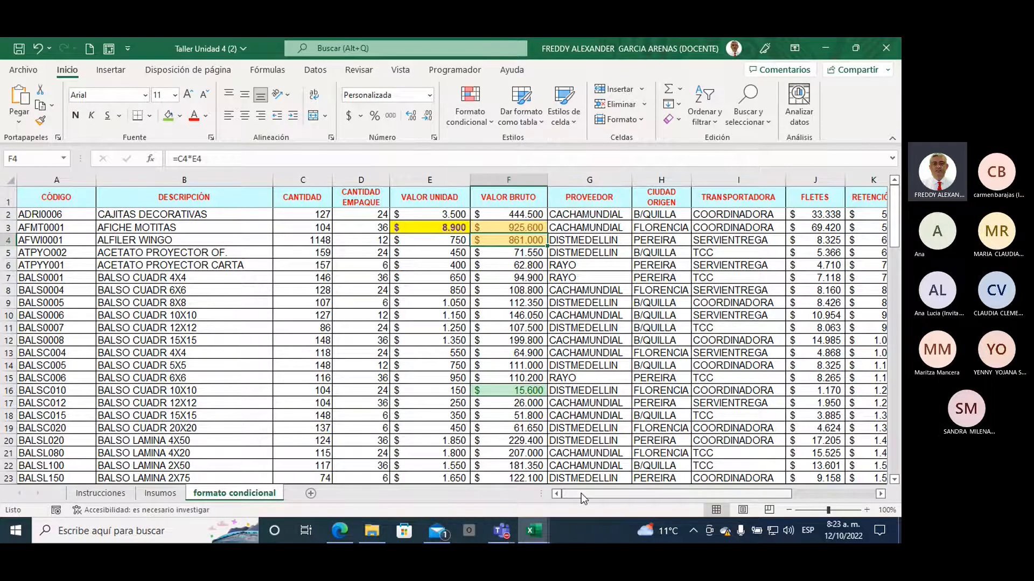
- Start a Texto que contiene highlight rule on the DESCRIPCIÓN cells B2:B100
left_click_drag(582, 493, 561, 501)
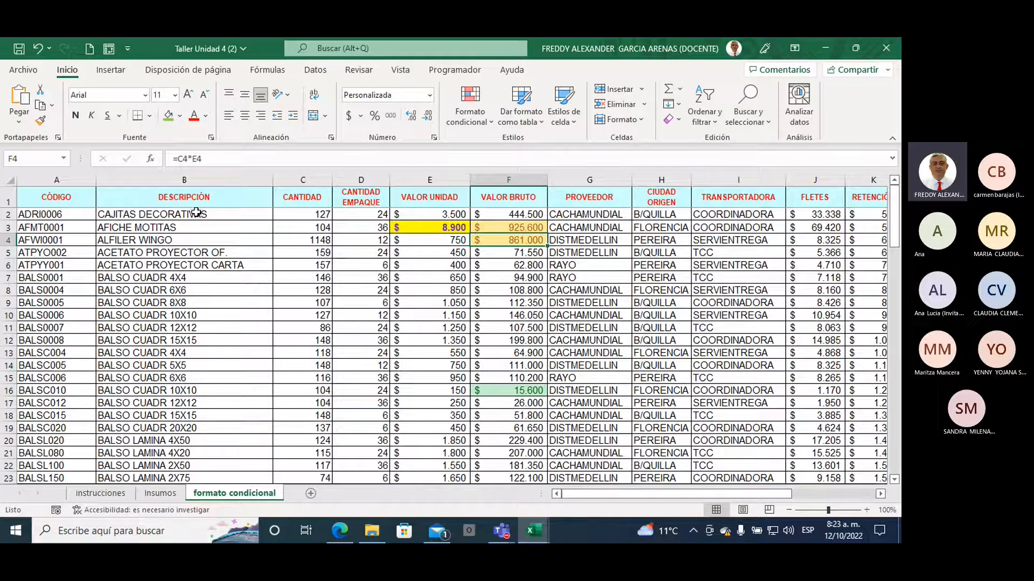
left_click_drag(197, 214, 216, 454)
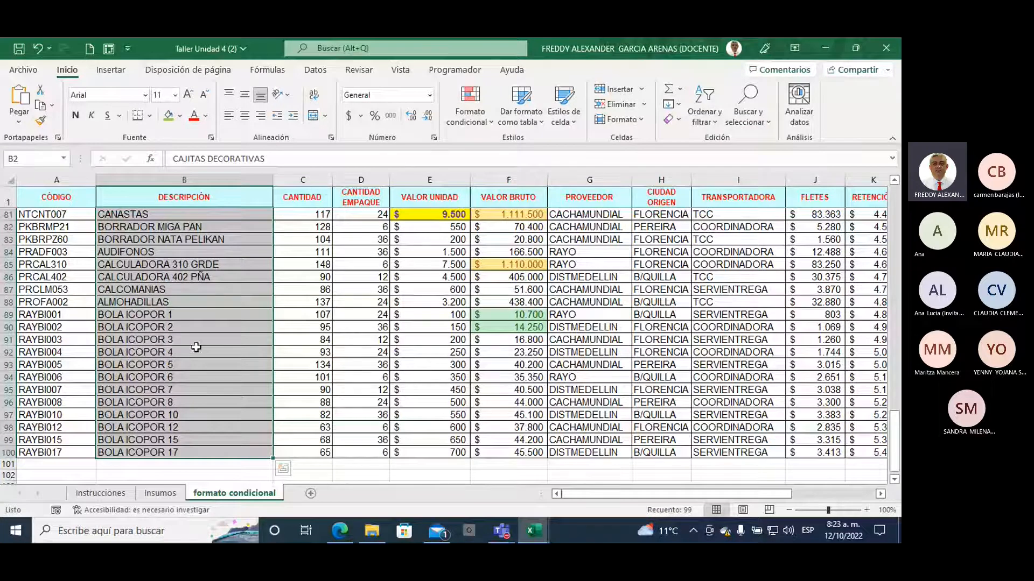
left_click(491, 123)
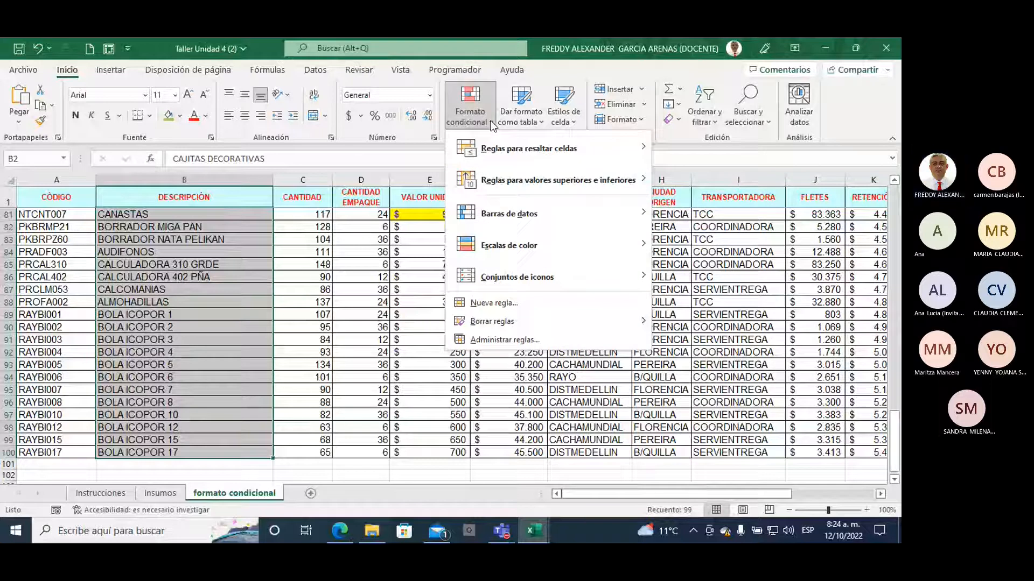
mouse_move(518, 152)
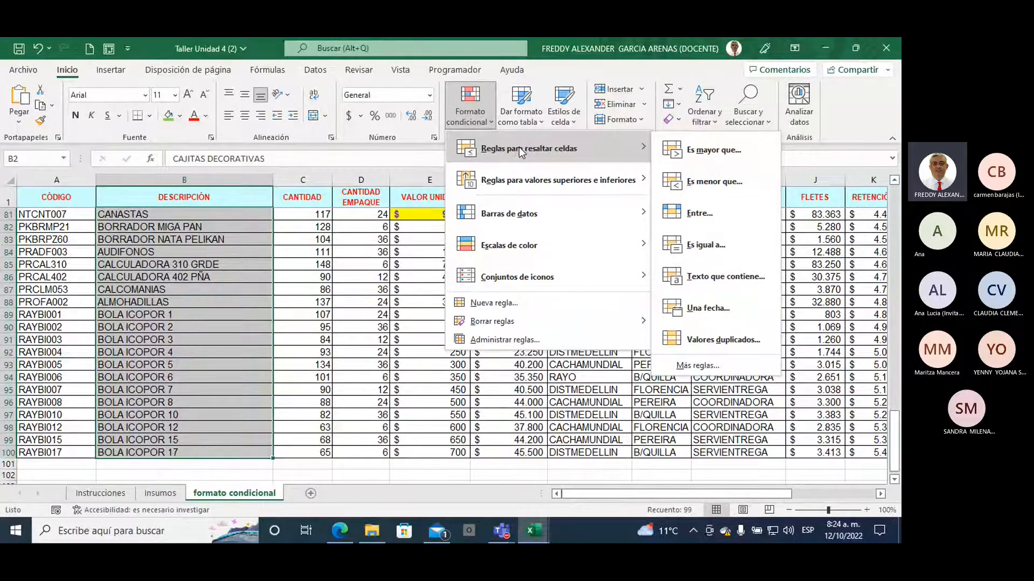
left_click(714, 281)
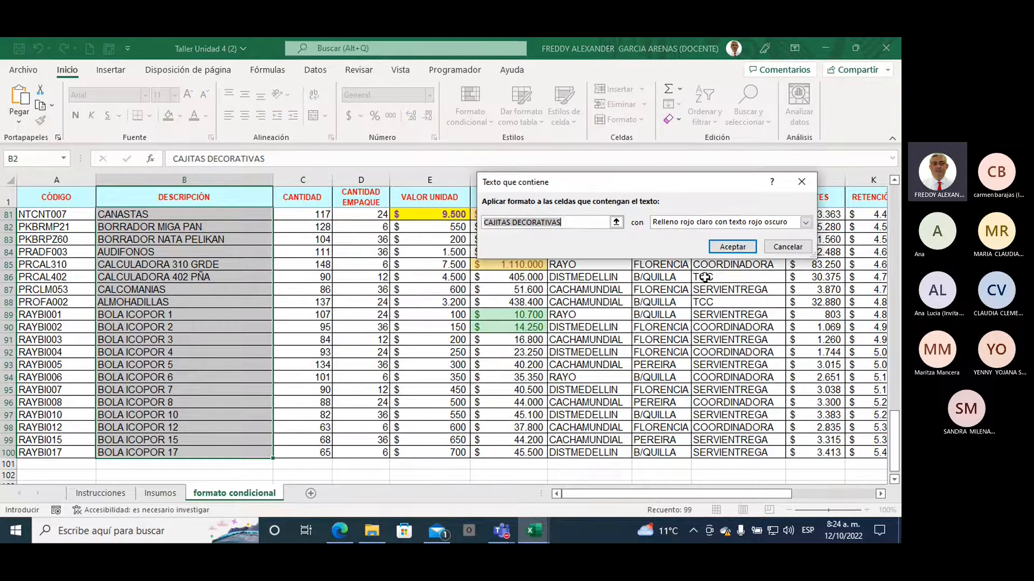
left_click_drag(587, 186, 422, 204)
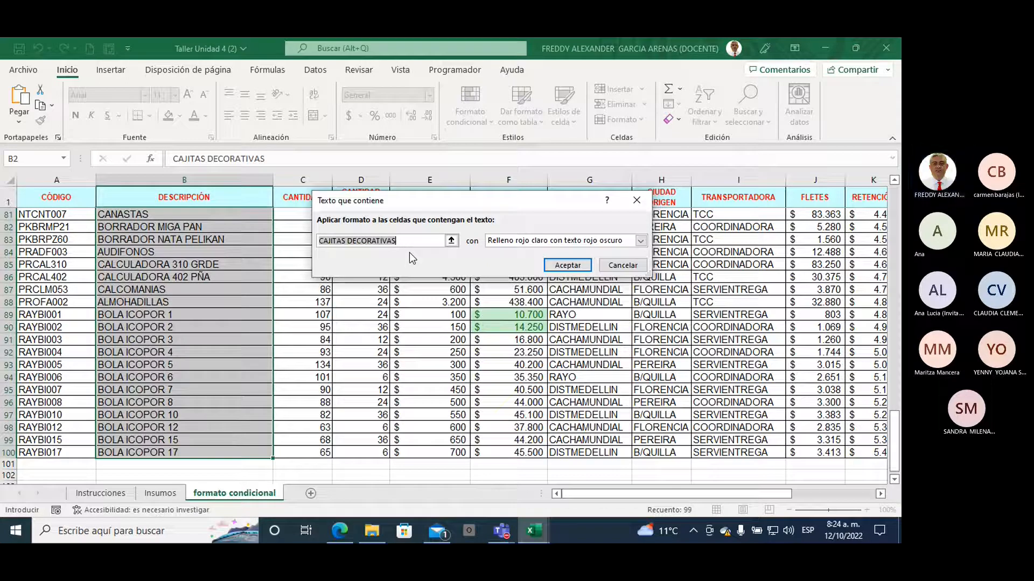
- Set the rule's text to carta with a custom format using a solid blue fill, and apply it to the DESCRIPCIÓN cells
type("car")
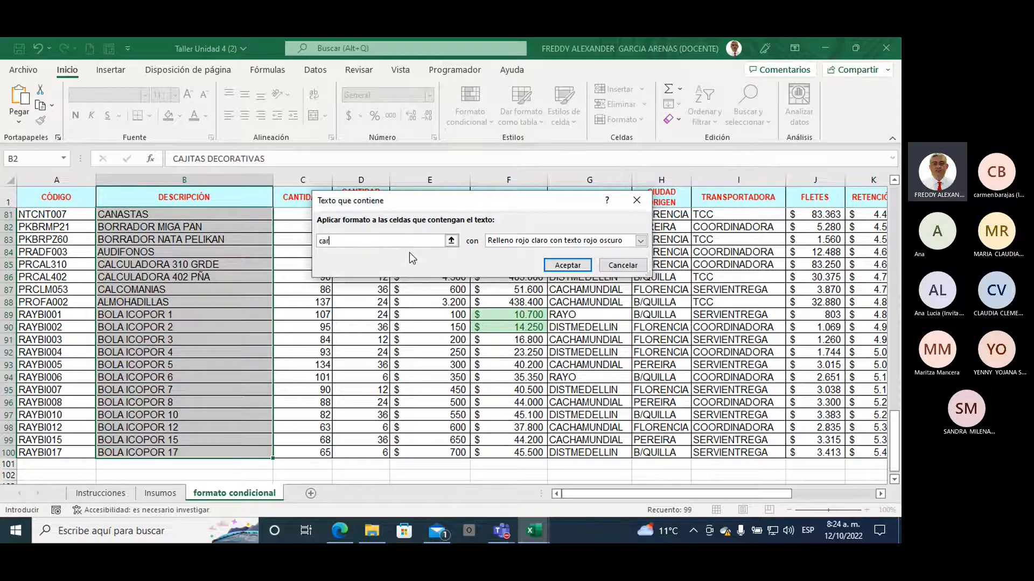
type("ta")
left_click(641, 241)
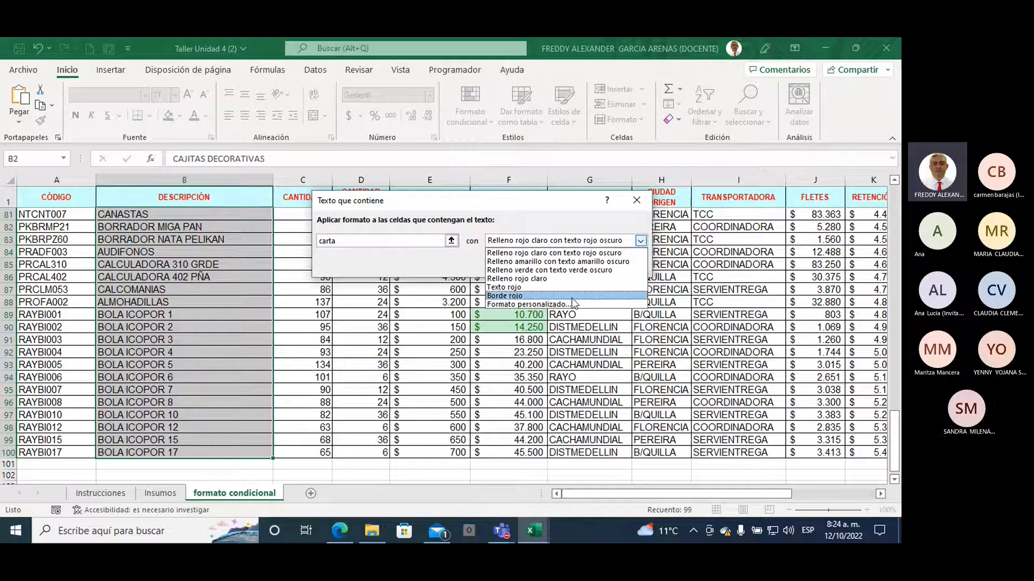
left_click(557, 305)
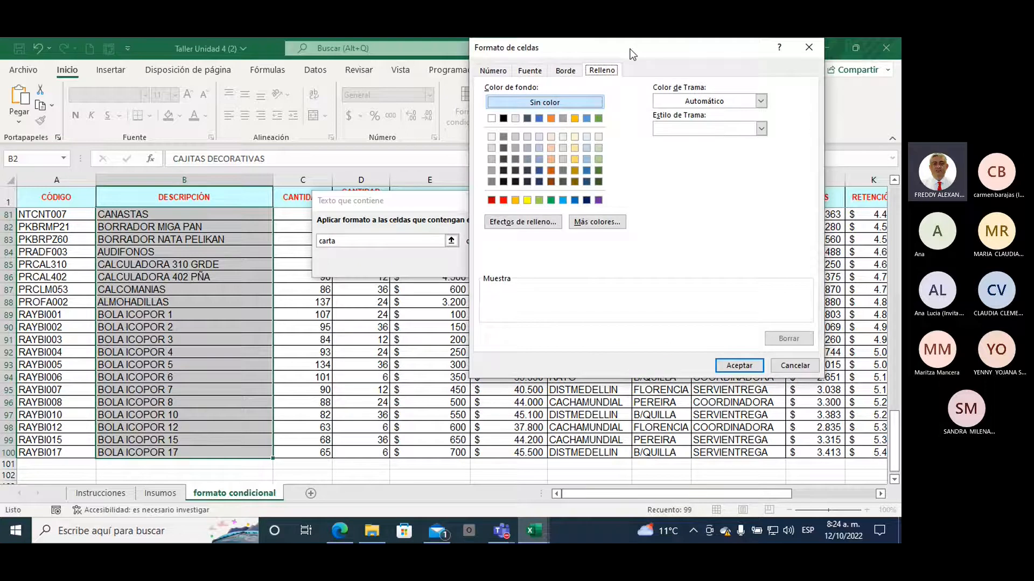
left_click_drag(627, 50, 666, 137)
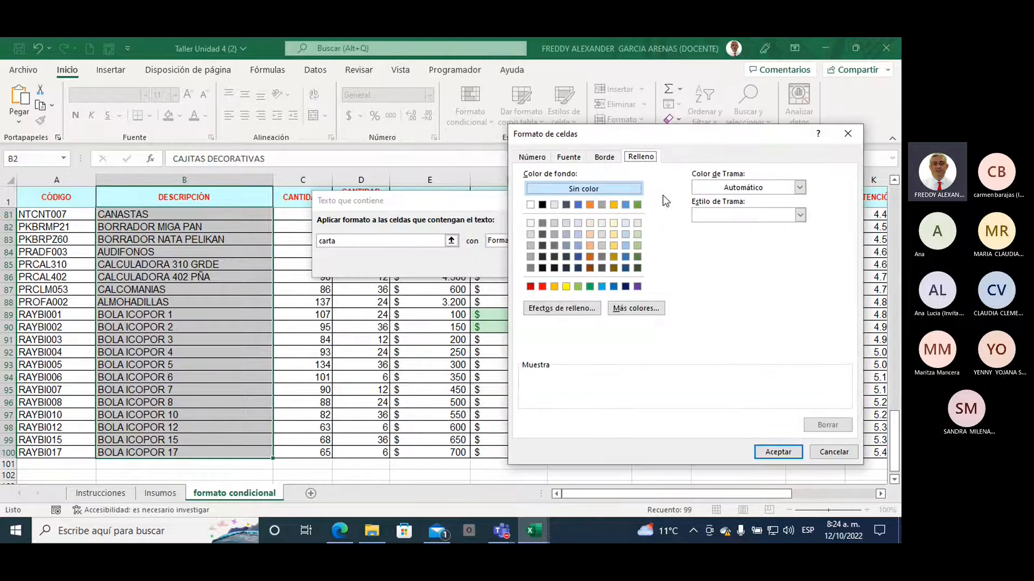
left_click(613, 286)
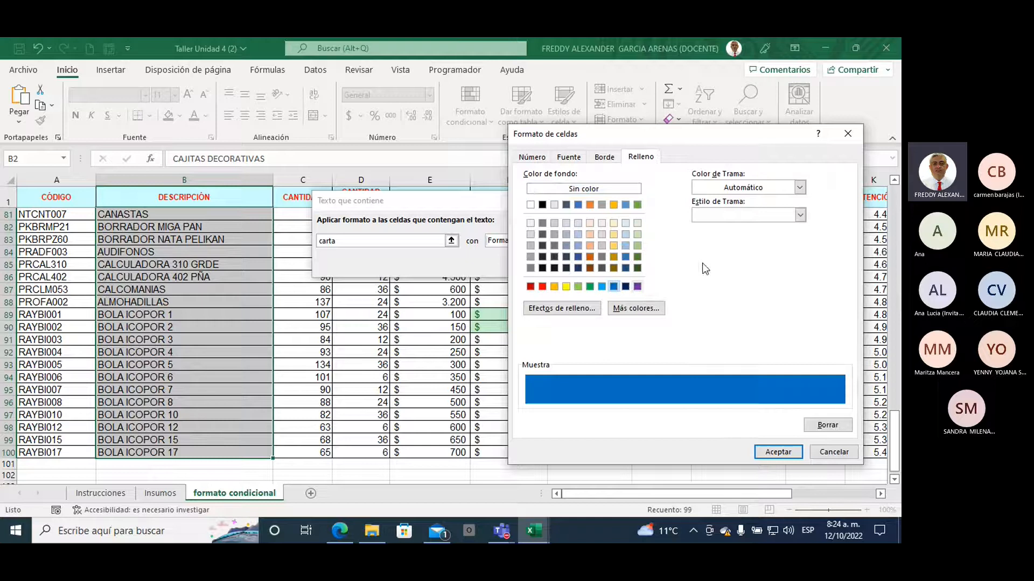
left_click(777, 451)
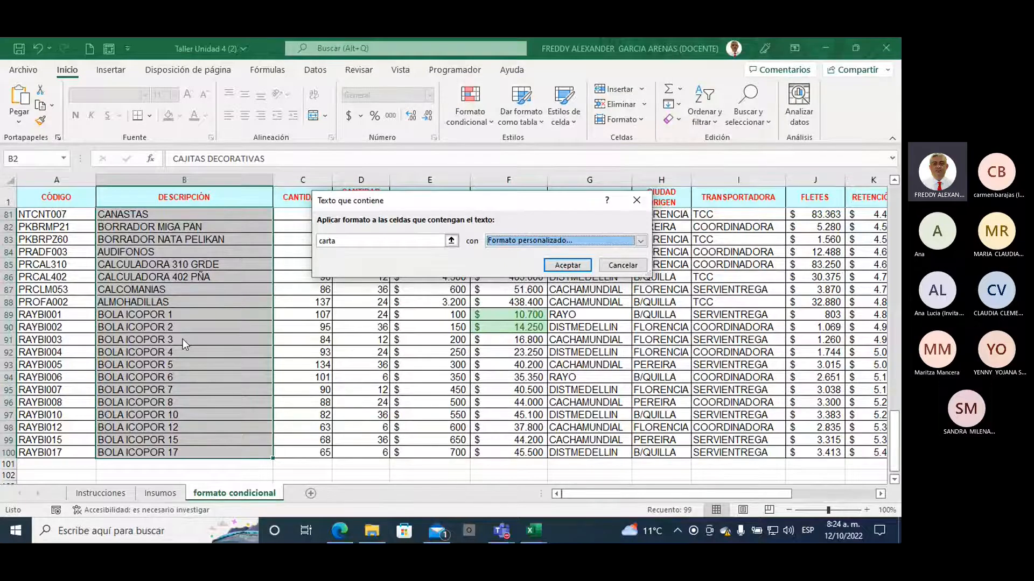
left_click(562, 266)
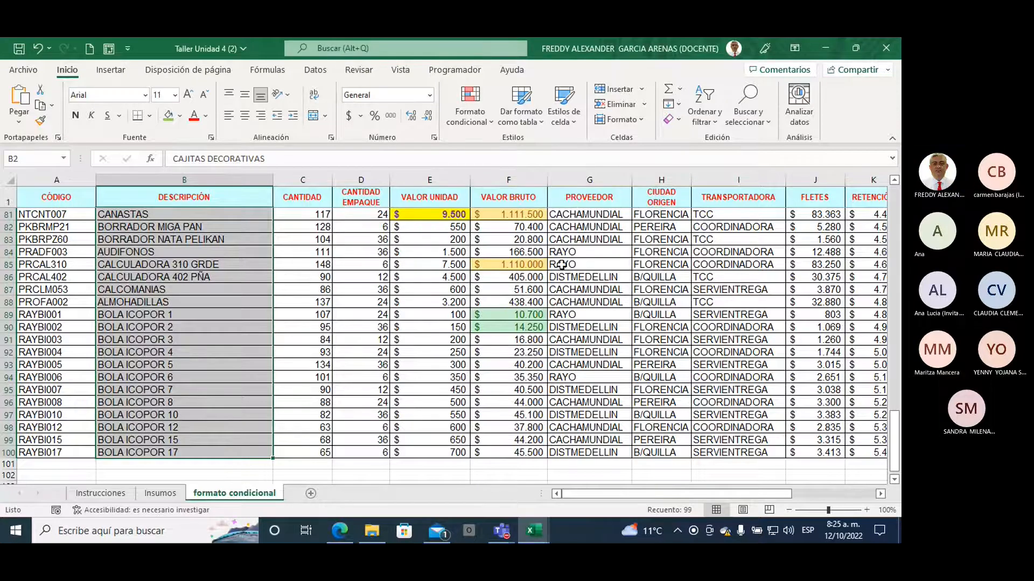
- Review the highlighted carta entries in DESCRIPCIÓN, checking B76, B73, B58 and B53 from the list's end upwards
left_click(214, 398)
left_click_drag(162, 452, 164, 303)
scroll(173, 350, "up", 5)
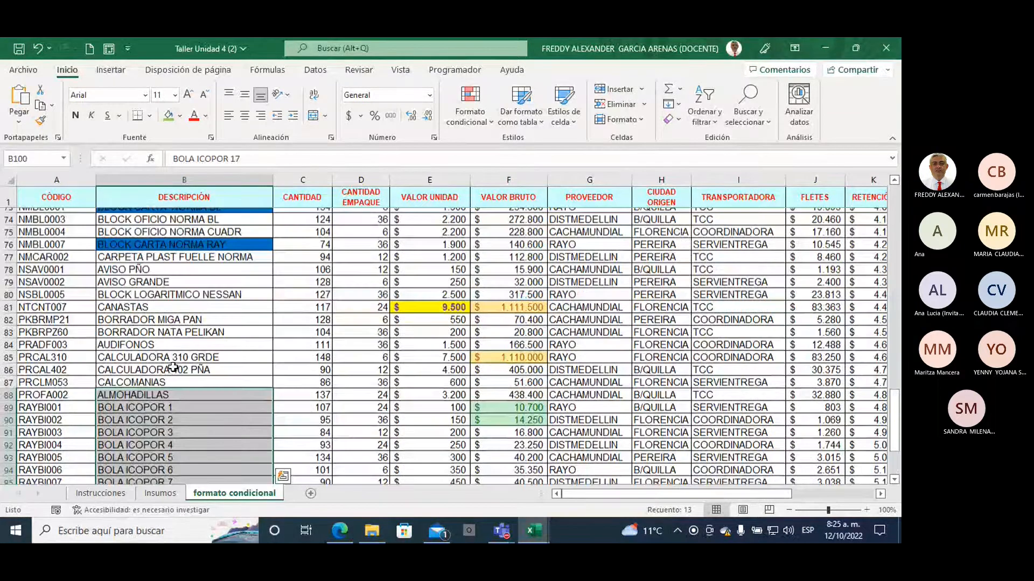
left_click(155, 355)
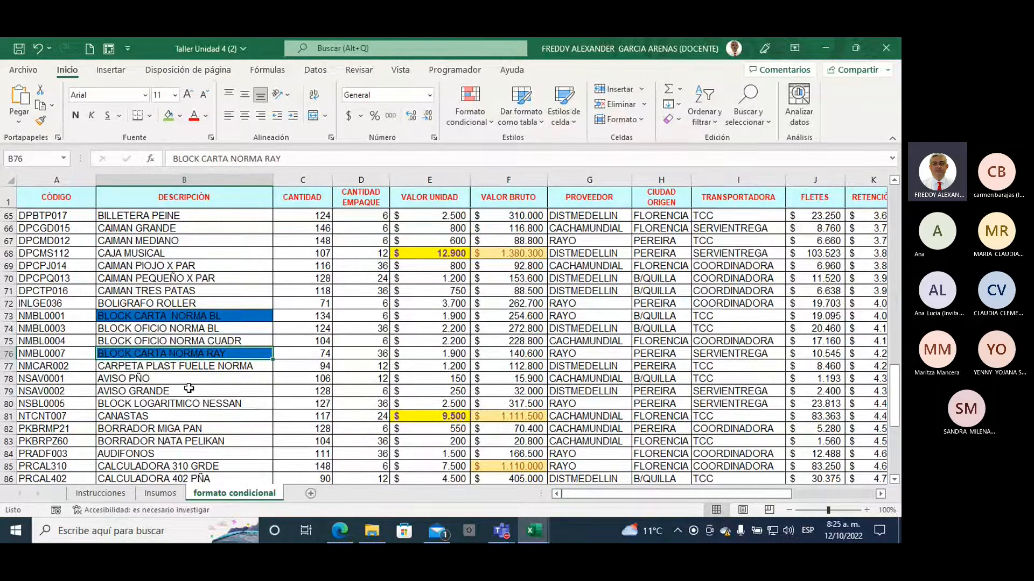
key("Return")
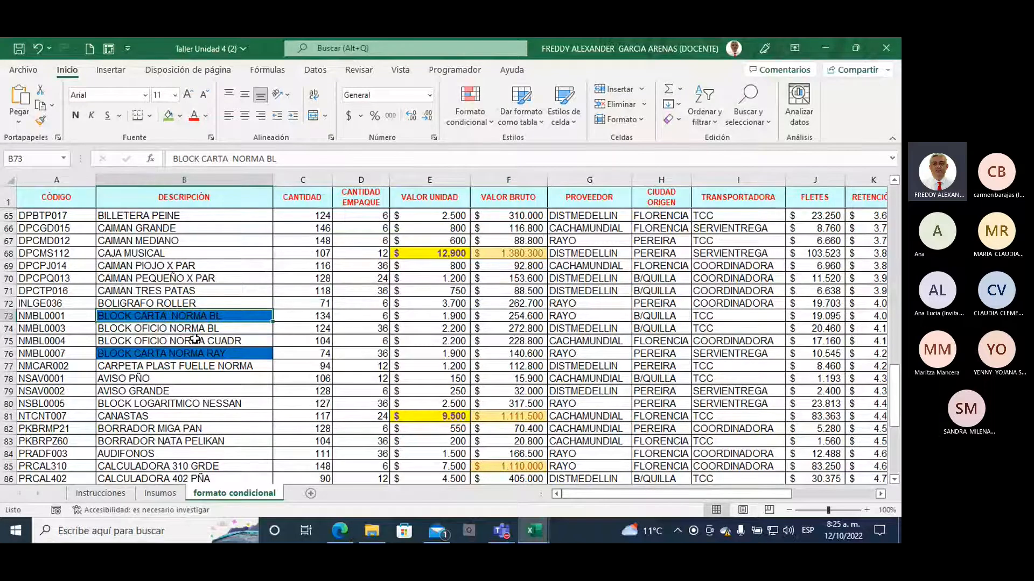
scroll(195, 339, "up", 4)
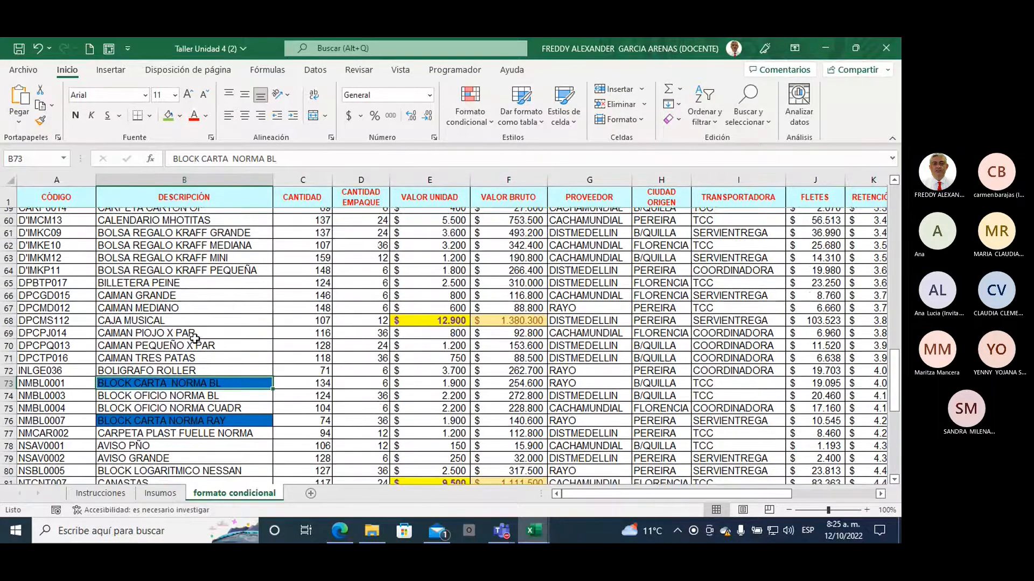
scroll(195, 339, "up", 1)
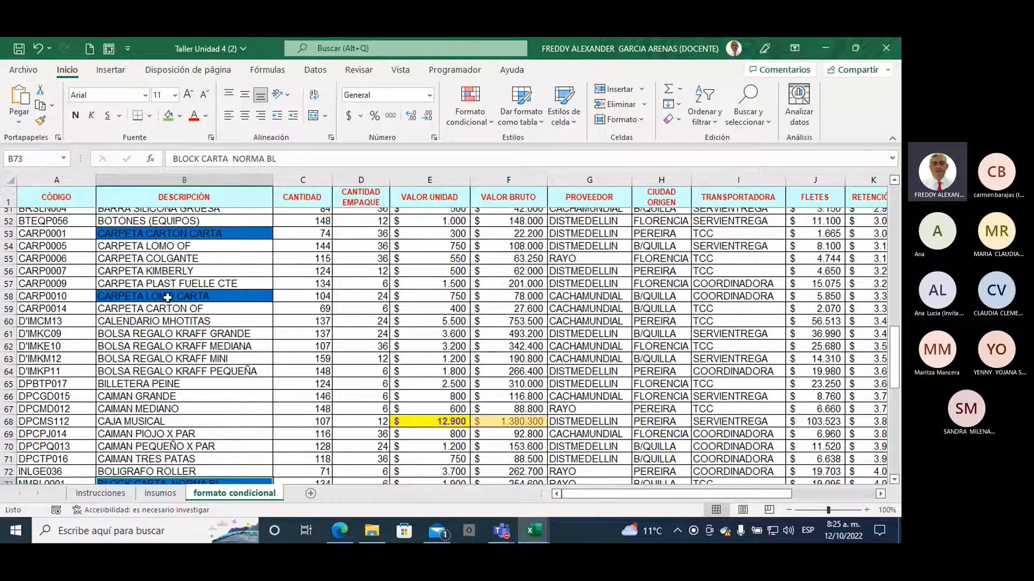
key("shift+Return")
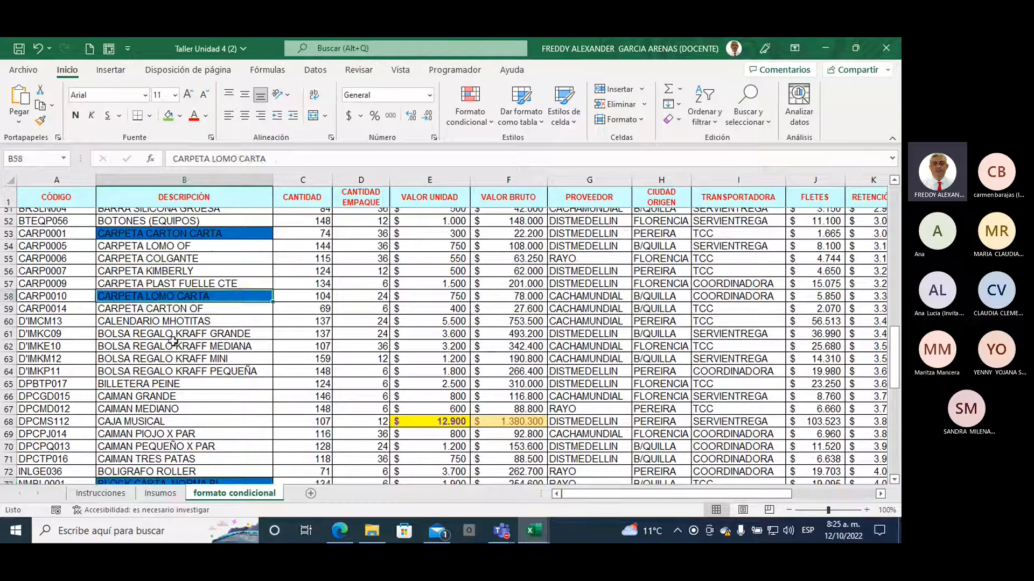
key("shift+Return")
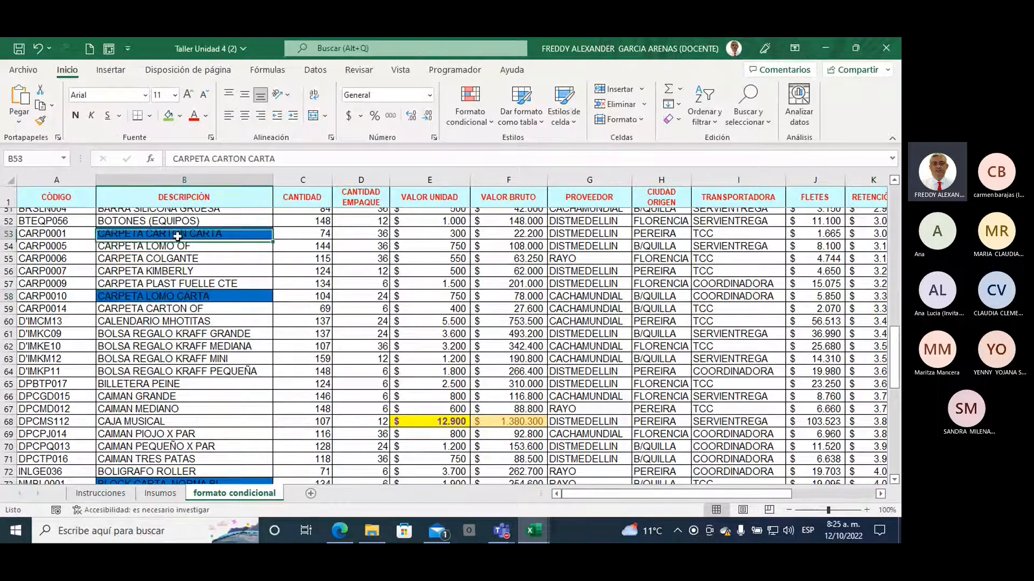
scroll(197, 317, "up", 2)
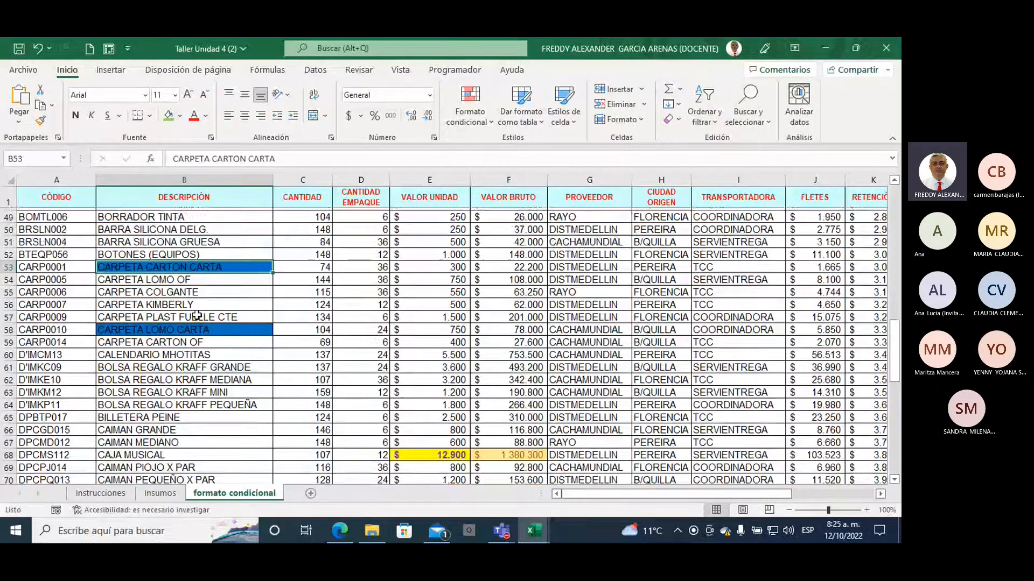
scroll(197, 319, "up", 6)
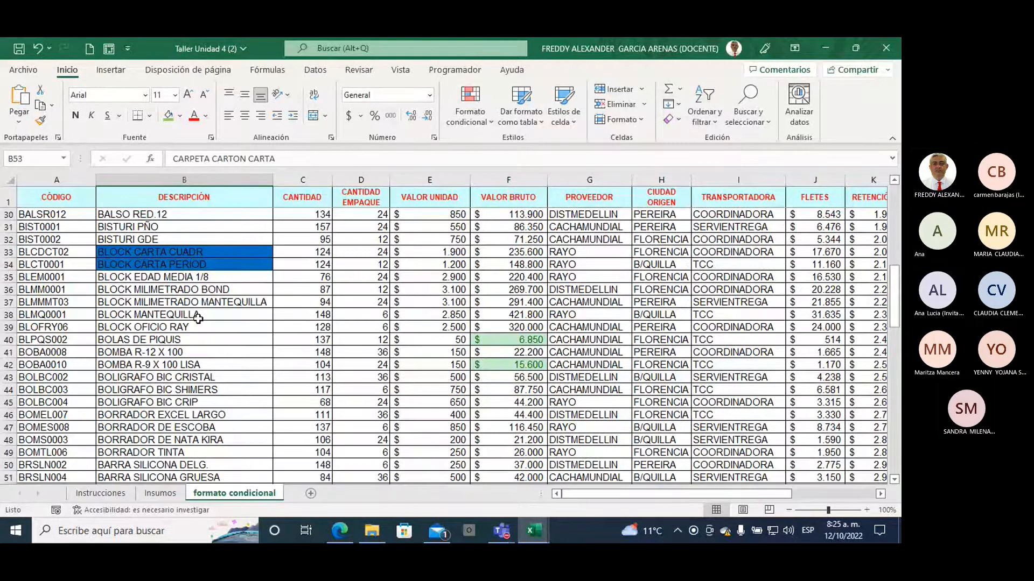
- Check the remaining highlighted carta entries in DESCRIPCIÓN at B33, B34 and B6, up to the start of the list
left_click(131, 289)
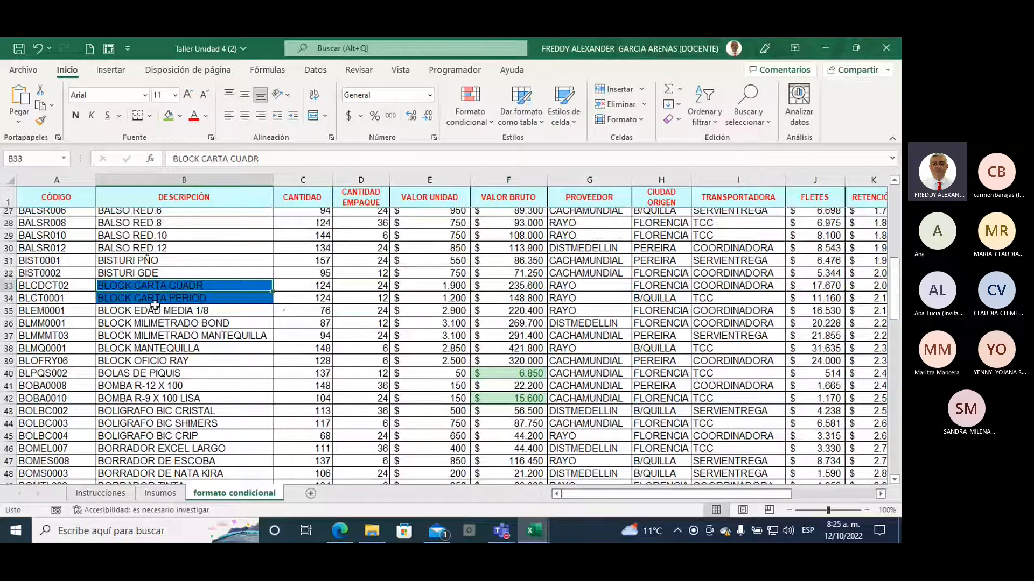
left_click(142, 298)
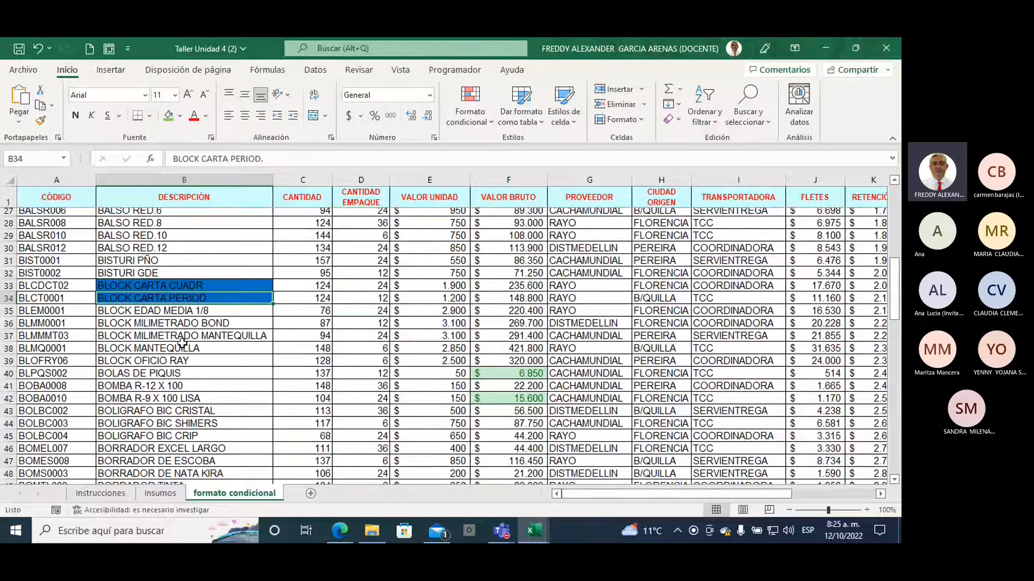
scroll(183, 343, "up", 8)
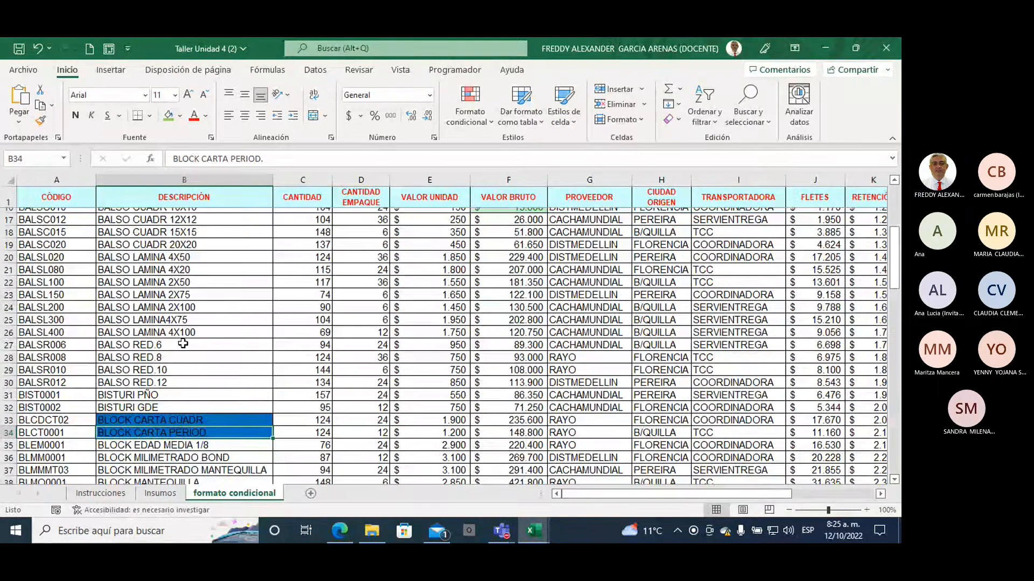
scroll(183, 342, "down", 3)
scroll(183, 343, "up", 2)
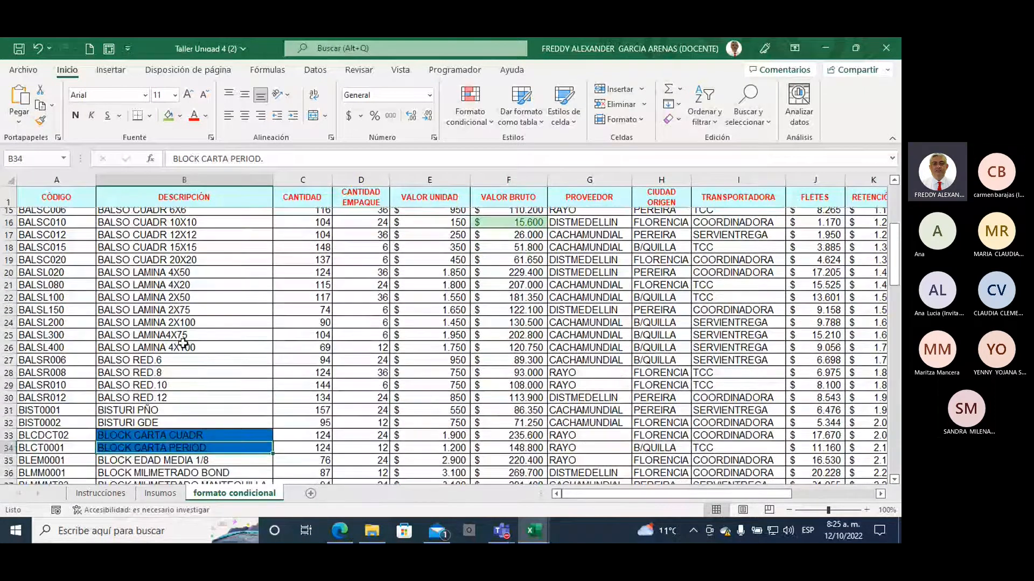
scroll(183, 343, "up", 2)
scroll(183, 343, "down", 1)
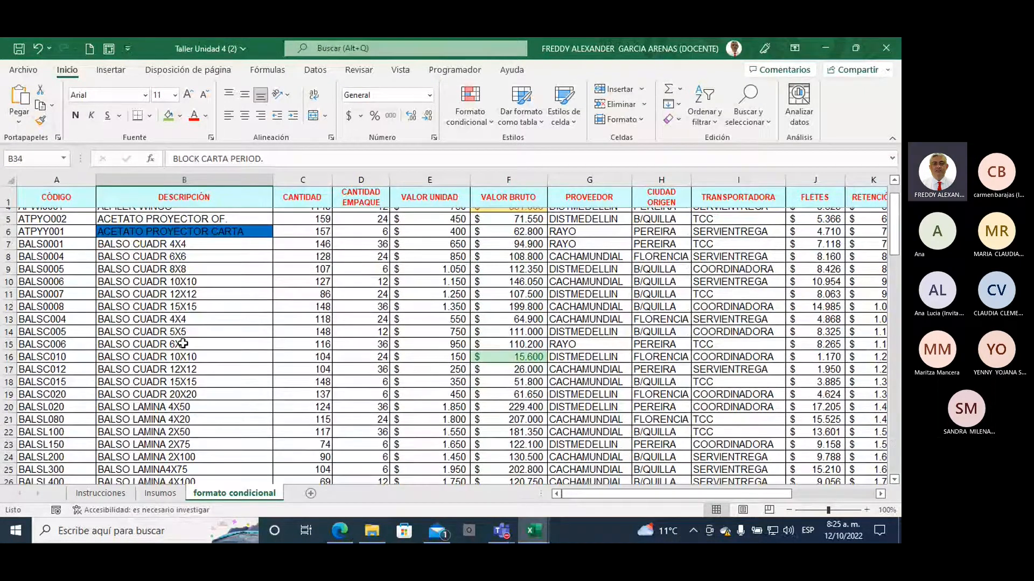
left_click(162, 232)
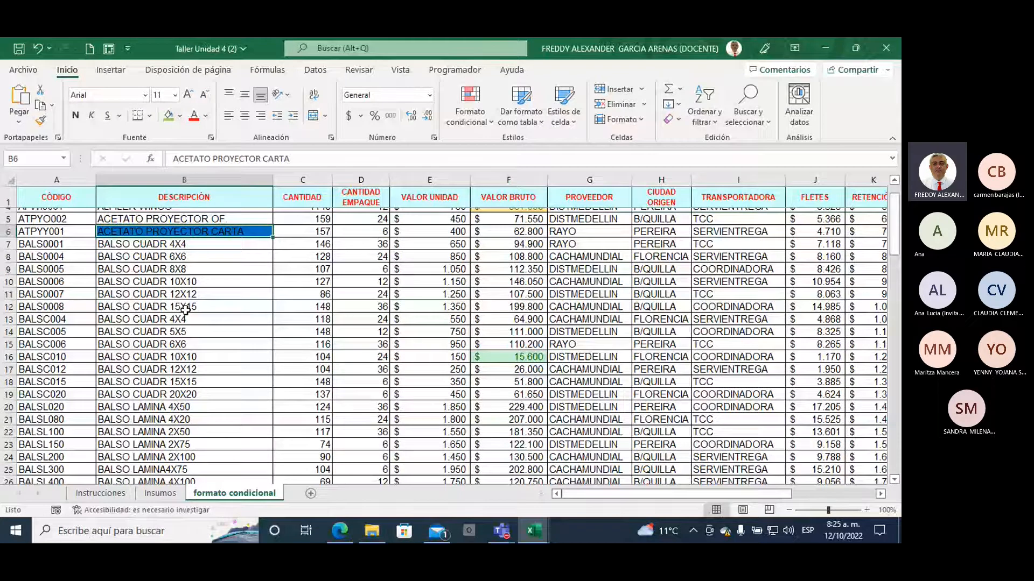
scroll(184, 310, "up", 1)
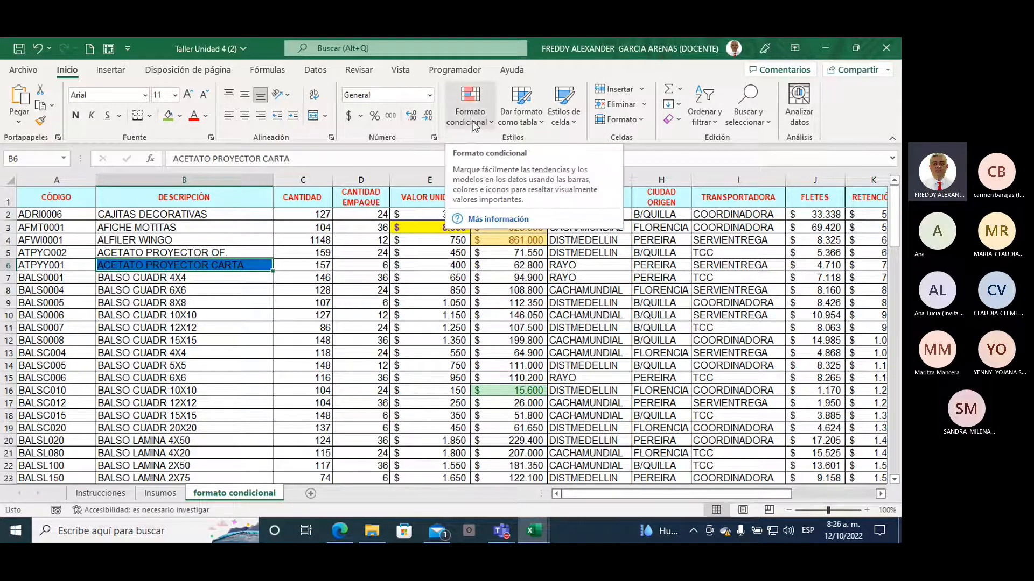
- Apply the green, yellow and red color scale to the RETENCIÓN cells K2:K100
left_click_drag(573, 496, 653, 491)
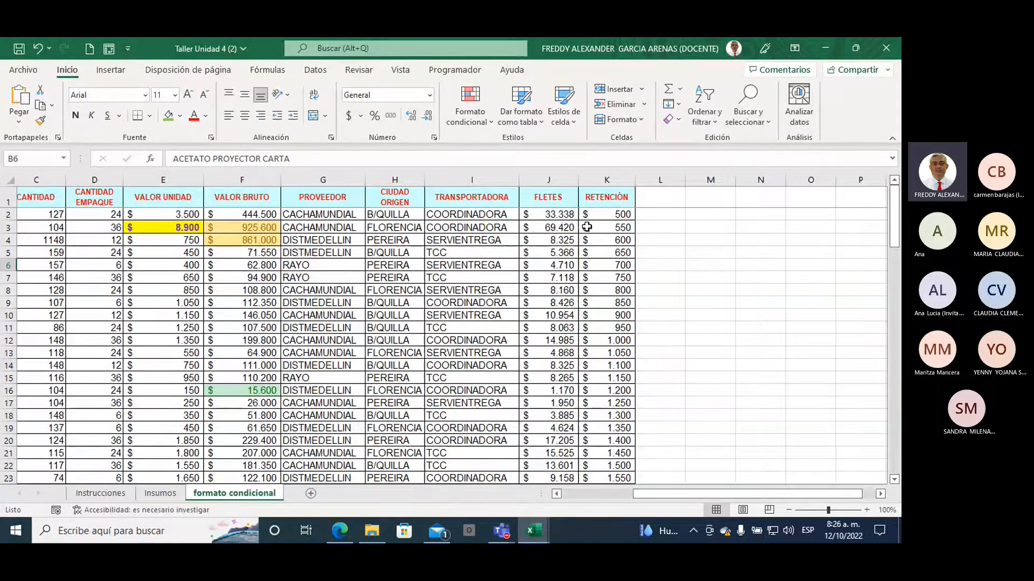
left_click(549, 180)
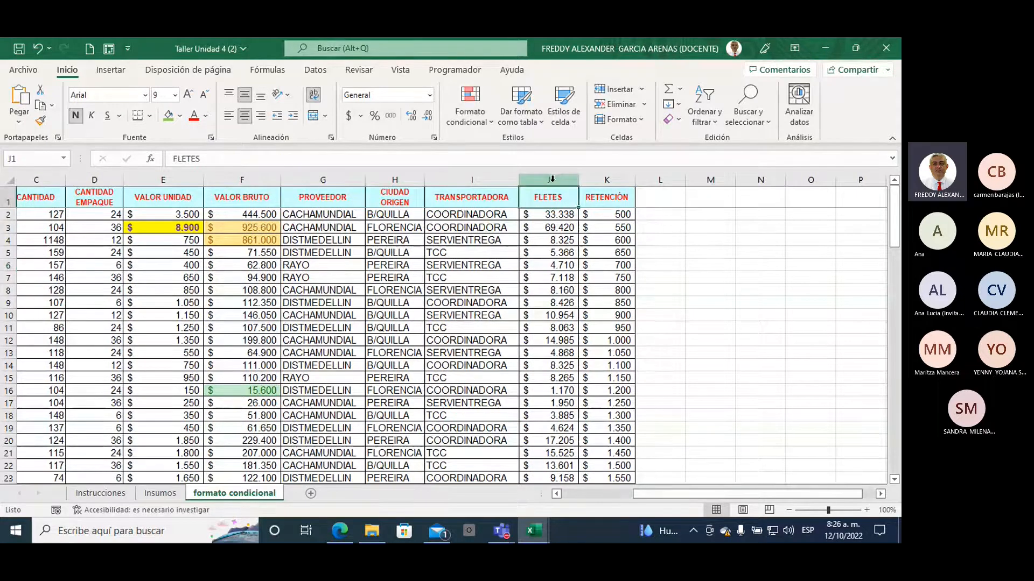
left_click(607, 180)
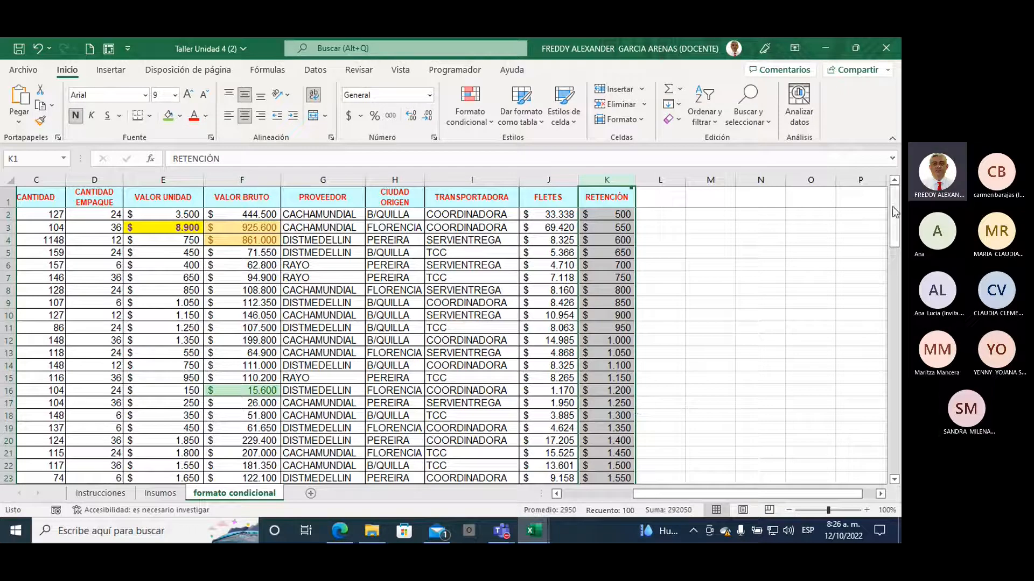
left_click(666, 228)
left_click_drag(614, 215, 622, 428)
scroll(677, 397, "up", 1)
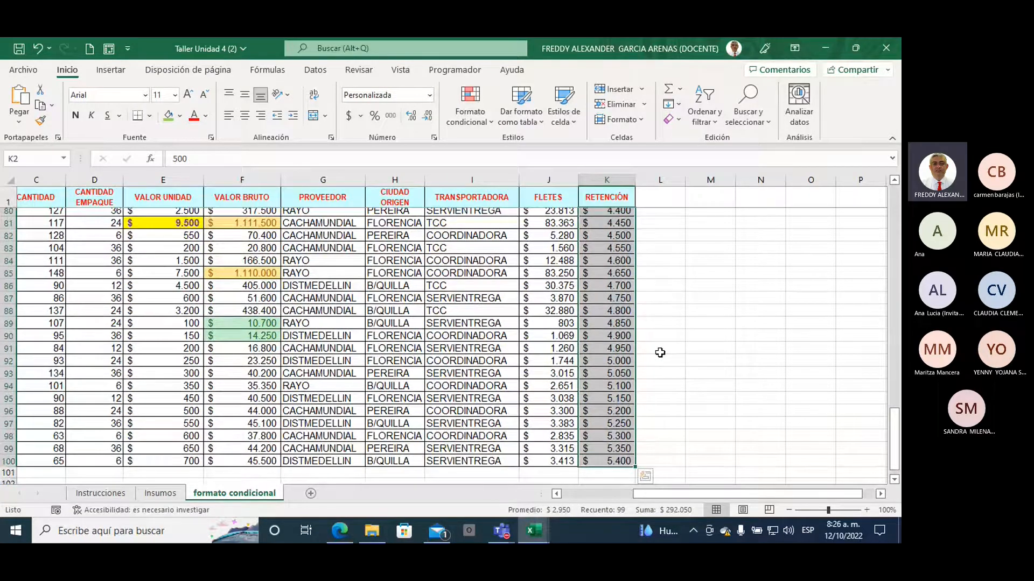
scroll(661, 352, "up", 8)
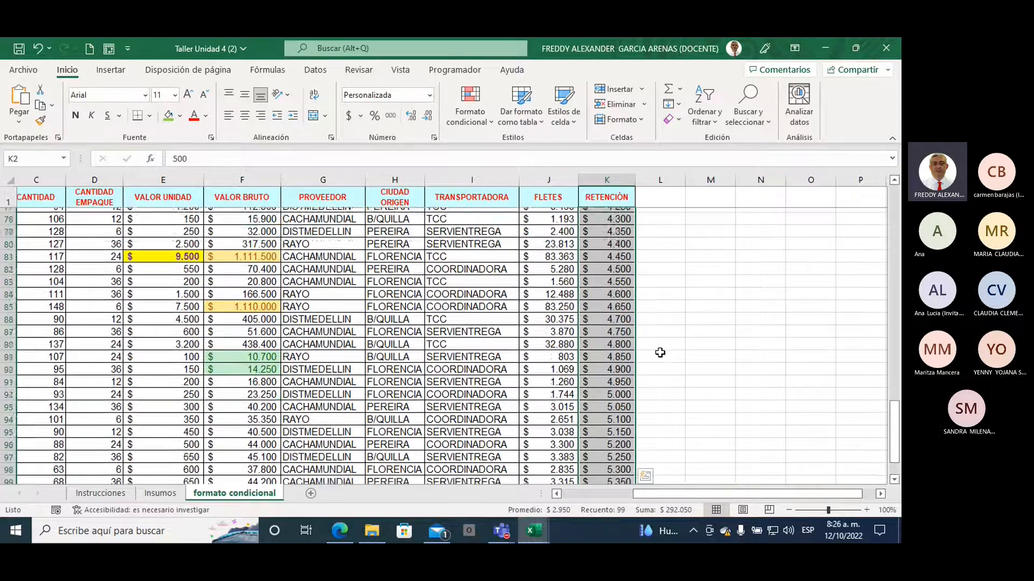
scroll(660, 353, "up", 13)
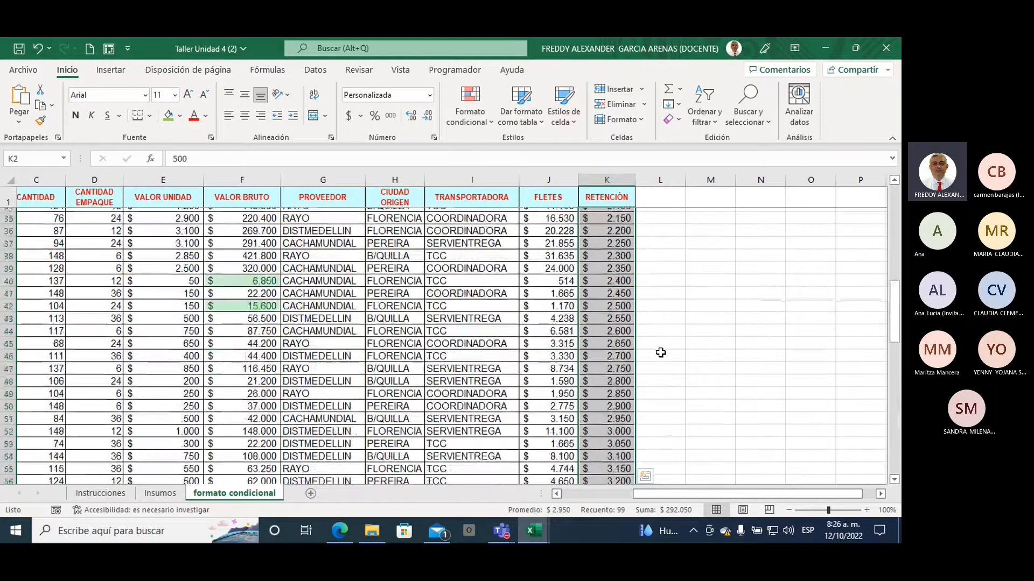
scroll(661, 353, "up", 4)
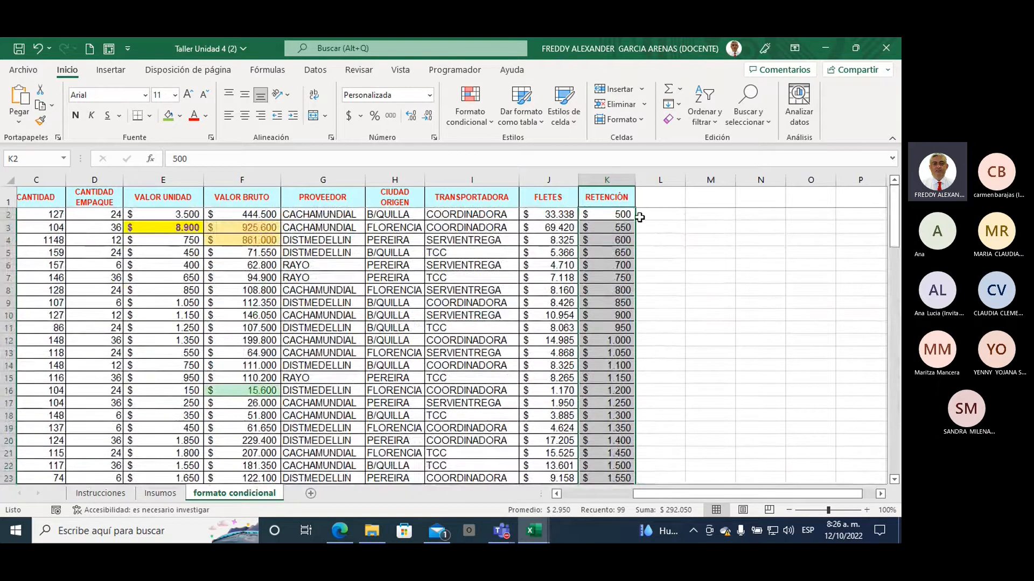
mouse_move(897, 211)
left_mouse_down()
mouse_move(899, 436)
mouse_move(900, 210)
left_mouse_up()
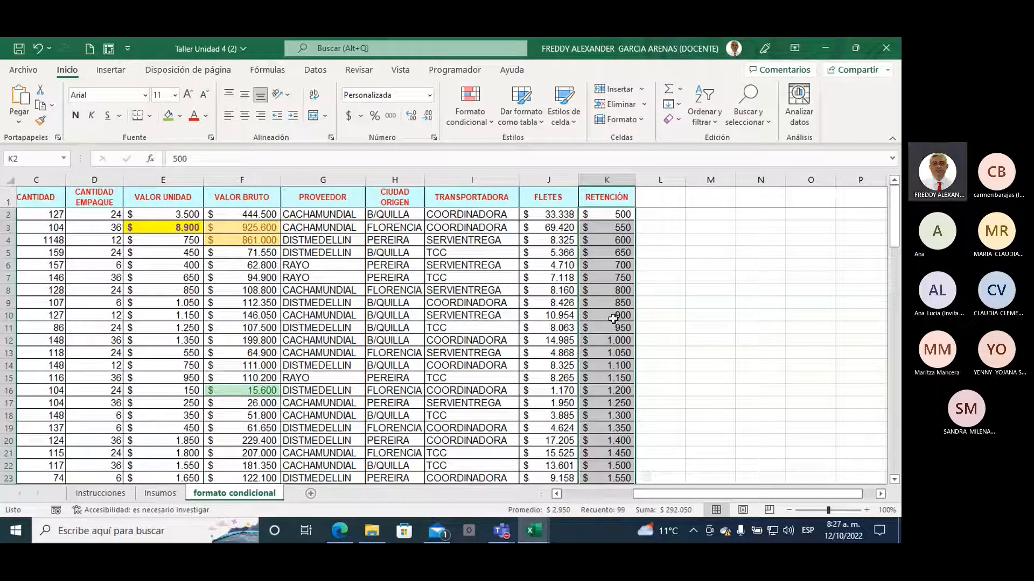
left_click(484, 124)
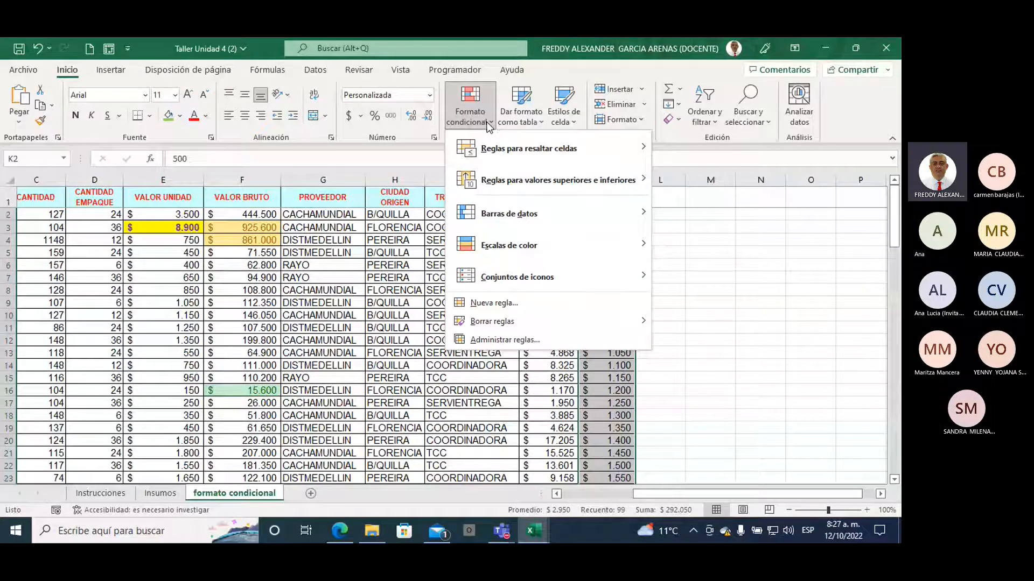
mouse_move(541, 246)
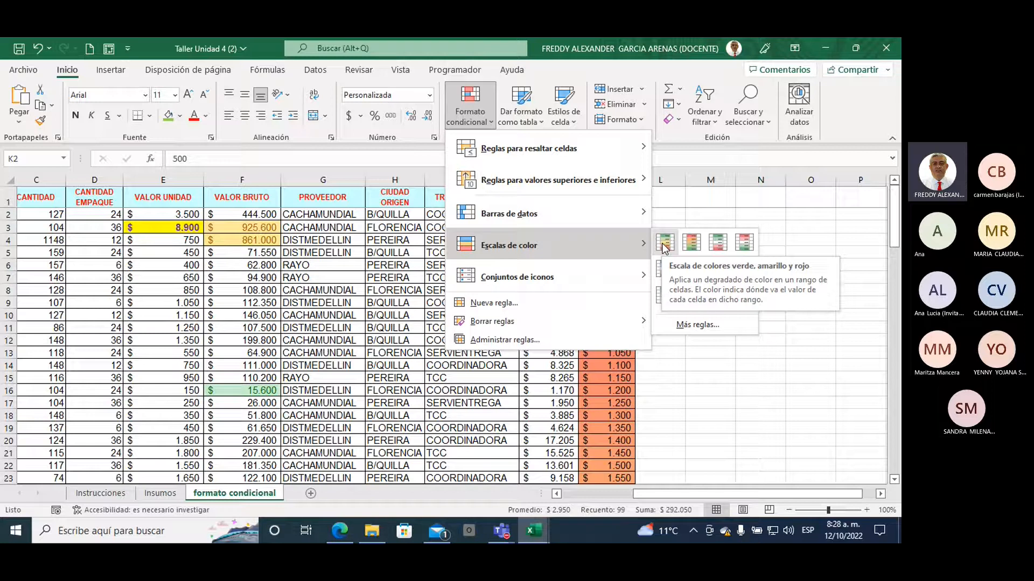
left_click(666, 245)
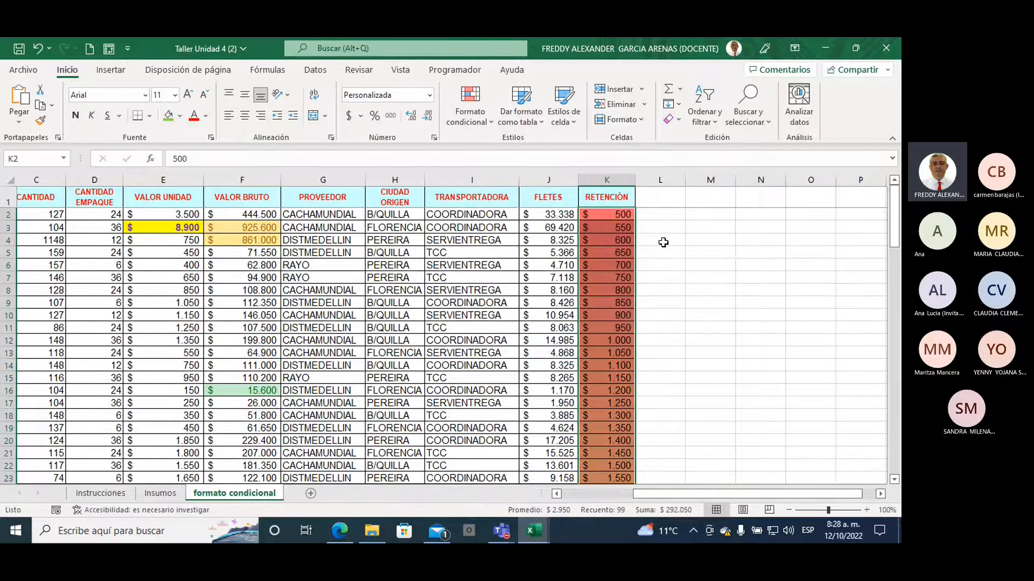
left_click(703, 299)
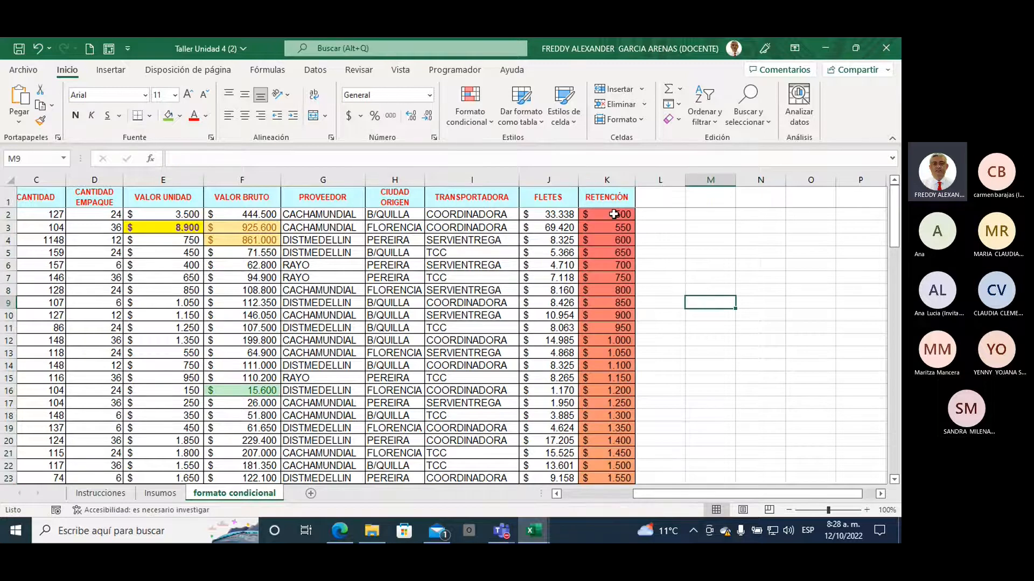
- Examine the color scale's shades on the lowest RETENCIÓN values, starting with K2:K7 and the rows just below
left_click_drag(621, 214, 610, 281)
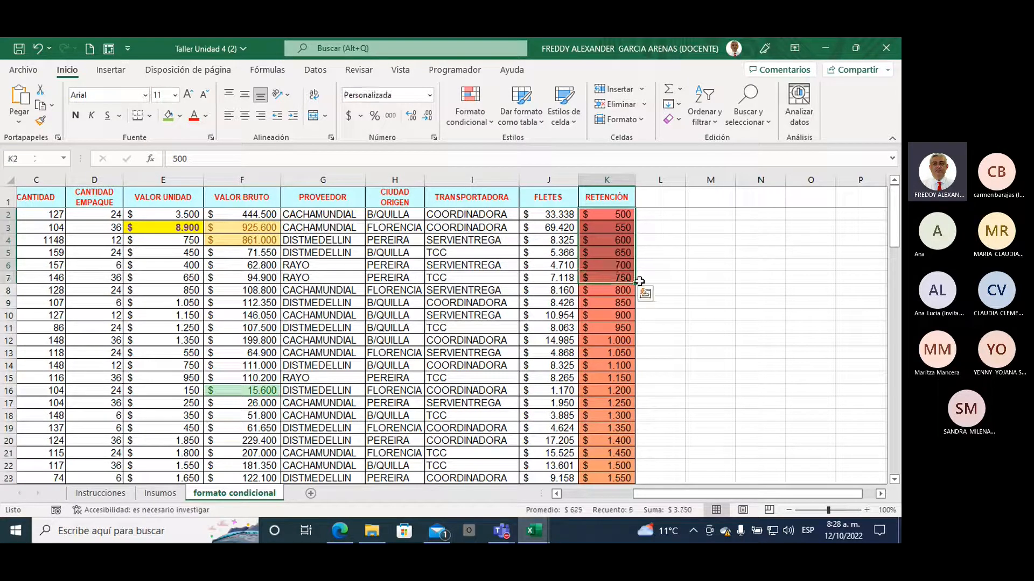
left_click(679, 243)
left_click_drag(605, 214, 604, 278)
scroll(678, 270, "down", 2)
left_click_drag(603, 298, 606, 398)
left_click(722, 308)
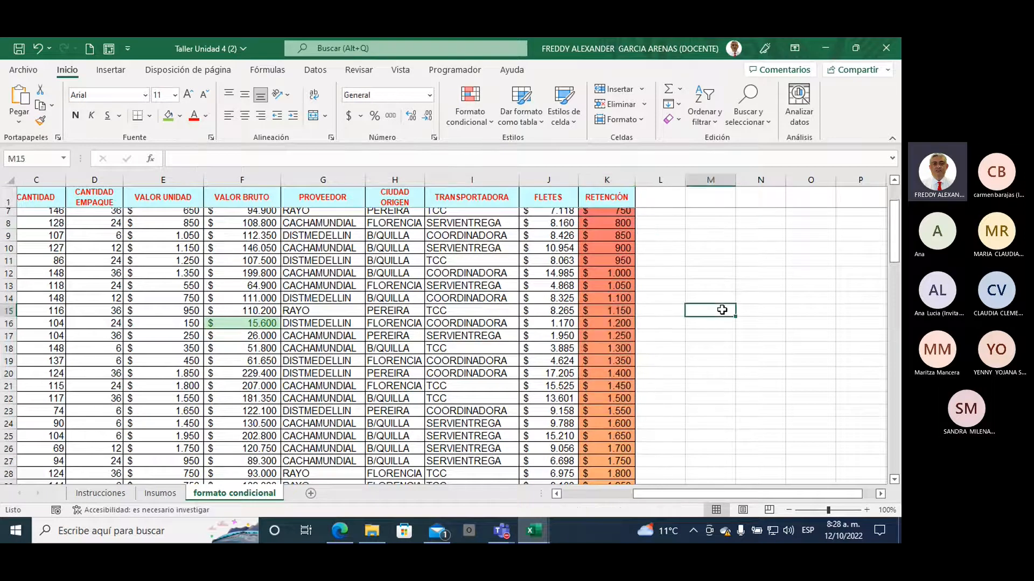
- Examine how the RETENCIÓN shades shift from row 14 to row 51, marking the adjacent blocks L14:L21, L22:L30, L31:L40 and L41:L51
left_click_drag(663, 296, 668, 385)
scroll(720, 332, "down", 2)
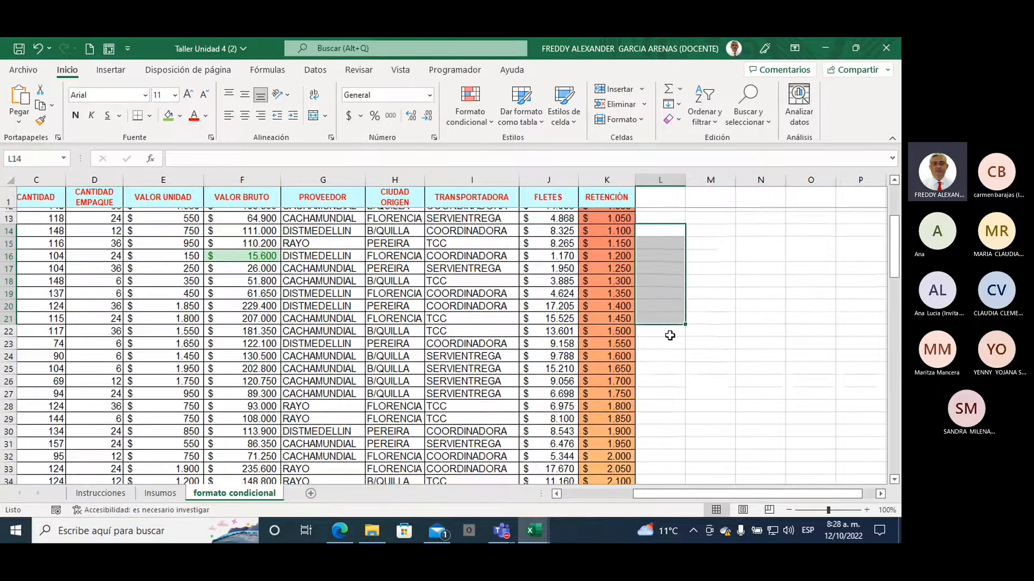
left_click_drag(669, 336, 658, 426)
scroll(716, 353, "down", 3)
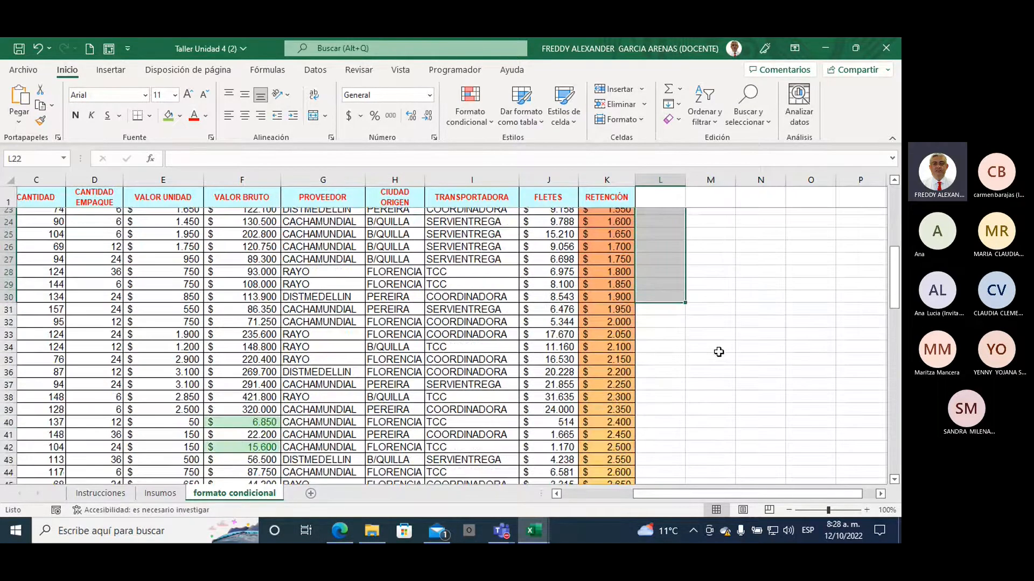
left_click_drag(661, 310, 661, 423)
scroll(754, 326, "down", 1)
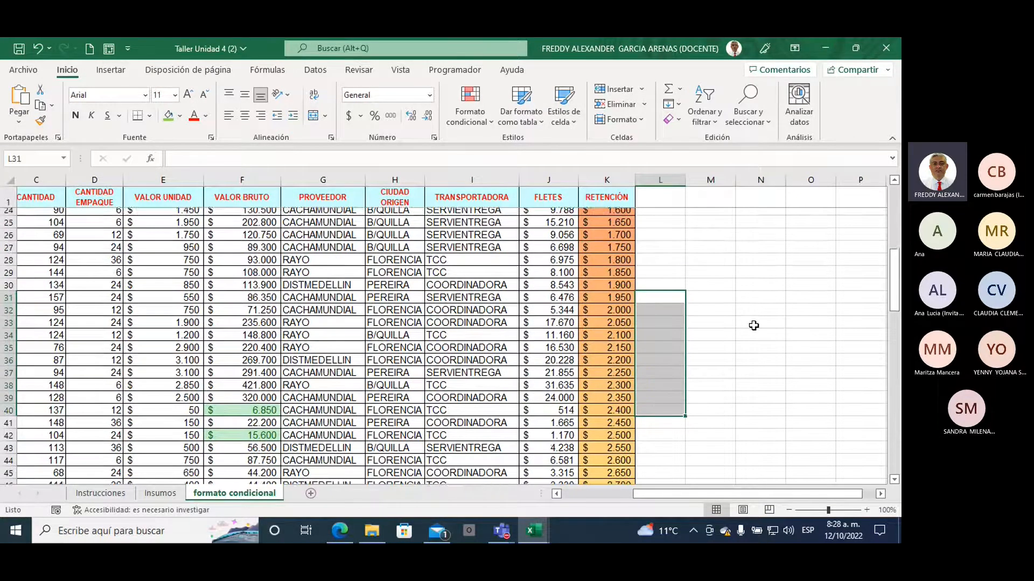
scroll(753, 326, "down", 2)
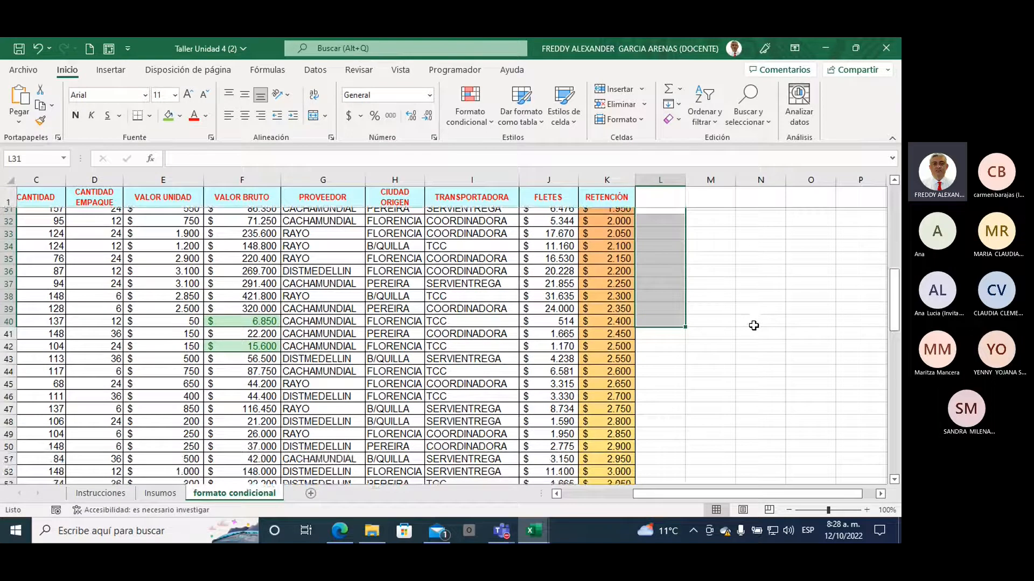
scroll(754, 325, "down", 1)
left_click_drag(661, 300, 660, 426)
scroll(734, 314, "down", 4)
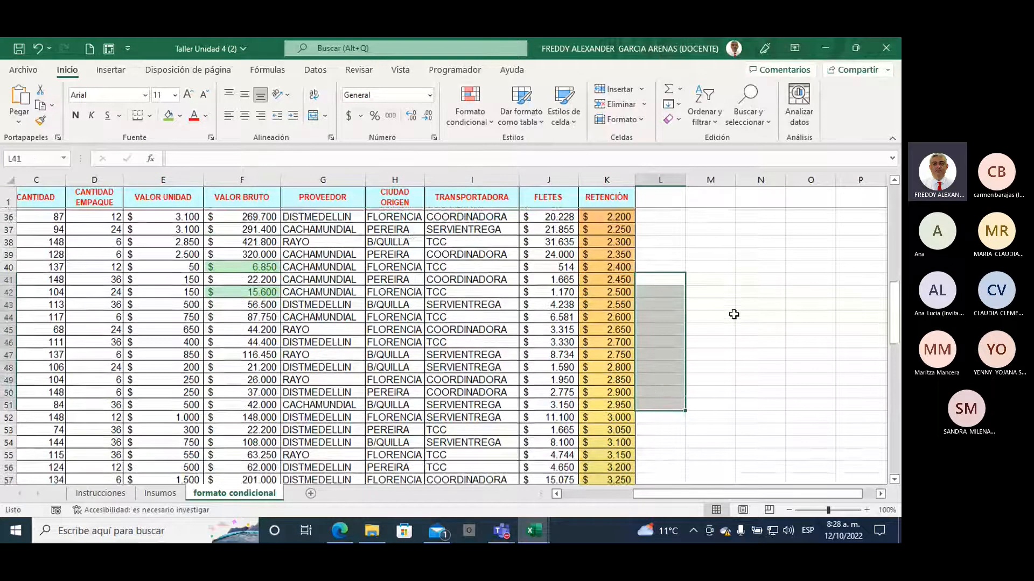
scroll(734, 313, "down", 1)
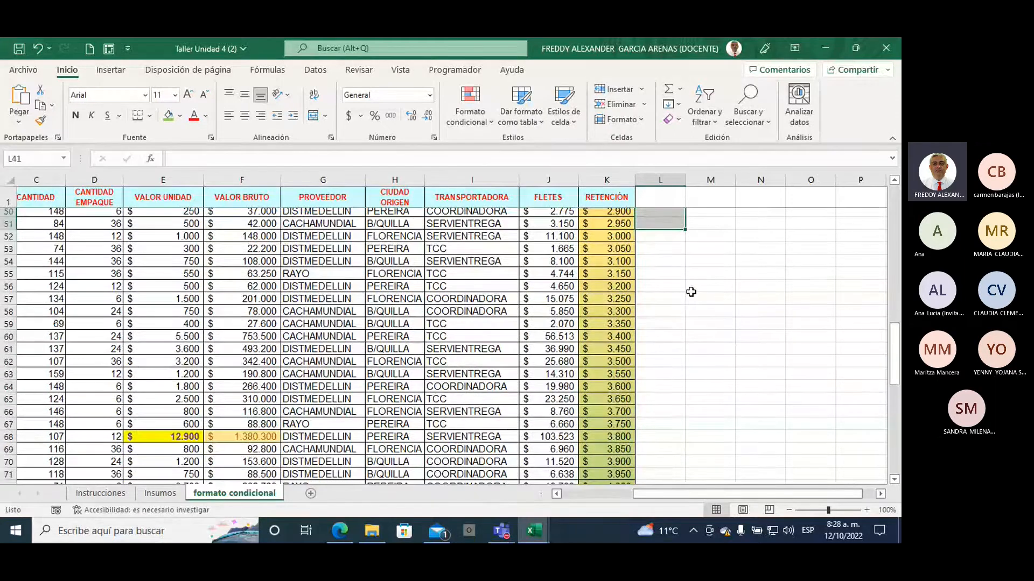
- Examine the shades of the higher RETENCIÓN values down to row 100, marking the adjacent blocks L52:L64, L65:L77, L78:L92 and L93:L100
left_click(654, 238)
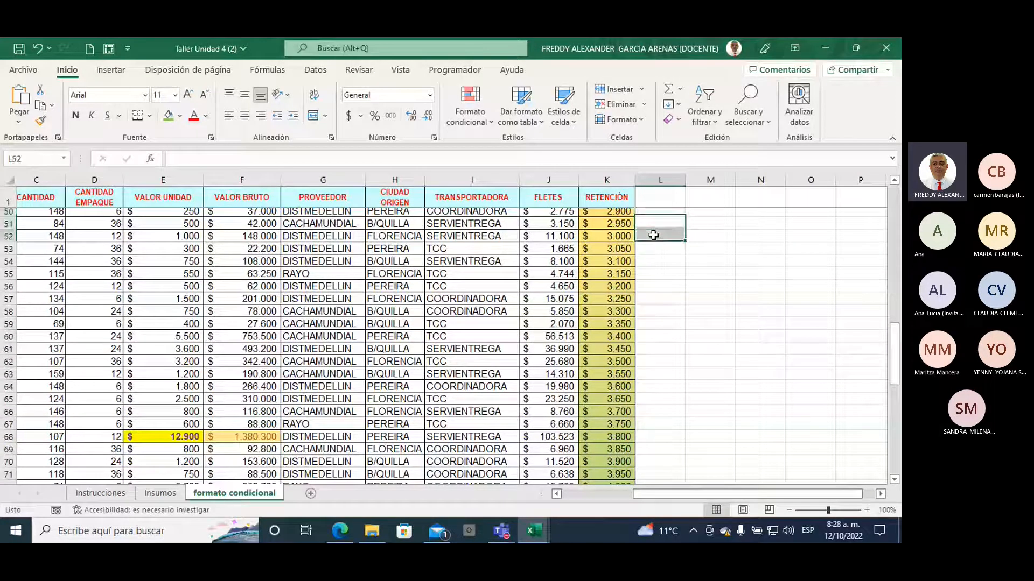
left_click_drag(653, 240, 662, 398)
scroll(745, 291, "down", 1)
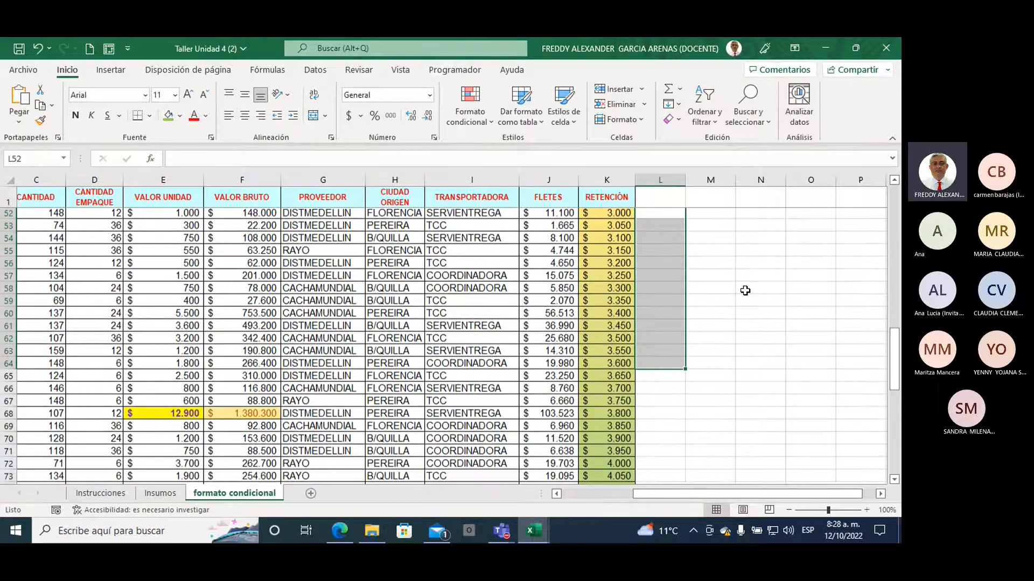
scroll(744, 291, "down", 4)
left_click_drag(664, 234, 655, 382)
scroll(774, 295, "down", 4)
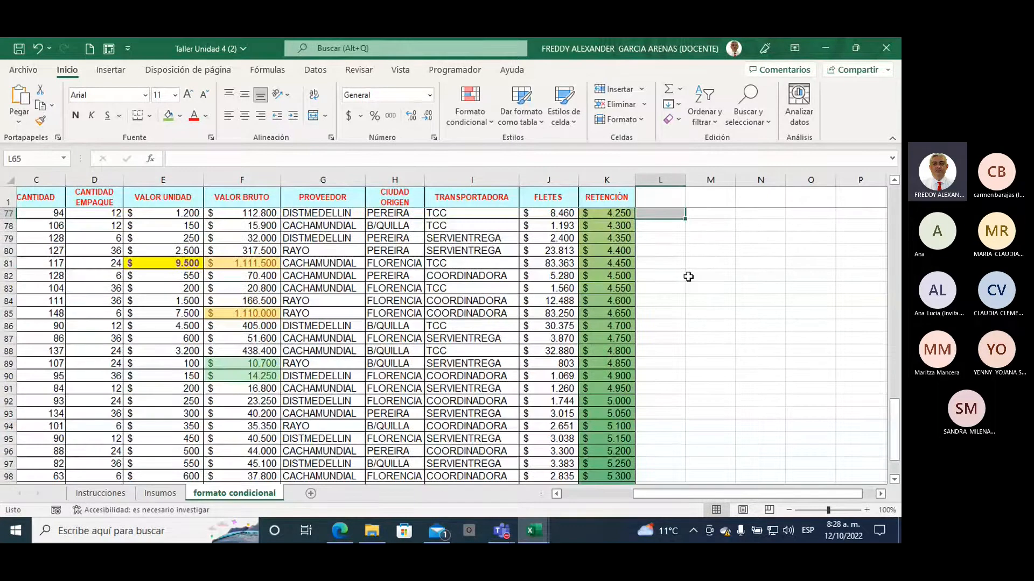
left_click_drag(660, 226, 649, 401)
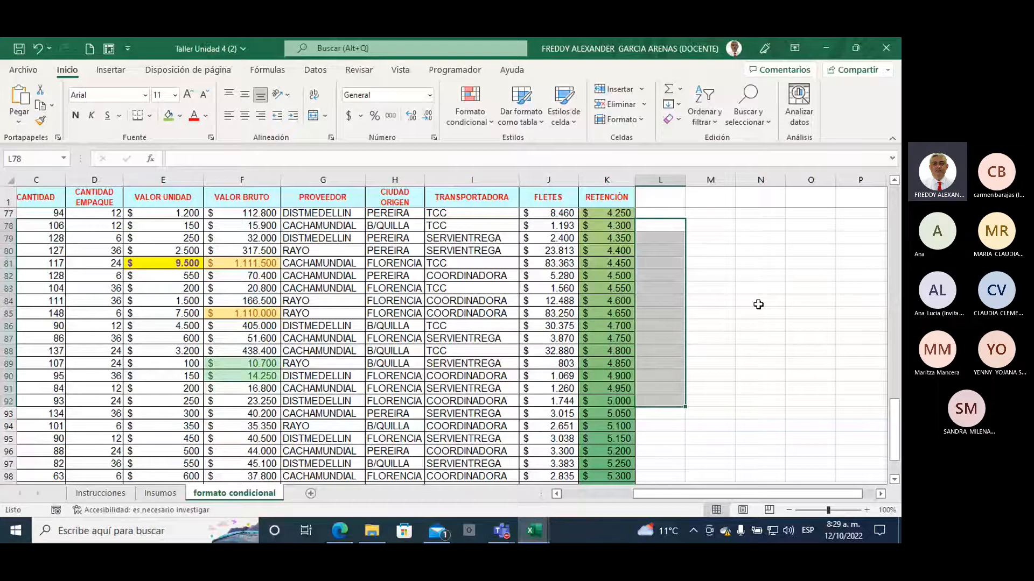
scroll(758, 304, "down", 3)
left_click_drag(658, 315, 661, 401)
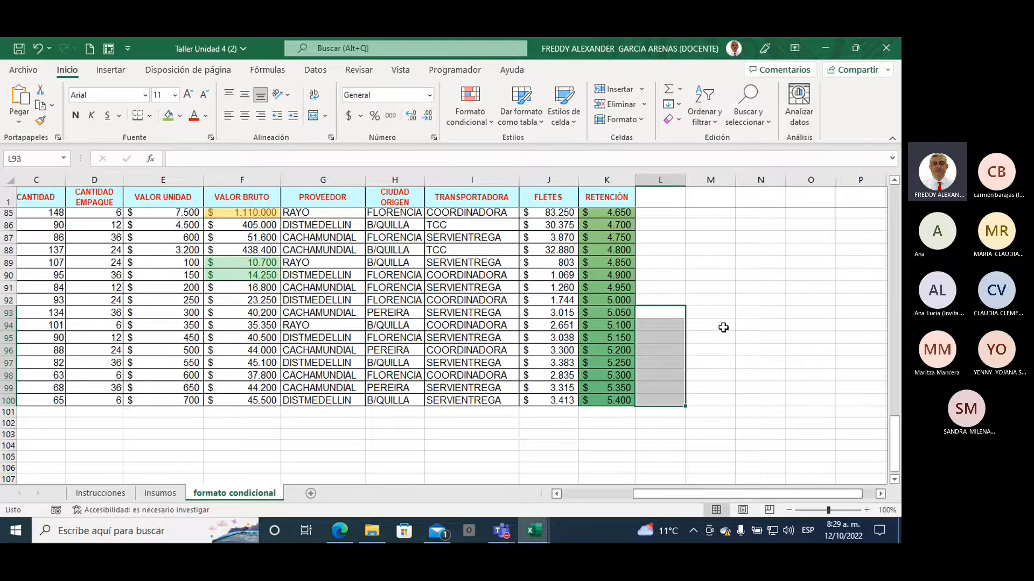
- Review the whole RETENCIÓN color gradient again, from the first data row down to row 100
scroll(662, 321, "up", 4)
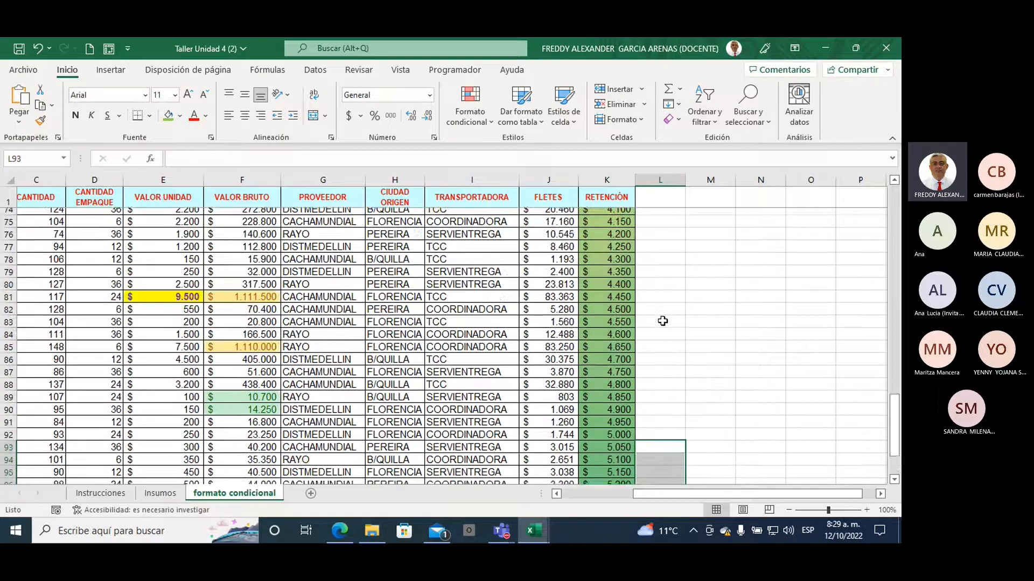
scroll(662, 321, "up", 6)
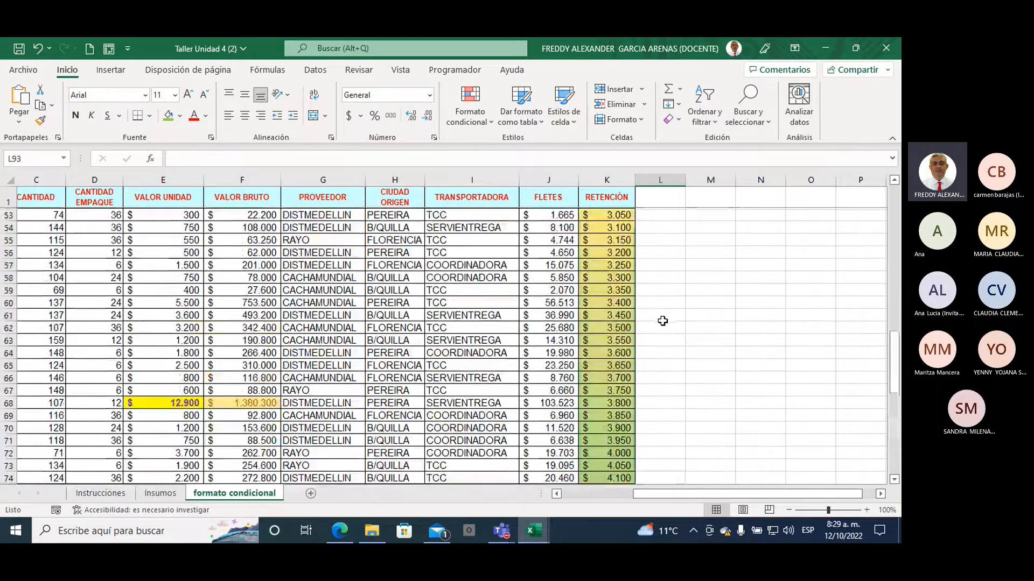
scroll(662, 321, "up", 14)
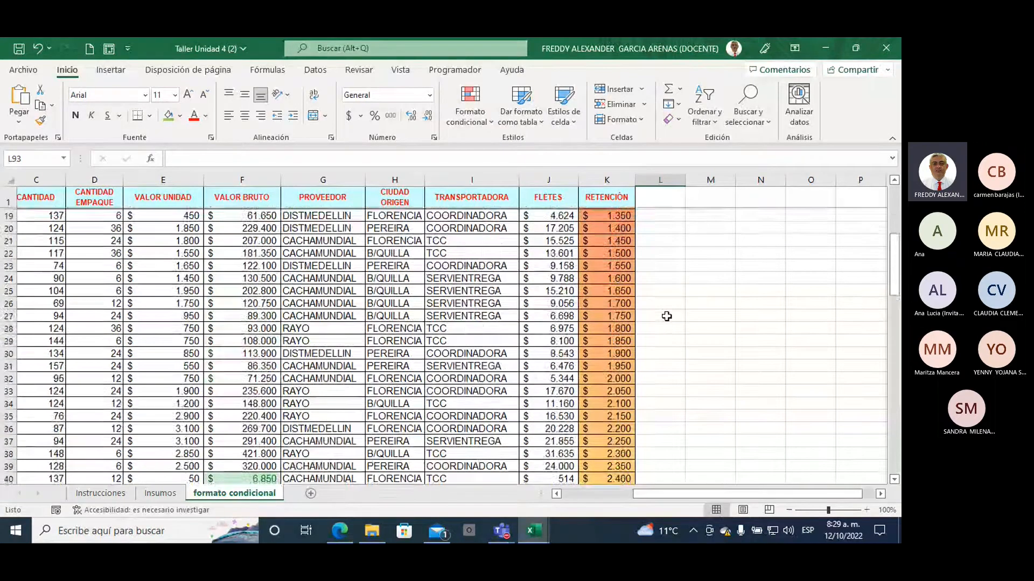
scroll(667, 316, "up", 3)
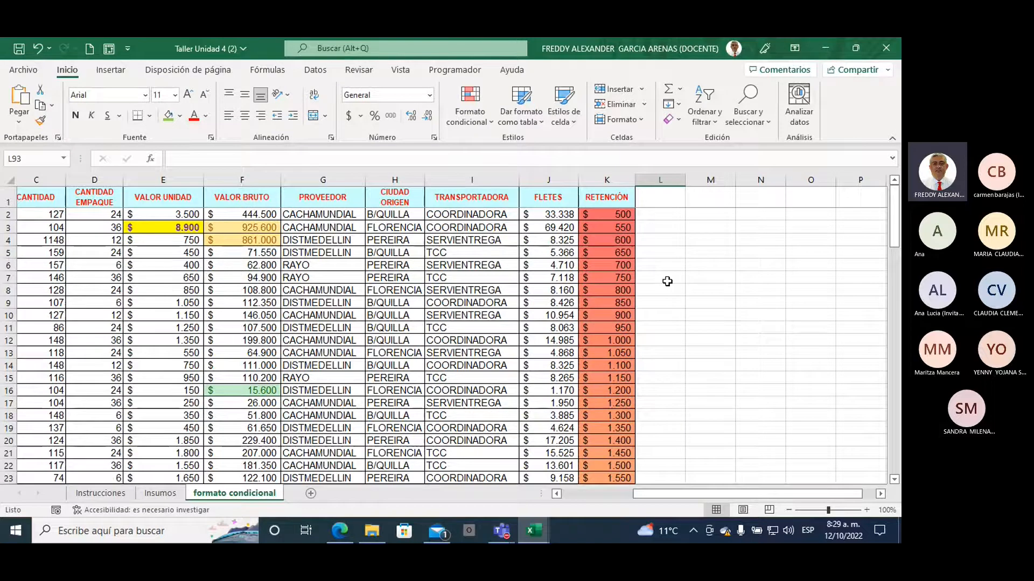
scroll(667, 282, "down", 5)
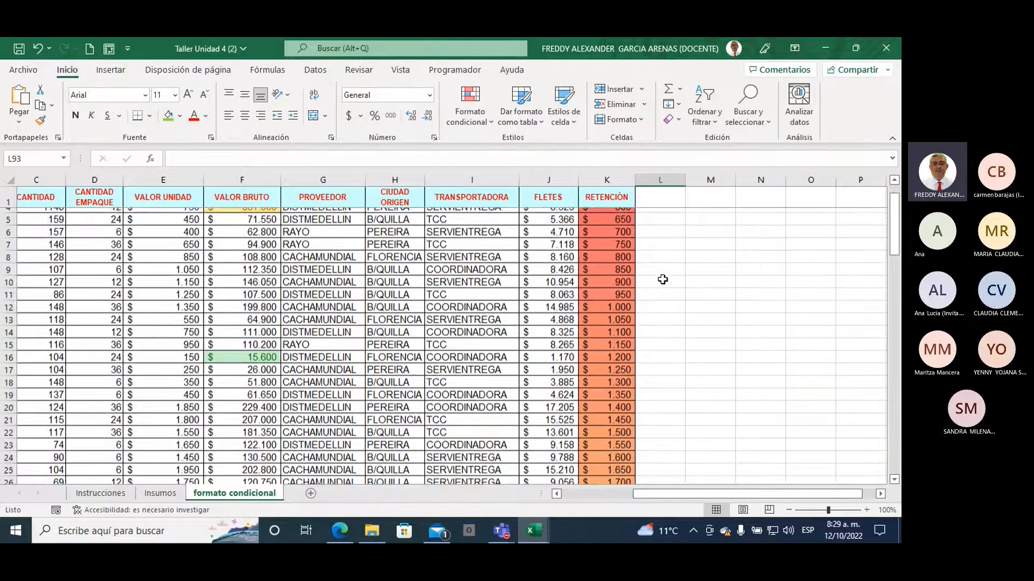
scroll(661, 280, "down", 4)
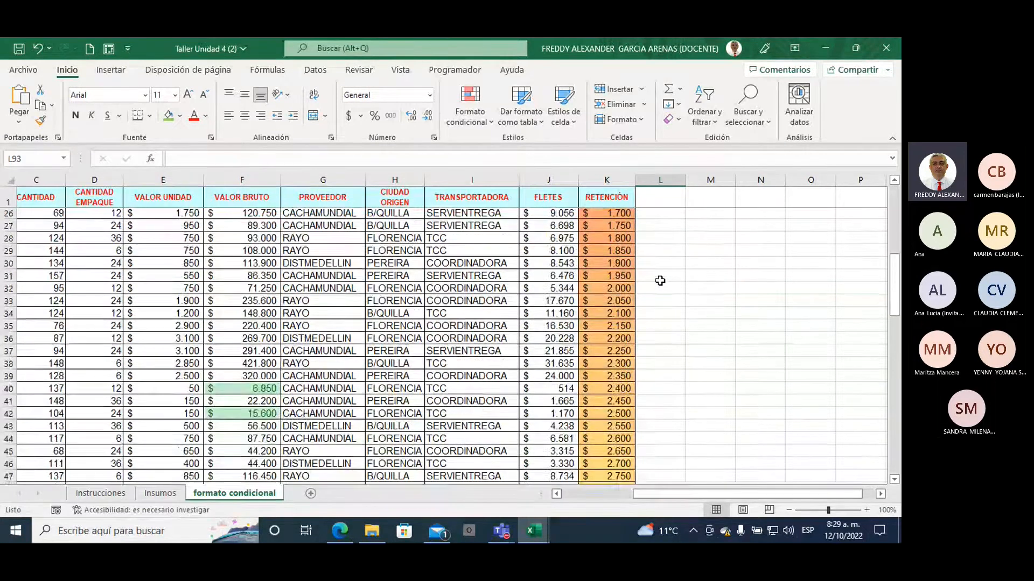
scroll(660, 281, "down", 5)
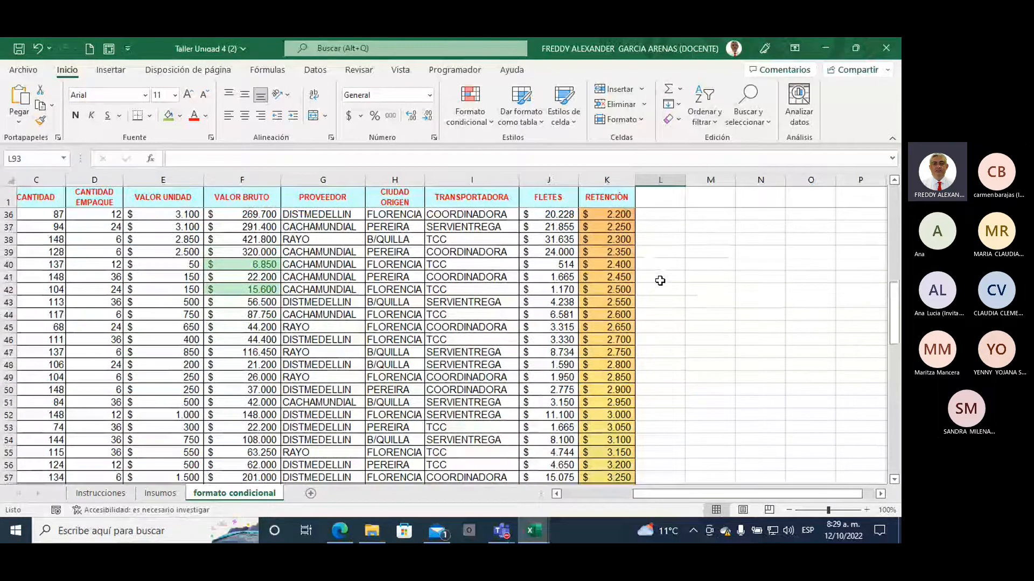
scroll(660, 281, "down", 6)
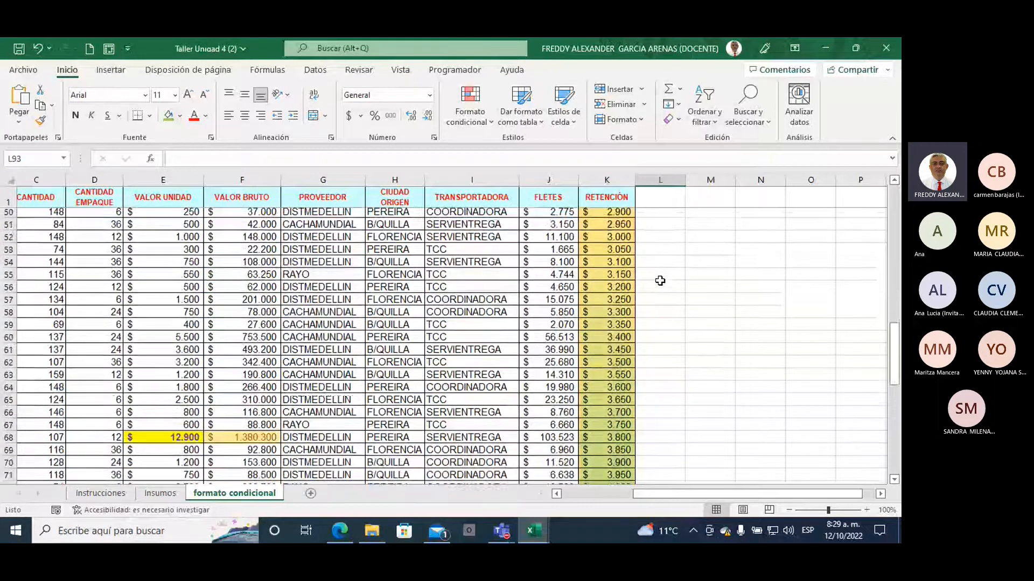
scroll(660, 281, "down", 7)
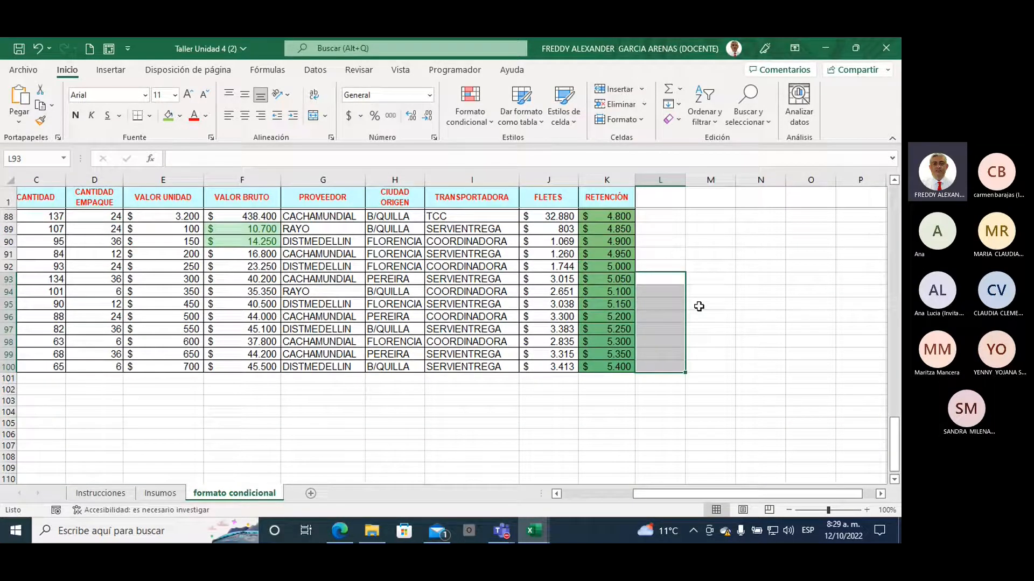
- Compare the color scale's intermediate shades from the end upwards, checking the RETENCIÓN cells K65:K68, K37:K42 and K23:K26
scroll(700, 307, "up", 2)
scroll(704, 306, "up", 5)
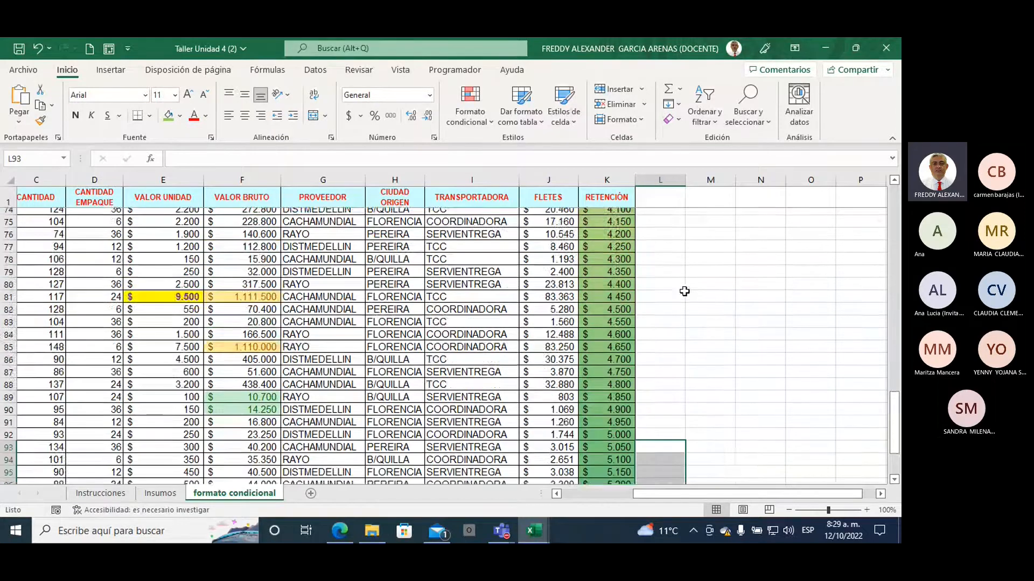
scroll(631, 245, "up", 1)
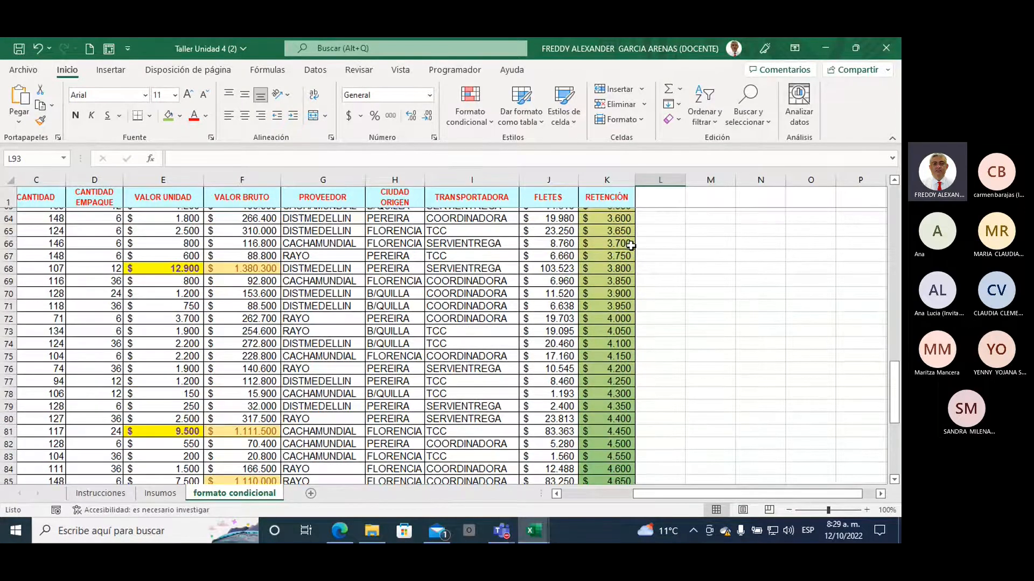
left_click_drag(614, 231, 614, 268)
scroll(668, 283, "up", 3)
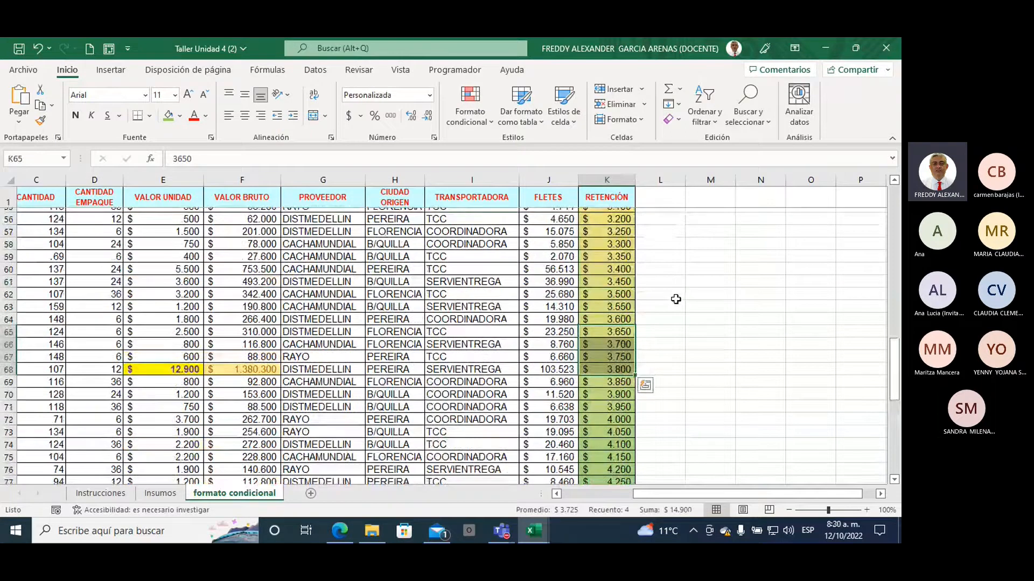
scroll(664, 288, "up", 6)
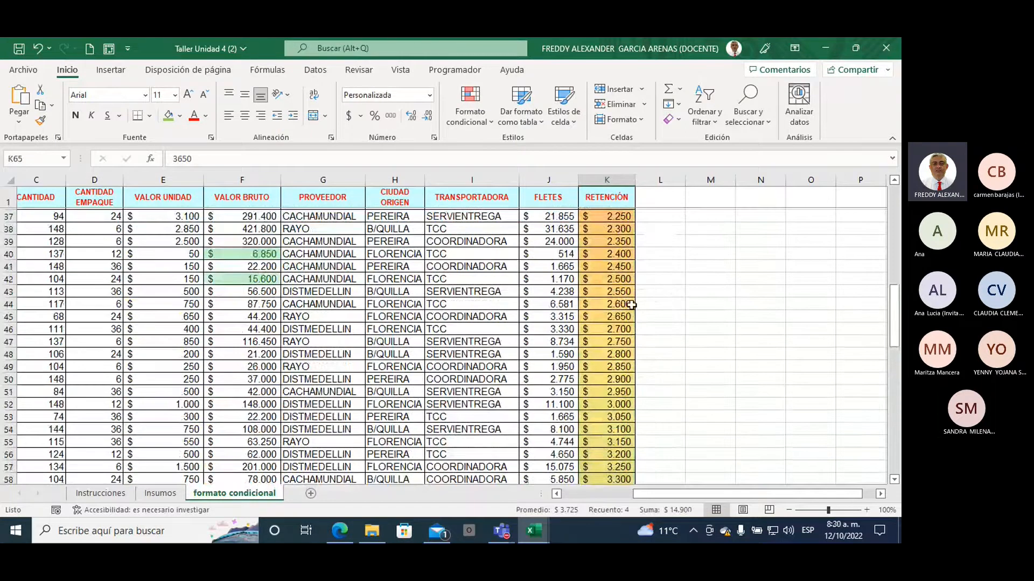
left_click(611, 280)
left_click(617, 217, "shift")
scroll(657, 265, "up", 5)
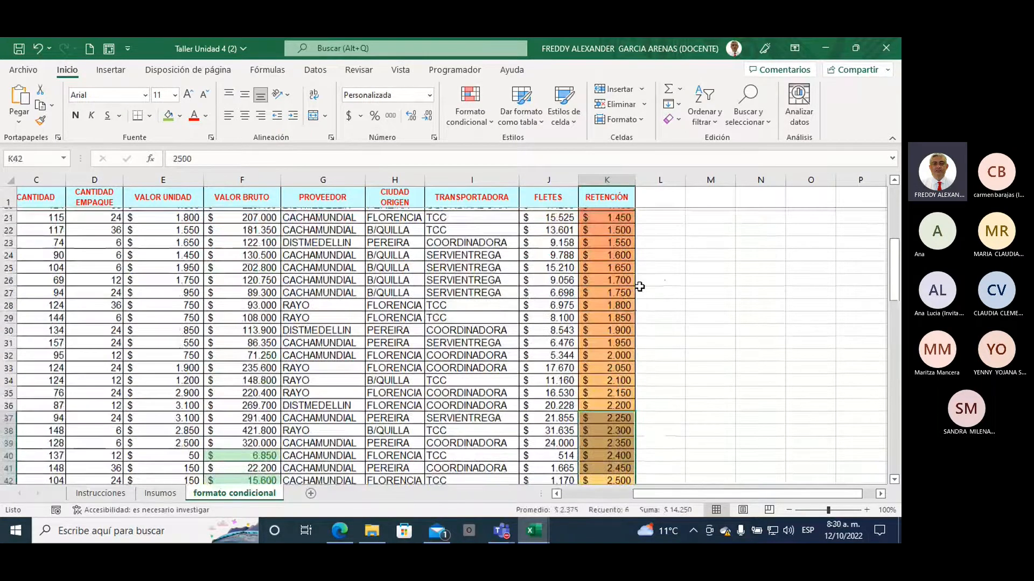
left_click_drag(618, 285, 614, 243)
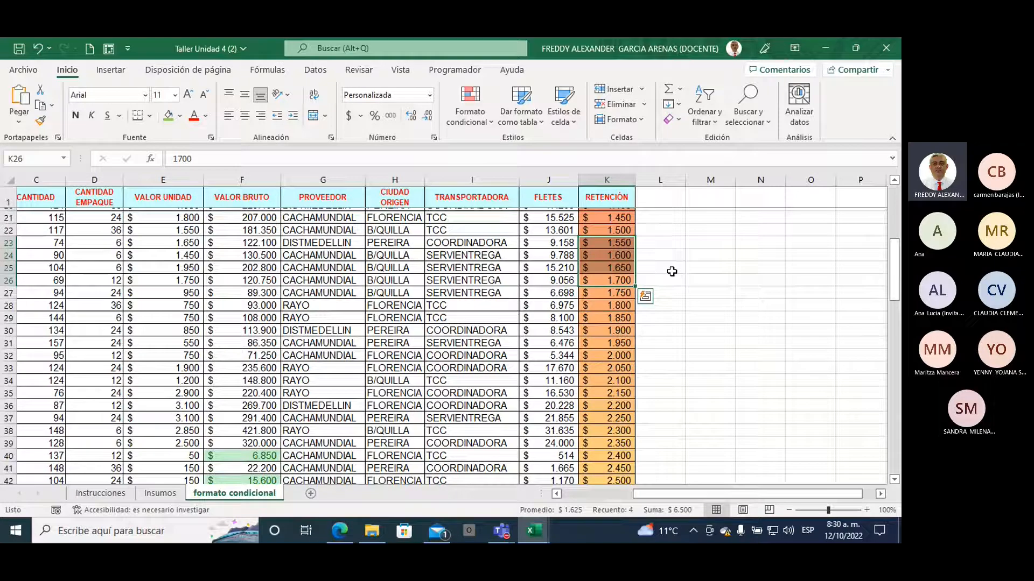
left_click(672, 272)
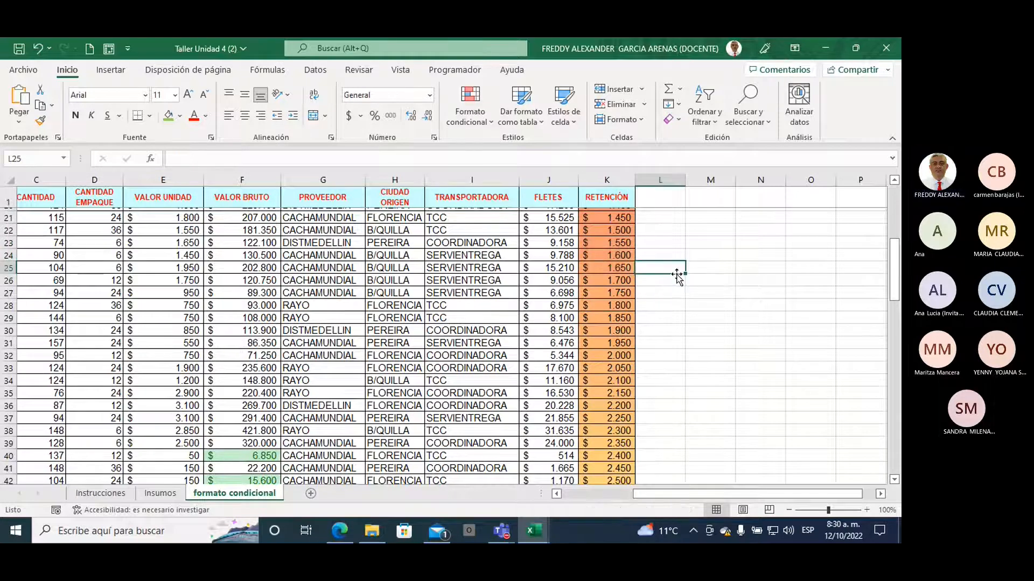
- Apply the 4 flechas (de color) icon set to the FLETES cells J2:J100
scroll(680, 288, "up", 6)
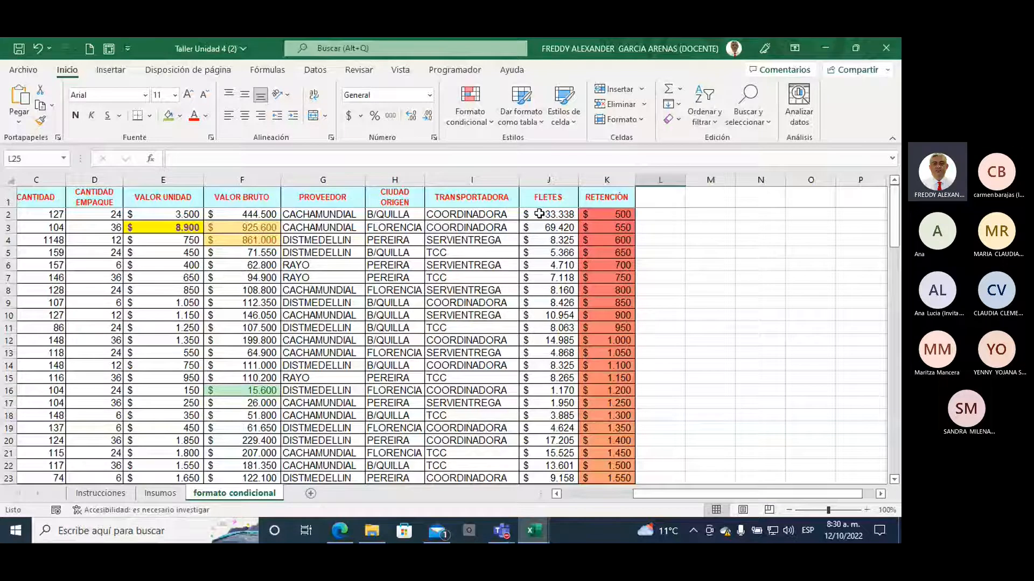
left_click_drag(538, 214, 549, 452)
scroll(704, 334, "up", 20)
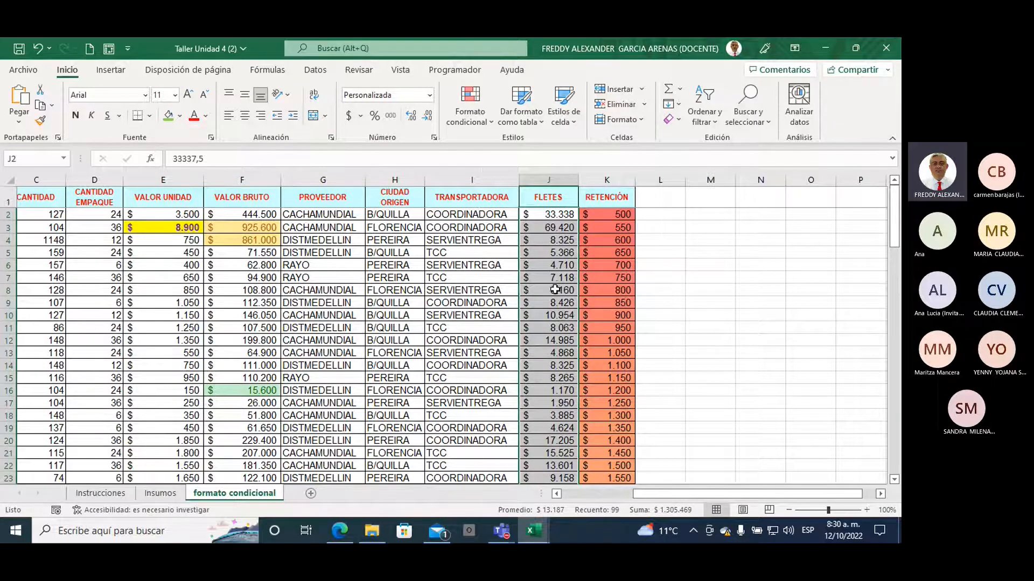
left_click(486, 124)
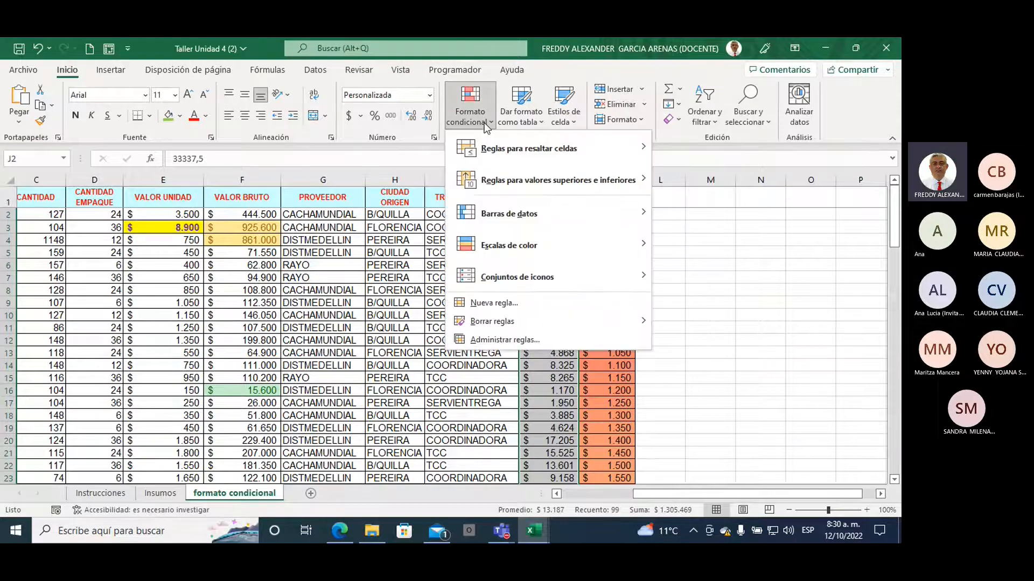
mouse_move(517, 280)
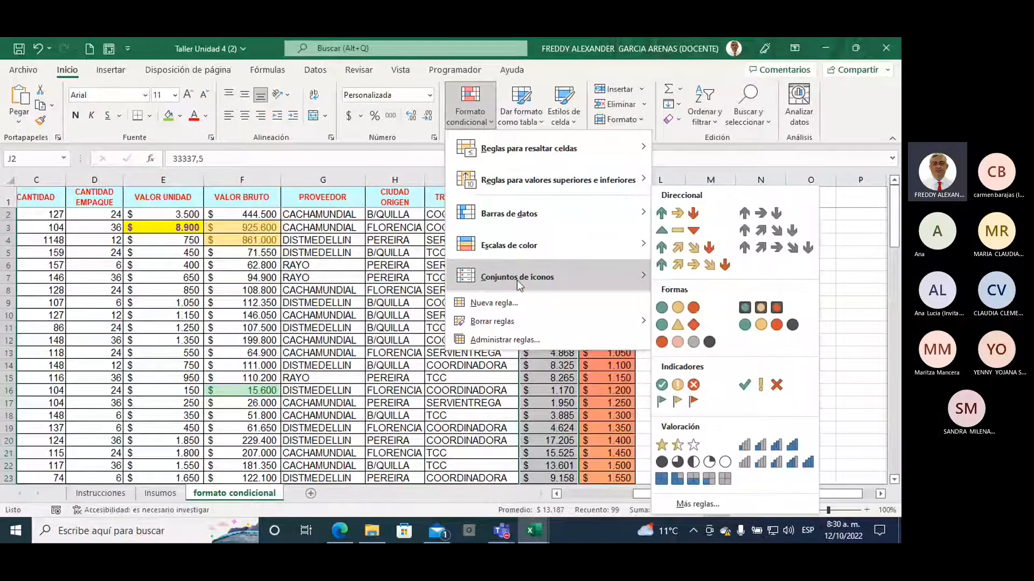
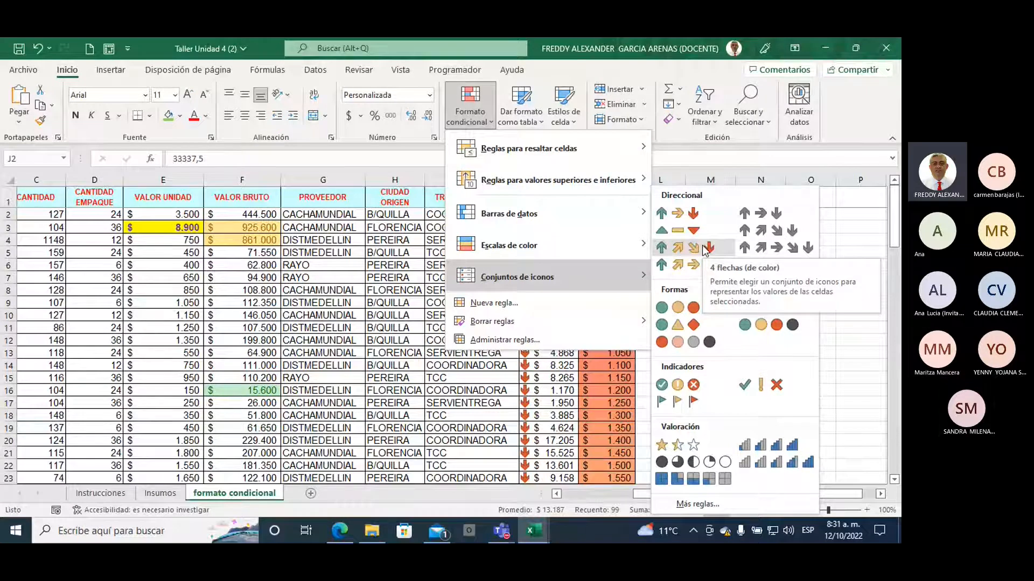
left_click(704, 249)
left_click(692, 276)
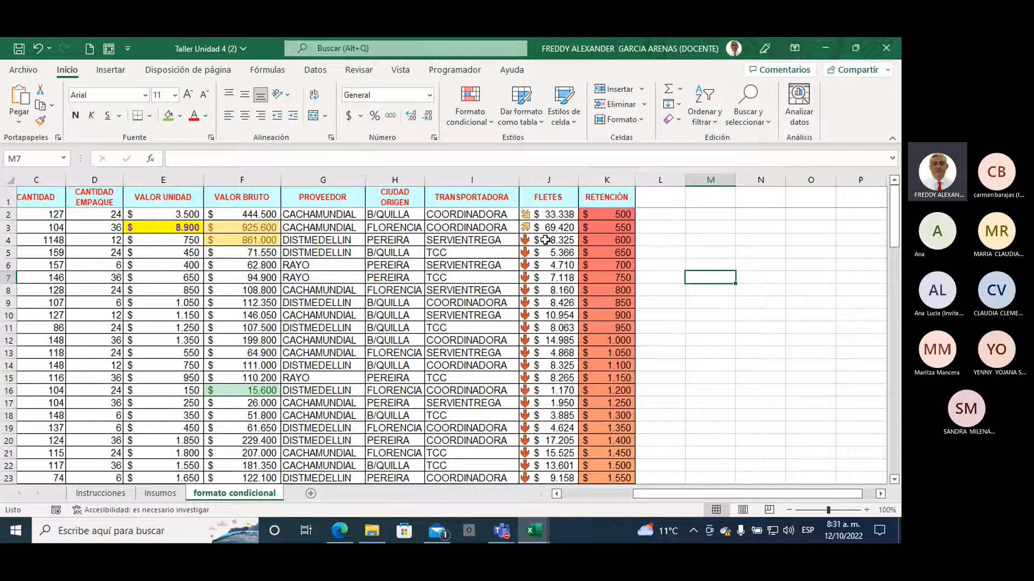
- Examine the arrow icons on the FLETES values from J4 downwards, checking the block J4:J20 and cell J38
left_click_drag(544, 241, 548, 440)
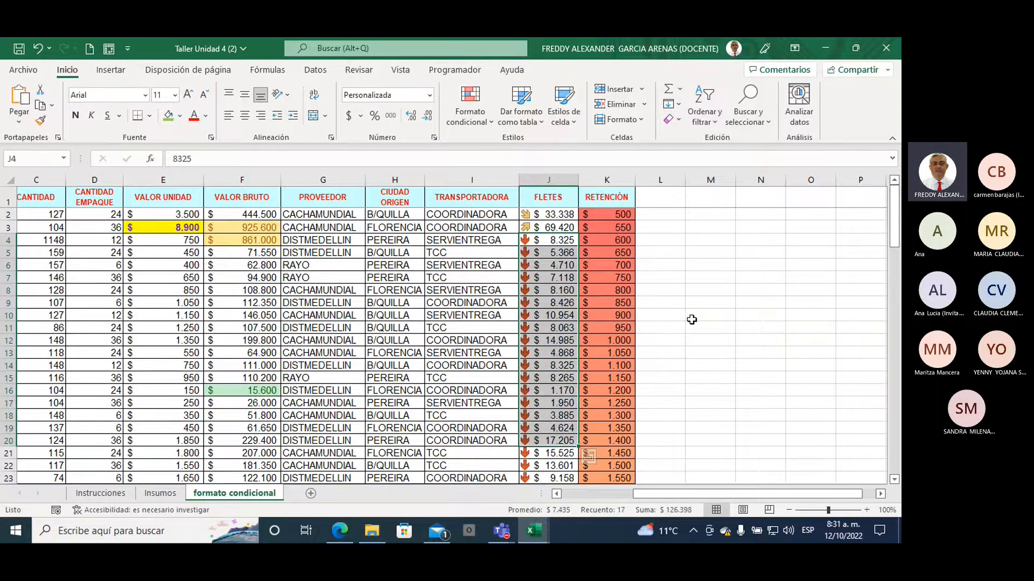
scroll(689, 302, "down", 10)
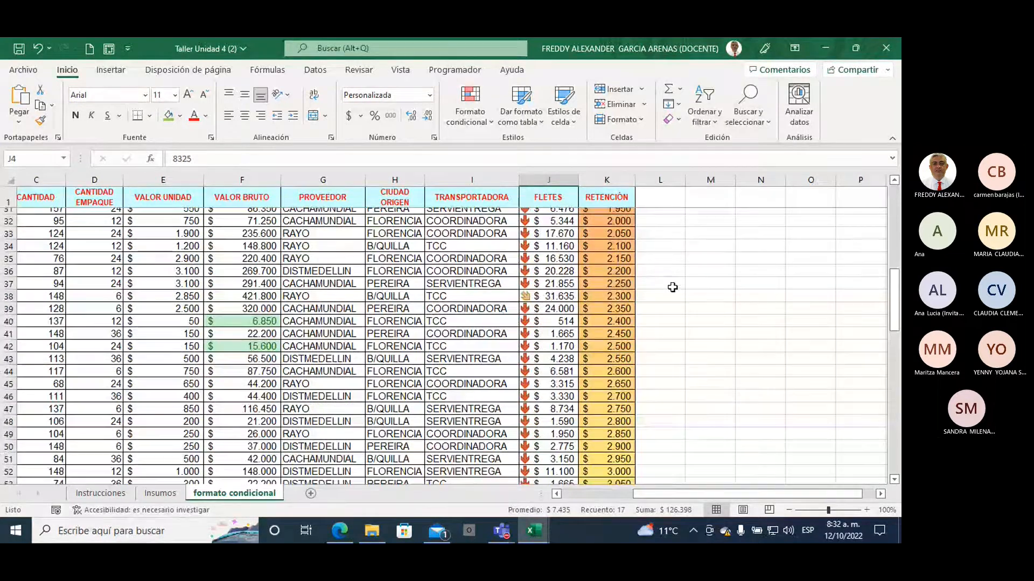
left_click(545, 297)
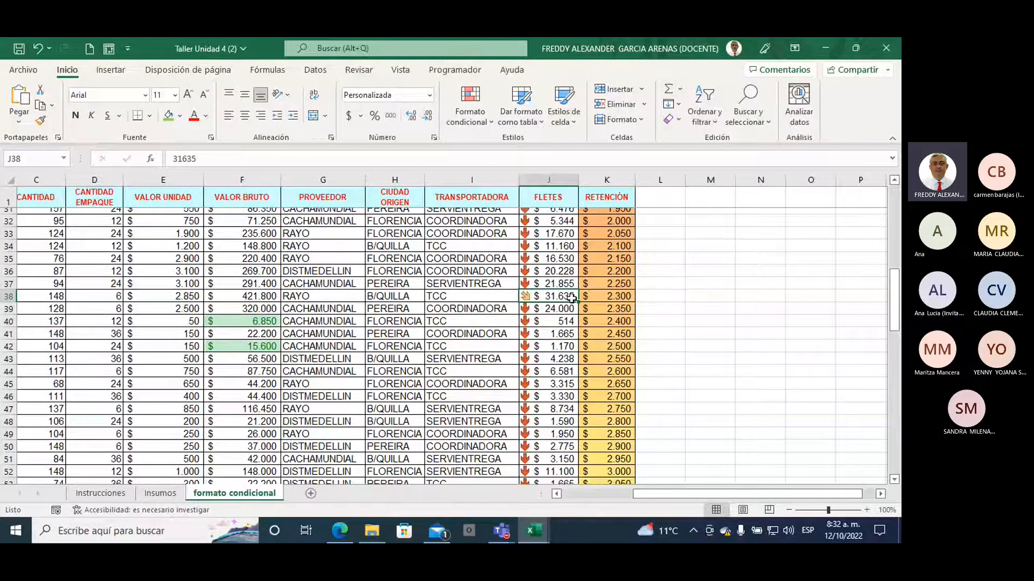
scroll(560, 302, "down", 7)
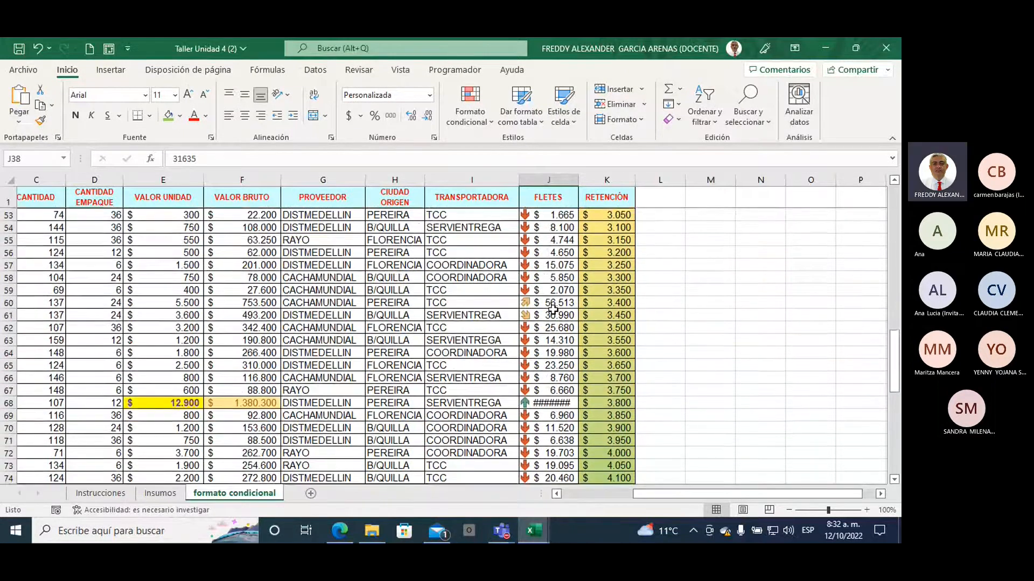
- Widen the FLETES column enough to display the full amount in J68, and select that cell
scroll(553, 308, "down", 2)
left_click_drag(579, 179, 599, 179)
left_click(562, 335)
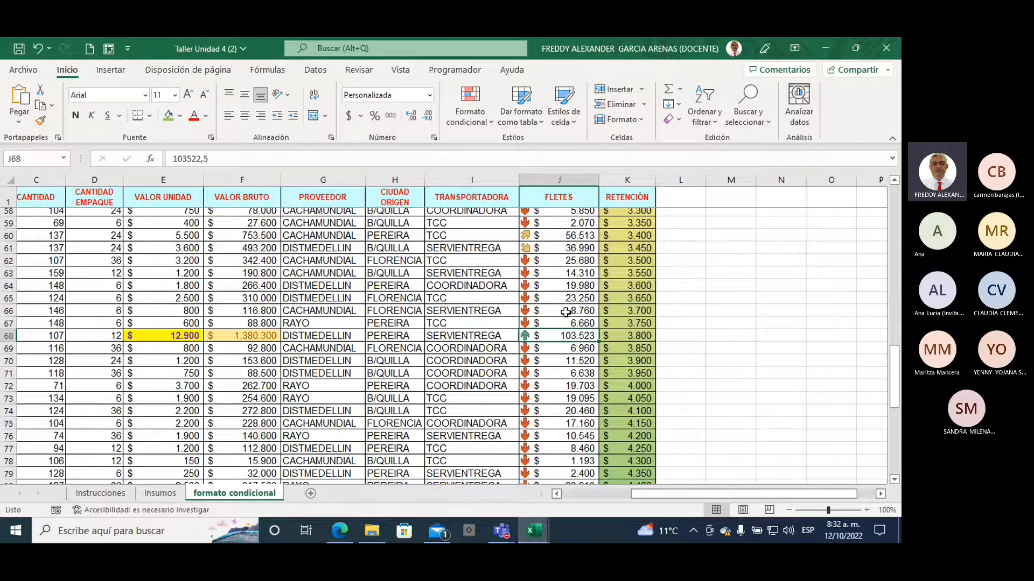
- Examine the arrow icons on the remaining FLETES values down to row 100, checking cell J81
scroll(565, 312, "down", 3)
scroll(565, 312, "down", 3)
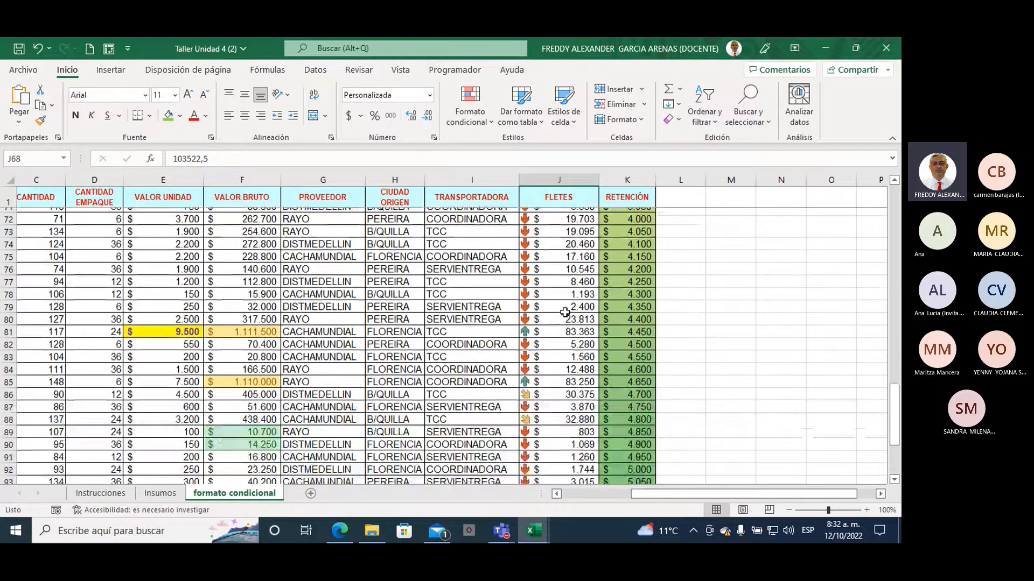
left_click(559, 328)
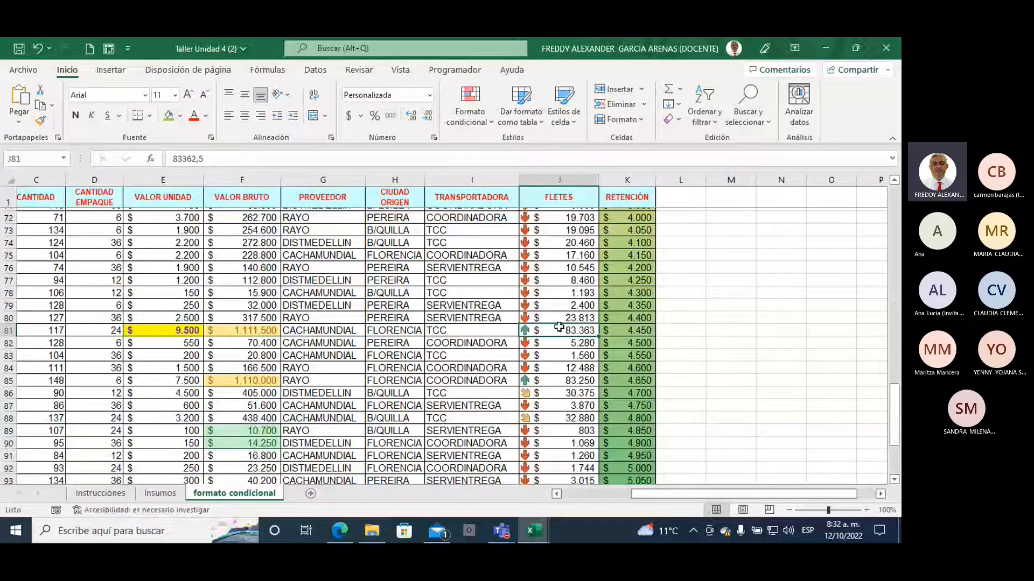
scroll(559, 327, "down", 2)
scroll(554, 331, "up", 1)
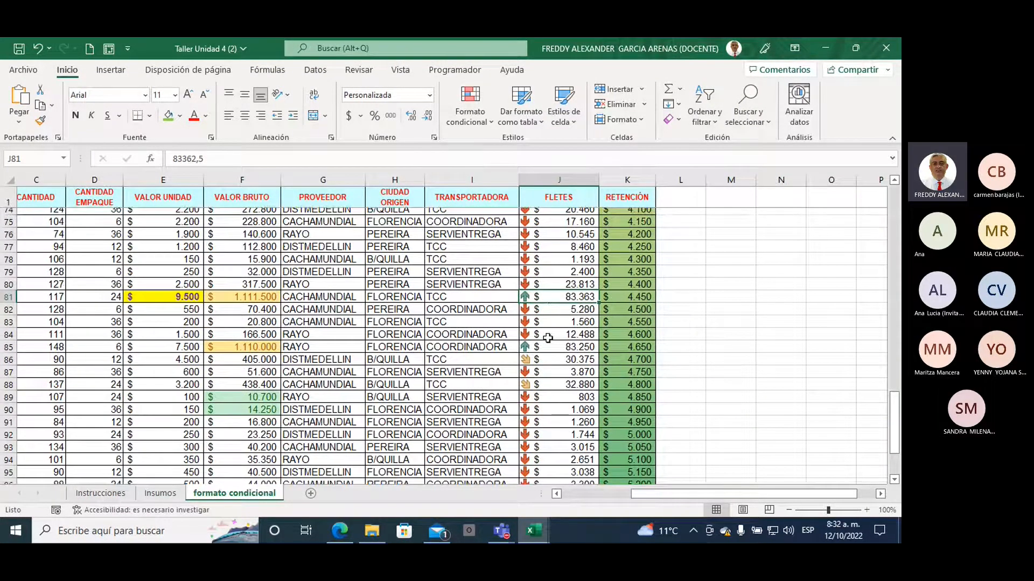
scroll(547, 338, "down", 3)
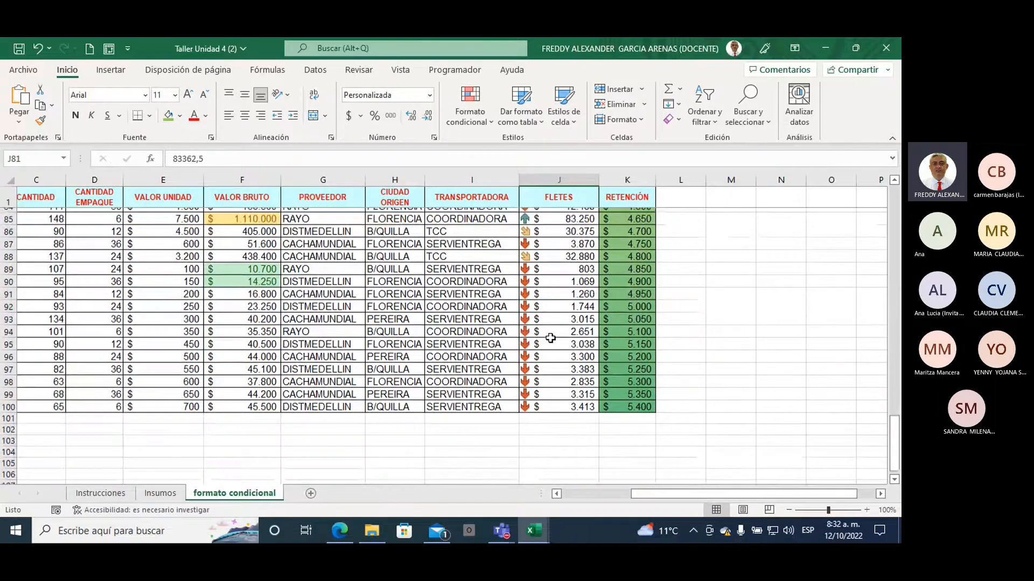
scroll(550, 337, "up", 2)
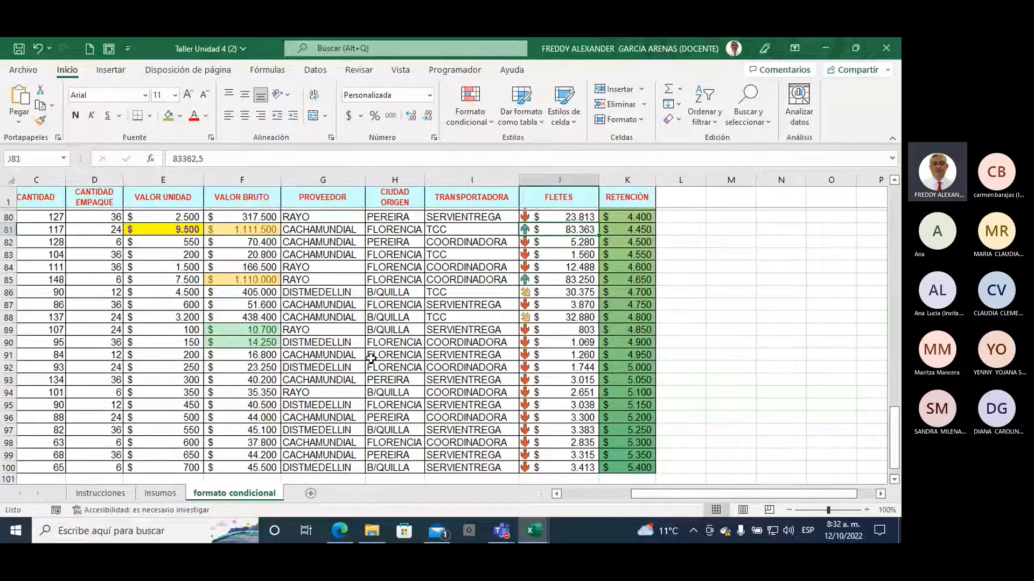
- Select the CIUDAD ORIGEN cells H2:H100 on the formato condicional sheet
left_click_drag(639, 495, 589, 491)
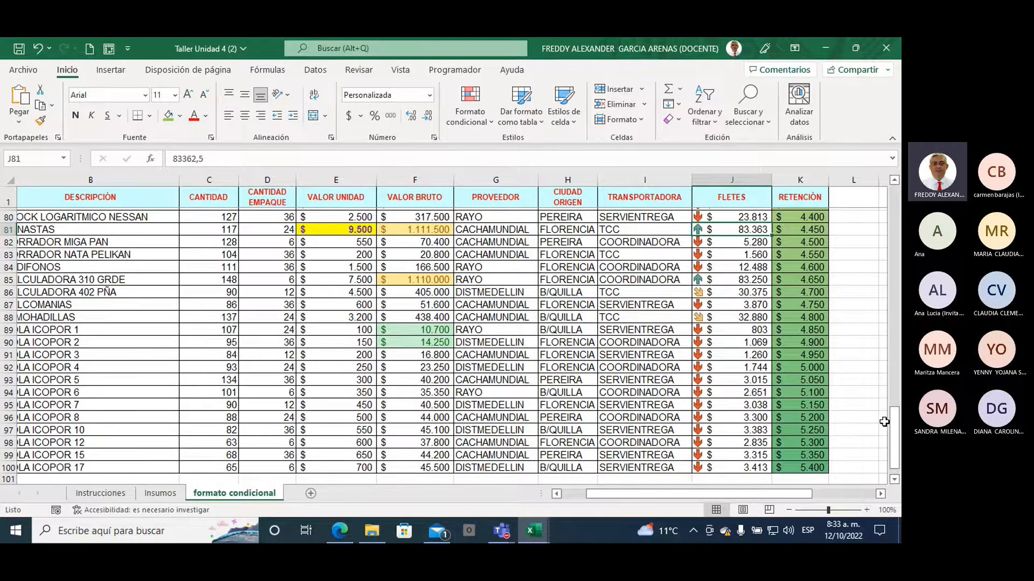
scroll(472, 409, "up", 10)
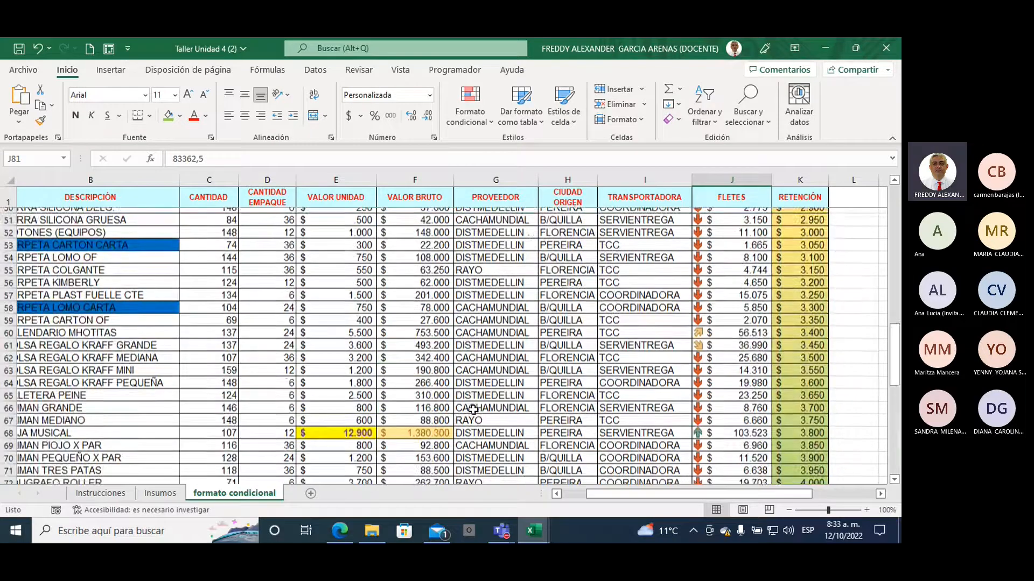
scroll(473, 410, "up", 9)
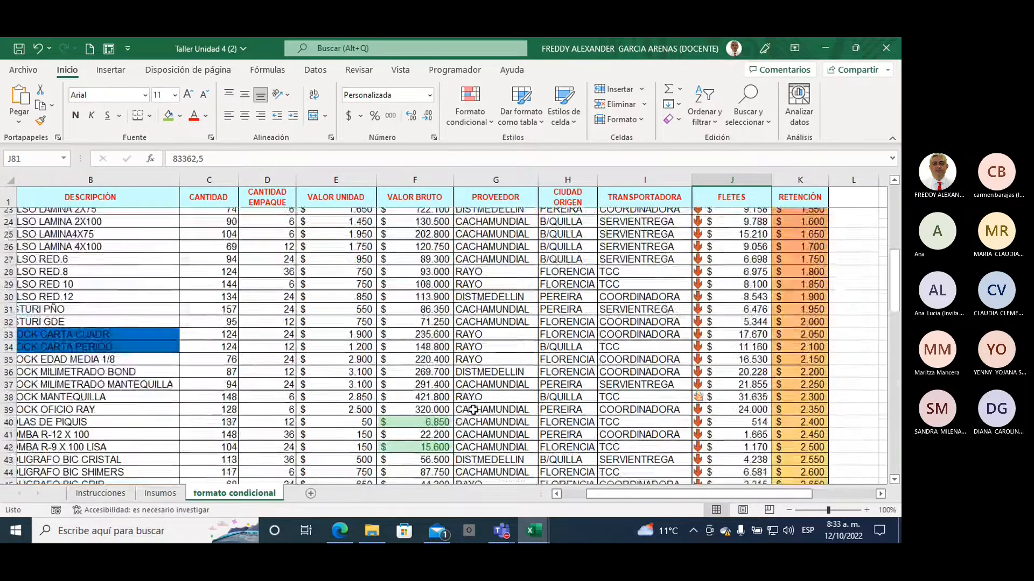
scroll(472, 409, "up", 6)
scroll(473, 409, "up", 1)
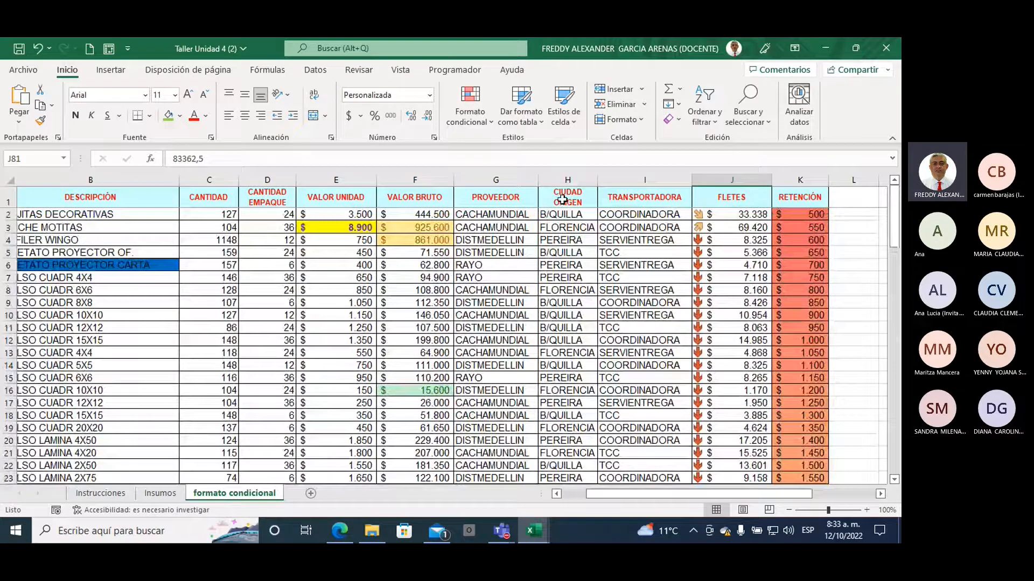
left_click(562, 200)
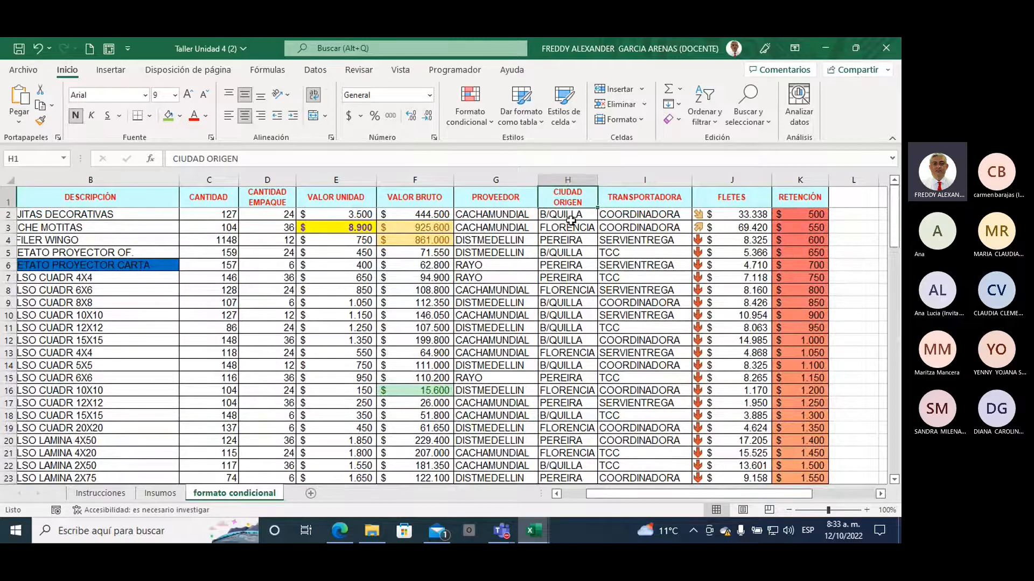
left_click(565, 215)
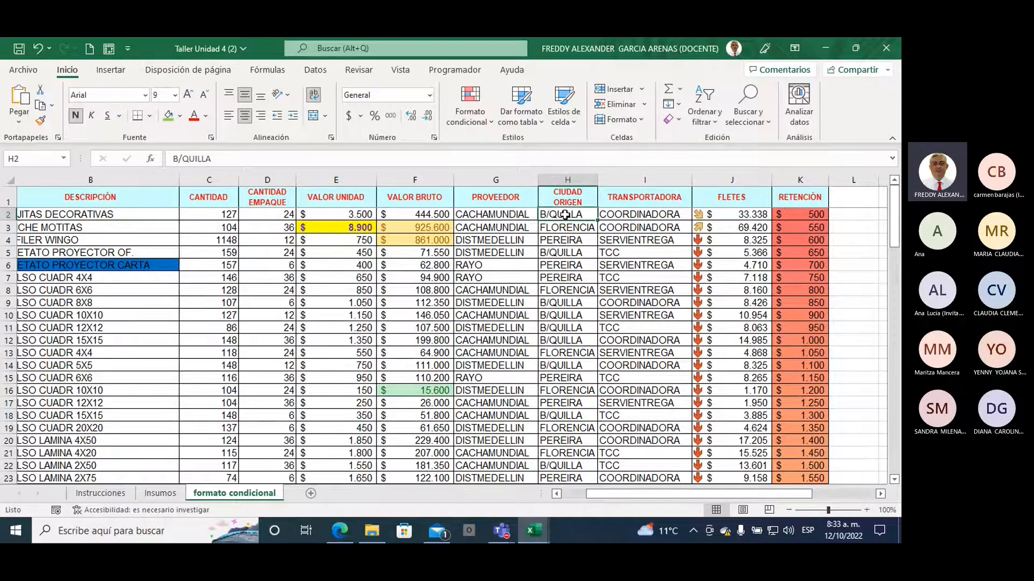
left_click_drag(565, 215, 571, 466)
scroll(569, 244, "up", 14)
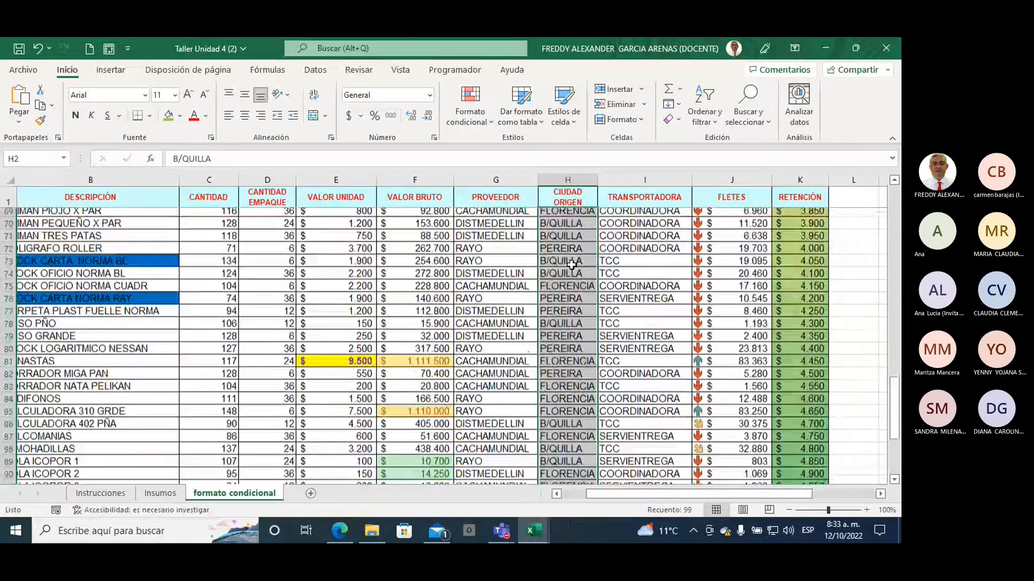
scroll(572, 275, "up", 2)
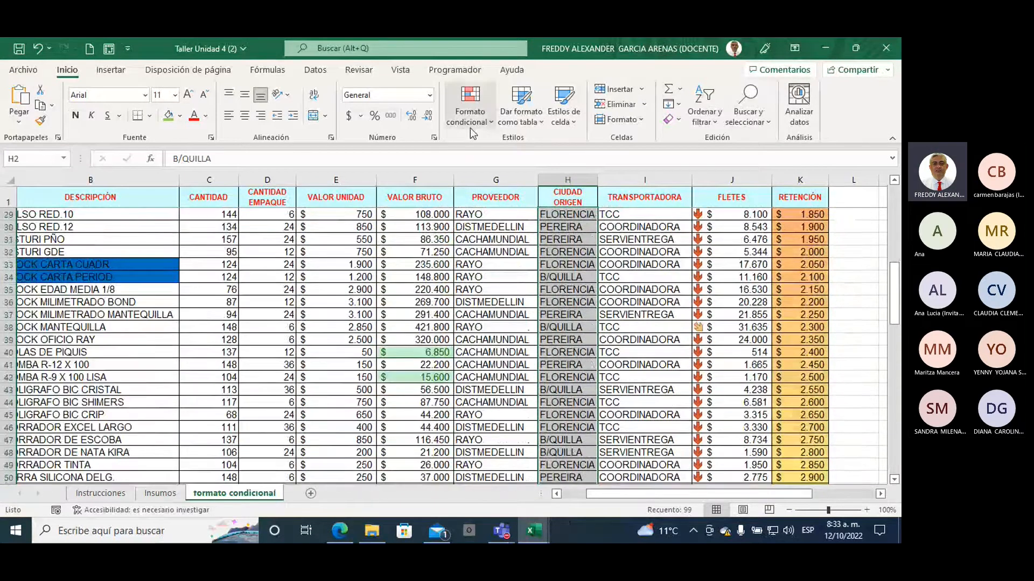
- Start a new conditional formatting rule of the type Aplicar formato únicamente a las celdas que contengan for H2:H100
left_click(472, 123)
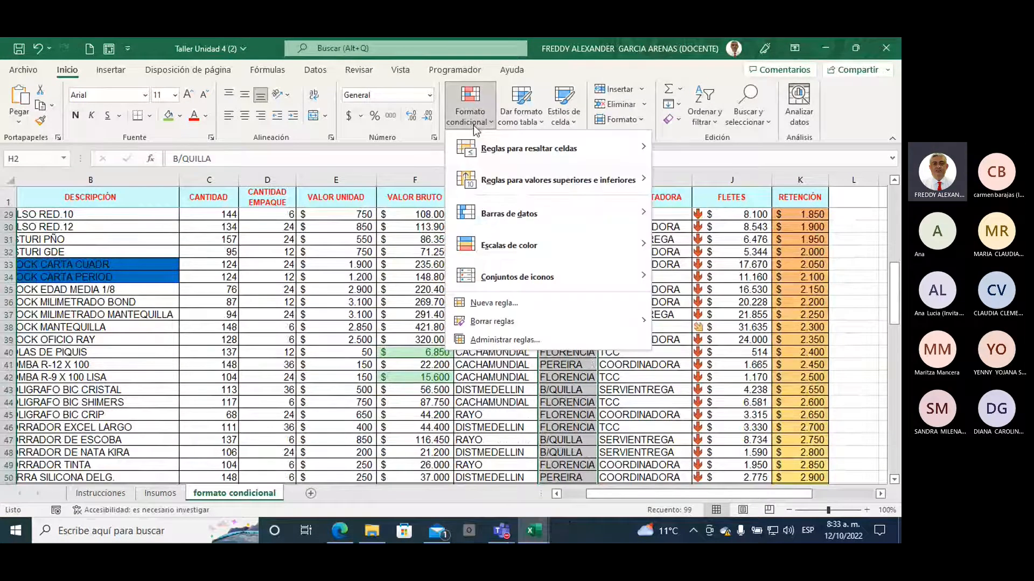
mouse_move(480, 149)
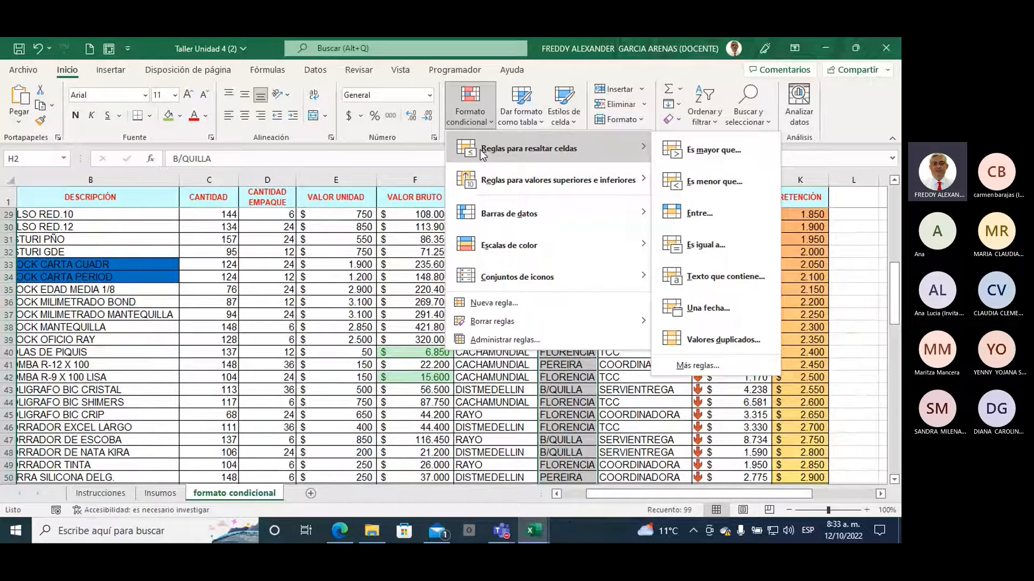
mouse_move(487, 181)
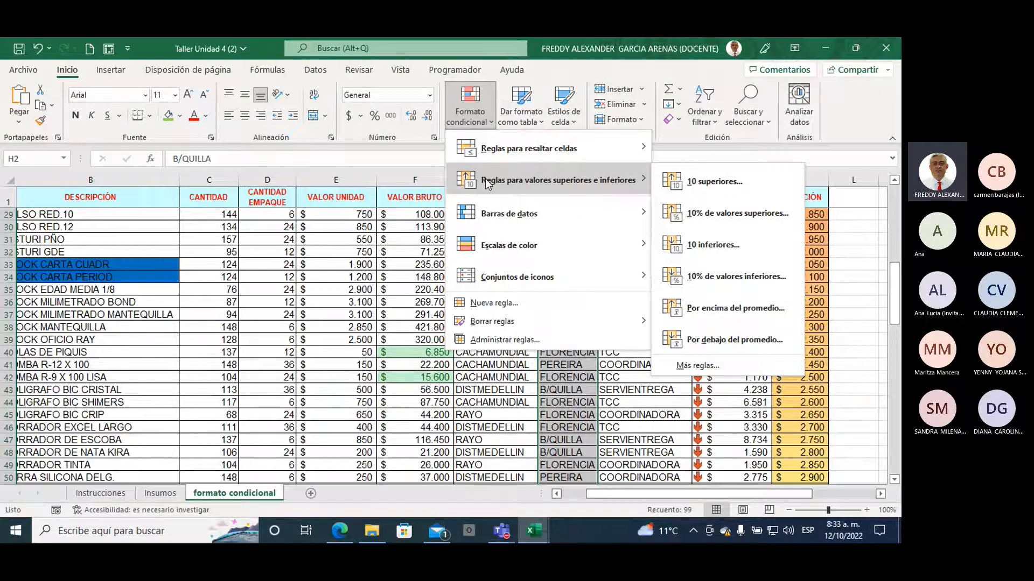
mouse_move(489, 224)
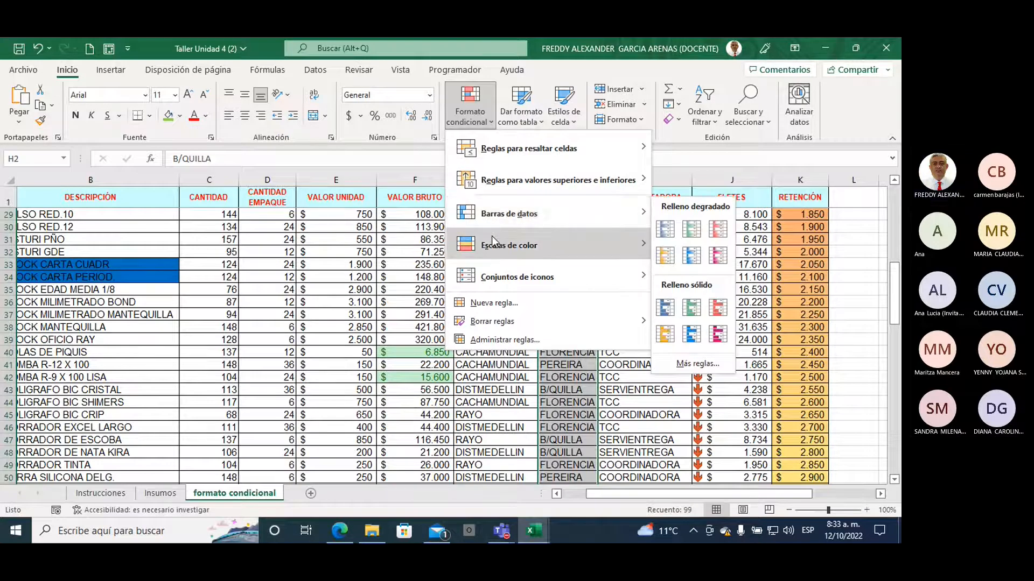
mouse_move(494, 284)
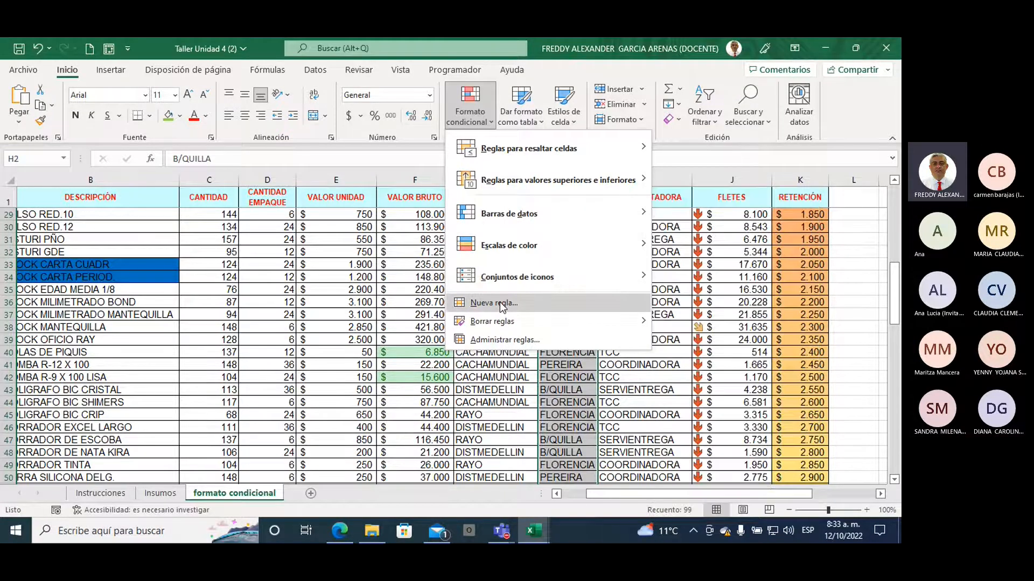
left_click(499, 303)
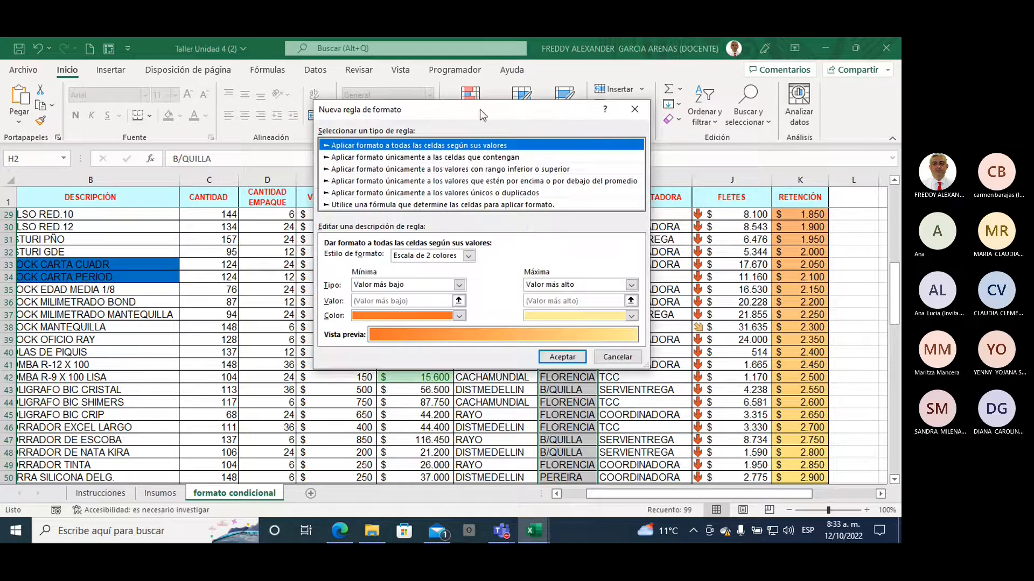
left_click_drag(480, 109, 346, 132)
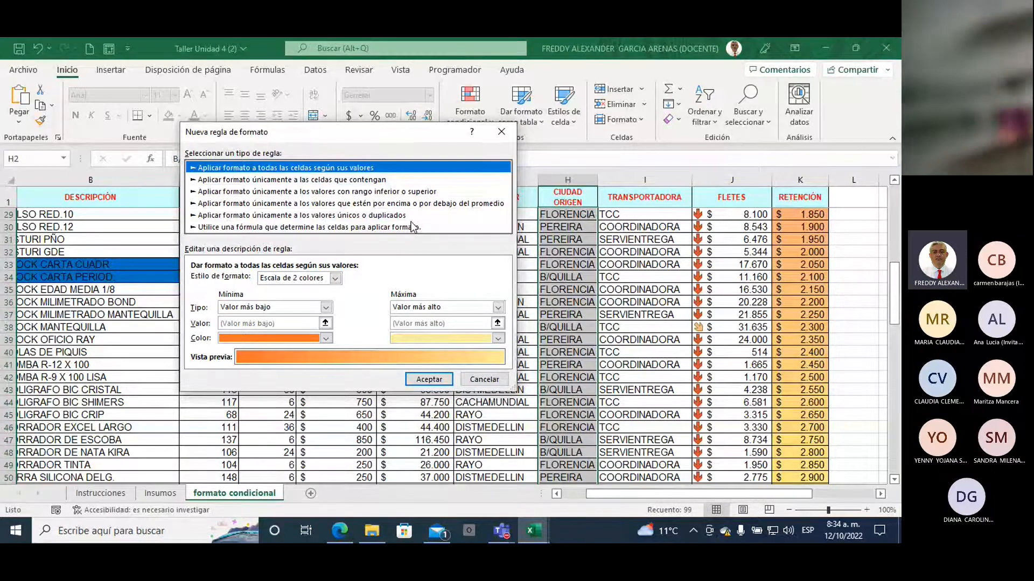
left_click(355, 182)
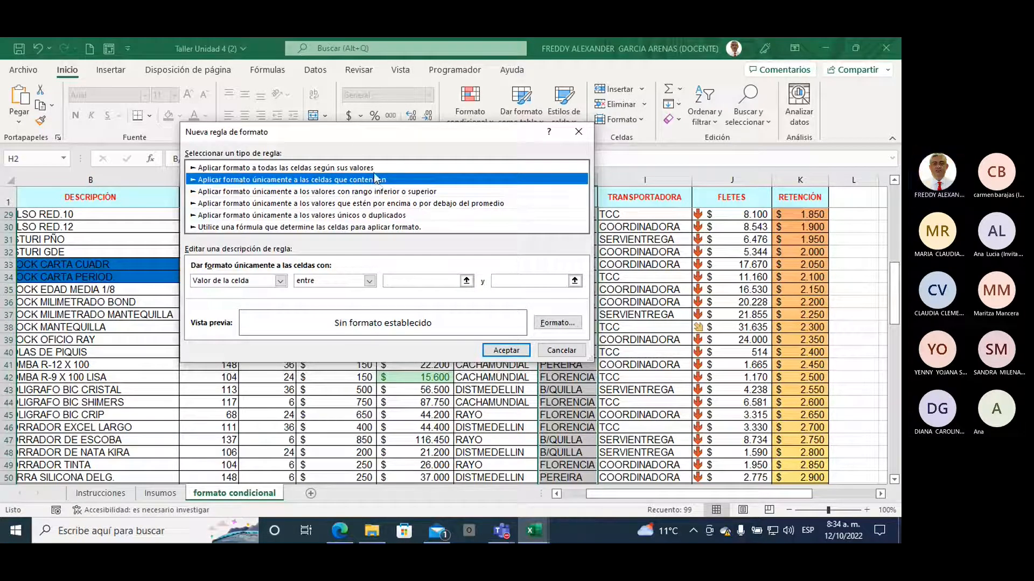
left_click_drag(357, 137, 345, 111)
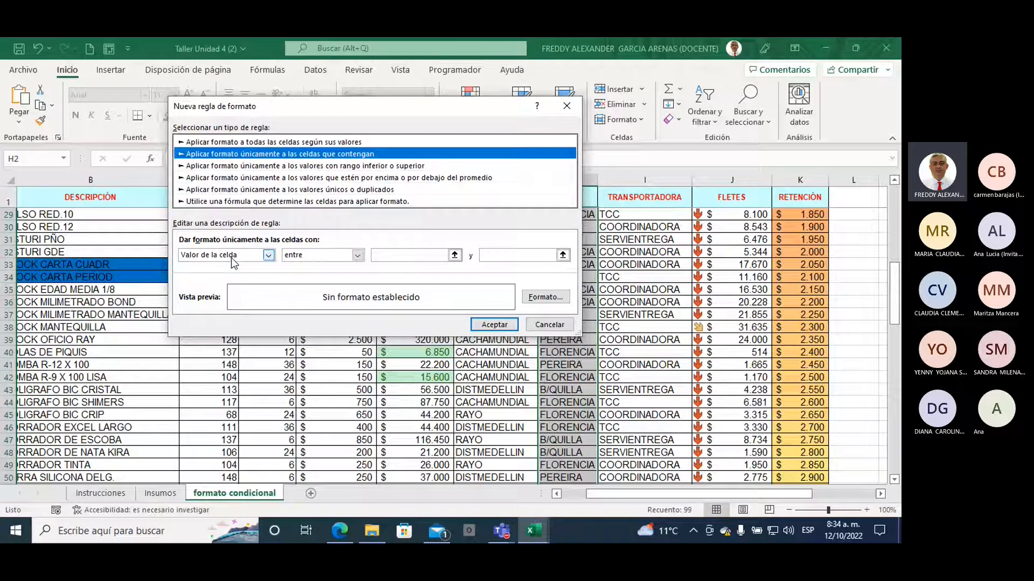
- Set the rule's condition to Texto específico que empieza por F
left_click(268, 256)
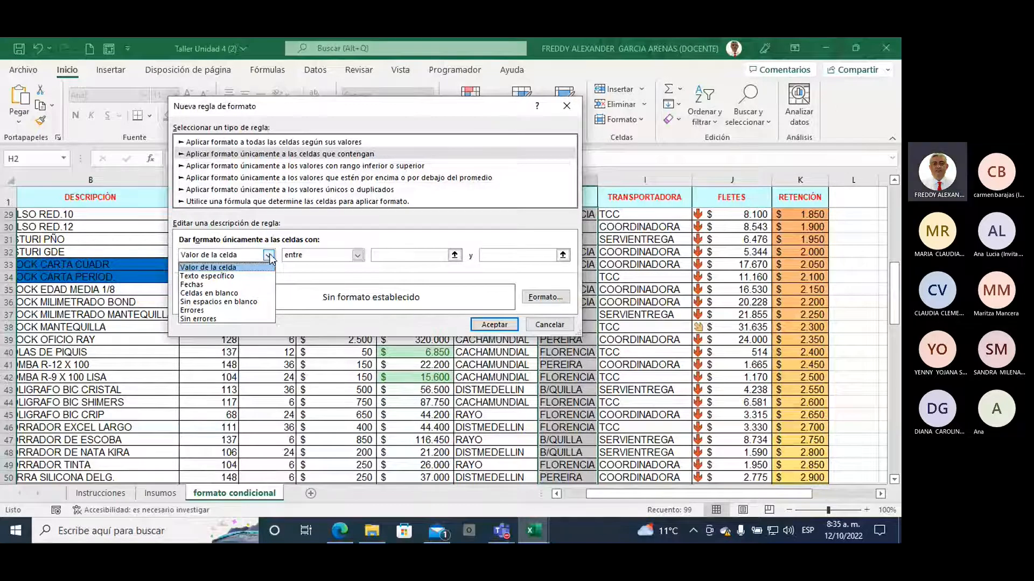
left_click(269, 255)
left_click(357, 256)
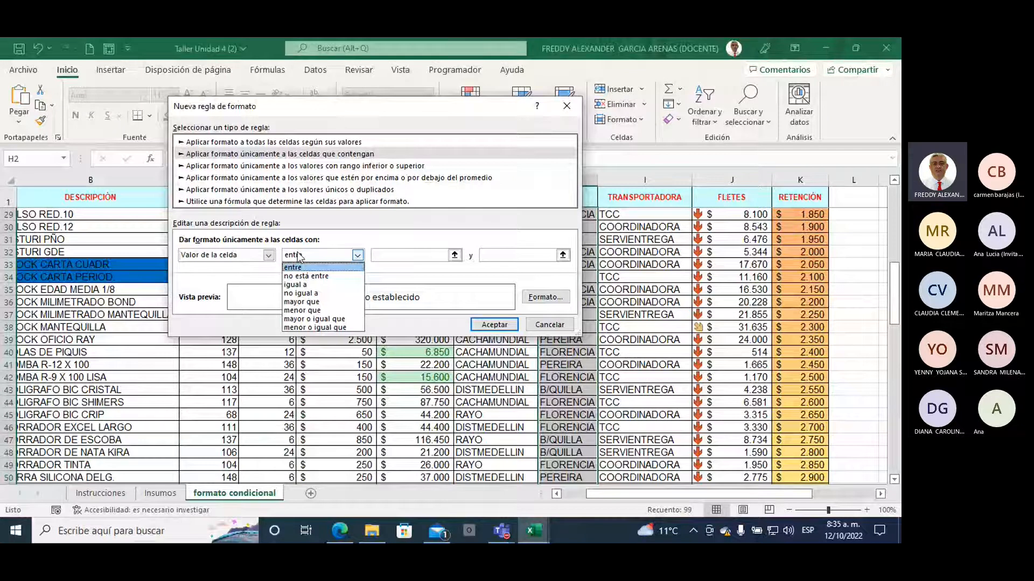
left_click(268, 255)
left_click(268, 255)
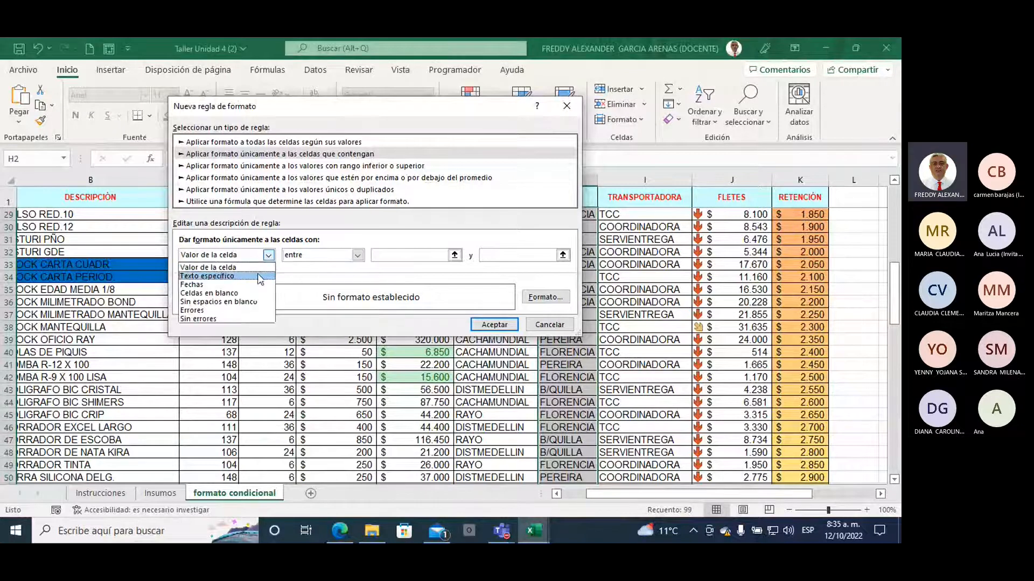
left_click(259, 276)
left_click(352, 257)
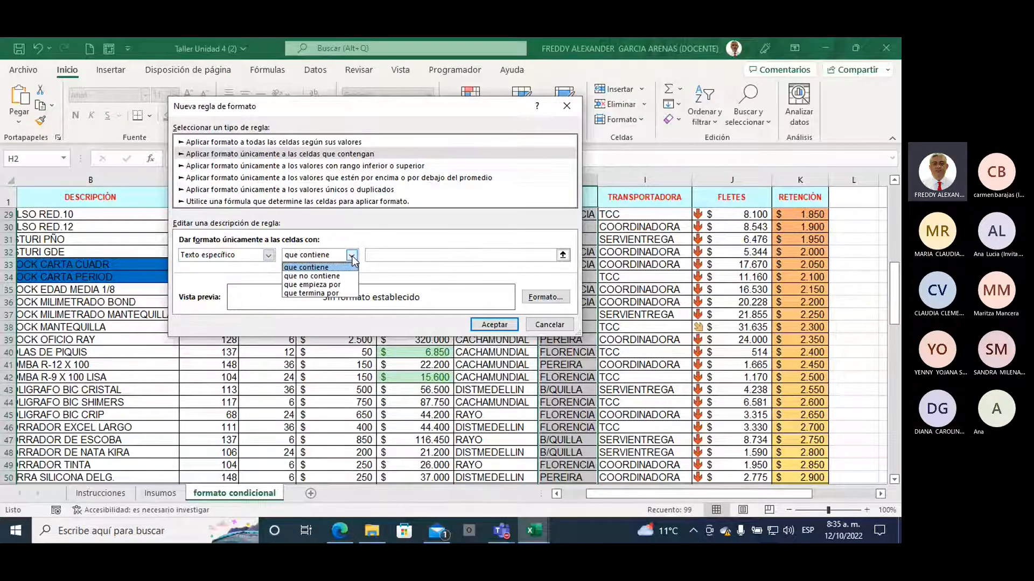
left_click(341, 284)
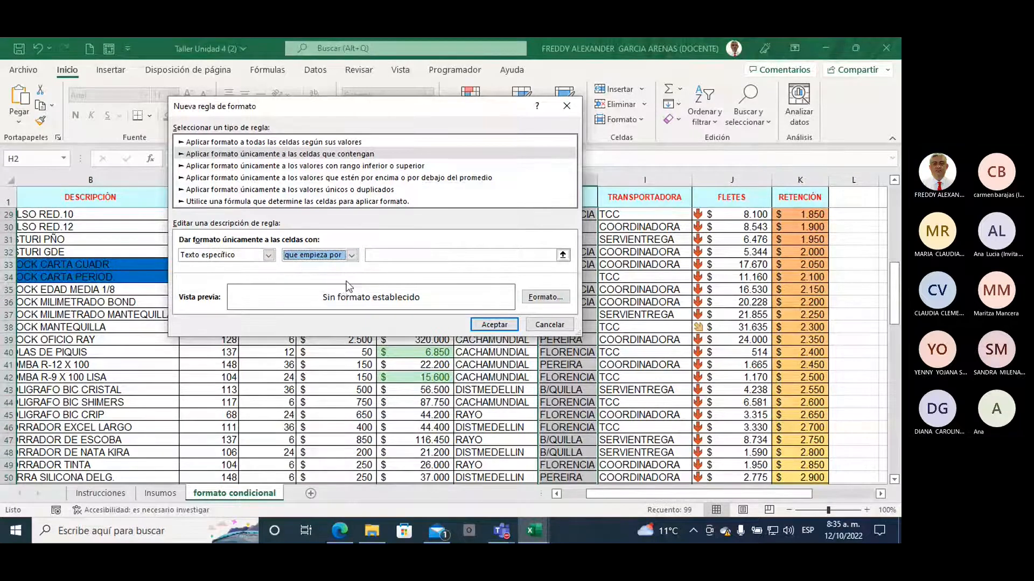
left_click(377, 255)
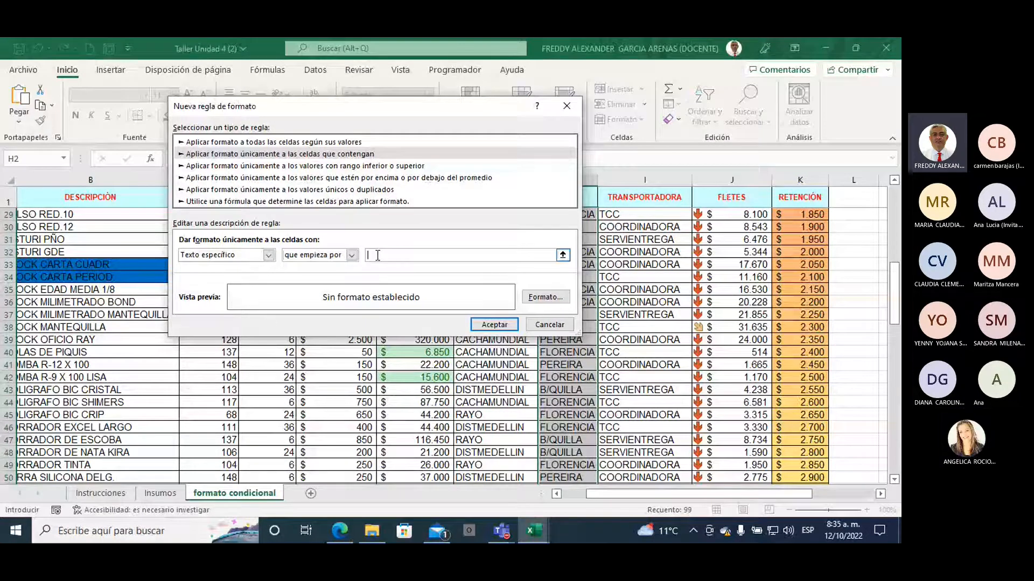
type("F")
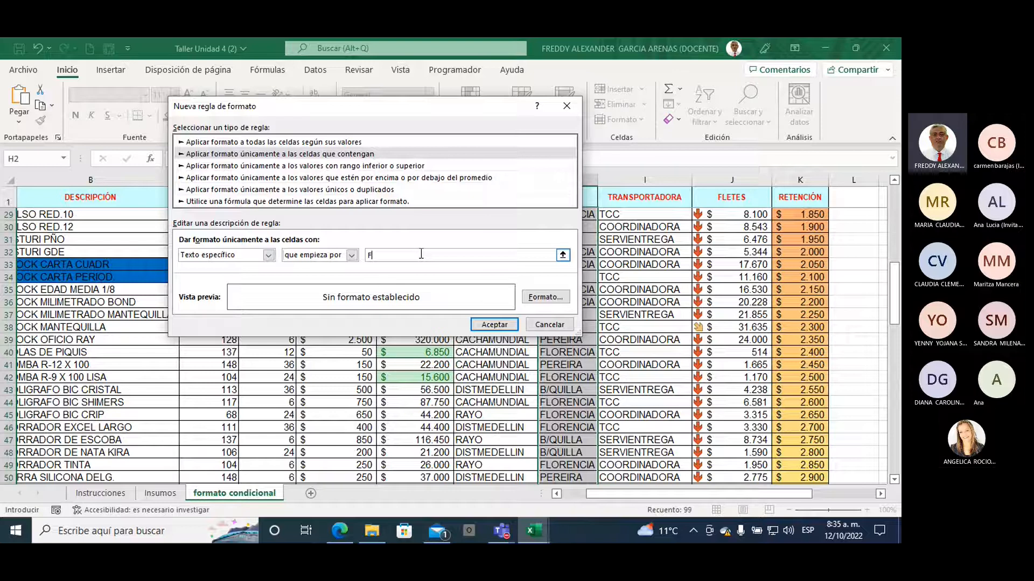
- Give matching cells a yellow fill with dark green Negrita text, and apply the rule to the CIUDAD ORIGEN cells
left_click(540, 299)
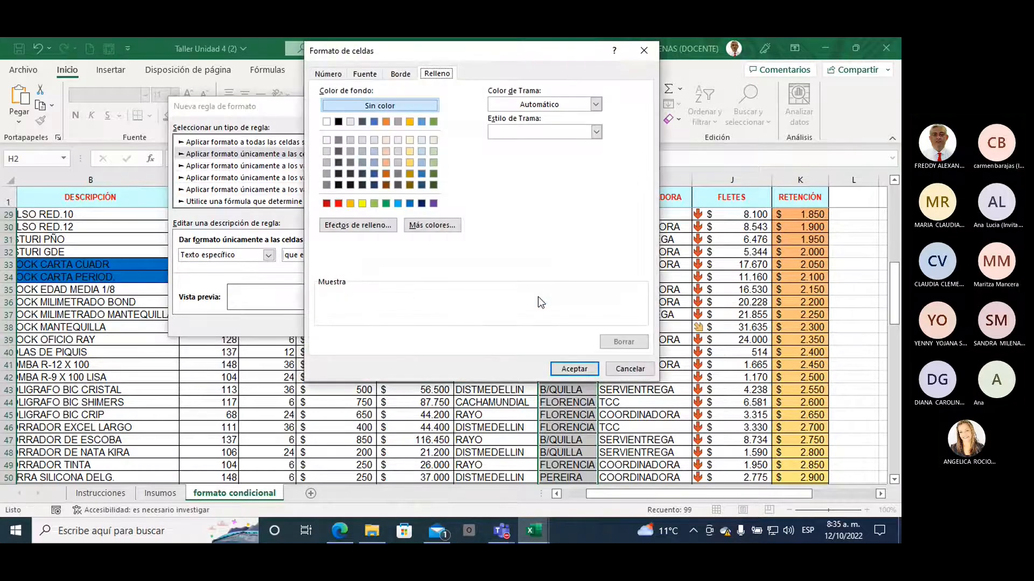
left_click_drag(486, 51, 547, 149)
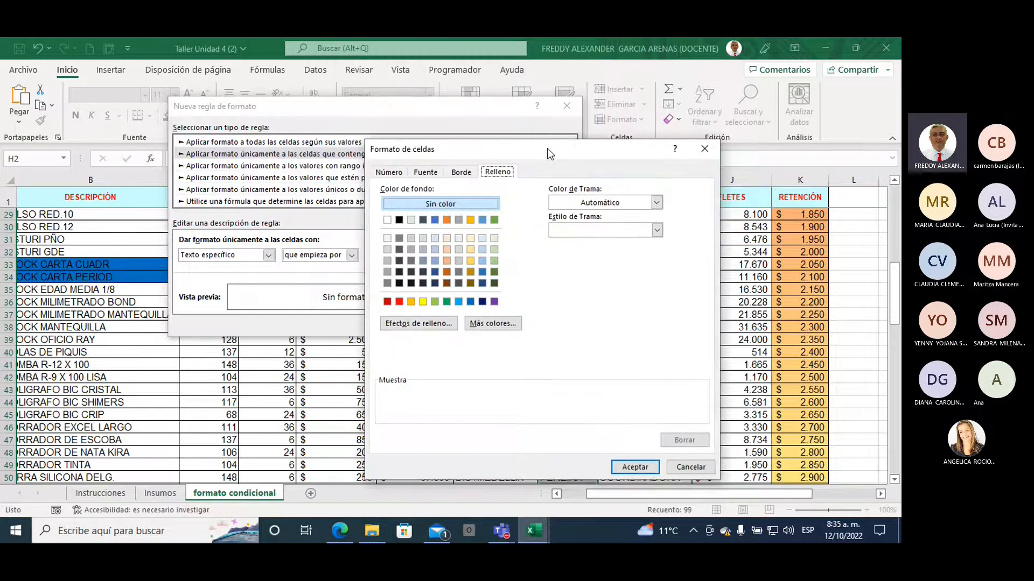
left_click(424, 302)
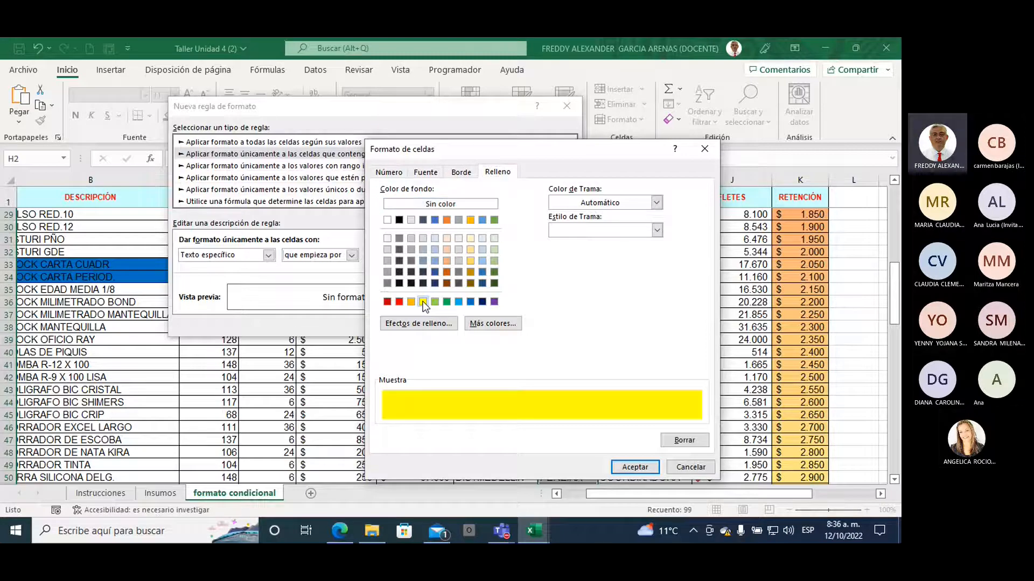
left_click(425, 171)
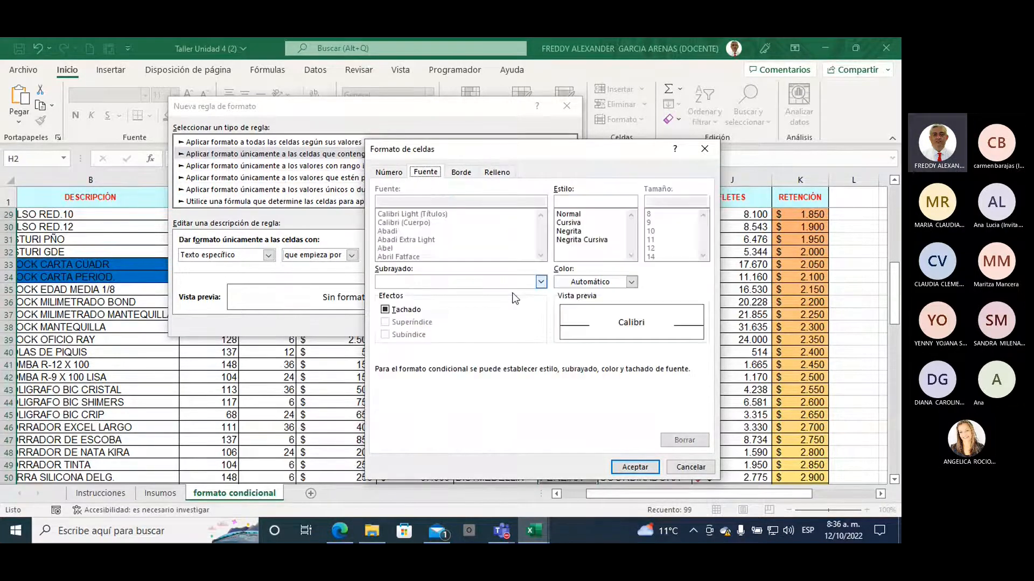
left_click(632, 282)
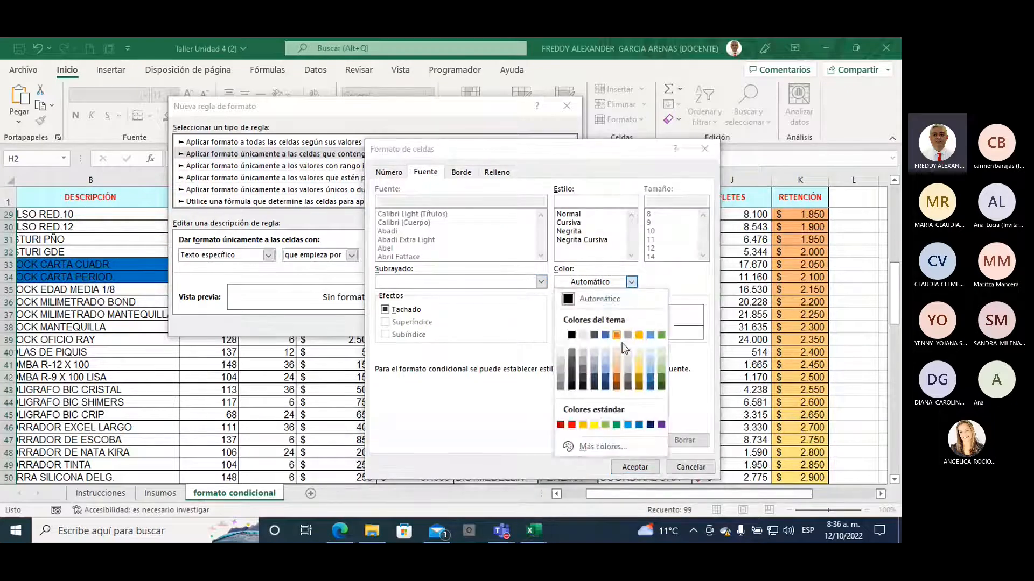
left_click(662, 386)
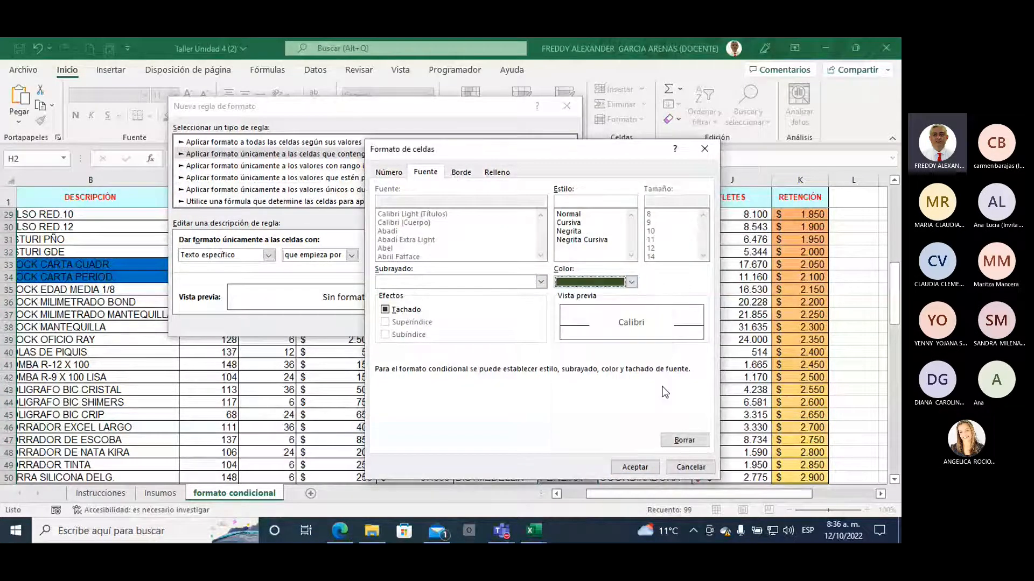
left_click(575, 231)
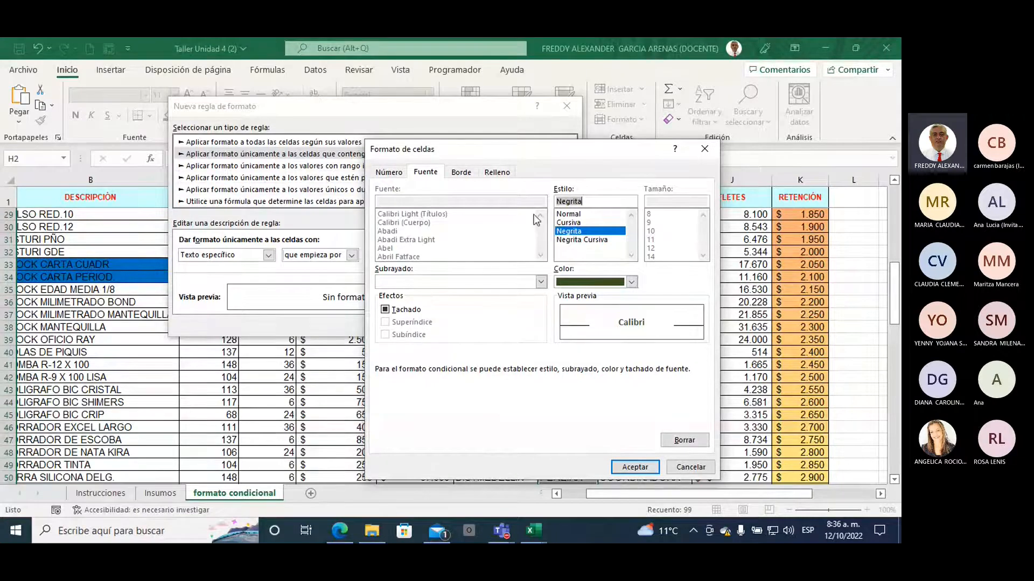
left_click(635, 467)
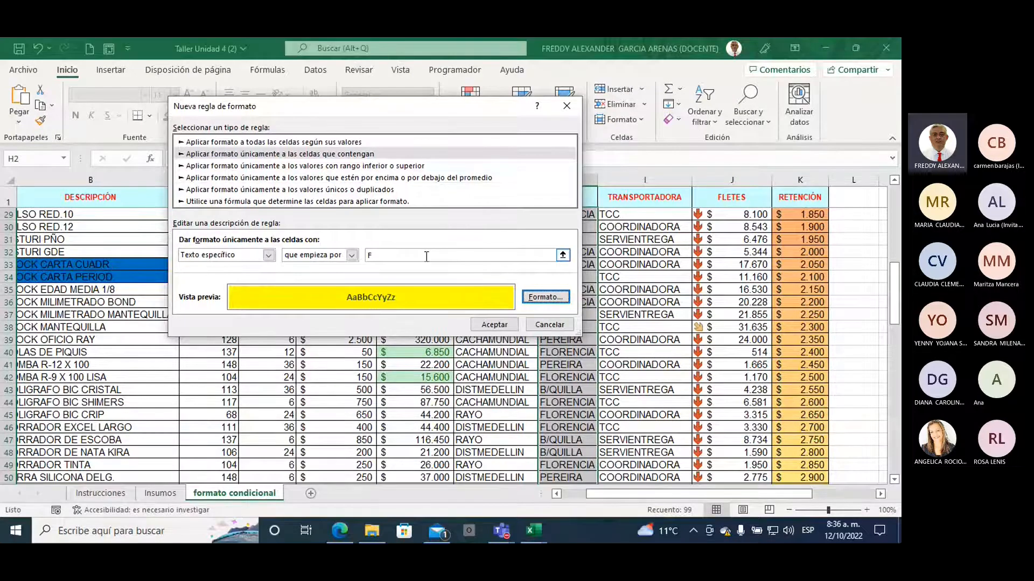
left_click(495, 325)
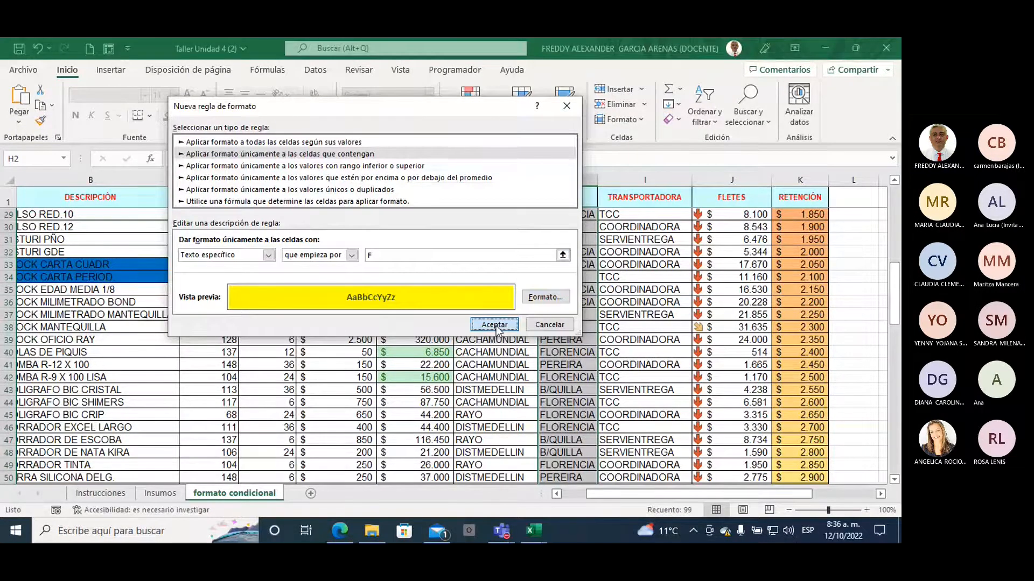
- Examine the highlighting in the CIUDAD ORIGEN column down to row 100 and back up to the first rows
left_click(646, 299)
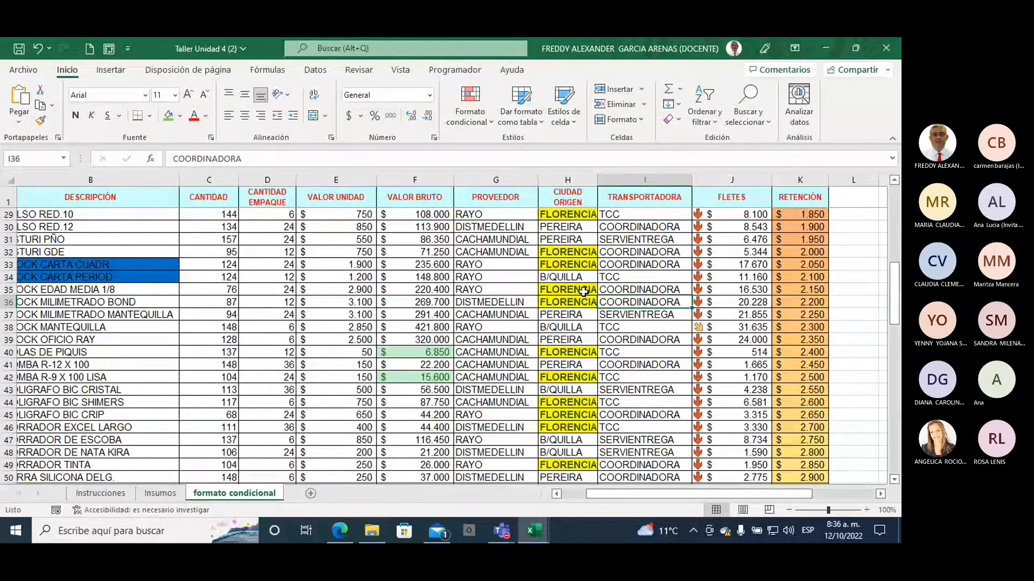
scroll(583, 292, "down", 5)
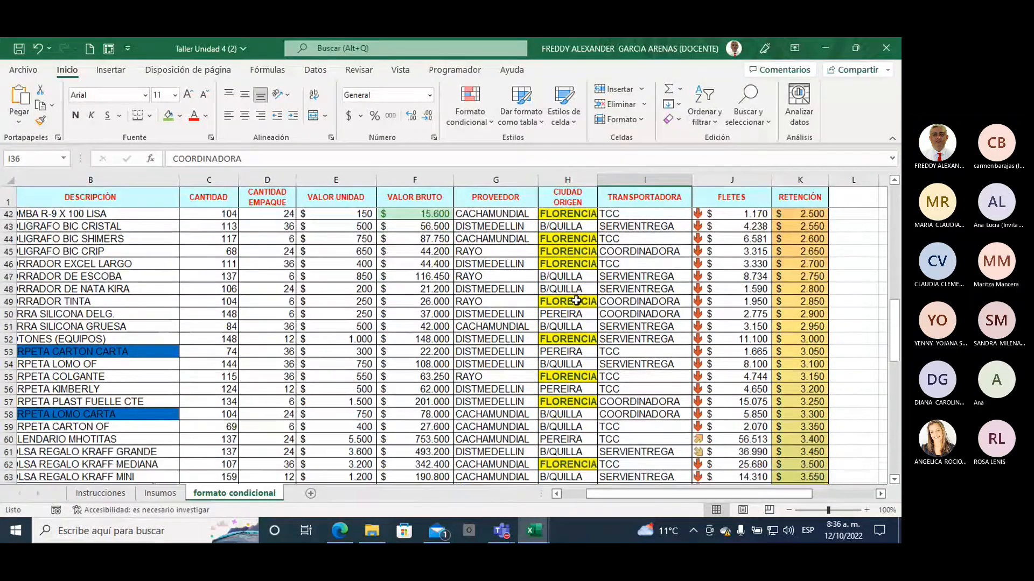
scroll(576, 300, "down", 1)
scroll(576, 301, "down", 5)
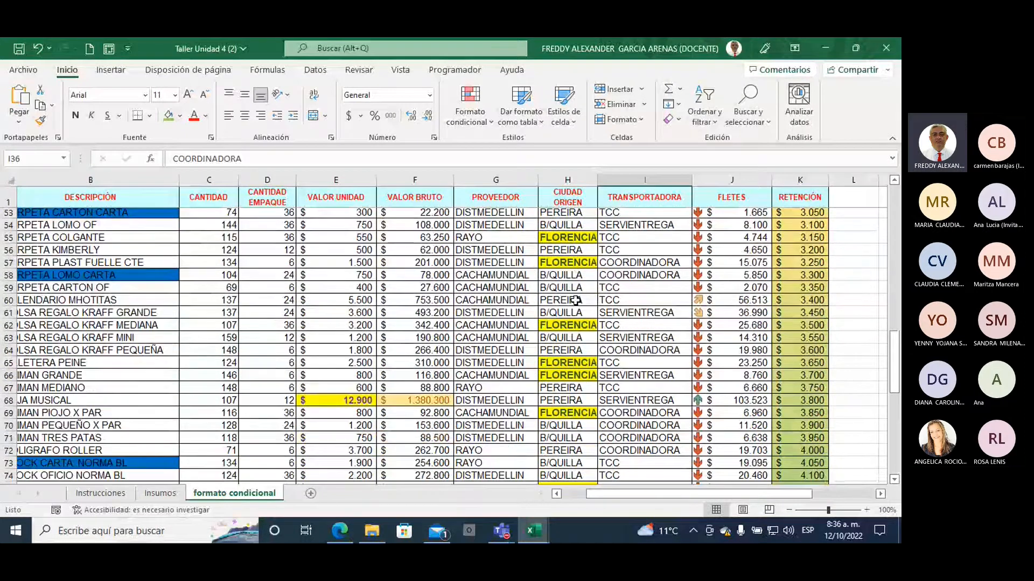
scroll(573, 303, "down", 5)
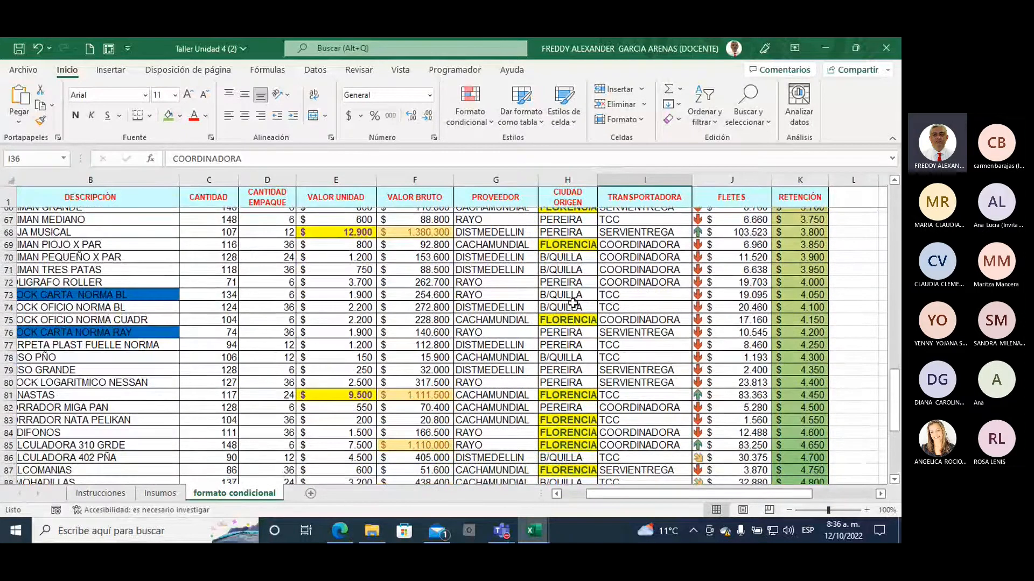
scroll(572, 311, "down", 3)
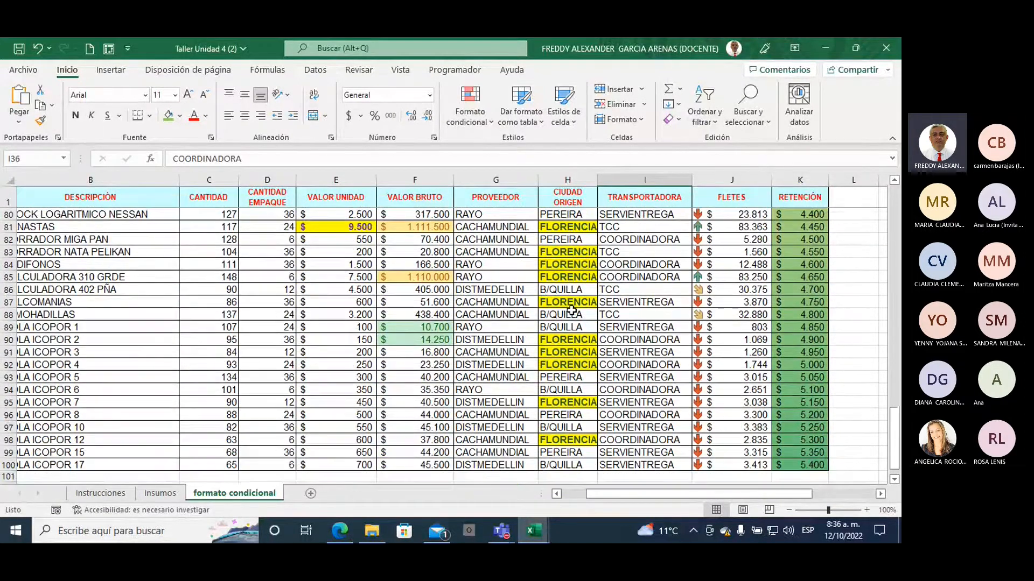
scroll(571, 311, "up", 1)
scroll(572, 310, "up", 2)
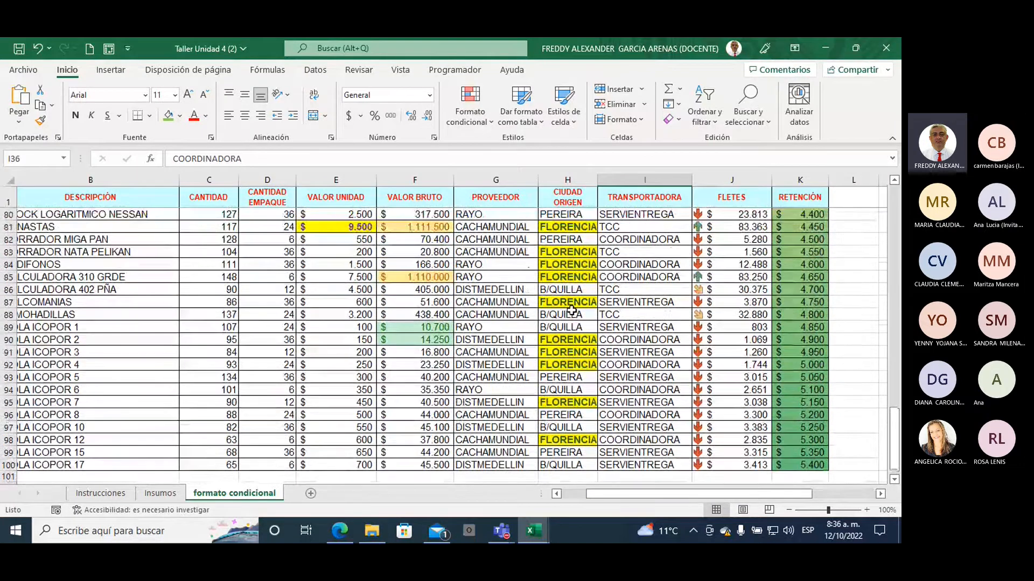
scroll(572, 310, "up", 3)
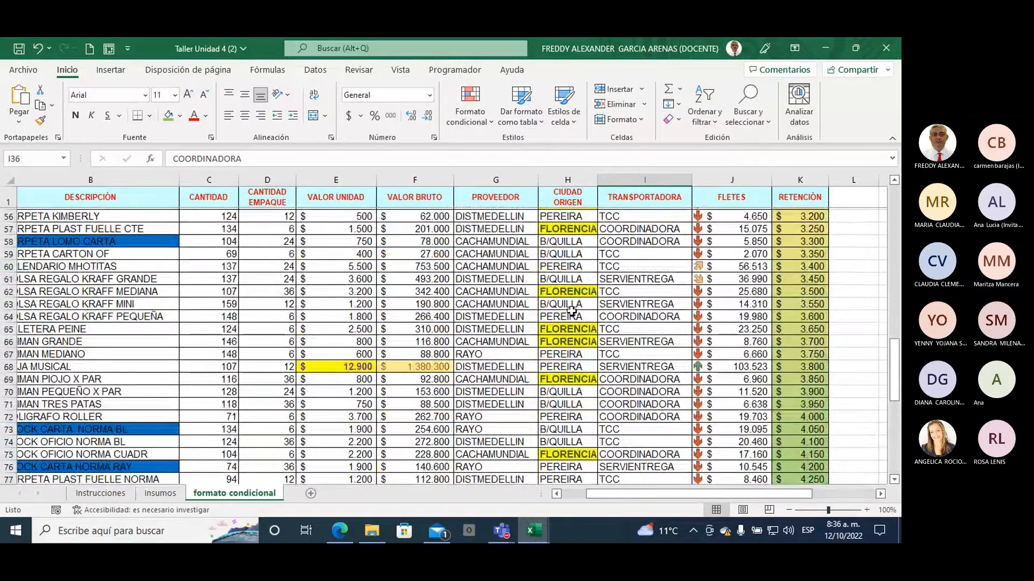
scroll(571, 310, "up", 3)
scroll(571, 311, "up", 3)
scroll(572, 311, "up", 7)
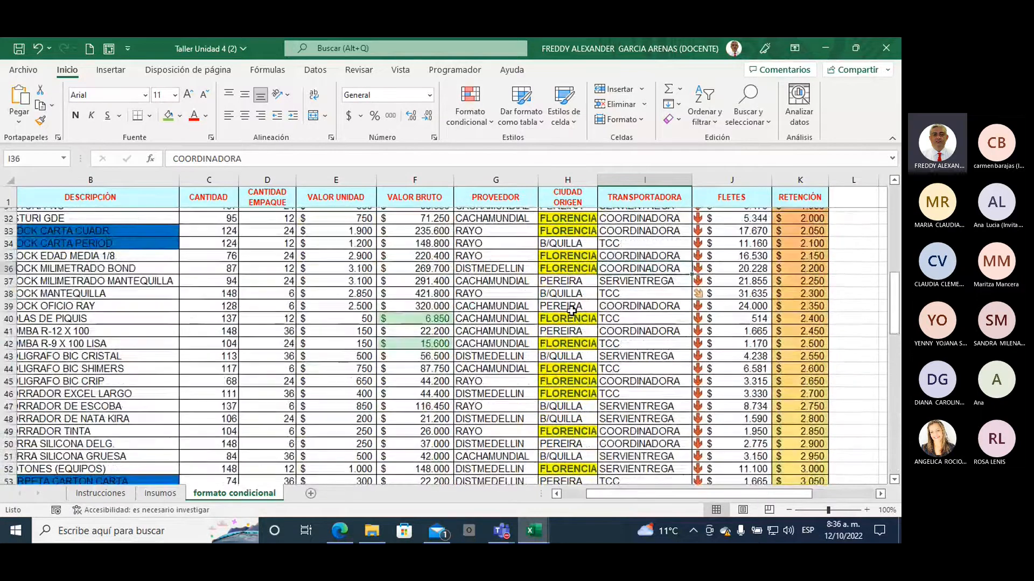
scroll(572, 311, "up", 5)
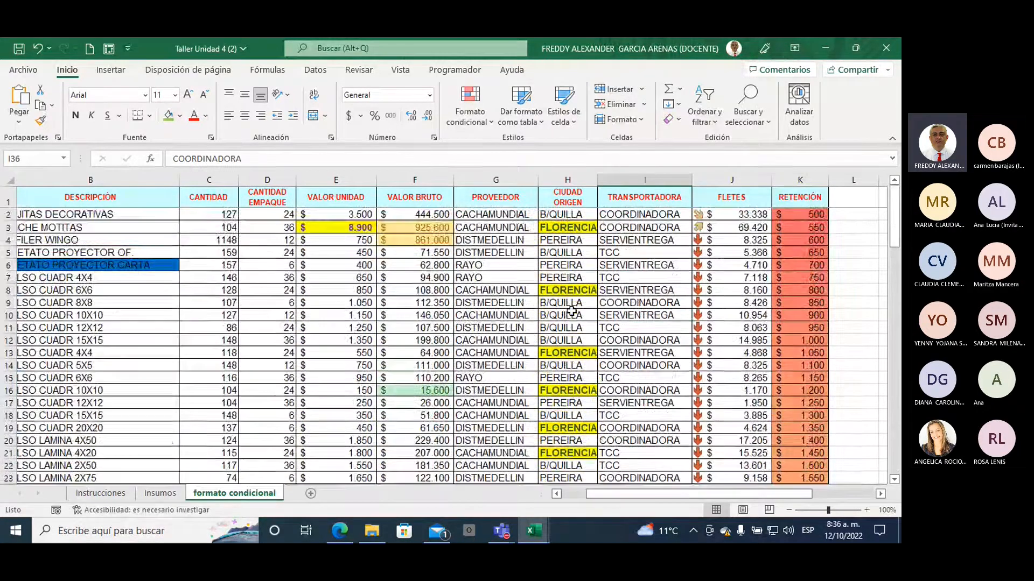
scroll(572, 310, "up", 1)
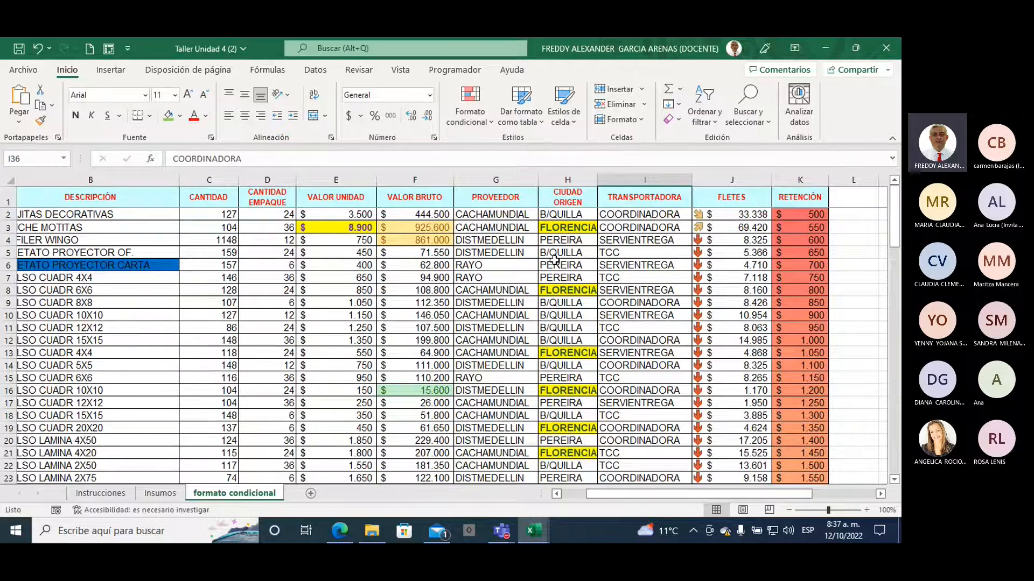
- Open the conditional formatting rules manager and list the rules for Esta hoja
left_click(469, 124)
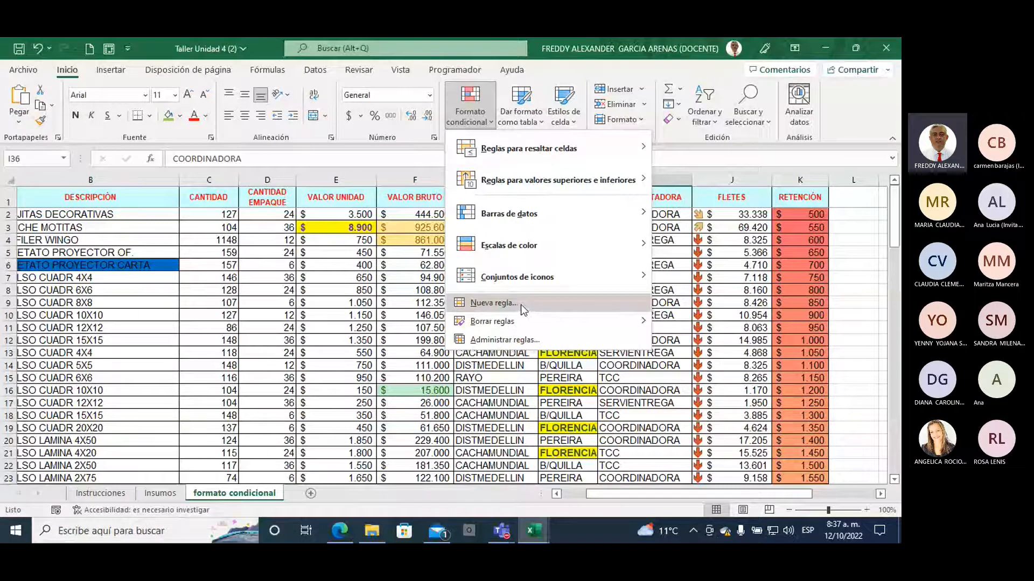
mouse_move(520, 320)
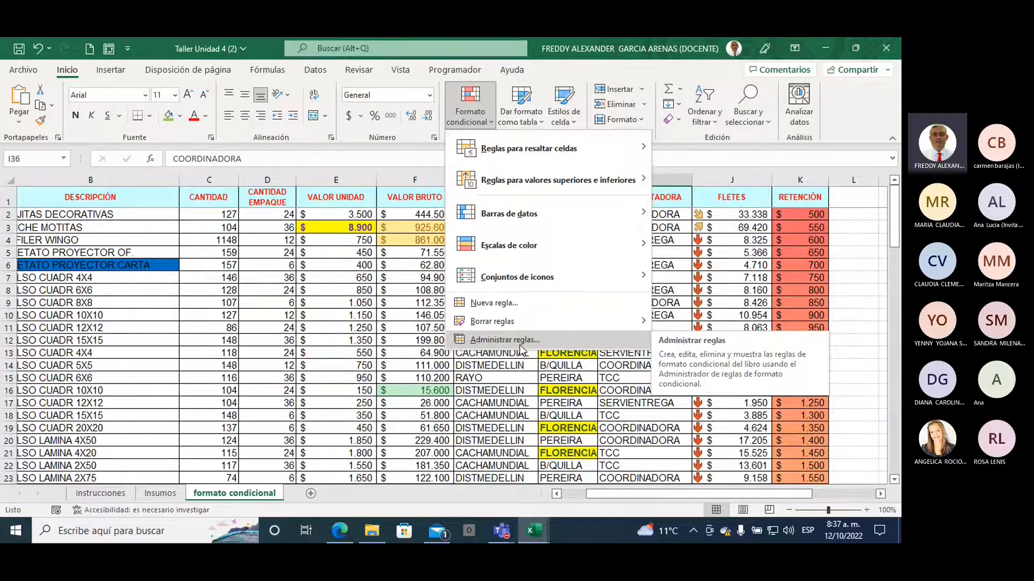
left_click(519, 344)
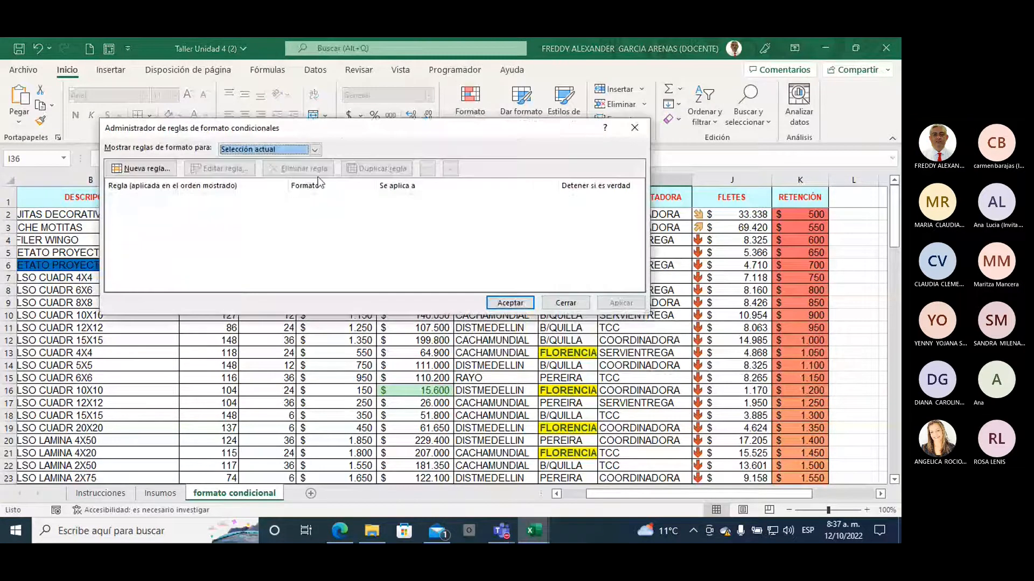
left_click_drag(345, 127, 477, 238)
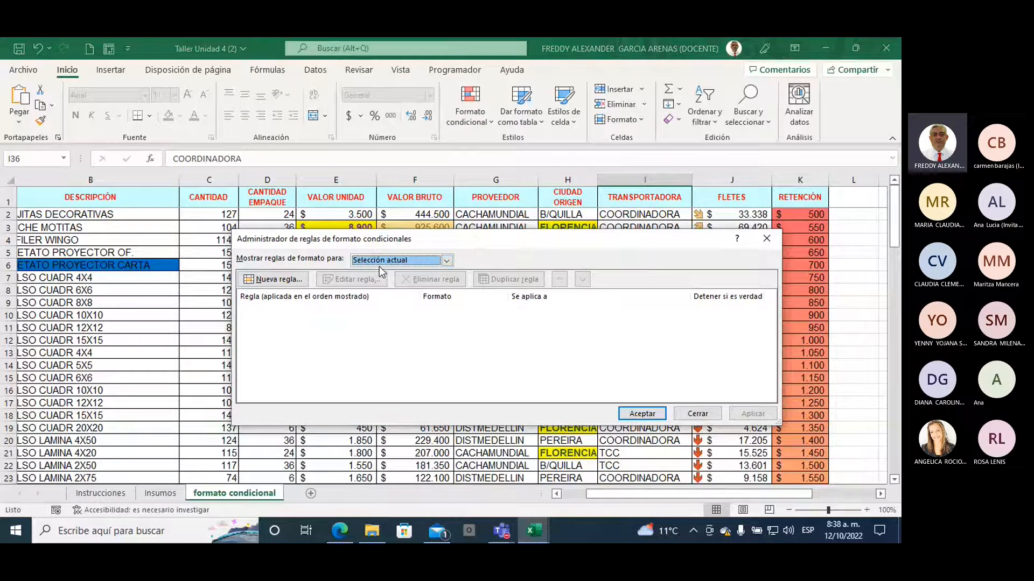
left_click(447, 261)
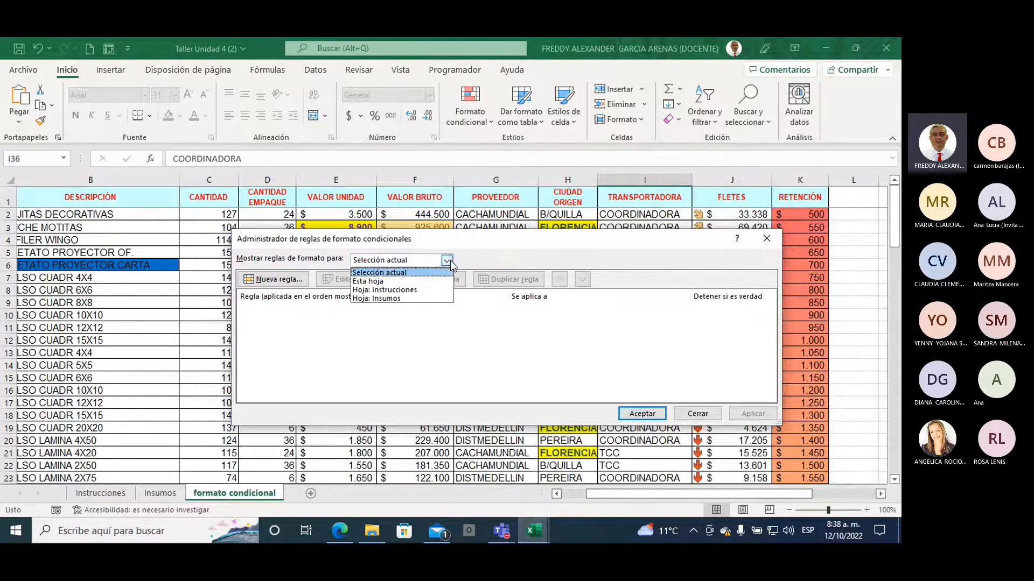
left_click(391, 282)
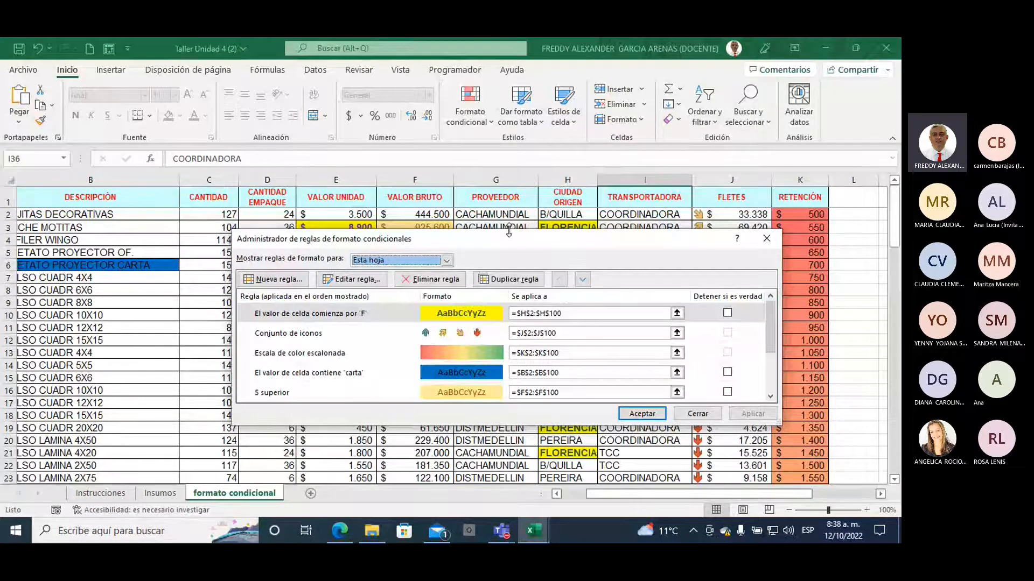
- Enlarge the rules manager to see all rules, and delete the formula rule =SI(B2="PEREIRA";VERDADERO)
left_click_drag(509, 231, 508, 113)
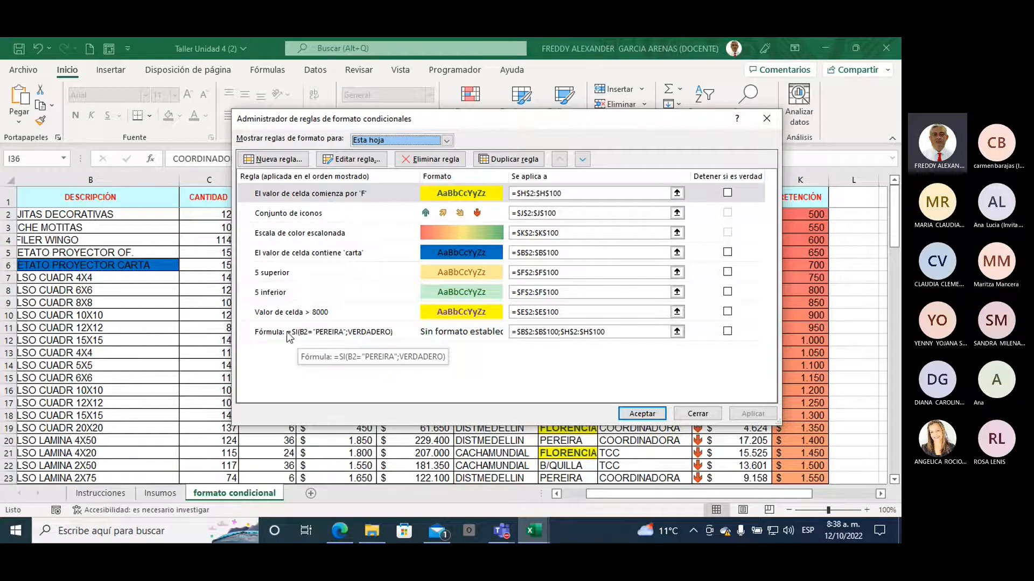
left_click(293, 335)
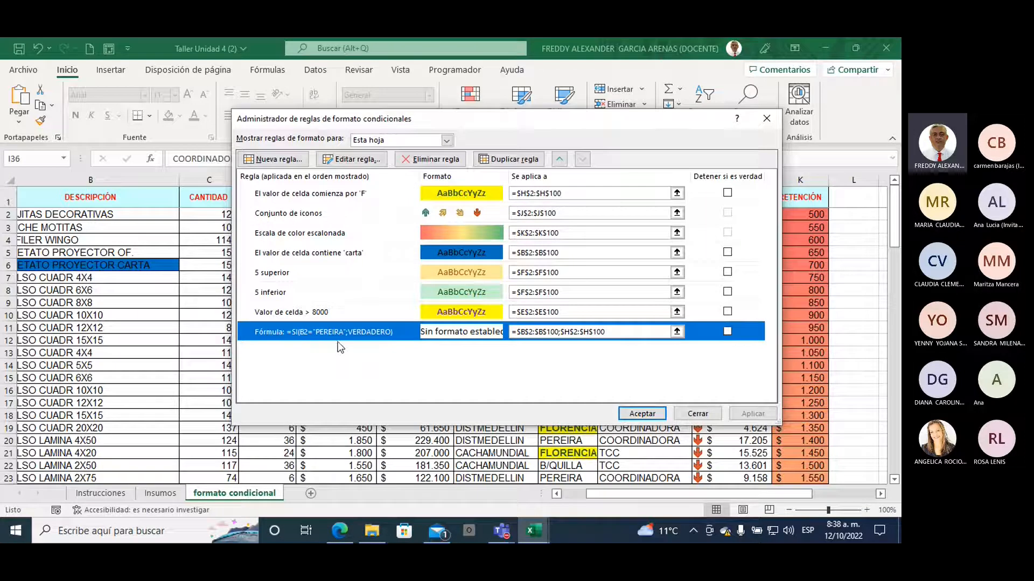
left_click(425, 161)
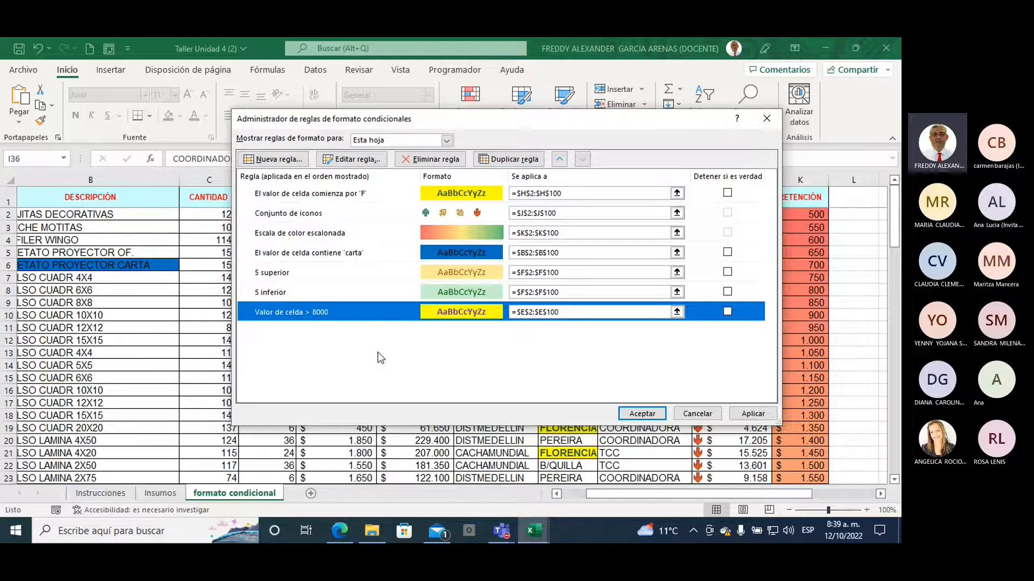
- Open the icon set rule applied to =$J$2:$J$100 for editing
left_click(357, 253)
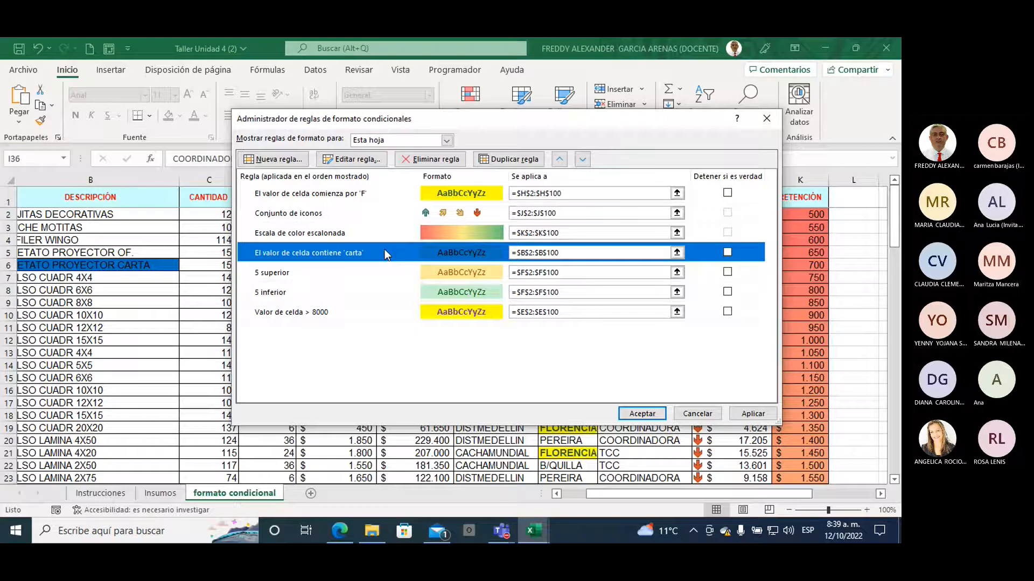
left_click(374, 212)
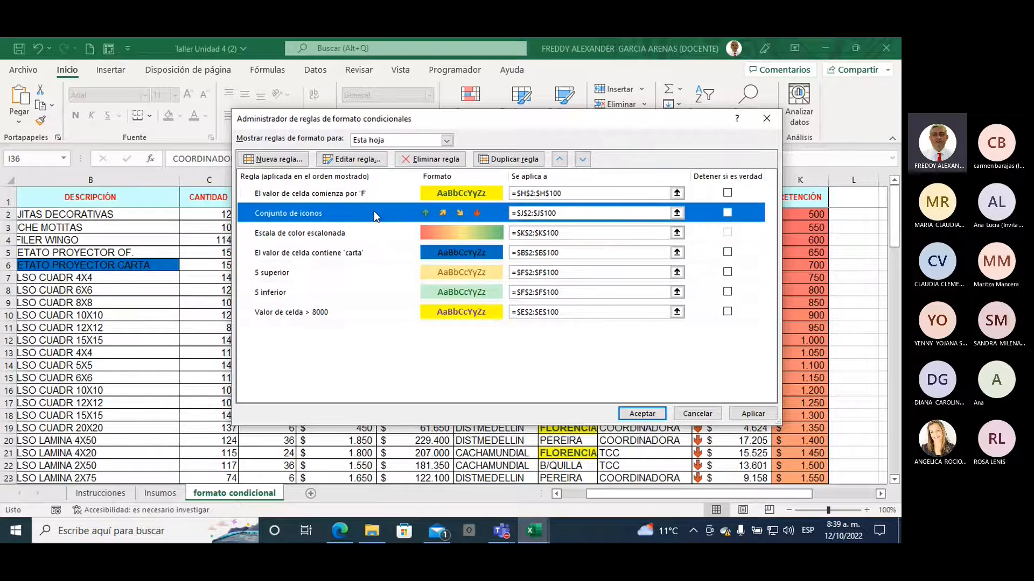
left_click(355, 159)
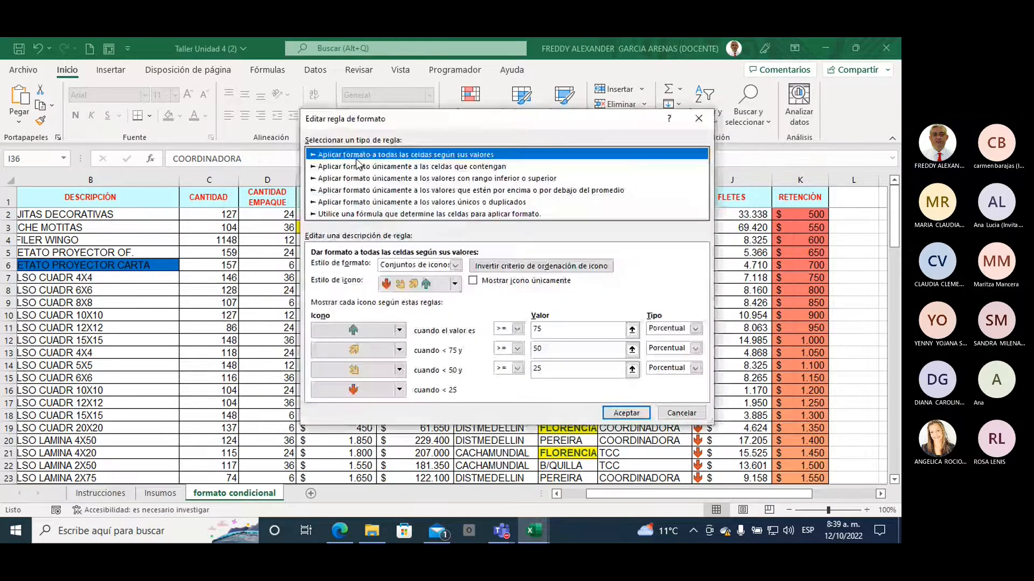
left_click_drag(444, 123, 470, 86)
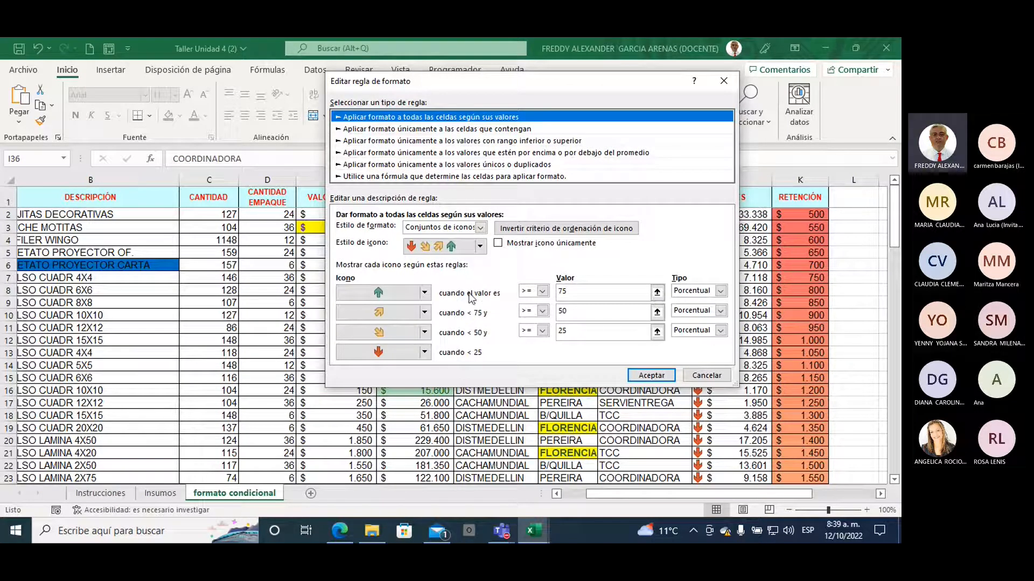
- Mark the icon rule's comparison operators, threshold values and Porcentual type with red on-screen annotations for review
key("ctrl+2")
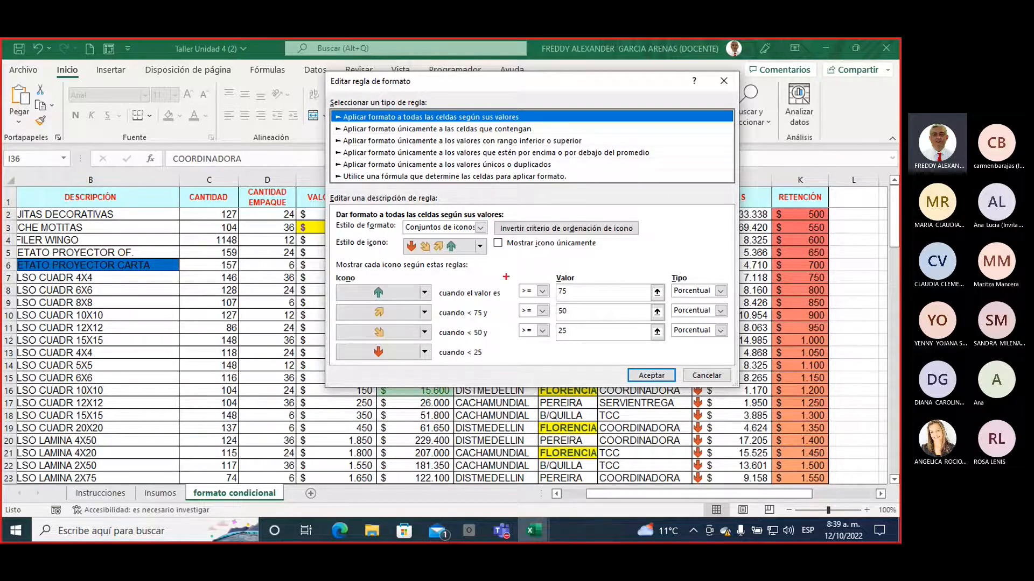
left_click_drag(502, 267, 567, 300)
left_click_drag(656, 238, 680, 281)
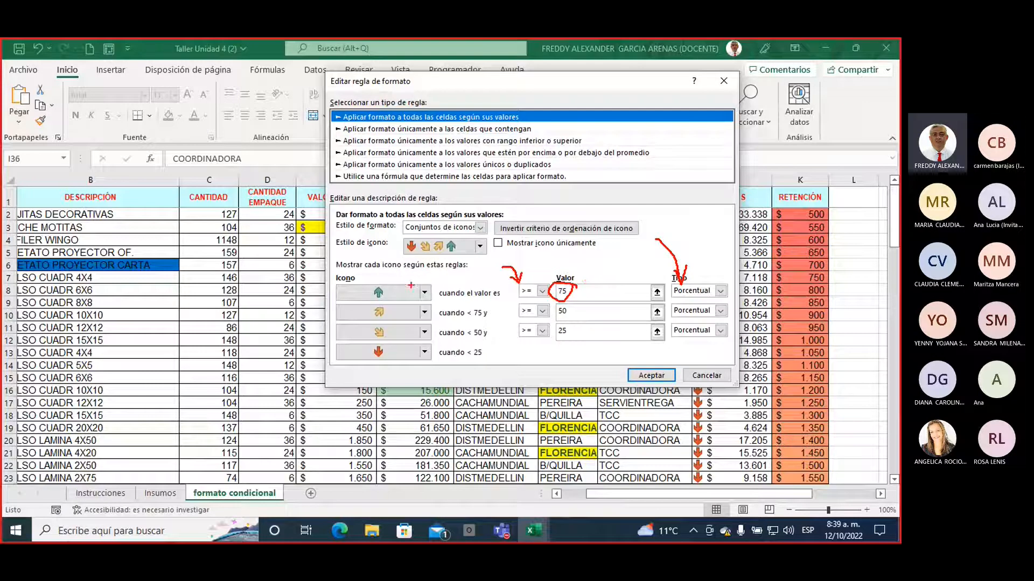
mouse_move(408, 285)
left_mouse_down()
mouse_move(370, 279)
mouse_move(391, 303)
mouse_move(407, 295)
mouse_move(396, 281)
left_mouse_up()
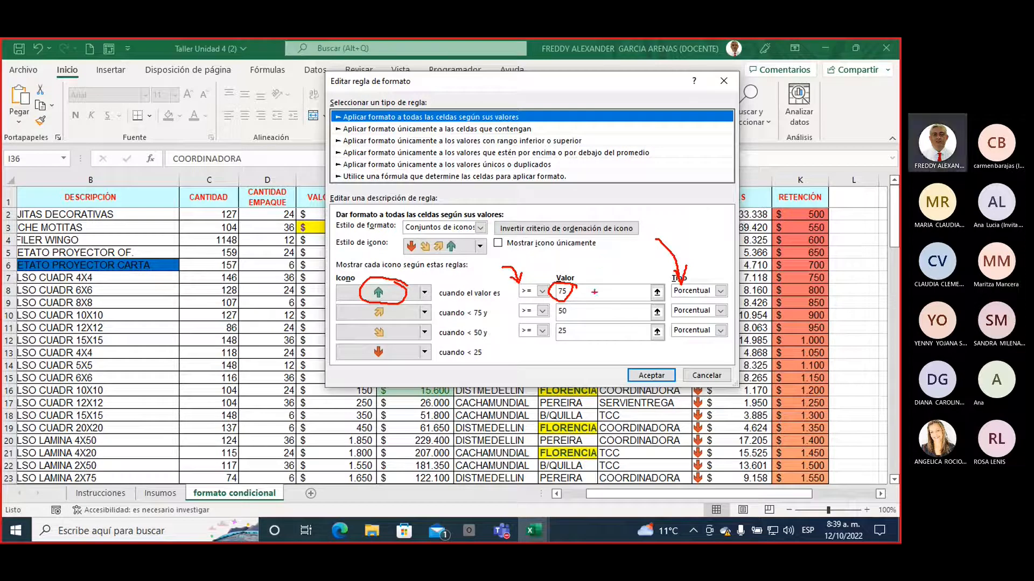
left_click_drag(579, 308, 466, 314)
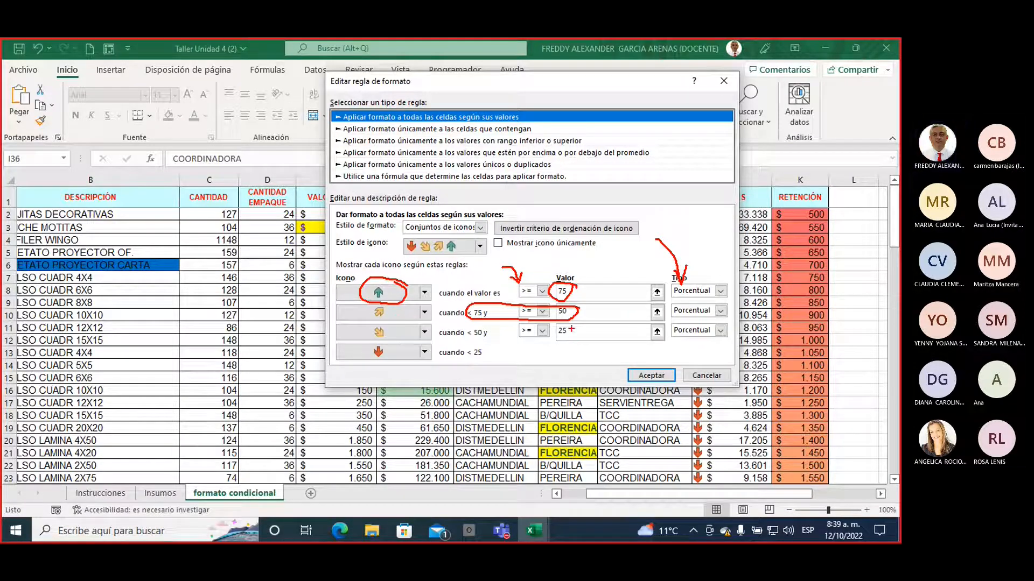
mouse_move(572, 327)
left_mouse_down()
mouse_move(478, 327)
mouse_move(493, 343)
mouse_move(570, 339)
mouse_move(572, 328)
left_mouse_up()
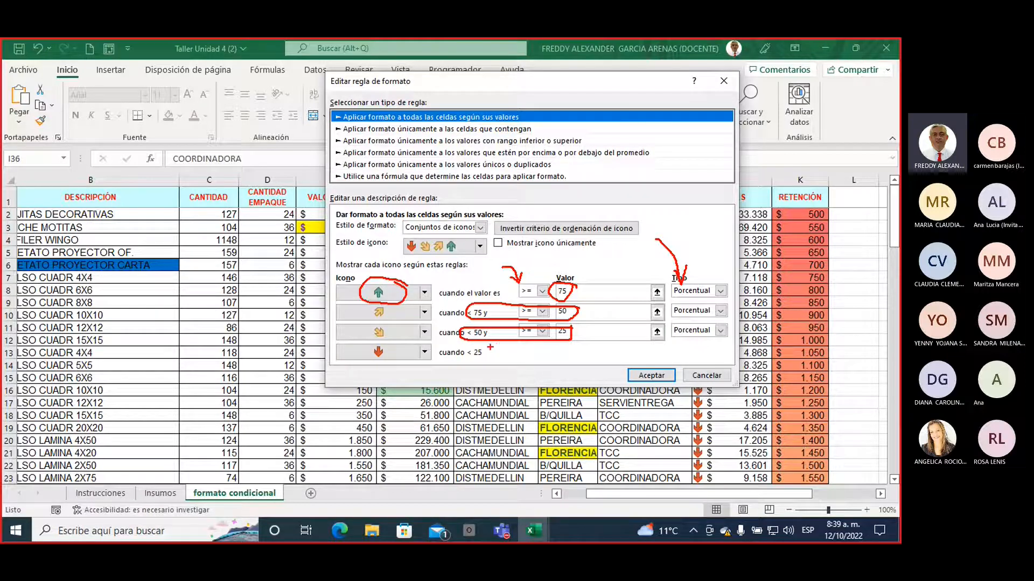
mouse_move(490, 347)
left_mouse_down()
mouse_move(432, 357)
mouse_move(501, 359)
mouse_move(484, 344)
left_mouse_up()
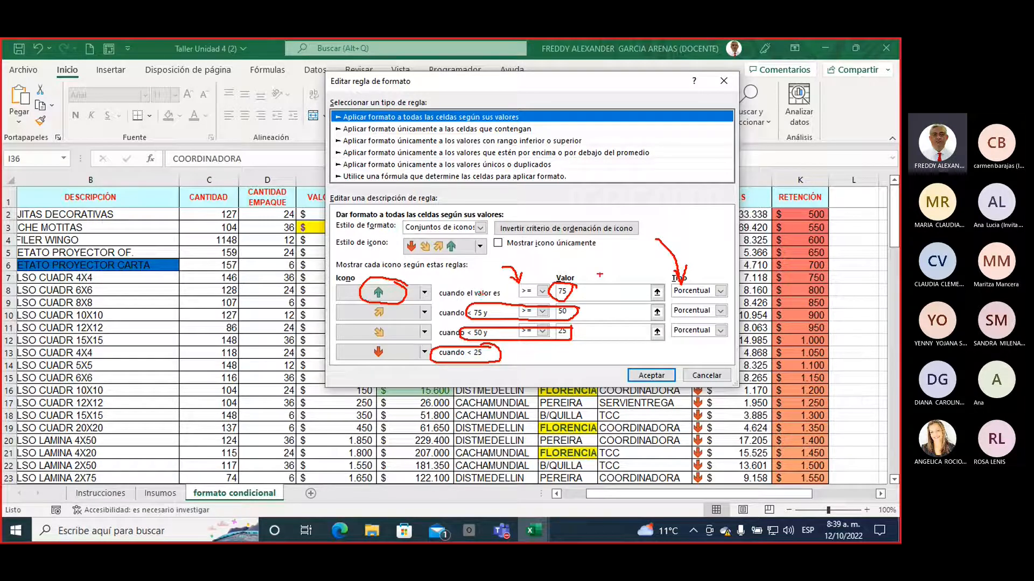
mouse_move(604, 261)
left_mouse_down()
mouse_move(613, 253)
mouse_move(579, 280)
mouse_move(592, 278)
left_mouse_up()
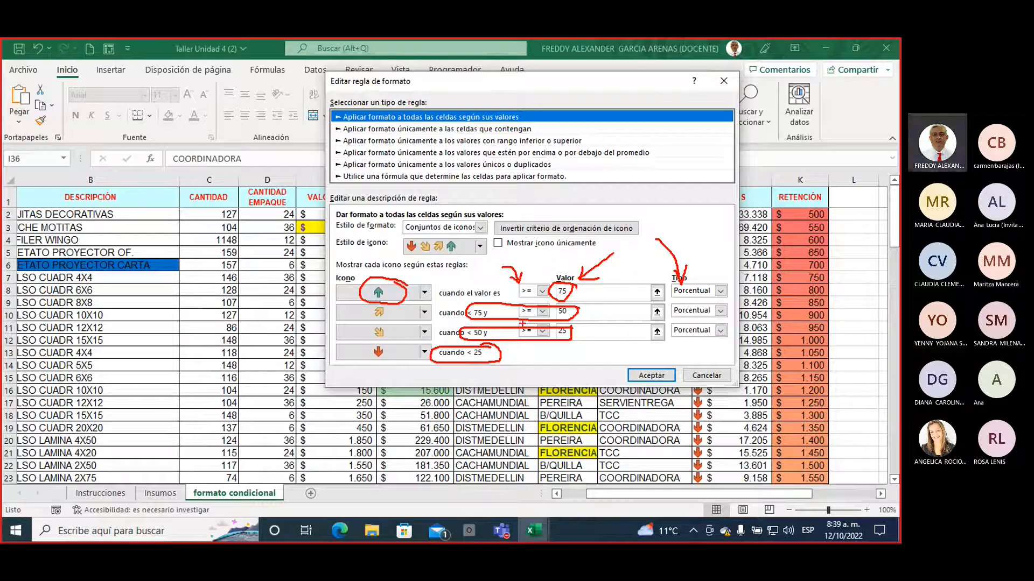
mouse_move(483, 257)
left_mouse_down()
mouse_move(460, 235)
mouse_move(402, 241)
mouse_move(483, 254)
left_mouse_up()
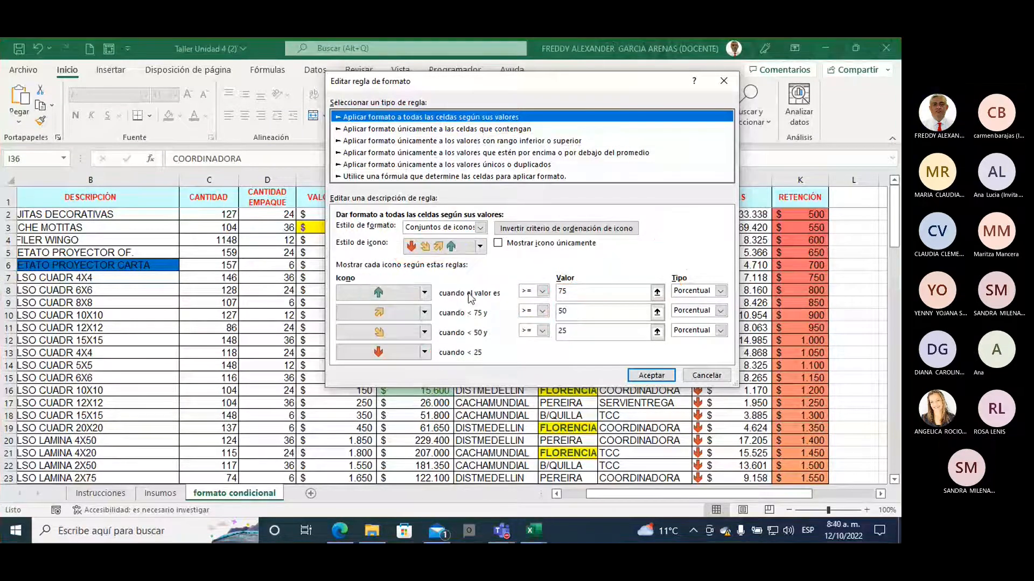
- Change the rule's icon style to the three circled symbols: red cross, yellow exclamation mark and green check
left_click(479, 247)
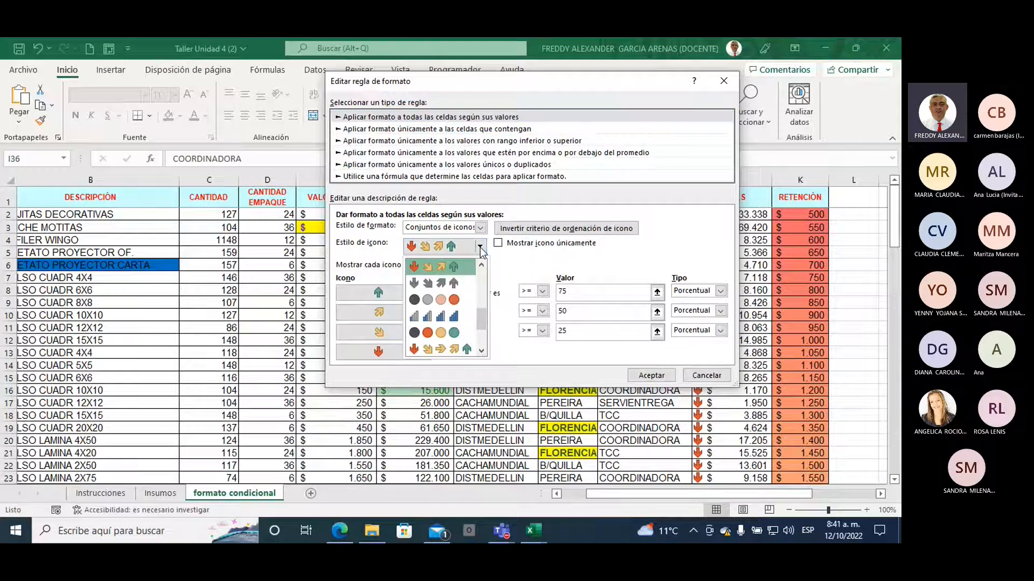
left_click_drag(481, 327, 483, 302)
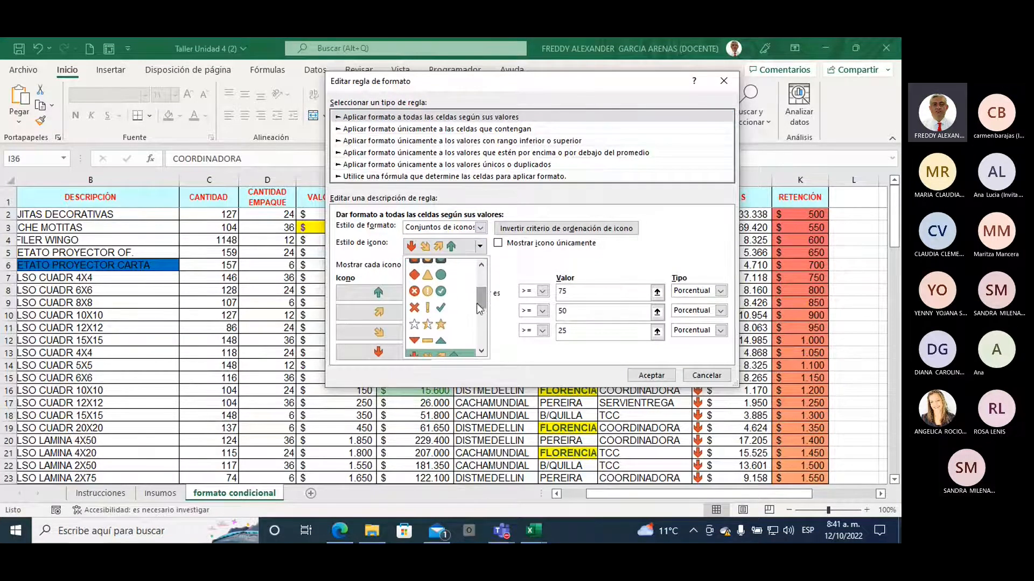
left_click(442, 292)
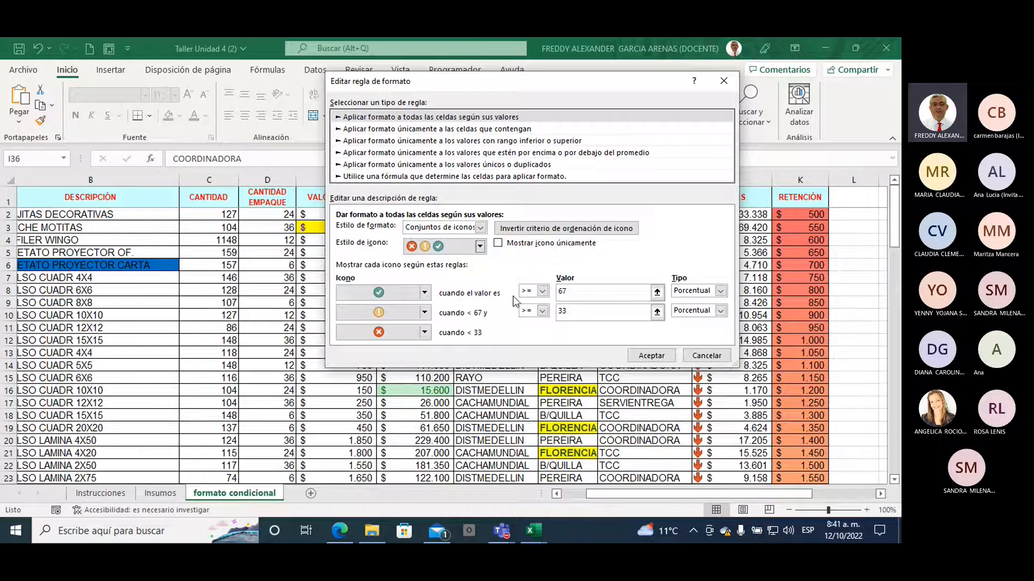
- Set the green check threshold to 60 and the yellow exclamation threshold to 35, and apply the edited rule to the sheet
left_click(572, 293)
key("BackSpace")
type("0")
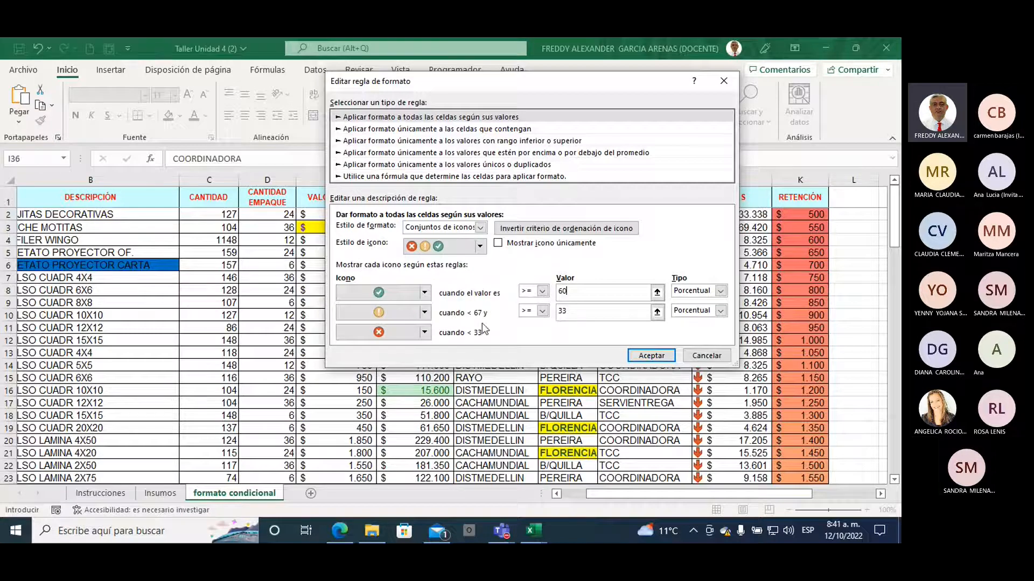
left_click(592, 311)
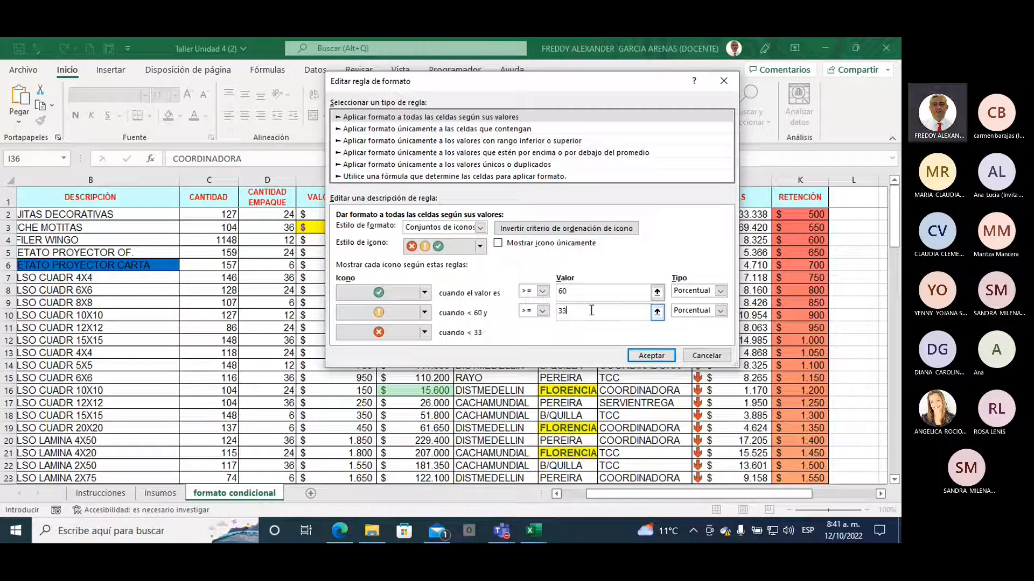
key("BackSpace")
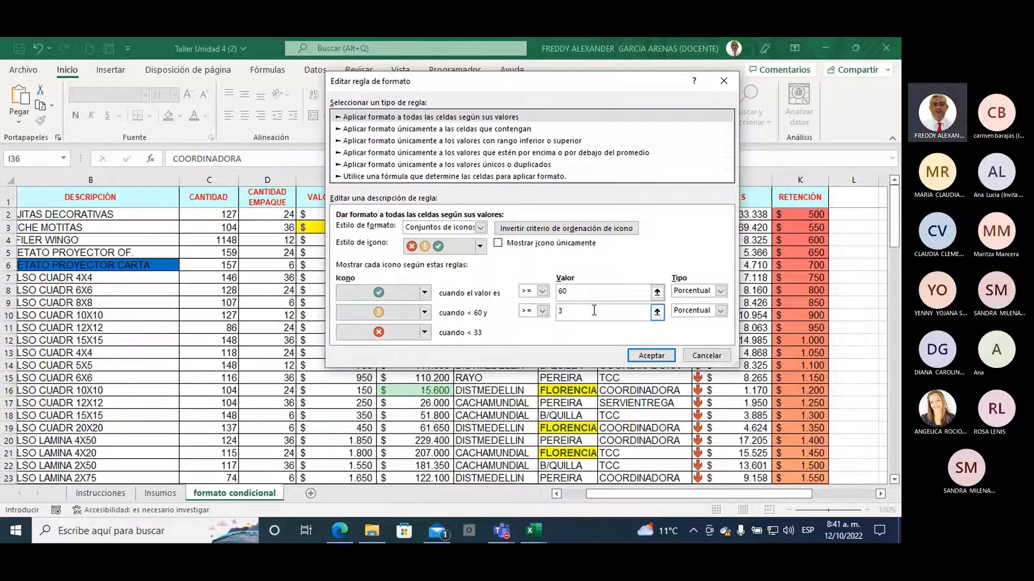
type("5")
left_click_drag(548, 82, 424, 84)
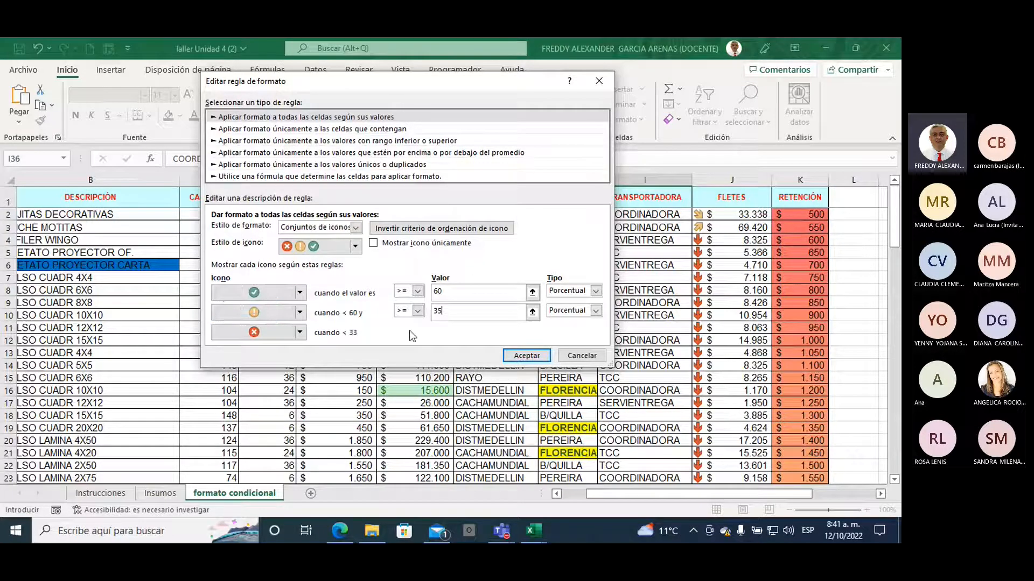
left_click(523, 358)
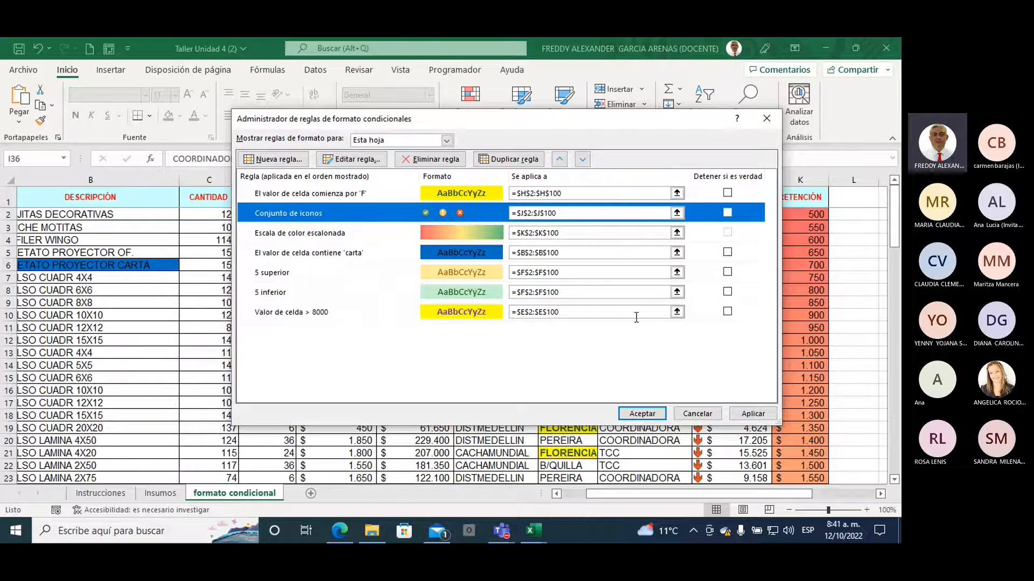
left_click(646, 417)
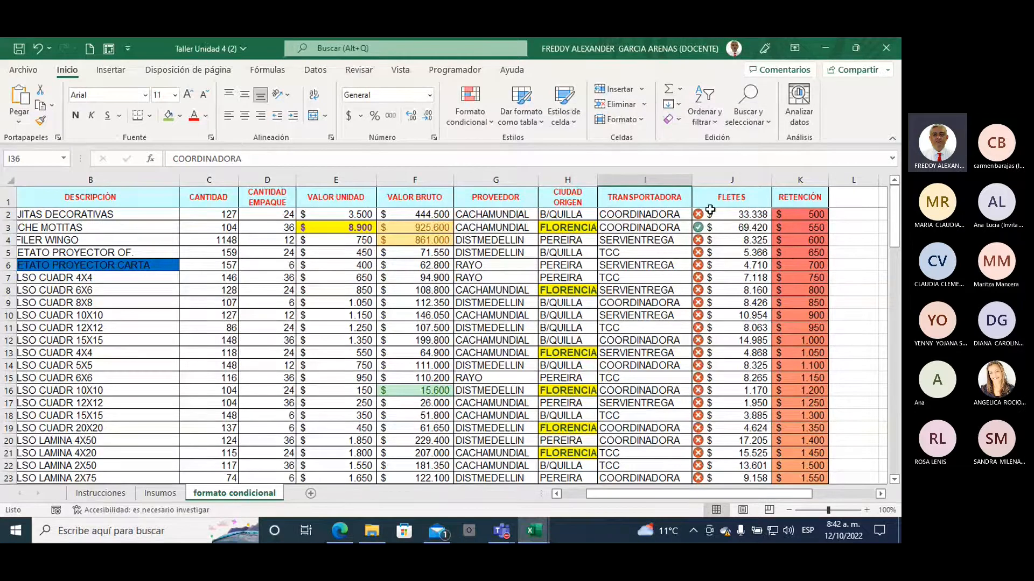
- Examine the icons in the FLETES column down to row 100, checking the cells with check and exclamation symbols
left_click(726, 180)
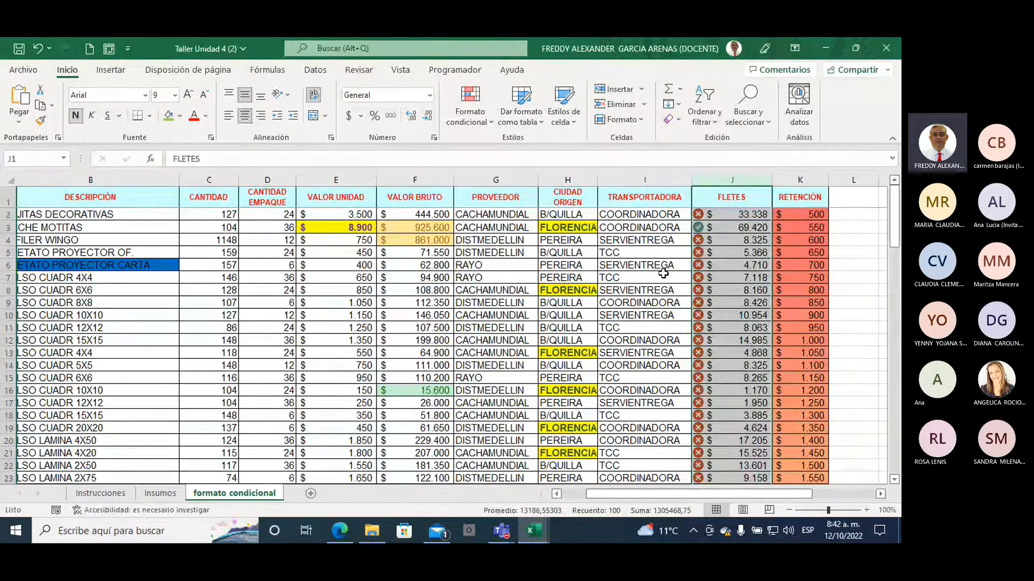
left_click(726, 226)
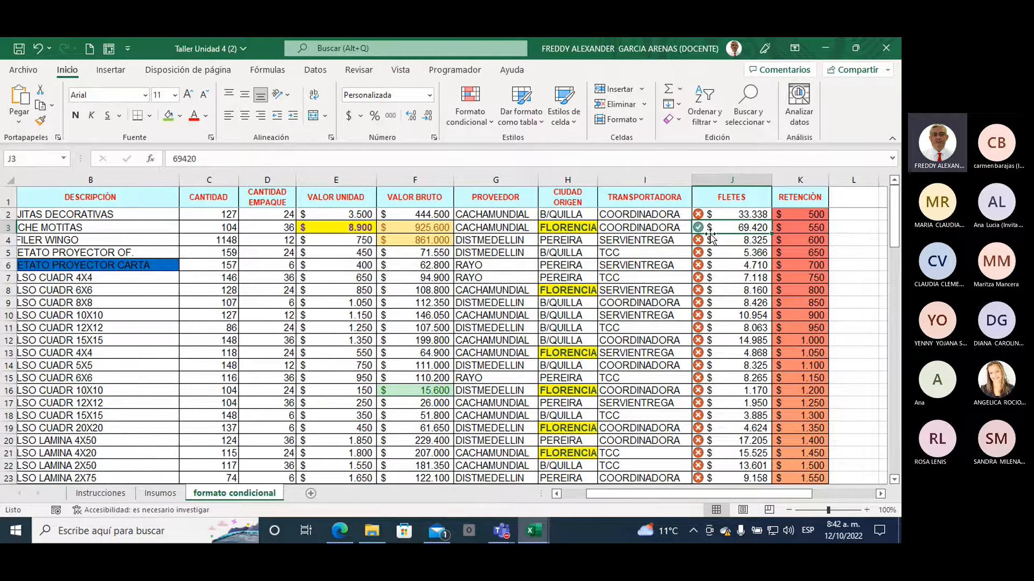
scroll(711, 275, "down", 2)
scroll(711, 274, "down", 8)
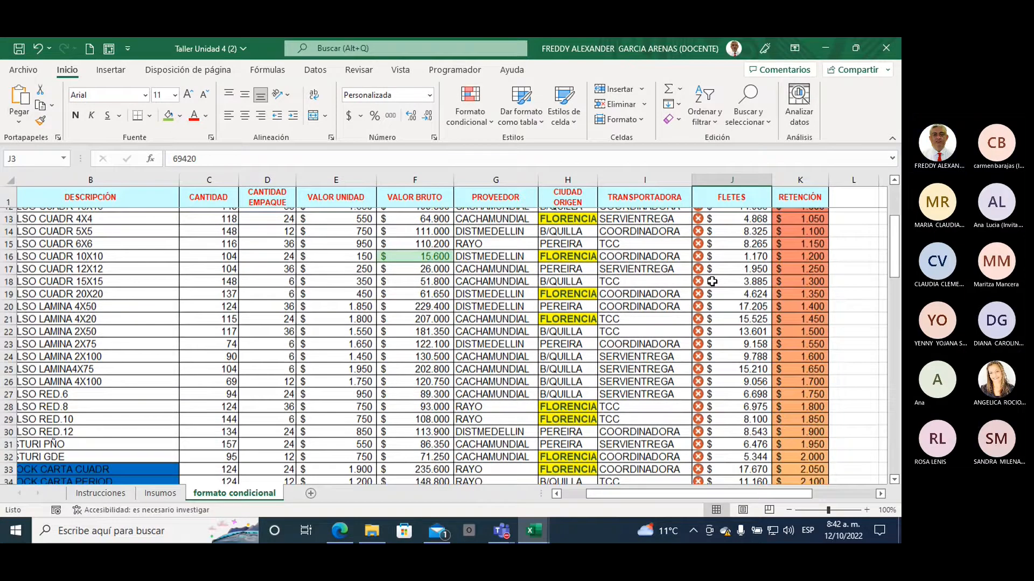
scroll(711, 285, "down", 7)
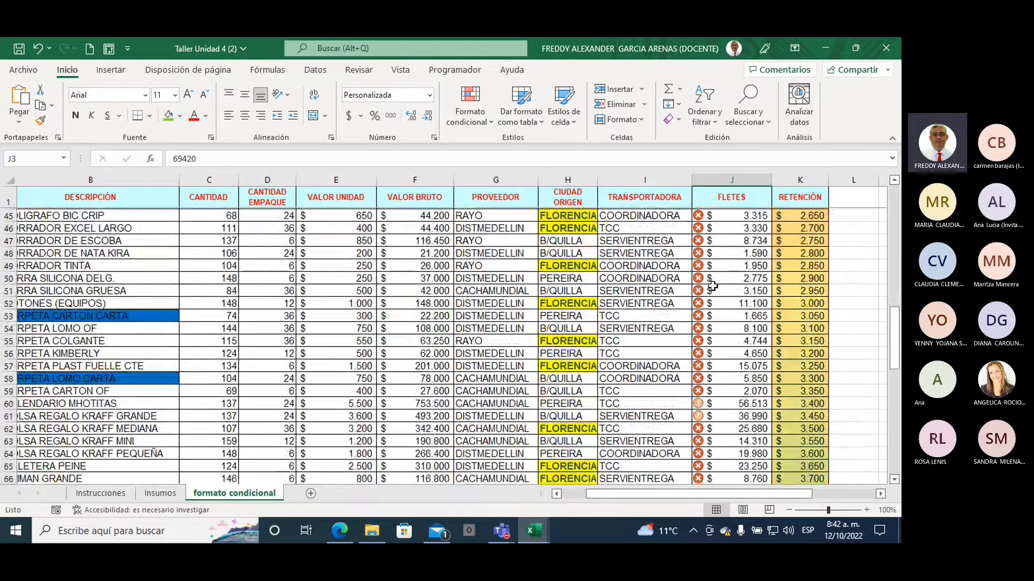
left_click_drag(728, 302, 727, 315)
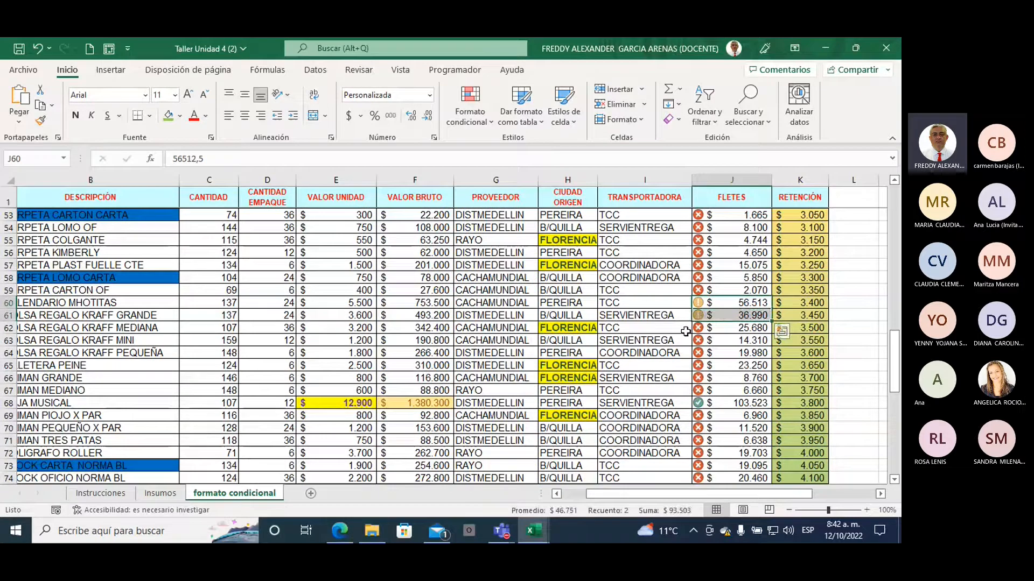
scroll(690, 351, "down", 4)
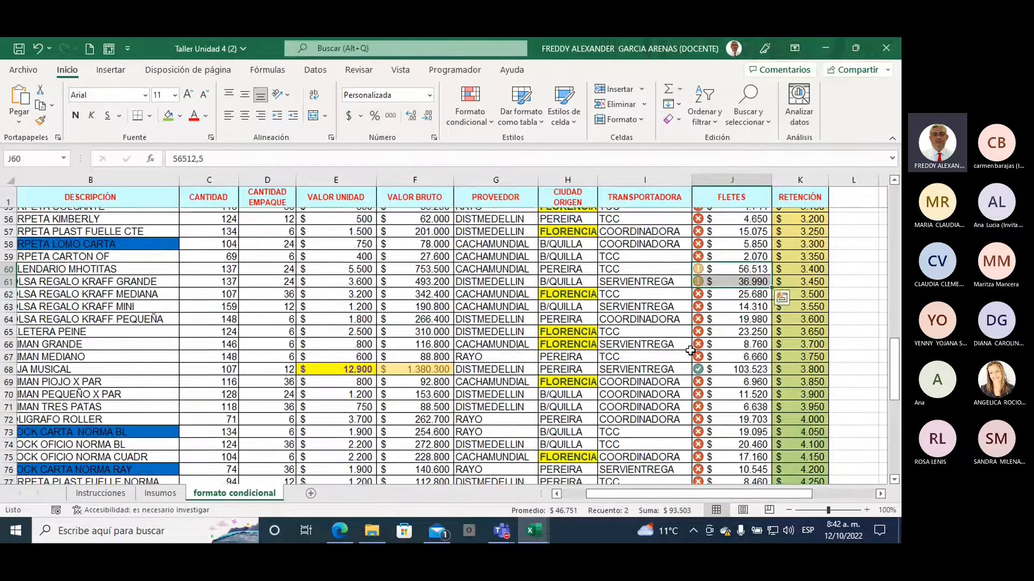
left_click(726, 236)
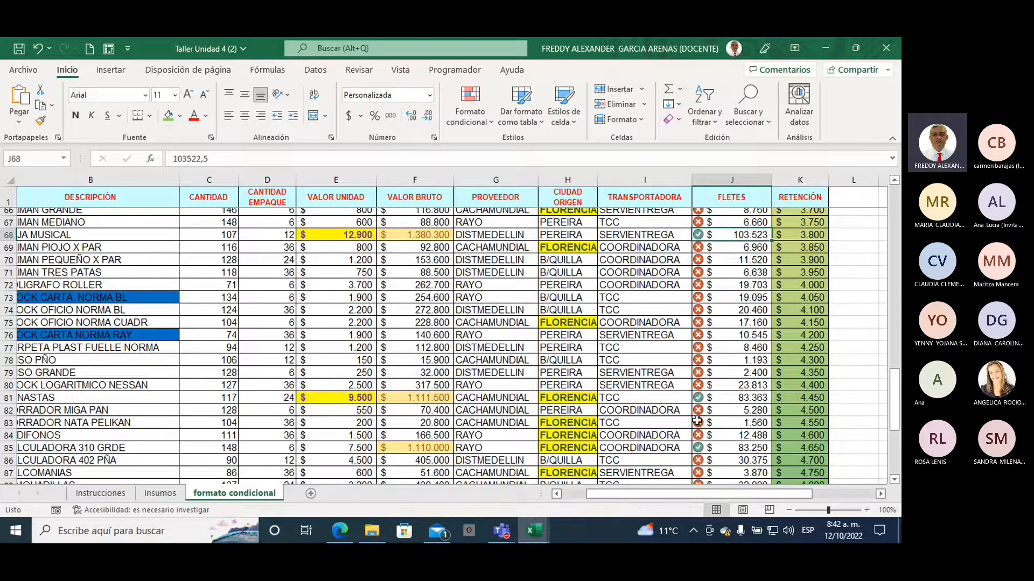
left_click(718, 398)
scroll(722, 386, "down", 3)
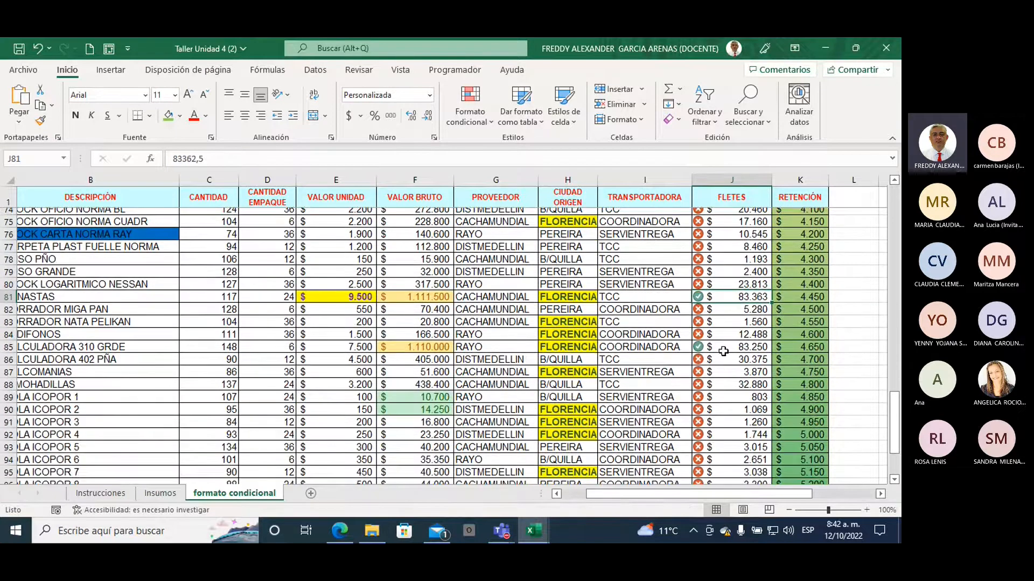
left_click(722, 349)
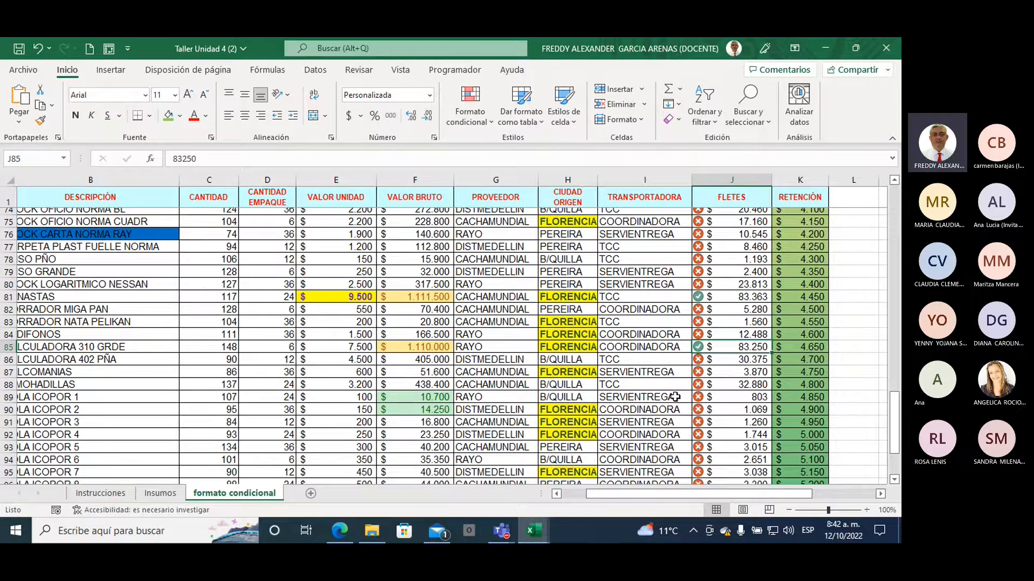
scroll(675, 398, "down", 2)
scroll(675, 398, "down", 3)
scroll(676, 398, "up", 3)
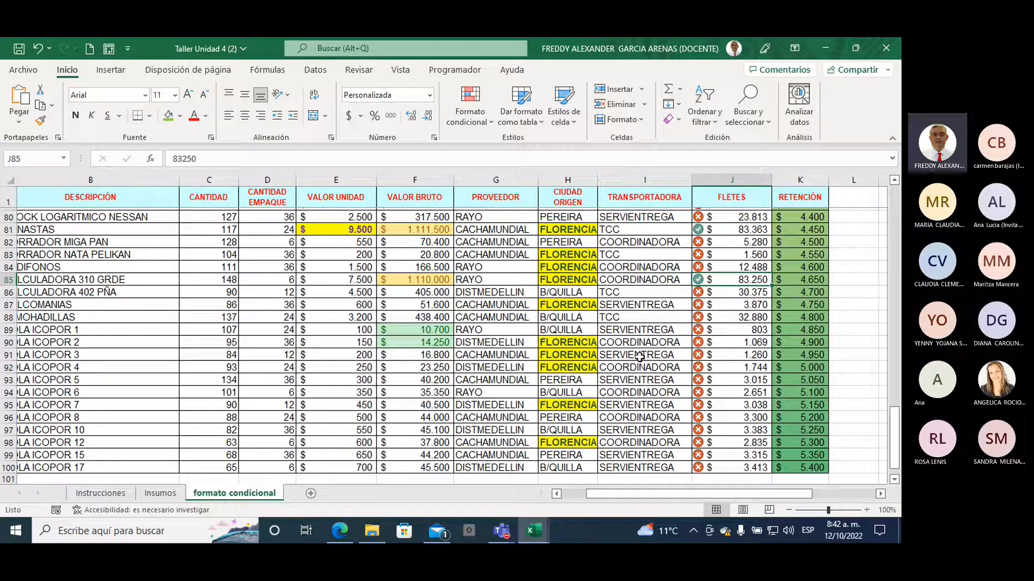
- Open the conditional formatting rules manager for the selected FLETES cell
left_click(470, 119)
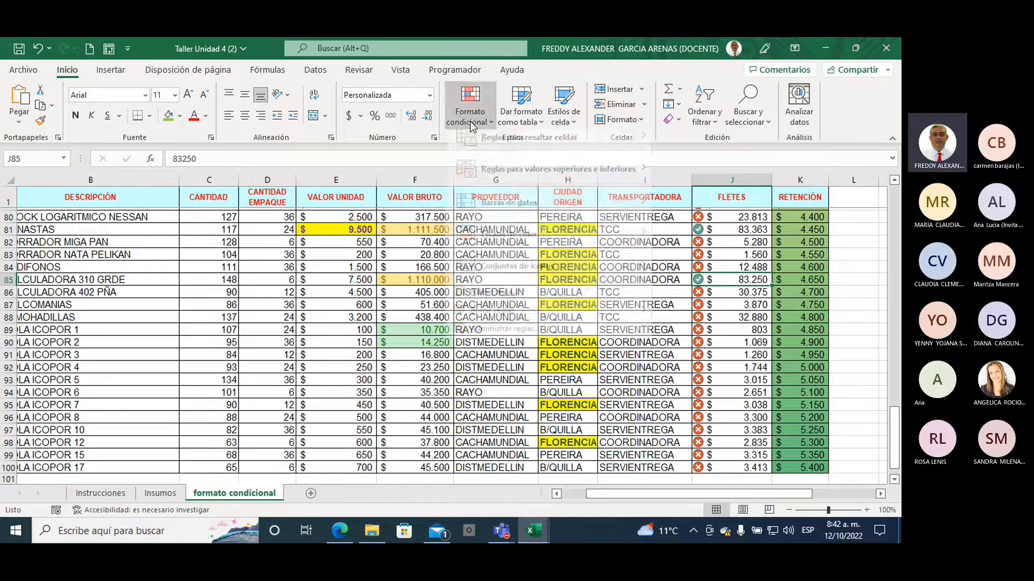
mouse_move(515, 159)
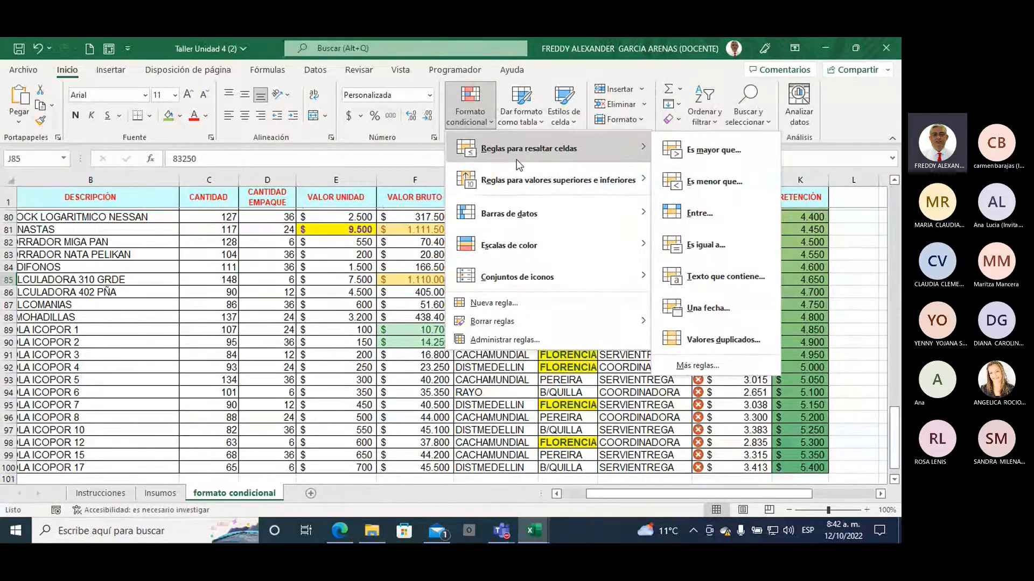
left_click(518, 339)
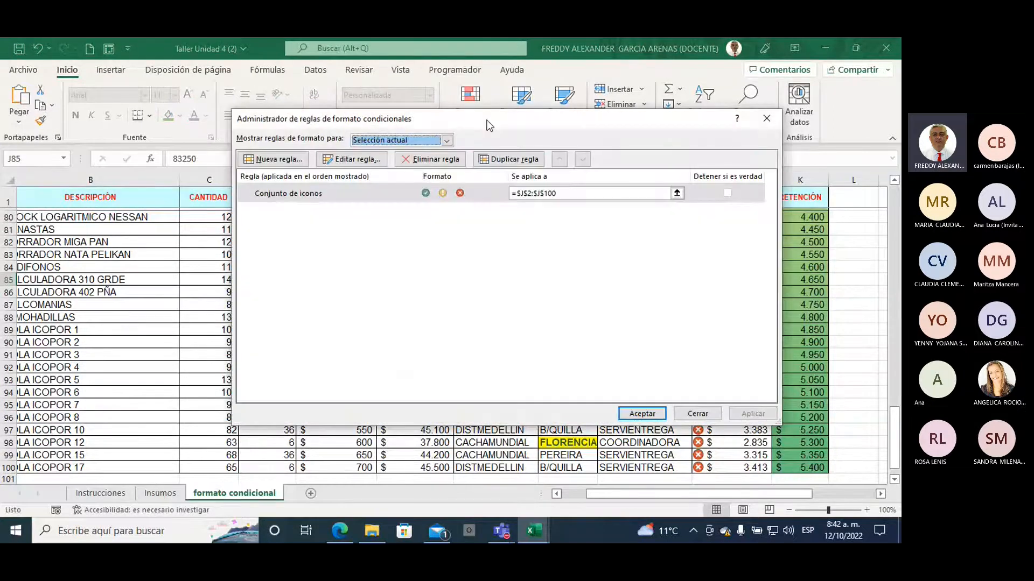
left_click_drag(479, 145, 476, 157)
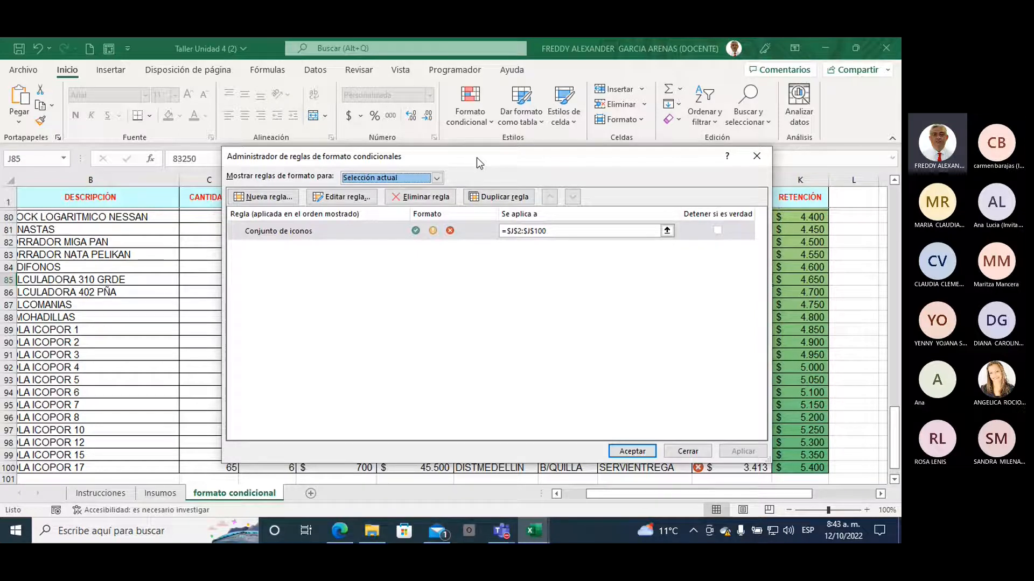
- Close the conditional formatting rules manager and look over the formatted table from the CÓDIGO column across
left_click(679, 450)
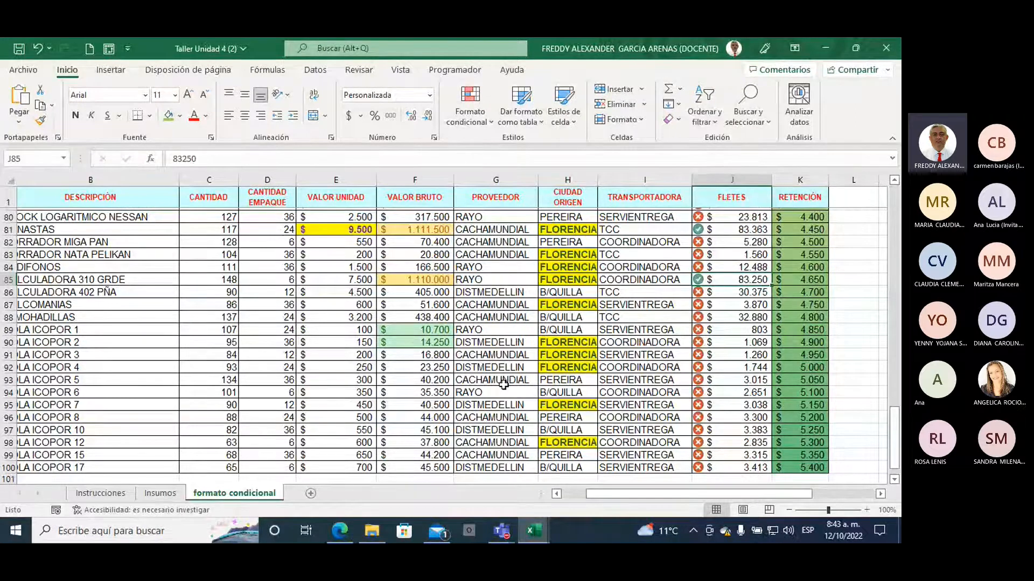
left_click_drag(598, 495, 538, 494)
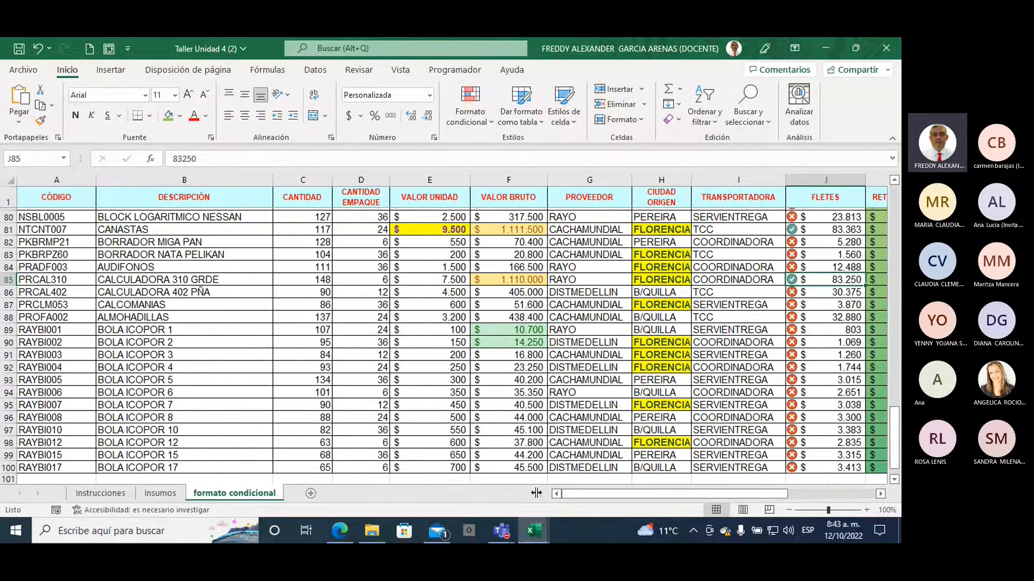
scroll(243, 336, "up", 5)
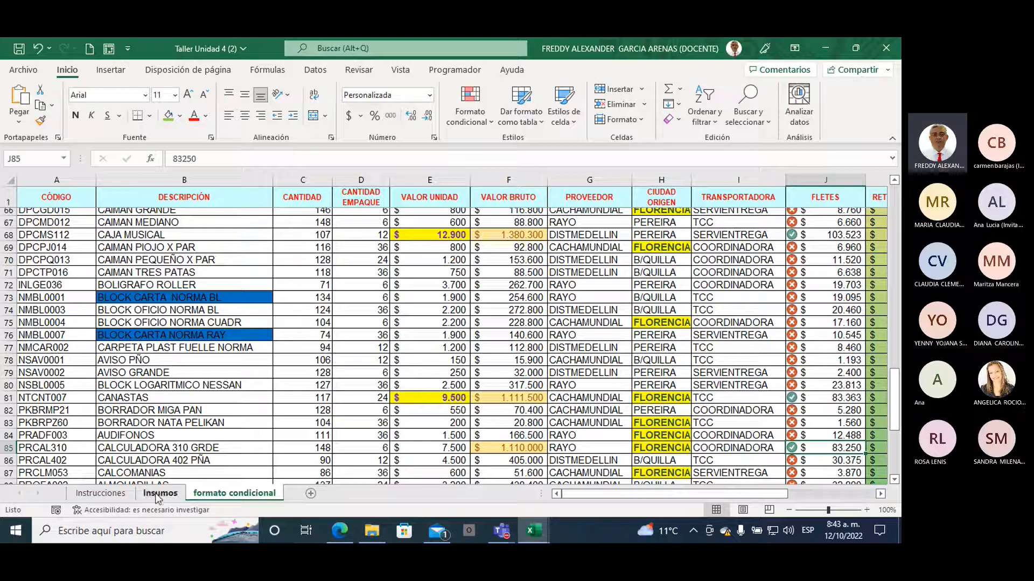
- Read through exercises 1 to 4 on the Instrucciones sheet, highlighting the words "Ordenar y Subtotal" in exercise 4
left_click(116, 496)
scroll(311, 341, "up", 3)
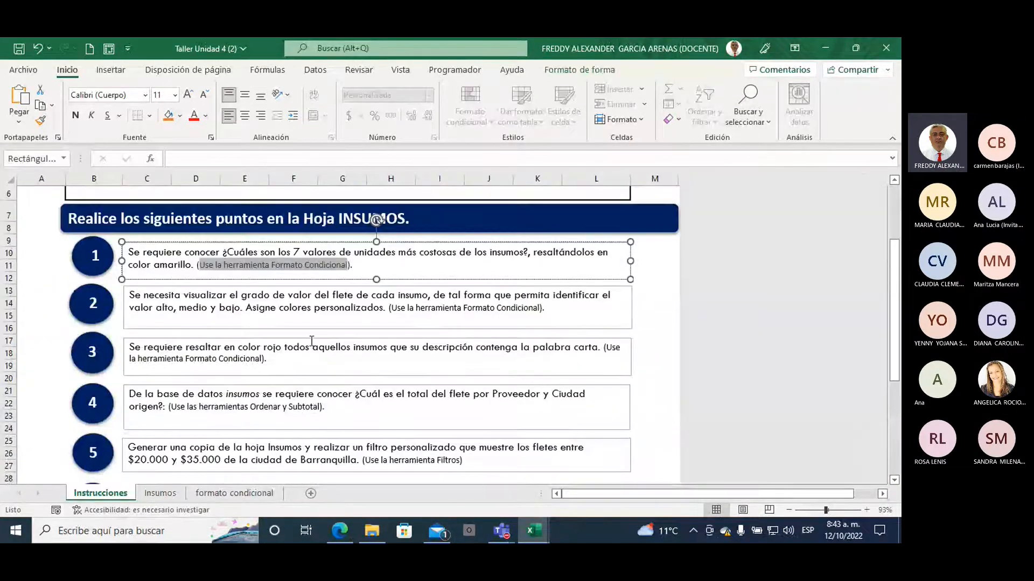
left_click(277, 332)
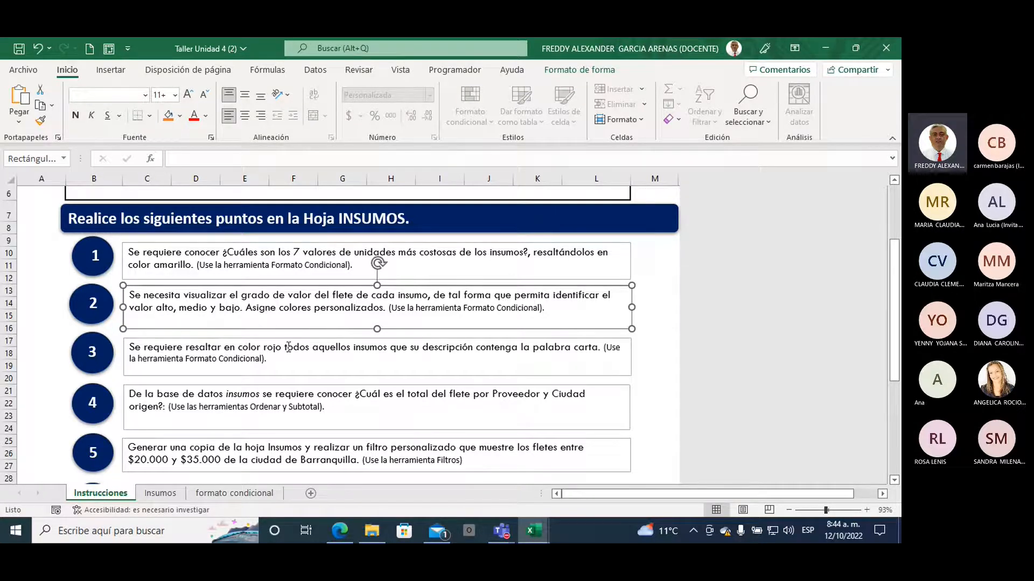
scroll(296, 334, "down", 1)
left_click(338, 379)
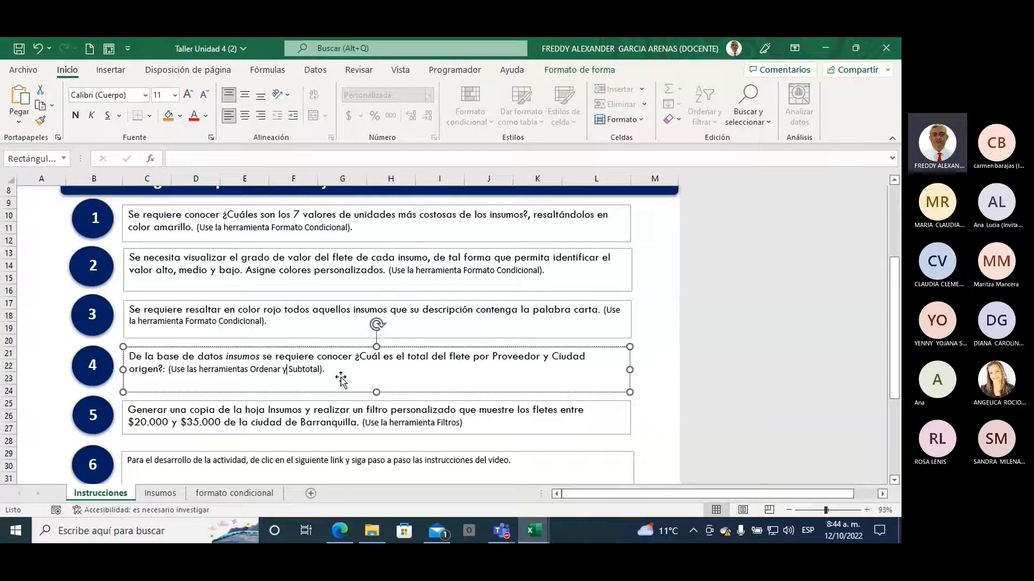
scroll(340, 378, "down", 1)
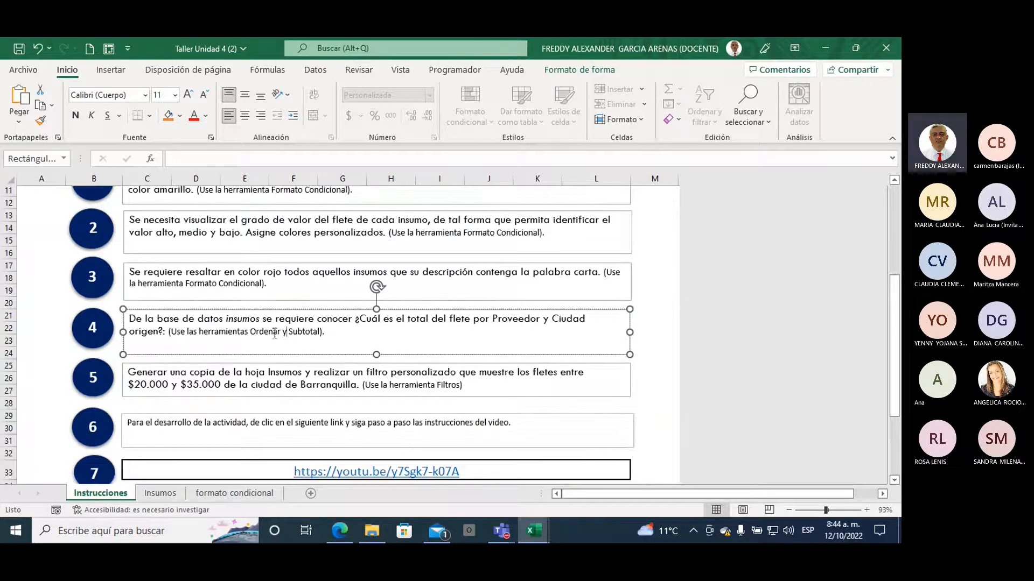
left_click_drag(250, 332, 319, 332)
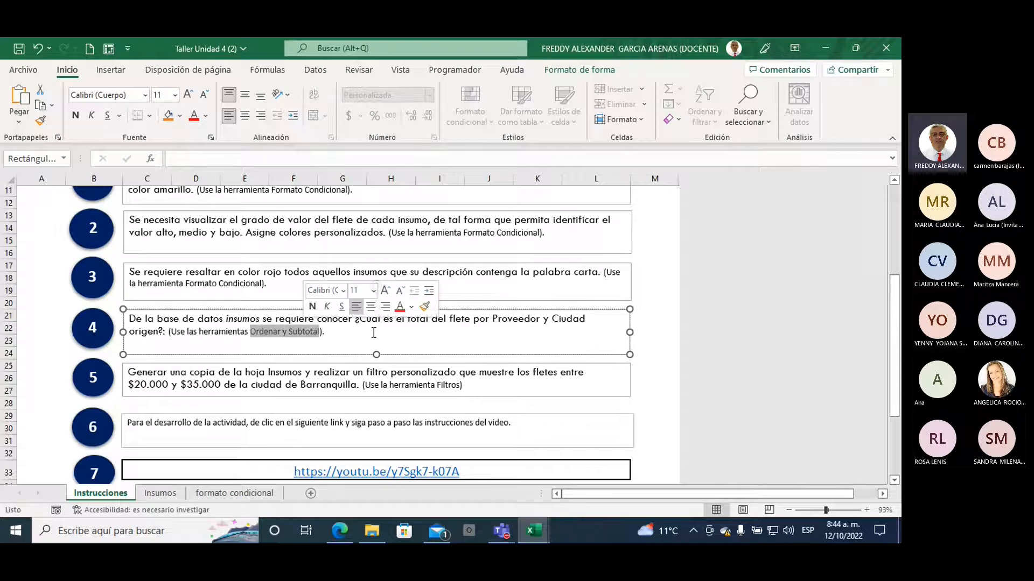
- Create a copy of the Insumos sheet in the same workbook, placed before Insumos
right_click(166, 495)
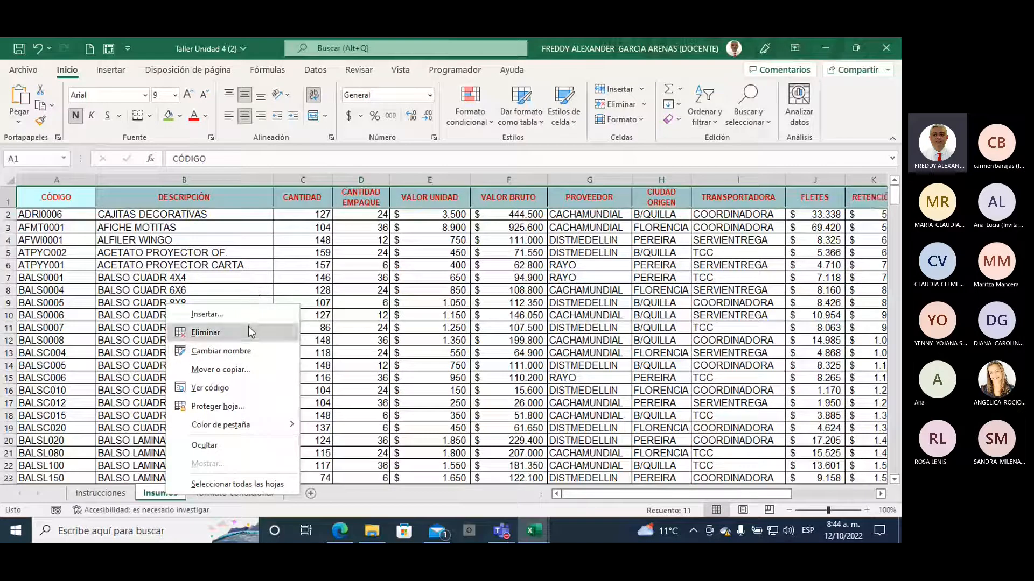
left_click(227, 377)
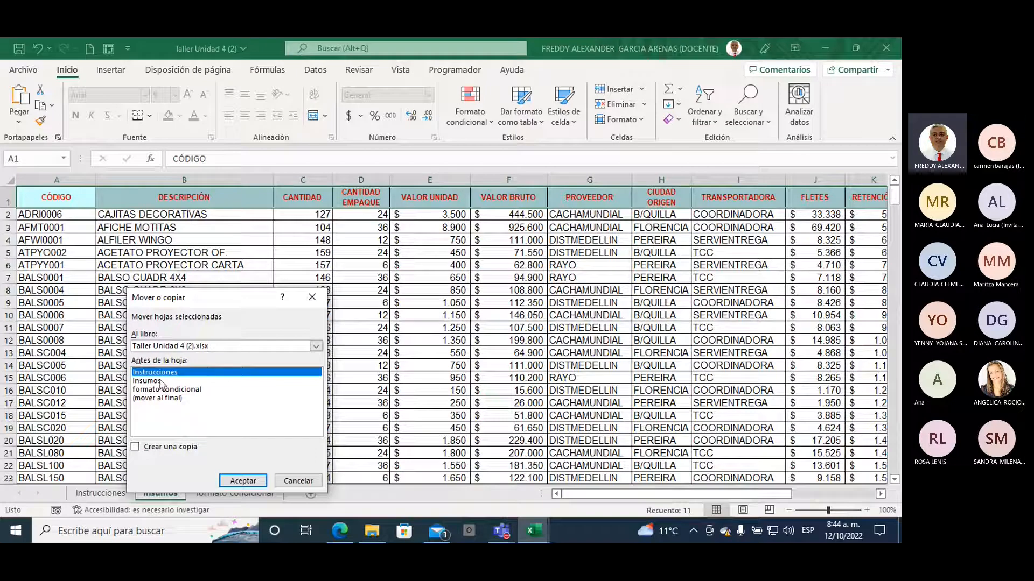
left_click(153, 381)
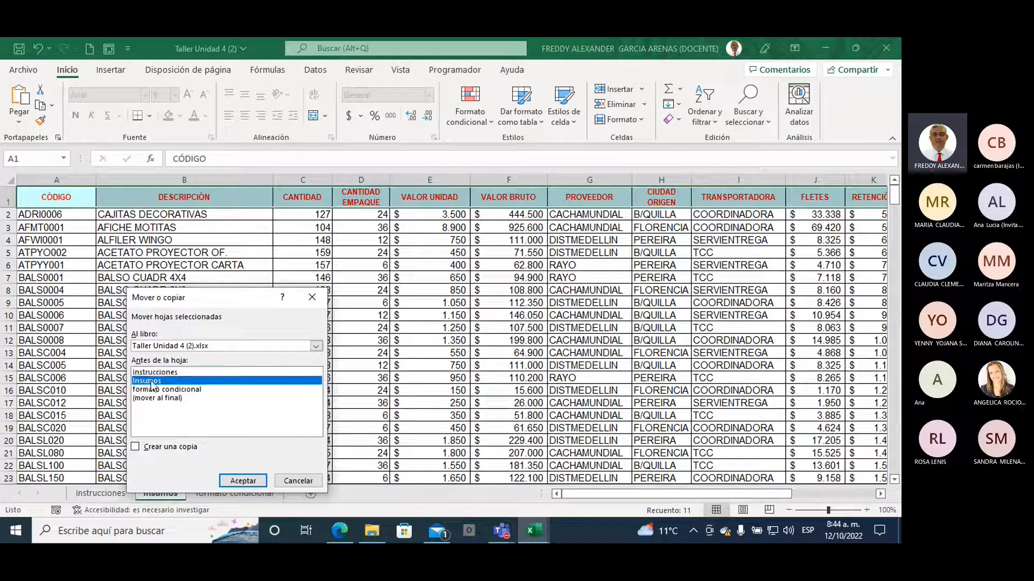
left_click(135, 447)
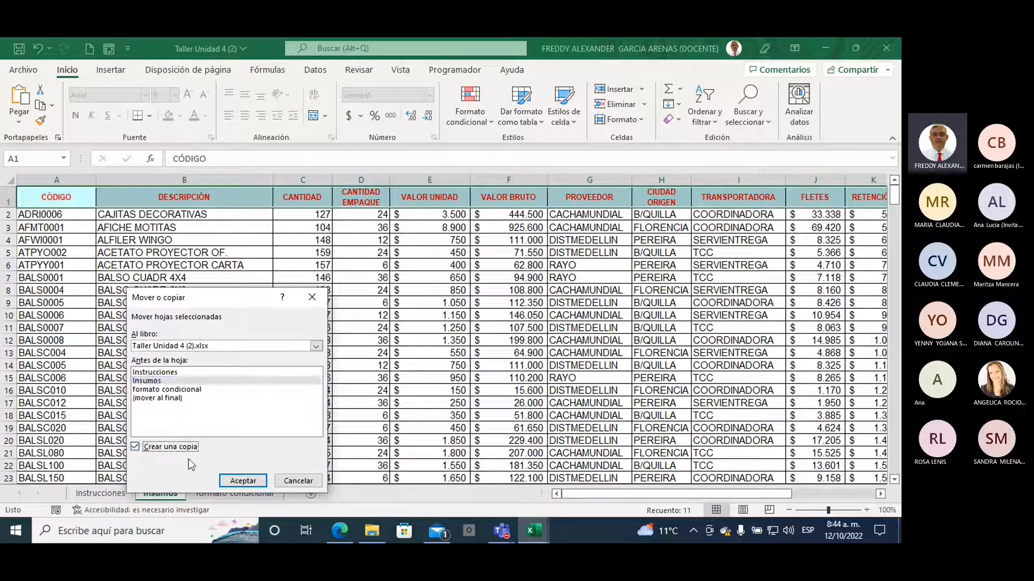
left_click(246, 482)
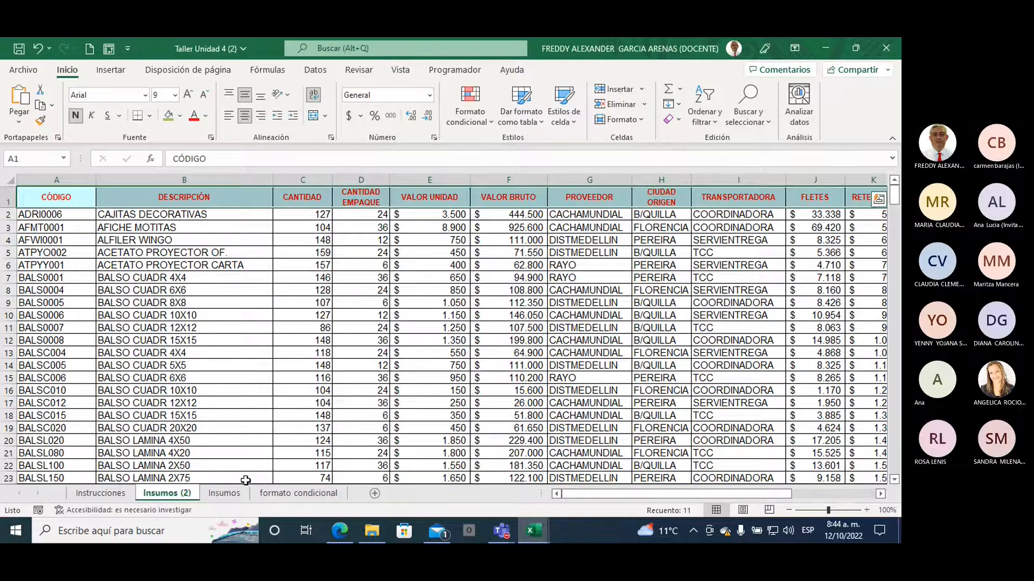
- Rename the copied sheet as ordenar and move it to the end, after formato condicional
right_click(167, 496)
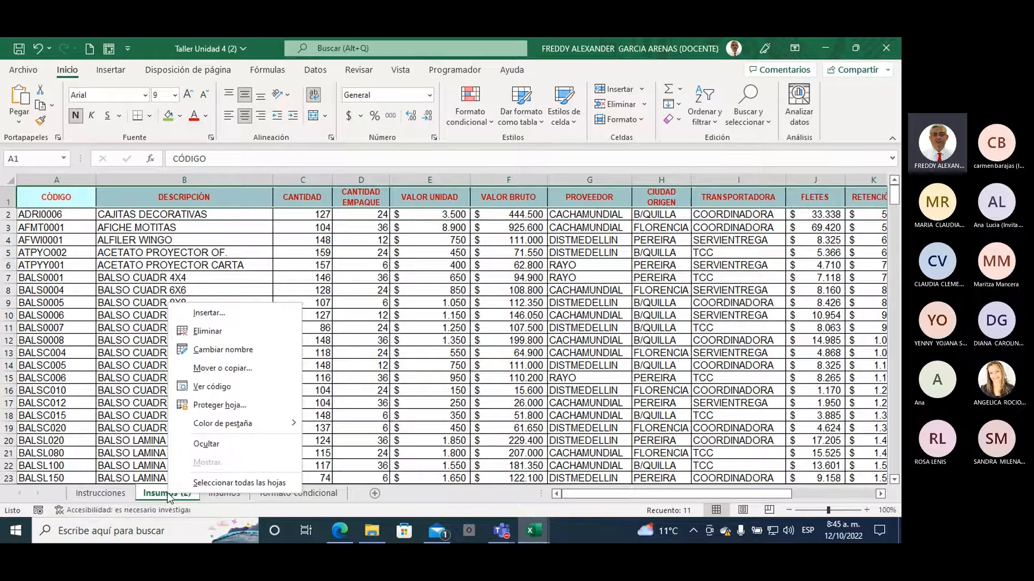
left_click(244, 349)
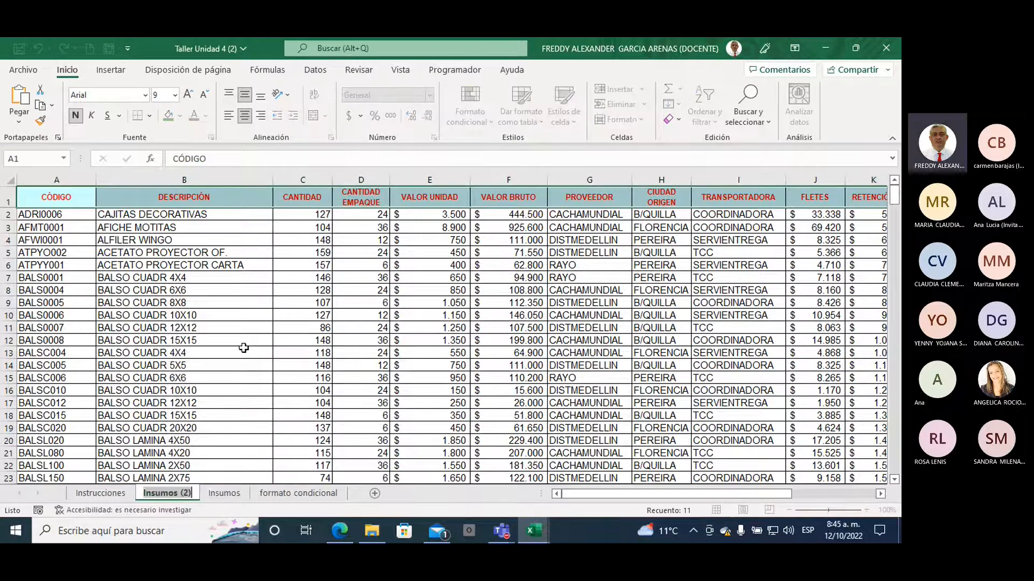
type("ordenar")
key("Return")
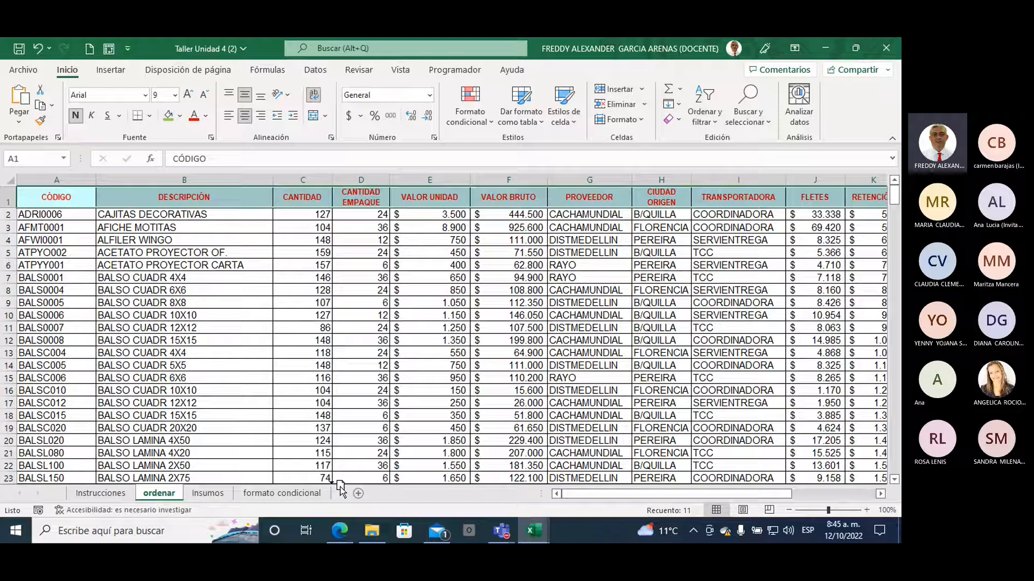
left_click_drag(340, 490, 339, 491)
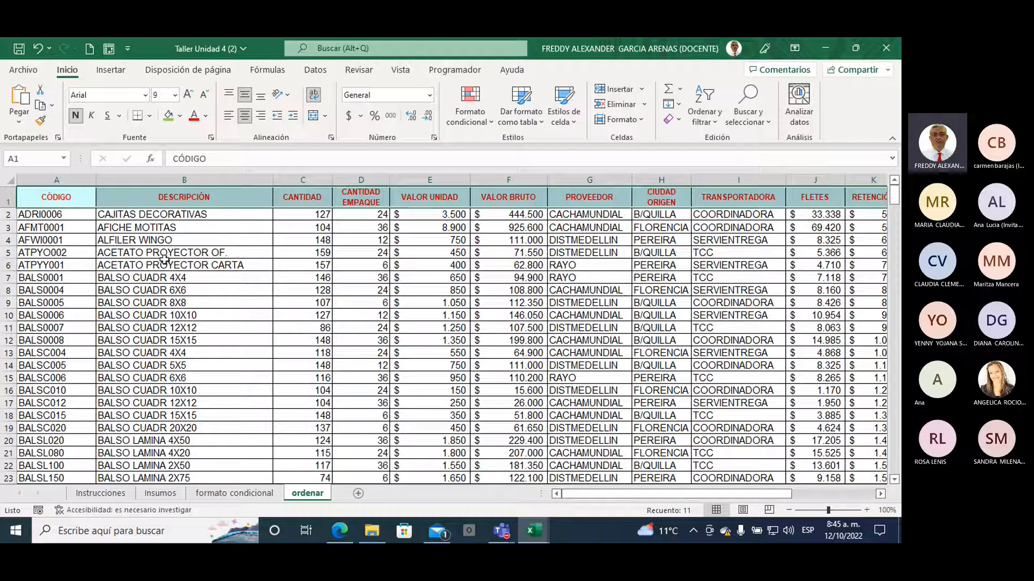
left_click(57, 180)
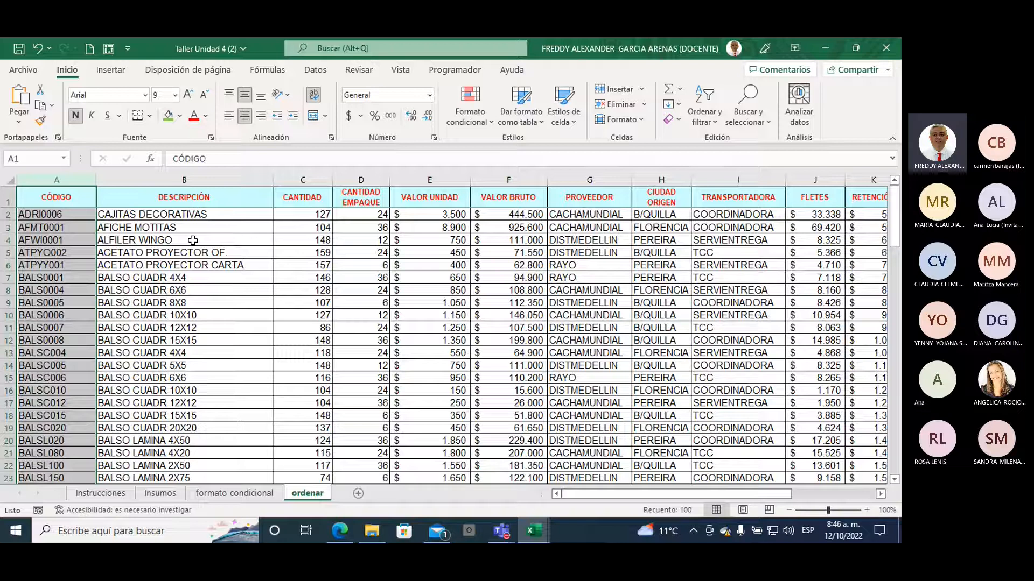
left_click(657, 181)
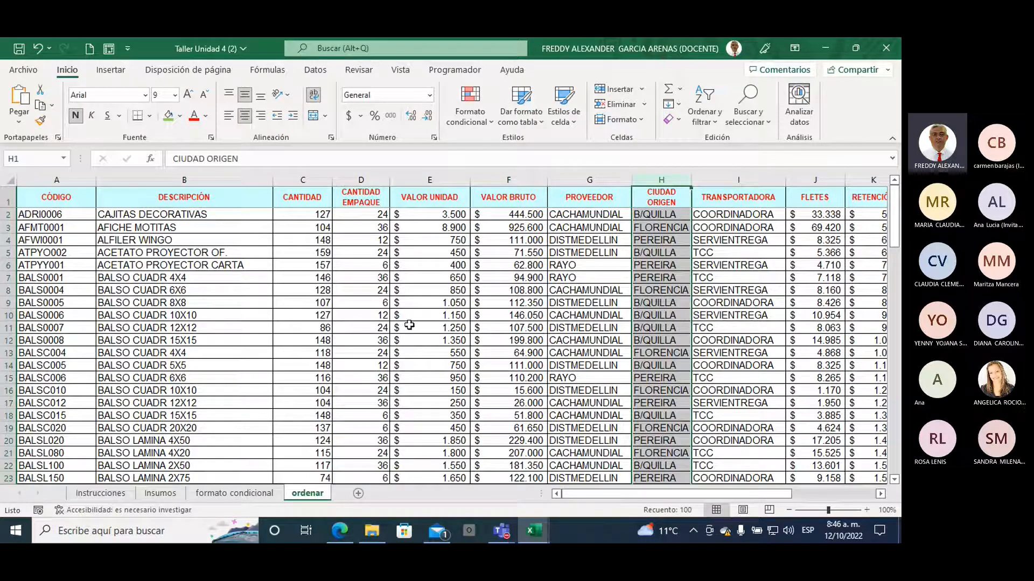
left_click_drag(485, 300, 486, 291)
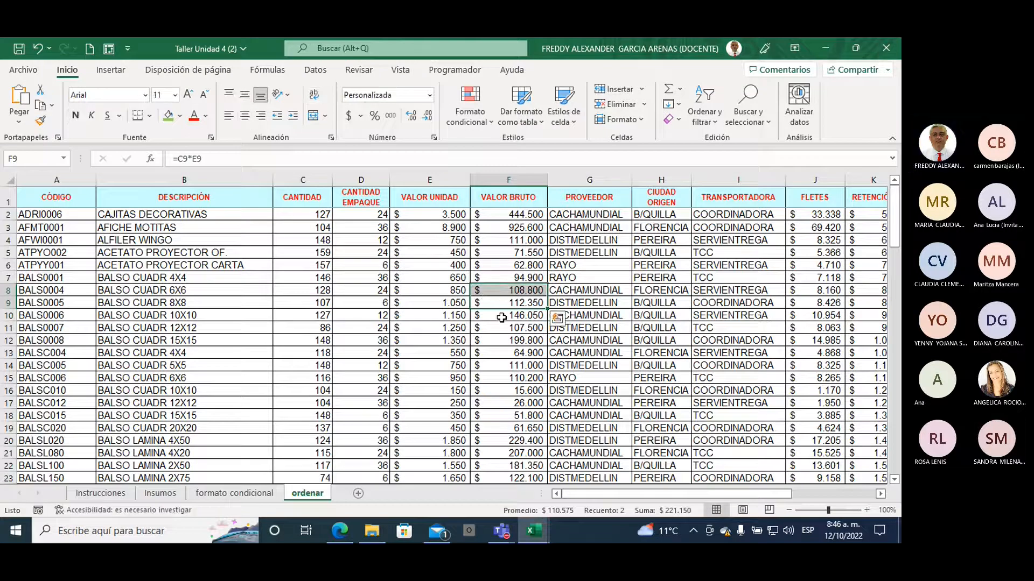
left_click(500, 318)
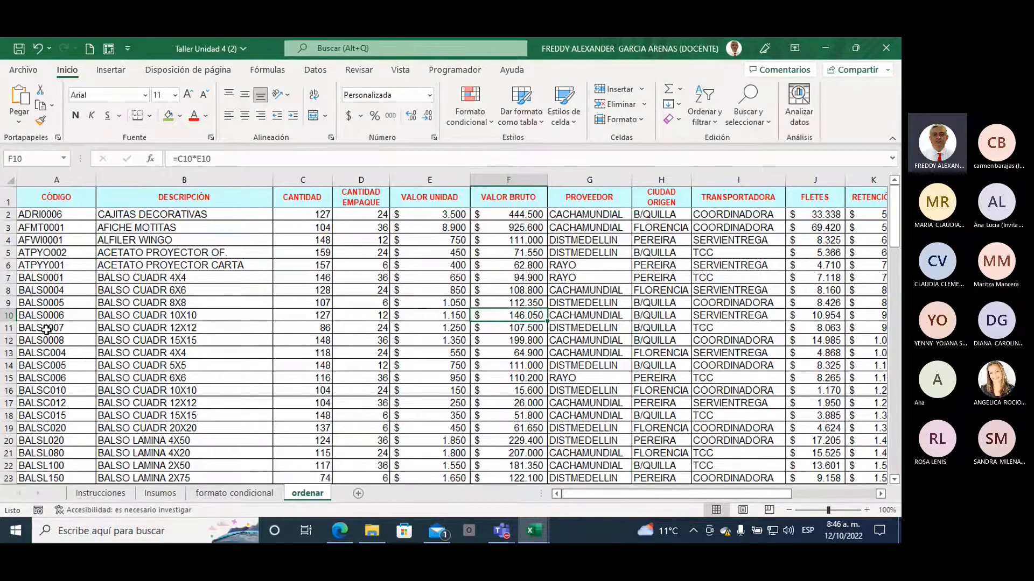
- Fill the BALS0007 record in row 11 with yellow from CÓDIGO to RETENCIÓN
left_click_drag(46, 330, 807, 327)
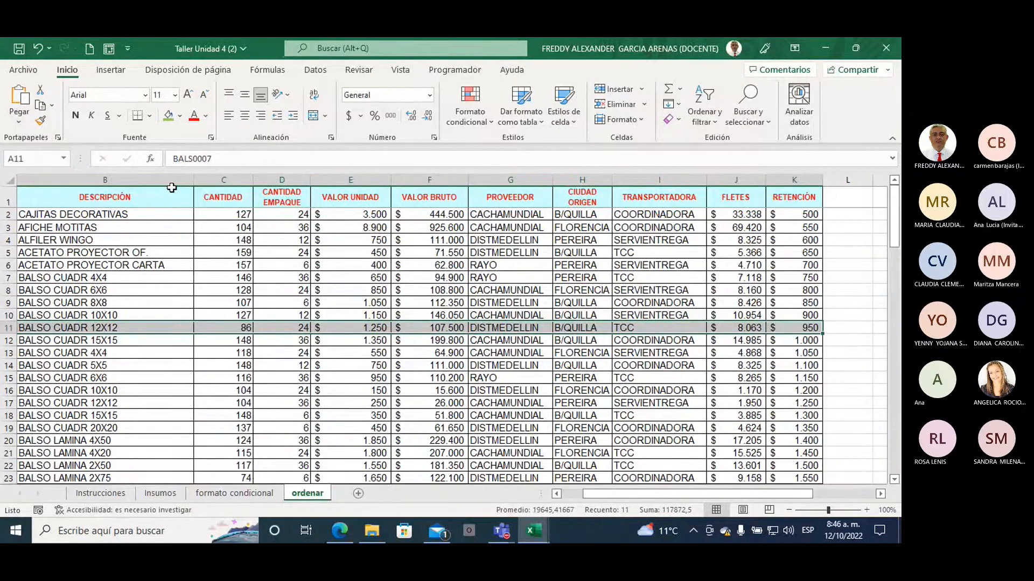
left_click(179, 116)
left_click(205, 237)
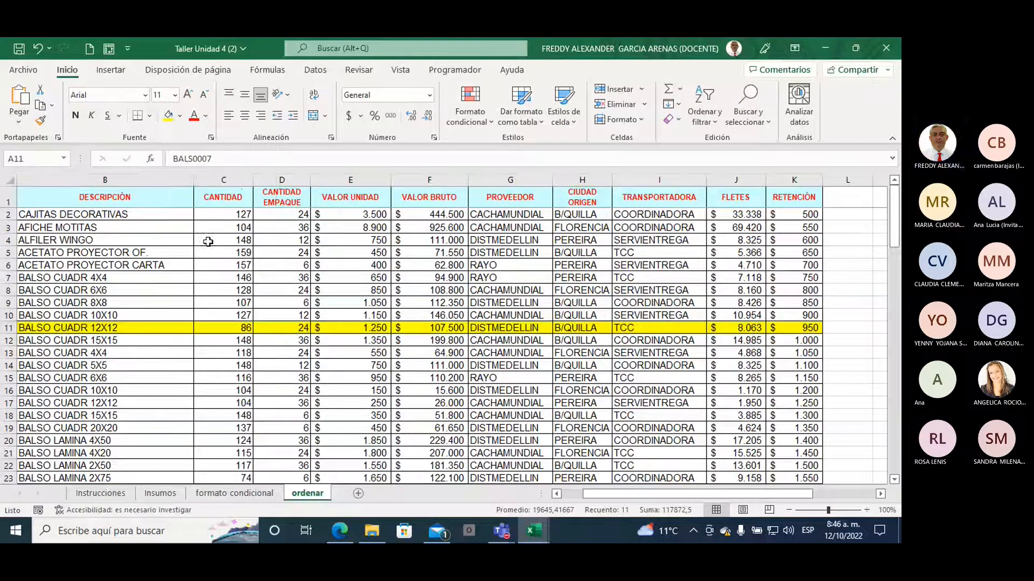
left_click(470, 279)
left_click_drag(607, 493, 579, 501)
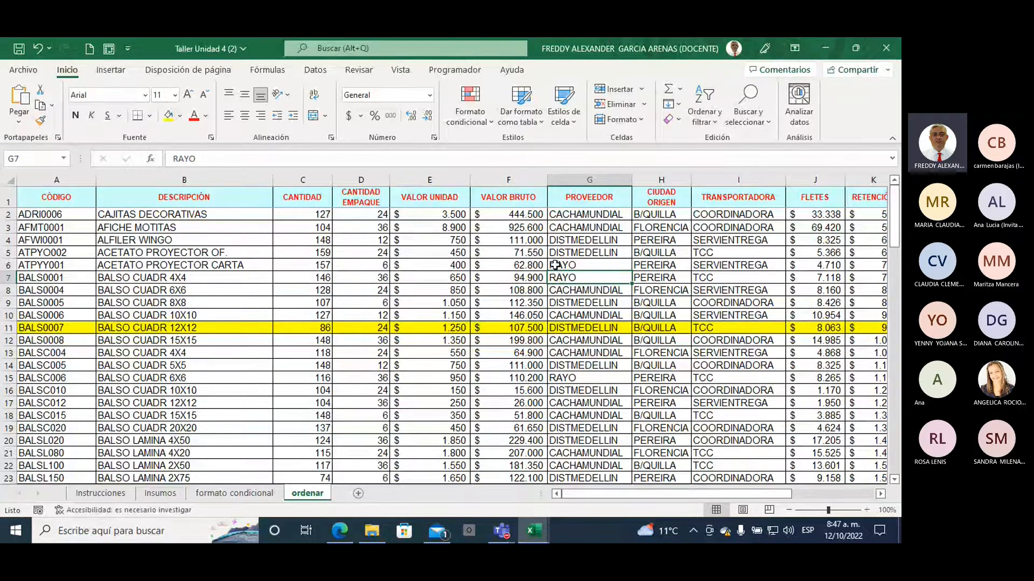
- Select the entire data table on the ordenar sheet, including headers, and check the selection down to its last row
left_click(527, 253)
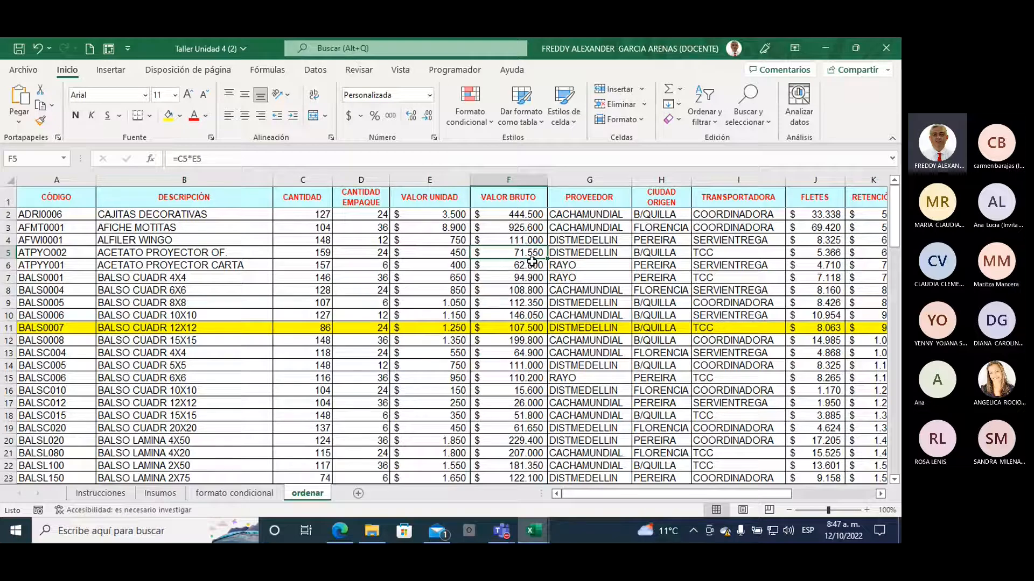
left_click(450, 252)
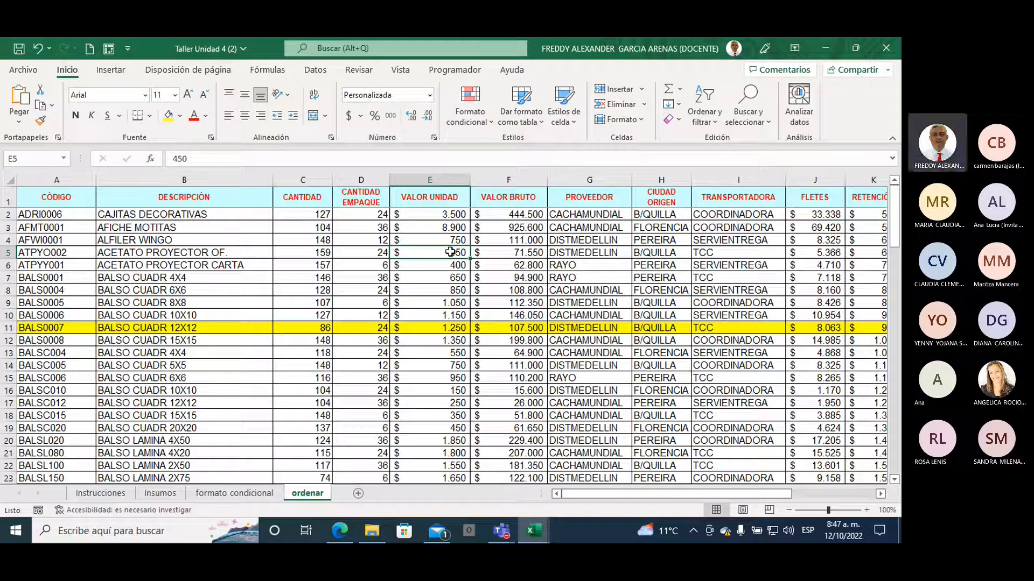
key("ctrl+a")
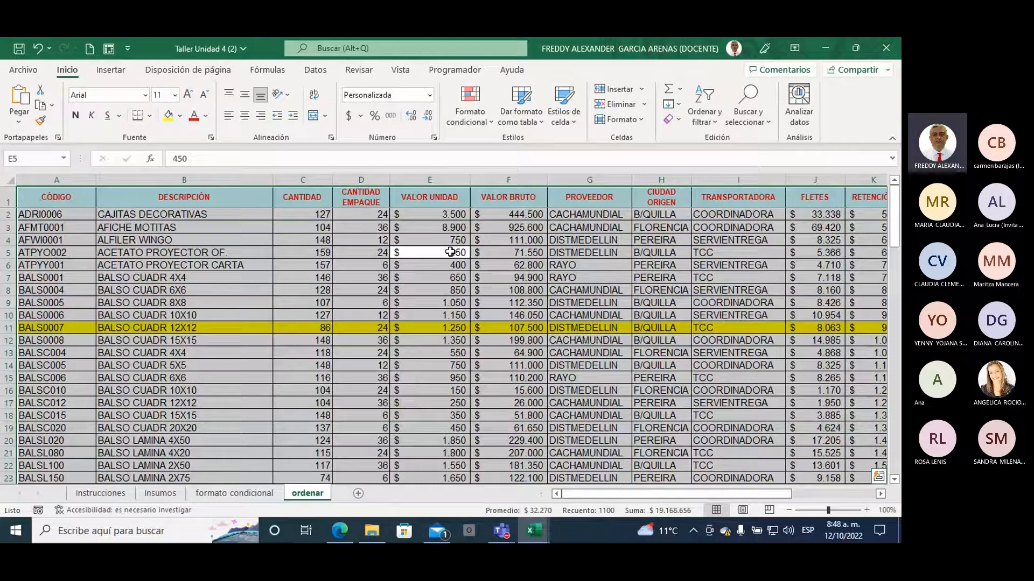
scroll(447, 269, "down", 5)
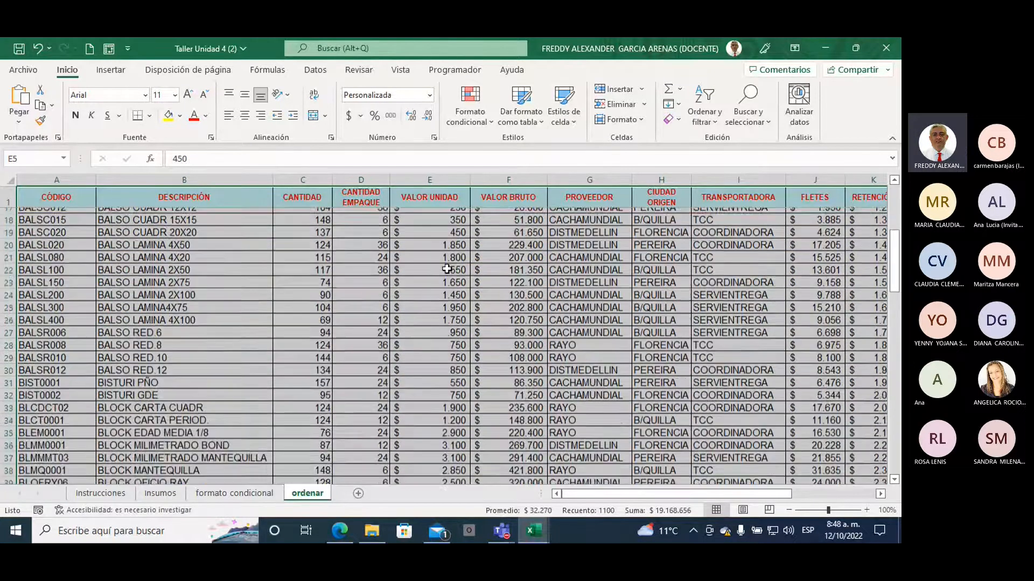
scroll(447, 269, "down", 12)
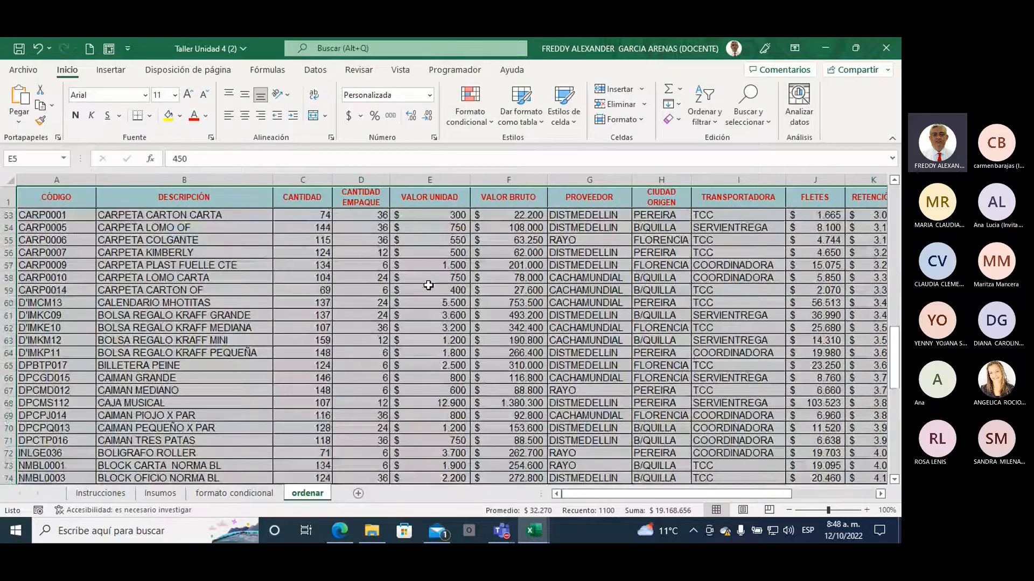
scroll(428, 285, "down", 12)
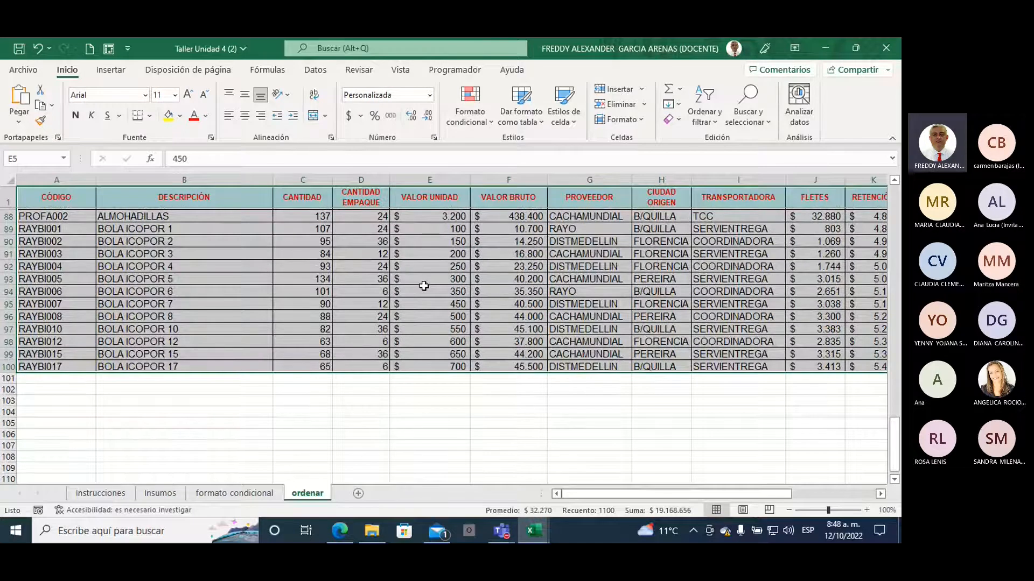
scroll(424, 286, "up", 15)
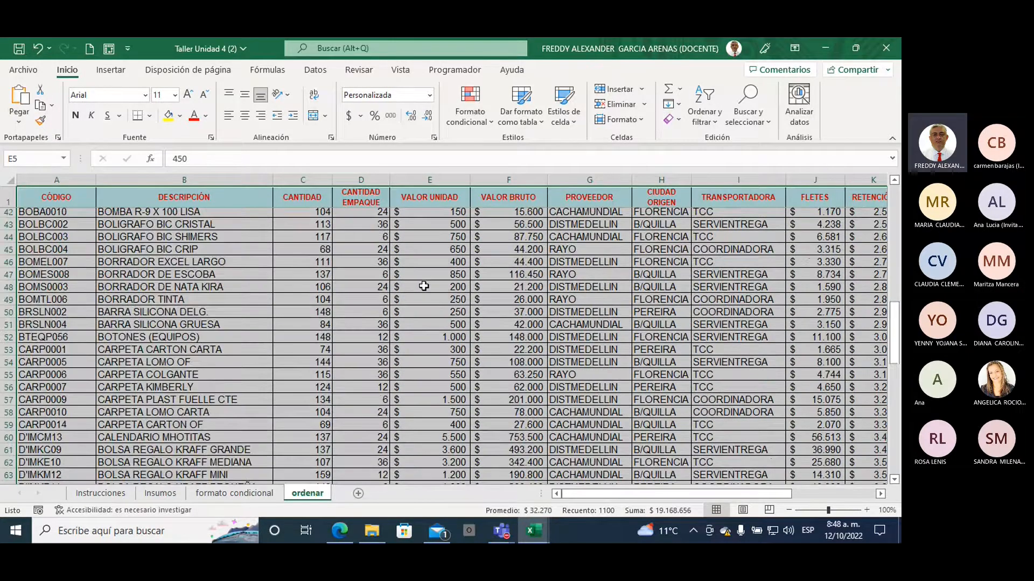
scroll(423, 286, "up", 13)
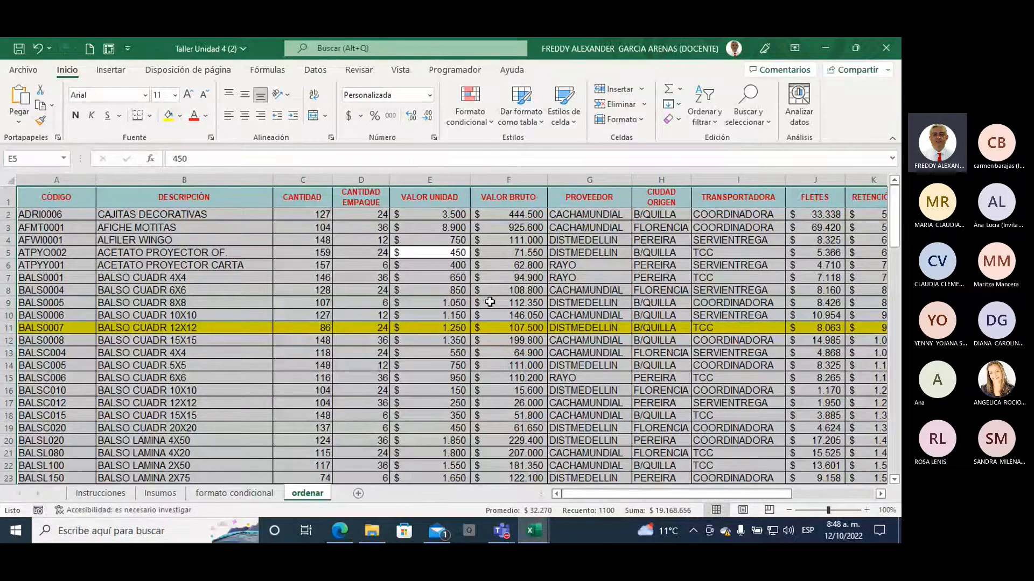
- Open the custom sort dialog for the selected table and move it up slightly
left_click(709, 116)
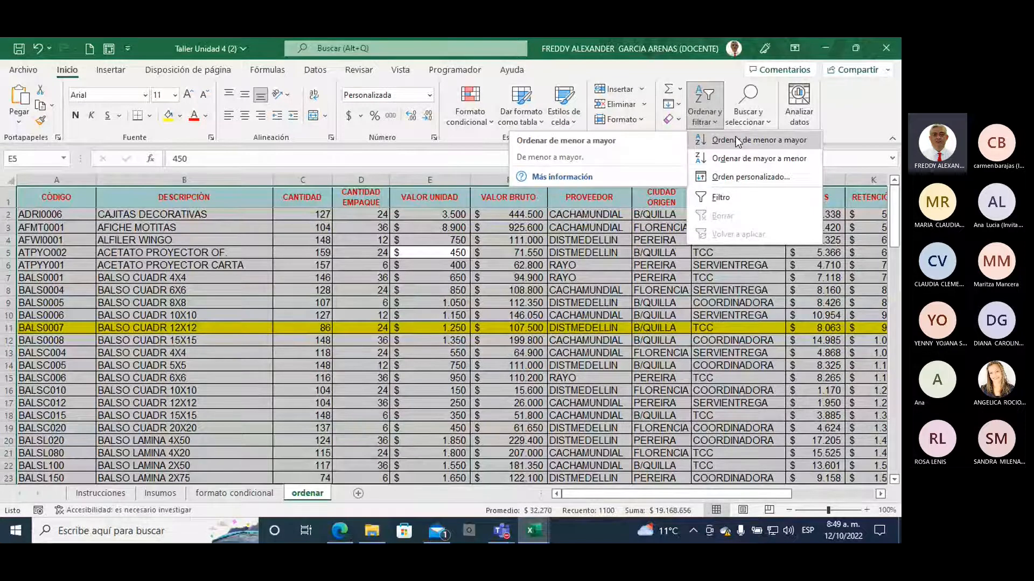
left_click(722, 177)
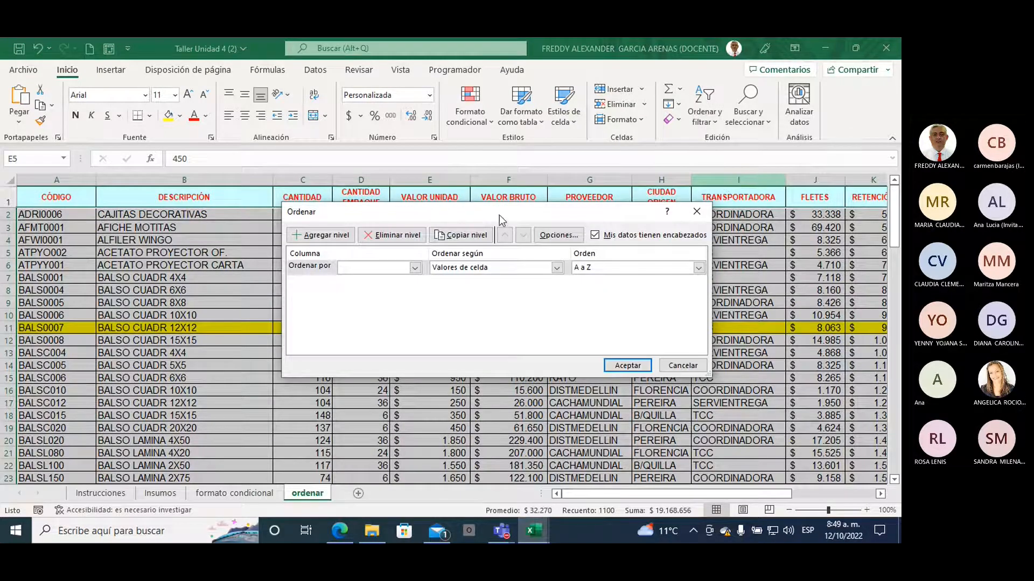
left_click_drag(501, 219, 494, 188)
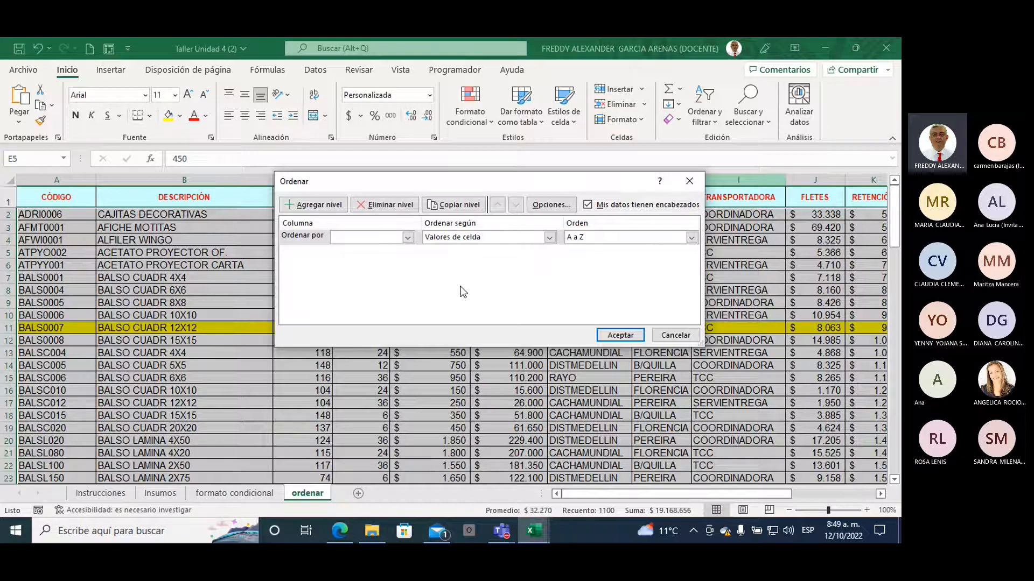
- Annotate the sort dialog in red, circling "Mis datos tienen encabezados" and the "Ordenar por" field and drawing arrows to both
key("ctrl+2")
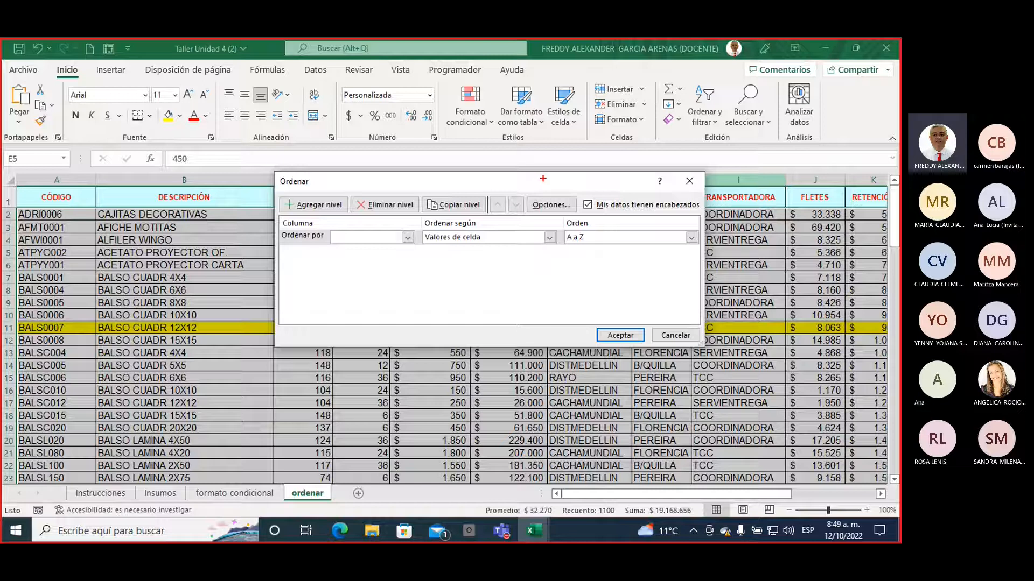
mouse_move(542, 178)
left_mouse_down()
mouse_move(582, 199)
mouse_move(654, 193)
mouse_move(701, 203)
mouse_move(669, 219)
mouse_move(583, 218)
mouse_move(582, 204)
left_mouse_up()
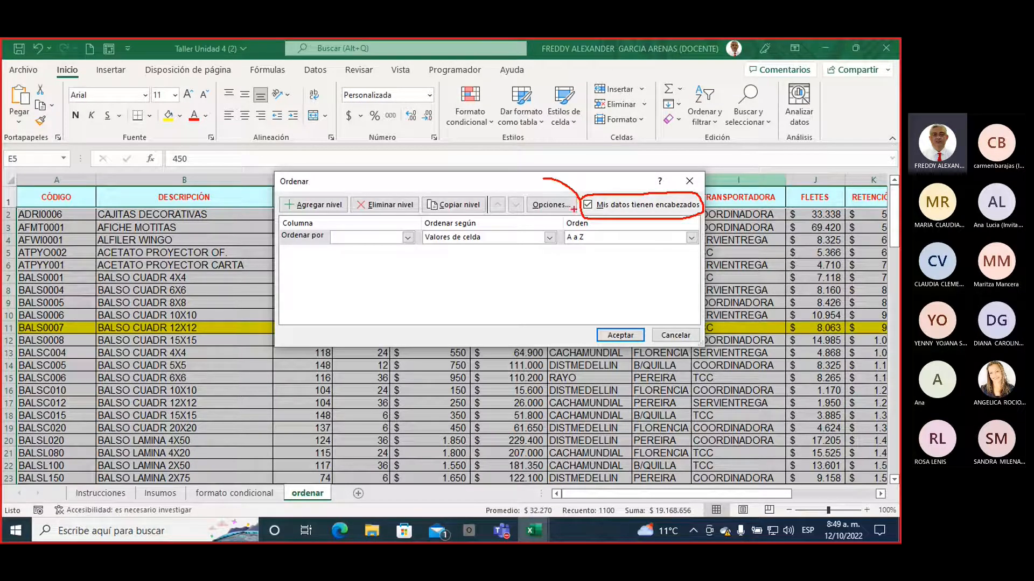
mouse_move(574, 214)
left_mouse_down()
mouse_move(458, 202)
mouse_move(396, 229)
mouse_move(404, 220)
mouse_move(335, 235)
mouse_move(401, 236)
left_mouse_up()
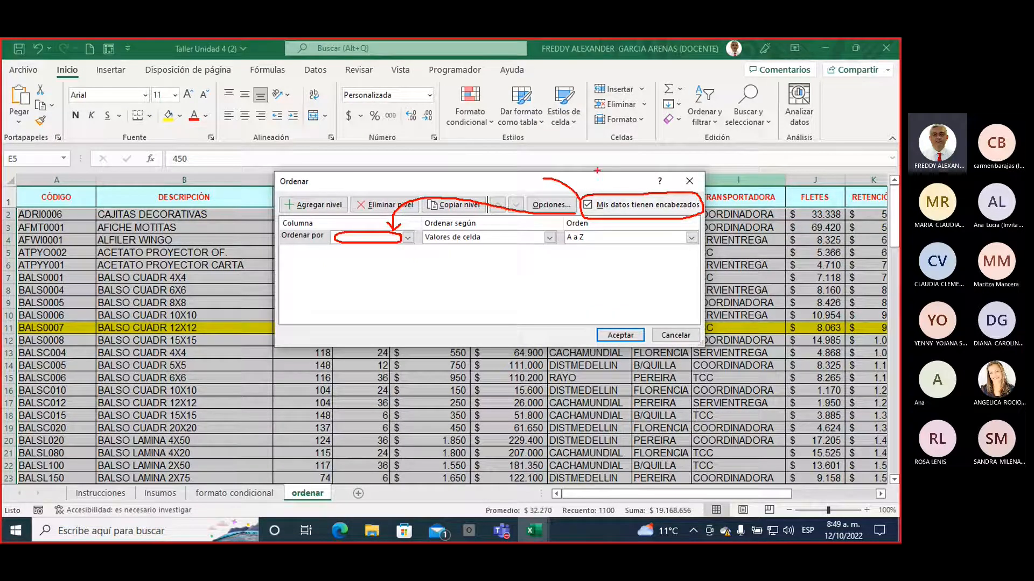
left_click_drag(597, 172, 591, 187)
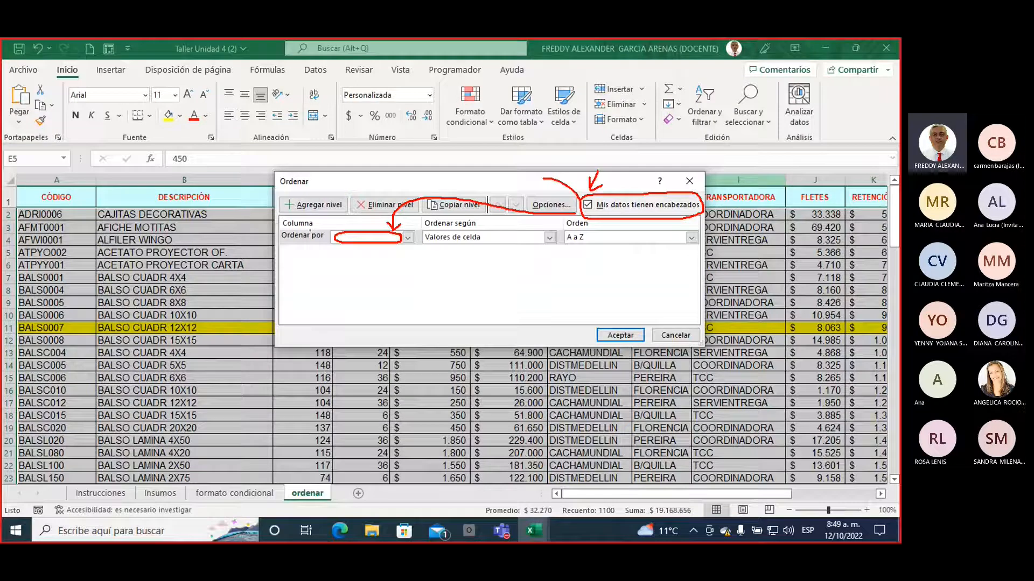
mouse_move(284, 267)
left_mouse_down()
mouse_move(334, 243)
mouse_move(336, 255)
left_mouse_up()
left_click_drag(604, 213, 684, 209)
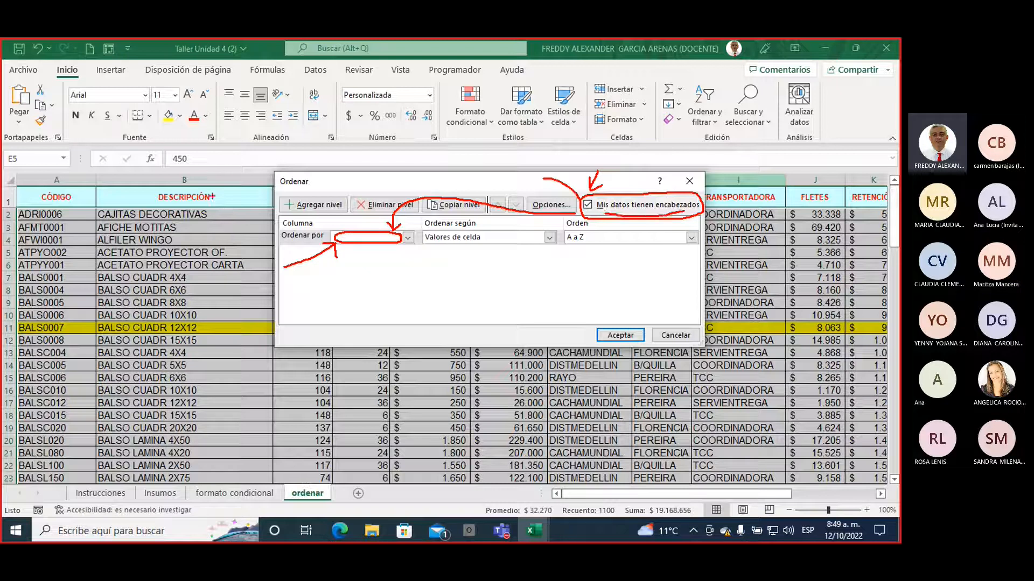
mouse_move(219, 197)
left_mouse_down()
mouse_move(228, 193)
mouse_move(148, 186)
mouse_move(214, 203)
left_mouse_up()
mouse_move(99, 187)
left_mouse_down()
mouse_move(81, 221)
mouse_move(92, 185)
left_mouse_up()
mouse_move(824, 162)
left_mouse_down()
mouse_move(780, 177)
mouse_move(790, 140)
left_mouse_up()
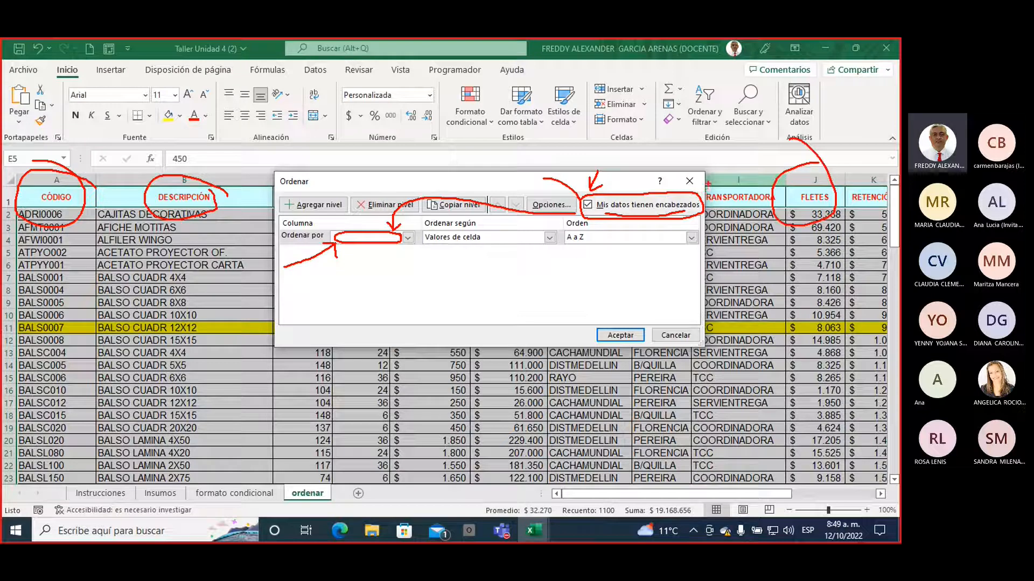
key("Escape")
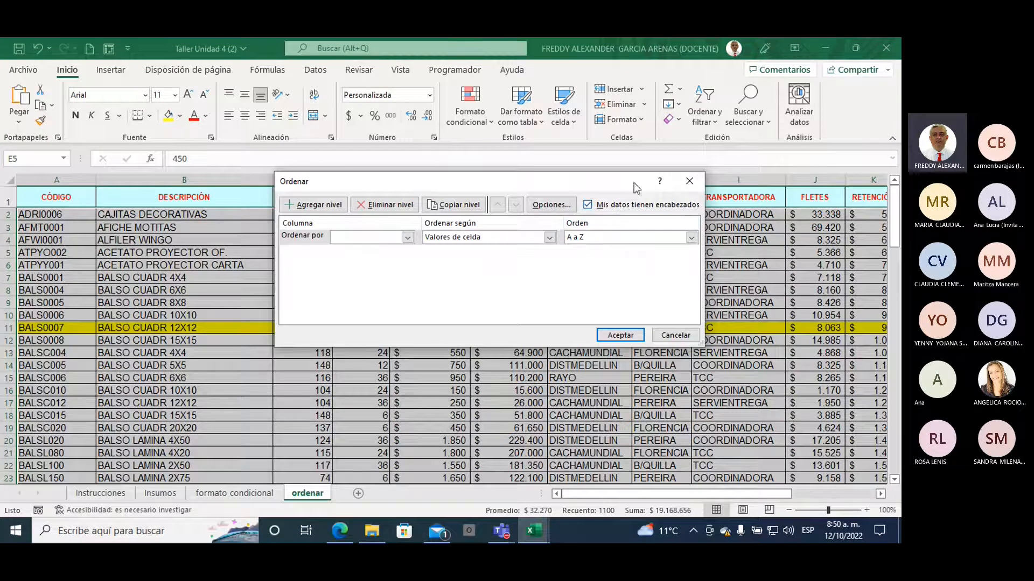
- Set the sort level to the CIUDAD ORIGEN column by cell values, with a custom list (Lista personalizada) as the order
left_click_drag(631, 181, 551, 162)
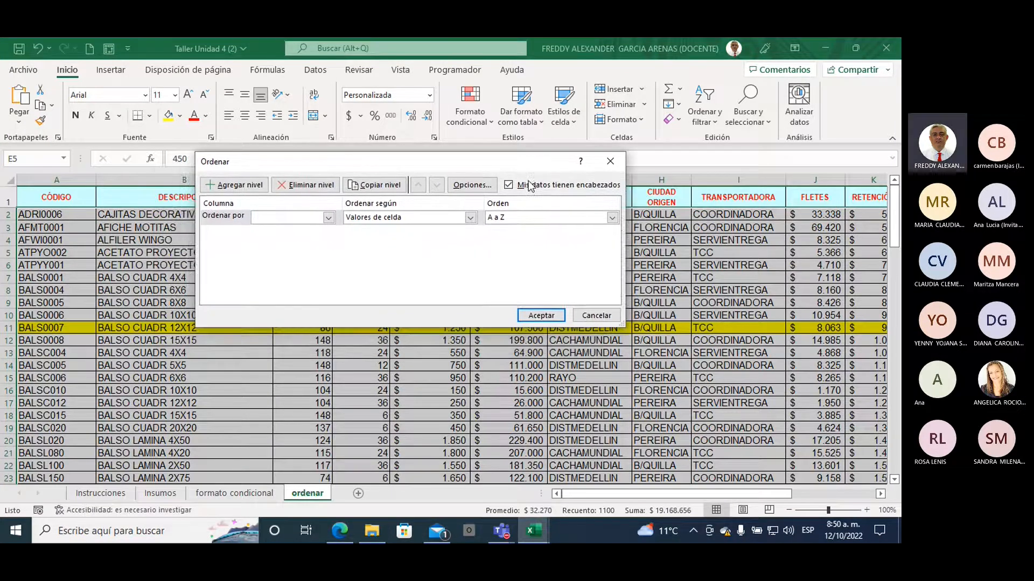
left_click(328, 217)
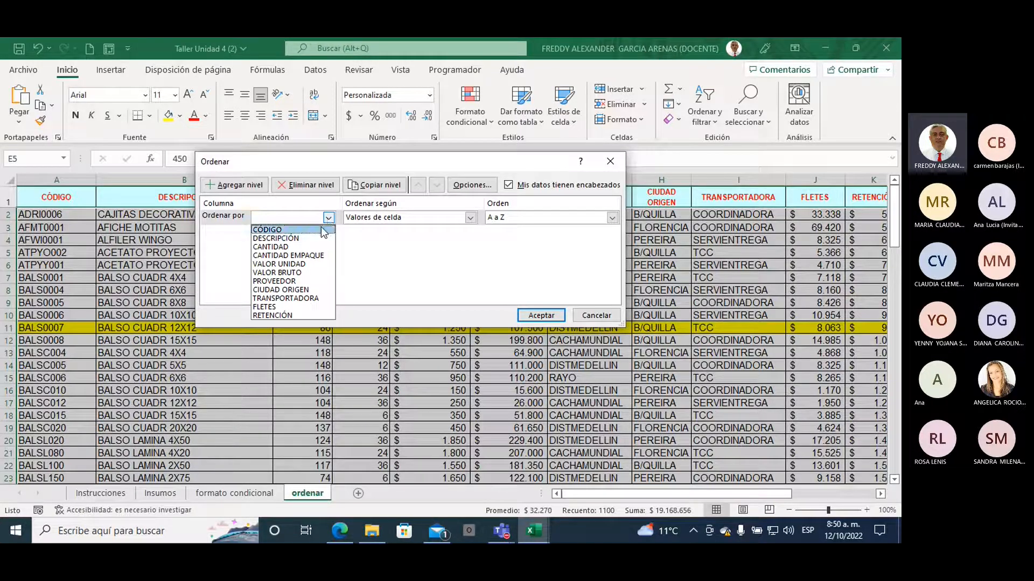
left_click(309, 291)
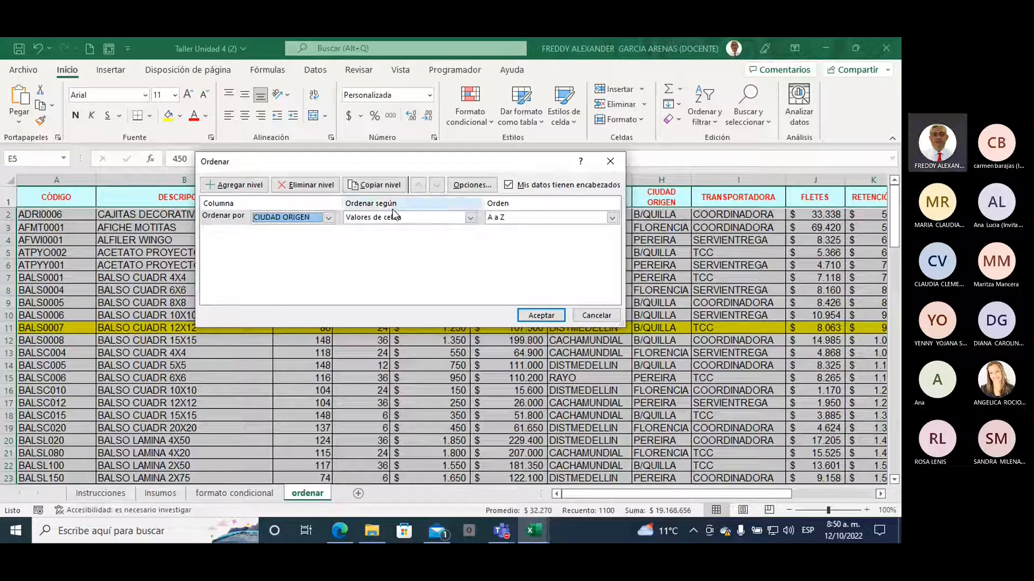
left_click(471, 218)
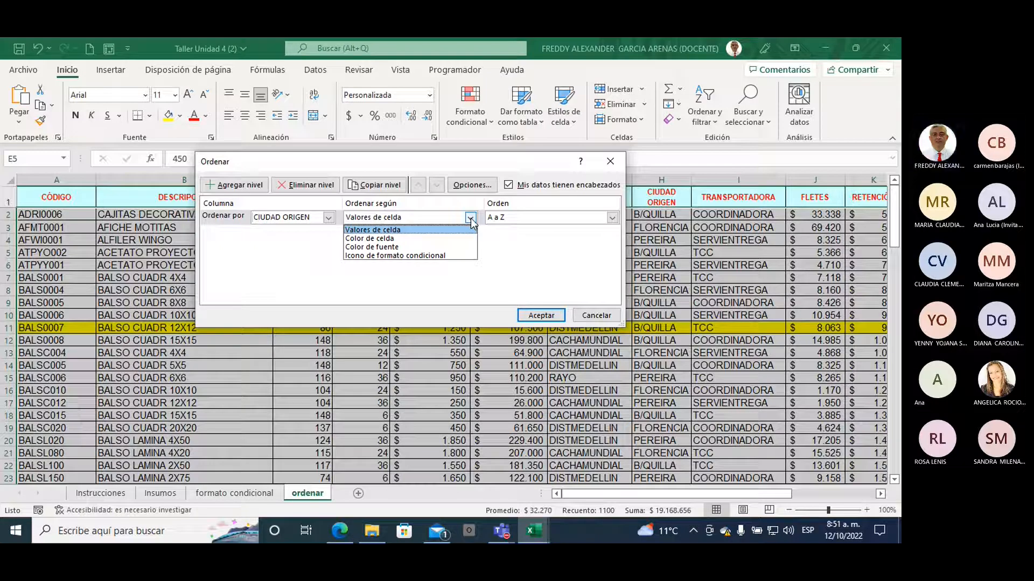
left_click(395, 231)
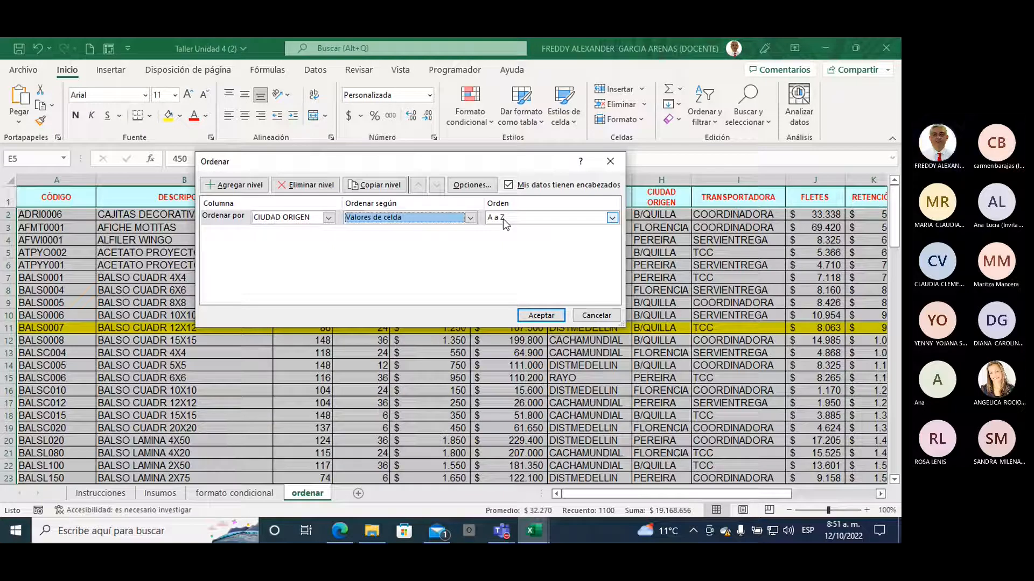
left_click(551, 219)
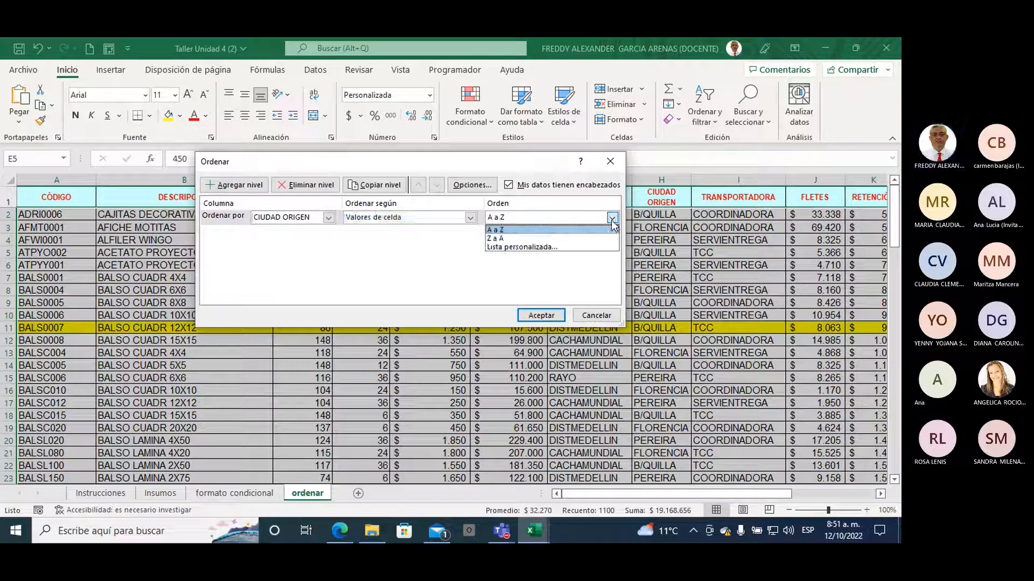
left_click(522, 247)
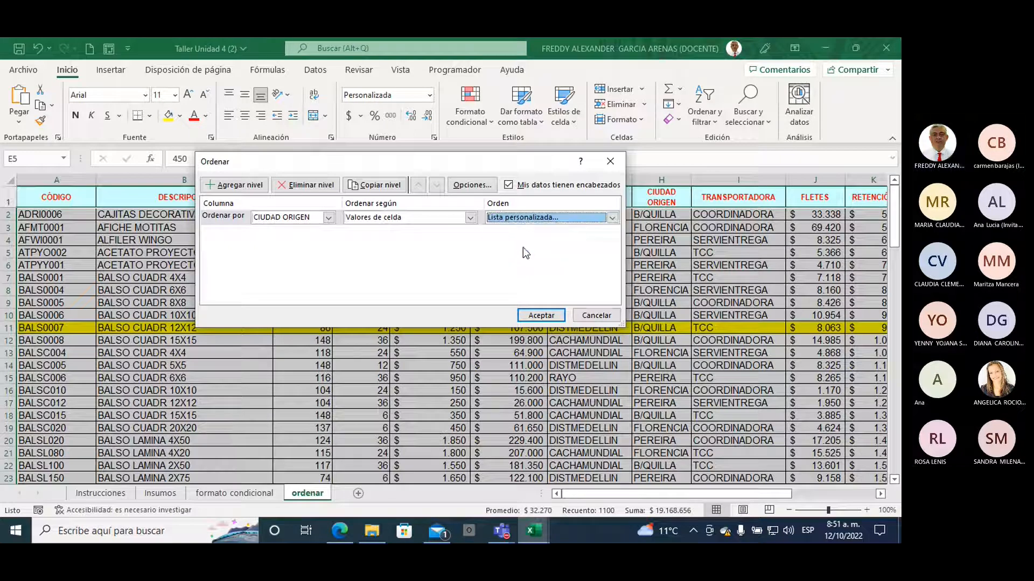
- Enter FLORENCIA, B/QUILLA, PEREIRA as the comma-separated entries of a new custom list
left_click_drag(530, 170, 441, 154)
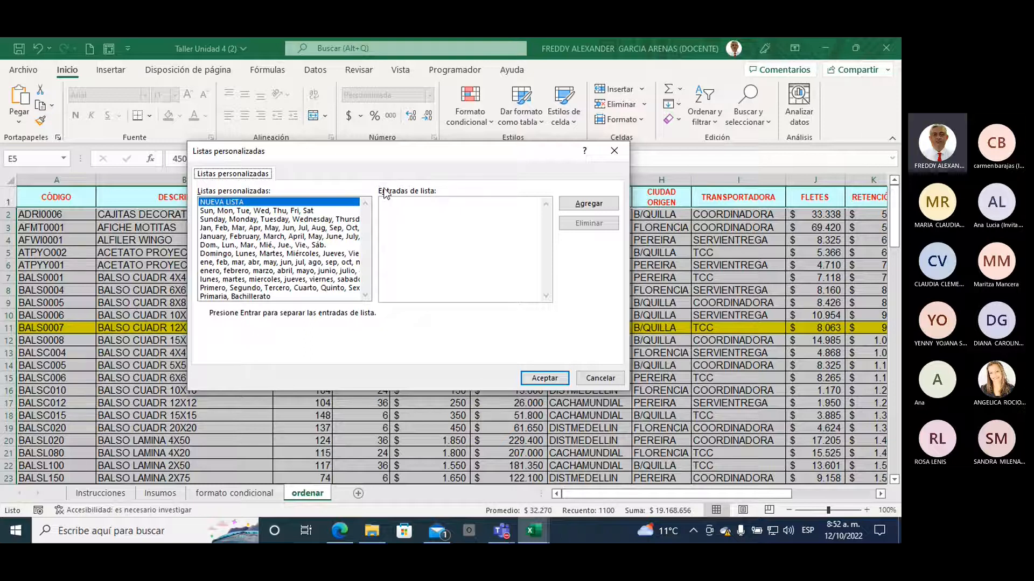
left_click(391, 203)
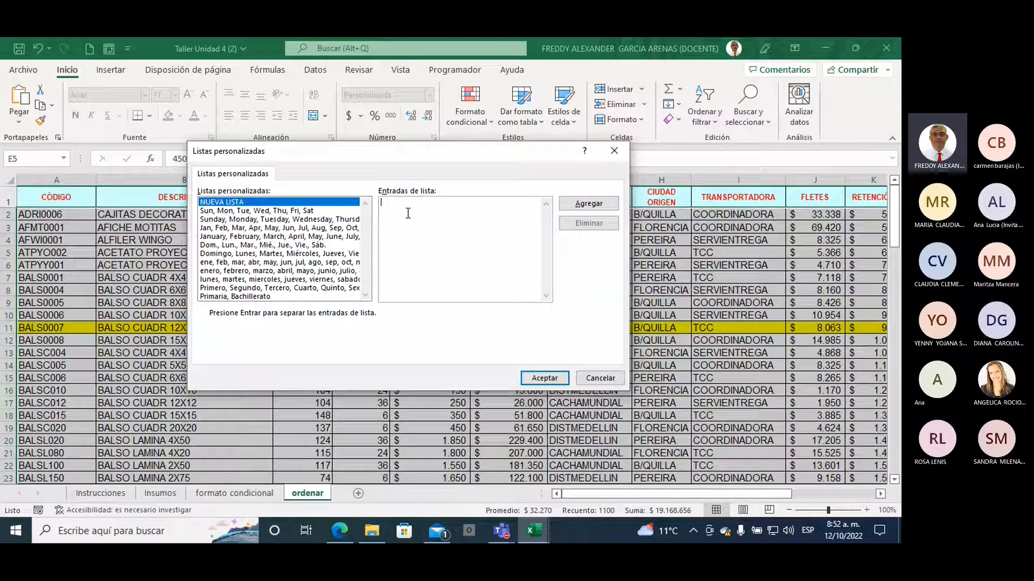
type("FLORENCIA")
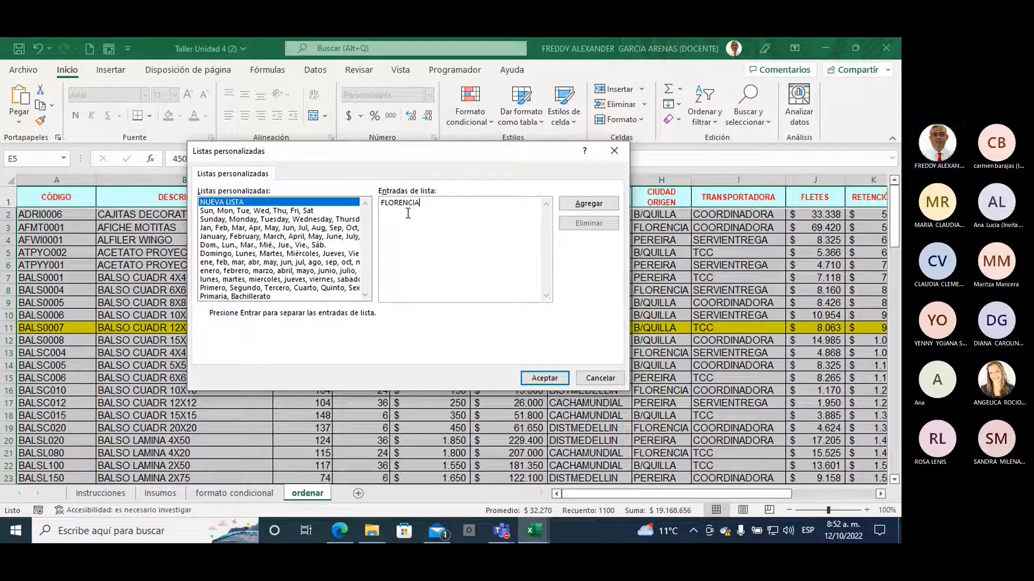
type(",")
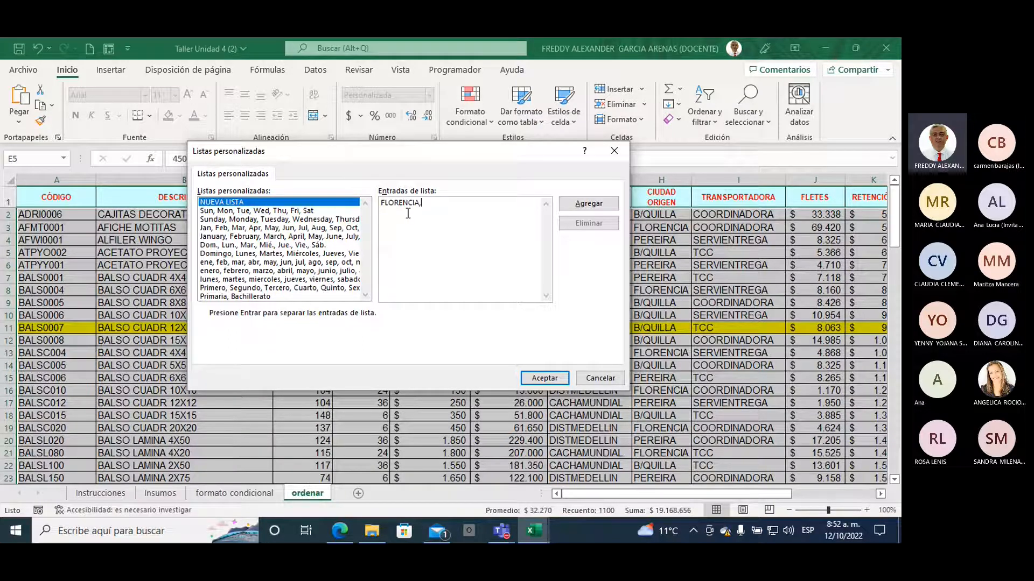
type("B/QUILLA")
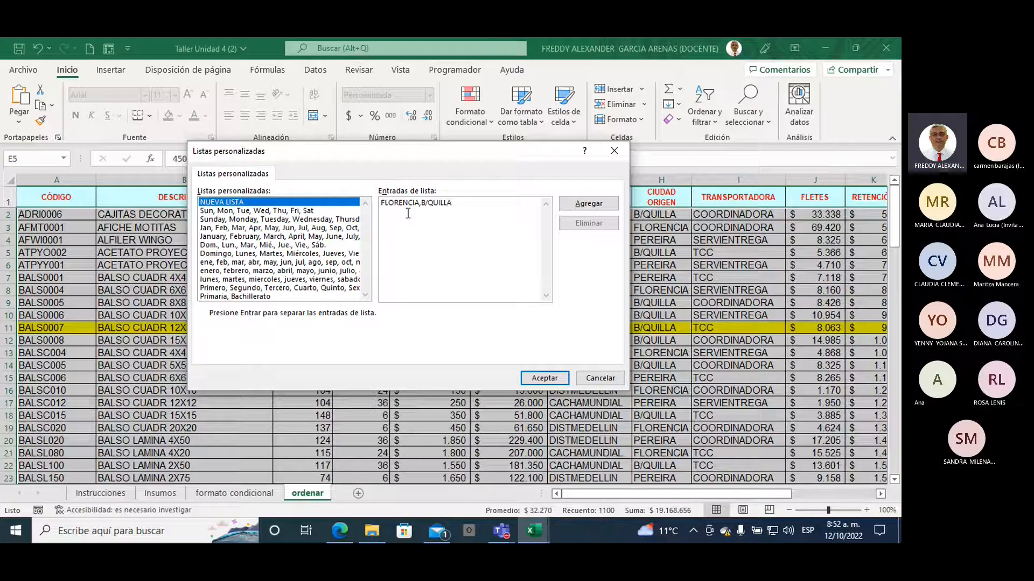
type("/PEREIRA")
left_click_drag(488, 203, 381, 202)
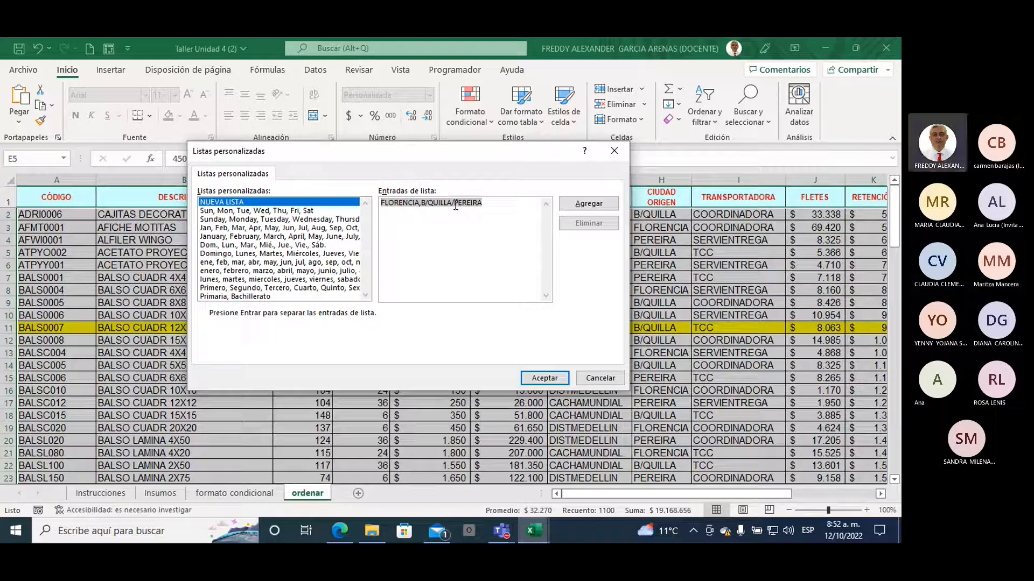
left_click(455, 204)
key("BackSpace")
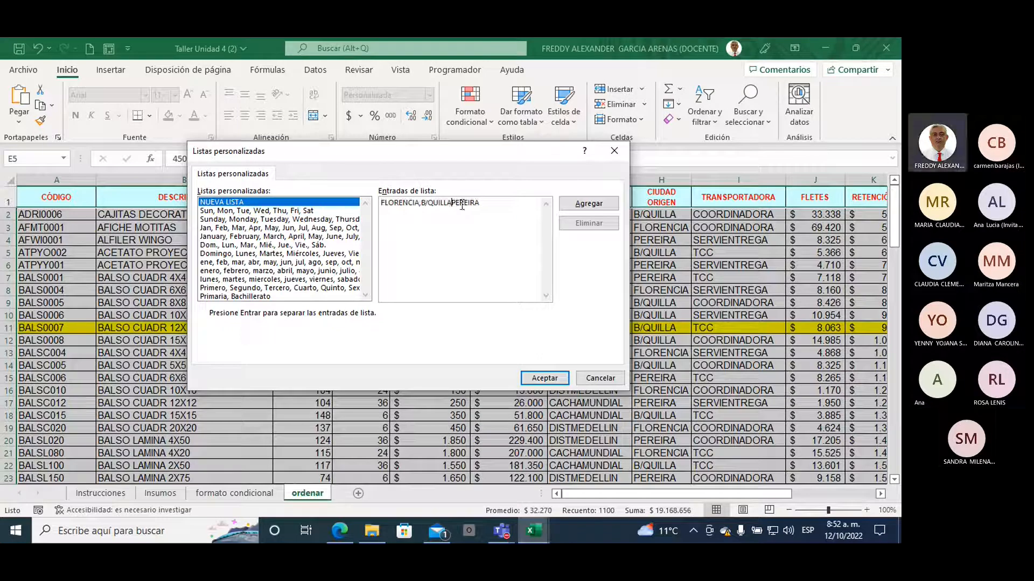
type(",")
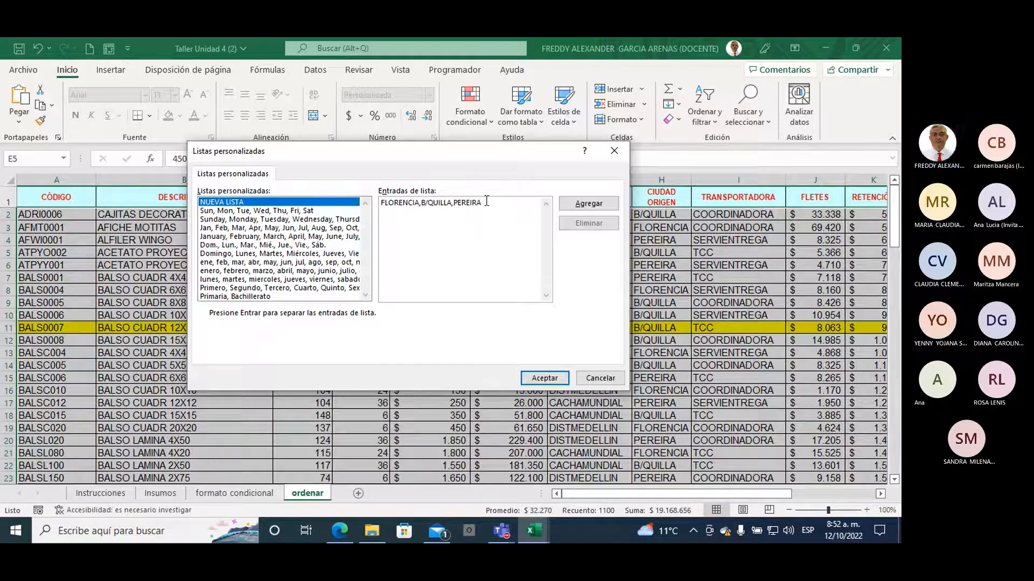
- Add the new city list to the custom lists and sort the table by it
left_click(578, 207)
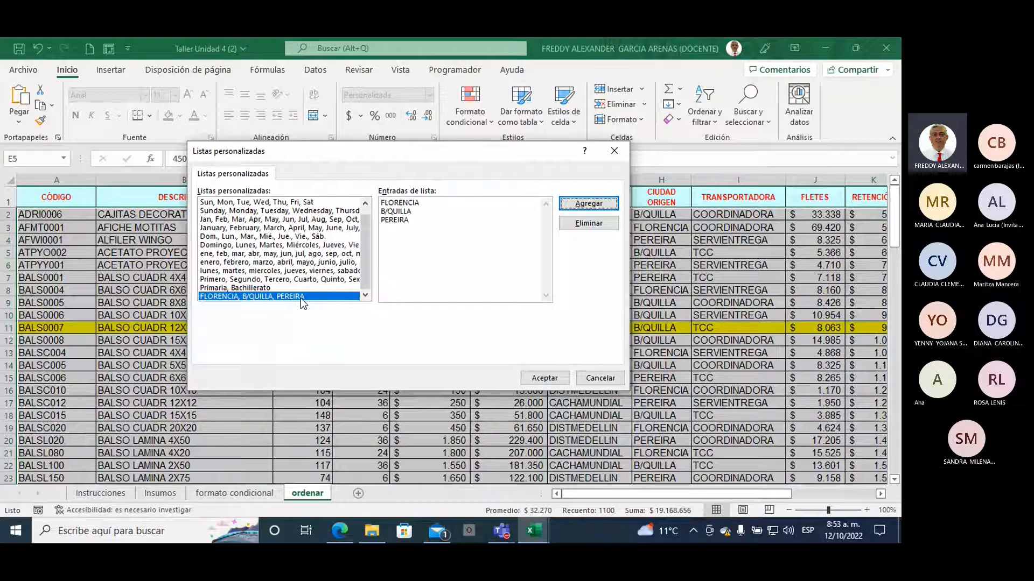
left_click(544, 380)
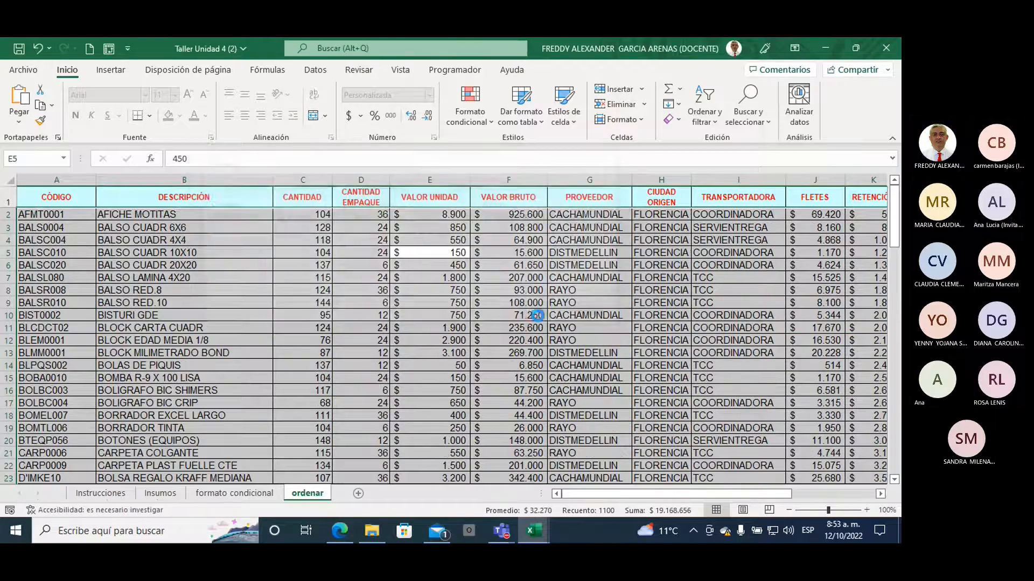
left_click(540, 315)
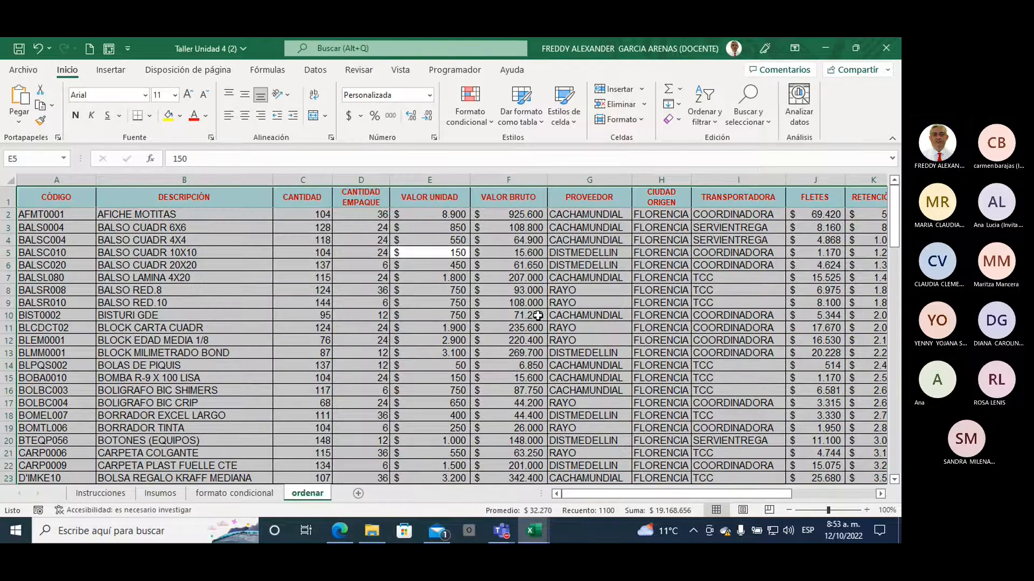
- Examine the order of the cities in the CIUDAD ORIGEN column throughout the sorted table
left_click(661, 179)
left_click_drag(662, 226, 662, 492)
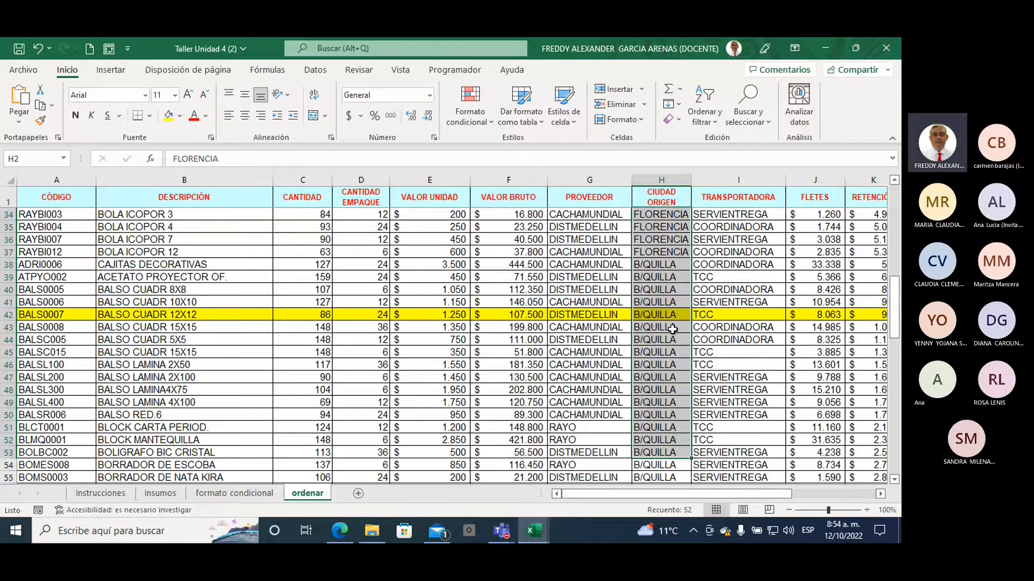
scroll(672, 329, "down", 4)
scroll(673, 329, "down", 6)
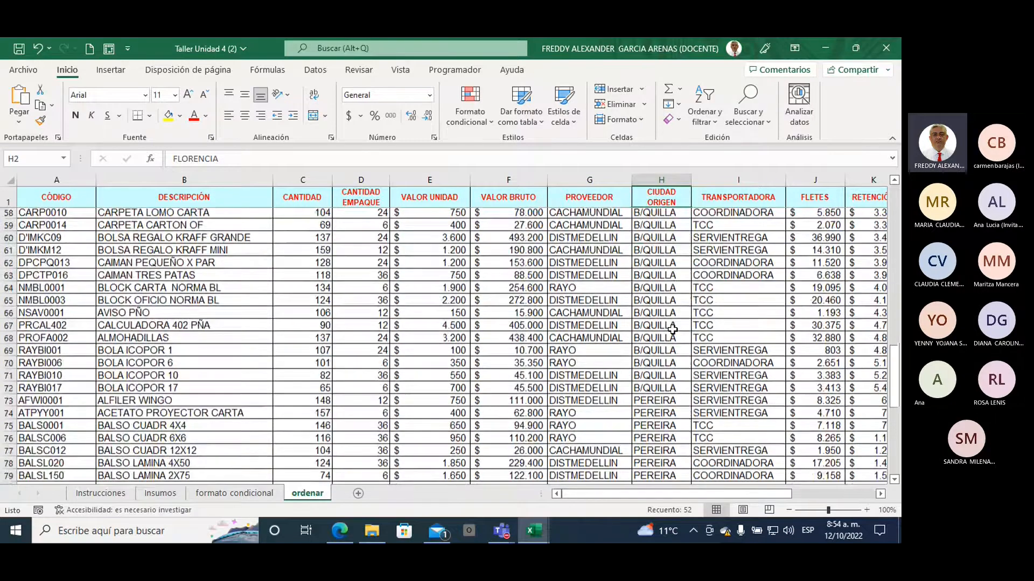
left_click_drag(663, 334, 680, 481)
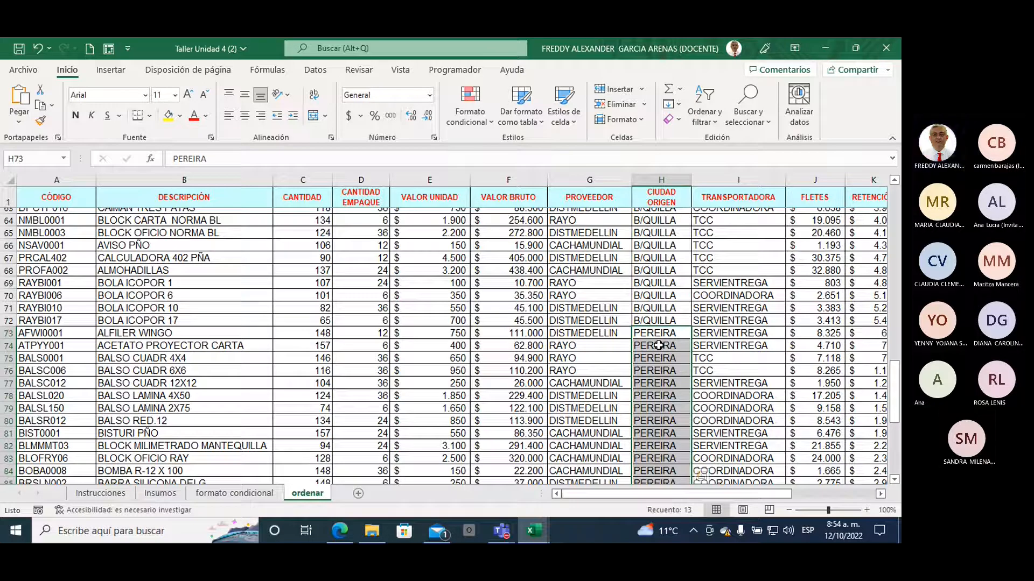
left_click(716, 121)
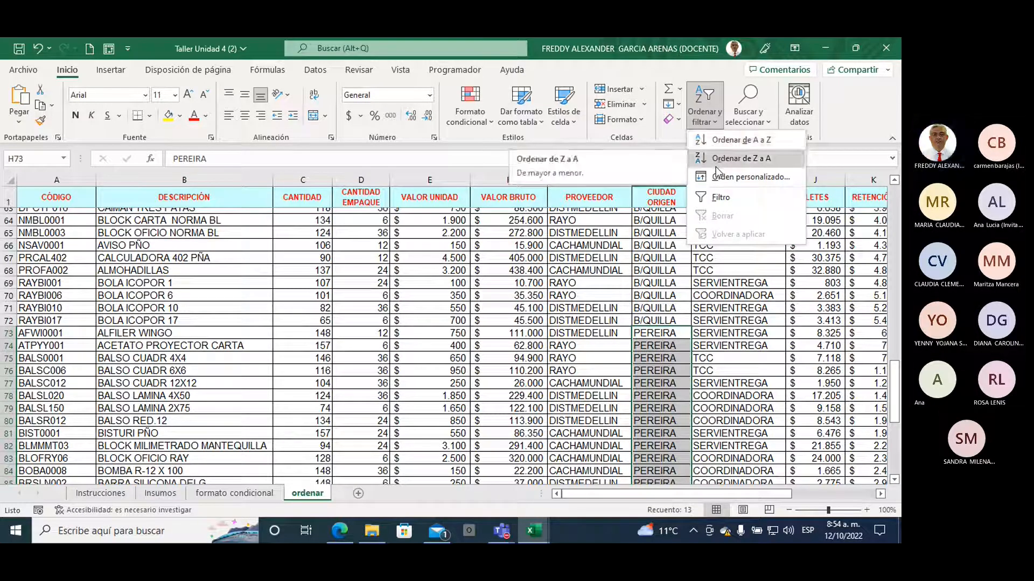
left_click(596, 251)
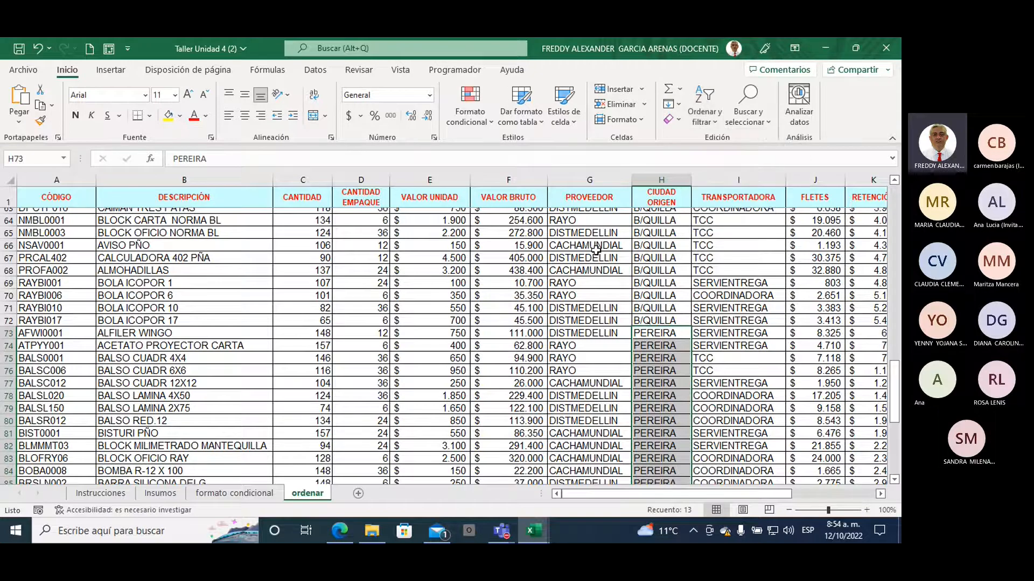
scroll(575, 283, "up", 4)
scroll(575, 284, "up", 10)
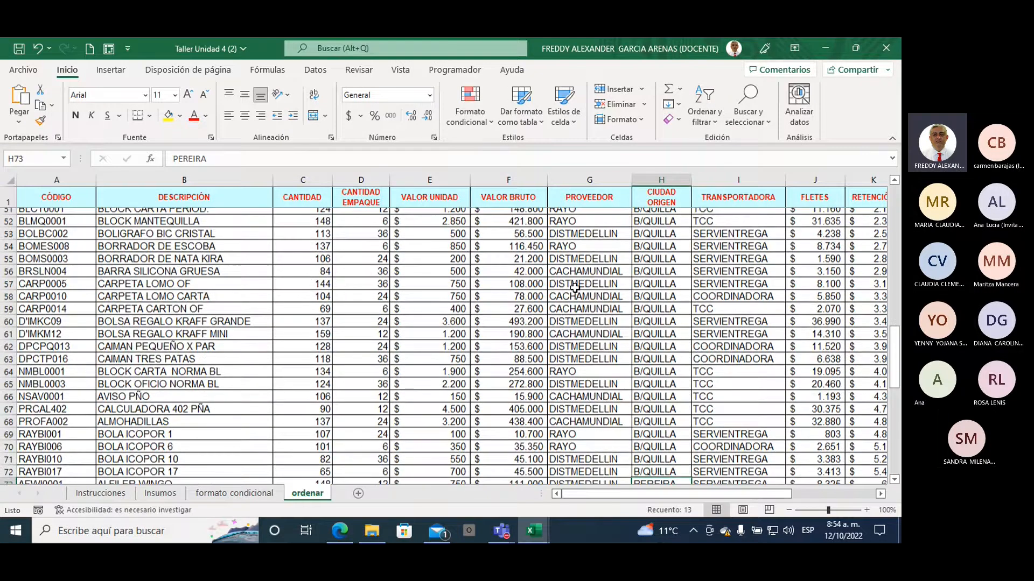
scroll(577, 291, "up", 7)
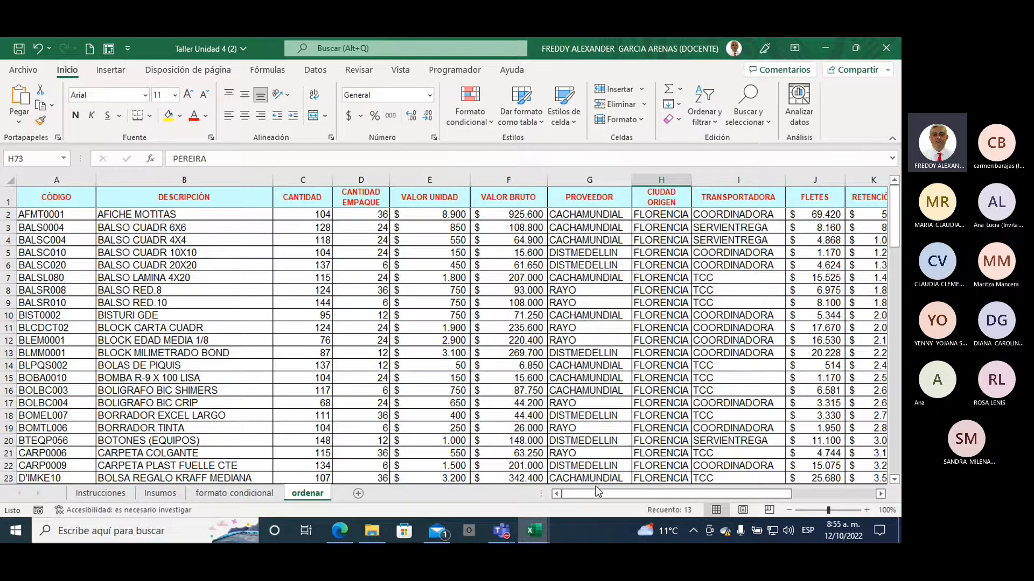
- Open a custom sort for the whole table and set its first level to PROVEEDOR by cell values, ordered A a Z
left_click_drag(590, 495, 614, 493)
left_click(445, 266)
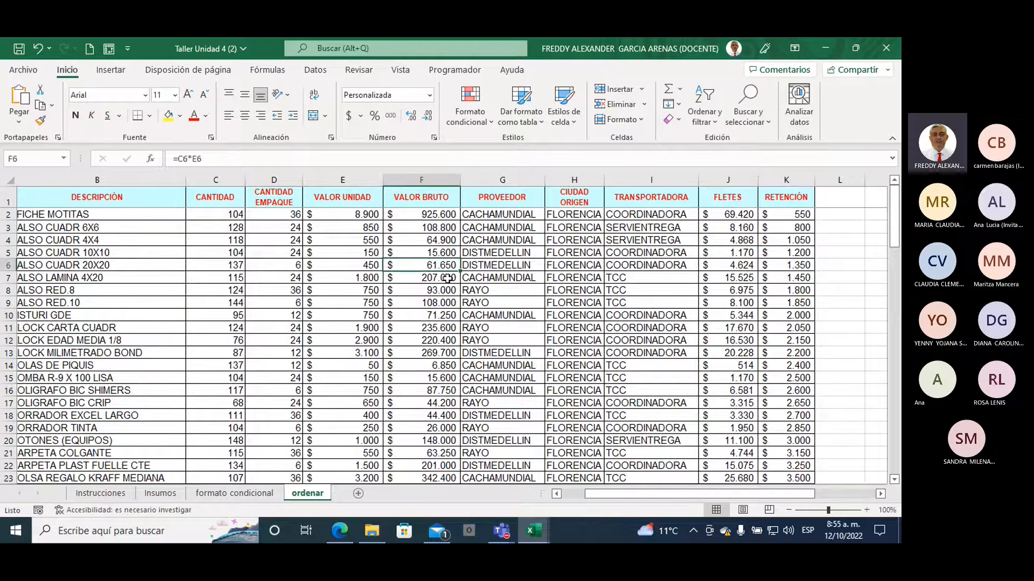
key("ctrl+a")
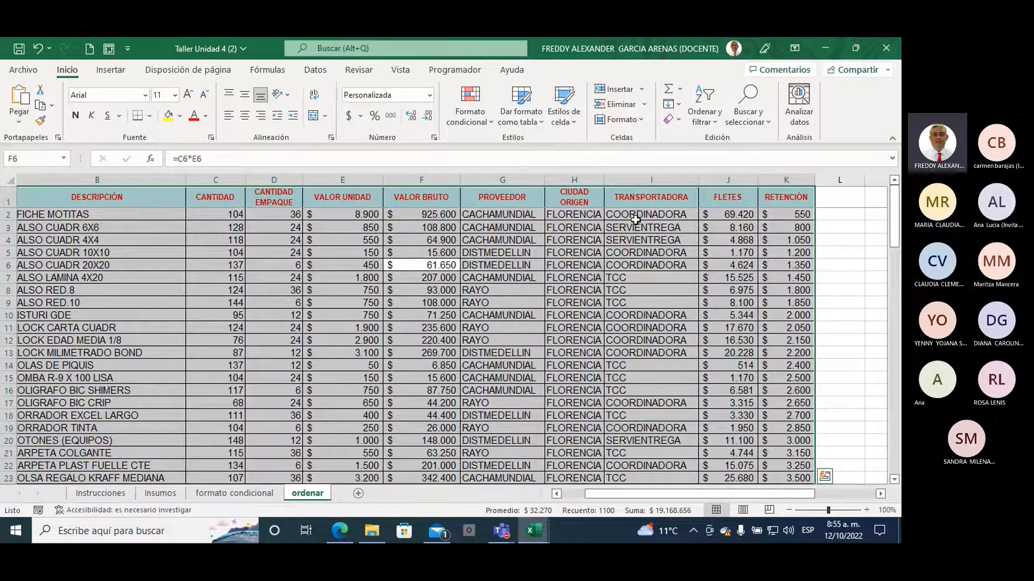
left_click(707, 118)
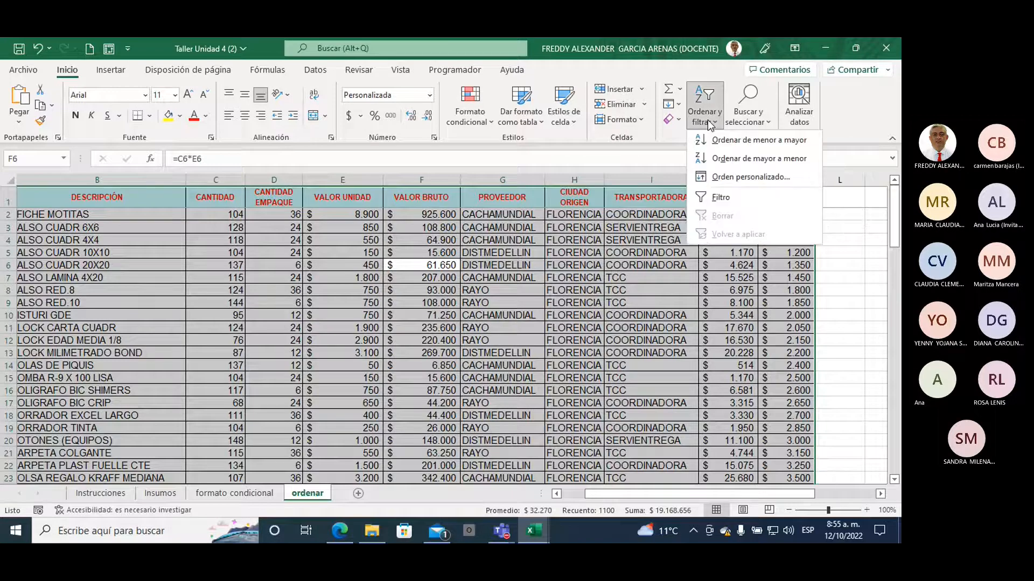
left_click(739, 178)
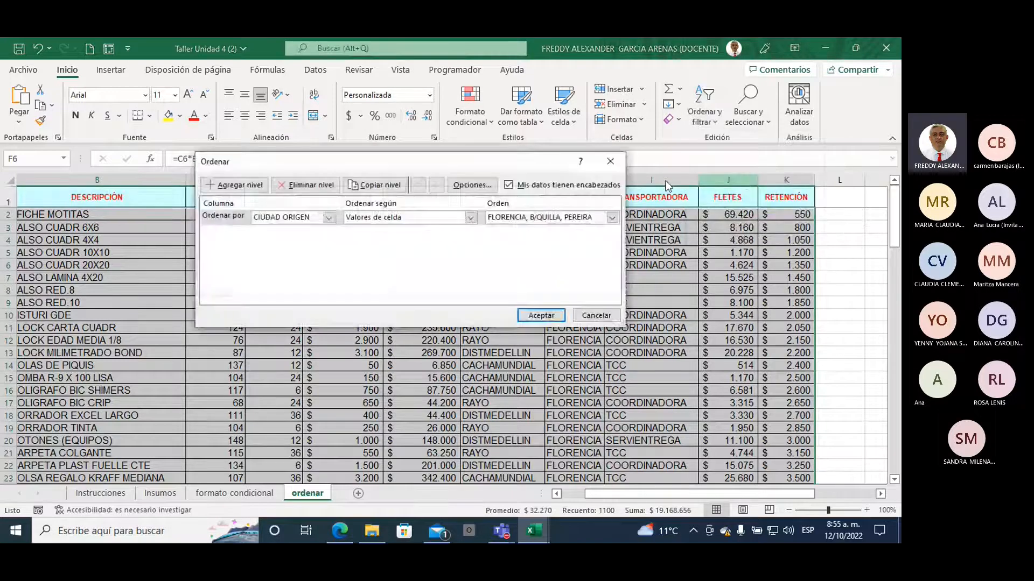
left_click_drag(479, 165, 661, 298)
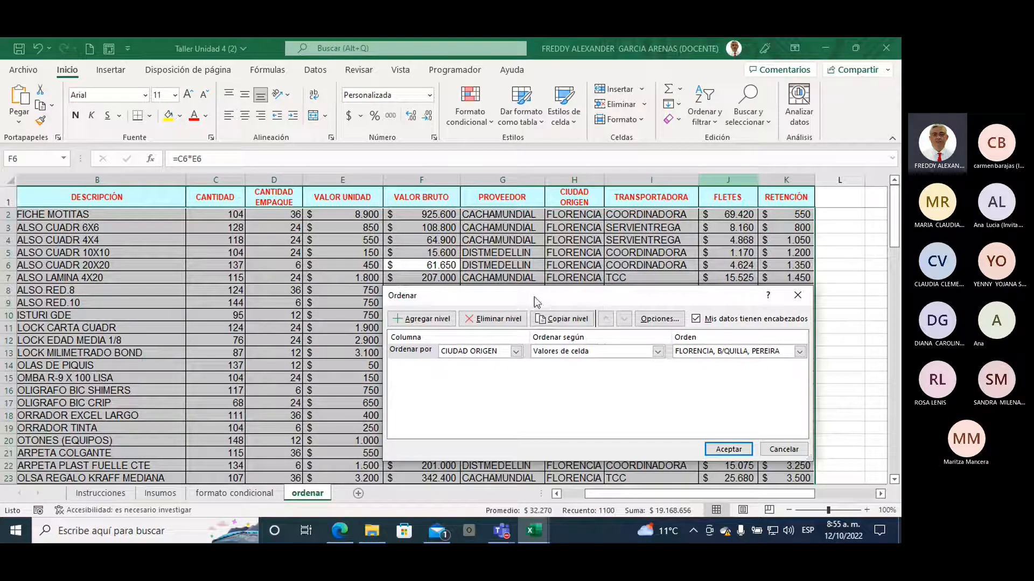
left_click_drag(534, 295, 531, 244)
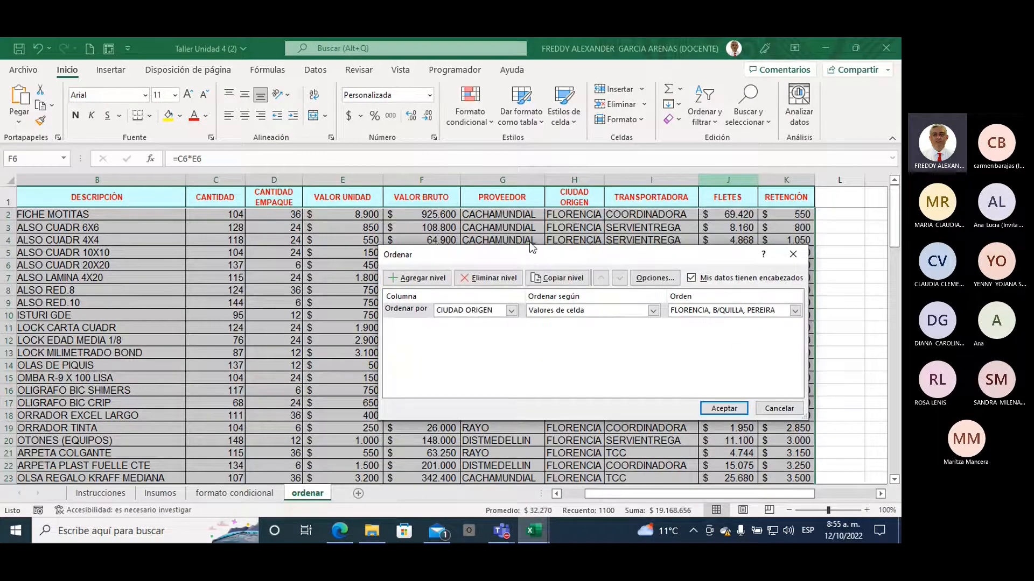
left_click(511, 311)
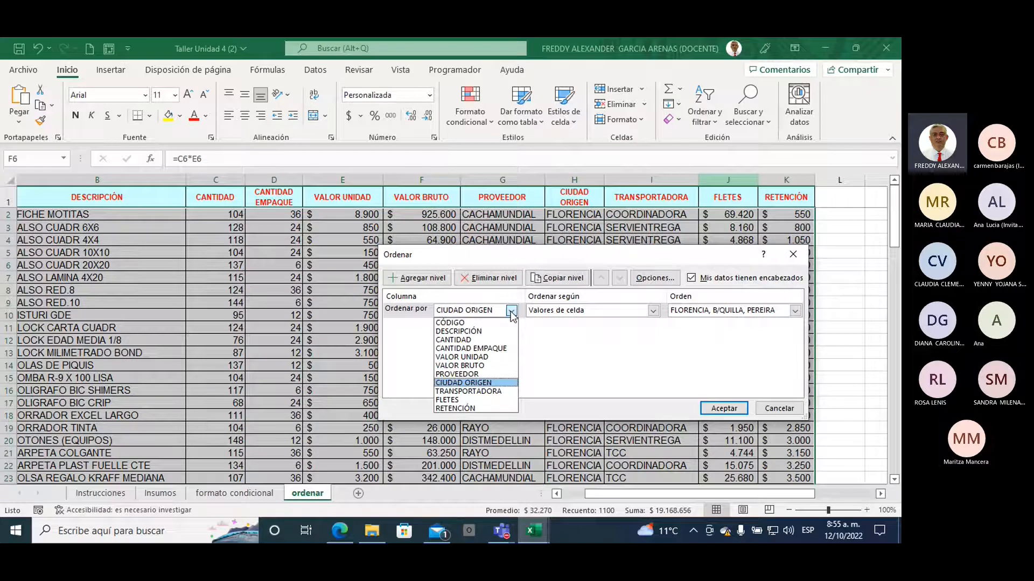
left_click(468, 374)
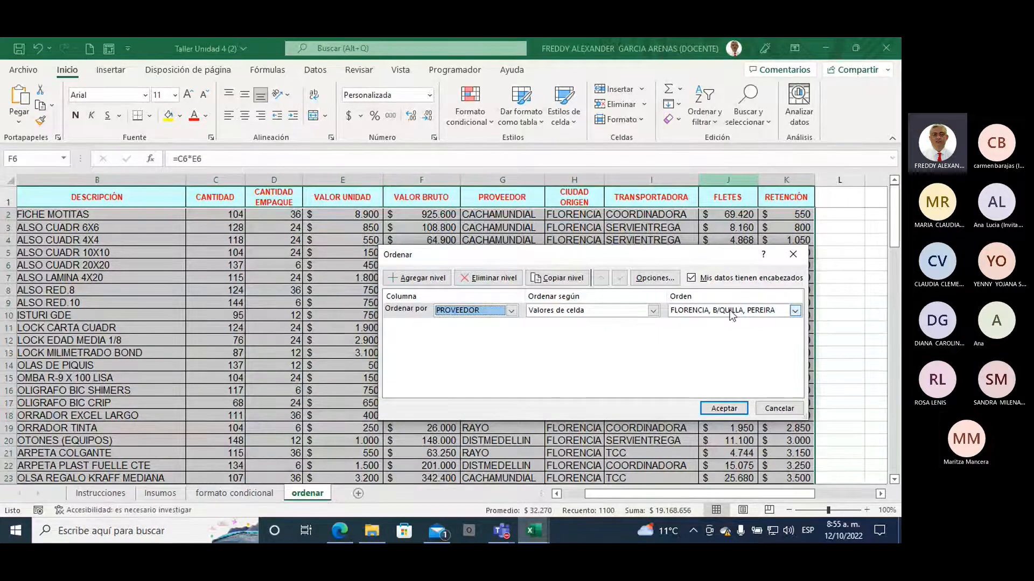
left_click(794, 311)
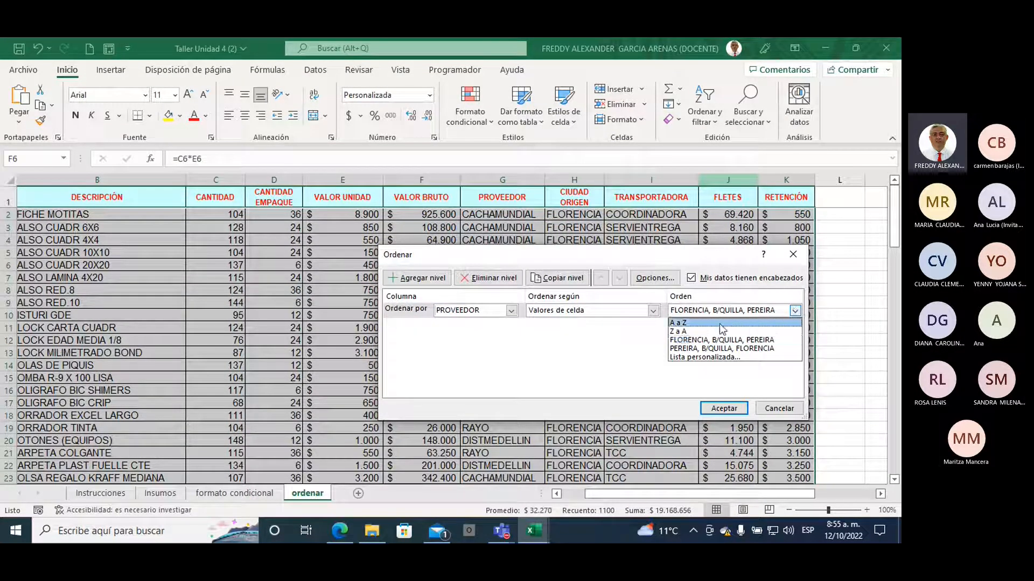
left_click(692, 323)
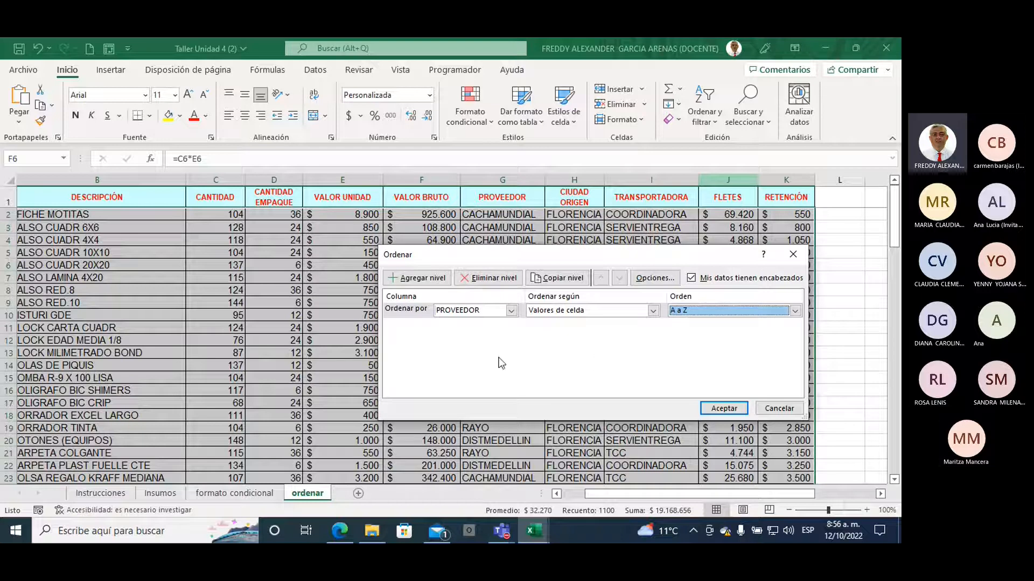
- Add a second sort level for CIUDAD ORIGEN by cell values, ordered by the custom list FLORENCIA, B/QUILLA, PEREIRA
left_click(426, 280)
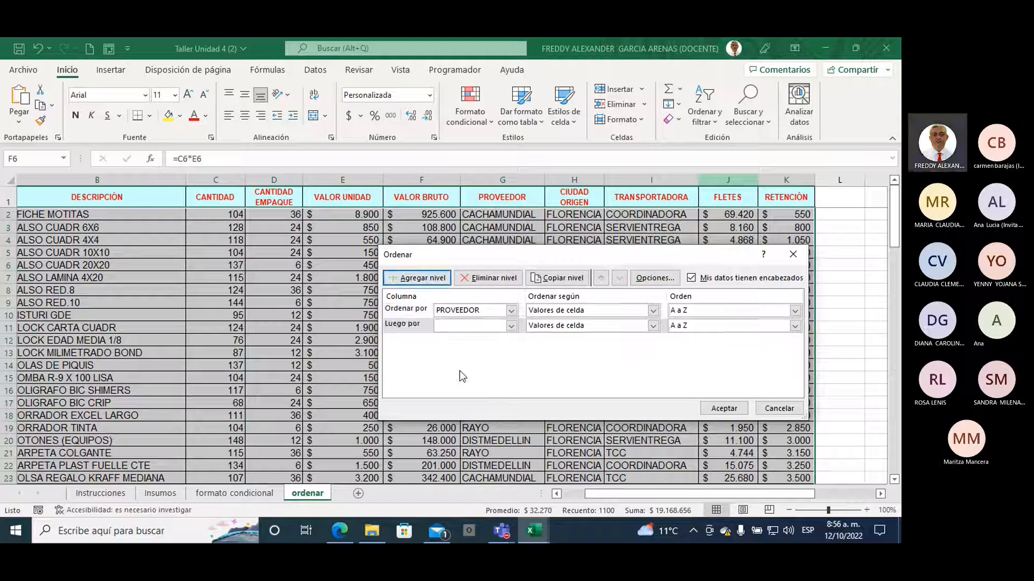
left_click(511, 326)
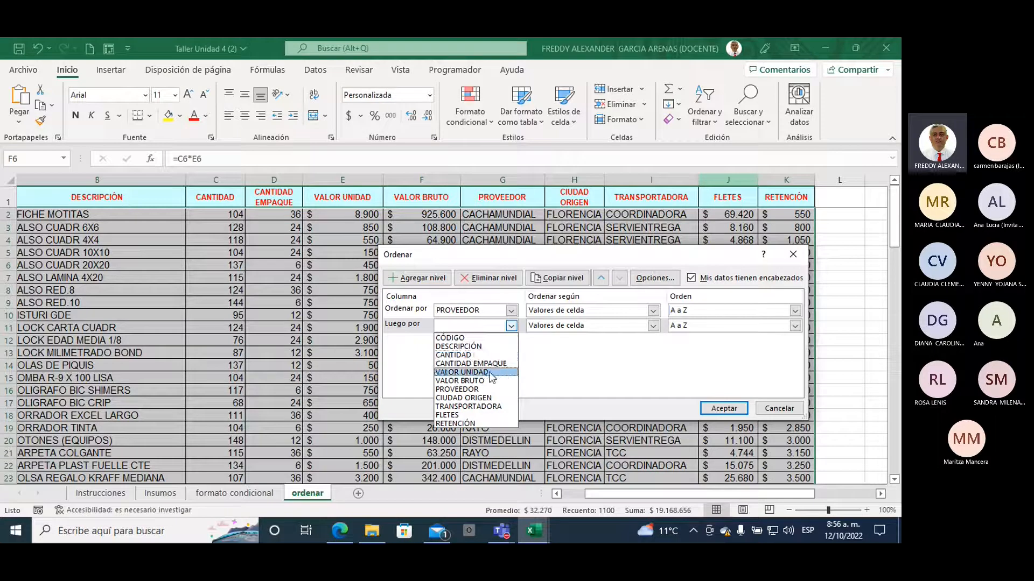
left_click(488, 397)
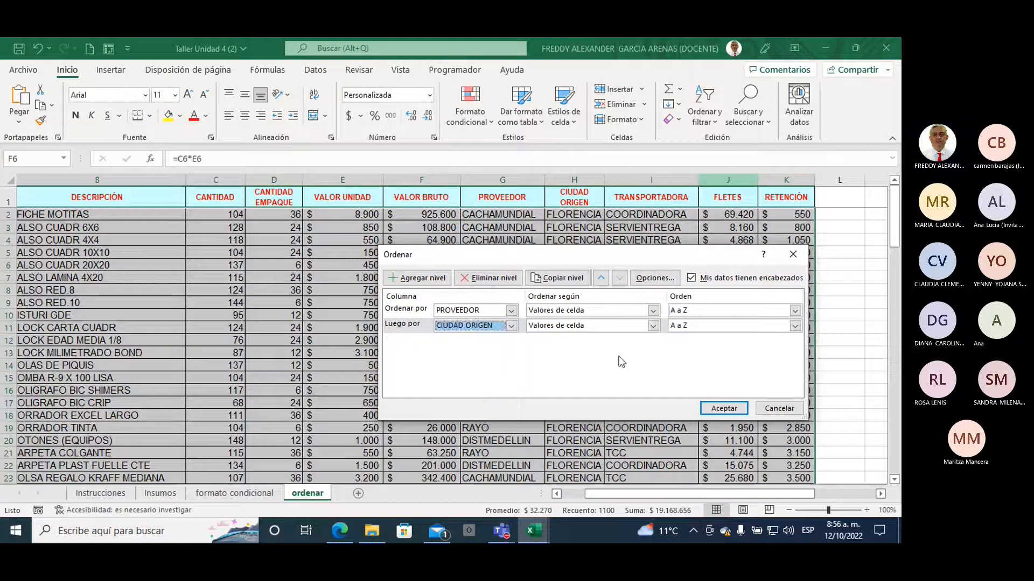
left_click(795, 326)
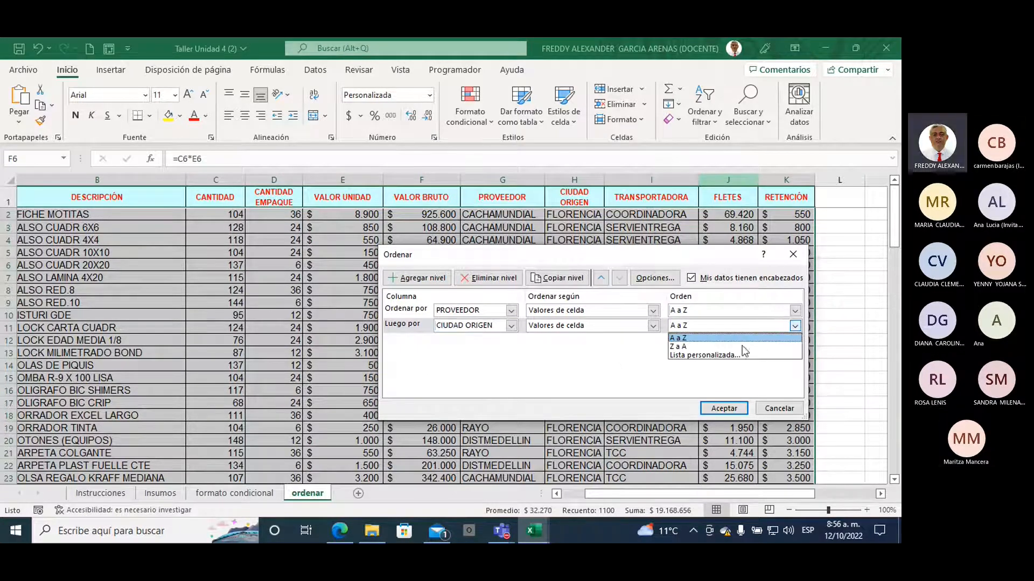
left_click(722, 356)
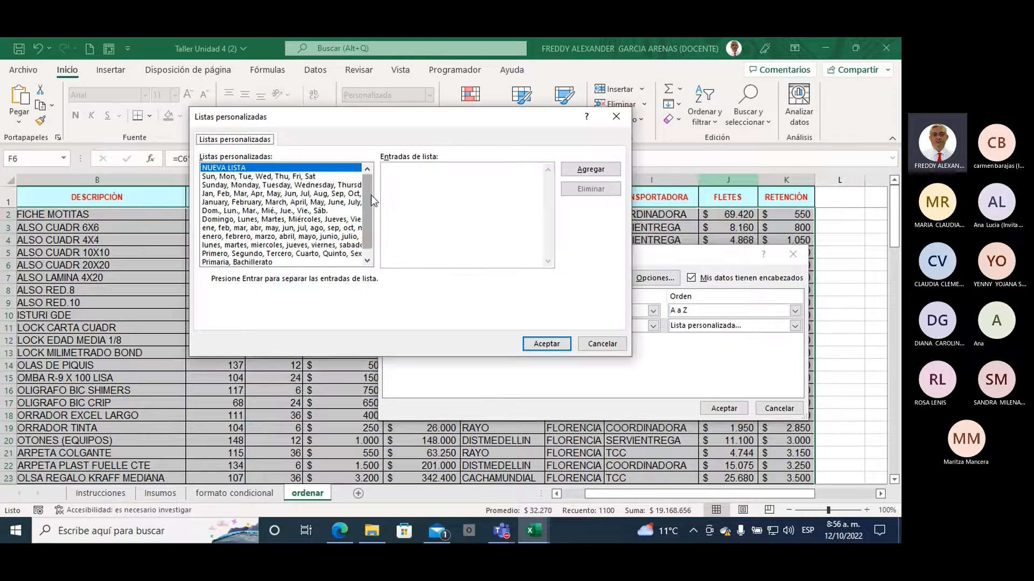
left_click_drag(370, 195, 372, 248)
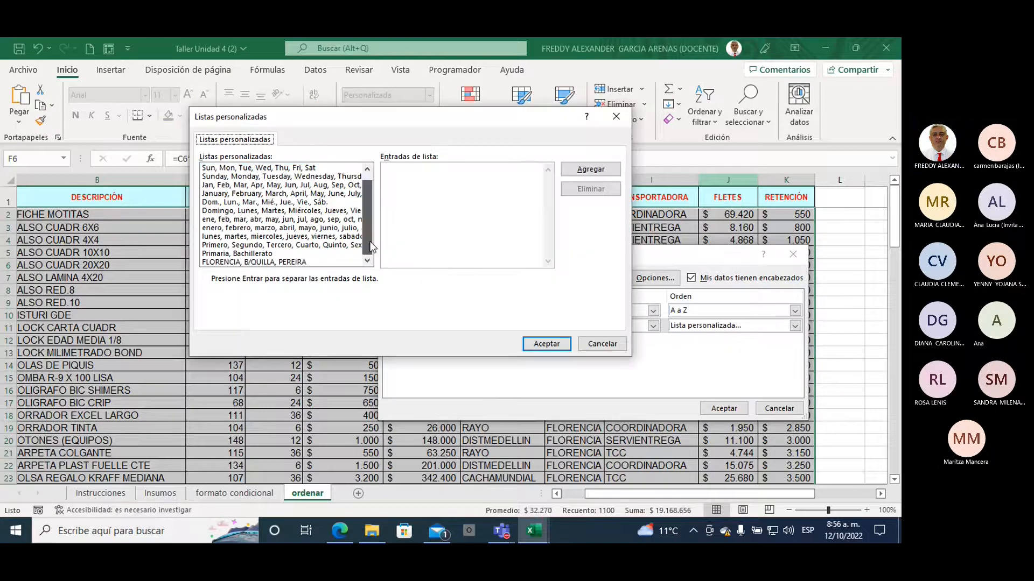
left_click(253, 262)
left_click(538, 344)
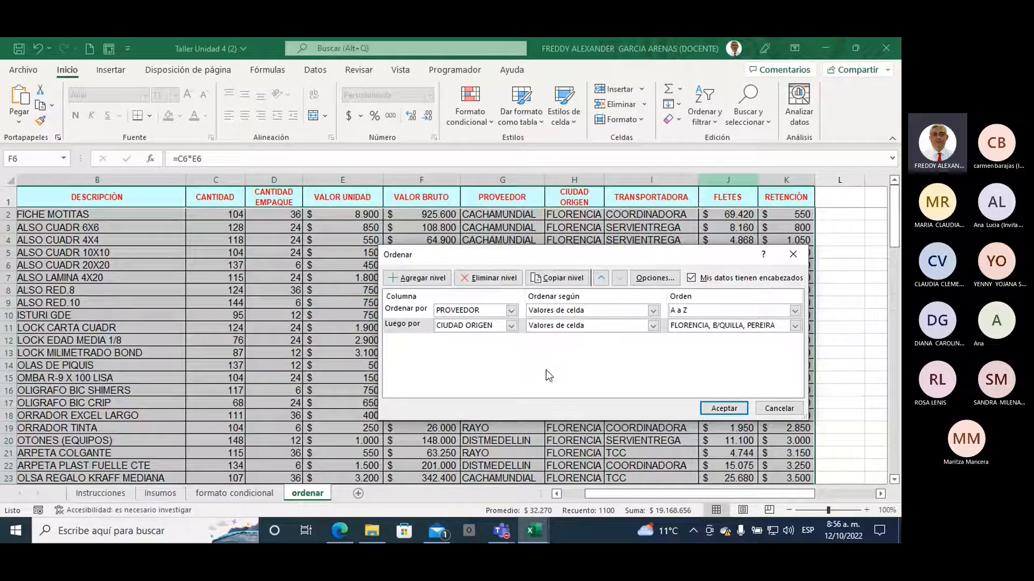
- Add a third sort level for TRANSPORTADORA ordered Z a A and apply the three-level sort to the table
left_click(422, 279)
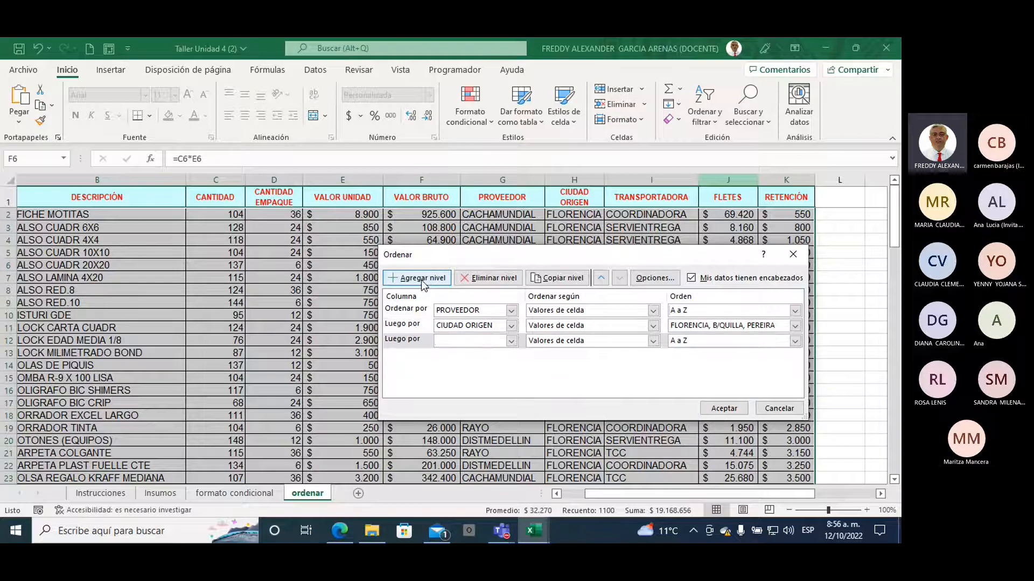
left_click(511, 342)
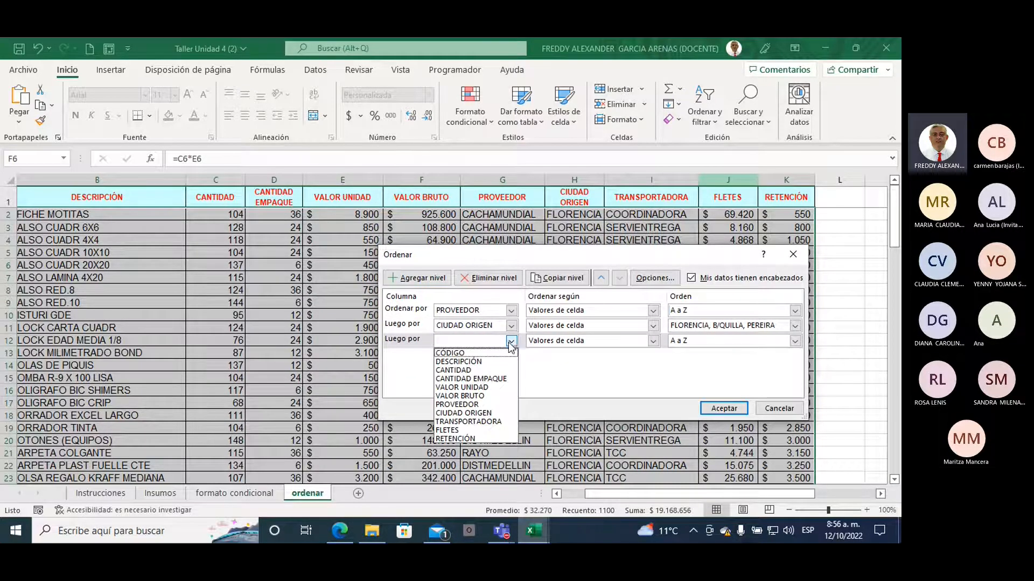
left_click(469, 421)
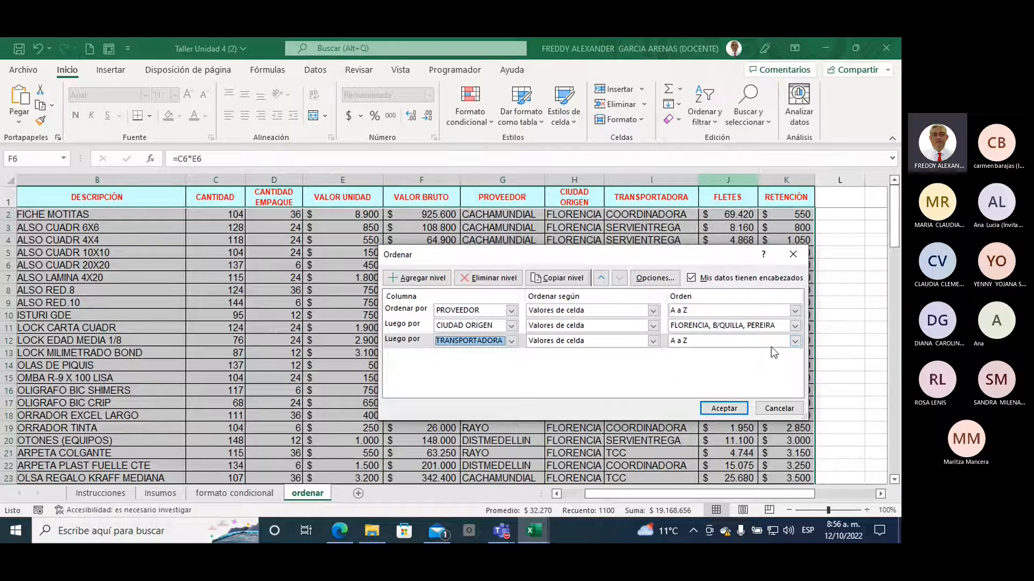
left_click(795, 342)
left_click(703, 358)
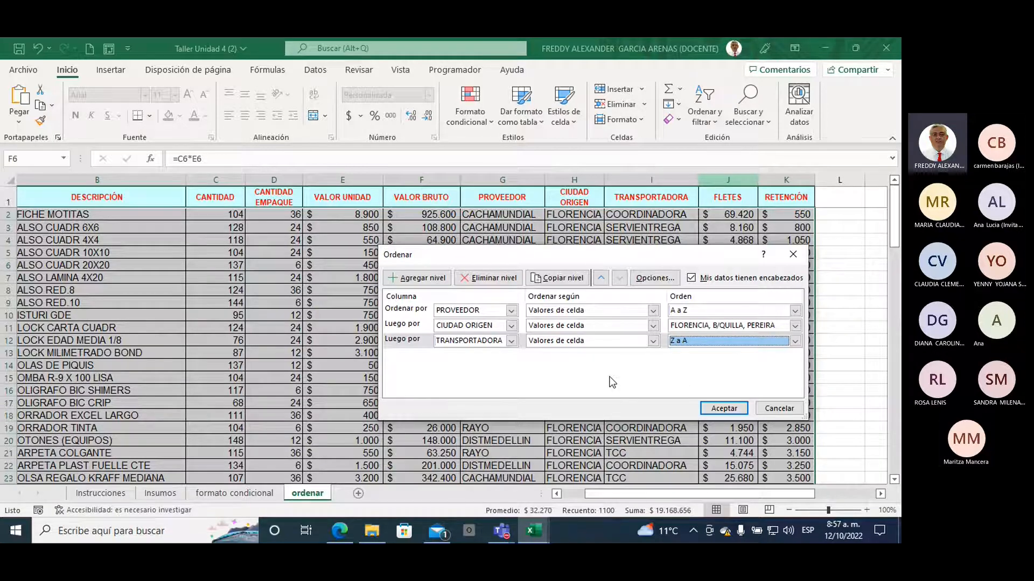
left_click(724, 409)
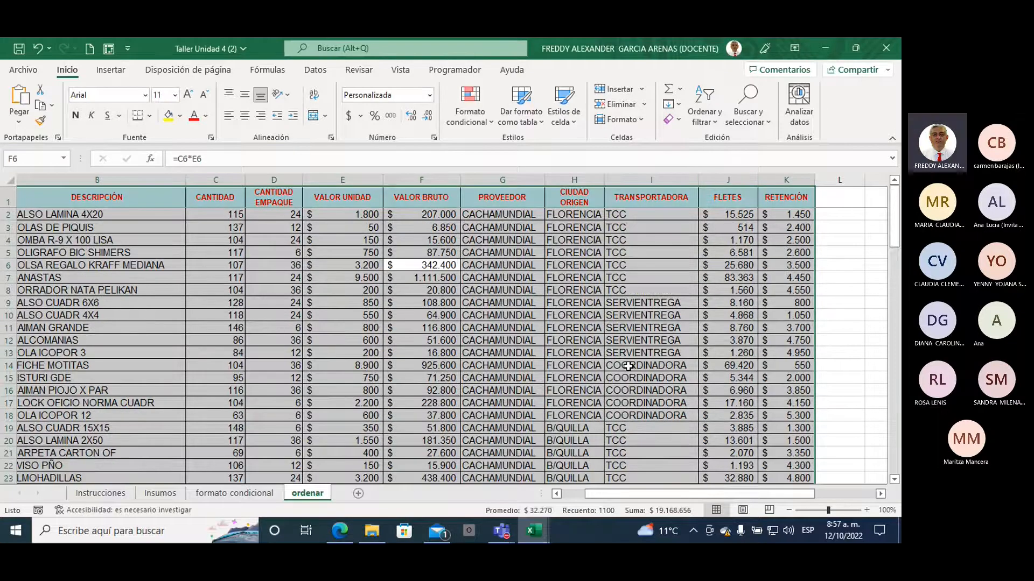
- Examine how the sorted rows are grouped by PROVEEDOR, and the CIUDAD ORIGEN and TRANSPORTADORA order within the RAYO rows
left_click(503, 214)
left_click_drag(501, 215, 503, 464)
scroll(619, 379, "up", 1)
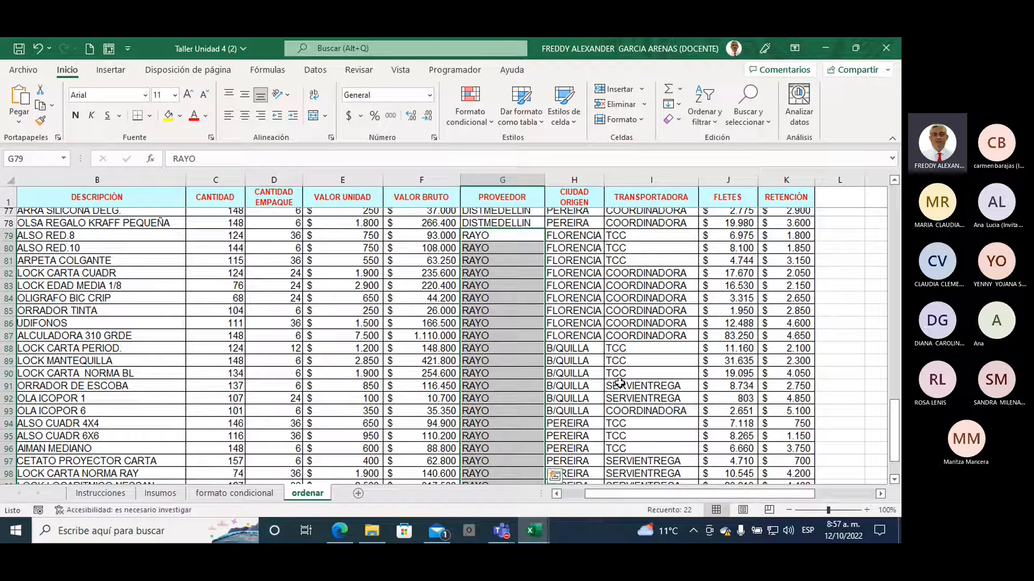
left_click(4, 235)
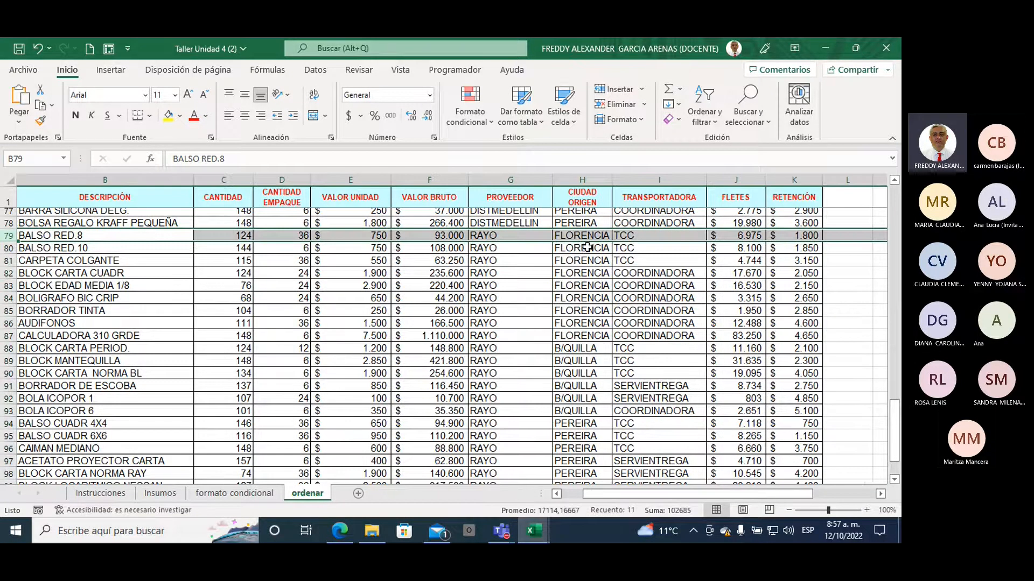
left_click(583, 247)
left_click_drag(583, 235, 583, 473)
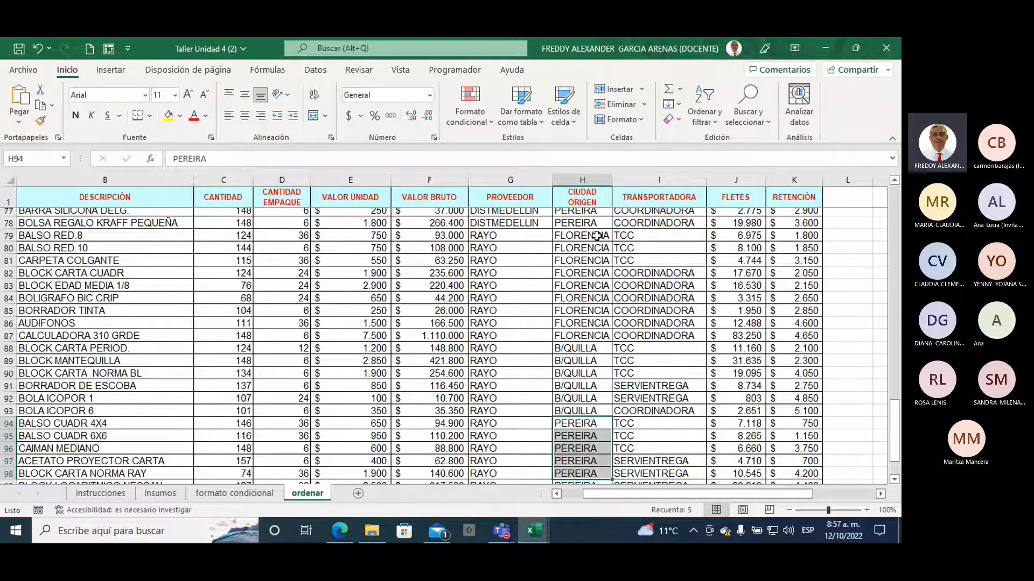
left_click_drag(597, 236, 643, 410)
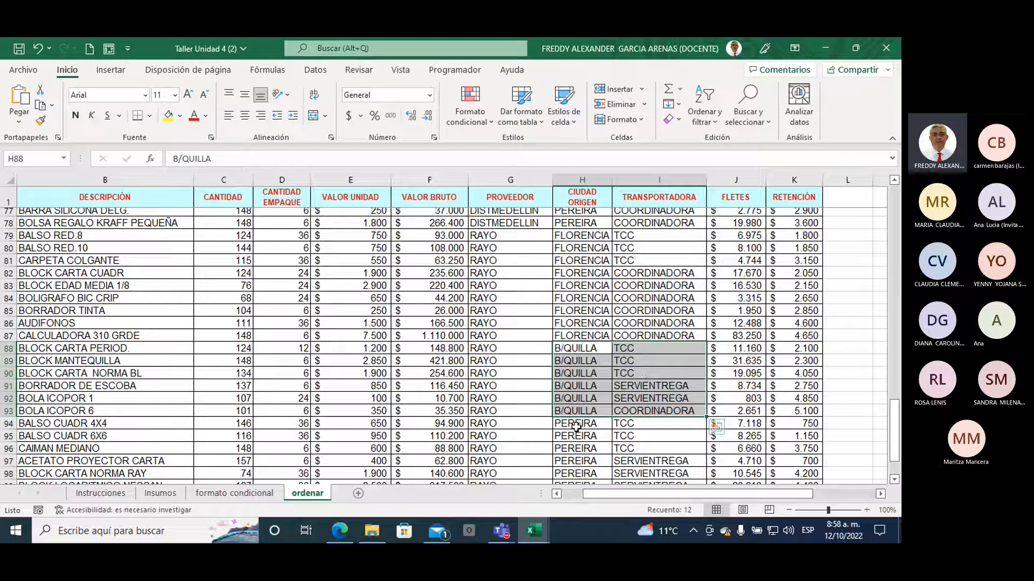
left_click_drag(576, 427, 650, 473)
scroll(650, 463, "down", 1)
scroll(651, 455, "up", 1)
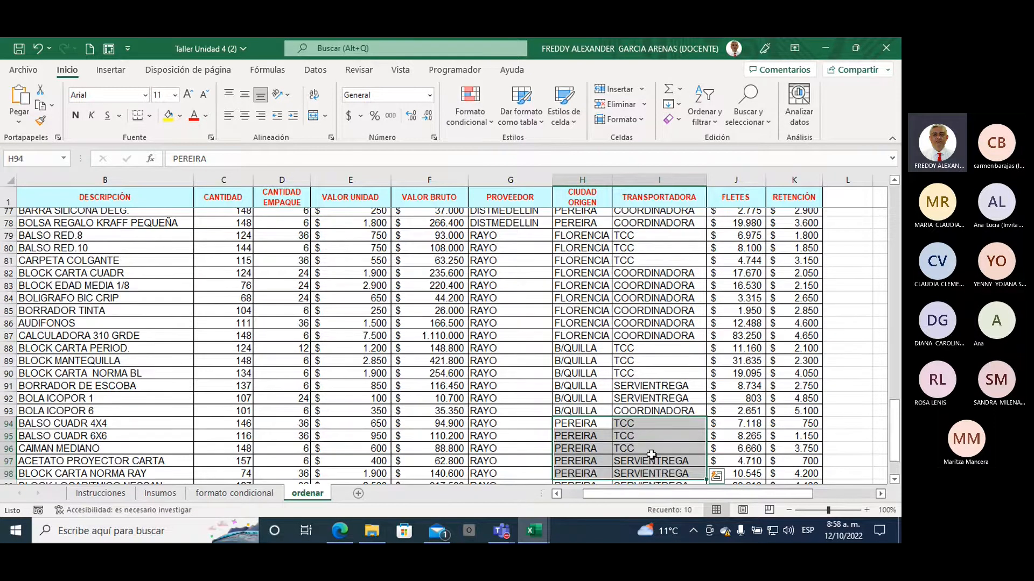
scroll(649, 458, "down", 1)
left_click(592, 466)
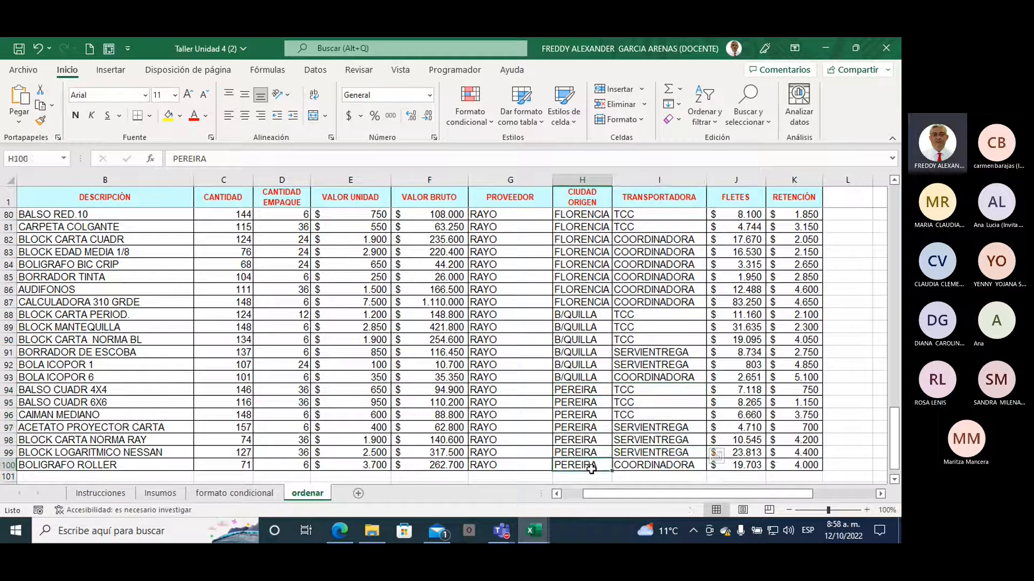
left_click_drag(592, 469, 654, 466)
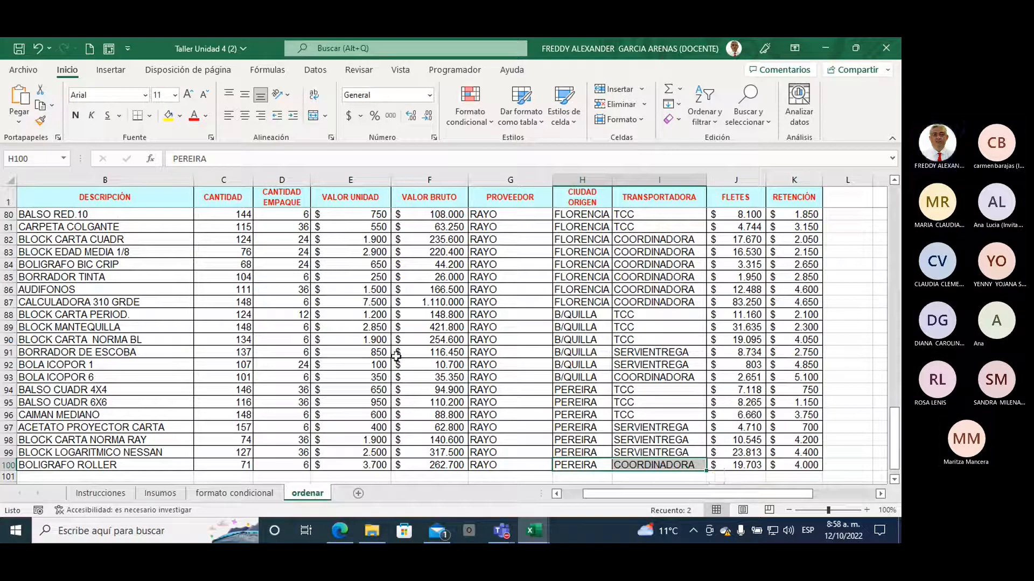
- Reopen the custom sort for the whole table and delete its TRANSPORTADORA and CIUDAD ORIGEN levels
left_click(440, 392)
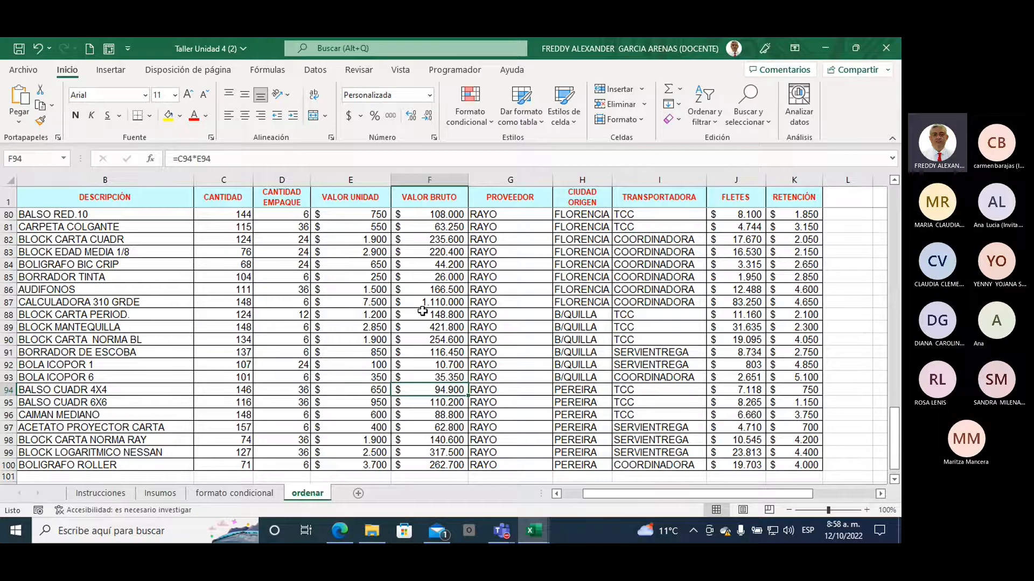
key("ctrl+a")
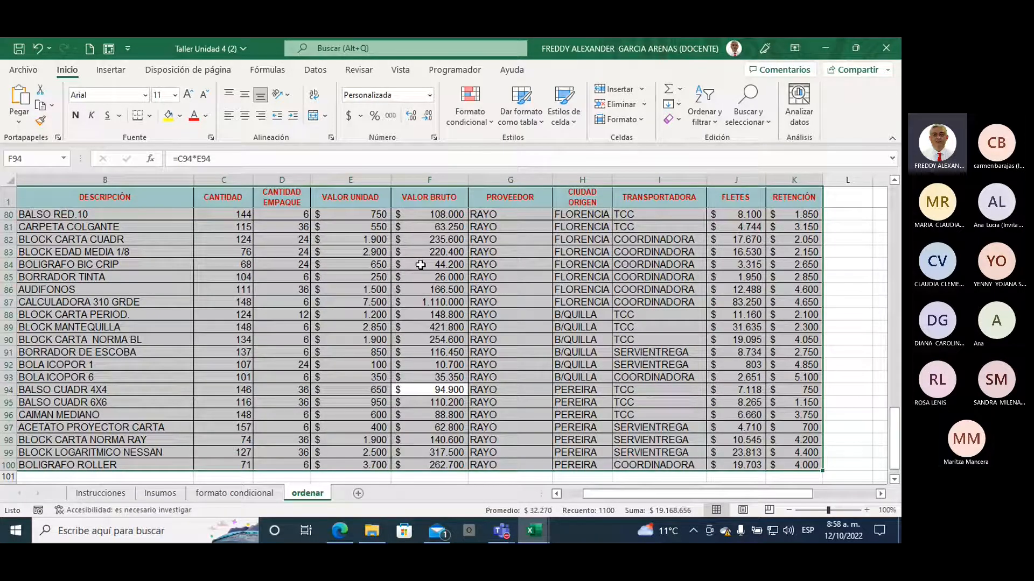
left_click(709, 126)
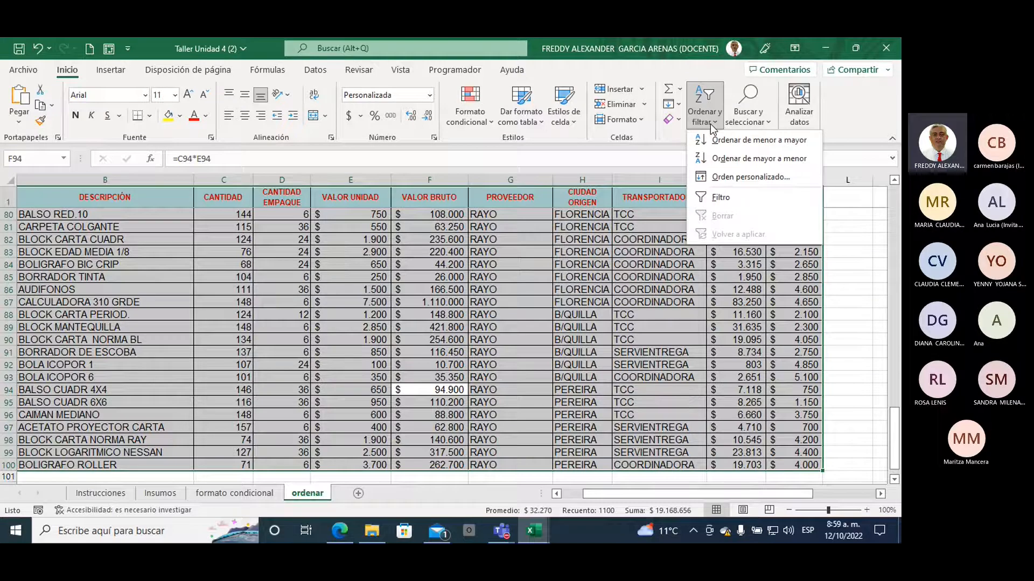
left_click(724, 178)
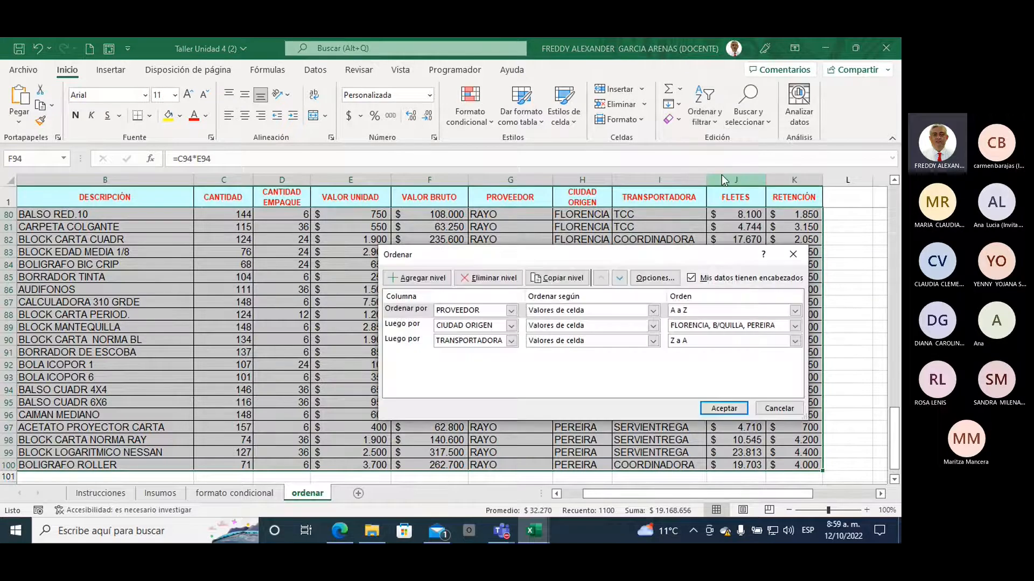
left_click_drag(487, 262, 608, 161)
left_click(531, 241)
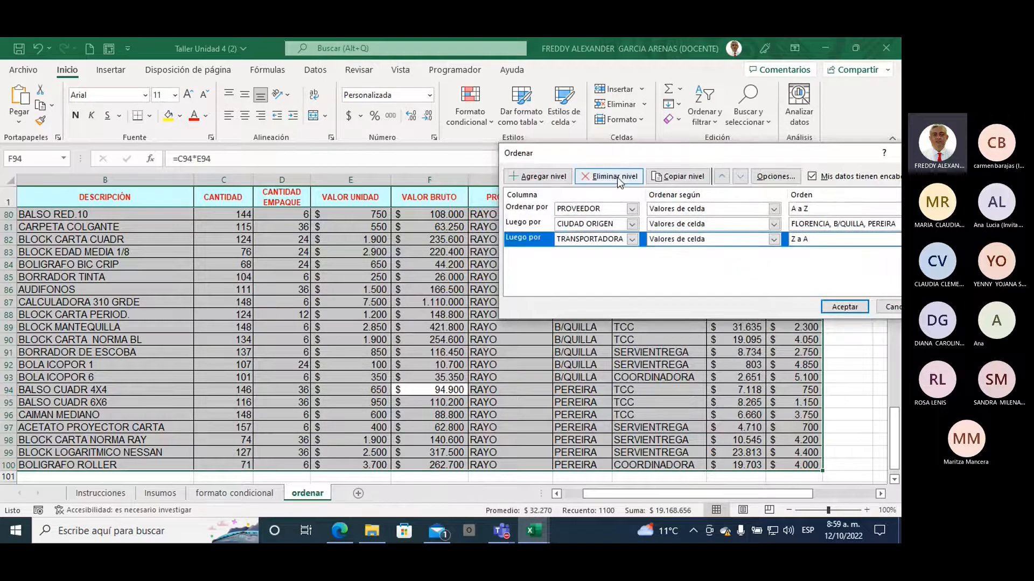
left_click(617, 177)
left_click(542, 225)
left_click(617, 177)
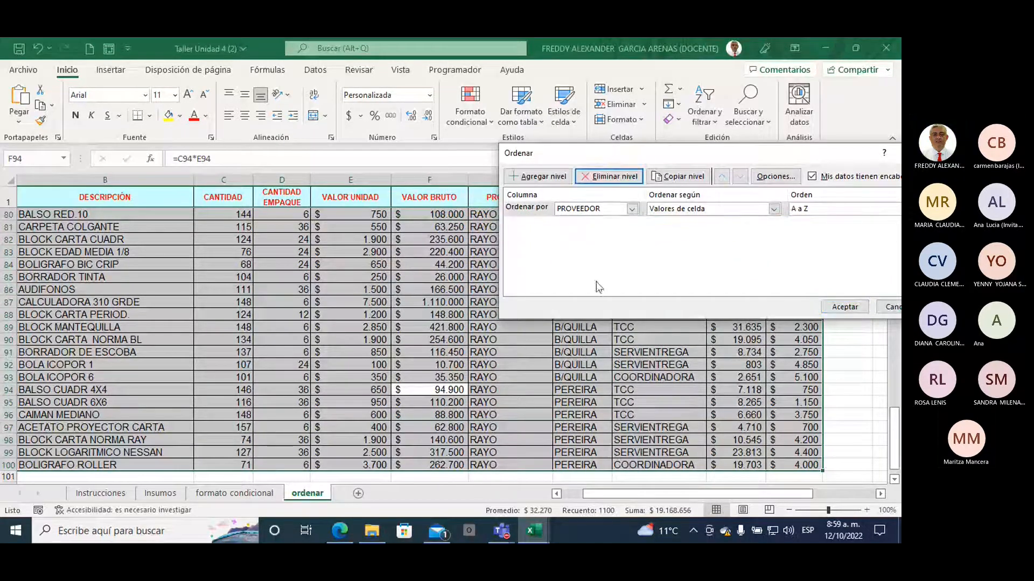
- Change the remaining sort level to VALOR BRUTO by cell values, ordered De mayor a menor, and apply it to the table
left_click(633, 209)
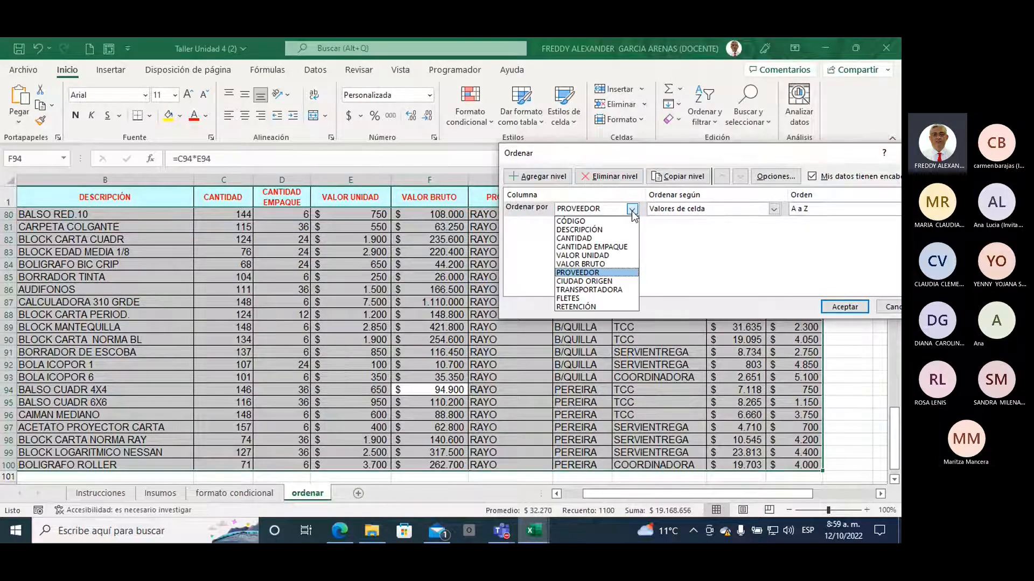
left_click(610, 264)
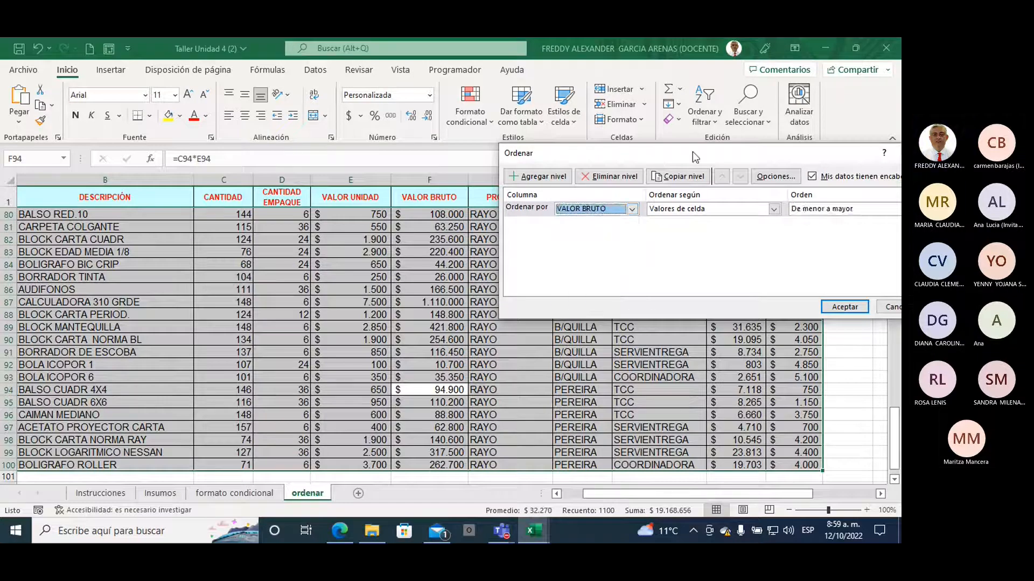
left_click_drag(693, 151, 505, 196)
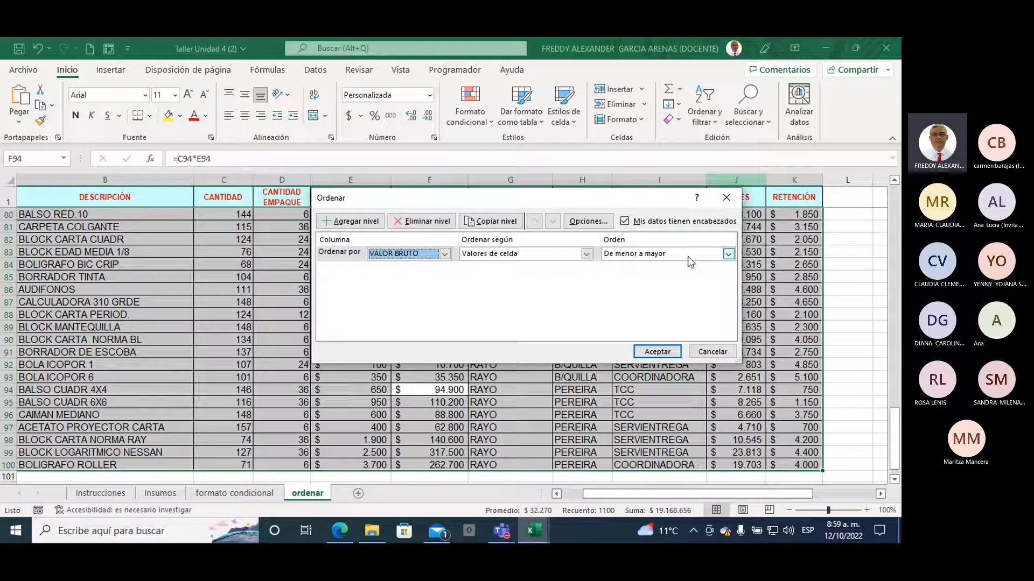
left_click(728, 254)
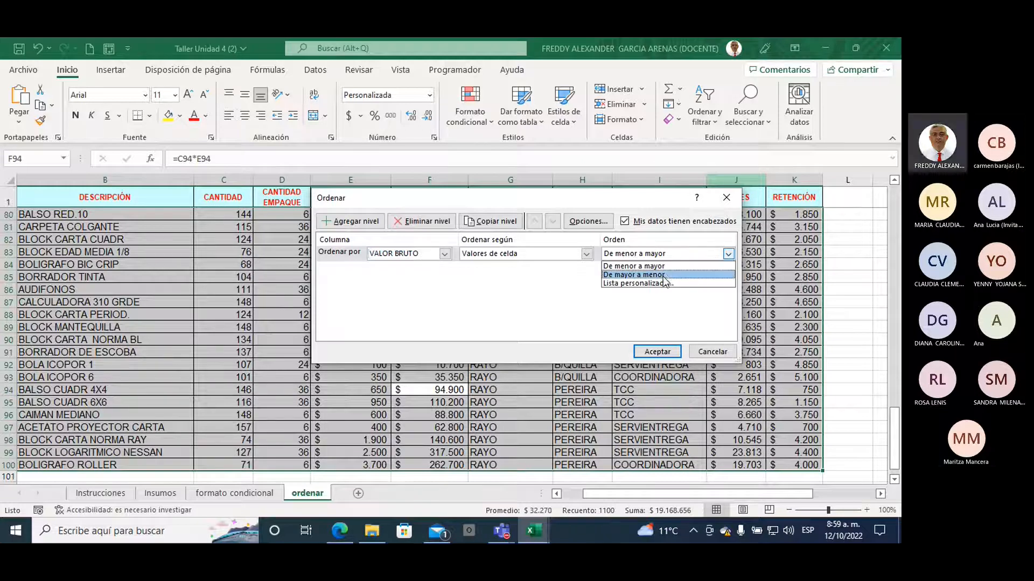
left_click(641, 276)
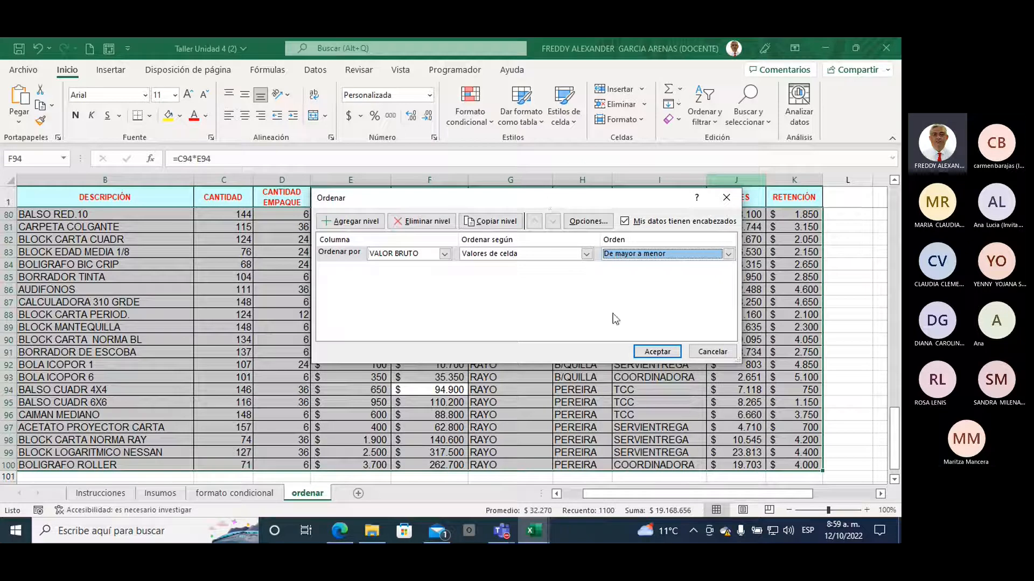
left_click(659, 351)
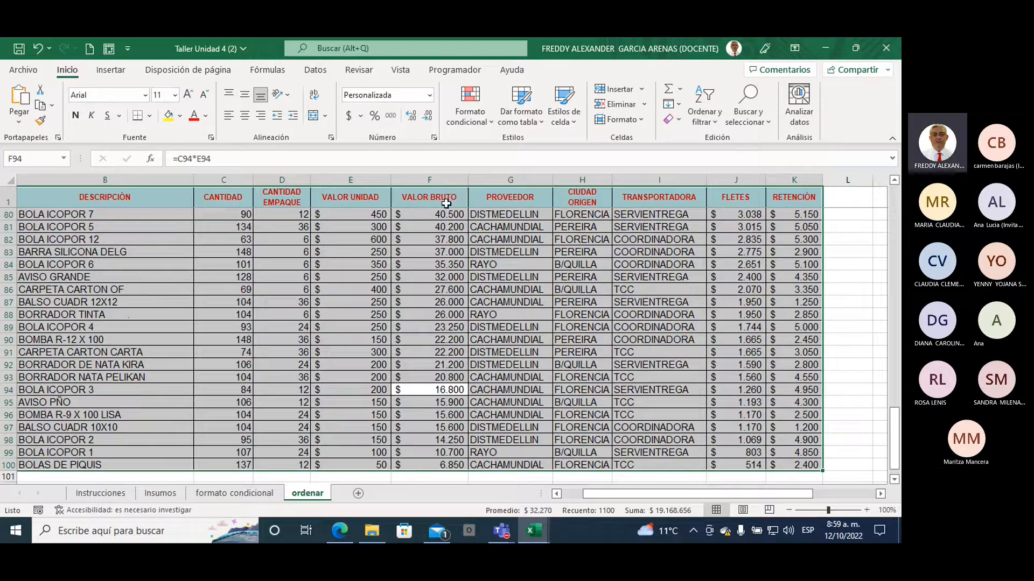
- Examine the VALOR BRUTO column from the table's last row up to its first row to check the descending order
left_click(437, 180)
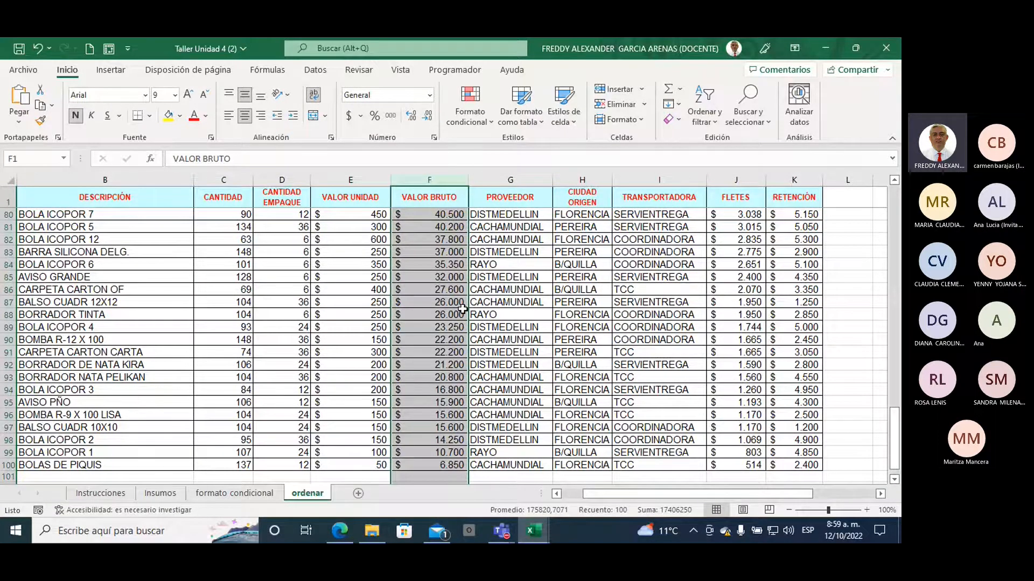
scroll(463, 291, "down", 5)
scroll(449, 315, "up", 2)
left_click(443, 326)
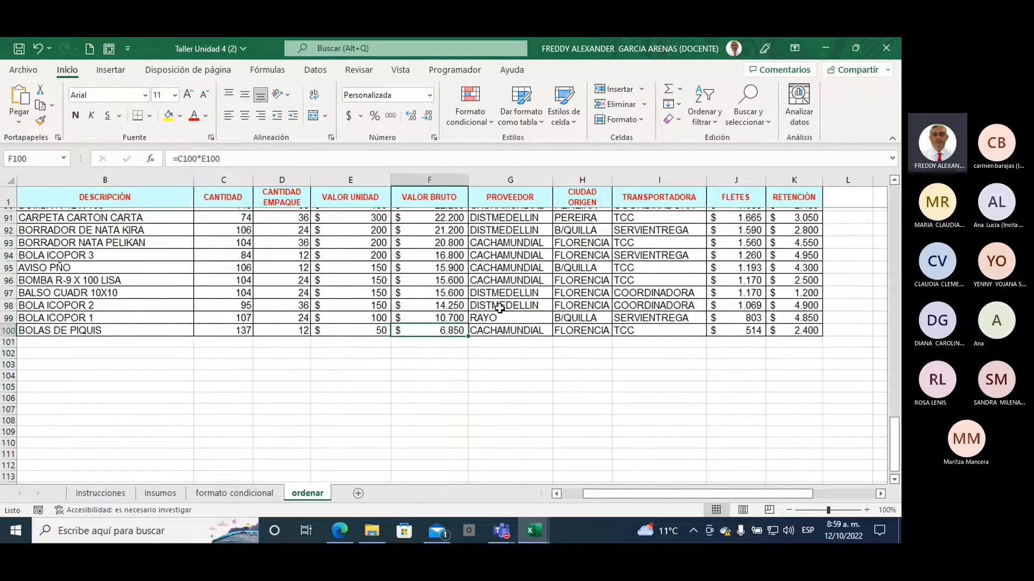
scroll(505, 308, "up", 14)
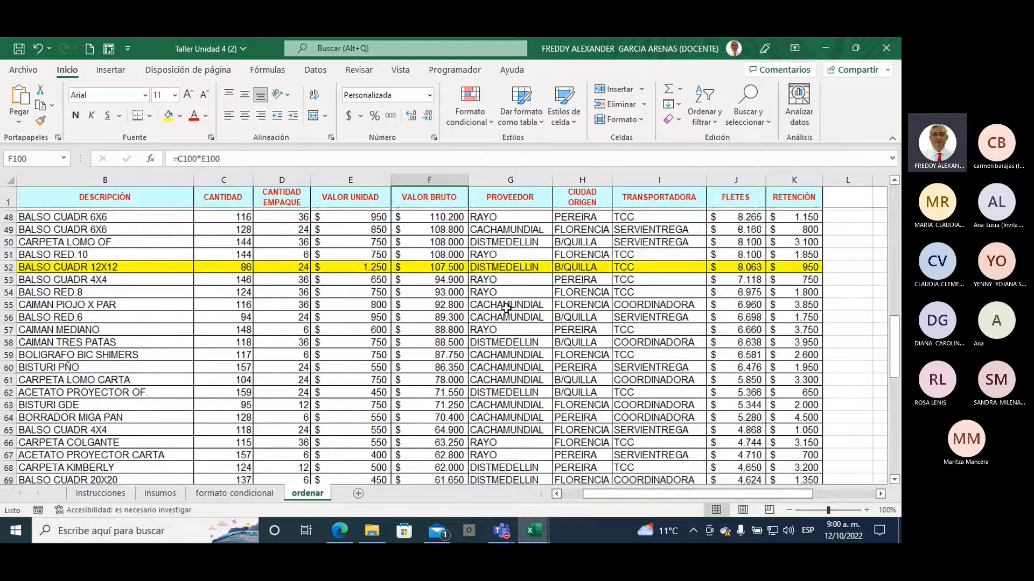
scroll(506, 308, "up", 8)
scroll(506, 308, "up", 8)
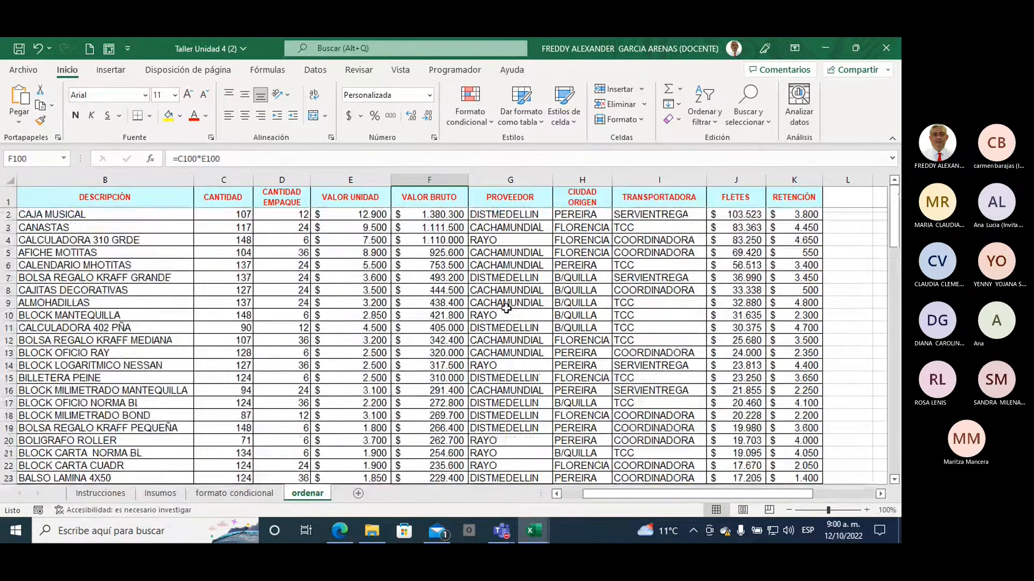
left_click(439, 216)
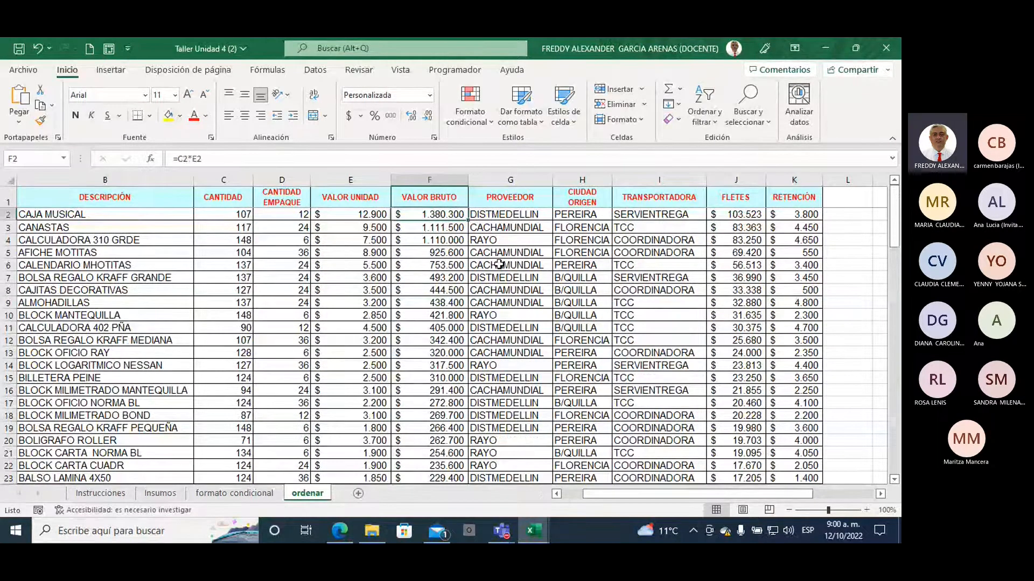
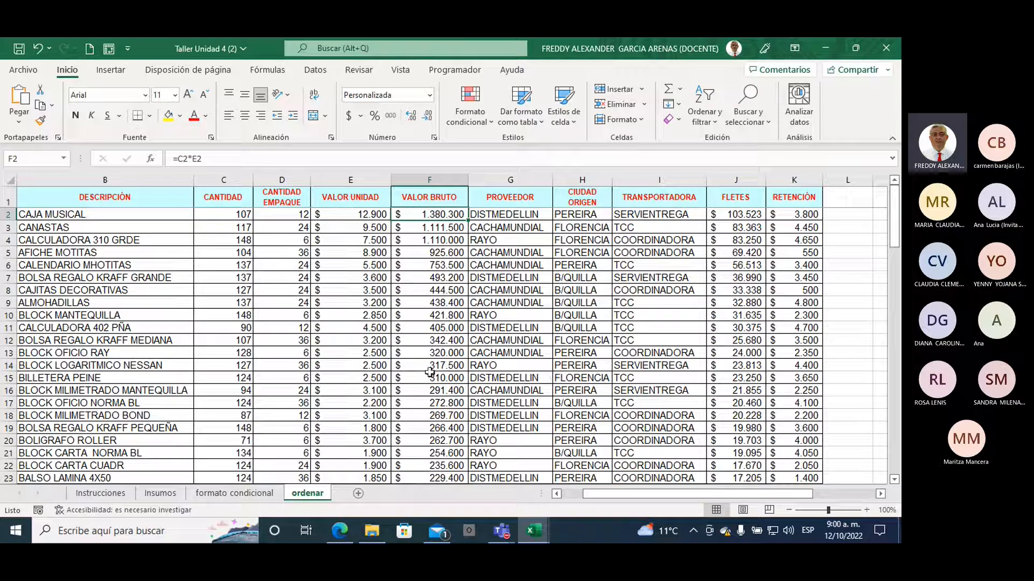
- Sort the whole product table by CÓDIGO using cell values in A a Z order
left_click_drag(603, 494, 583, 495)
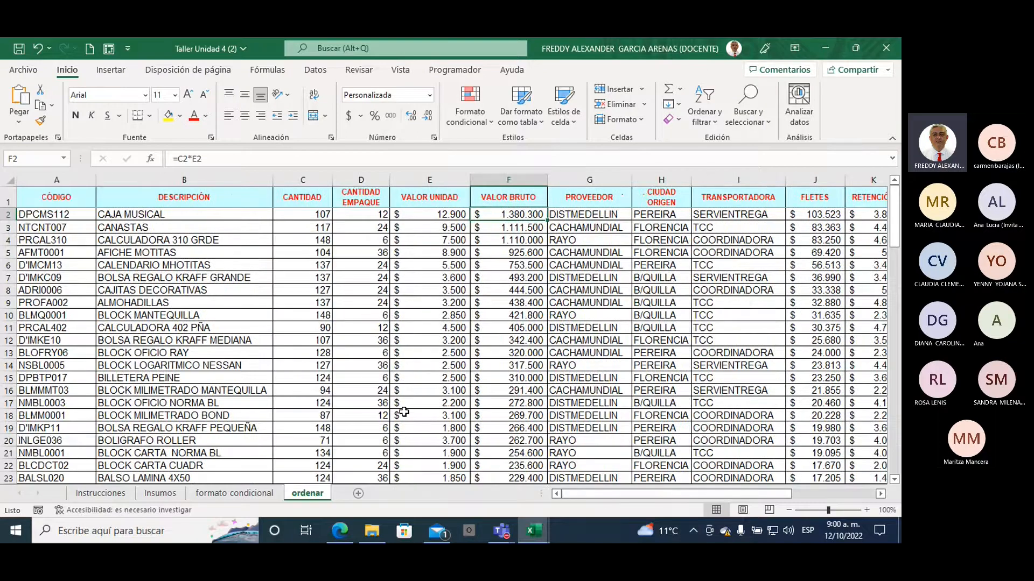
left_click(52, 196)
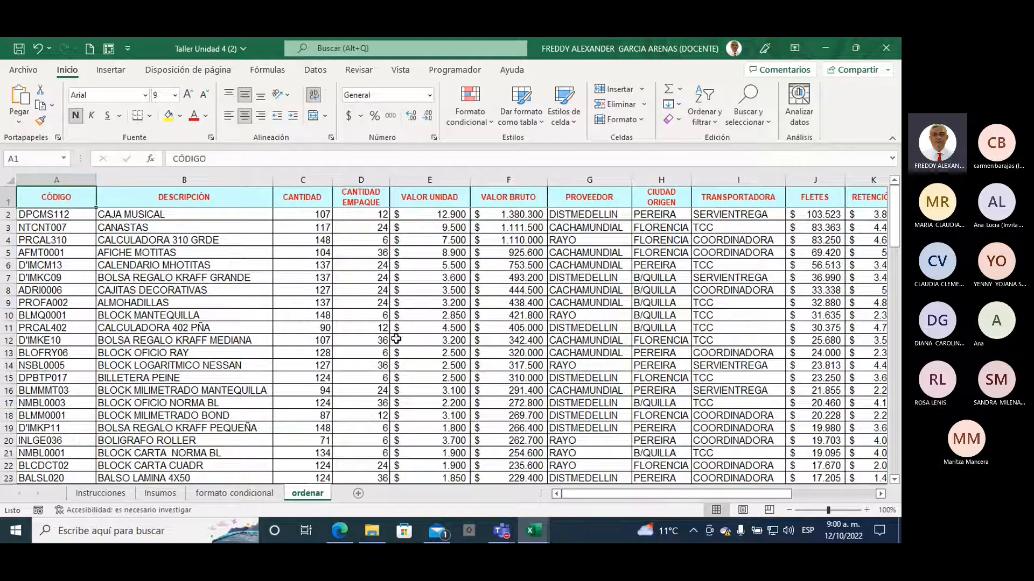
left_click(353, 293)
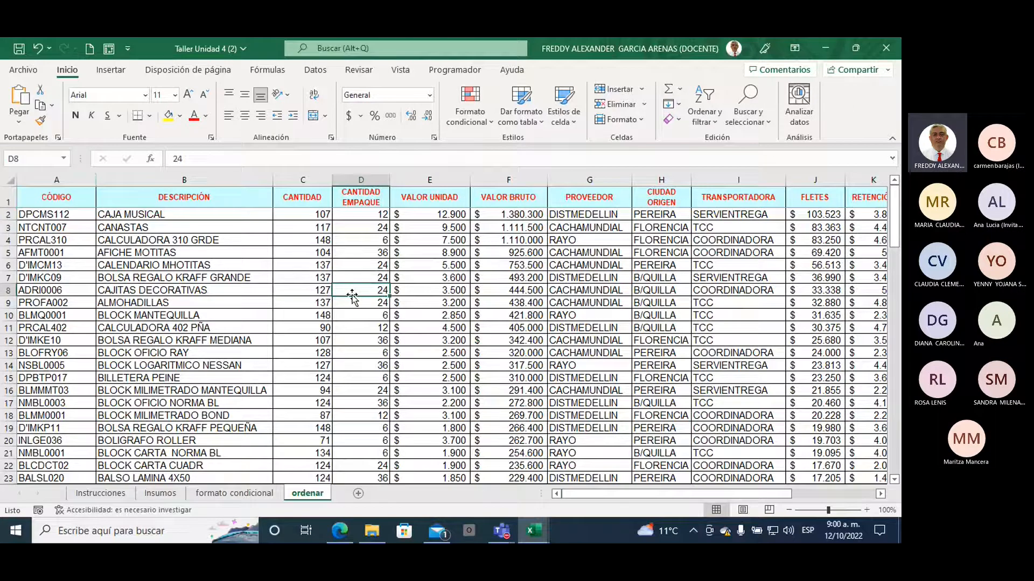
key("ctrl+a")
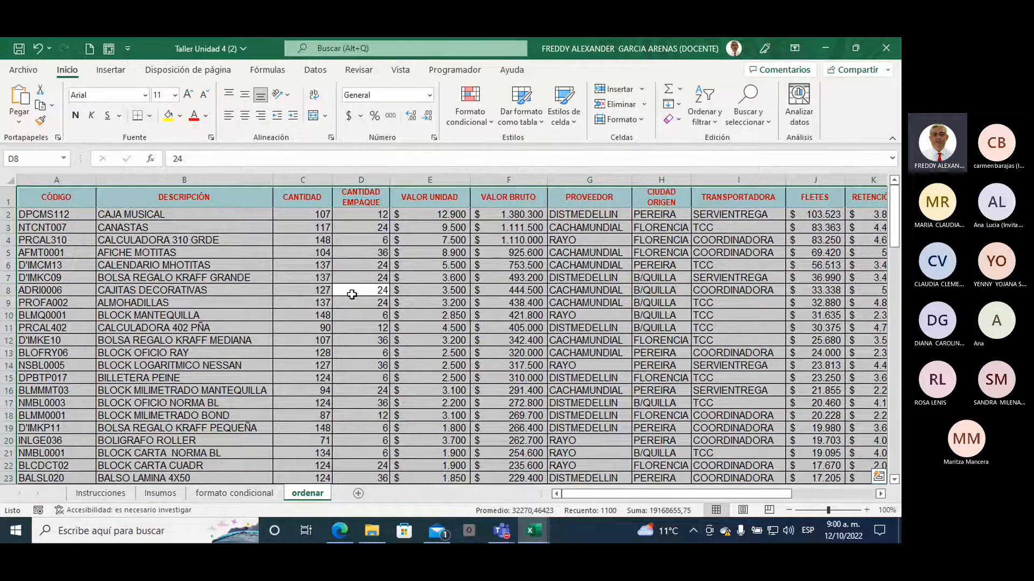
left_click(703, 123)
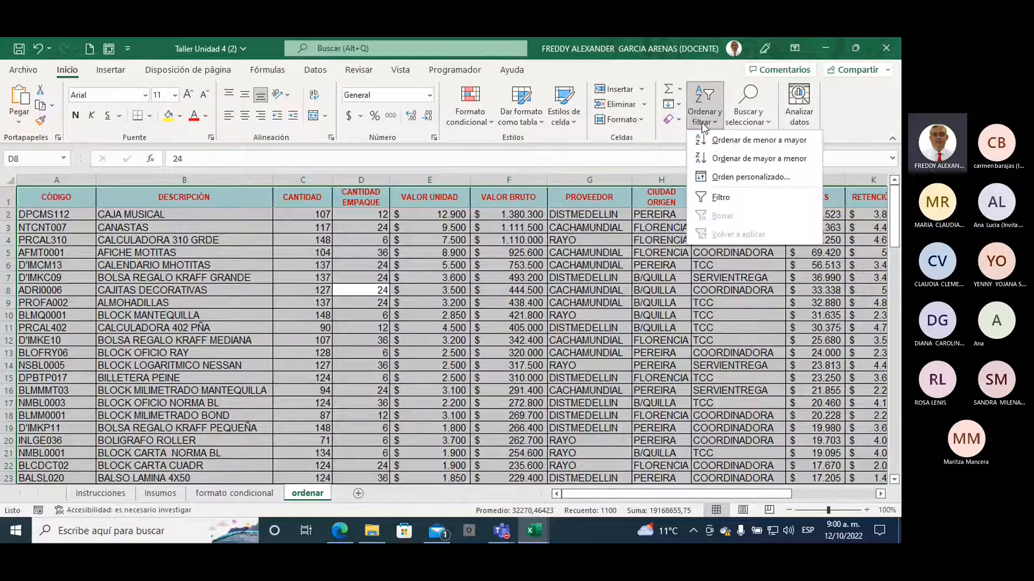
left_click(737, 183)
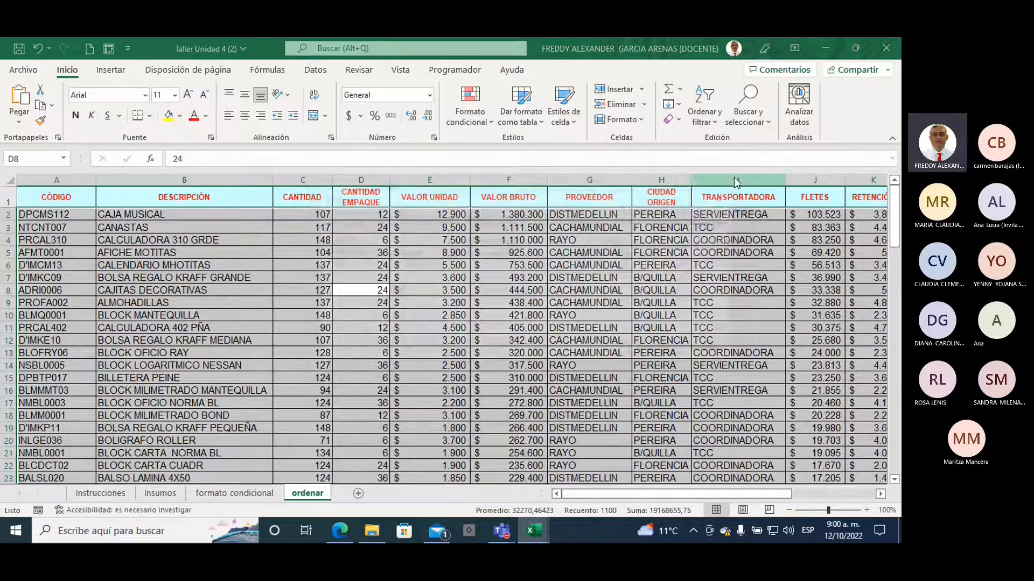
left_click_drag(447, 196, 493, 186)
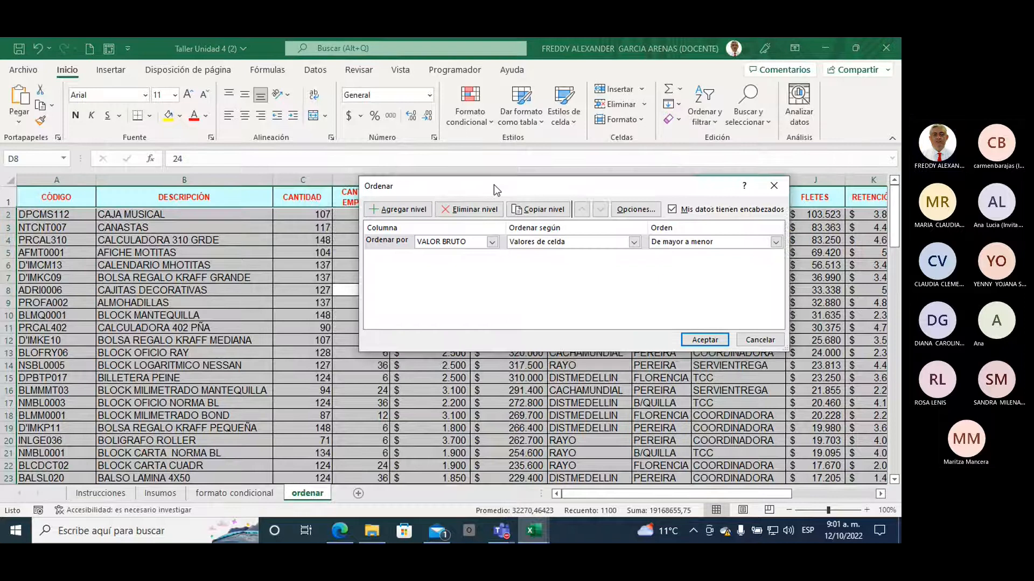
left_click(491, 242)
left_click(428, 254)
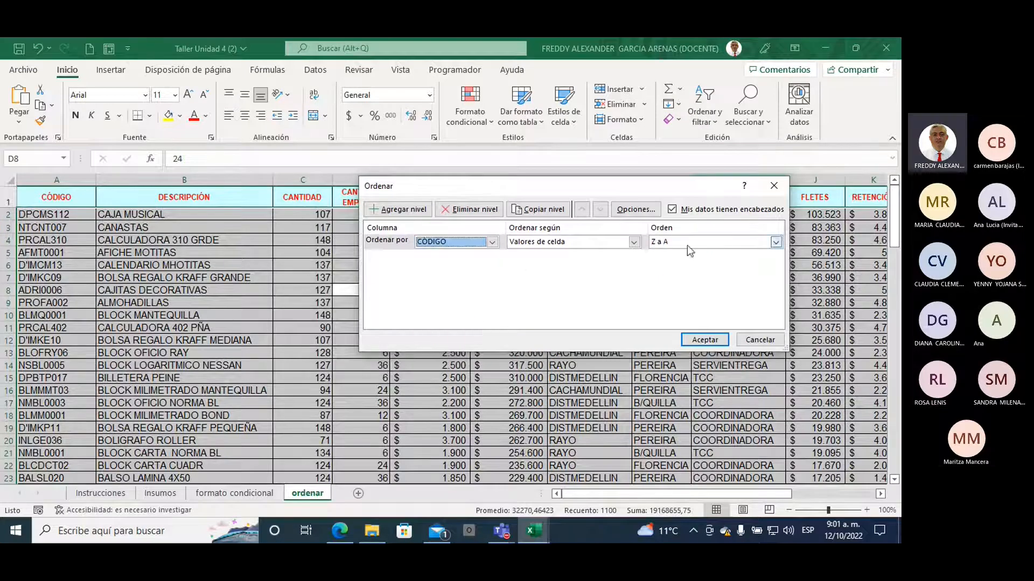
left_click(775, 241)
left_click(700, 253)
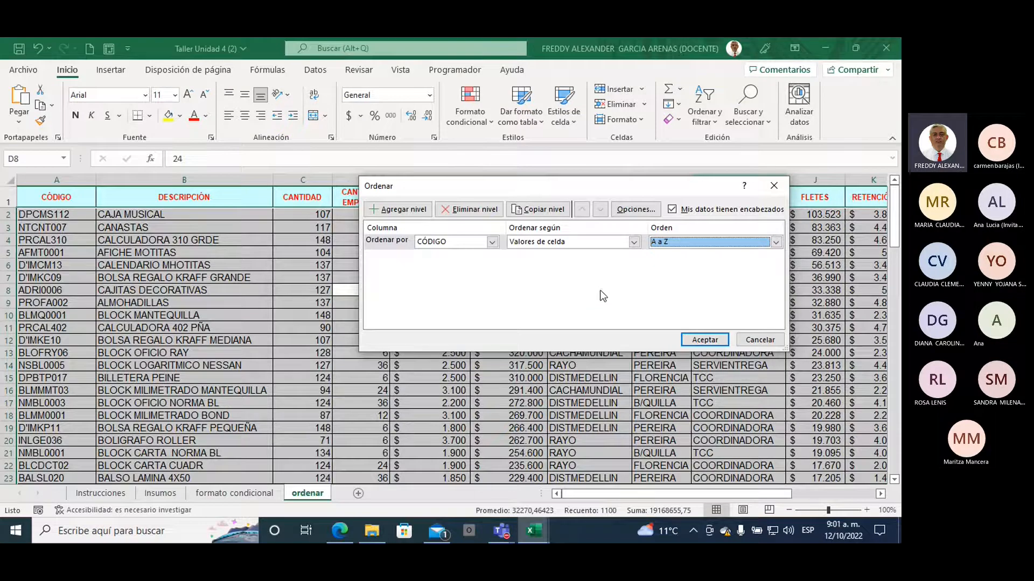
left_click(704, 339)
- Check the alphabetical order of the codes in the first rows of the CÓDIGO column
scroll(261, 303, "down", 2)
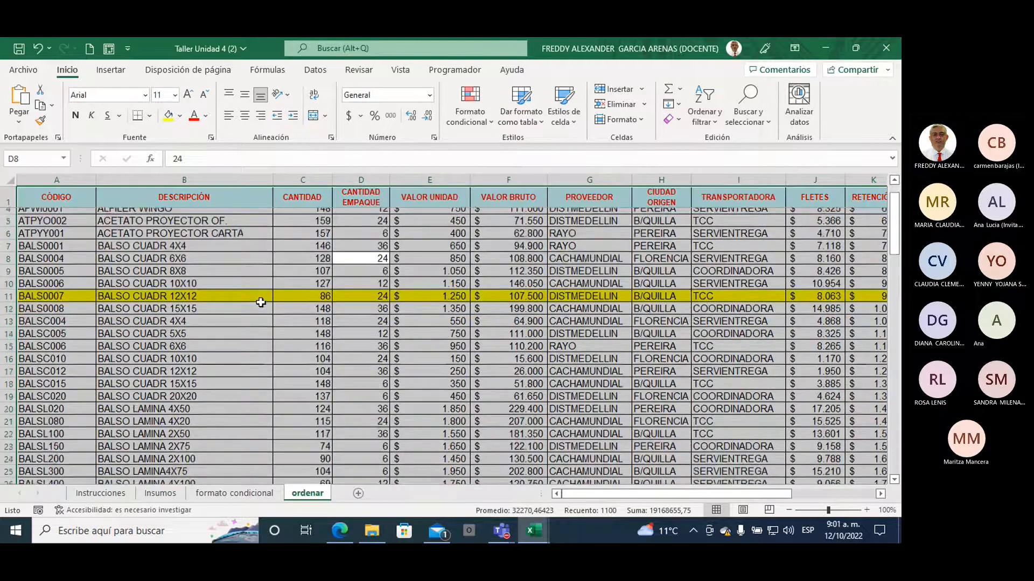
scroll(261, 302, "up", 2)
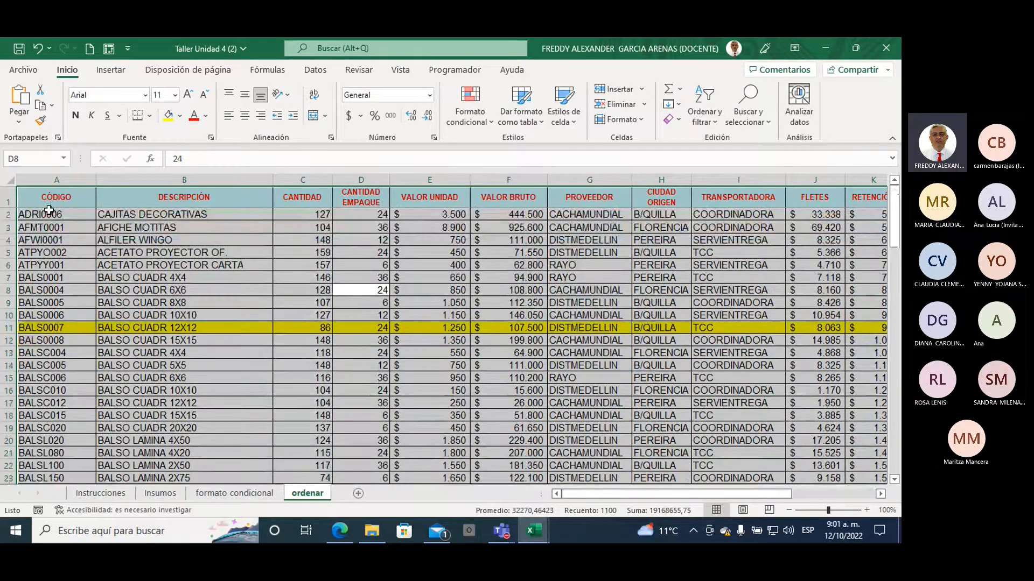
left_click_drag(44, 215, 59, 376)
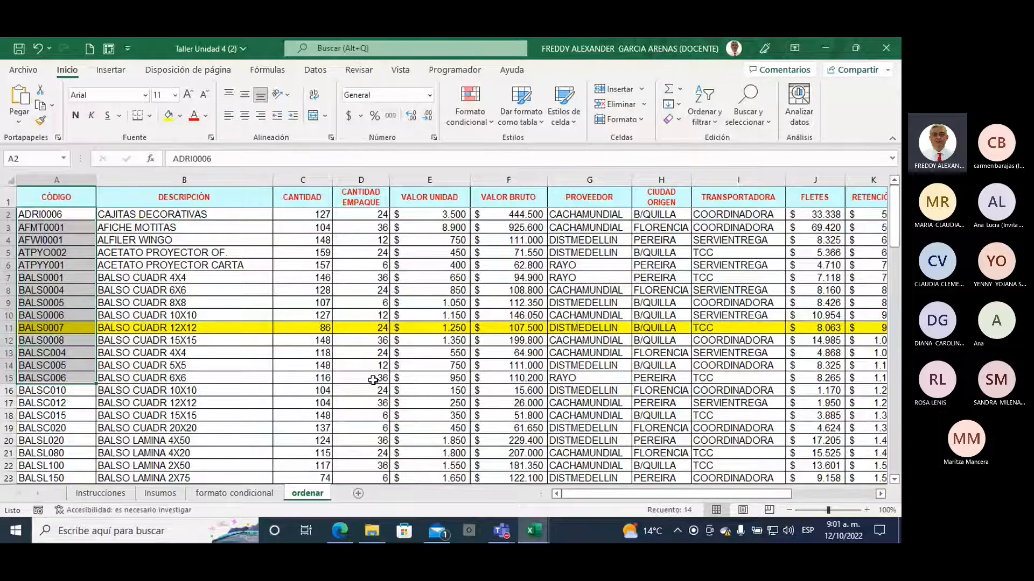
mouse_move(507, 530)
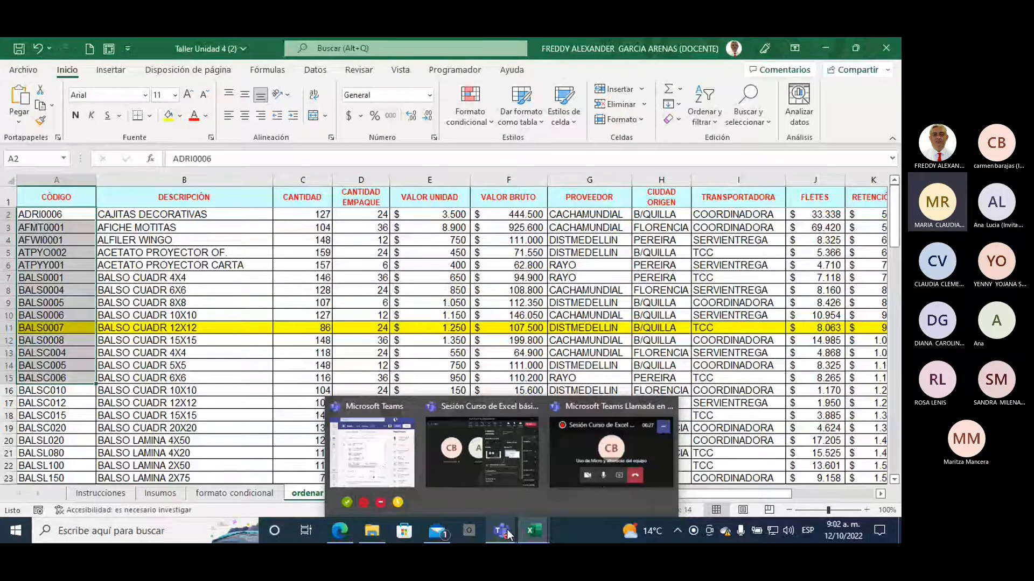
- On the formato condicional sheet, open the conditional formatting rules manager and show the rules for Esta hoja
left_click(234, 494)
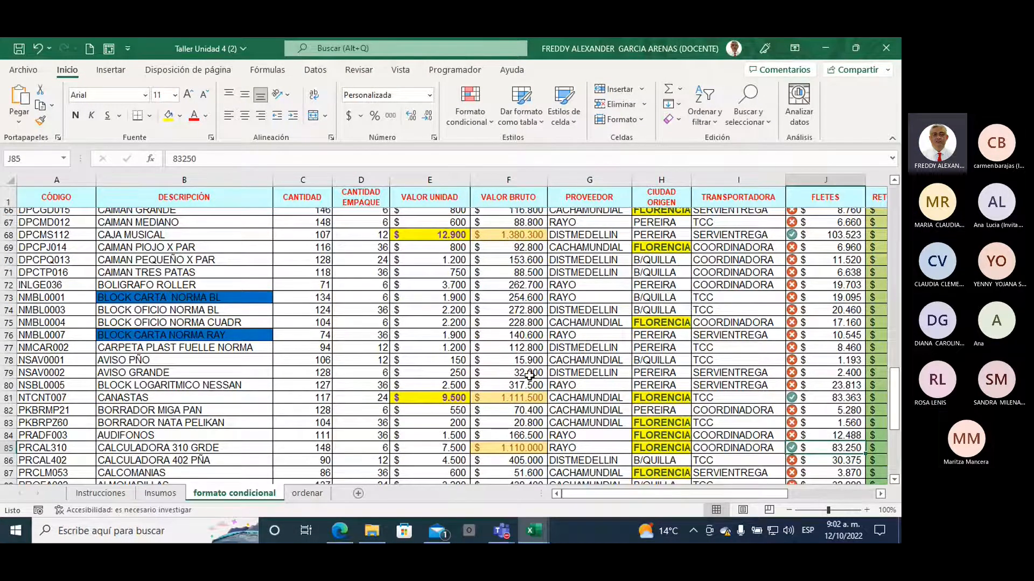
left_click(450, 311)
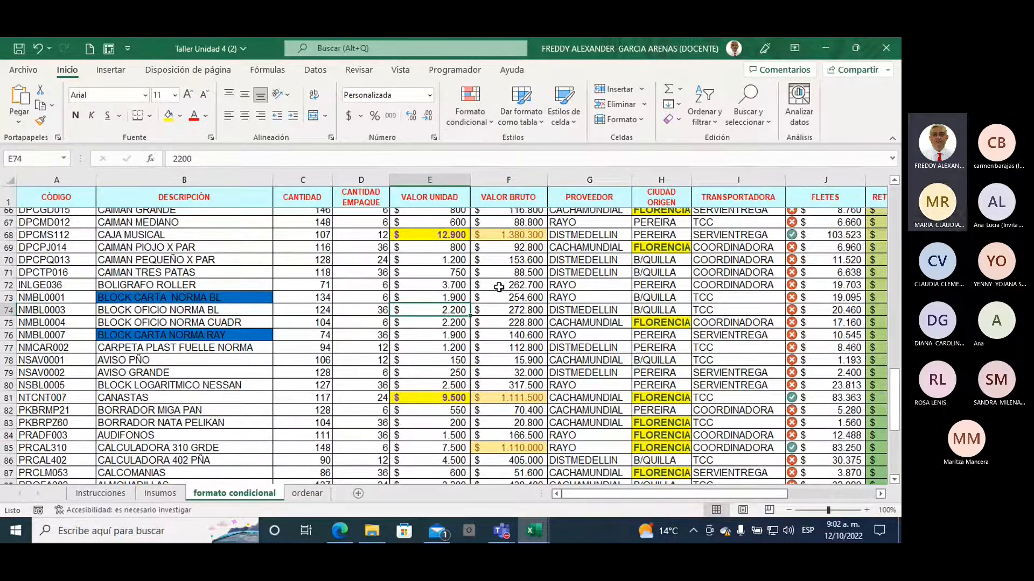
left_click(498, 287)
left_click(489, 125)
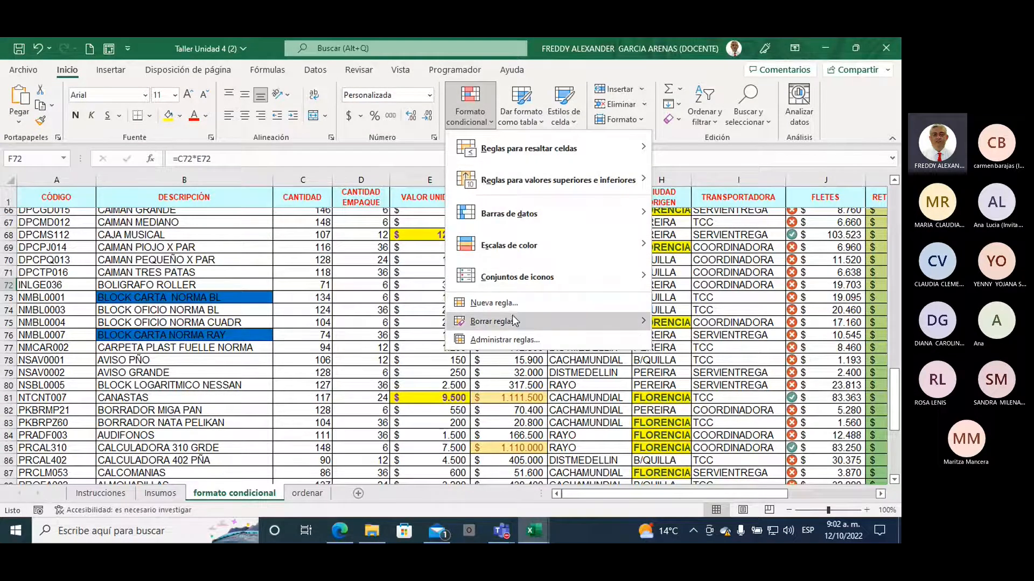
mouse_move(514, 319)
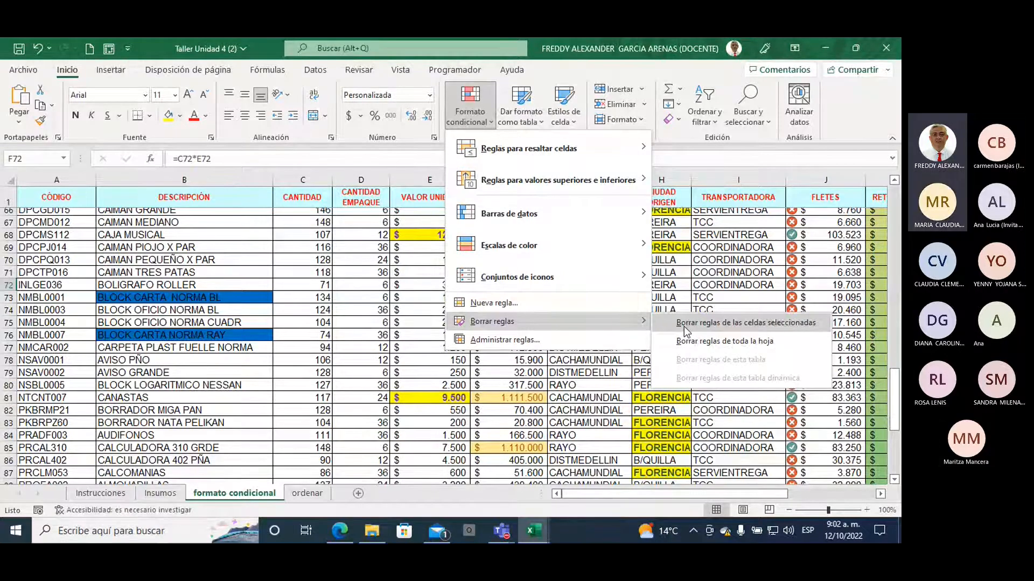
left_click(500, 341)
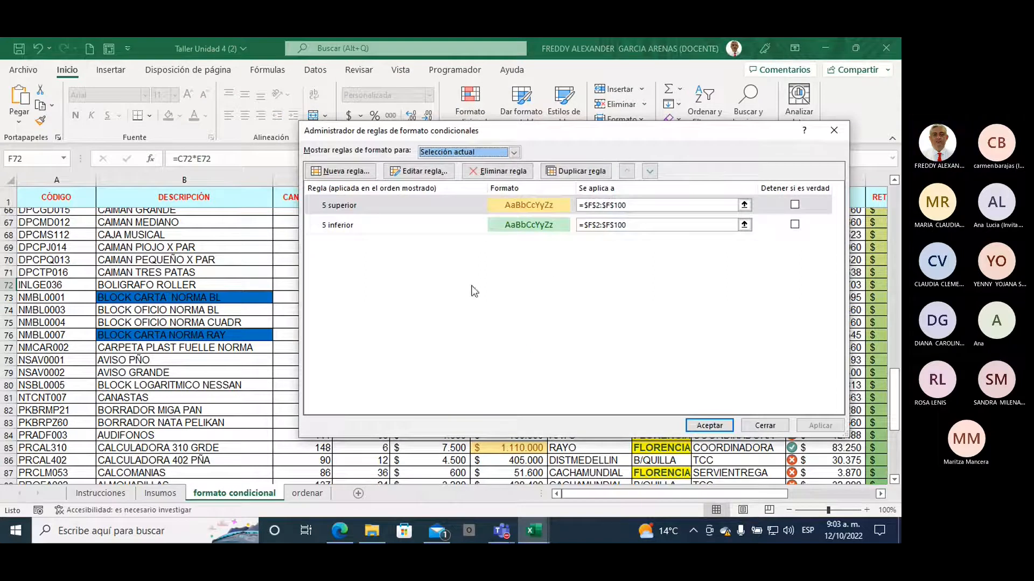
left_click(511, 153)
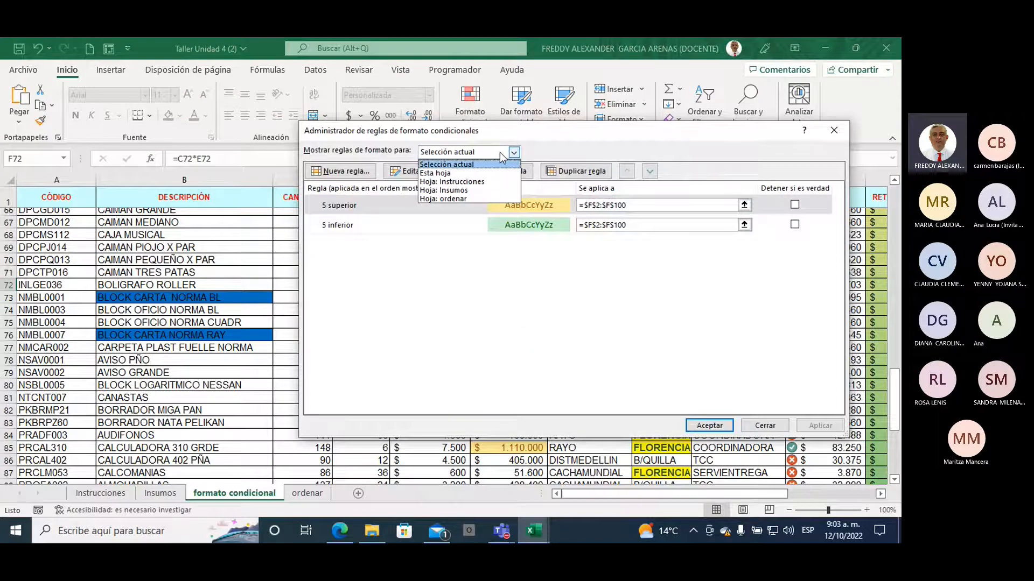
left_click(449, 173)
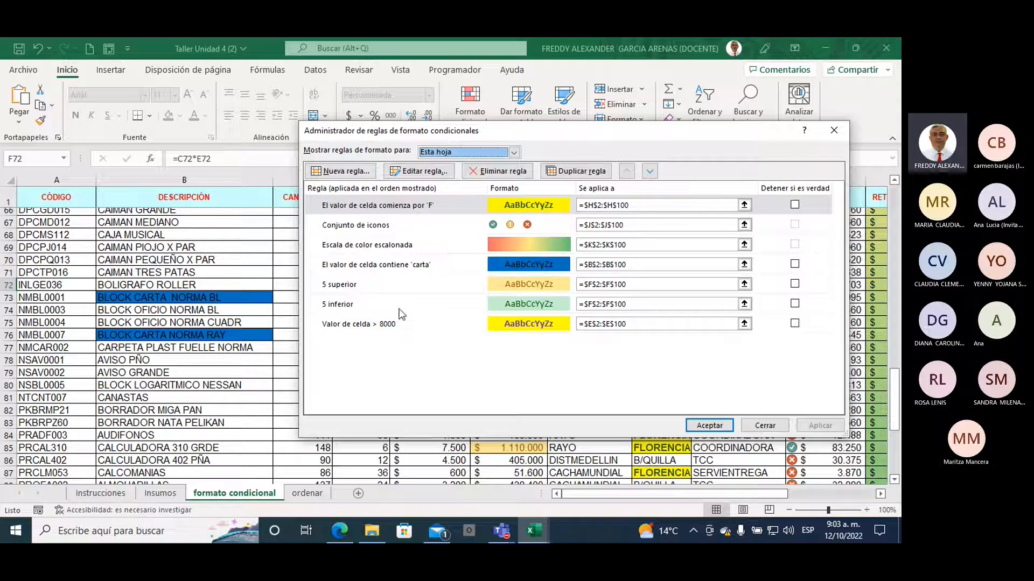
- Delete the DESCRIPCIÓN rule that formats cells containing 'carta' and apply the change to the sheet
left_click(372, 267)
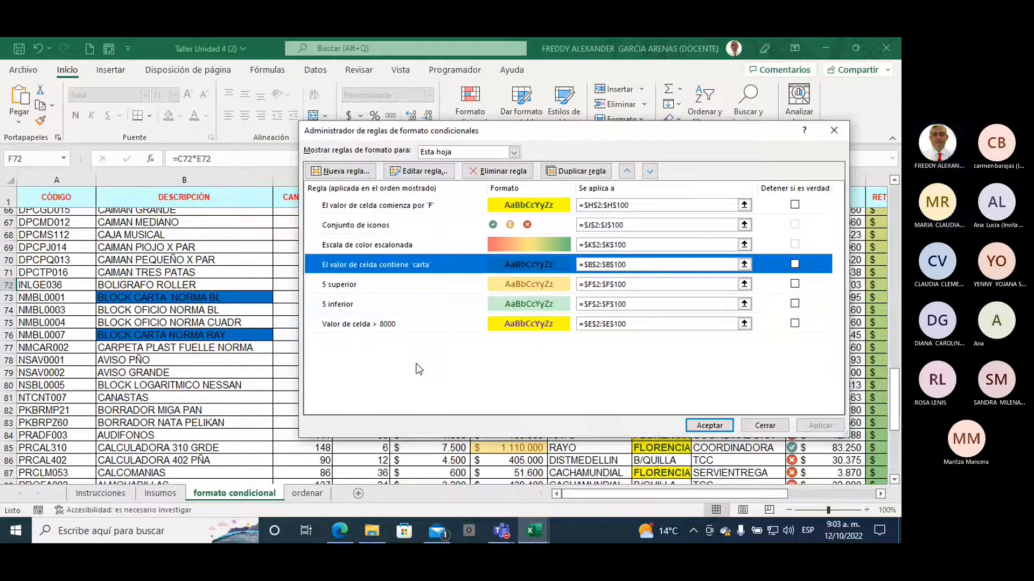
left_click(494, 172)
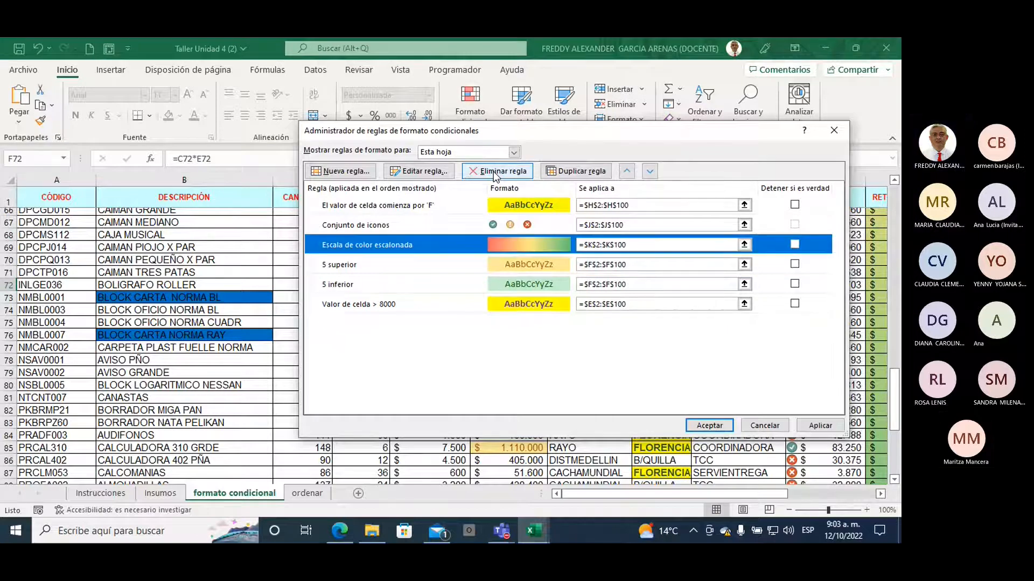
left_click(708, 426)
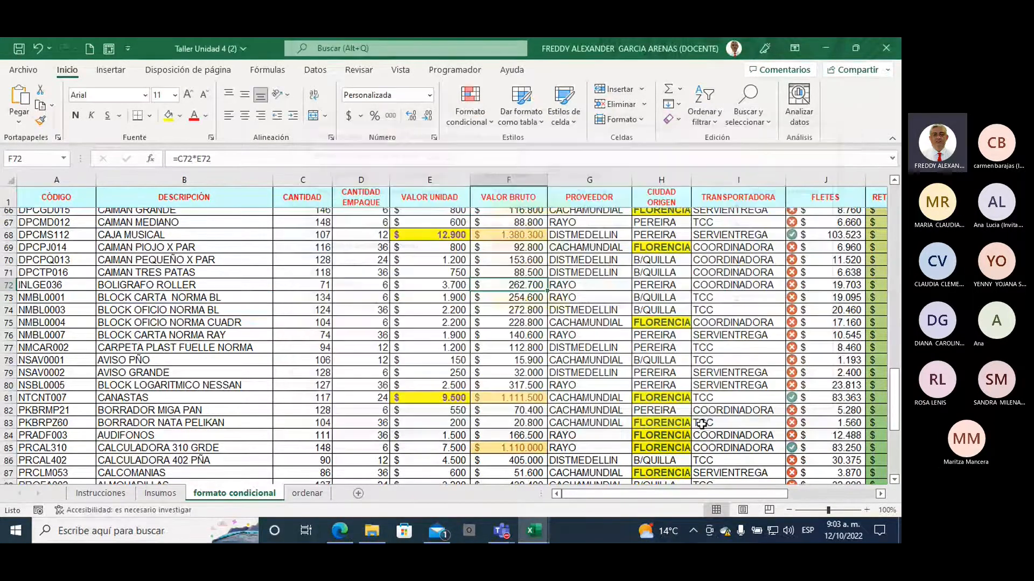
- Check the DESCRIPCIÓN column on the formato condicional sheet for remaining formatting and return to the ordenar sheet
left_click(178, 180)
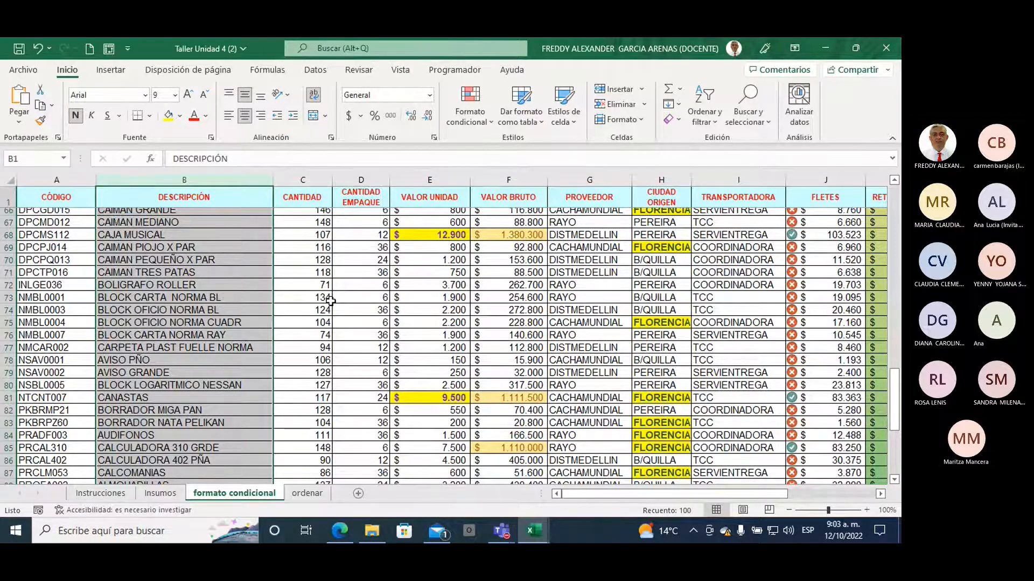
left_click(291, 437)
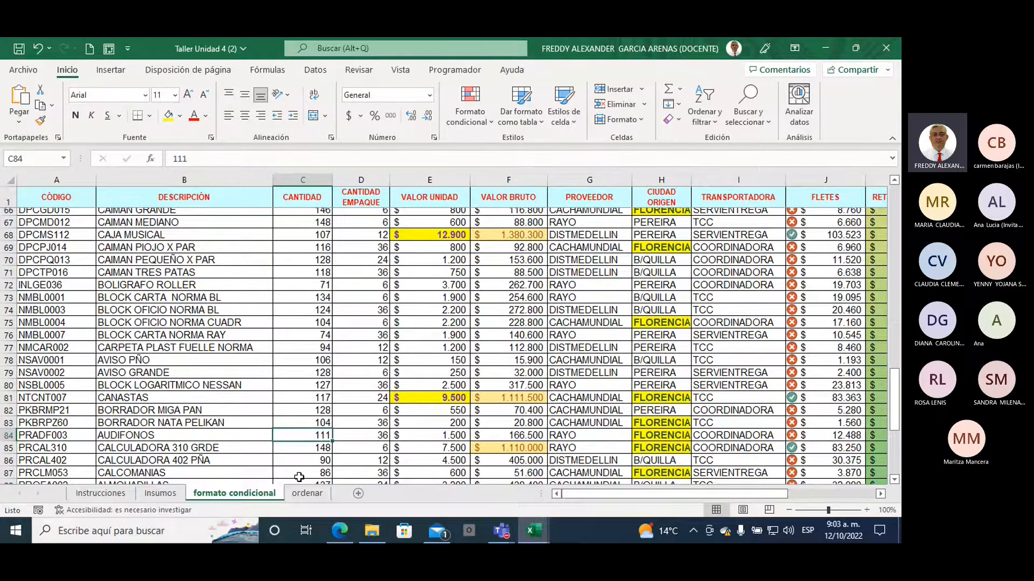
left_click(305, 493)
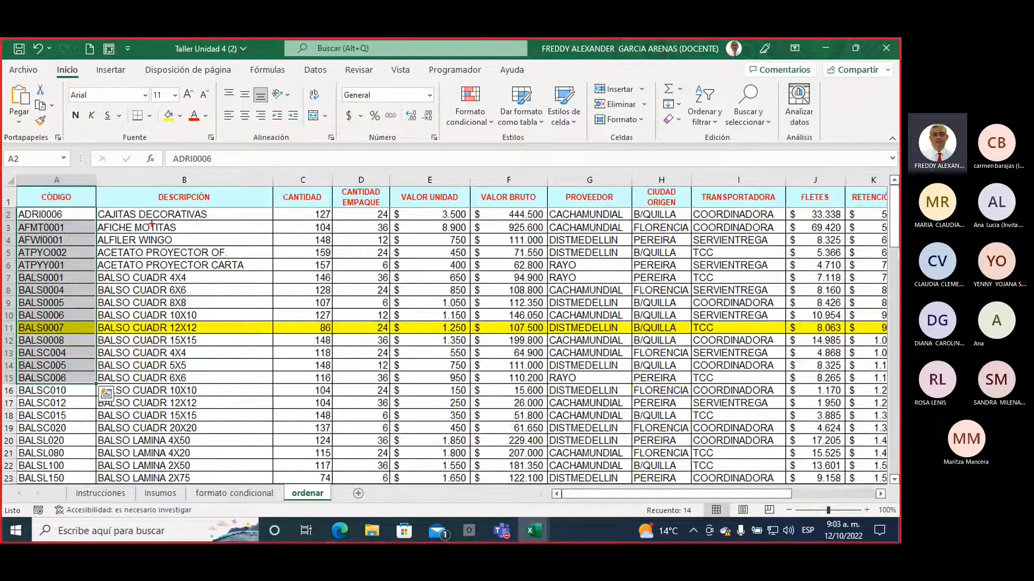
- Mark Inicio and Ordenar y filtrar with red on-screen ink, and clear the drawing
mouse_move(141, 225)
left_mouse_down()
mouse_move(77, 91)
mouse_move(91, 83)
left_mouse_up()
mouse_move(686, 150)
left_mouse_down()
mouse_move(610, 240)
mouse_move(733, 124)
mouse_move(688, 135)
left_mouse_up()
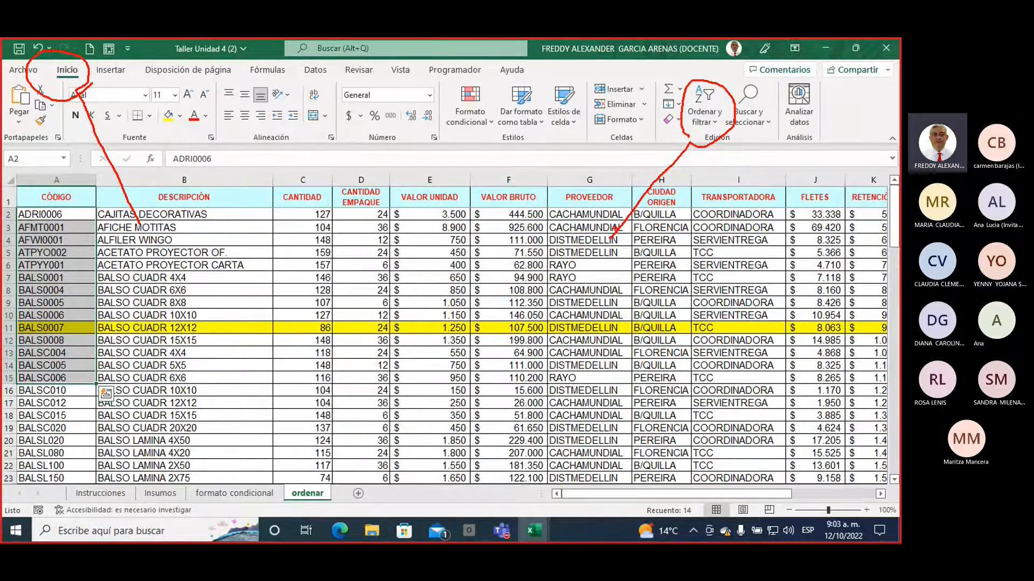
key("Escape")
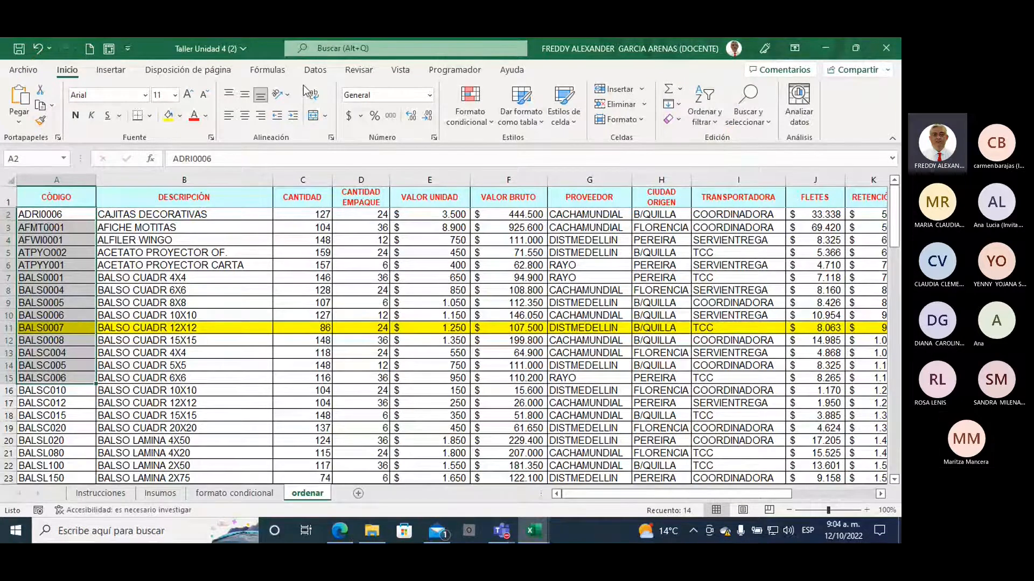
- Show the Datos commands, mark Datos, Ordenar and the Ordenar y filtrar group in red on-screen ink, and clear the drawing
left_click(315, 72)
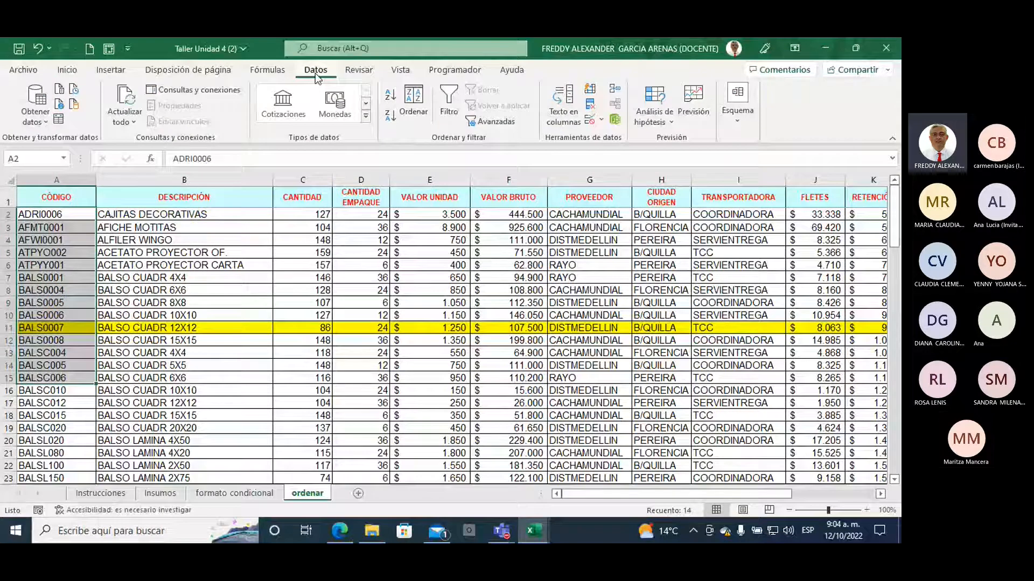
key("ctrl+2")
mouse_move(226, 215)
left_mouse_down()
mouse_move(272, 102)
mouse_move(309, 85)
mouse_move(318, 59)
mouse_move(281, 78)
left_mouse_up()
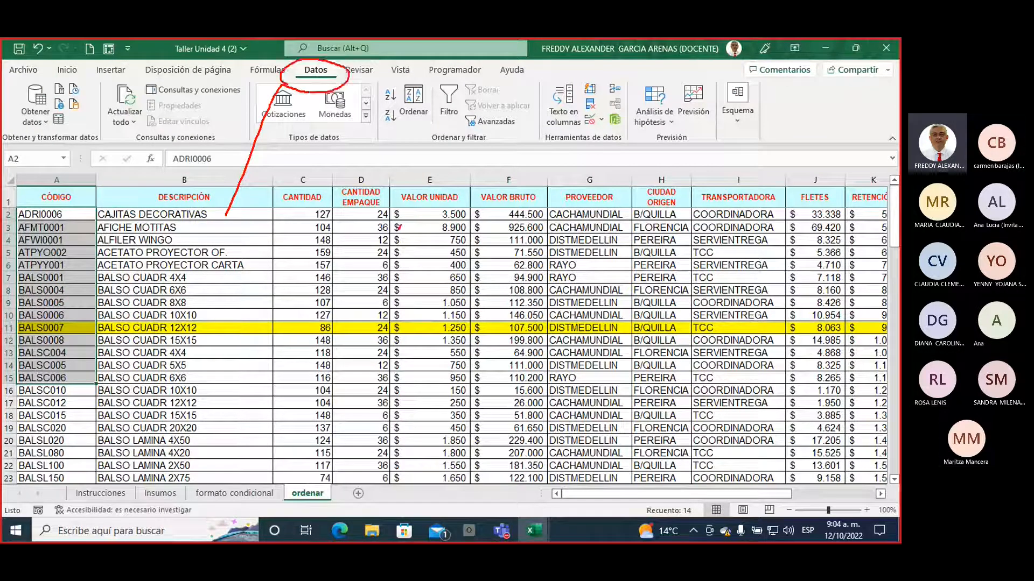
mouse_move(399, 228)
left_mouse_down()
mouse_move(410, 130)
mouse_move(371, 125)
mouse_move(385, 79)
mouse_move(425, 75)
mouse_move(431, 100)
mouse_move(403, 139)
left_mouse_up()
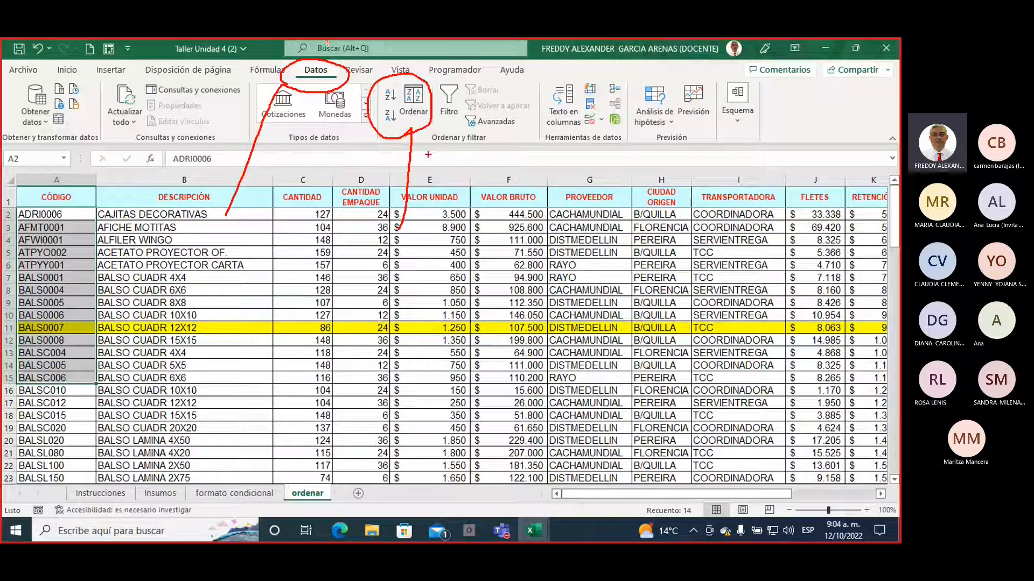
left_click_drag(431, 151, 496, 146)
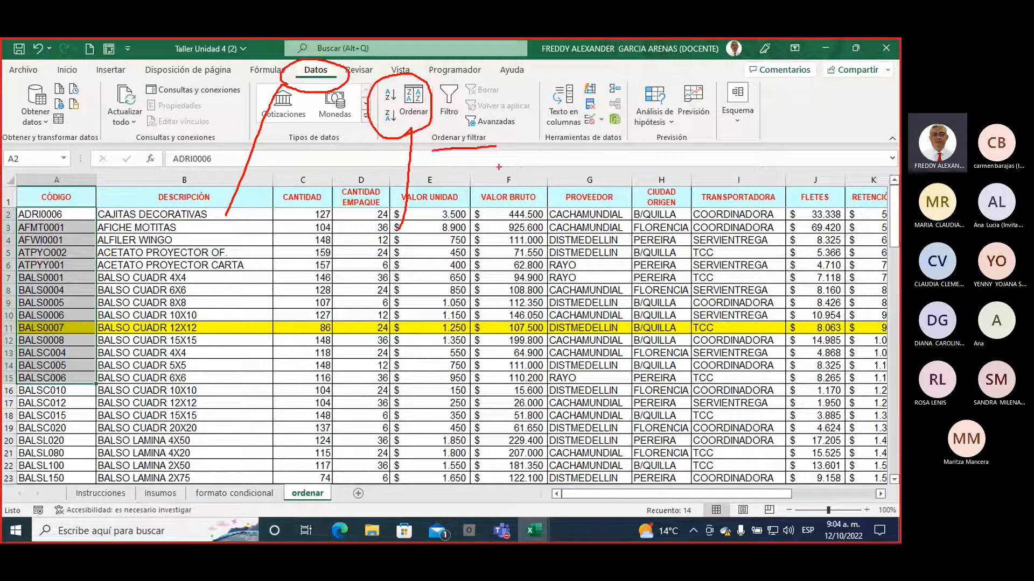
key("Escape")
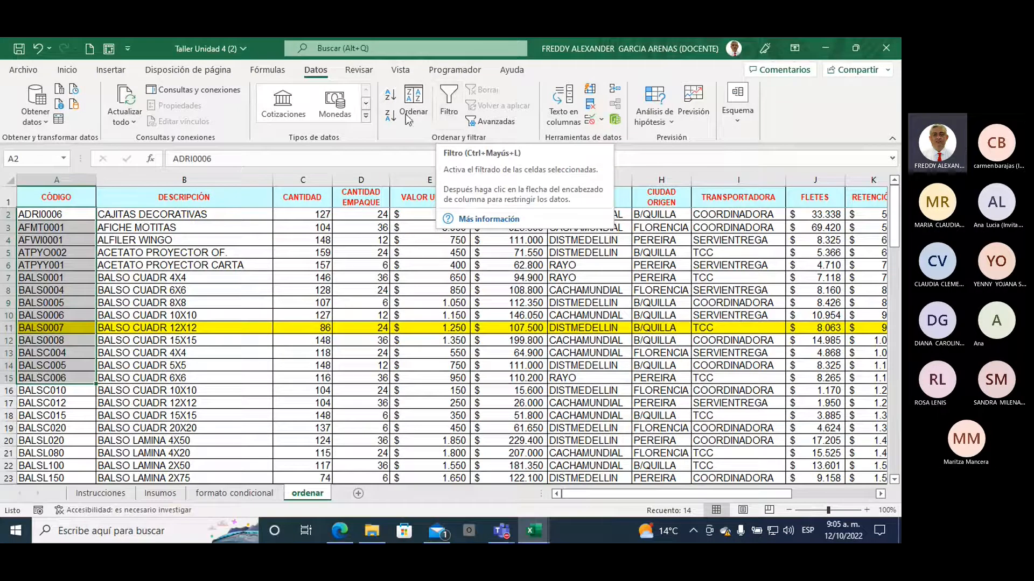
left_click(105, 315)
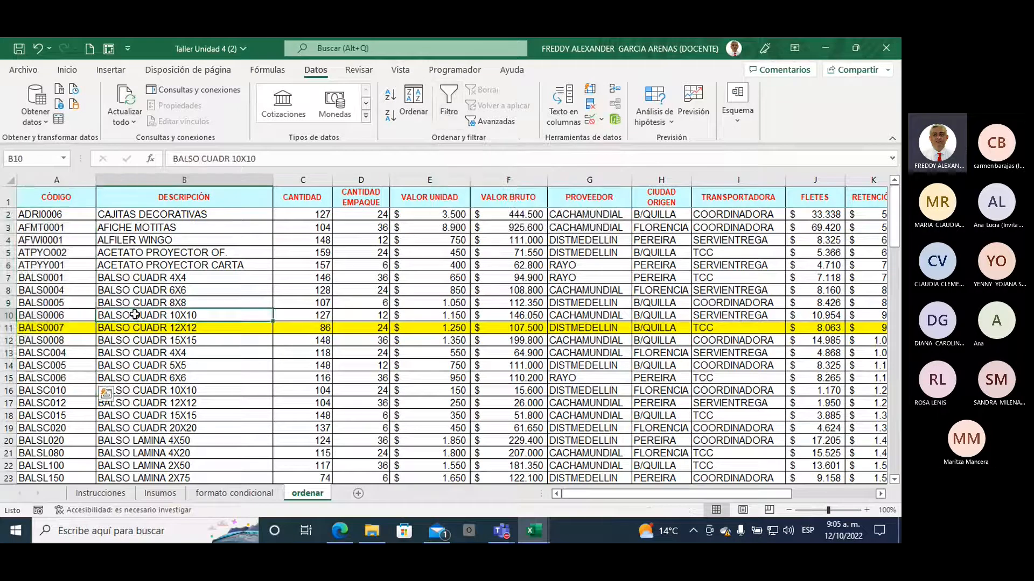
right_click(7, 327)
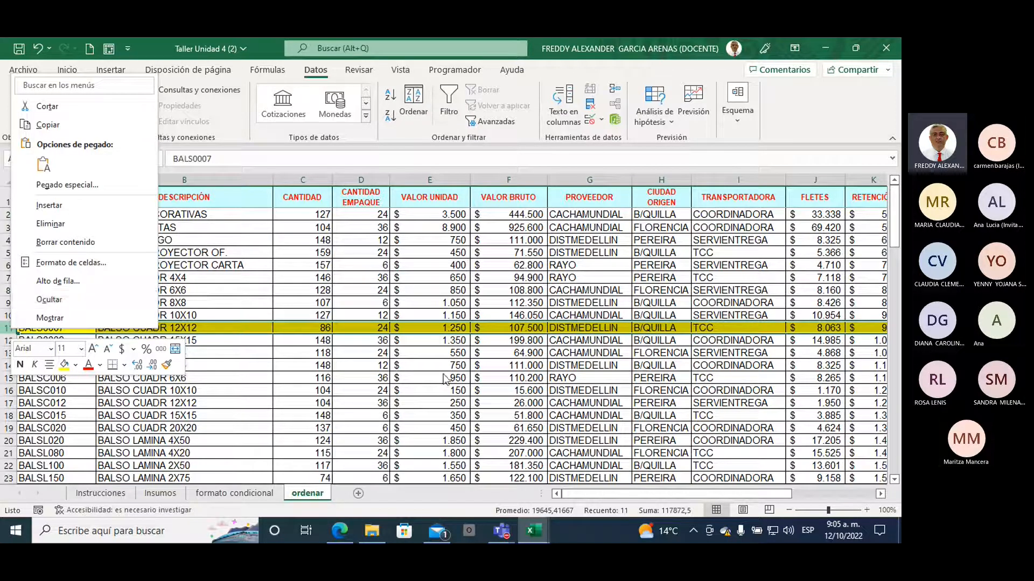
key("Escape")
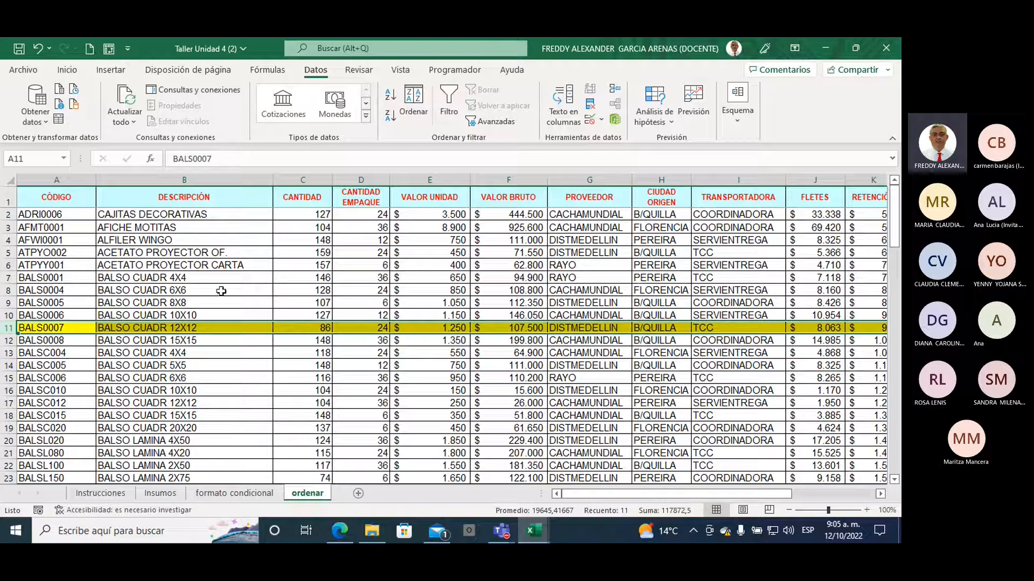
- Create a copy of the insumos sheet in the same workbook, placed before the insumos sheet
left_click(159, 493)
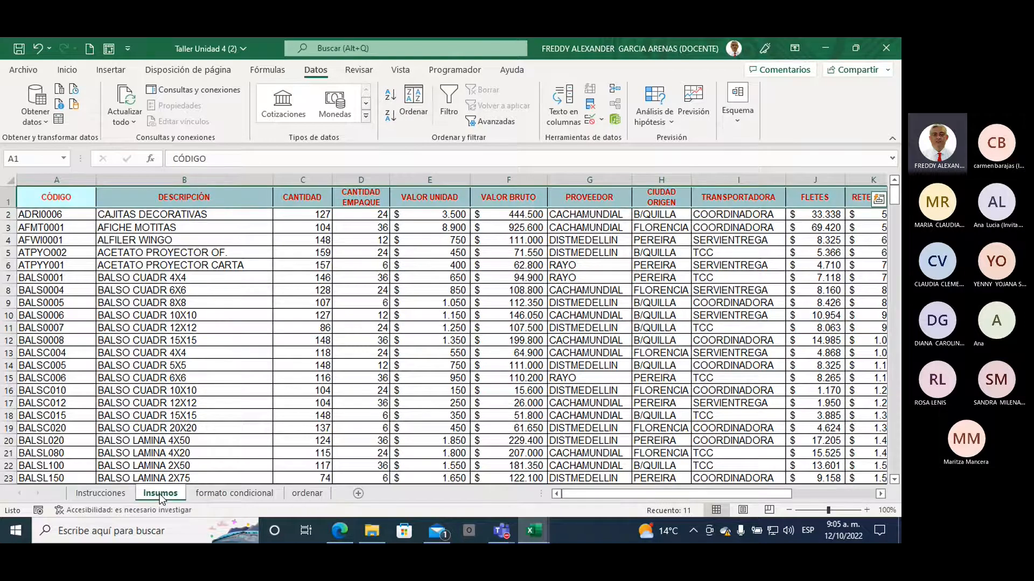
right_click(159, 493)
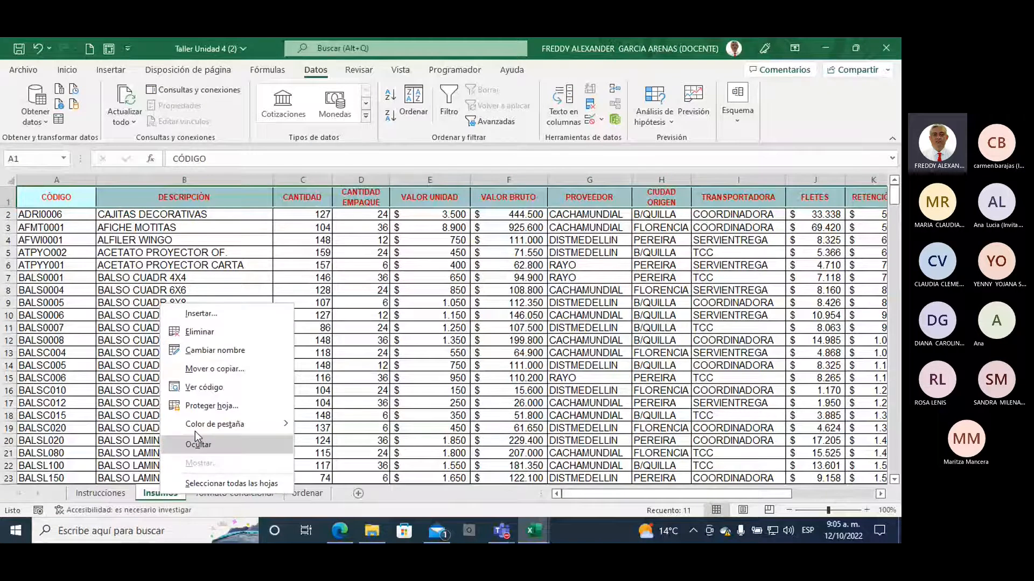
left_click(218, 369)
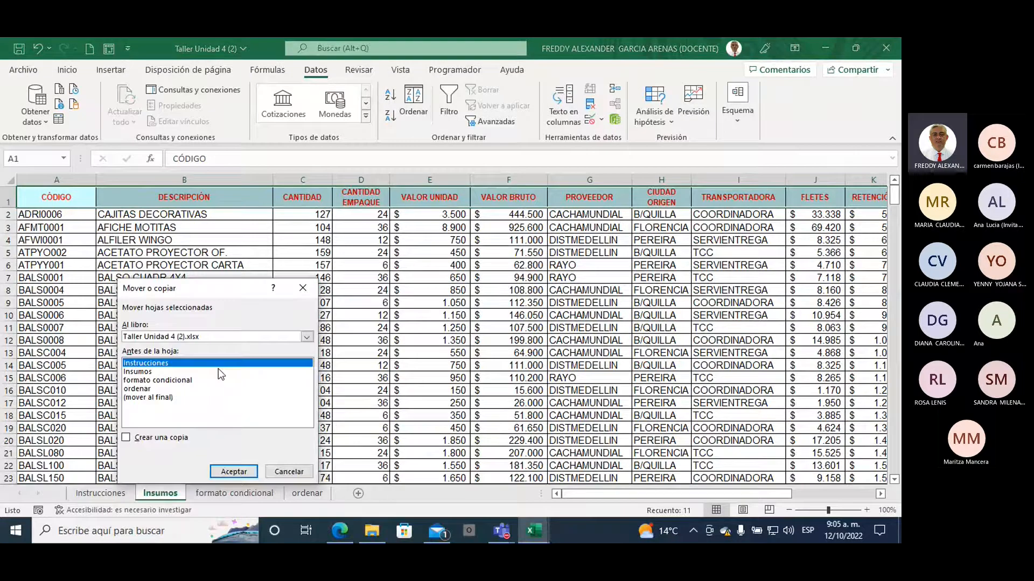
left_click(138, 372)
left_click(127, 438)
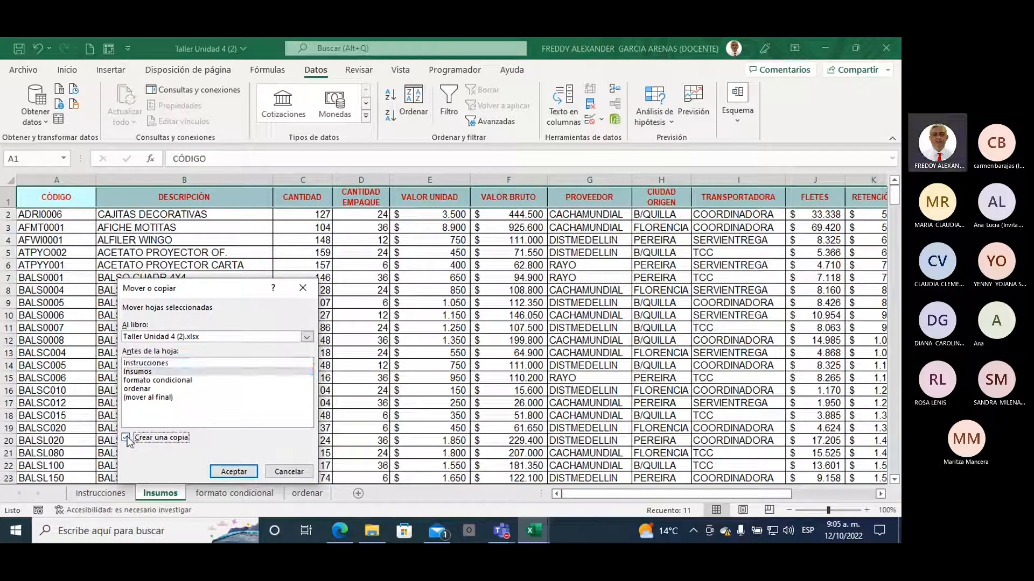
left_click(234, 472)
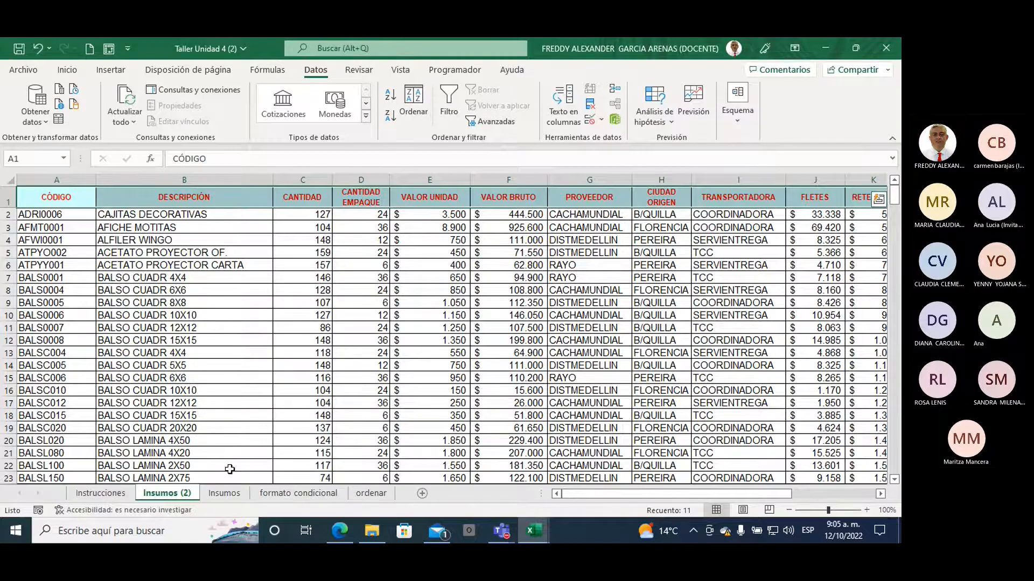
- Rename the copied insumos sheet as FILTROS and move it to the end, after the ordenar sheet
double_click(167, 494)
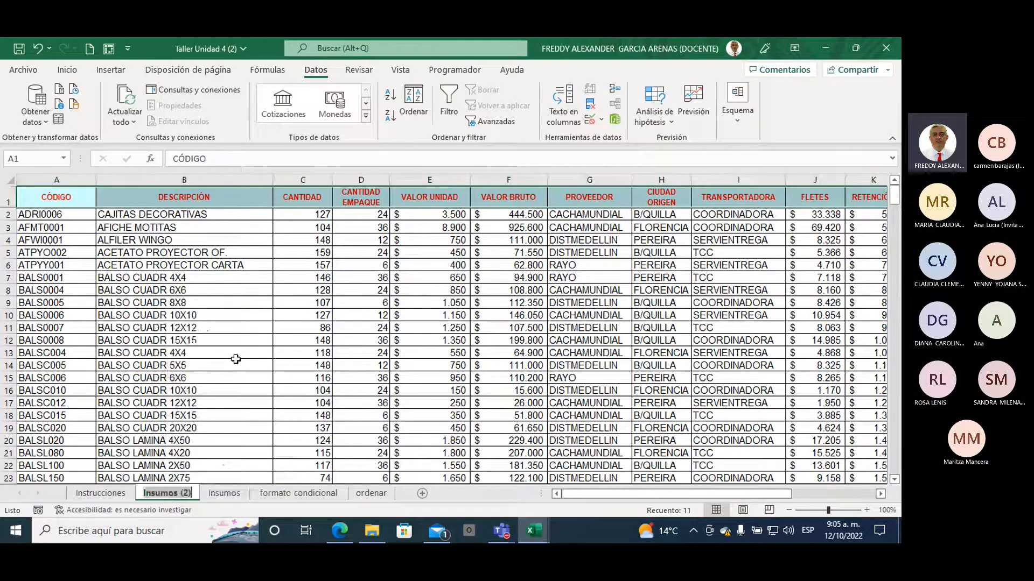
type("FILTROS")
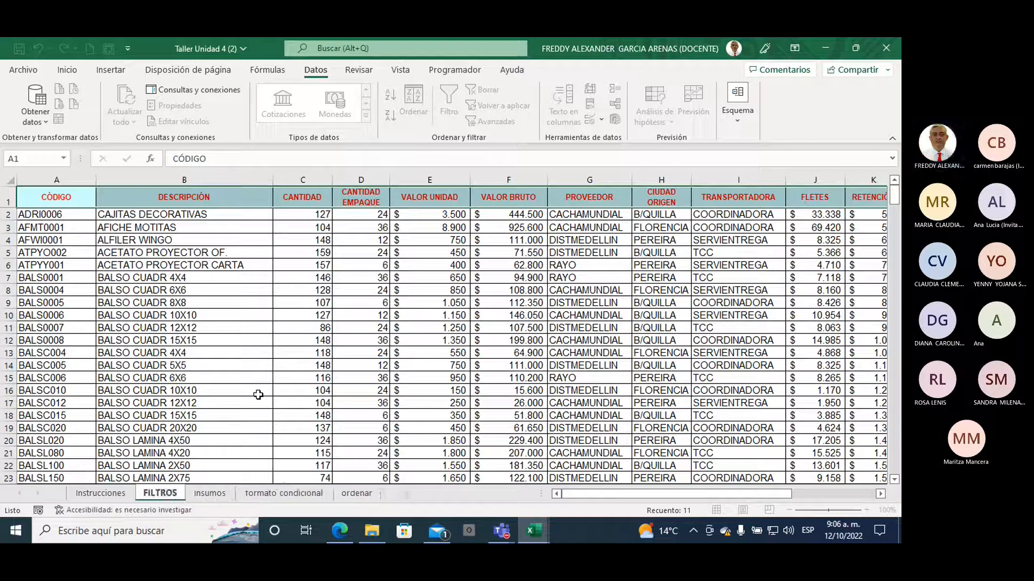
key("Return")
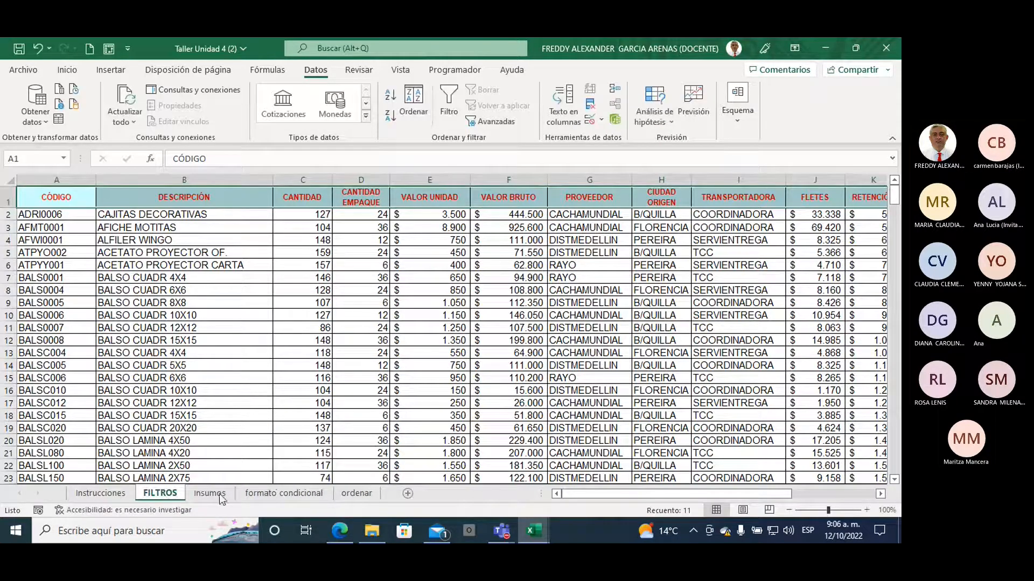
left_click_drag(381, 491, 383, 492)
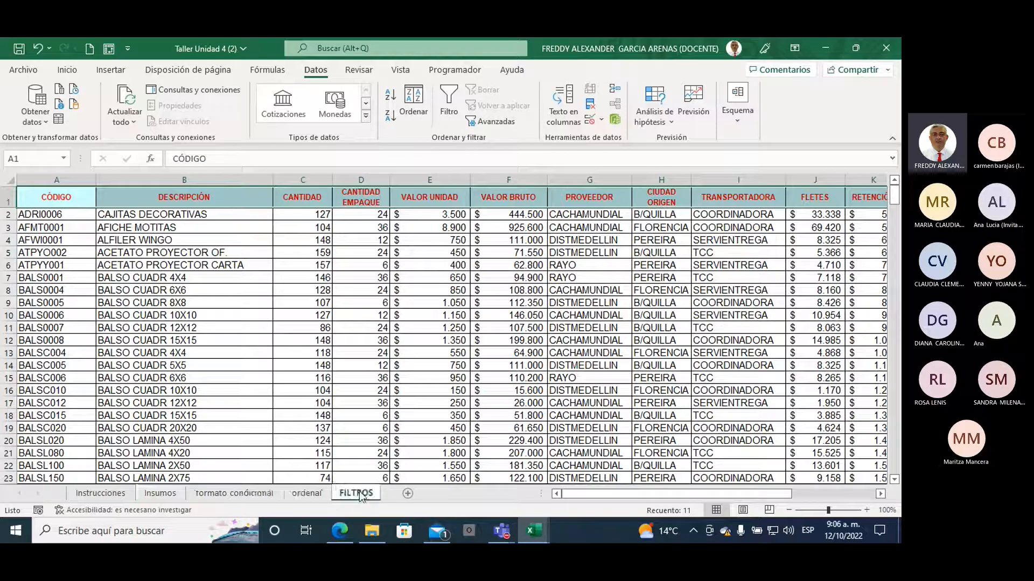
- Select the whole product table on the FILTROS sheet and turn on filtering for its column headers
left_click(384, 341)
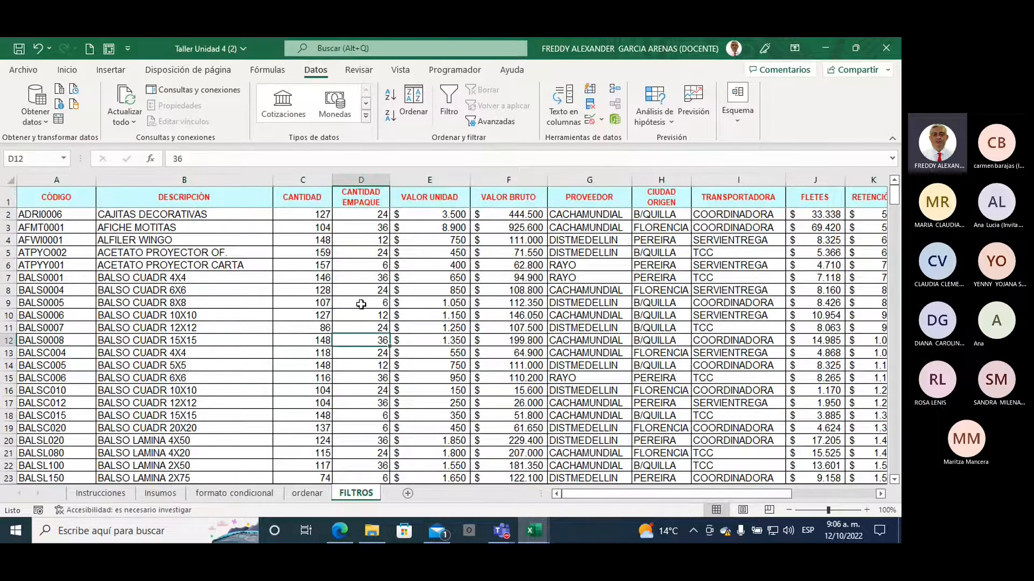
left_click(418, 266)
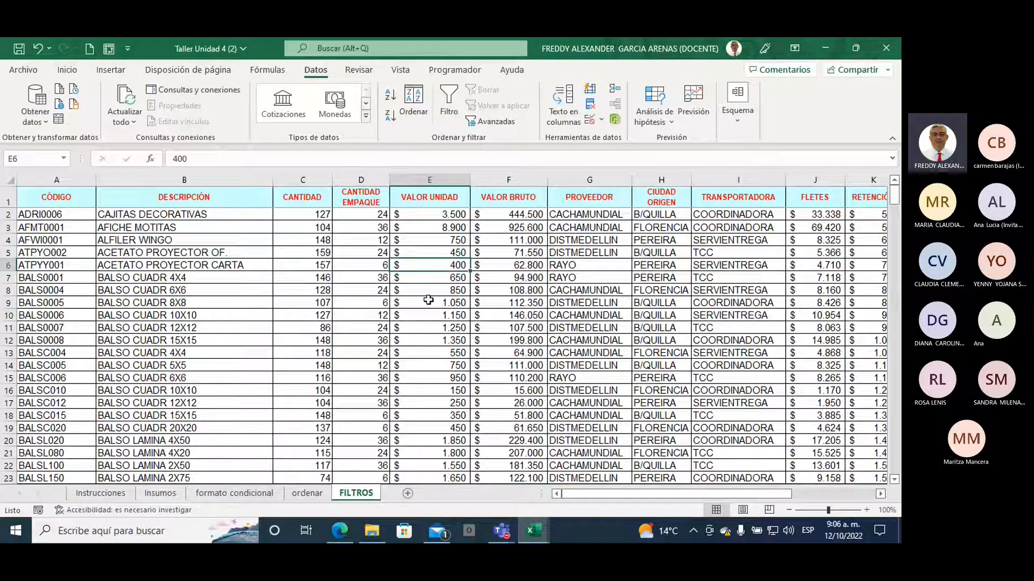
key("ctrl+a")
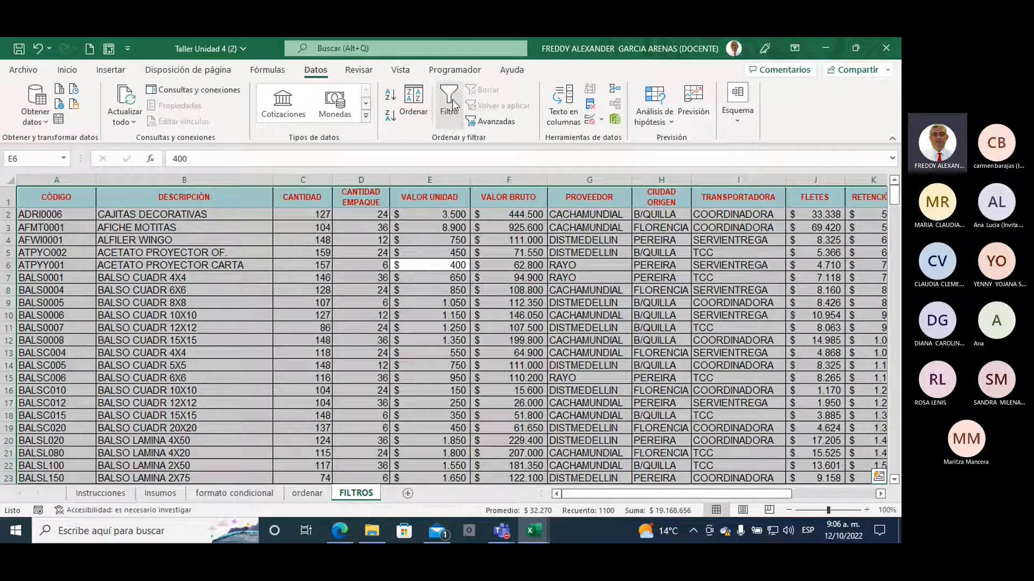
left_click(450, 109)
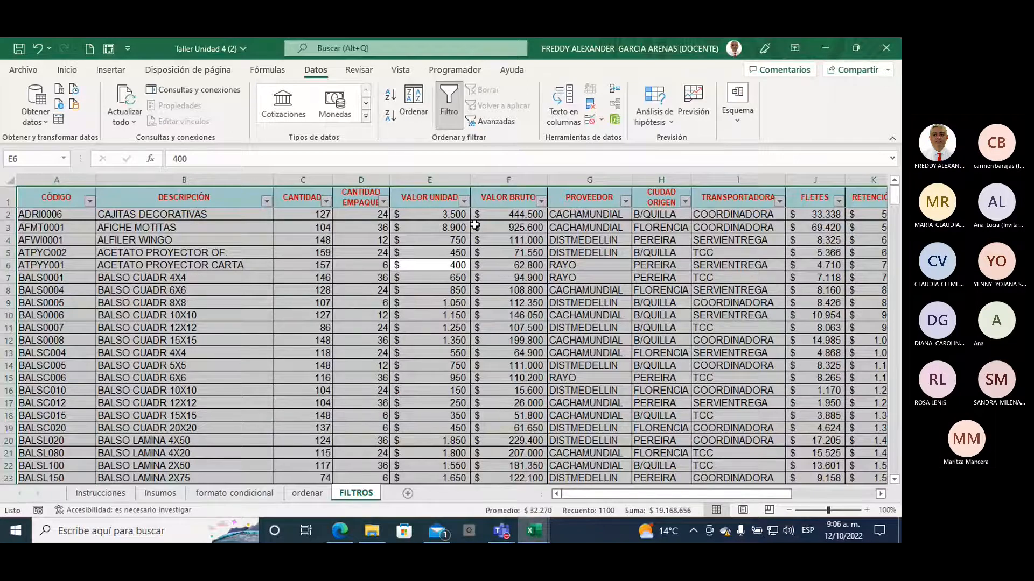
left_click(479, 254)
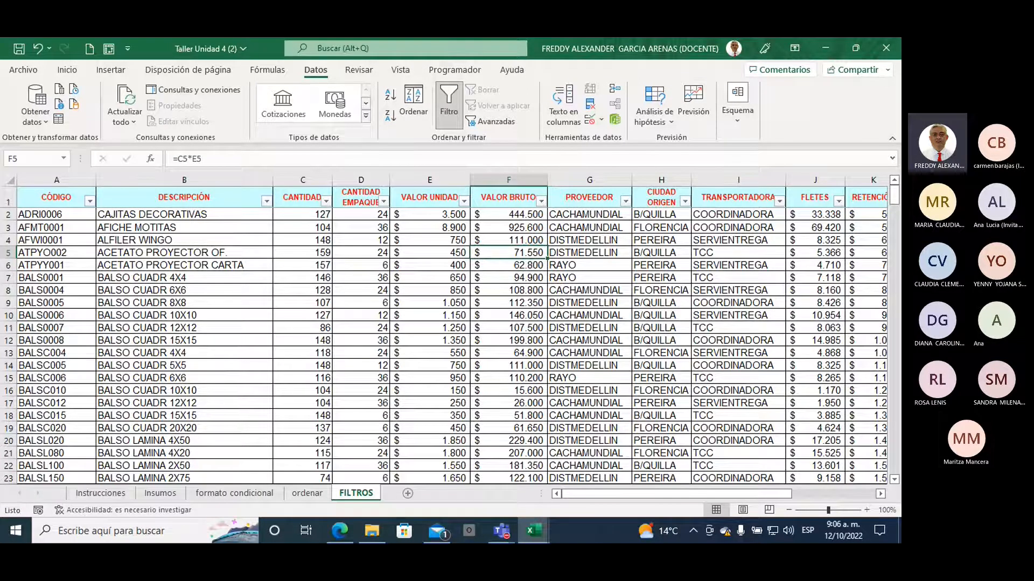
- Circle Filtro and the filter arrows from CÓDIGO to VALOR UNIDAD in red on-screen ink, and clear the drawing
mouse_move(444, 210)
left_mouse_down()
mouse_move(475, 213)
mouse_move(488, 186)
mouse_move(446, 205)
left_mouse_up()
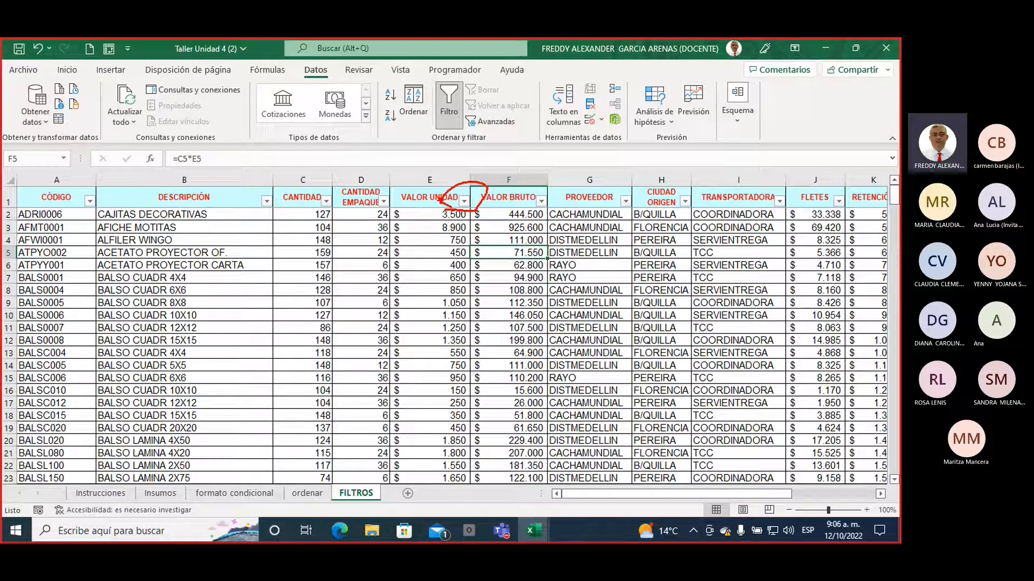
mouse_move(436, 139)
left_mouse_down()
mouse_move(458, 134)
mouse_move(478, 88)
mouse_move(445, 68)
mouse_move(425, 111)
mouse_move(430, 138)
left_mouse_up()
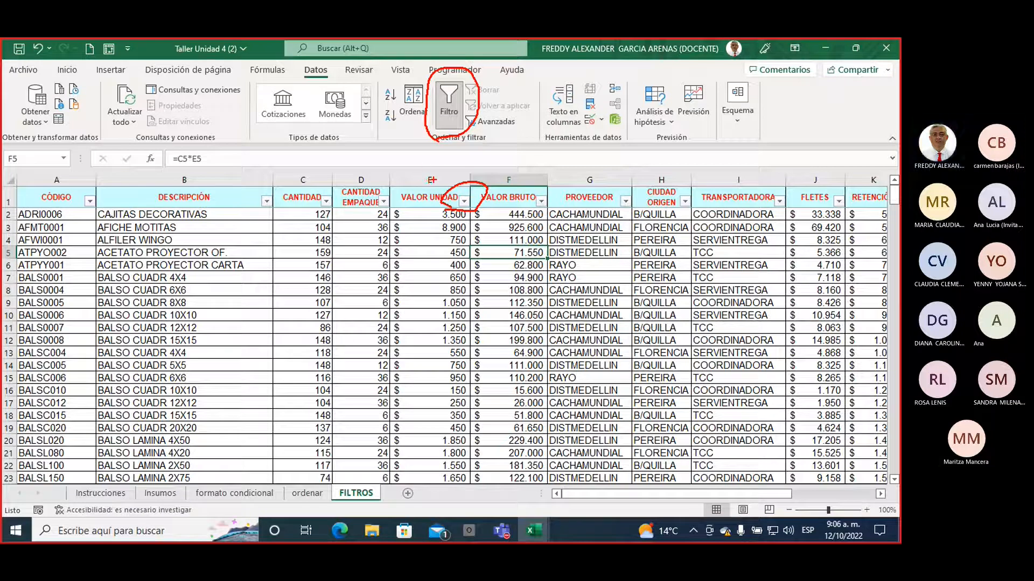
mouse_move(396, 197)
left_mouse_down()
mouse_move(381, 186)
mouse_move(383, 215)
mouse_move(399, 197)
left_mouse_up()
mouse_move(326, 188)
left_mouse_down()
mouse_move(330, 215)
mouse_move(253, 187)
mouse_move(272, 214)
left_mouse_up()
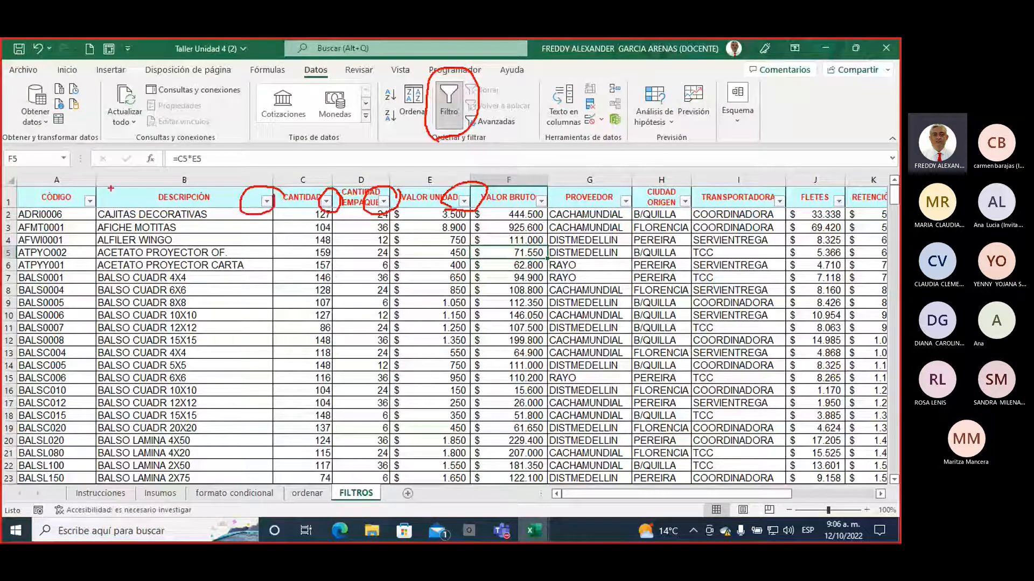
mouse_move(103, 201)
left_mouse_down()
mouse_move(94, 188)
mouse_move(88, 213)
left_mouse_up()
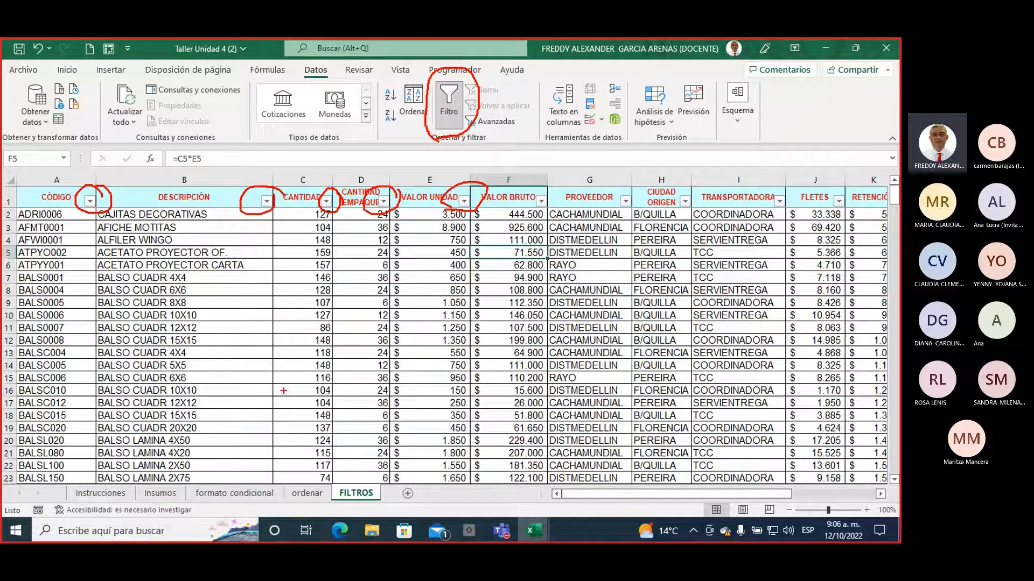
key("Escape")
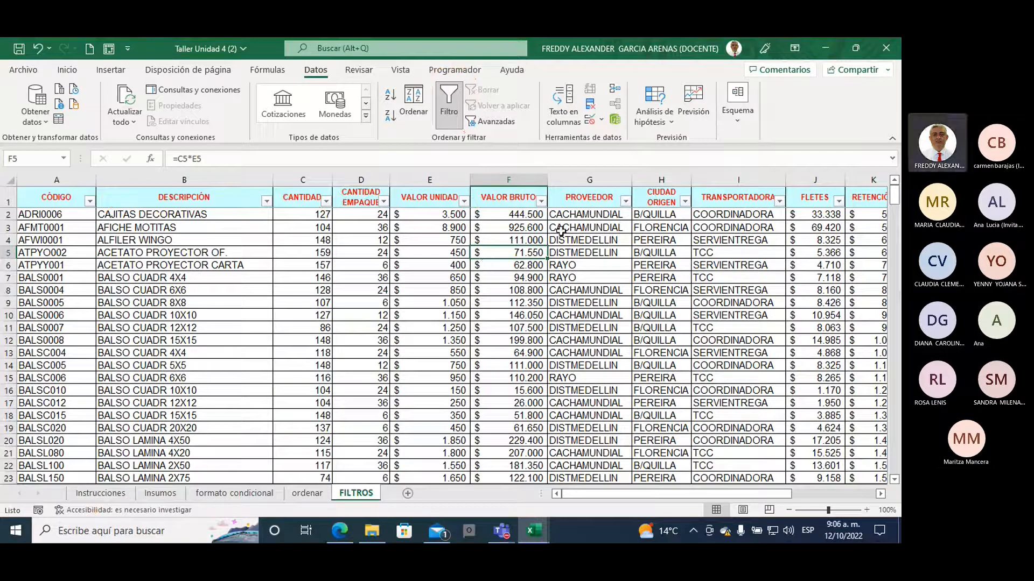
- Filter the CIUDAD ORIGEN column to show only B/QUILLA, and select the filtered city cells down to the table's end
left_click(685, 204)
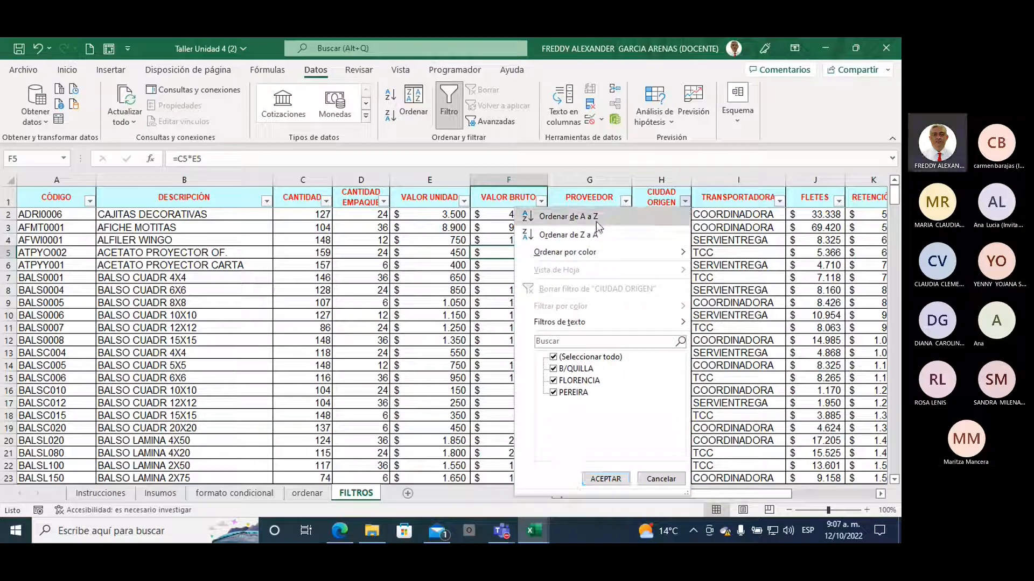
mouse_move(602, 253)
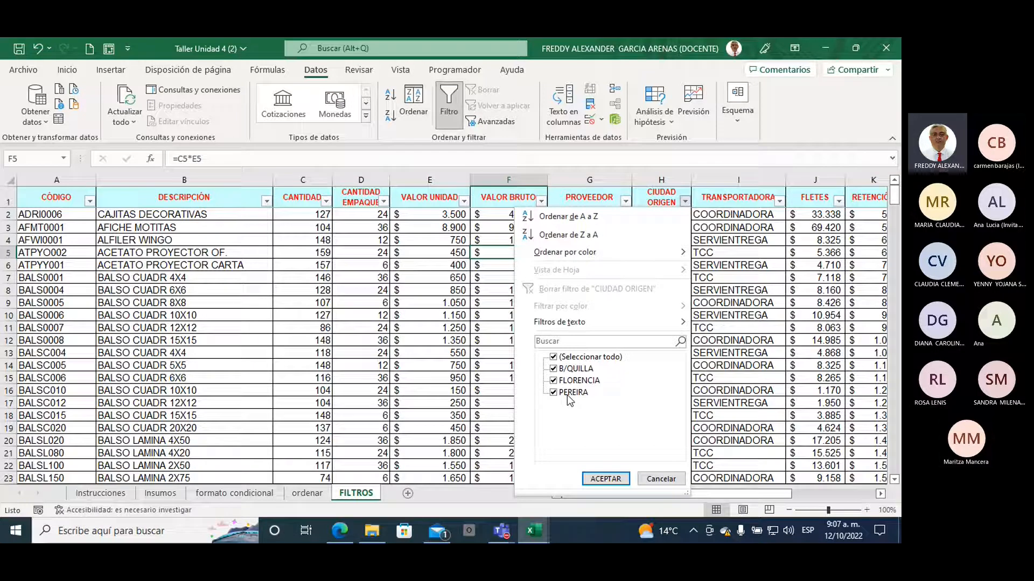
left_click(554, 357)
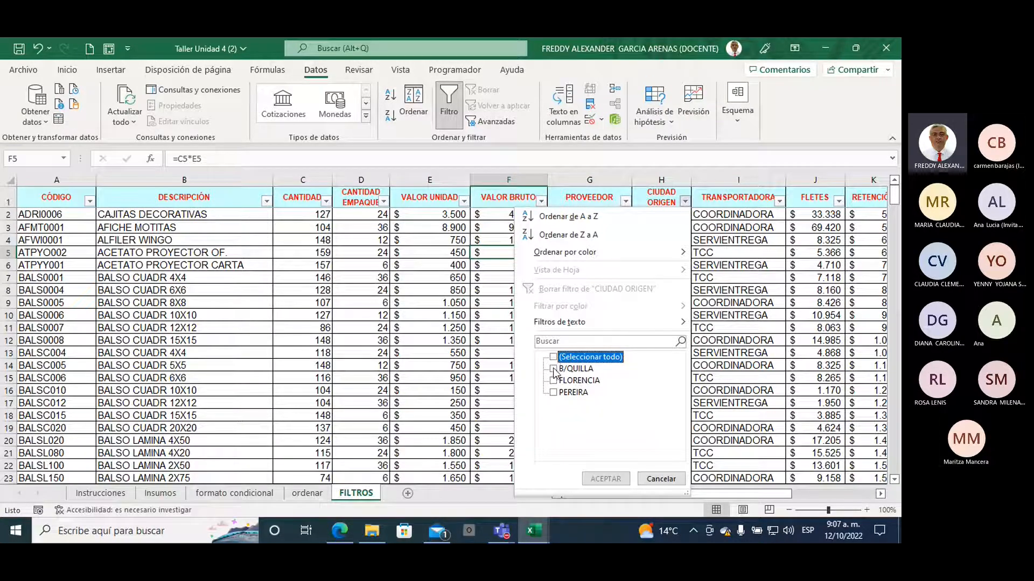
left_click(553, 370)
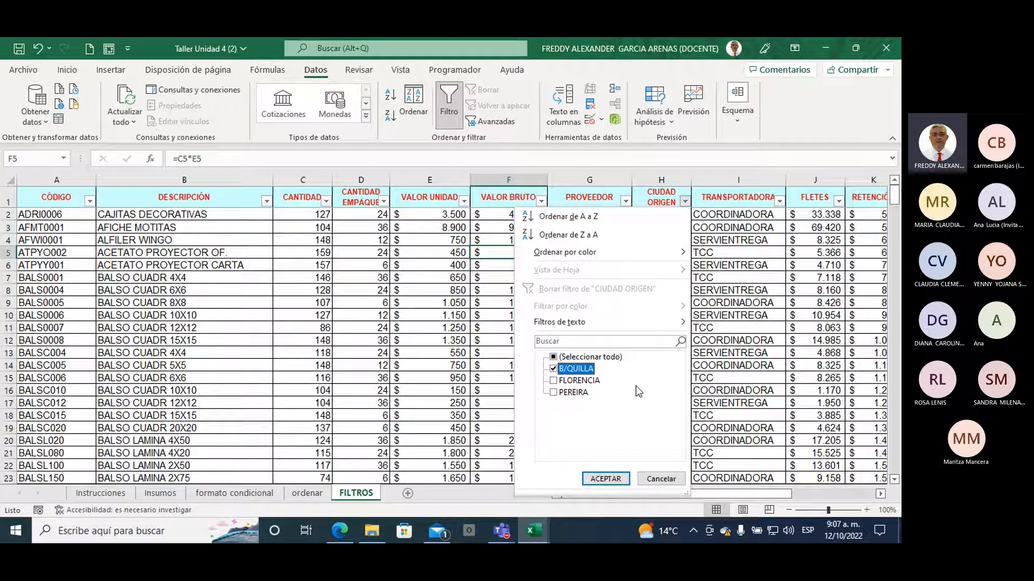
left_click(605, 476)
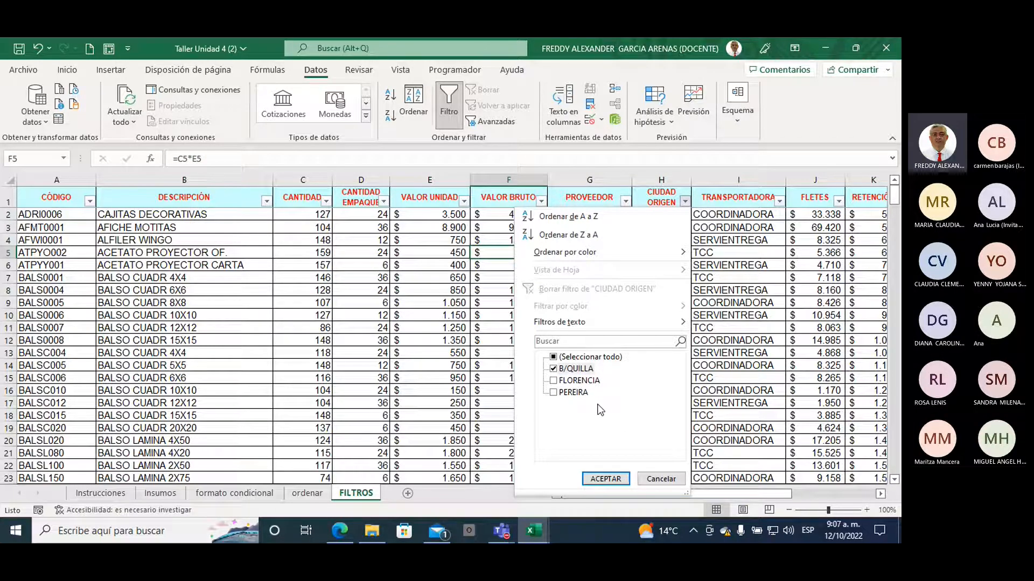
left_click(608, 478)
left_click_drag(661, 215, 660, 451)
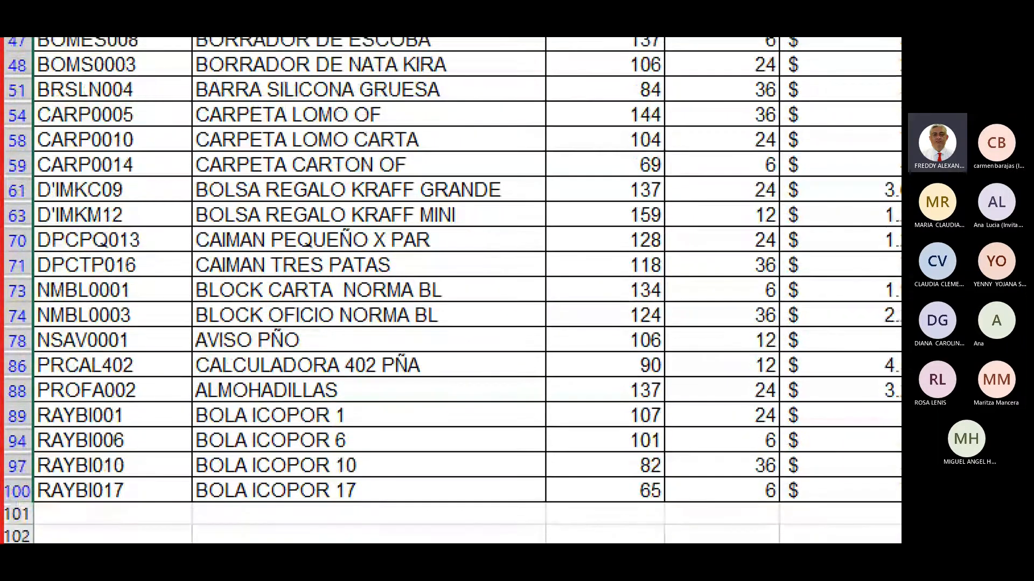
- Mark the jumps between row numbers 59–61, 70–71, 73–74 and 78–86 in red on-screen ink, and clear the drawing
left_click(13, 291)
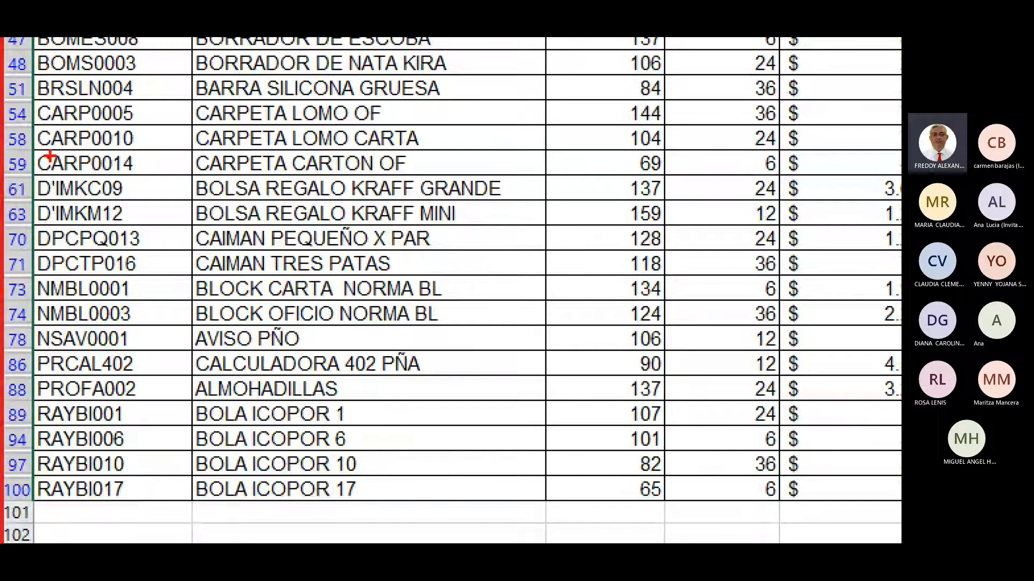
mouse_move(36, 160)
left_mouse_down()
mouse_move(79, 133)
mouse_move(33, 162)
mouse_move(56, 169)
left_mouse_up()
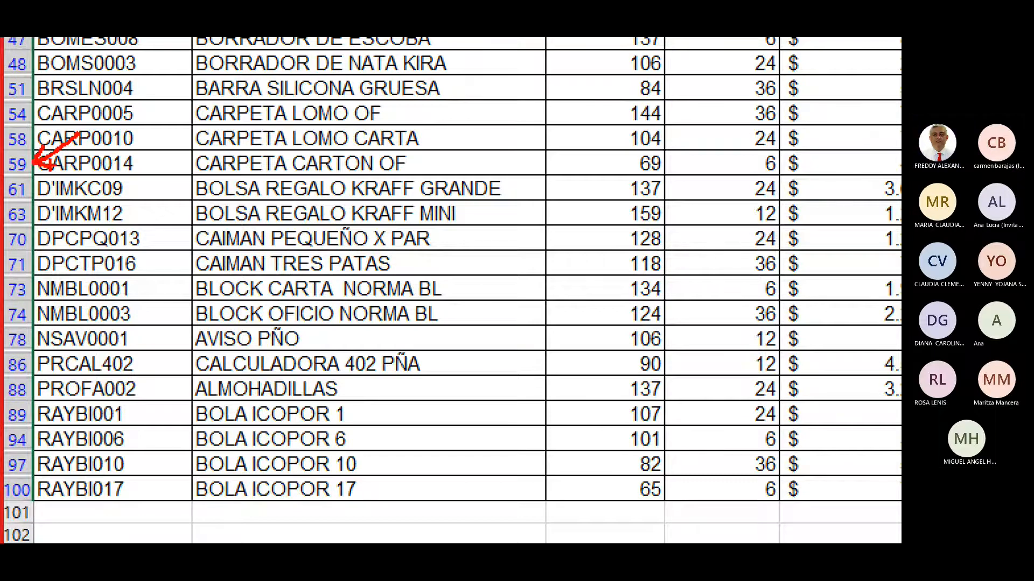
mouse_move(81, 227)
left_mouse_down()
mouse_move(47, 190)
mouse_move(56, 188)
mouse_move(20, 194)
left_mouse_up()
left_click_drag(20, 195, 42, 202)
left_click_drag(56, 195, 66, 200)
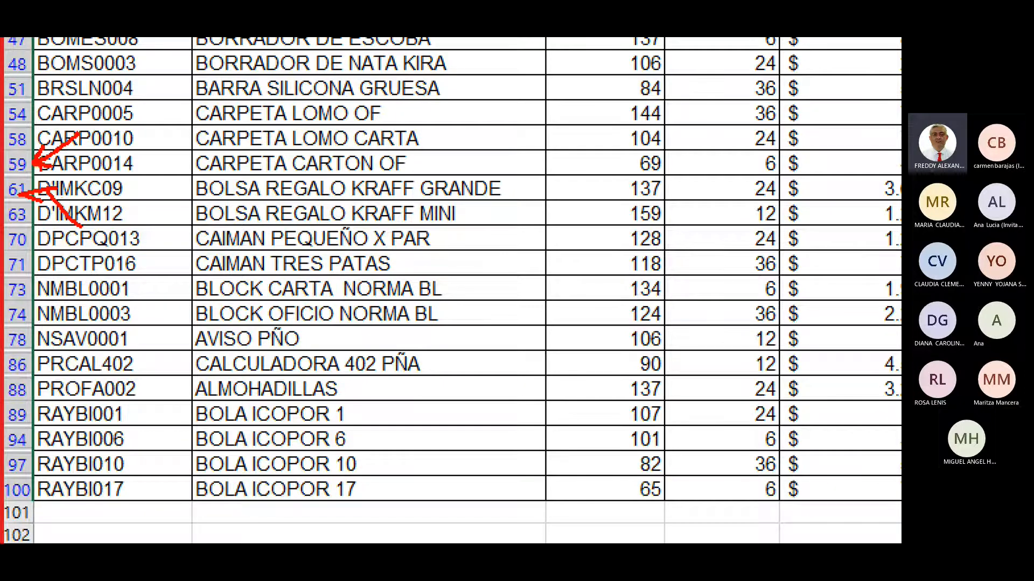
mouse_move(33, 163)
left_mouse_down()
mouse_move(18, 160)
mouse_move(6, 175)
mouse_move(32, 184)
mouse_move(41, 169)
left_mouse_up()
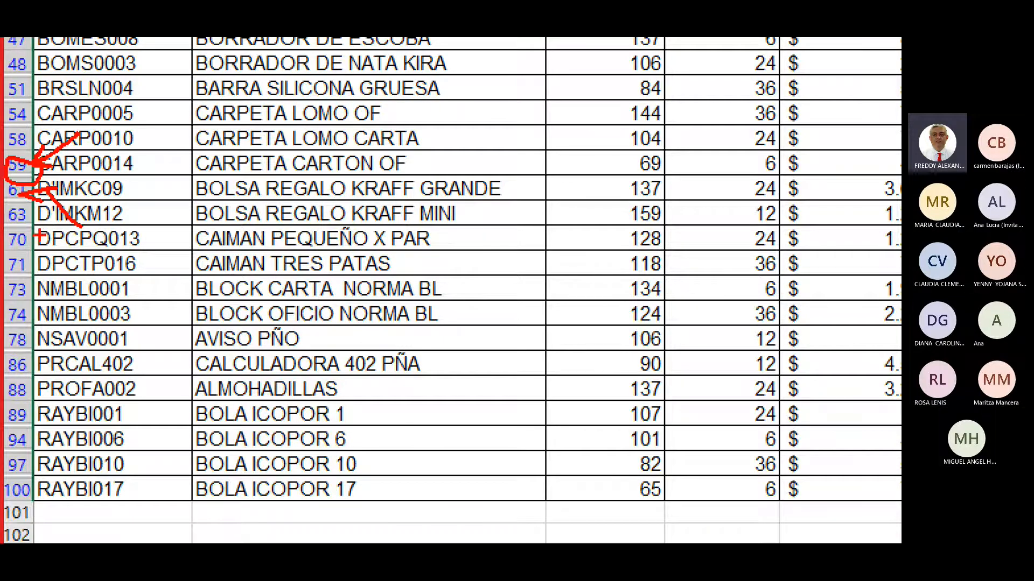
mouse_move(43, 237)
left_mouse_down()
mouse_move(56, 260)
mouse_move(34, 265)
mouse_move(57, 304)
mouse_move(36, 315)
left_mouse_up()
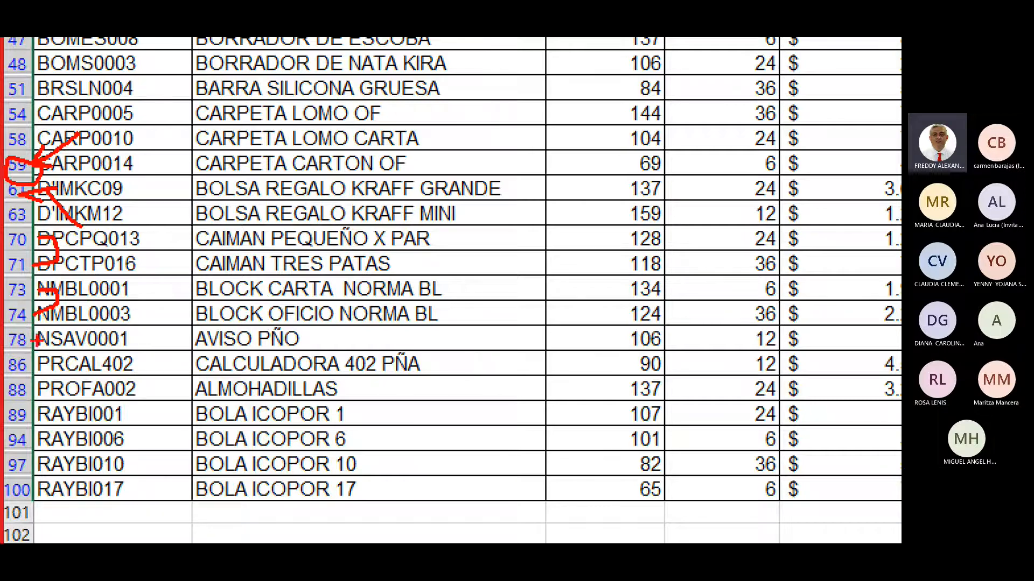
mouse_move(38, 341)
left_mouse_down()
mouse_move(73, 350)
mouse_move(43, 370)
left_mouse_up()
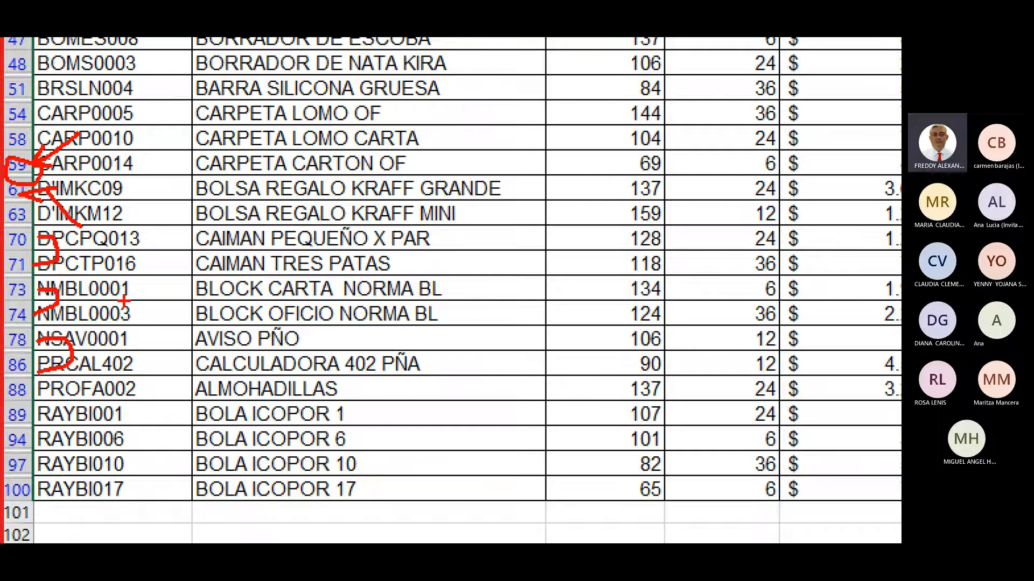
key("Escape")
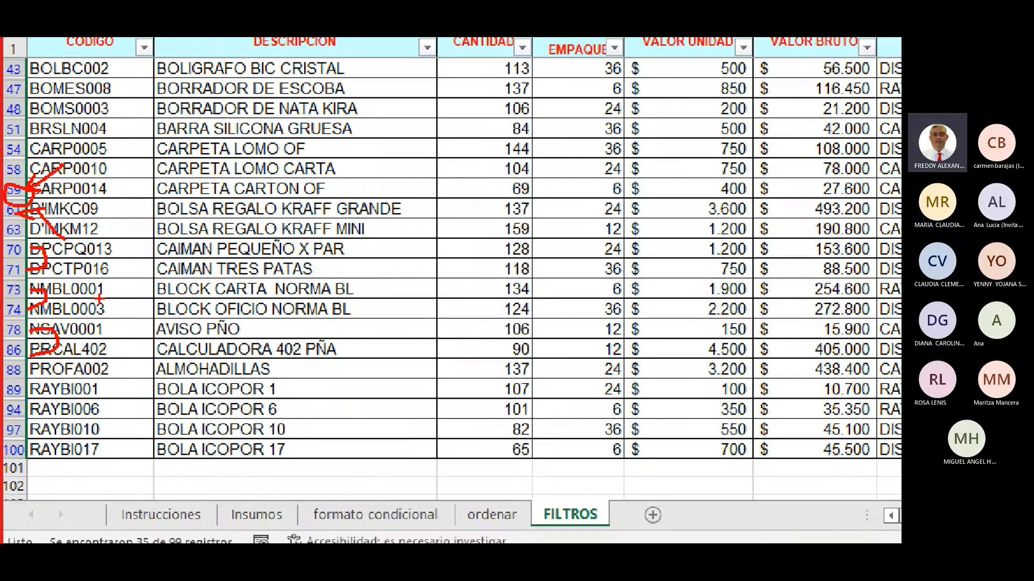
key("Escape")
key("ctrl+1")
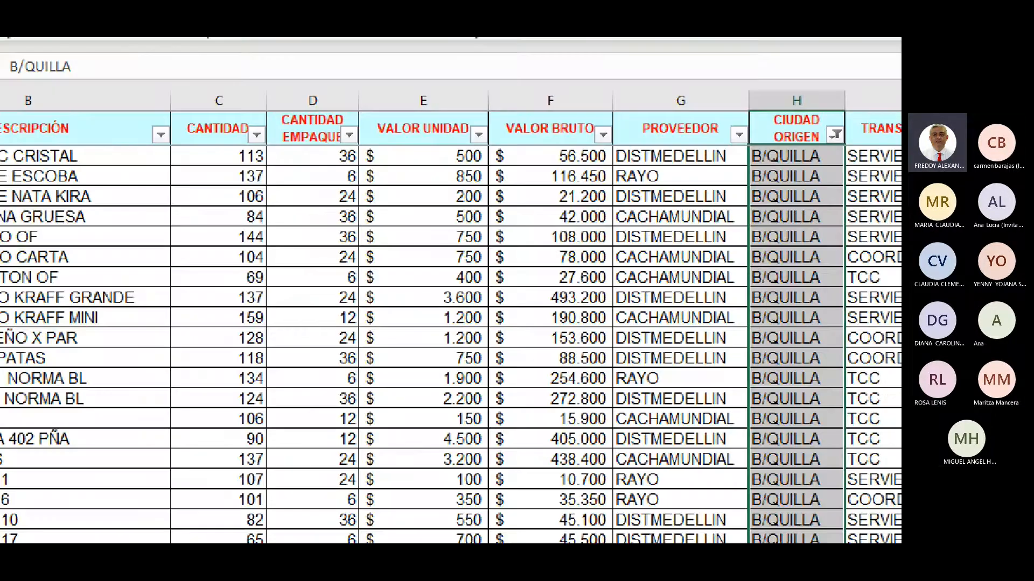
left_click(451, 291)
mouse_move(619, 173)
left_mouse_down()
mouse_move(621, 136)
mouse_move(545, 124)
mouse_move(513, 178)
mouse_move(618, 183)
mouse_move(618, 171)
left_mouse_up()
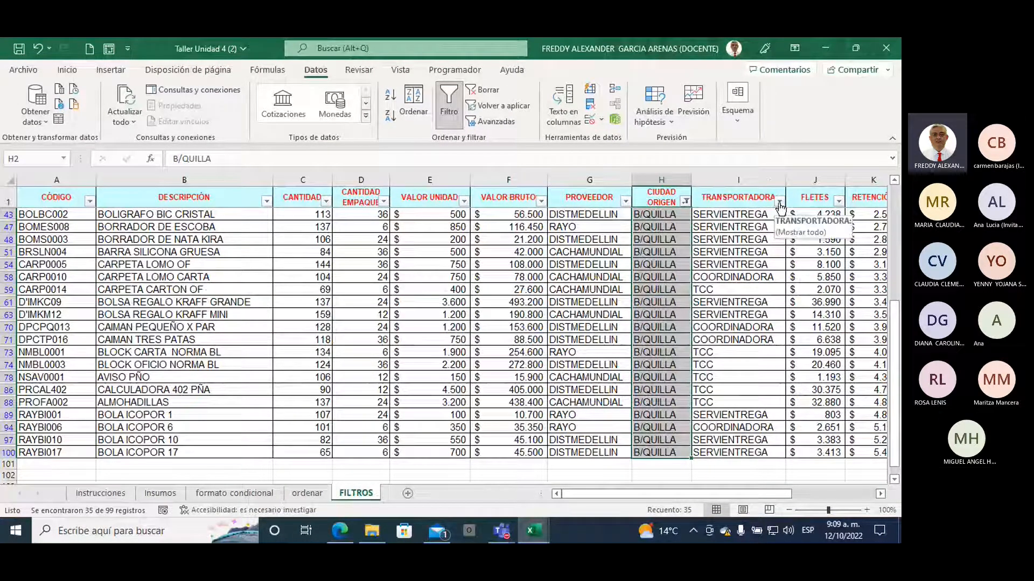
- Filter the PROVEEDOR column to show only DISTMEDELLIN, and highlight the remaining PROVEEDOR and CIUDAD ORIGEN cells in turn
left_click(625, 202)
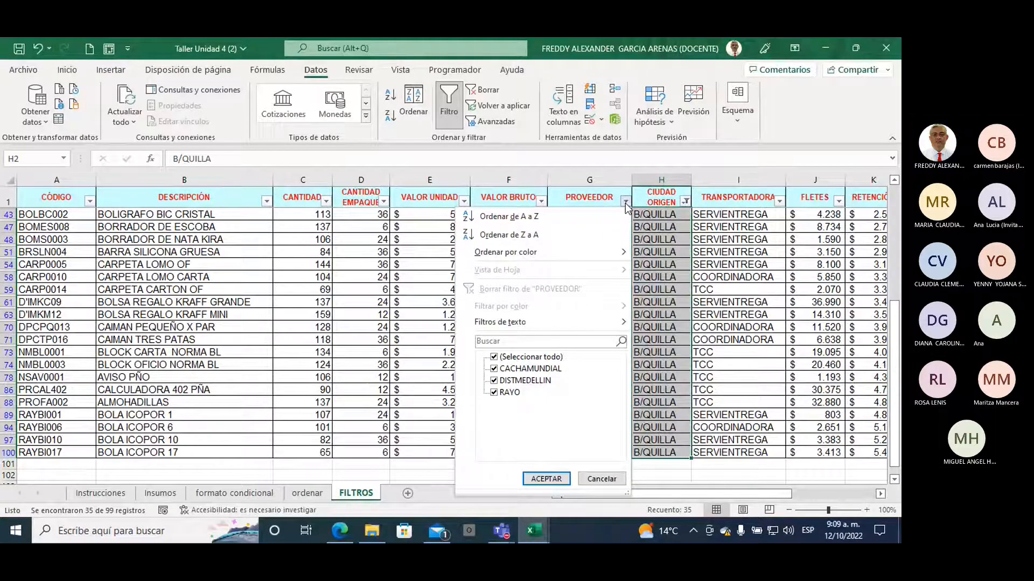
left_click(494, 358)
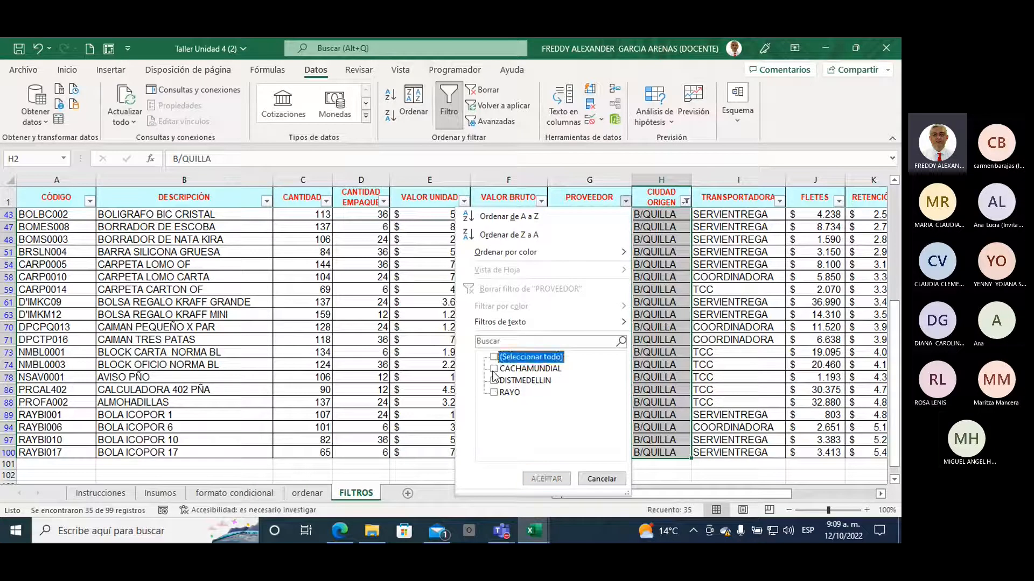
left_click(494, 381)
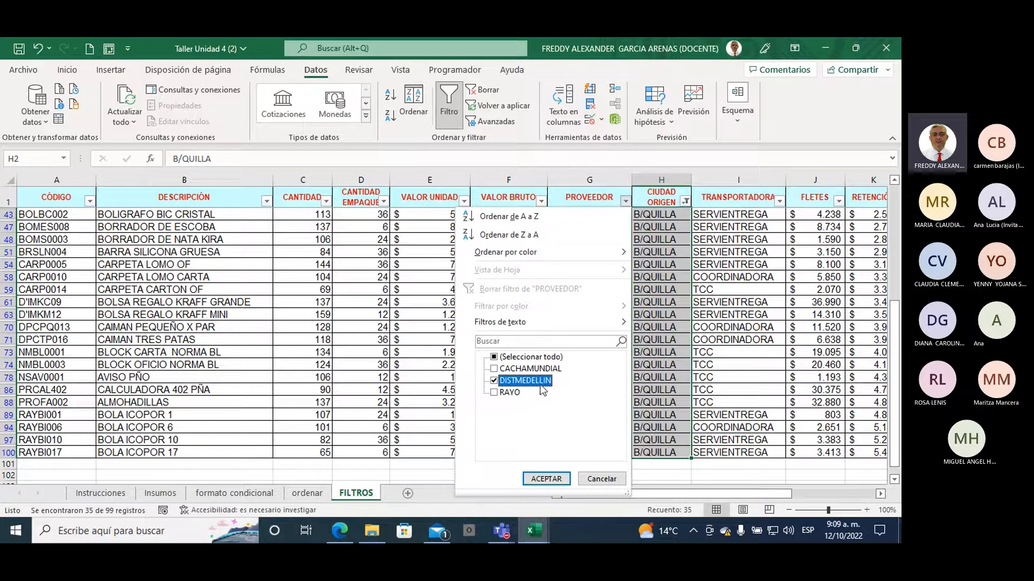
left_click(546, 479)
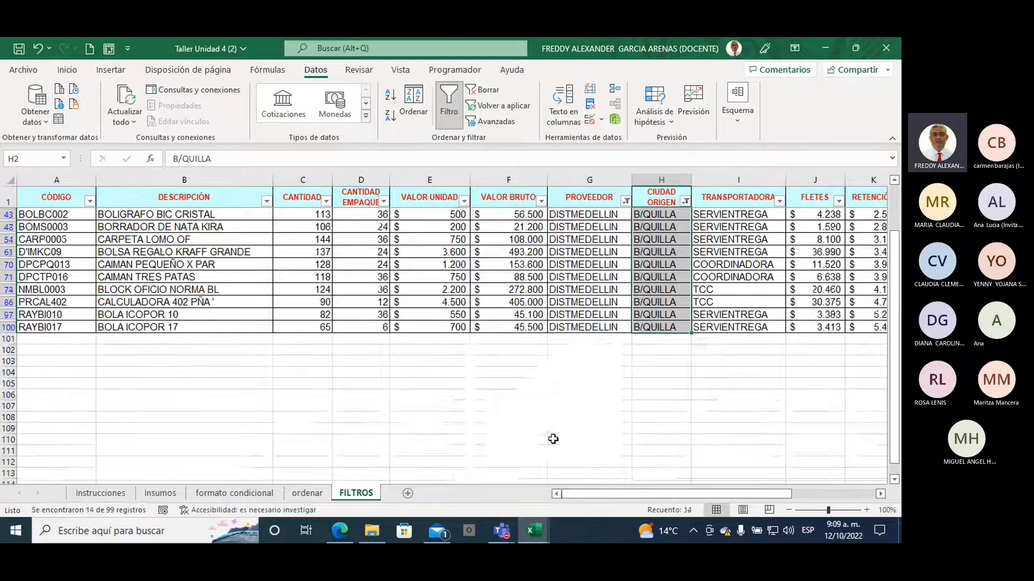
scroll(599, 356, "up", 2)
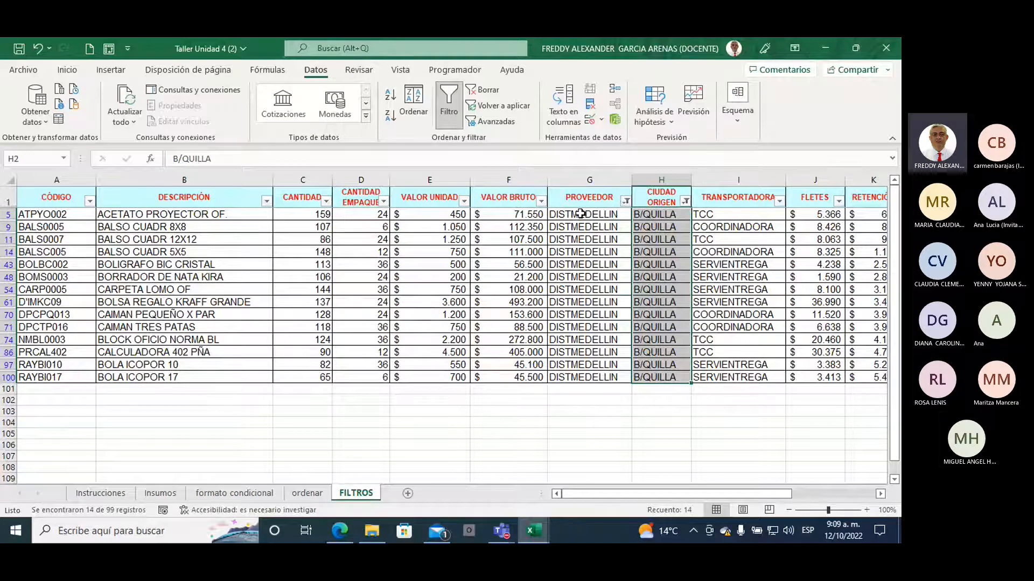
left_click_drag(580, 213, 584, 372)
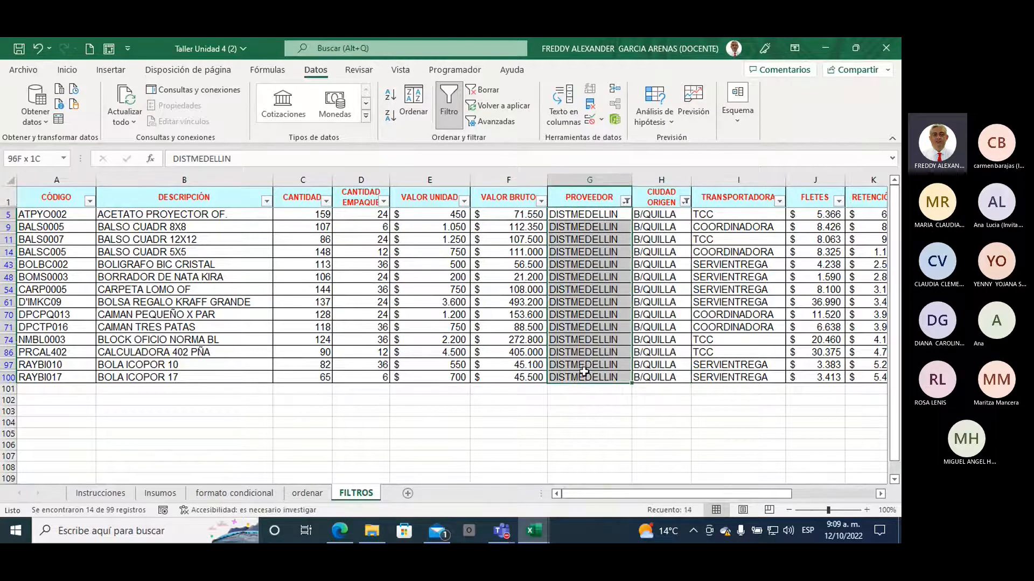
left_click_drag(654, 214, 660, 379)
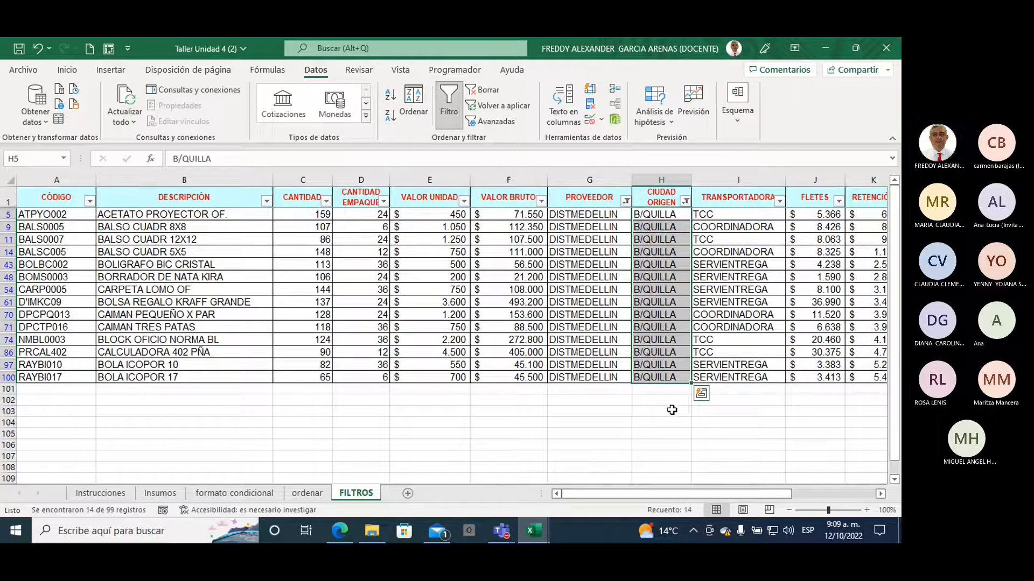
- Filter the TRANSPORTADORA column to show only TCC
left_click(779, 202)
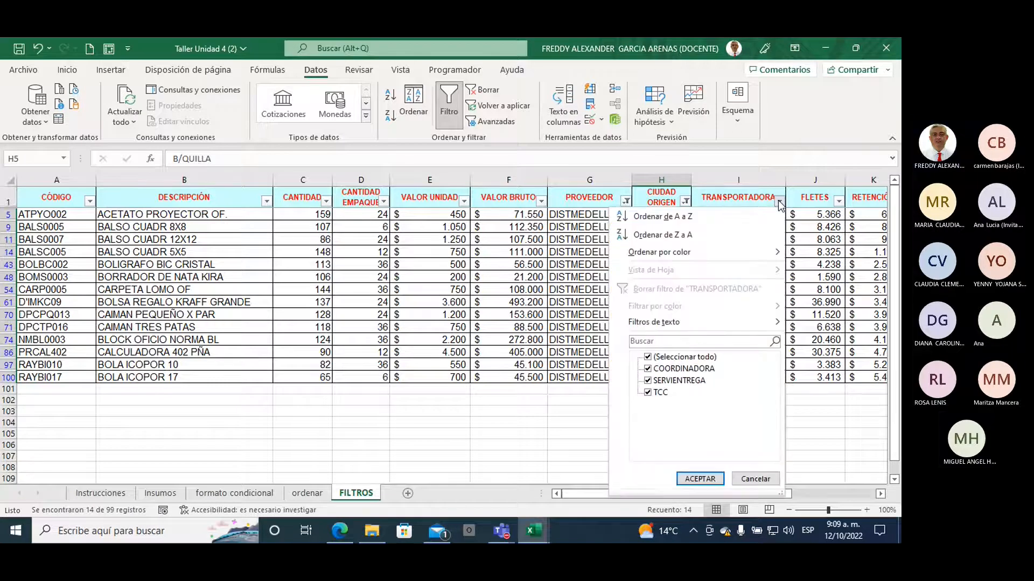
left_click(647, 358)
left_click(648, 392)
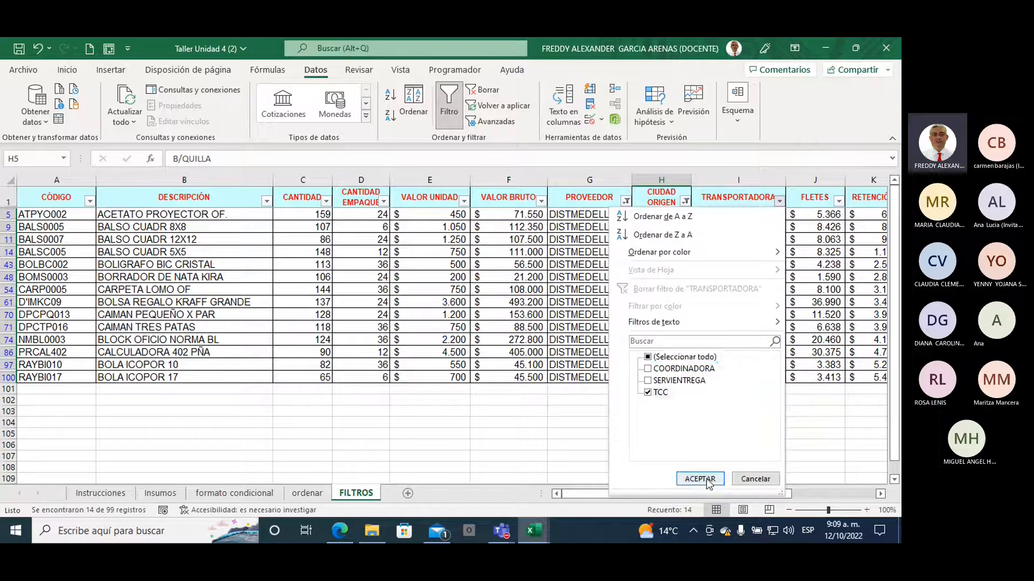
left_click(705, 480)
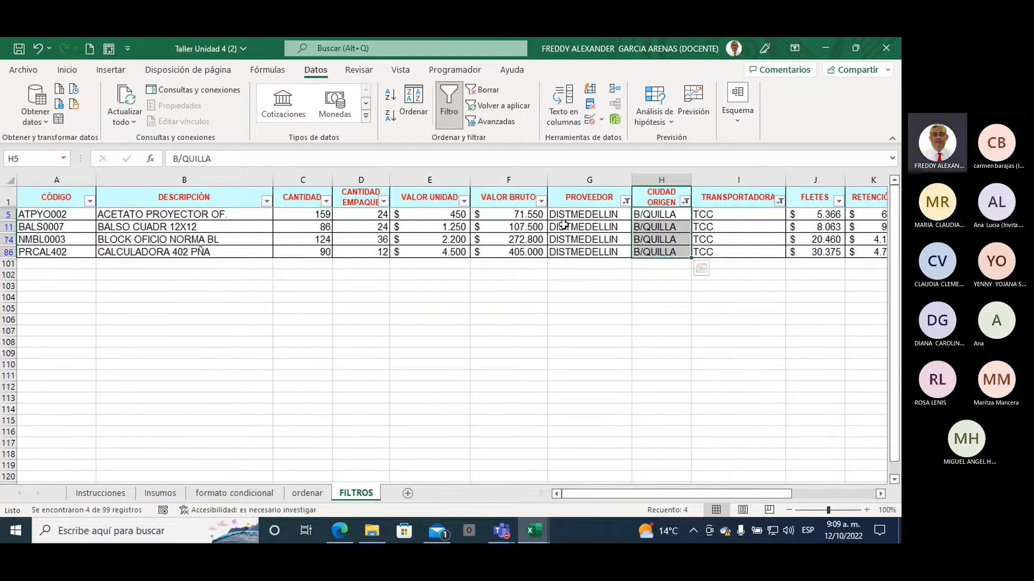
- Check the filtered rows by highlighting the PROVEEDOR, CIUDAD ORIGEN and TRANSPORTADORA cells one column at a time
left_click_drag(563, 214, 566, 250)
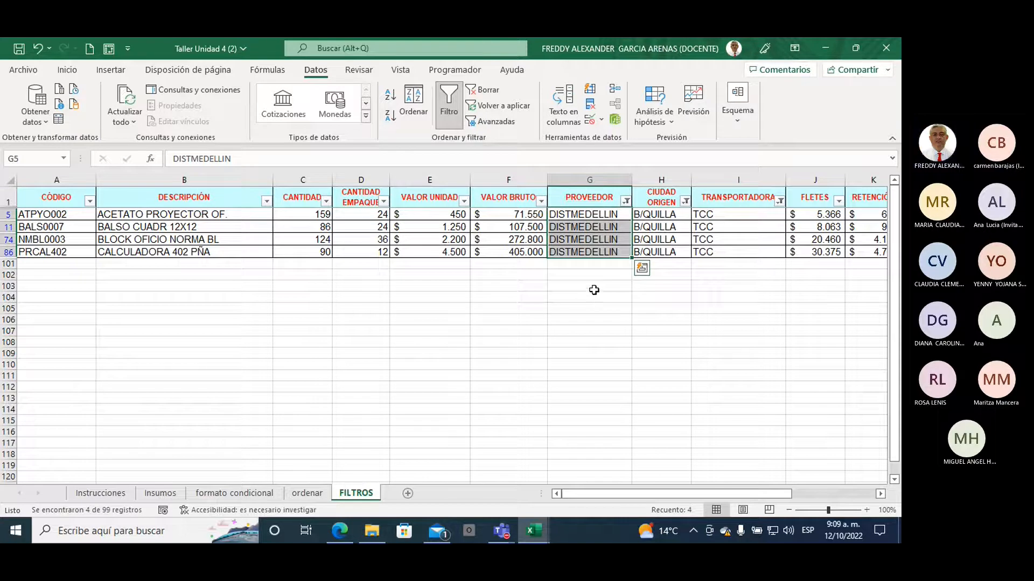
left_click(668, 214)
left_click_drag(667, 213, 668, 261)
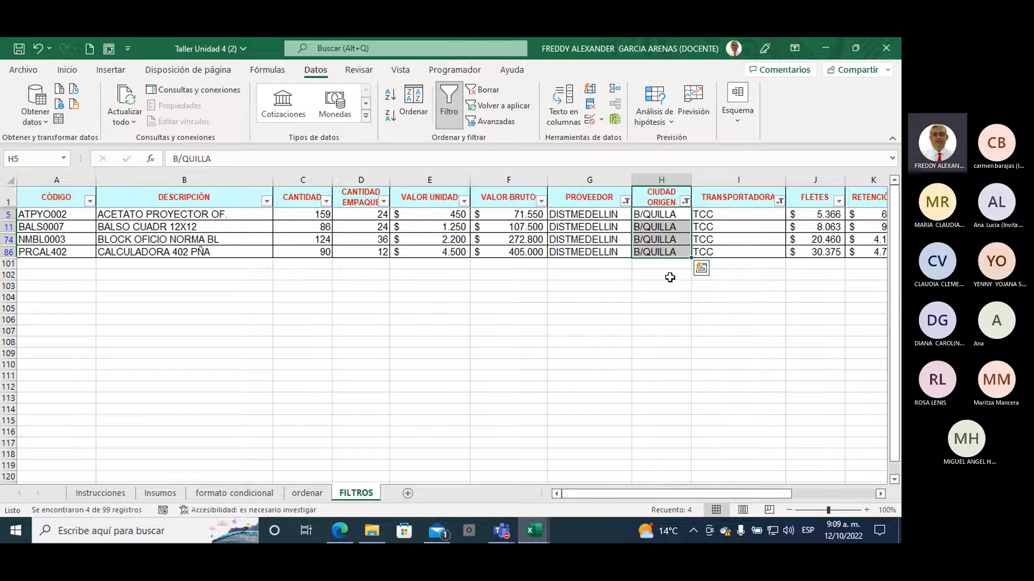
left_click(719, 211)
left_click_drag(719, 211, 714, 252)
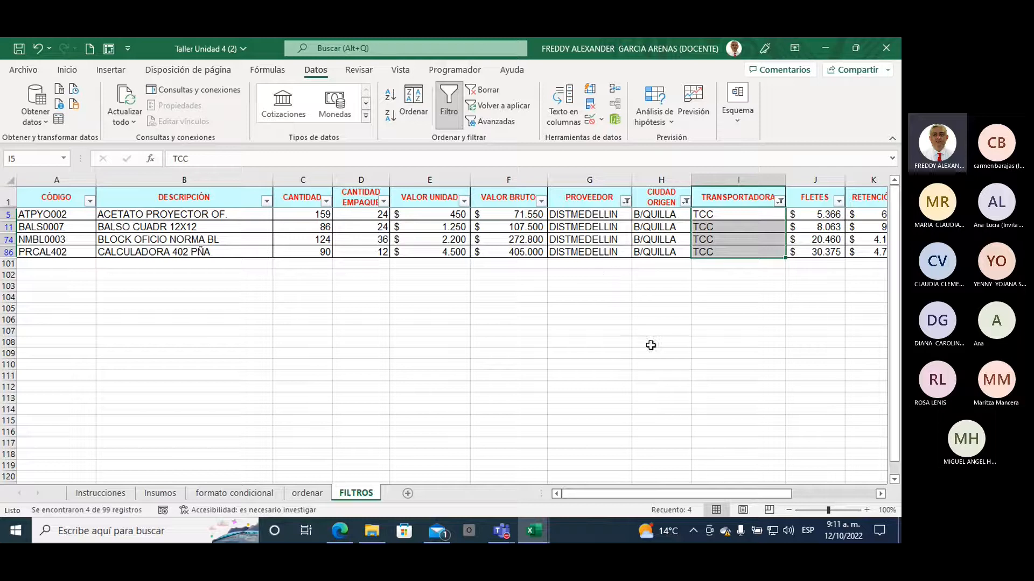
- Clear the filter from the TRANSPORTADORA column and select the carrier cells of all displayed rows
left_click(779, 201)
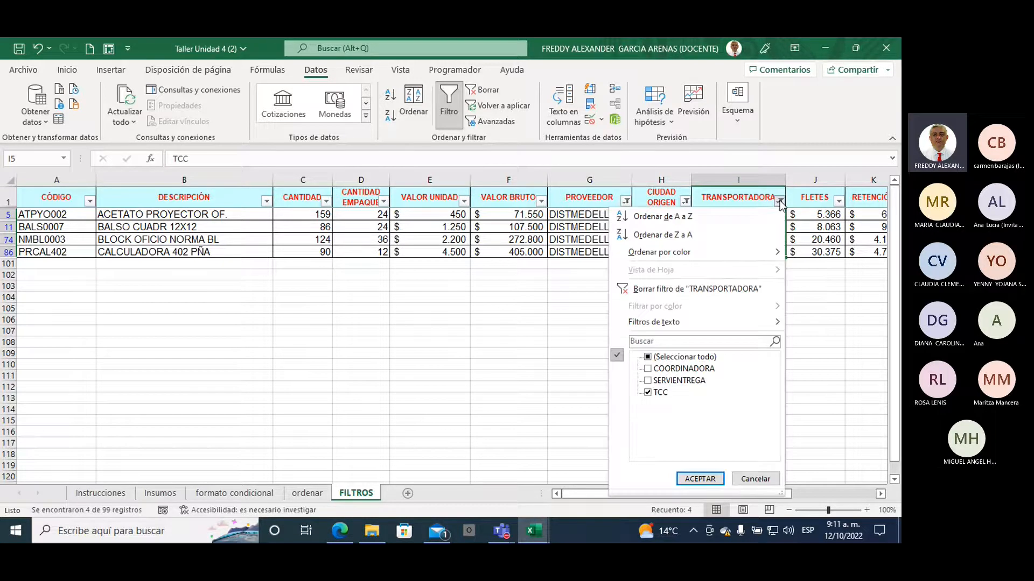
left_click(657, 291)
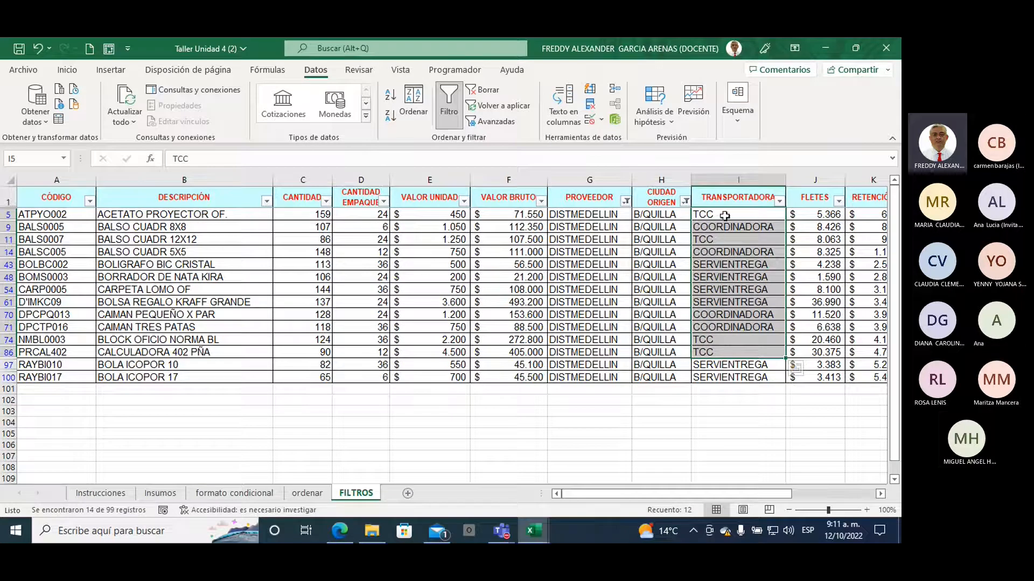
left_click_drag(727, 212, 722, 377)
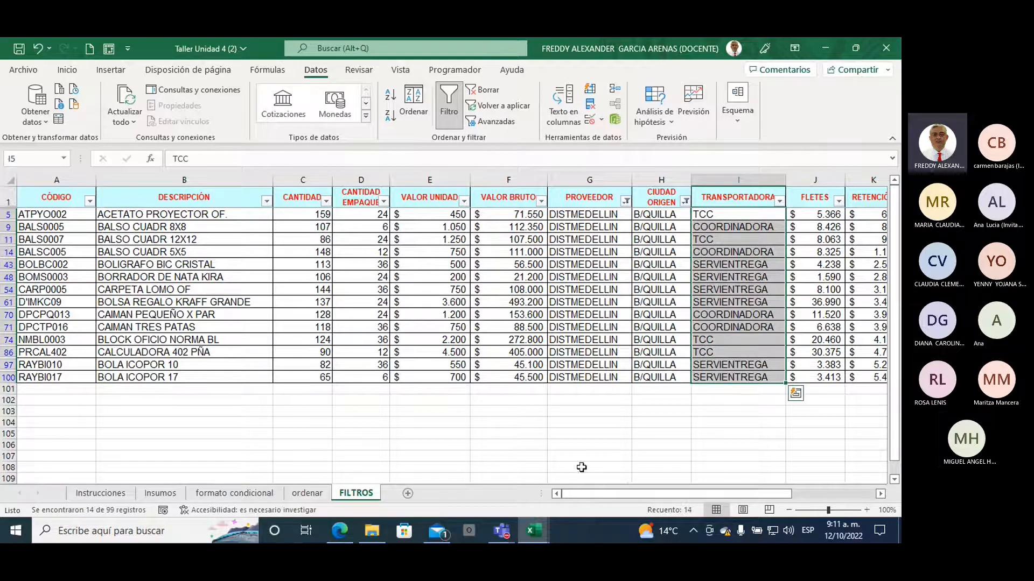
- Clear the filter from the CIUDAD ORIGEN column, highlight its displayed city cells, and select the PROVEEDOR header cell
left_click(685, 201)
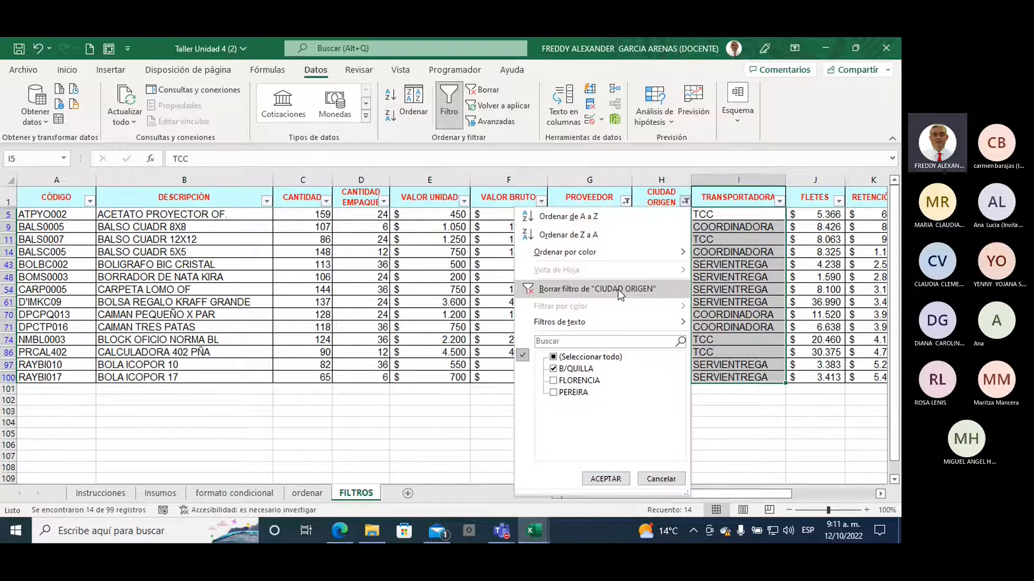
left_click(617, 289)
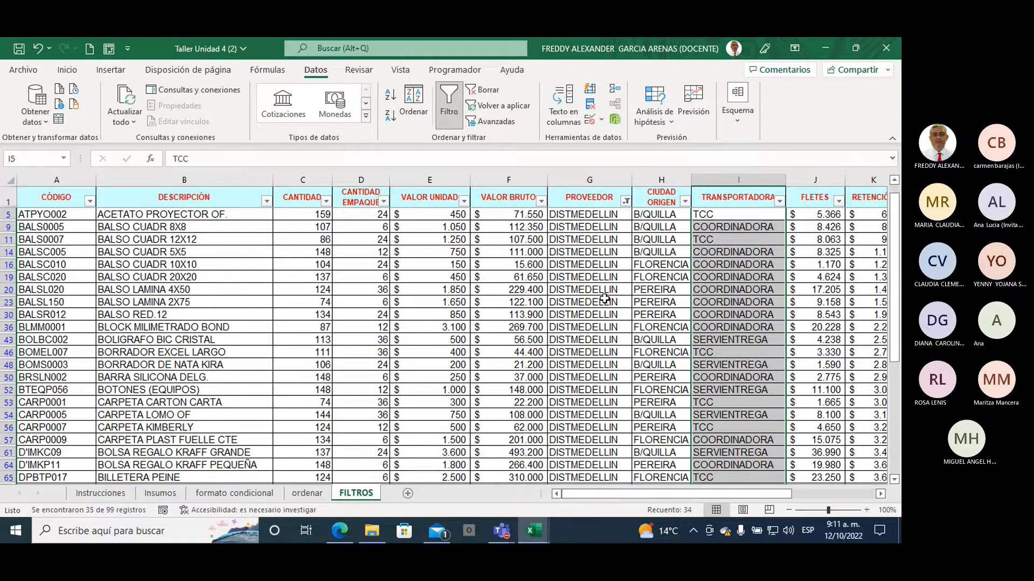
left_click_drag(656, 215, 654, 464)
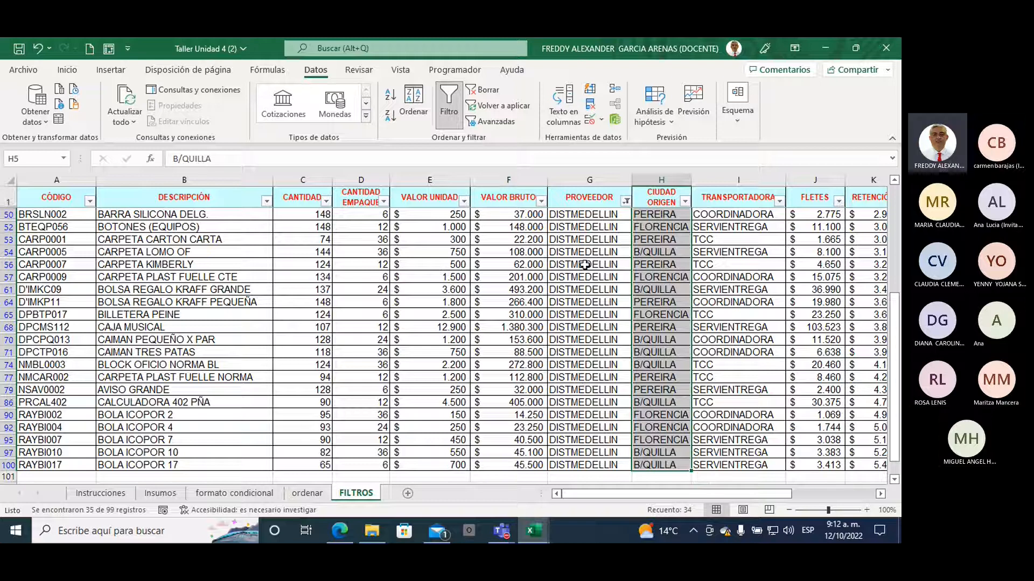
left_click(575, 199)
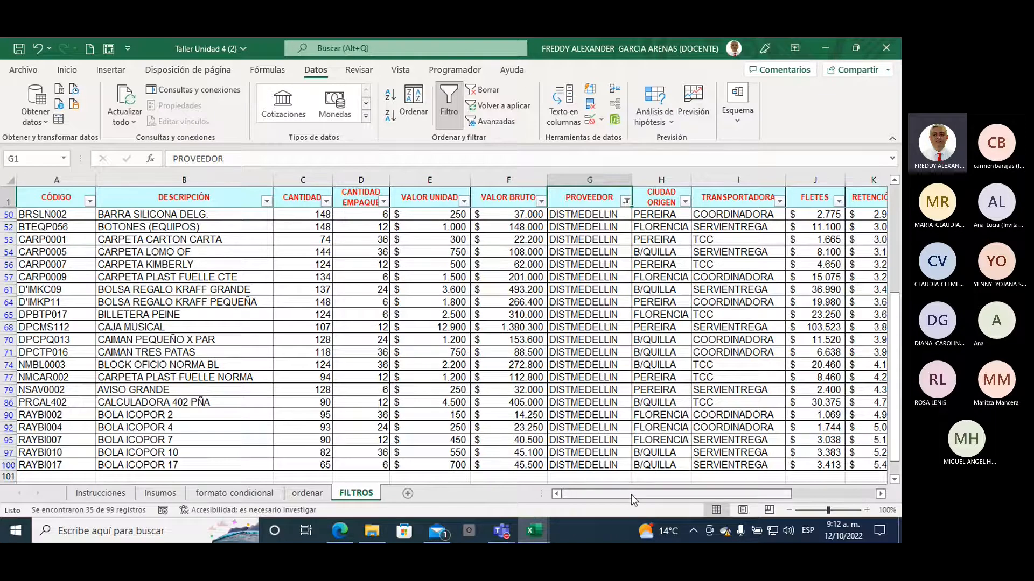
- Select the FLETES column and look through the values offered in its filter list
left_click_drag(631, 495, 673, 494)
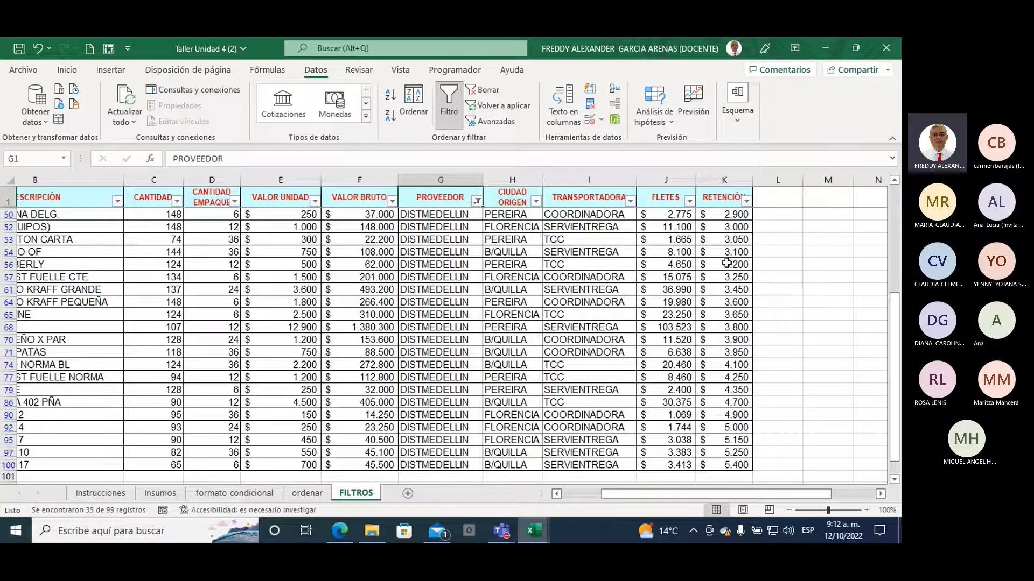
left_click(664, 181)
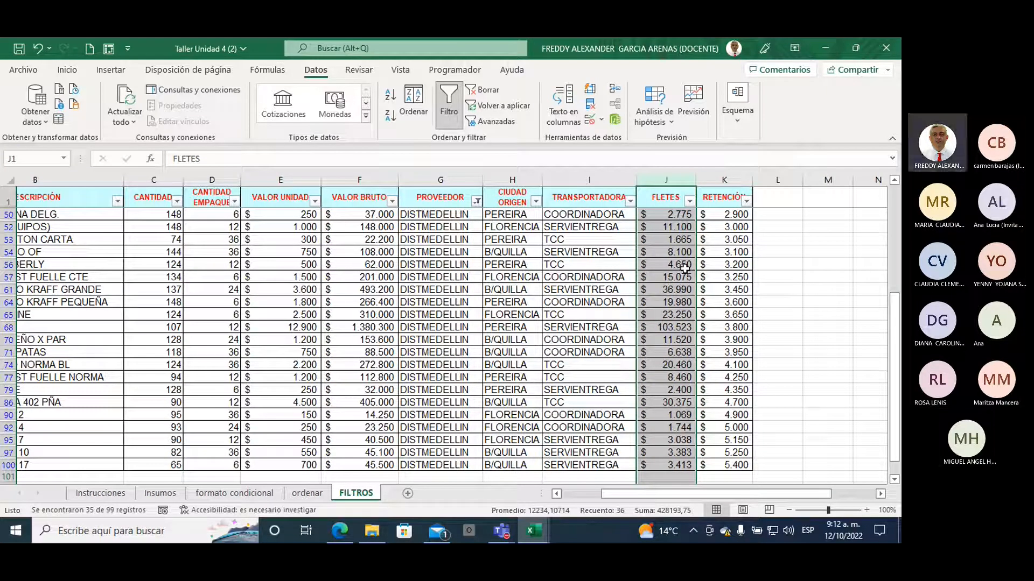
left_click(689, 202)
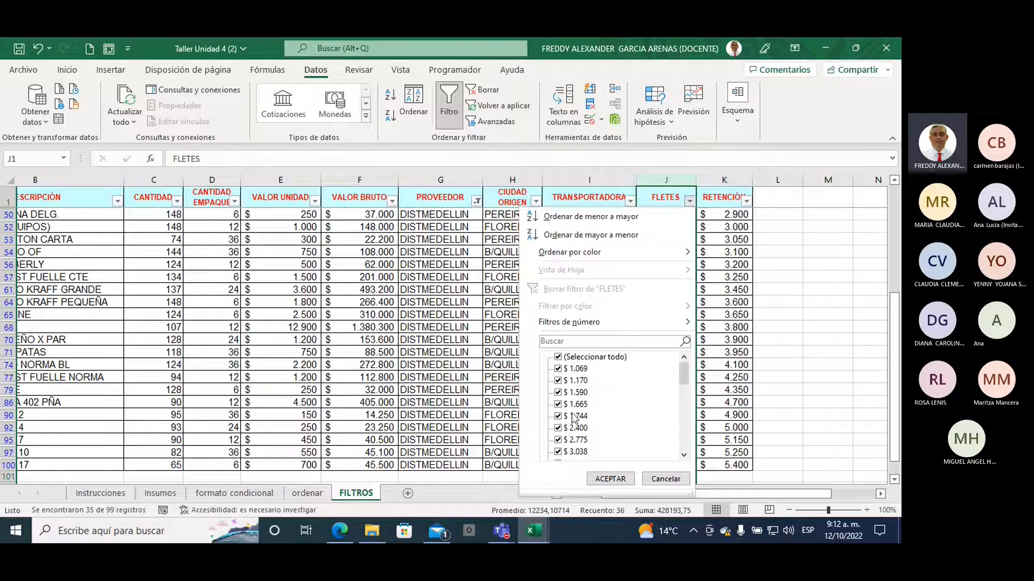
scroll(575, 404, "down", 10)
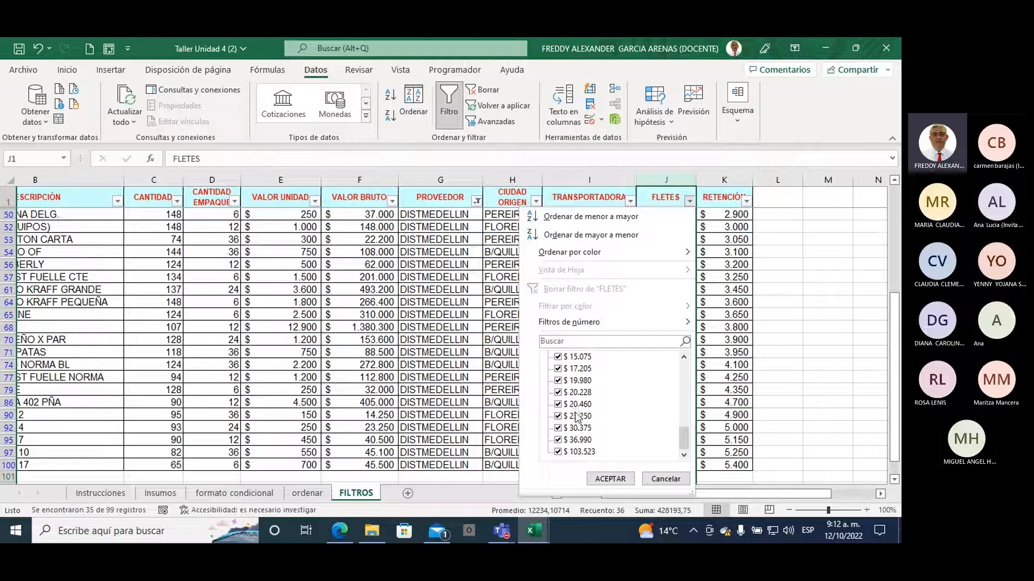
scroll(577, 418, "up", 10)
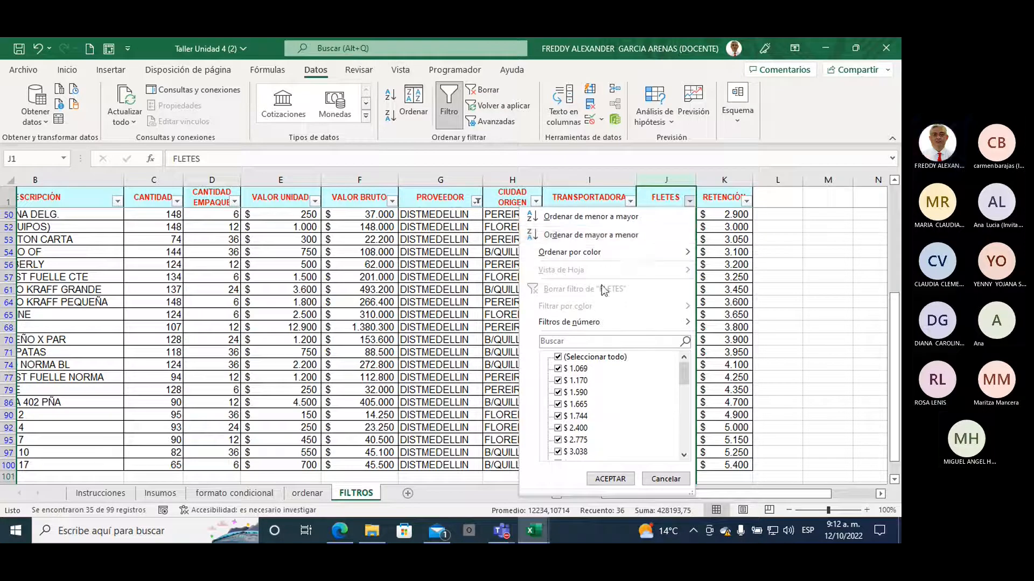
- Filter the FLETES column with the Diez mejores number filter set to inferiores, 5, Elementos
mouse_move(602, 321)
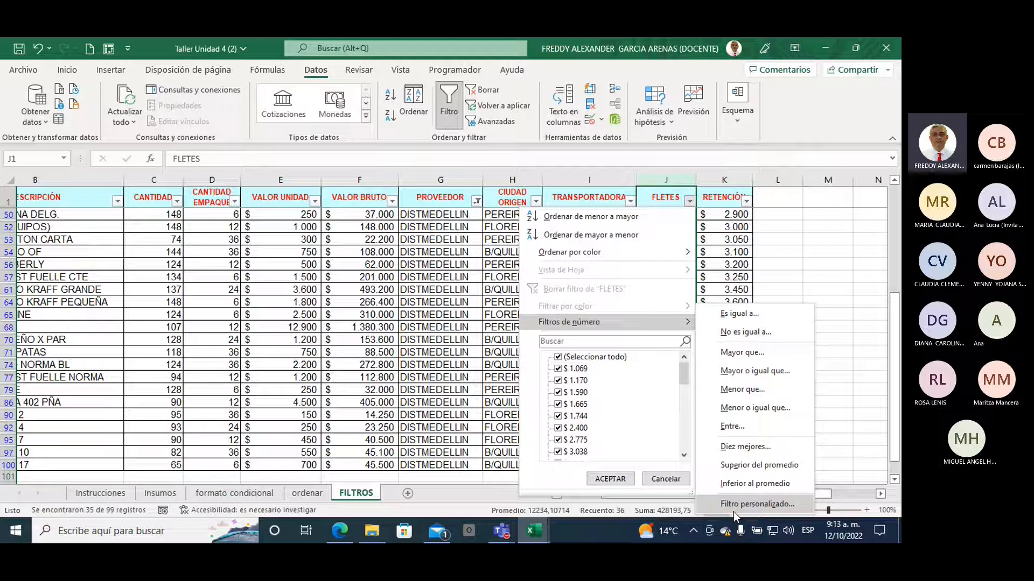
left_click(742, 447)
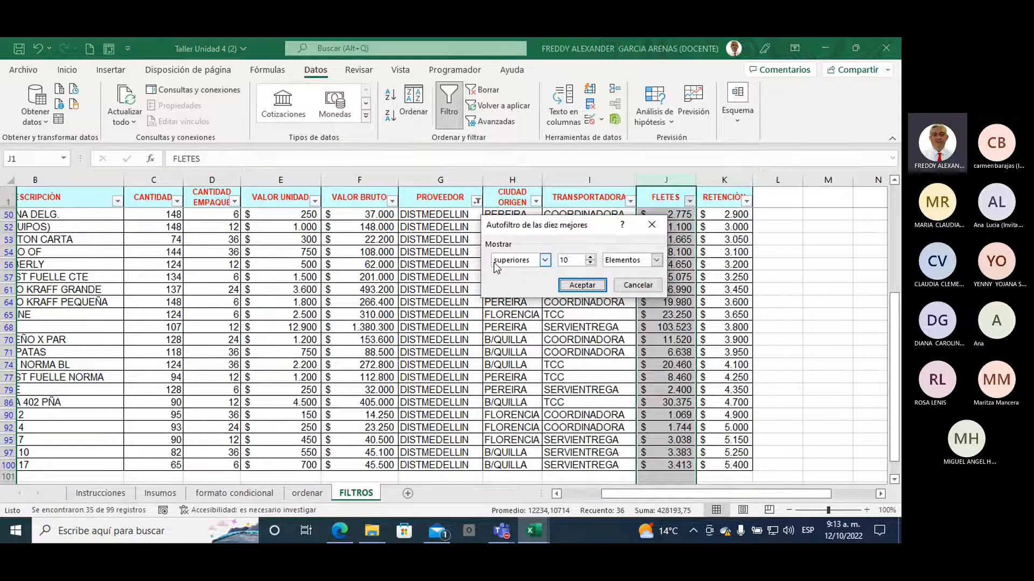
left_click(546, 261)
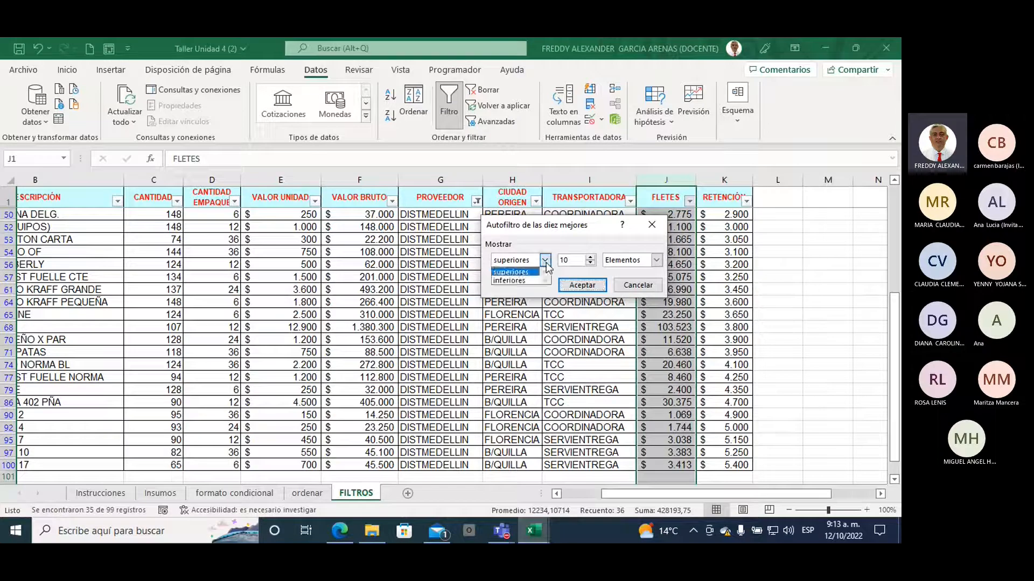
left_click(525, 281)
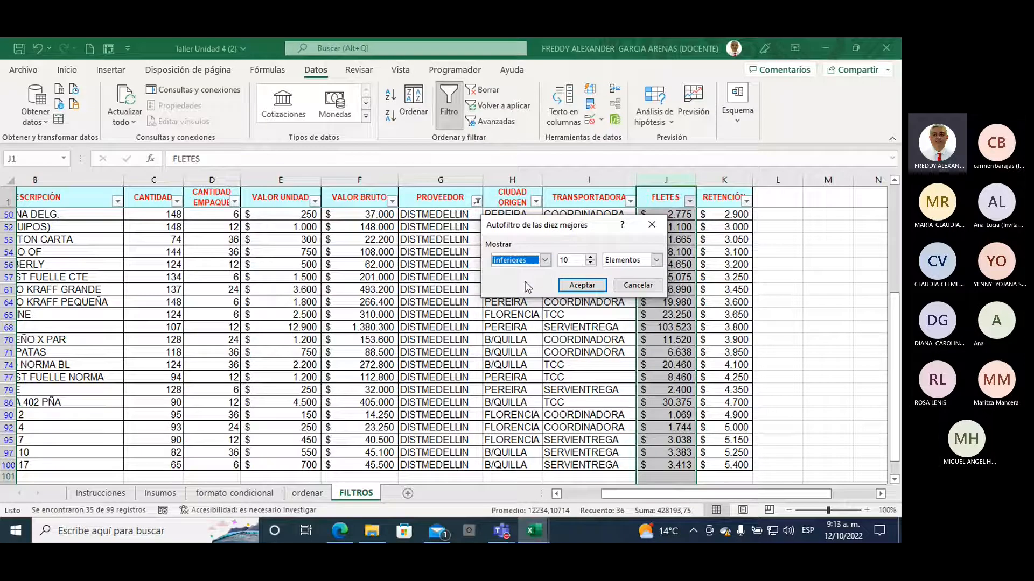
left_click(574, 260)
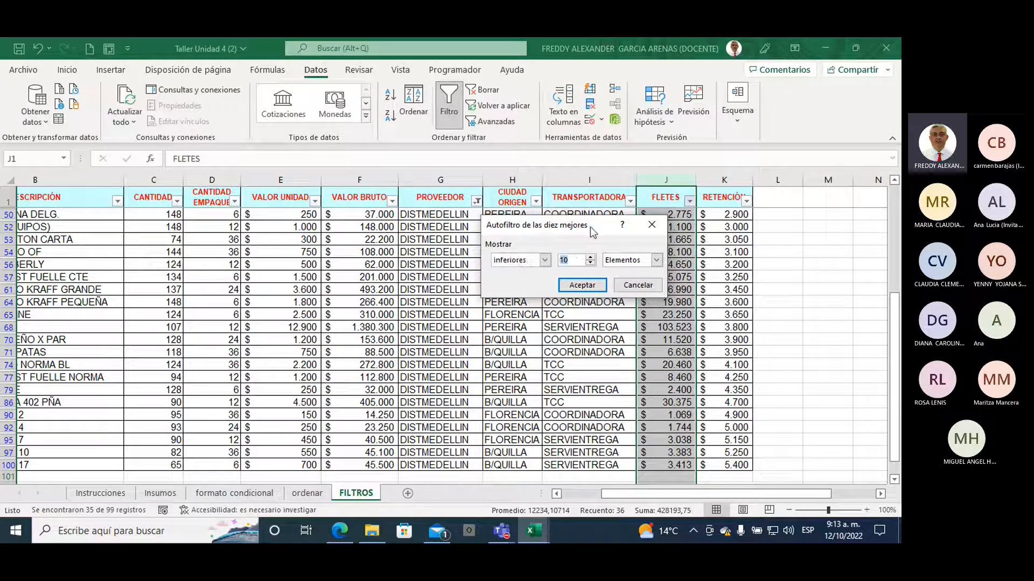
left_click(591, 260)
left_click(591, 264)
left_click(591, 263)
left_click(591, 264)
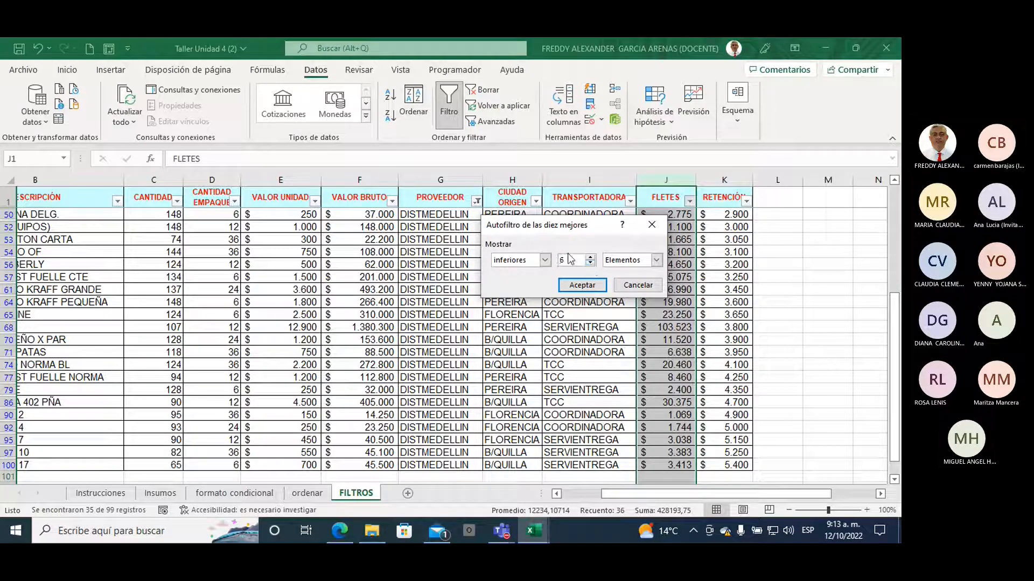
left_click(591, 264)
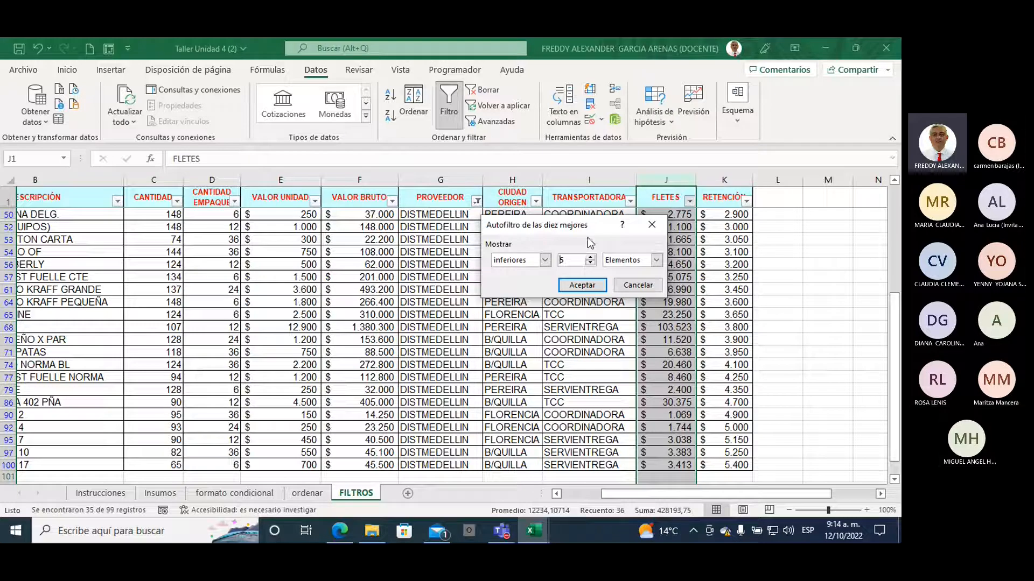
left_click(656, 260)
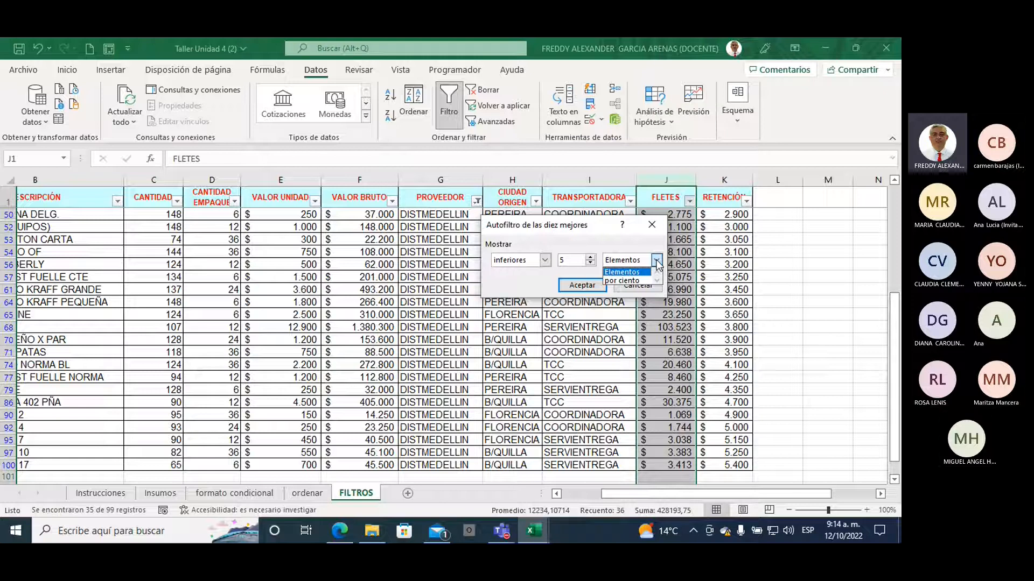
left_click(627, 273)
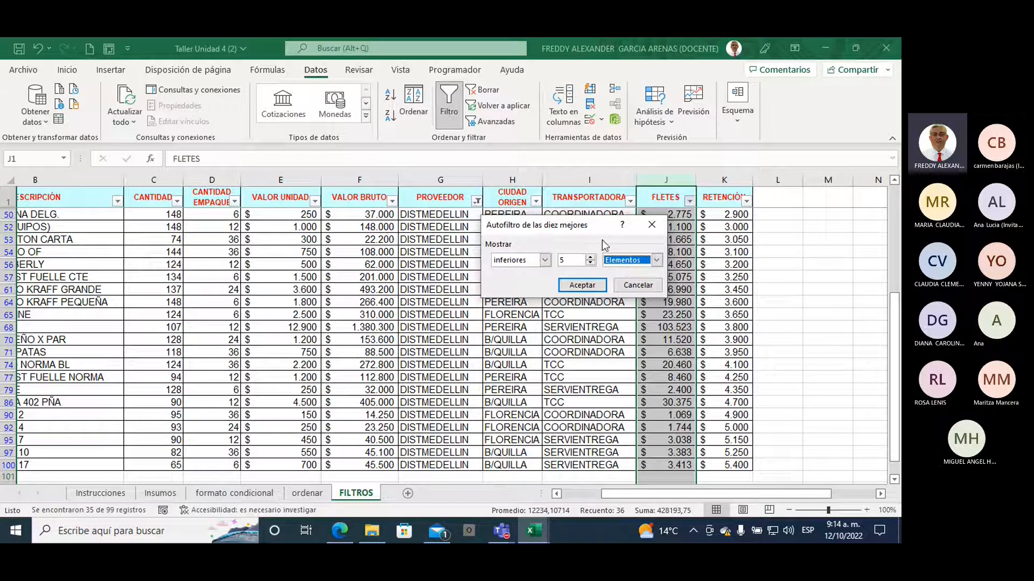
left_click(591, 287)
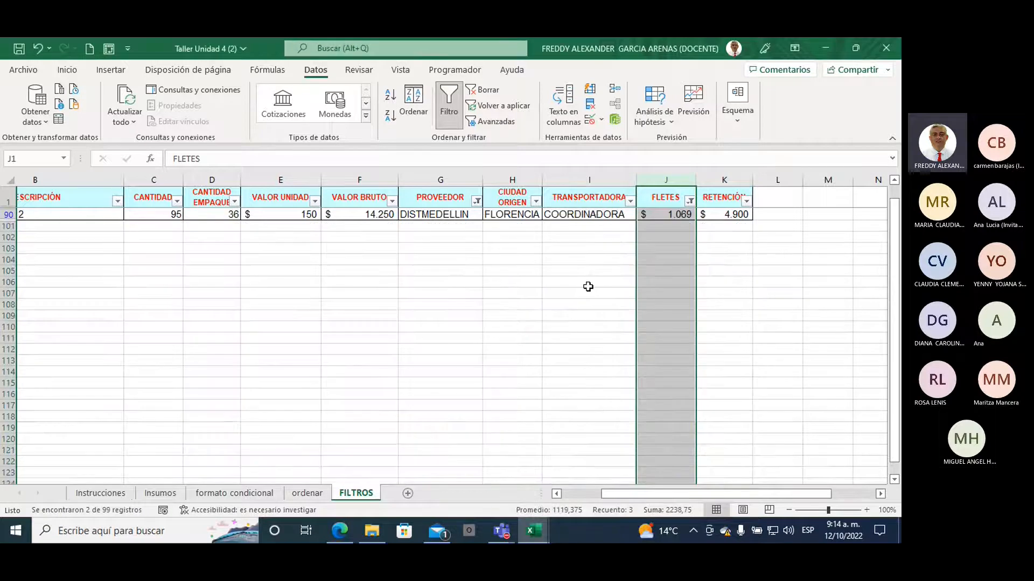
- Check the filtered rows by highlighting their FLETES values and their PROVEEDOR cells
scroll(588, 287, "up", 2)
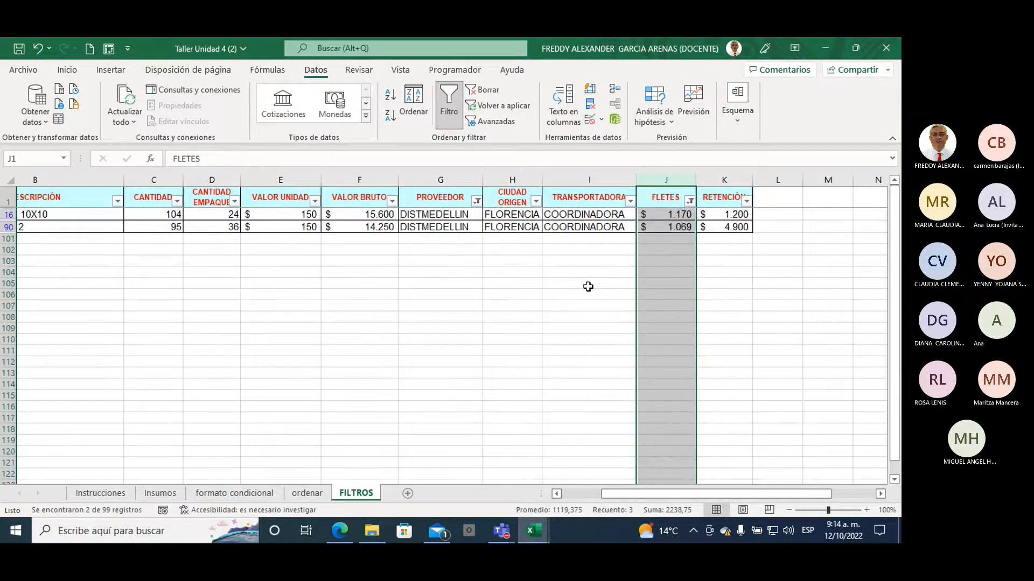
left_click(728, 293)
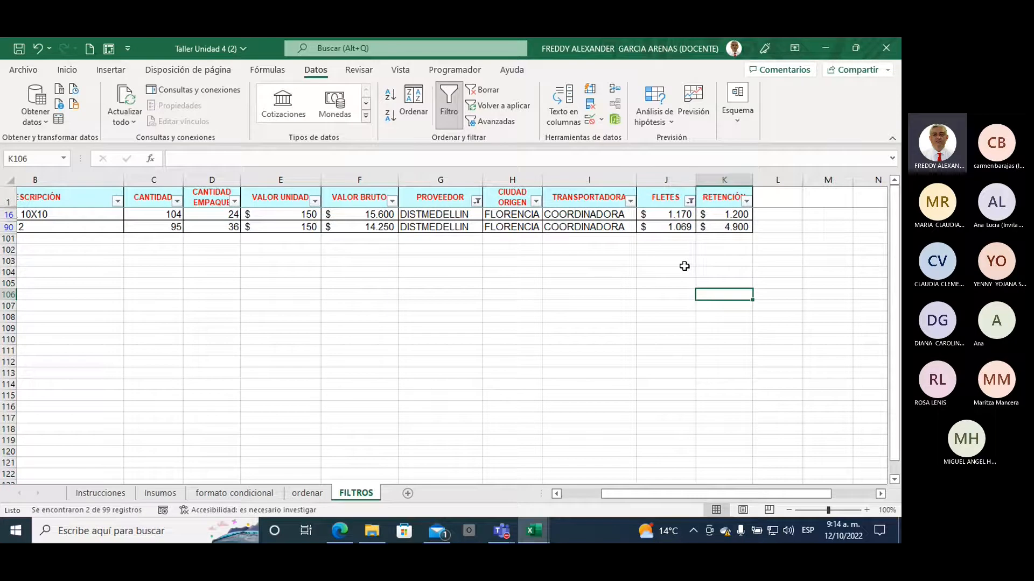
left_click_drag(665, 216, 667, 227)
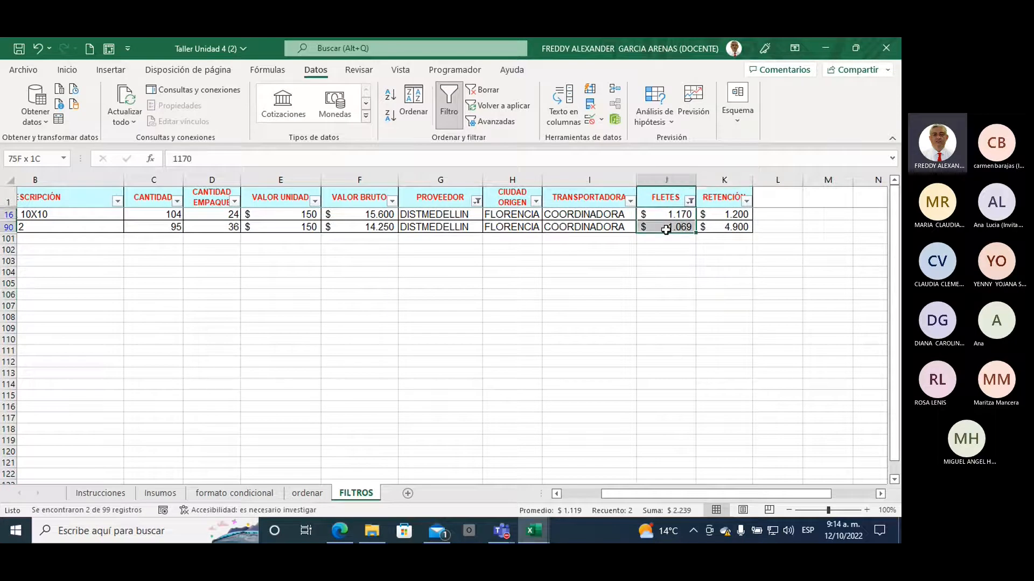
left_click_drag(462, 214, 461, 227)
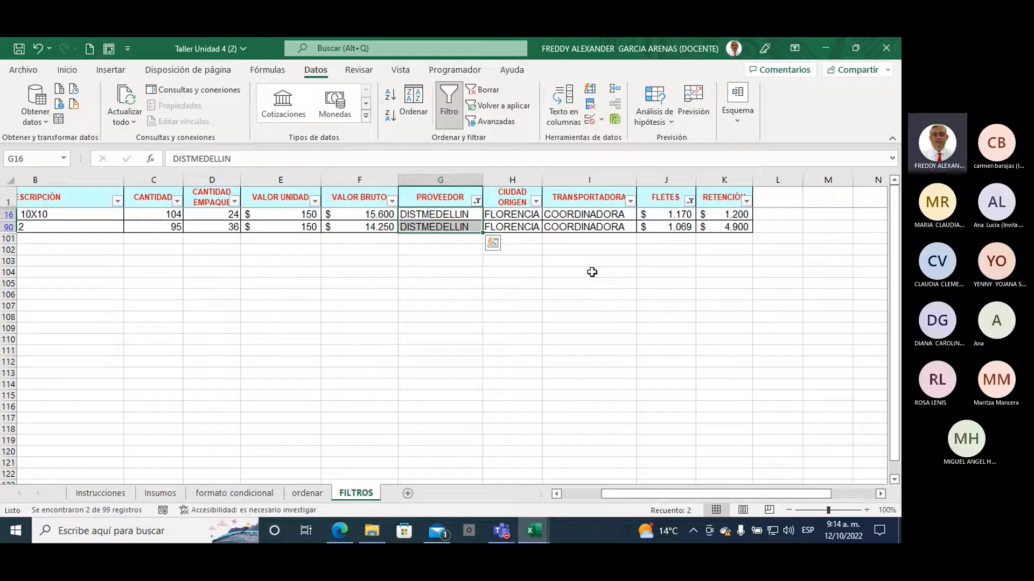
- Clear the filter from the PROVEEDOR column and highlight the FLETES cells of all displayed rows
left_click(477, 202)
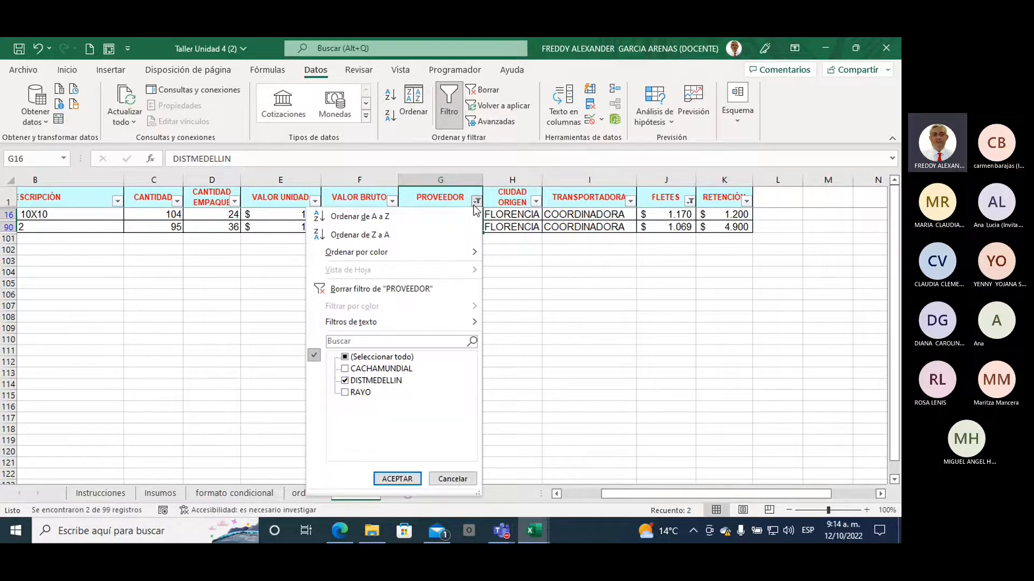
left_click(410, 288)
left_click(646, 312)
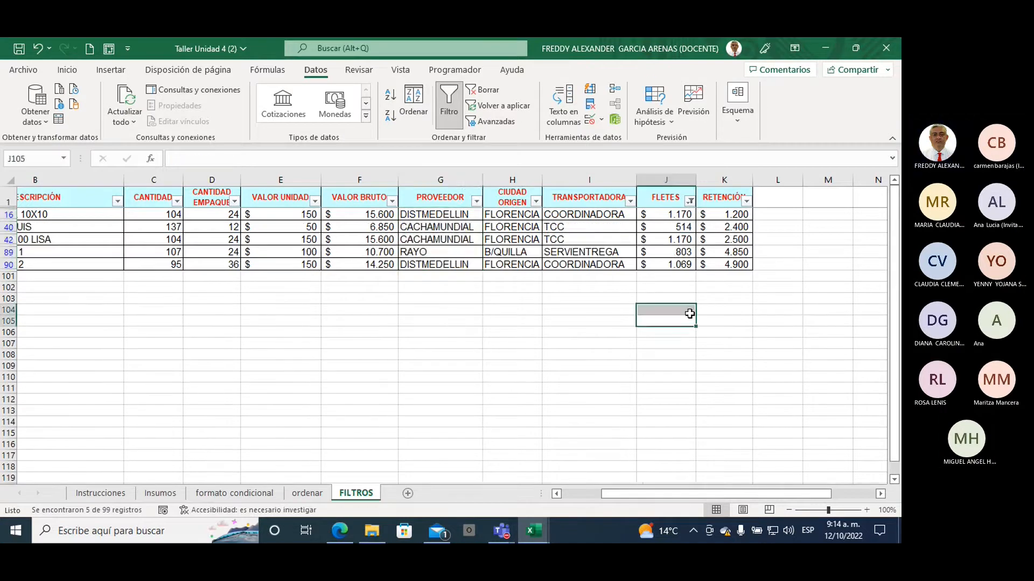
left_click(657, 214)
left_click_drag(657, 214, 657, 267)
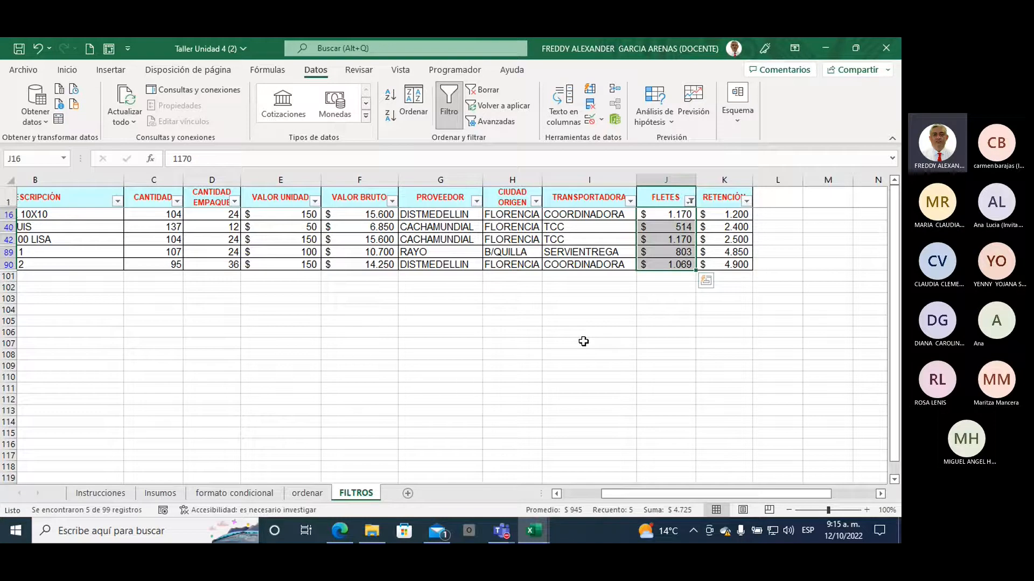
- Filter the PROVEEDOR column to show only DISTMEDELLIN
left_click(476, 202)
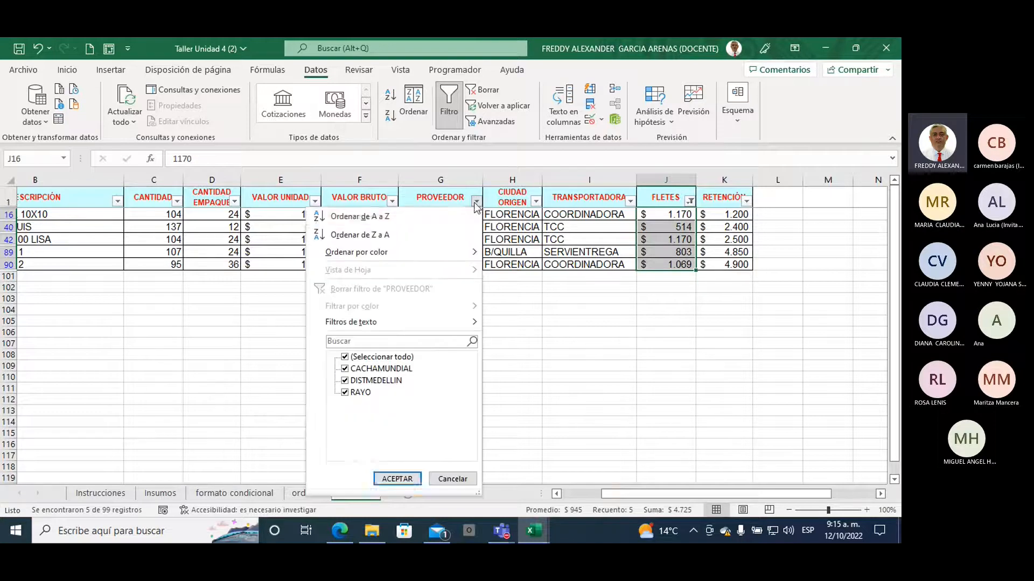
left_click(345, 356)
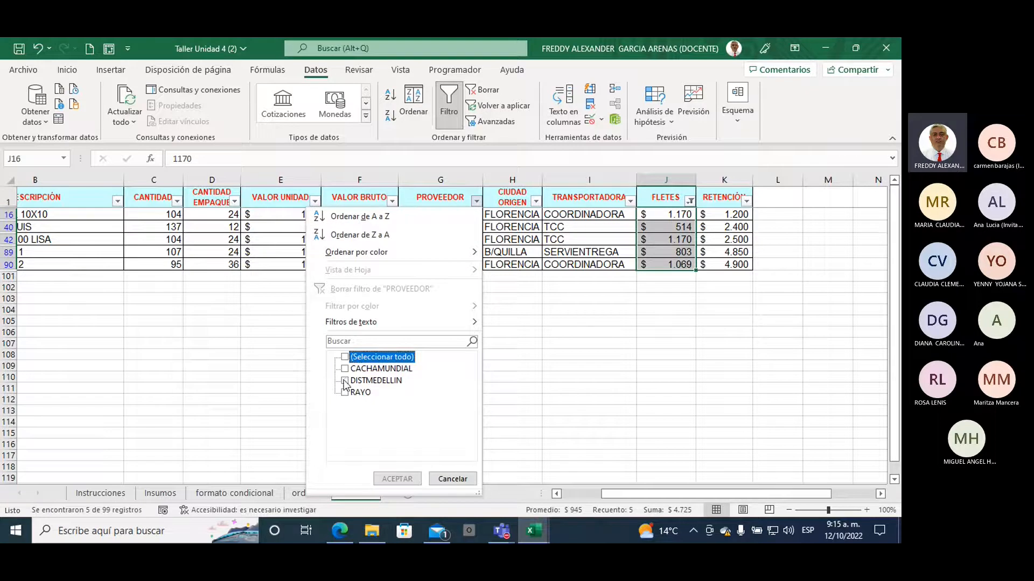
left_click(344, 380)
left_click(399, 478)
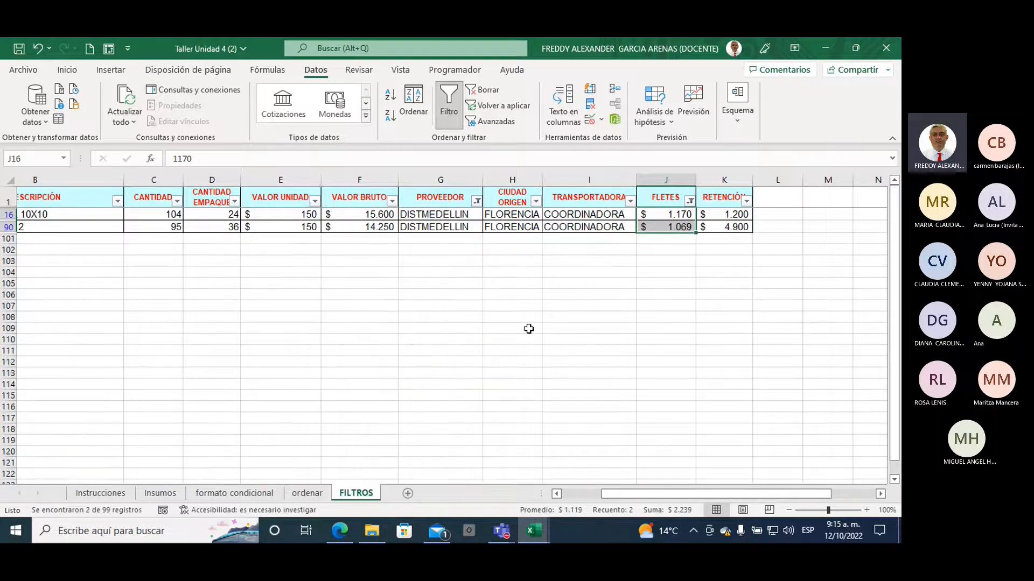
- Remove the DISTMEDELLIN filter from the PROVEEDOR column and reselect the displayed FLETES cells
left_click(476, 202)
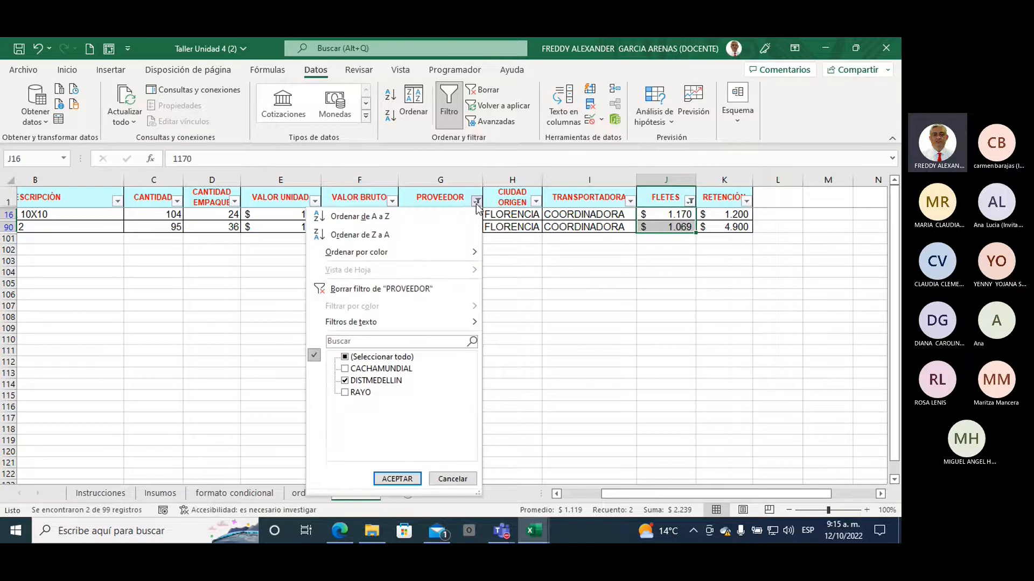
left_click(391, 289)
left_click_drag(654, 216, 655, 263)
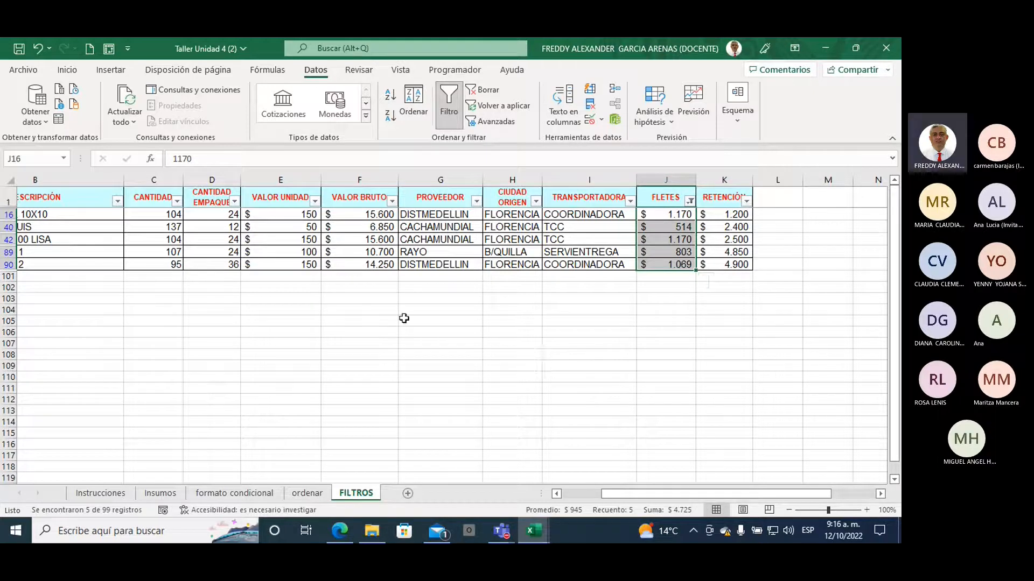
- Review the number filter options for VALOR UNIDAD and the text filter options for PROVEEDOR, leaving both columns unfiltered
left_click_drag(624, 495, 583, 500)
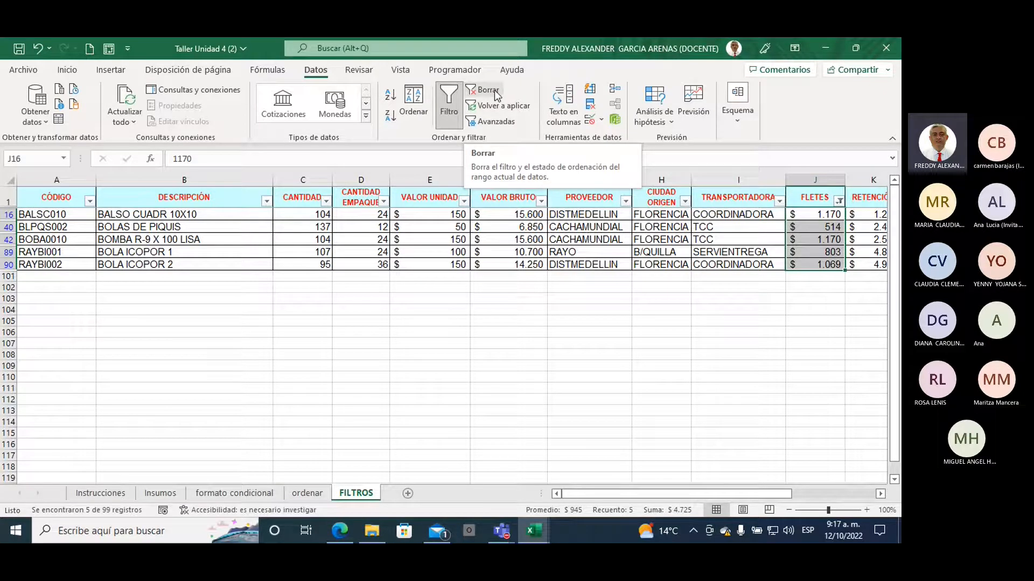
left_click(464, 202)
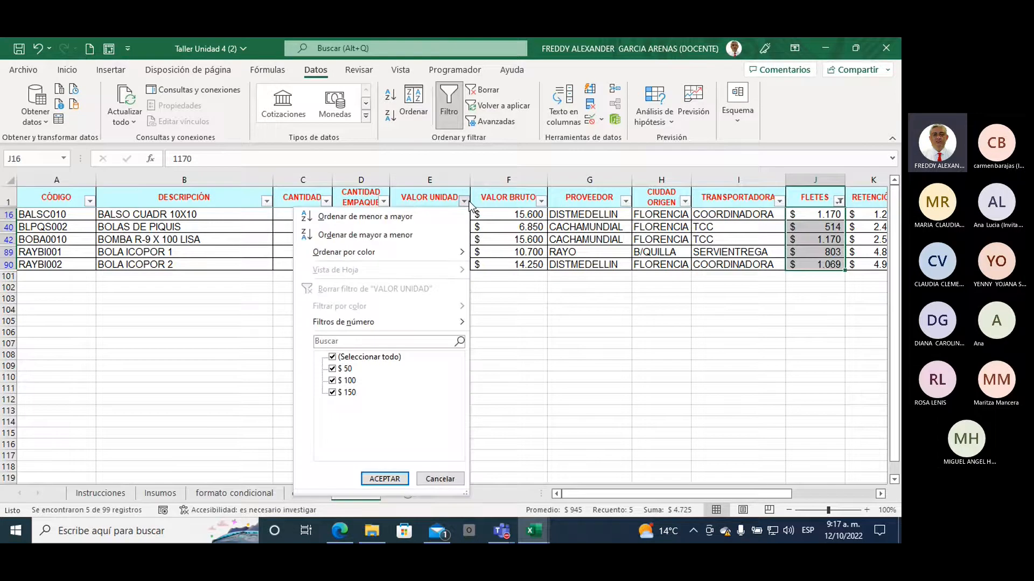
mouse_move(374, 326)
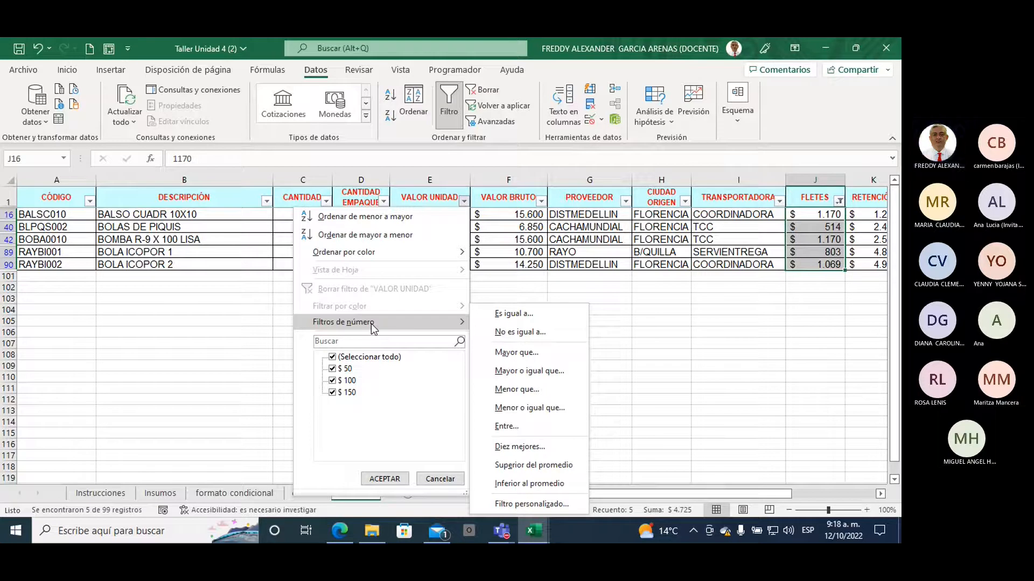
left_click(614, 201)
left_click(626, 201)
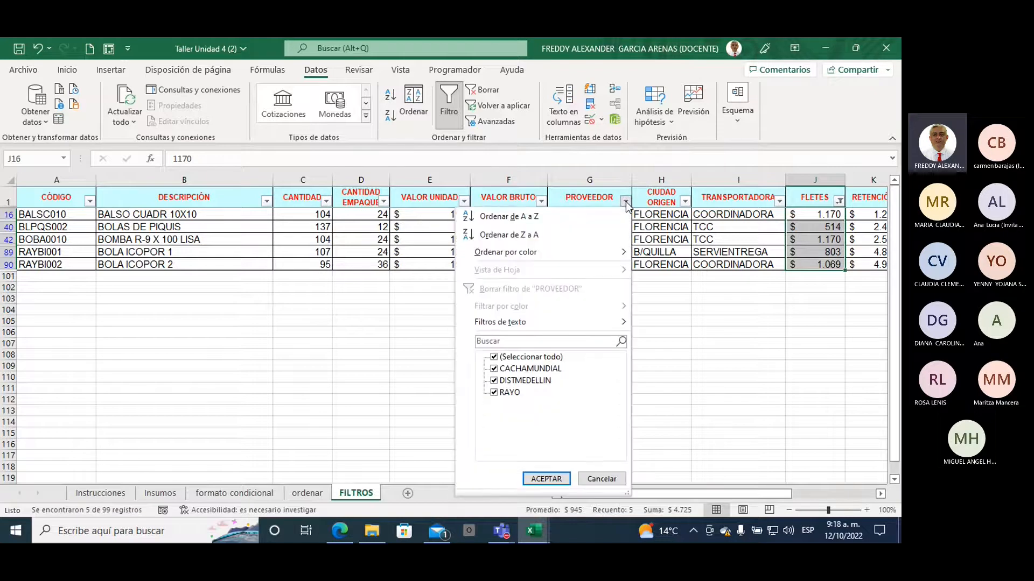
mouse_move(550, 324)
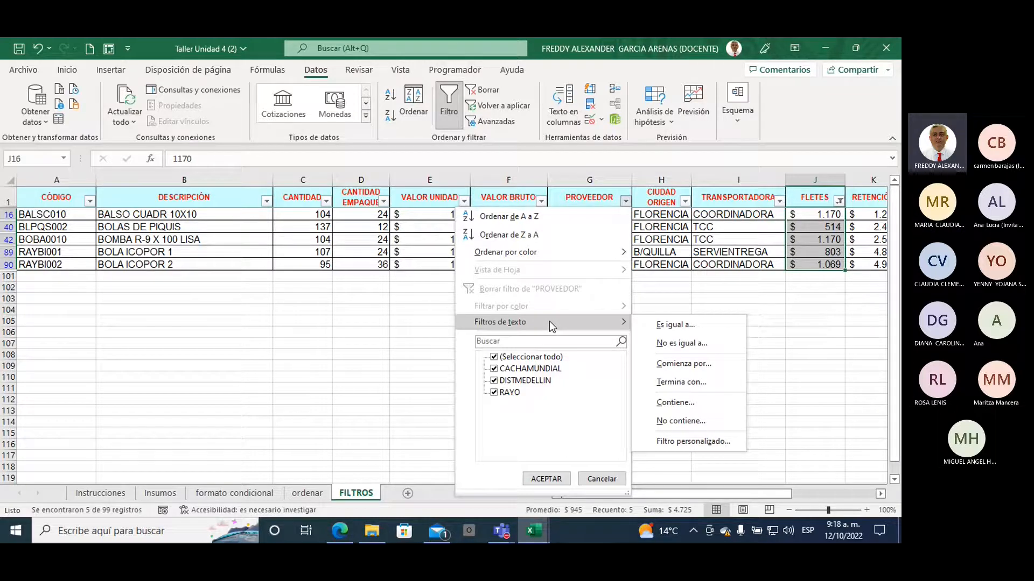
left_click(380, 334)
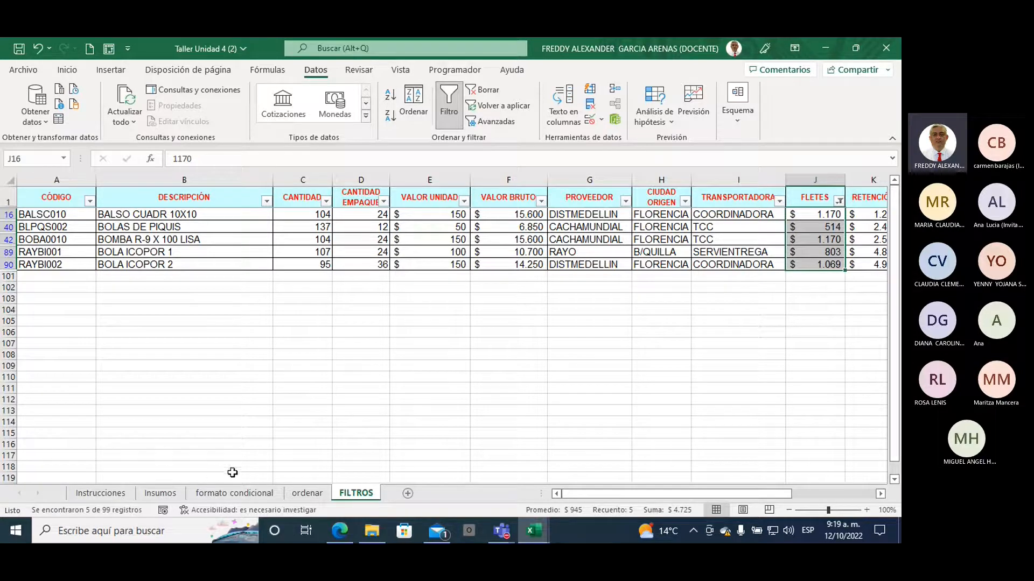
- Return to the Instrucciones sheet and highlight "herramienta Filtros" in instruction 5
left_click(110, 495)
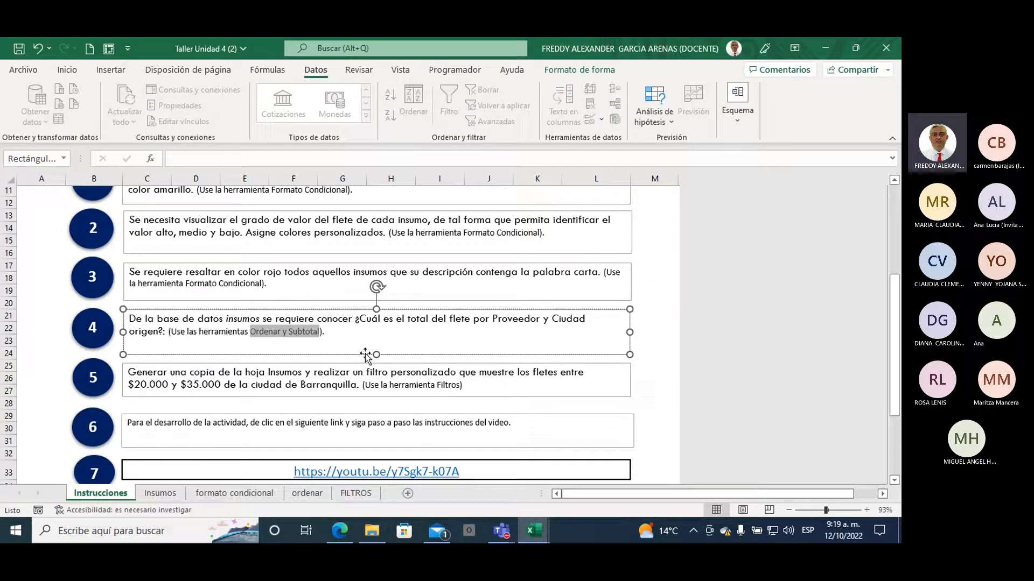
left_click_drag(389, 385, 449, 392)
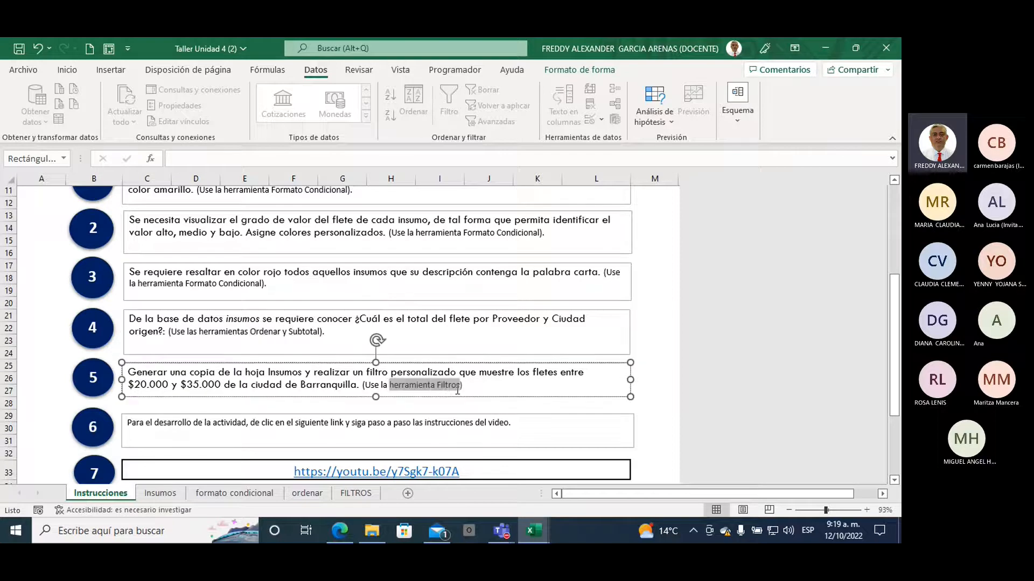
- Highlight "Ordenar y Subtotal" in instruction 4 and create a copy of the Insumos sheet placed before Insumos
left_click_drag(251, 332, 319, 333)
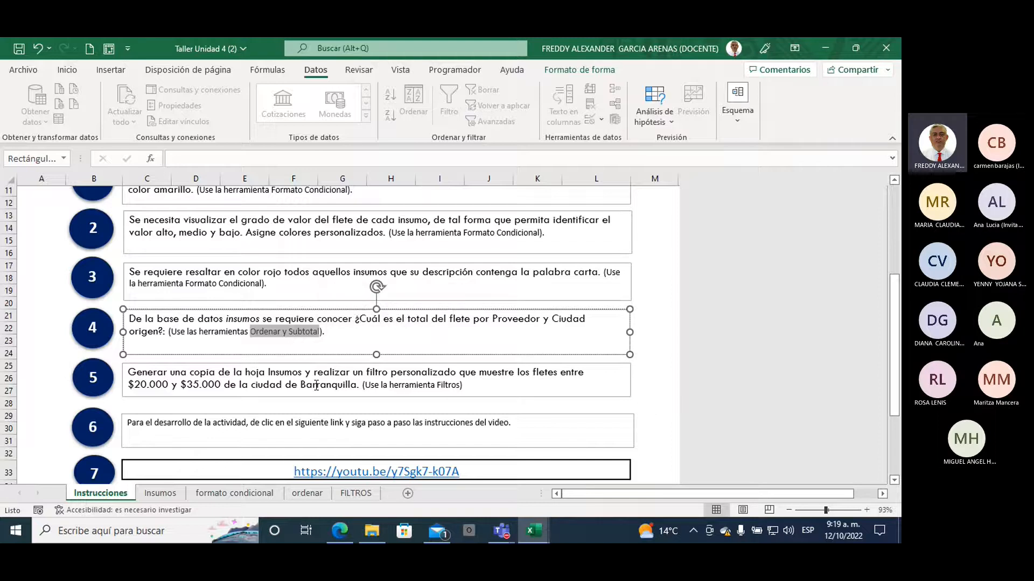
left_click(161, 493)
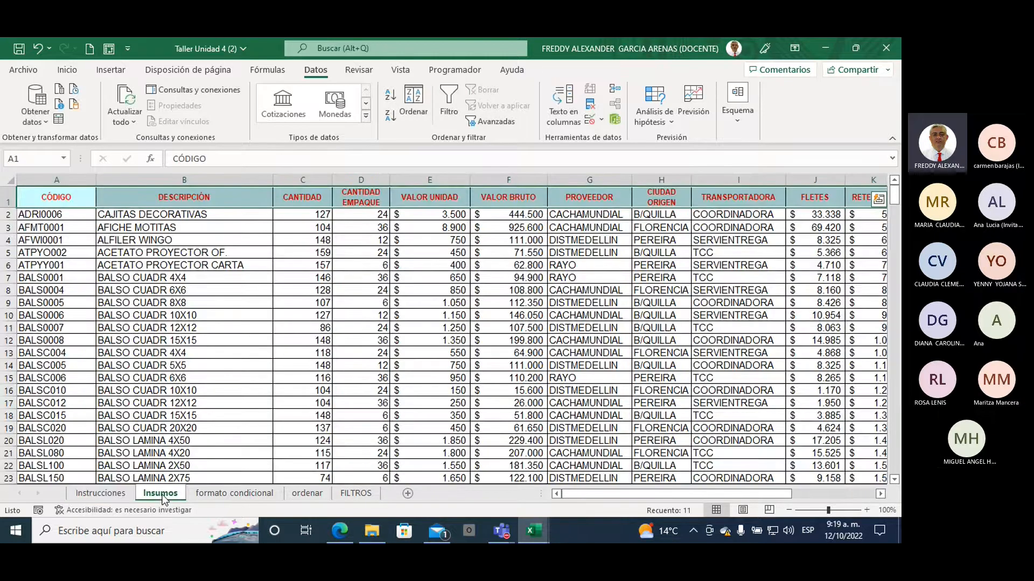
right_click(162, 494)
left_click(213, 367)
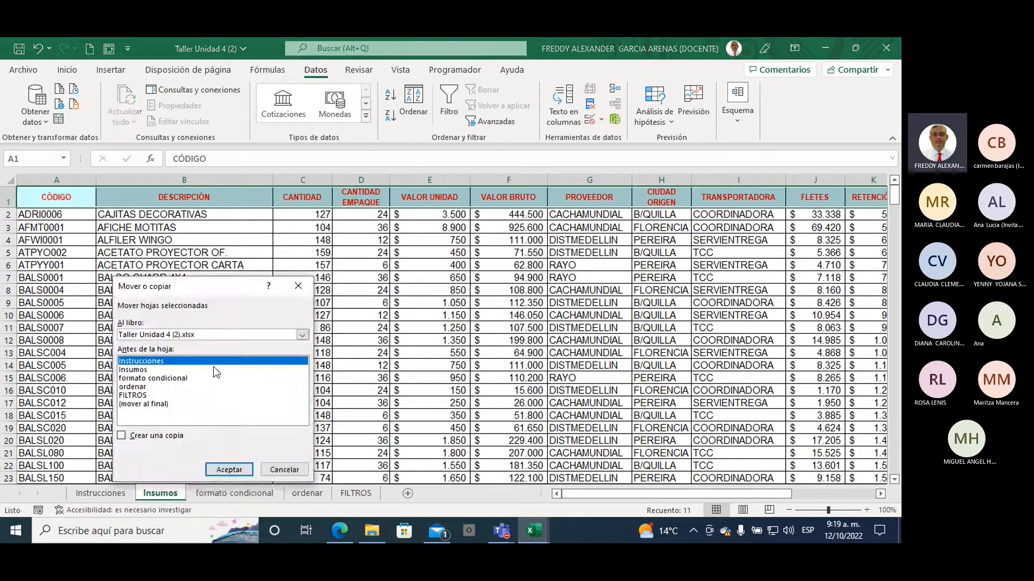
left_click(138, 370)
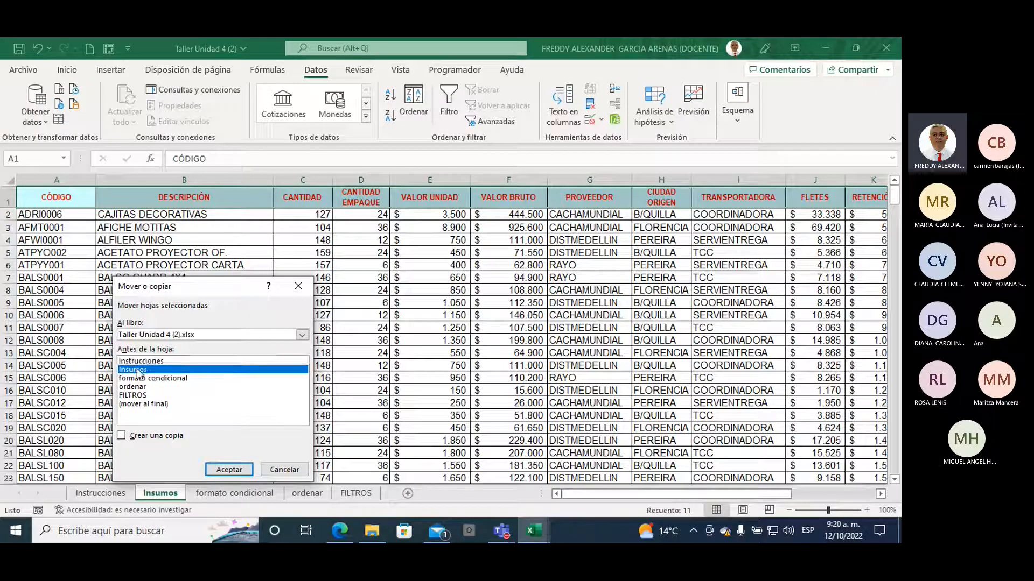
left_click(122, 435)
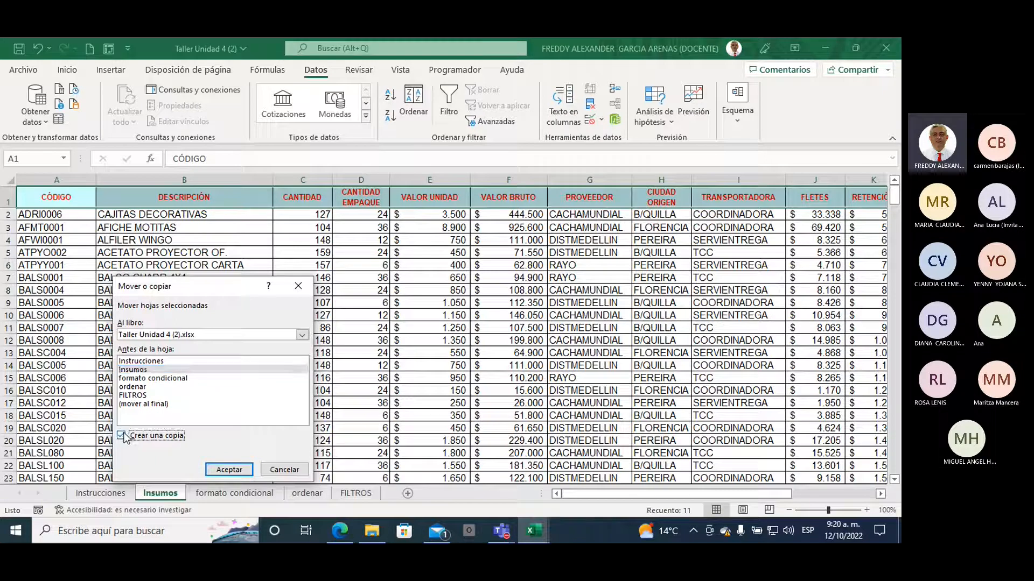
left_click(229, 470)
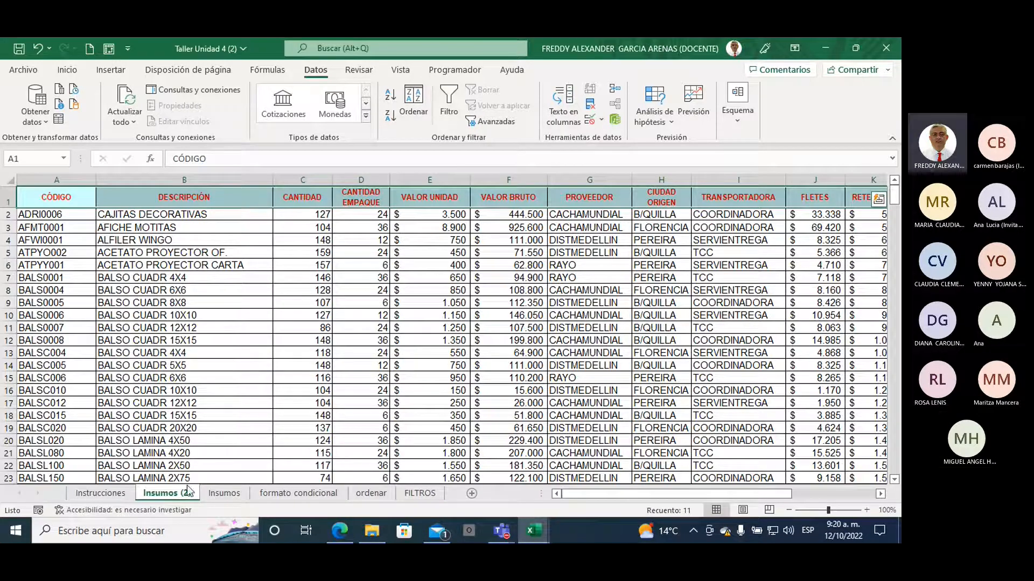
- Rename the copied Insumos sheet as SUBTOTALES and move it after the FILTROS sheet
right_click(175, 495)
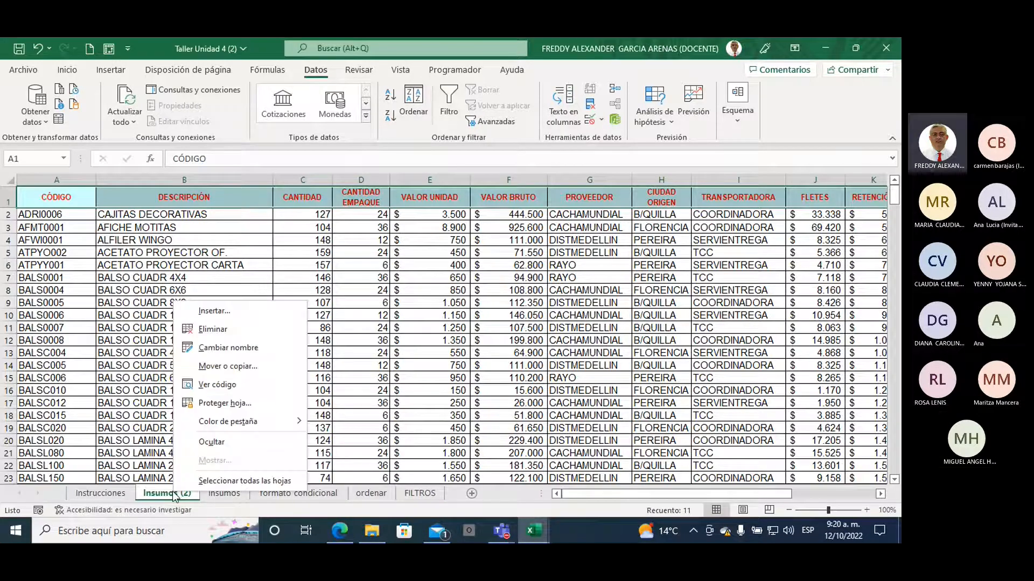
left_click(241, 347)
type("S")
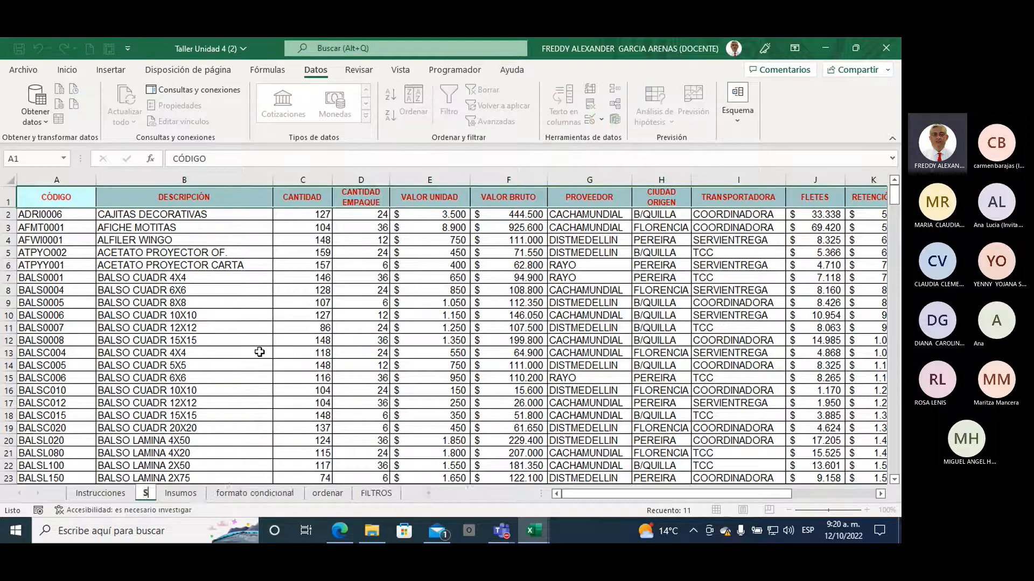
type("UBTOTA")
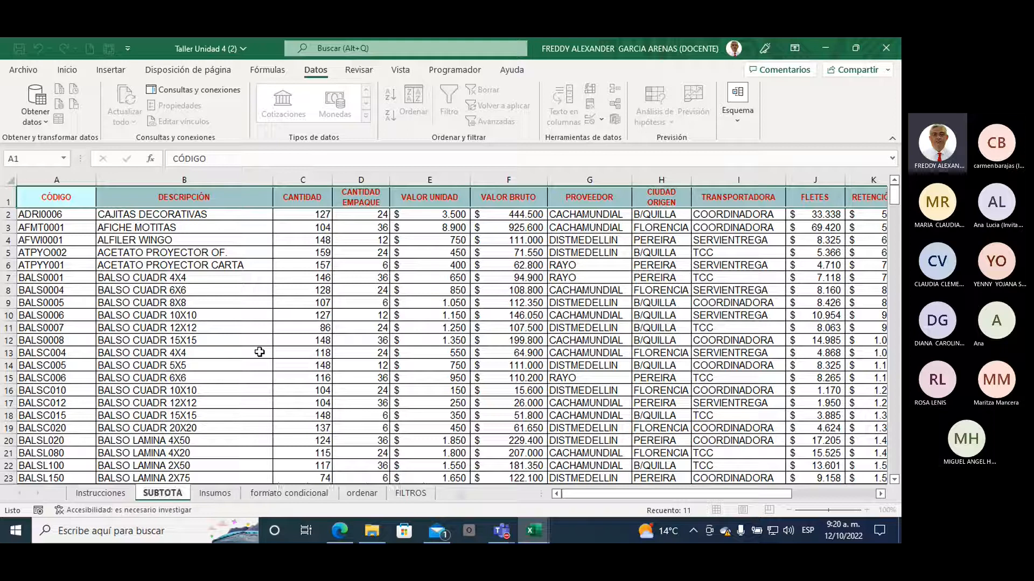
key("Return")
type("LES")
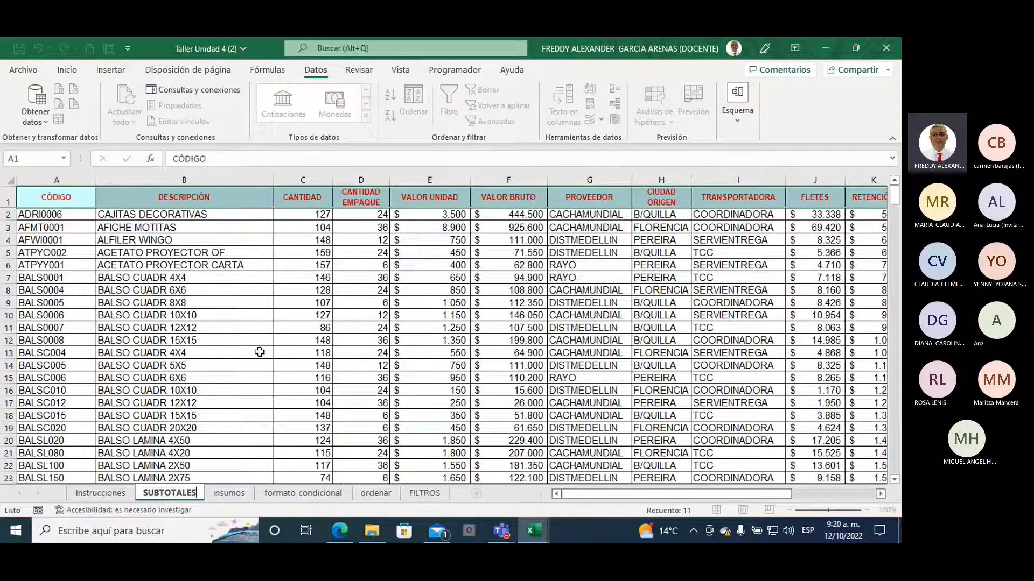
key("Return")
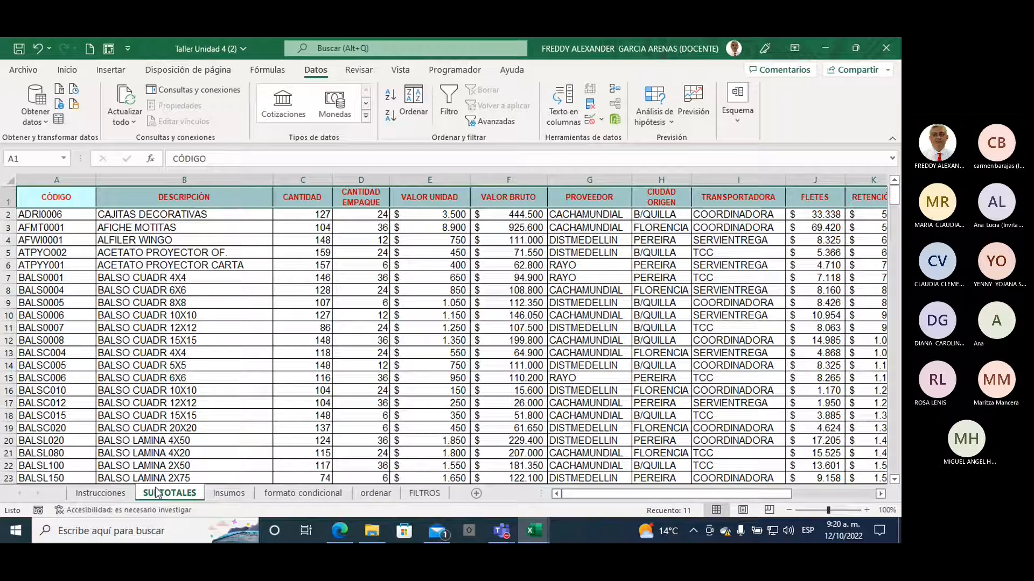
left_click_drag(156, 493, 450, 501)
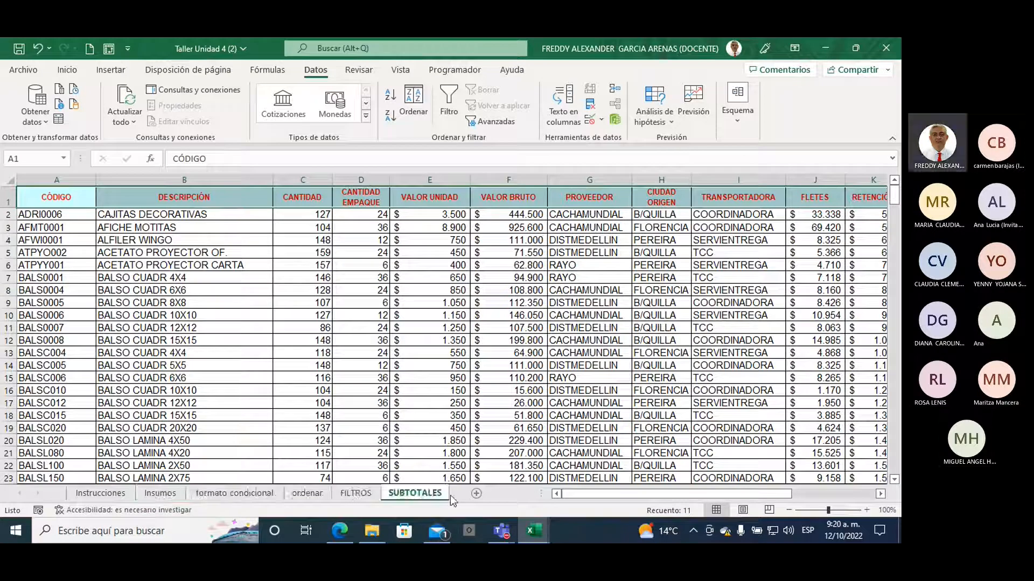
left_click(421, 336)
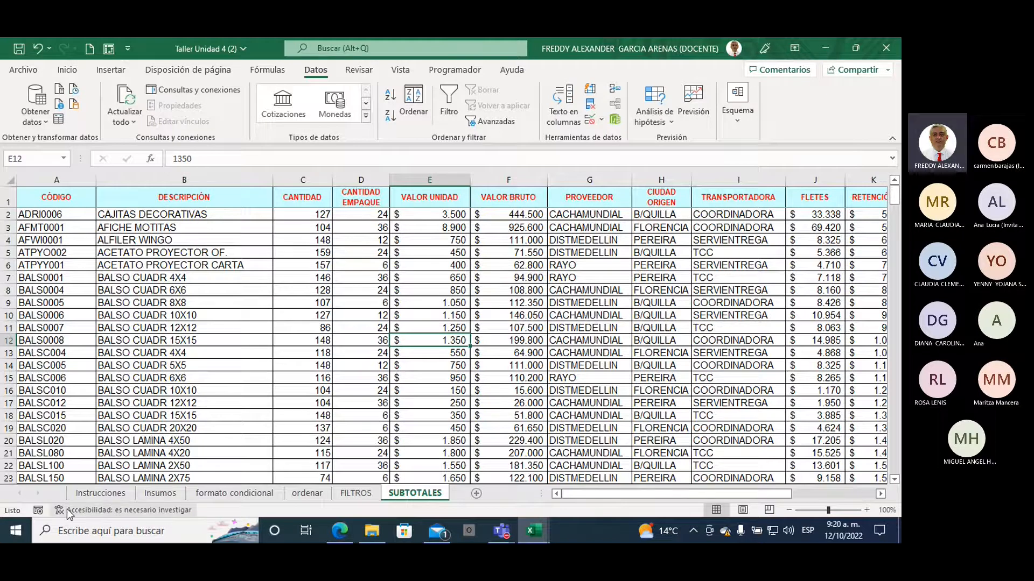
- Reread instruction 4 on the Instrucciones sheet and select the CIUDAD ORIGEN column from its header to the last row in SUBTOTALES
left_click(100, 493)
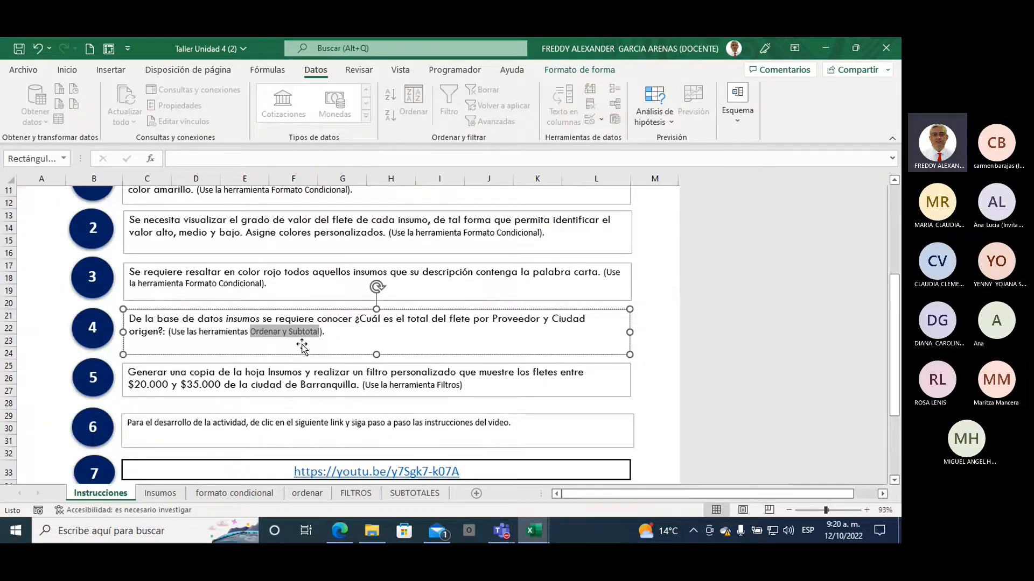
left_click(410, 494)
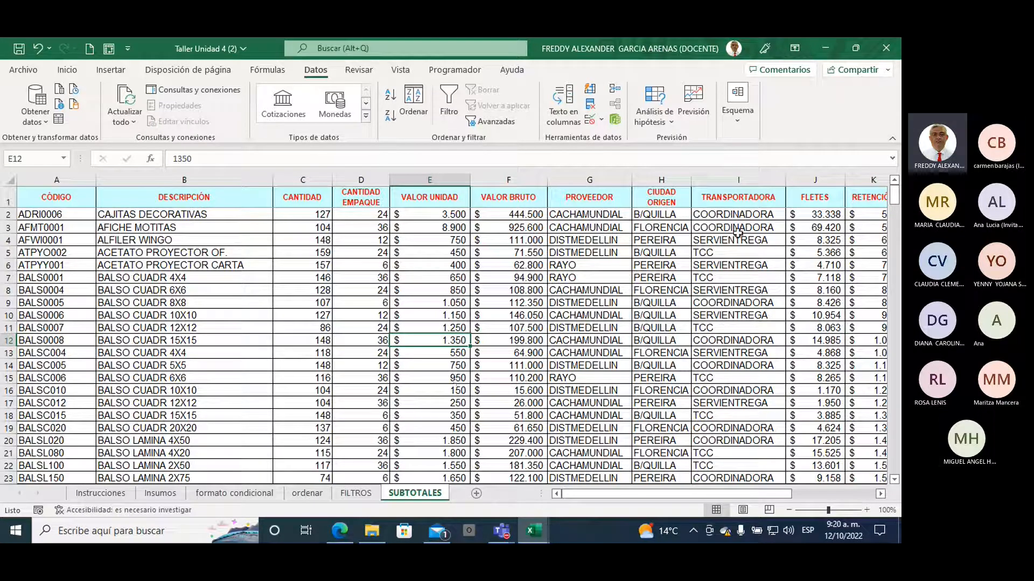
left_click_drag(581, 499, 605, 495)
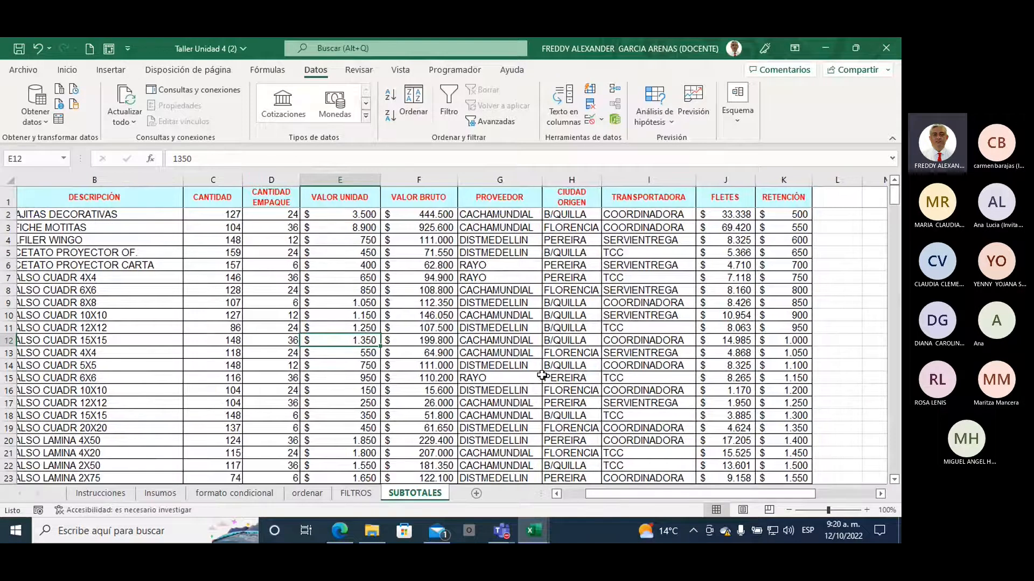
left_click(567, 194)
key("ctrl+shift+Down")
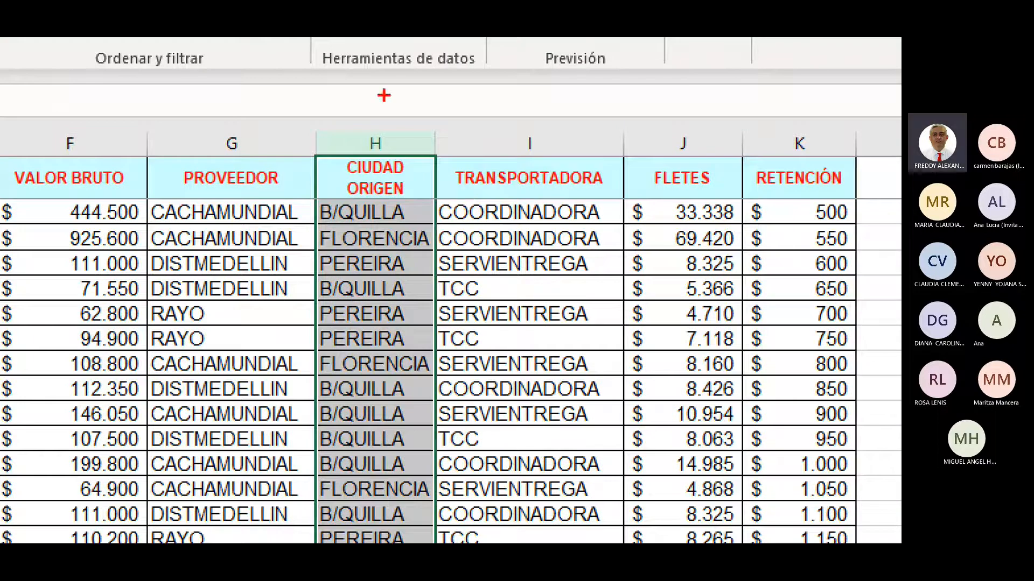
- Mark the CIUDAD ORIGEN header and first cities with red arrows, underline the first B/QUILLA row and handwrite "Fila – Subto" beside it
mouse_move(385, 81)
left_mouse_down()
mouse_move(391, 153)
mouse_move(409, 117)
left_mouse_up()
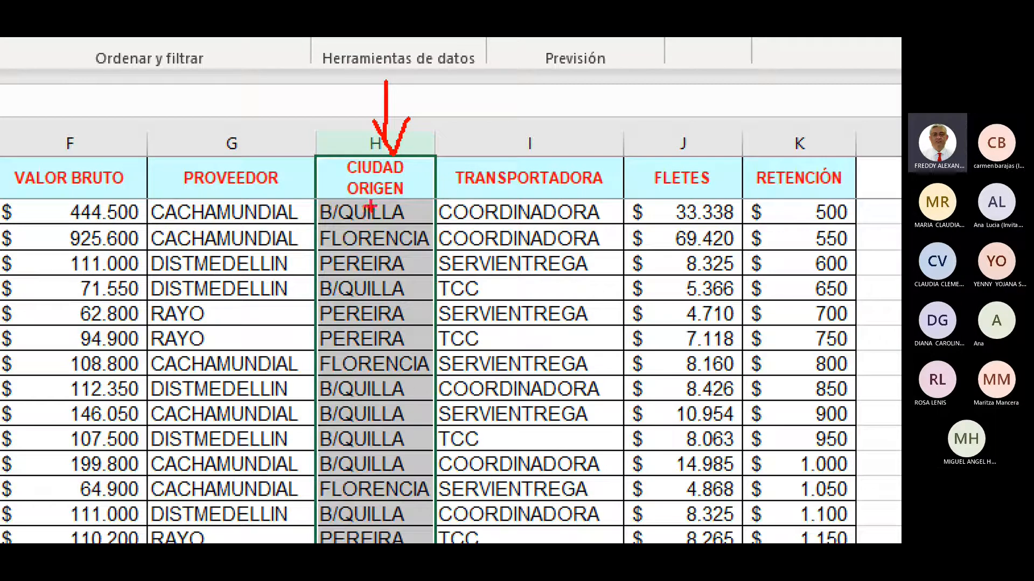
mouse_move(295, 164)
left_mouse_down()
mouse_move(293, 194)
mouse_move(318, 213)
mouse_move(306, 223)
left_mouse_up()
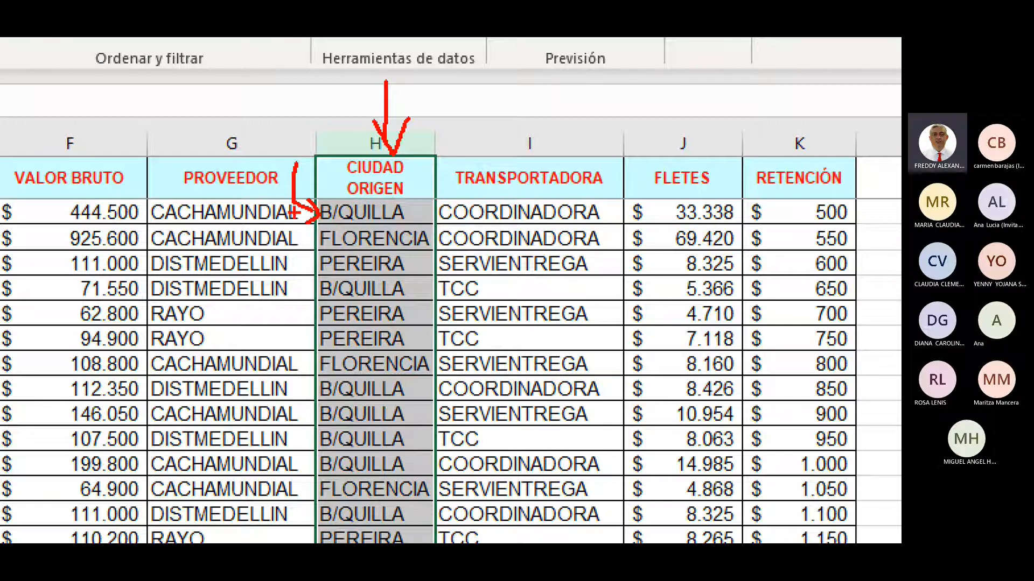
mouse_move(295, 213)
left_mouse_down()
mouse_move(282, 234)
mouse_move(314, 239)
mouse_move(299, 252)
mouse_move(354, 222)
mouse_move(514, 225)
mouse_move(531, 242)
mouse_move(540, 224)
mouse_move(551, 227)
left_mouse_up()
left_click_drag(556, 185, 554, 232)
mouse_move(566, 211)
left_mouse_down()
mouse_move(584, 207)
mouse_move(573, 232)
mouse_move(591, 235)
left_mouse_up()
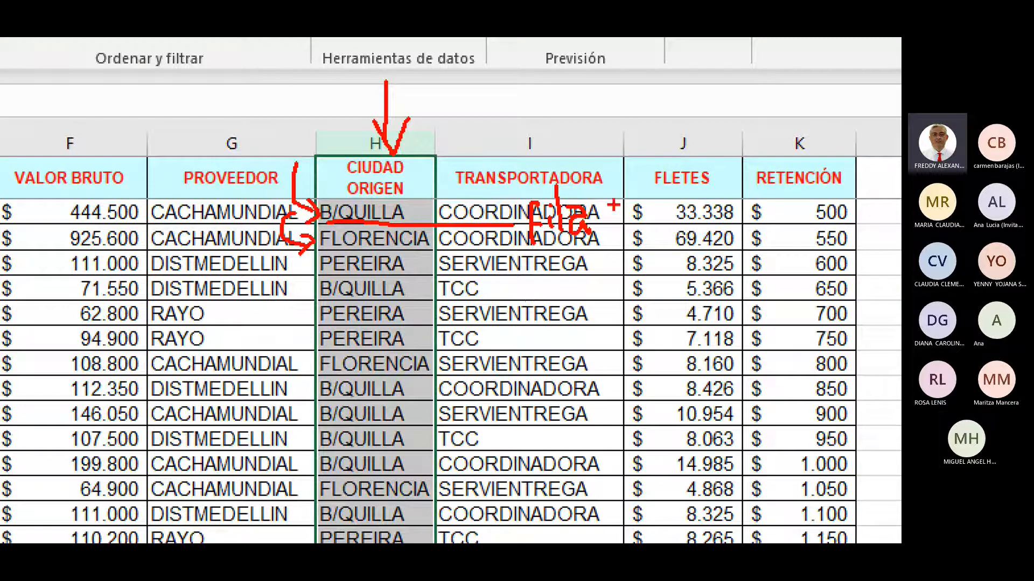
mouse_move(610, 209)
left_mouse_down()
mouse_move(679, 216)
mouse_move(695, 204)
mouse_move(716, 214)
mouse_move(703, 220)
left_mouse_up()
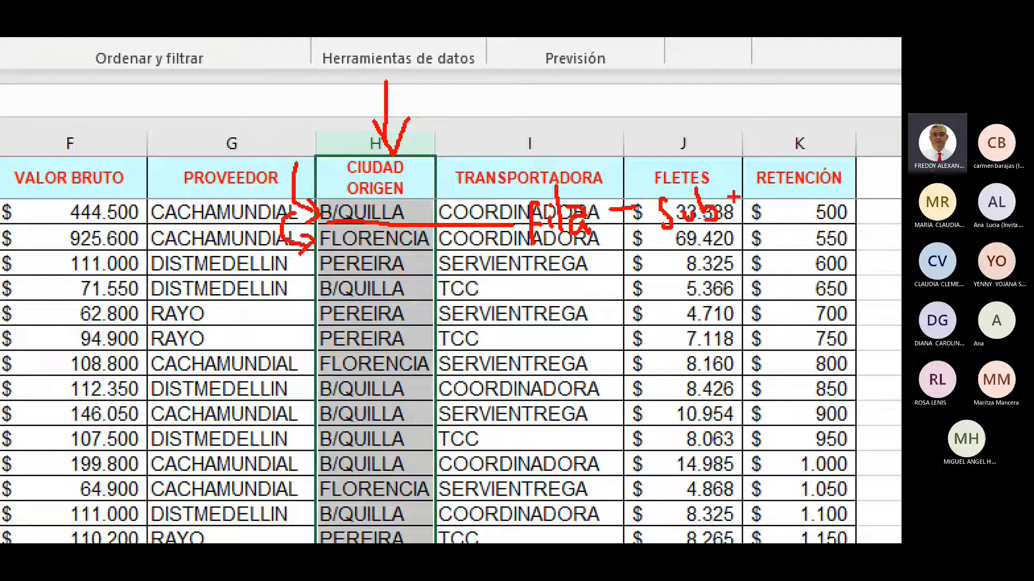
mouse_move(732, 177)
left_mouse_down()
mouse_move(742, 220)
mouse_move(743, 185)
mouse_move(755, 215)
left_mouse_up()
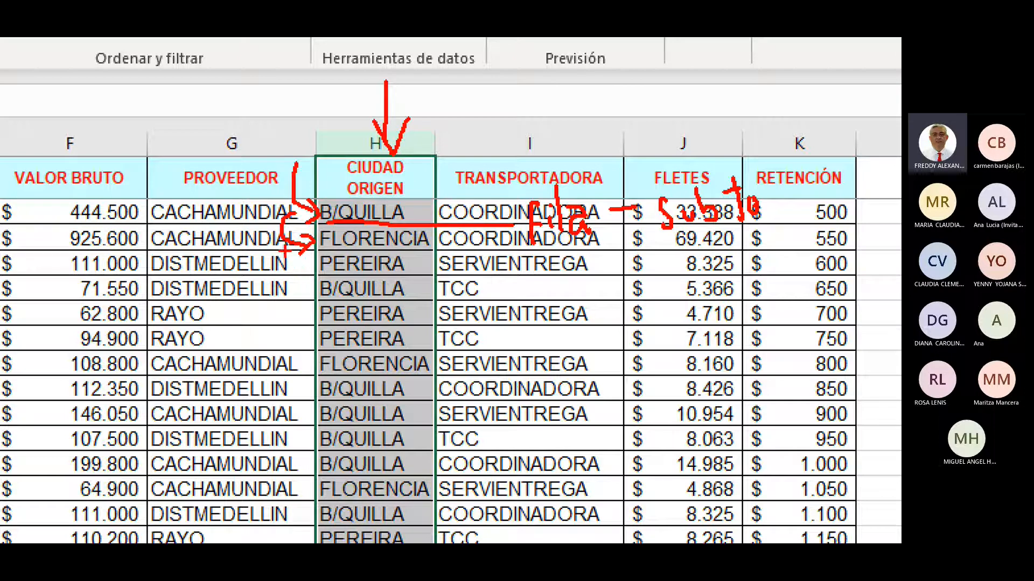
- Draw red underlines where the city changes in CIUDAD ORIGEN, from the first FLORENCIA row down to the B/QUILLA group ending in row 12
mouse_move(285, 247)
left_mouse_down()
mouse_move(287, 272)
mouse_move(305, 267)
mouse_move(302, 275)
mouse_move(336, 251)
mouse_move(562, 254)
left_mouse_up()
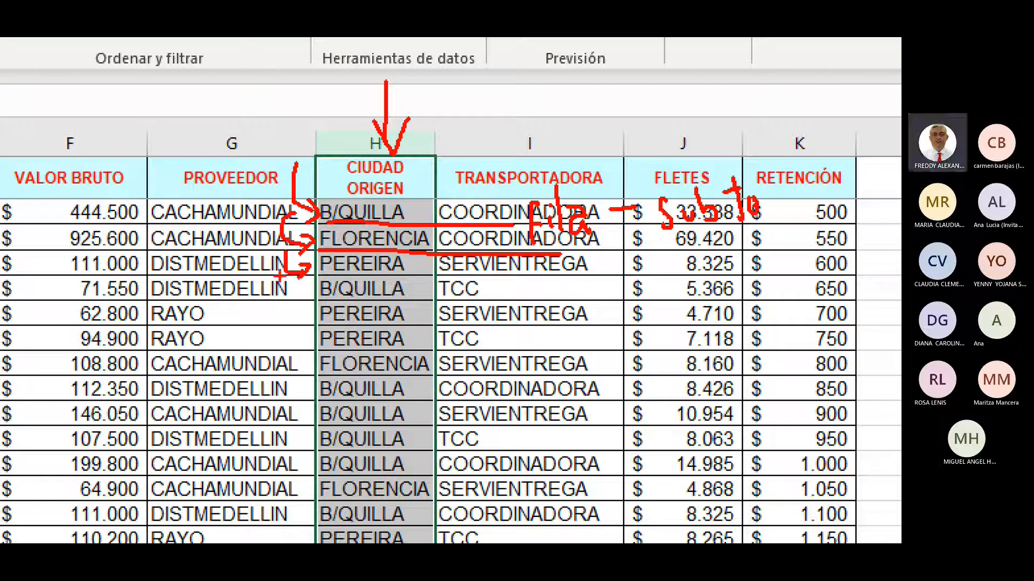
mouse_move(281, 276)
left_mouse_down()
mouse_move(304, 291)
mouse_move(297, 303)
left_mouse_up()
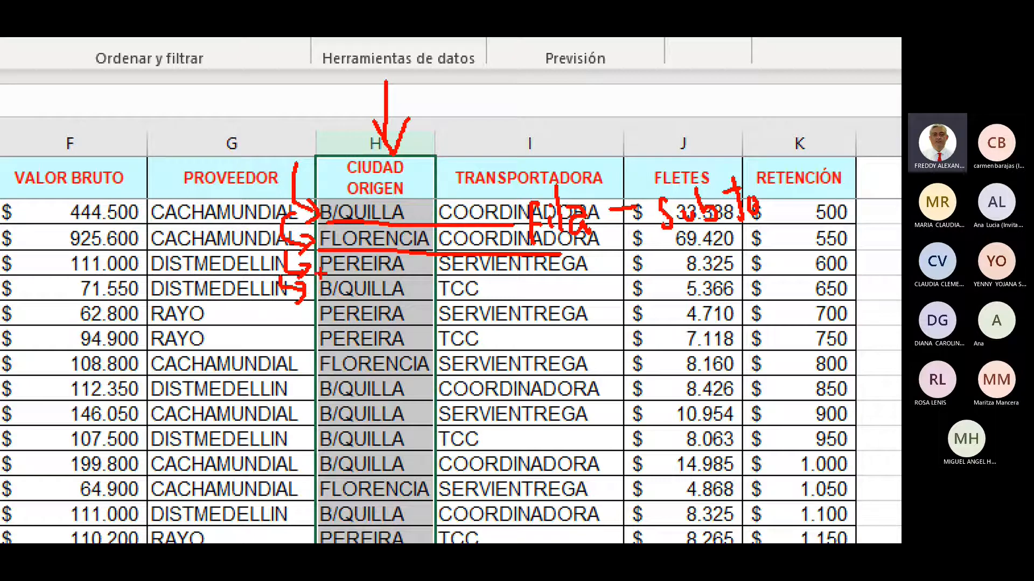
left_click_drag(321, 273, 567, 275)
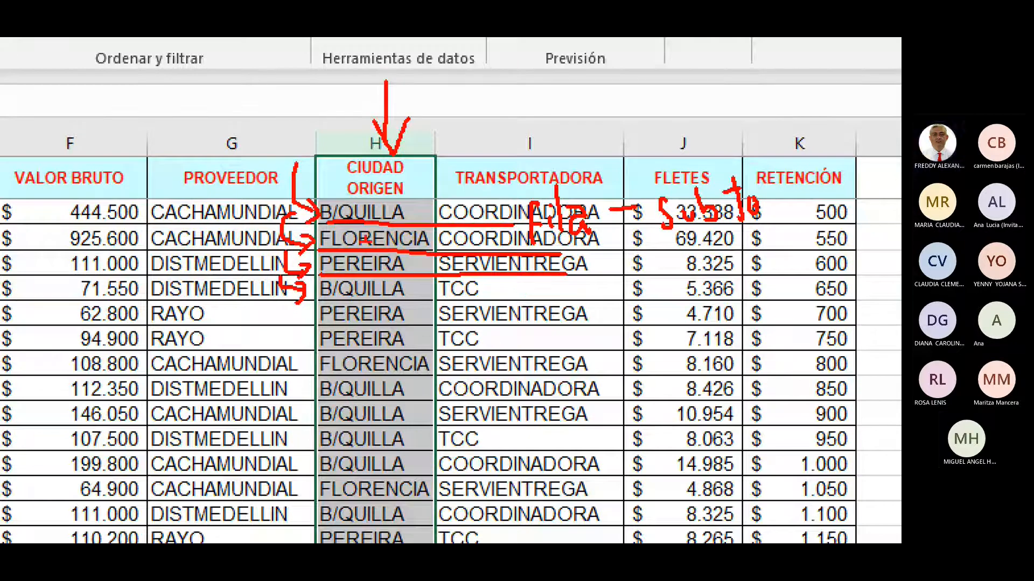
left_click_drag(322, 299, 593, 298)
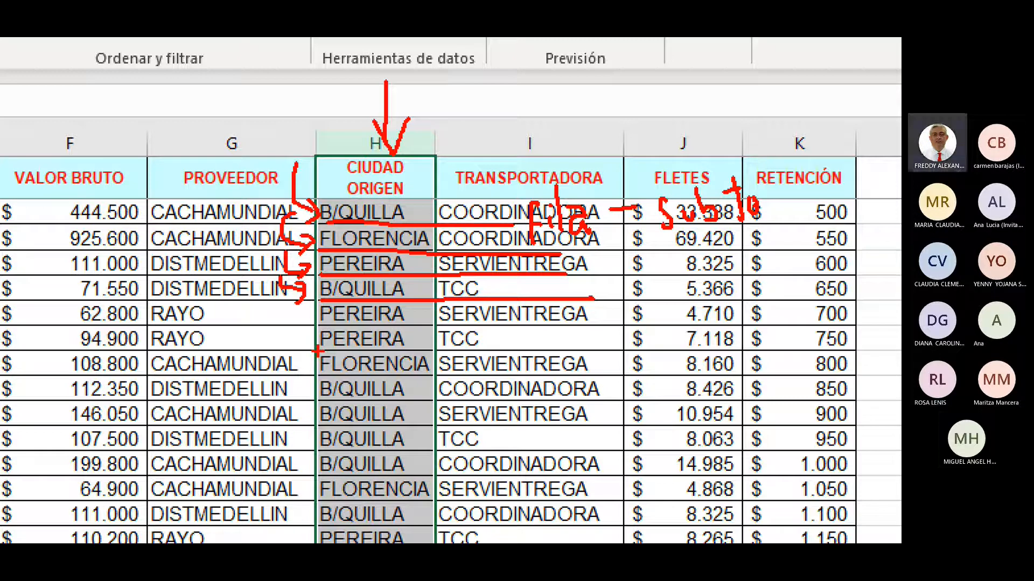
left_click_drag(323, 352, 598, 351)
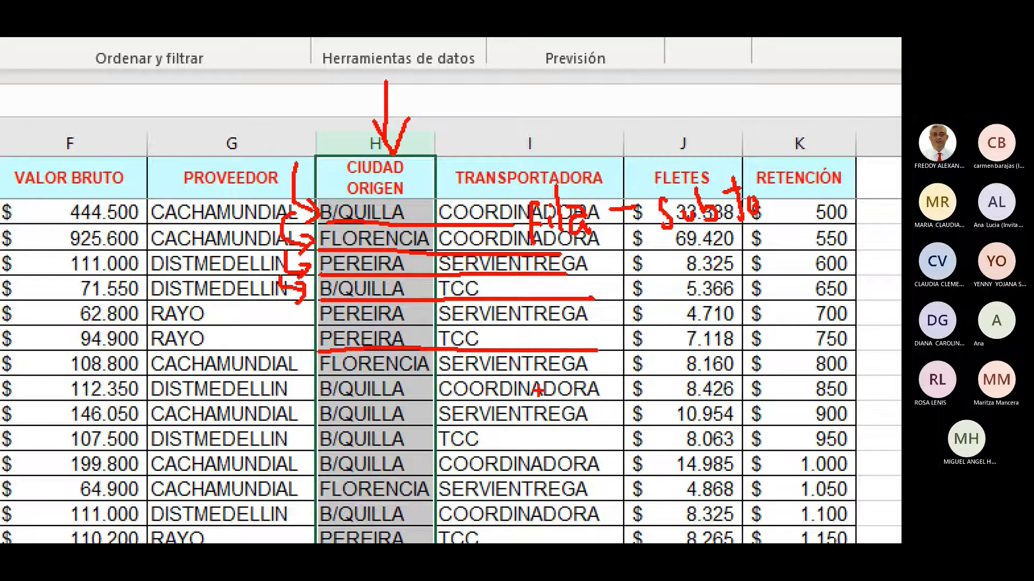
left_click_drag(320, 379, 606, 380)
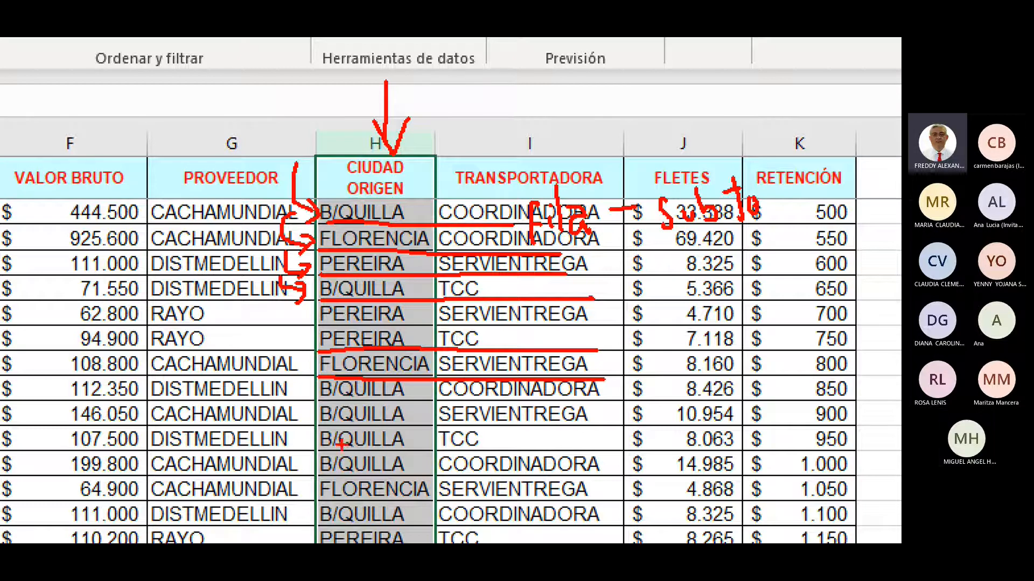
left_click_drag(322, 476, 607, 476)
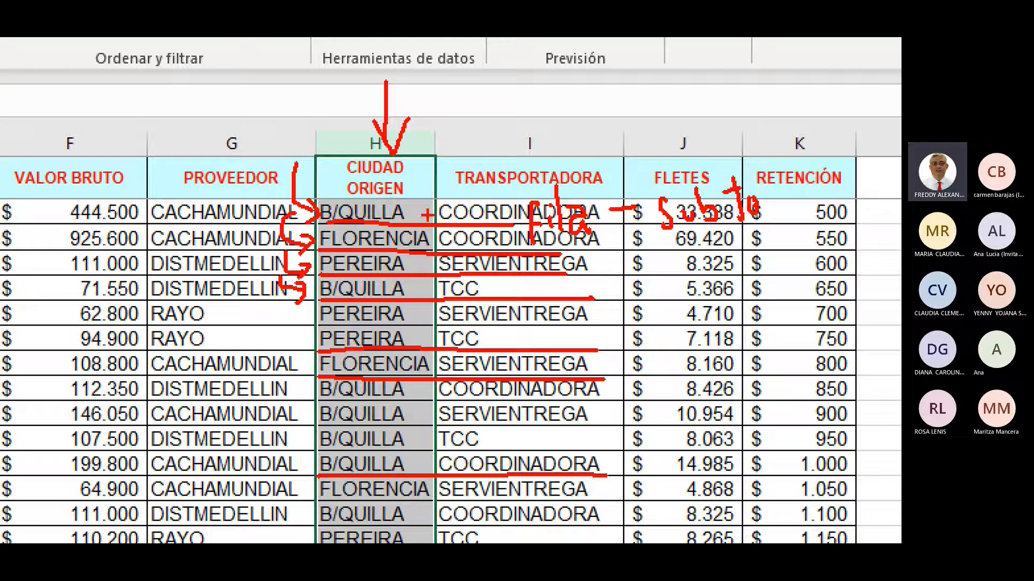
- Handwrite red numbers such as 4 and 2 over the FLETES column beside the underlined city rows
mouse_move(627, 249)
left_mouse_down()
mouse_move(630, 283)
mouse_move(651, 278)
mouse_move(650, 302)
left_mouse_up()
left_click_drag(635, 352, 652, 384)
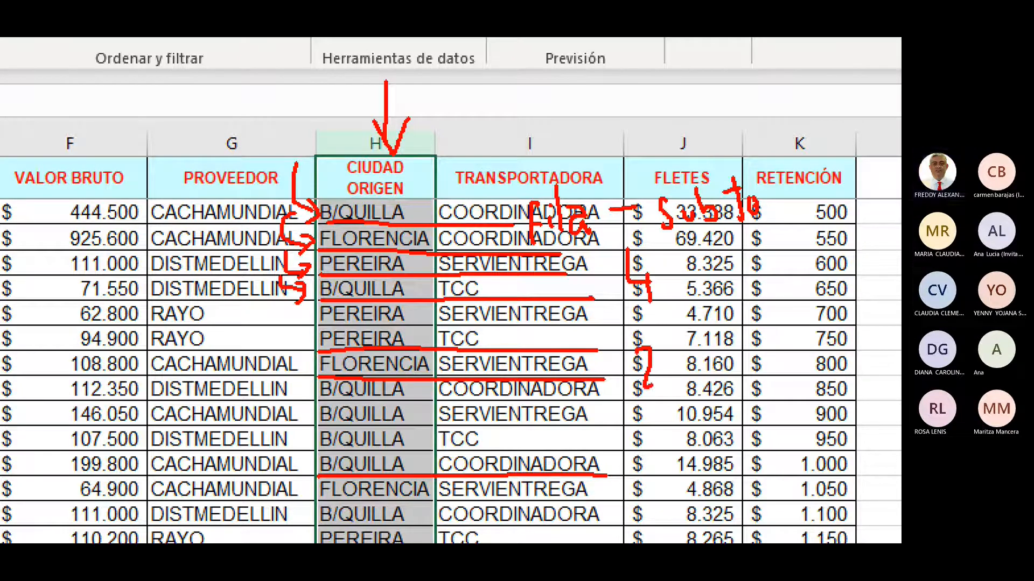
mouse_move(649, 455)
left_mouse_down()
mouse_move(657, 494)
mouse_move(681, 486)
mouse_move(670, 476)
left_mouse_up()
left_click_drag(664, 470, 677, 470)
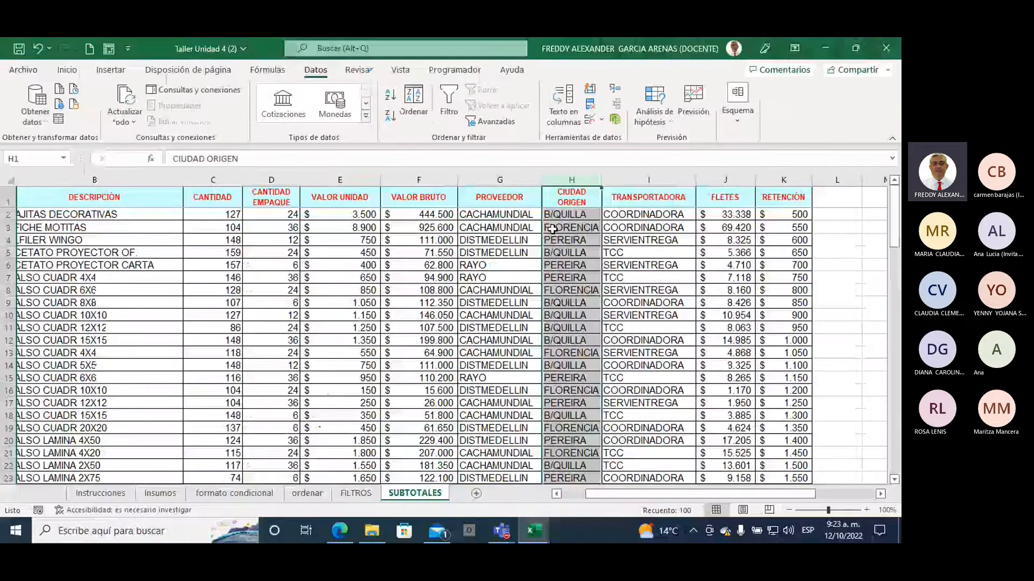
- Sort the whole SUBTOTALES table by CIUDAD ORIGEN from A to Z and select the grouped B/QUILLA cells down to row 36
left_click(500, 315)
key("ctrl+a")
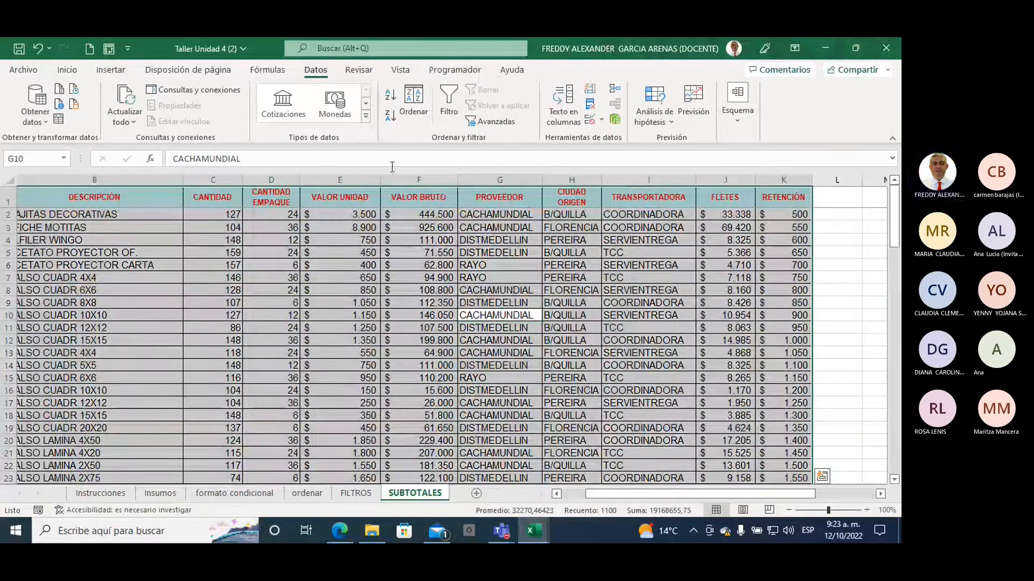
left_click(413, 116)
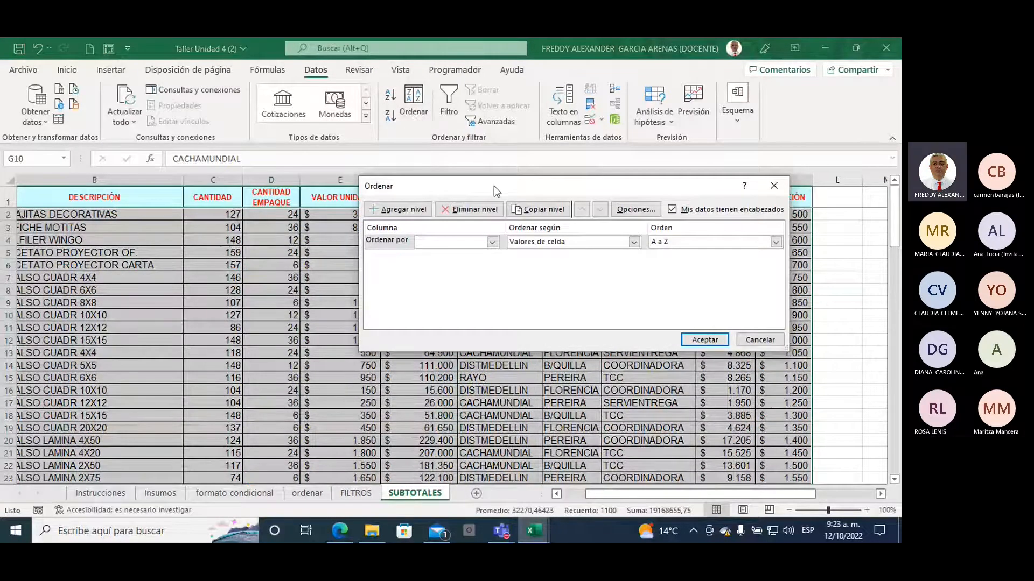
left_click_drag(493, 185, 455, 261)
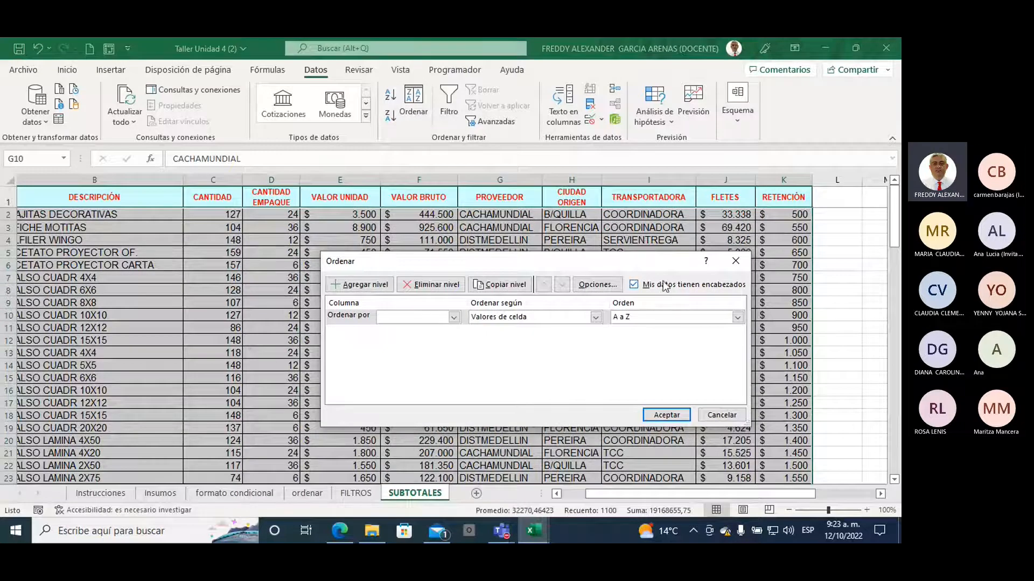
left_click(455, 318)
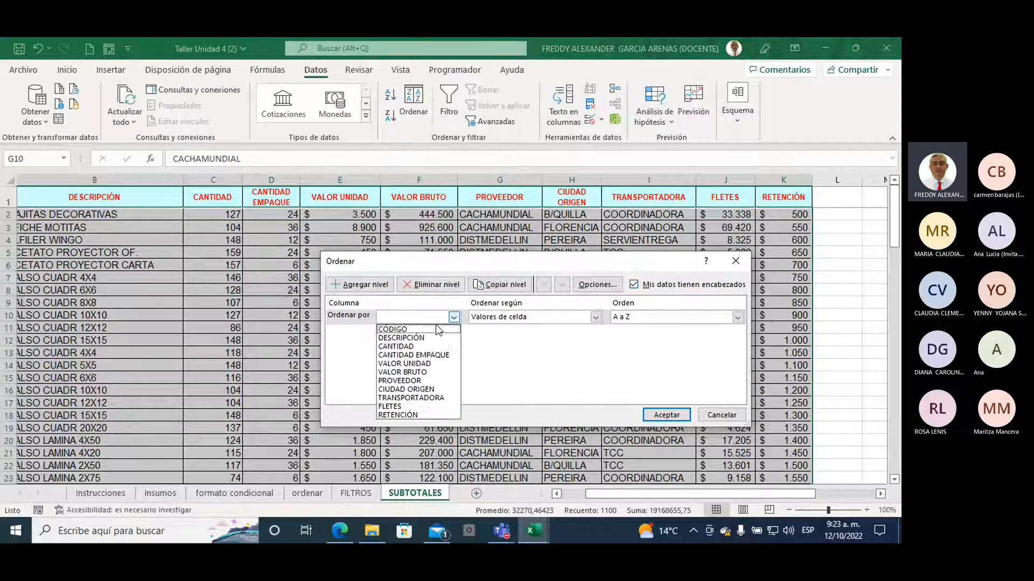
left_click(413, 390)
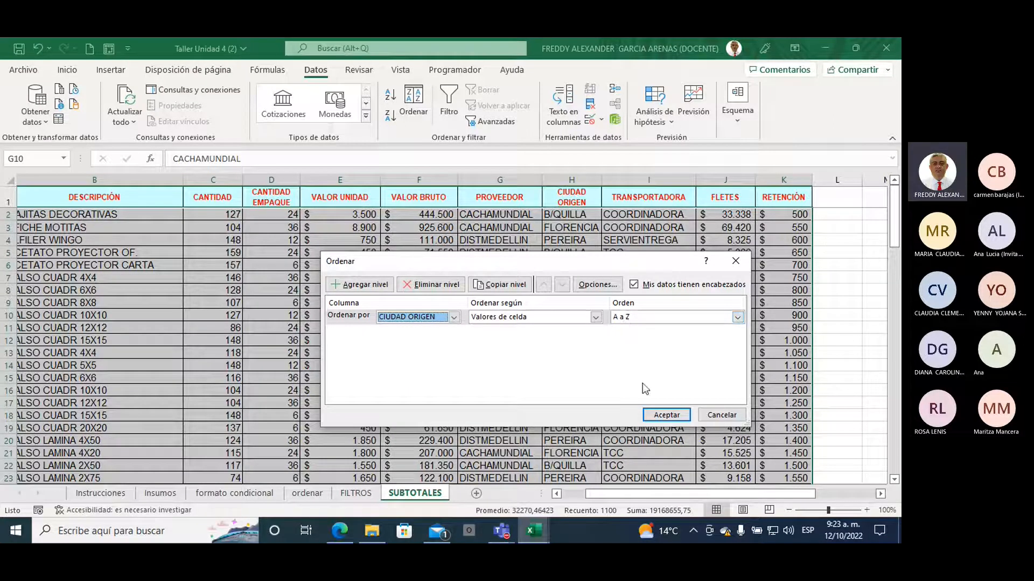
left_click(661, 417)
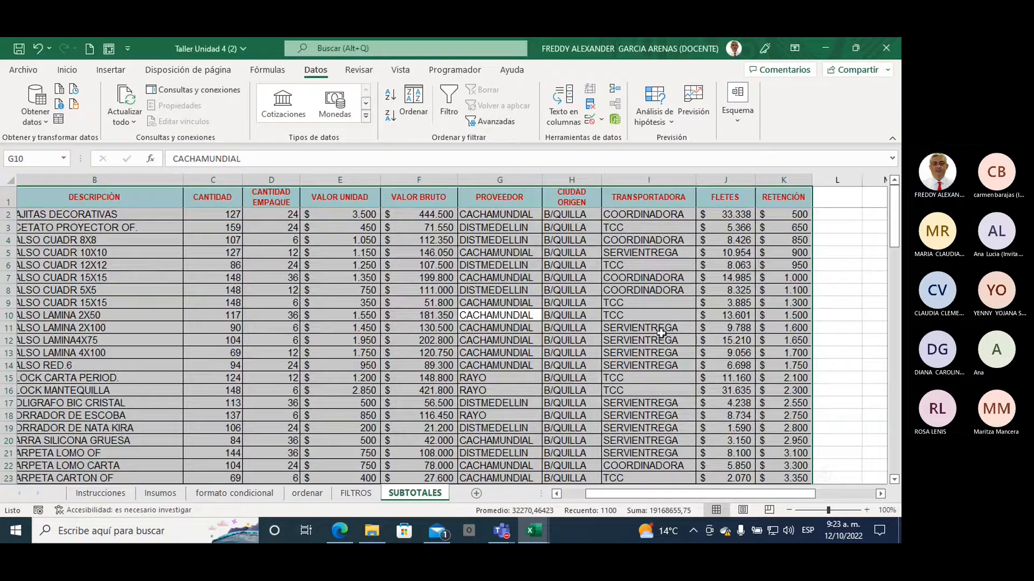
left_click(655, 297)
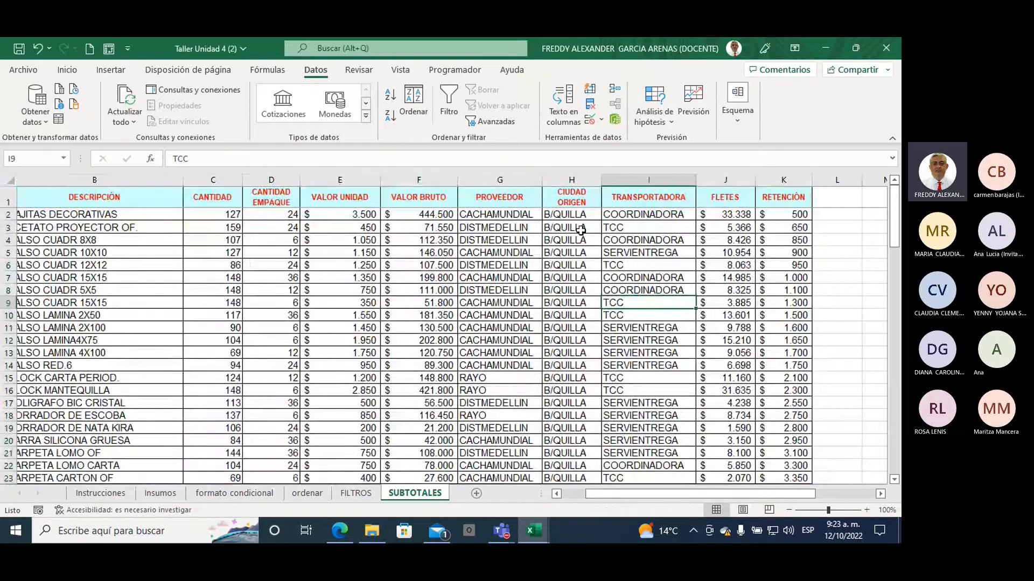
mouse_move(579, 216)
left_mouse_down()
mouse_move(568, 491)
mouse_move(563, 403)
left_mouse_up()
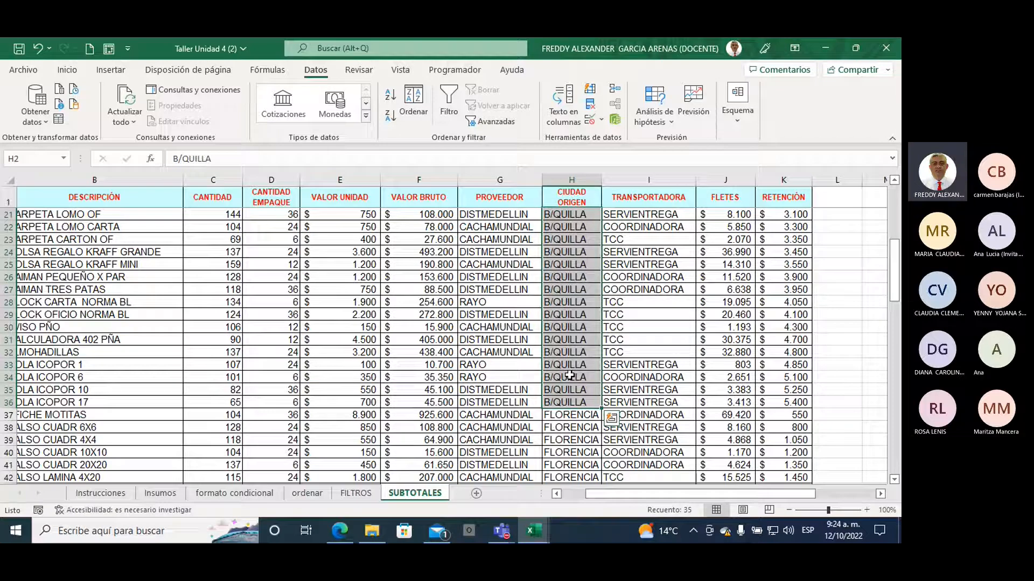
- Select the whole table and open the Subtotal settings for it, keeping the CIUDAD ORIGEN column uncovered
left_click(500, 317)
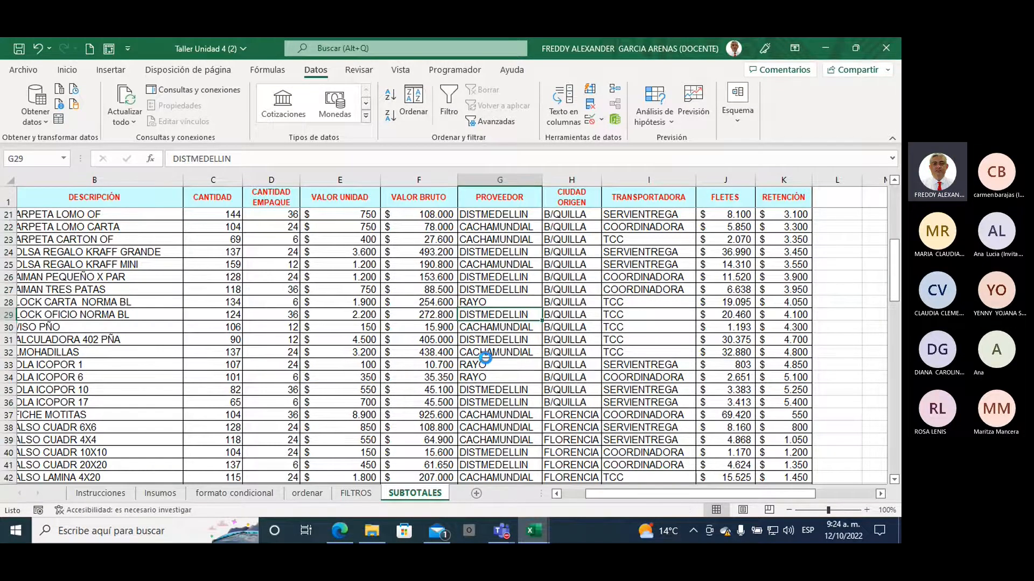
key("ctrl+a")
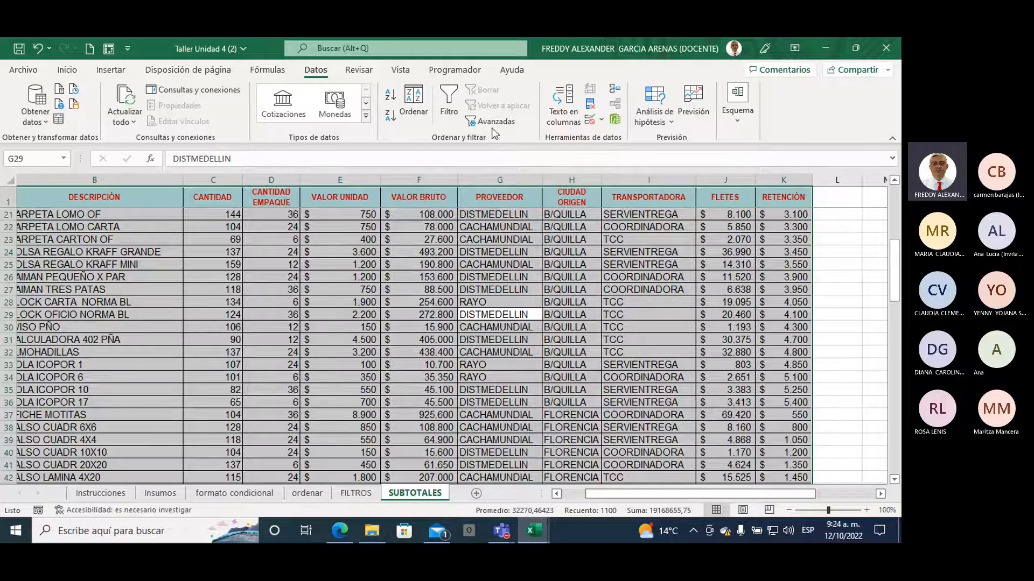
left_click(738, 124)
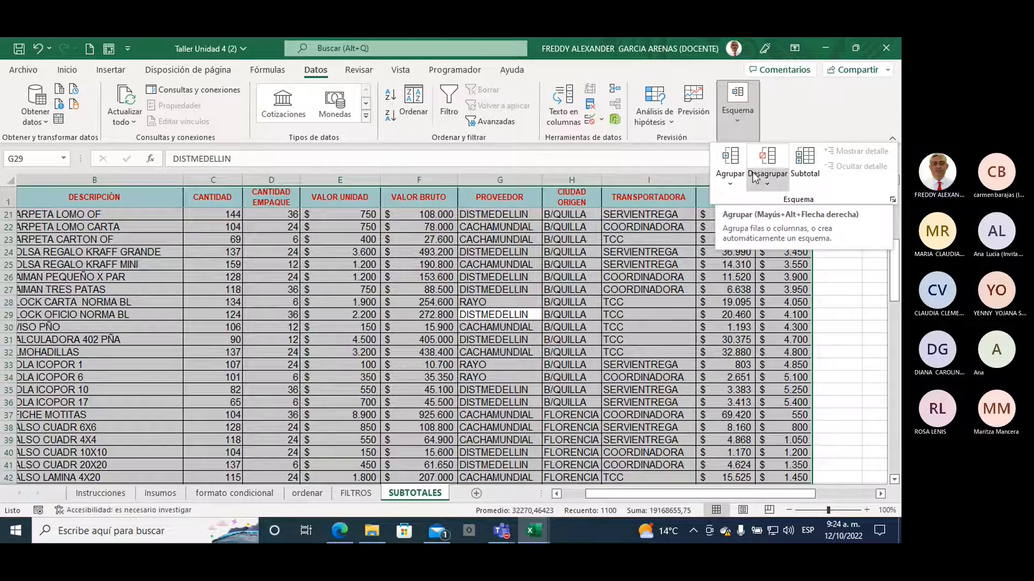
left_click(804, 182)
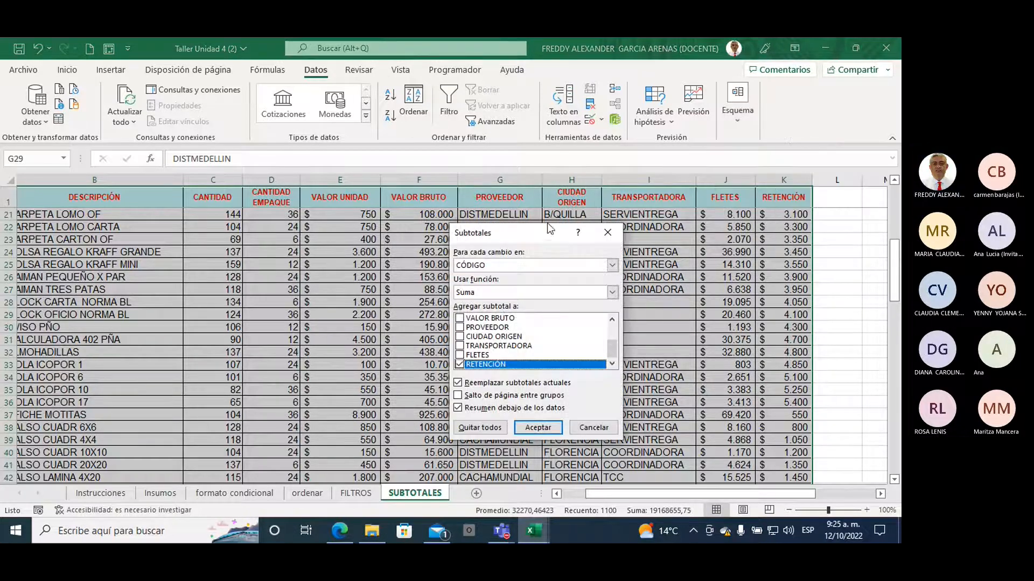
left_click_drag(524, 233, 430, 199)
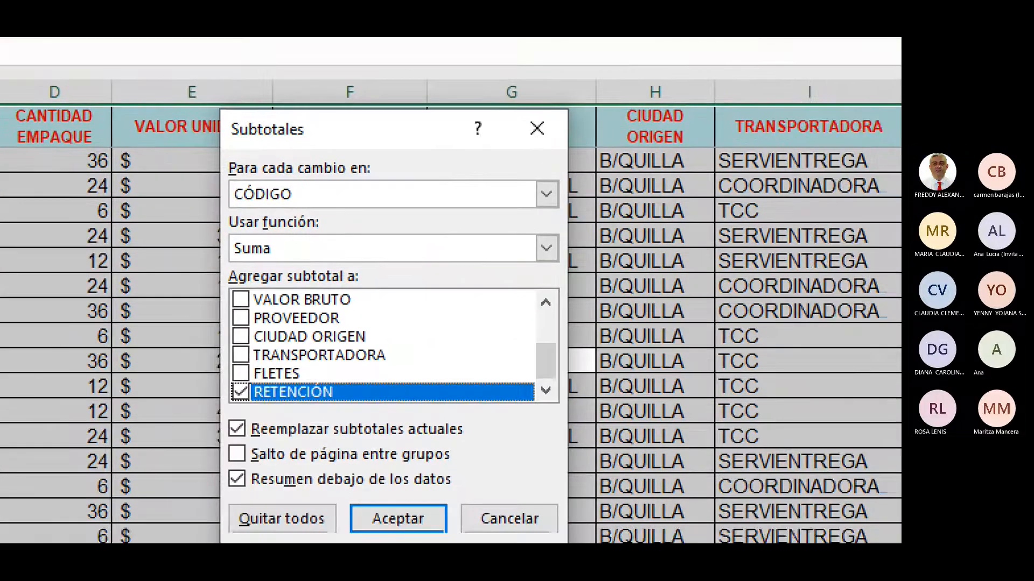
- Circle CÓDIGO and the CIUDAD ORIGEN header in red, with arrows down the city column and back to the grouping field
mouse_move(317, 187)
left_mouse_down()
mouse_move(232, 180)
mouse_move(339, 207)
mouse_move(331, 186)
left_mouse_up()
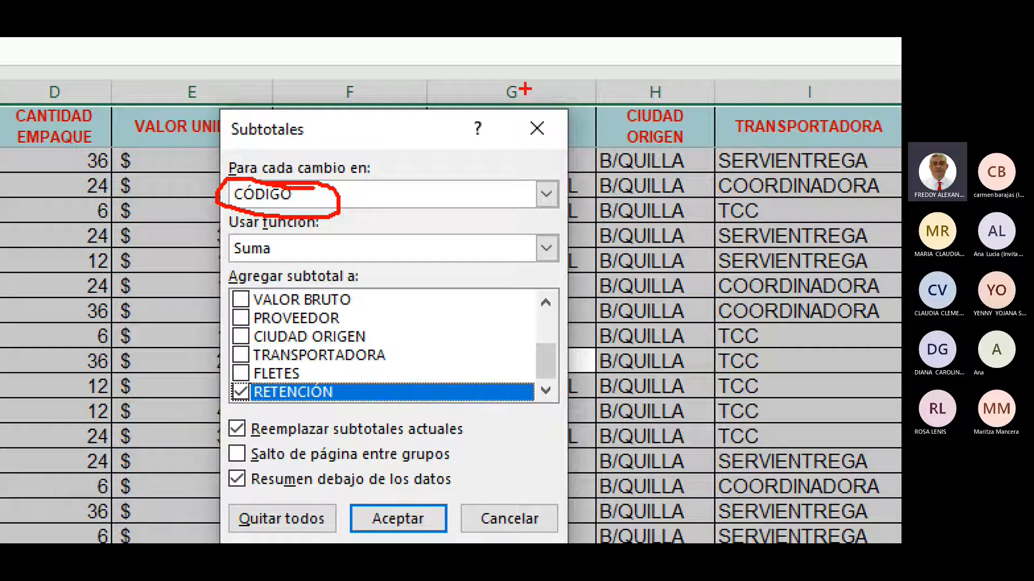
mouse_move(524, 89)
left_mouse_down()
mouse_move(624, 99)
mouse_move(616, 126)
mouse_move(665, 147)
mouse_move(680, 89)
mouse_move(627, 90)
left_mouse_up()
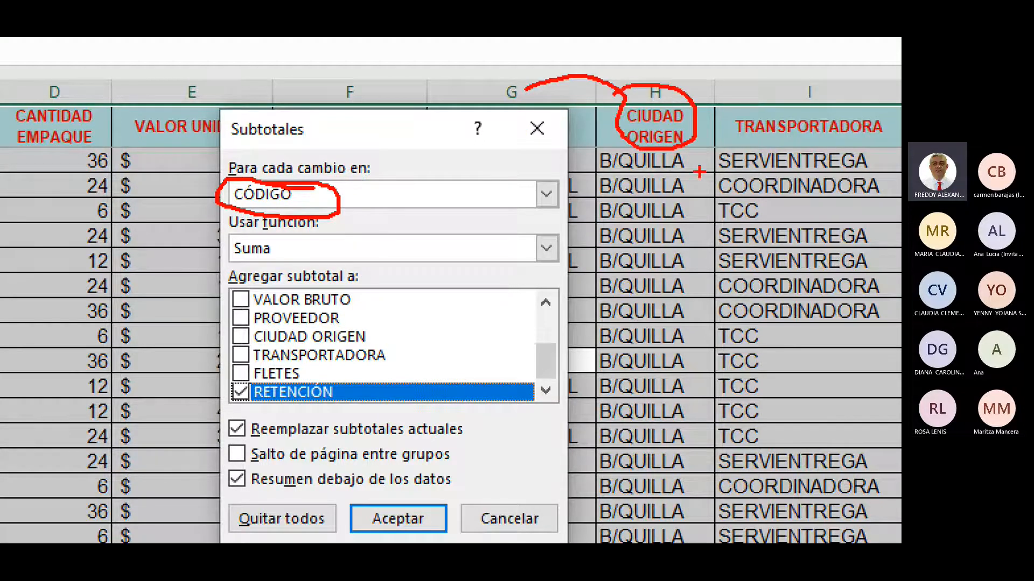
mouse_move(700, 167)
left_mouse_down()
mouse_move(698, 408)
mouse_move(687, 390)
mouse_move(710, 397)
left_mouse_up()
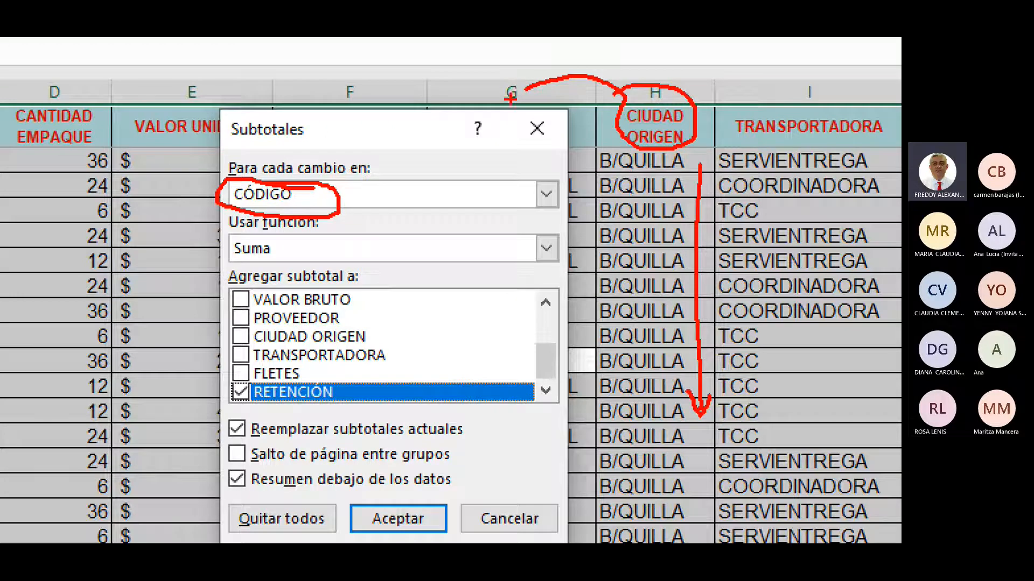
mouse_move(514, 96)
left_mouse_down()
mouse_move(464, 144)
mouse_move(357, 201)
mouse_move(368, 181)
mouse_move(370, 209)
left_mouse_up()
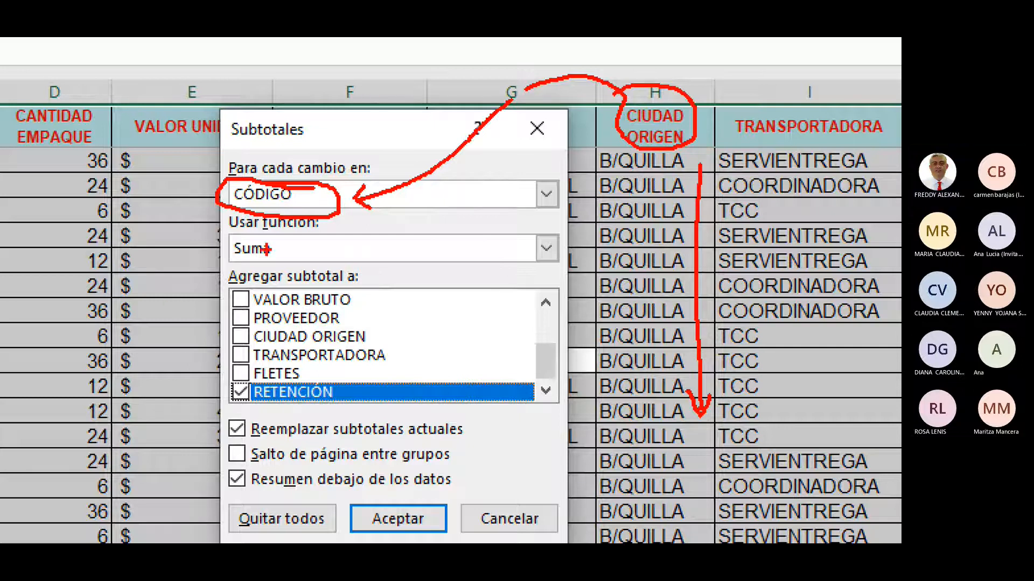
- Mark the Suma function, the subtotal column list with CIUDAD ORIGEN and RETENCIÓN, and Aceptar in red, and clear the annotations
left_click_drag(232, 236, 312, 235)
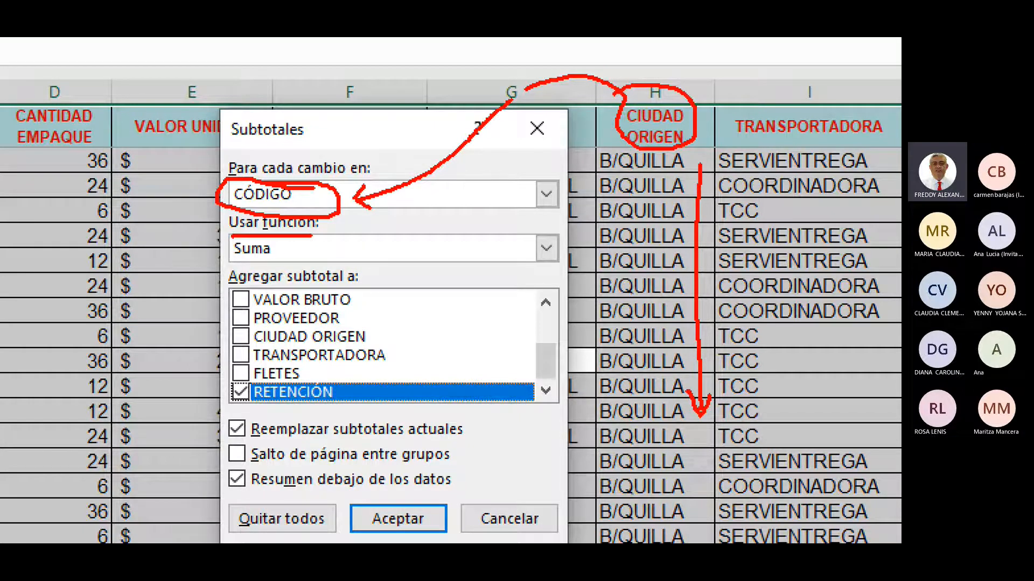
left_click_drag(235, 260, 280, 260)
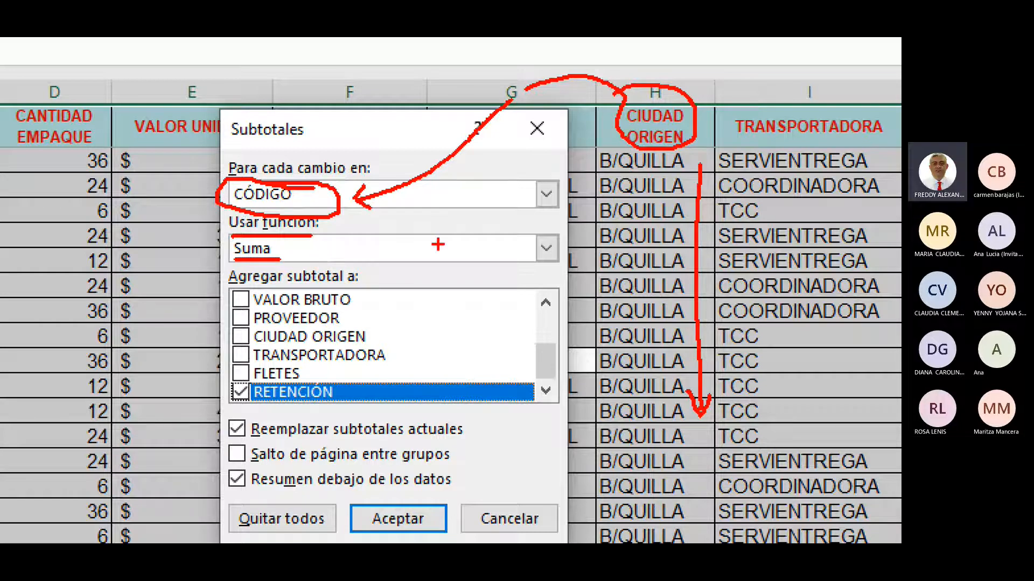
left_click_drag(448, 256, 360, 279)
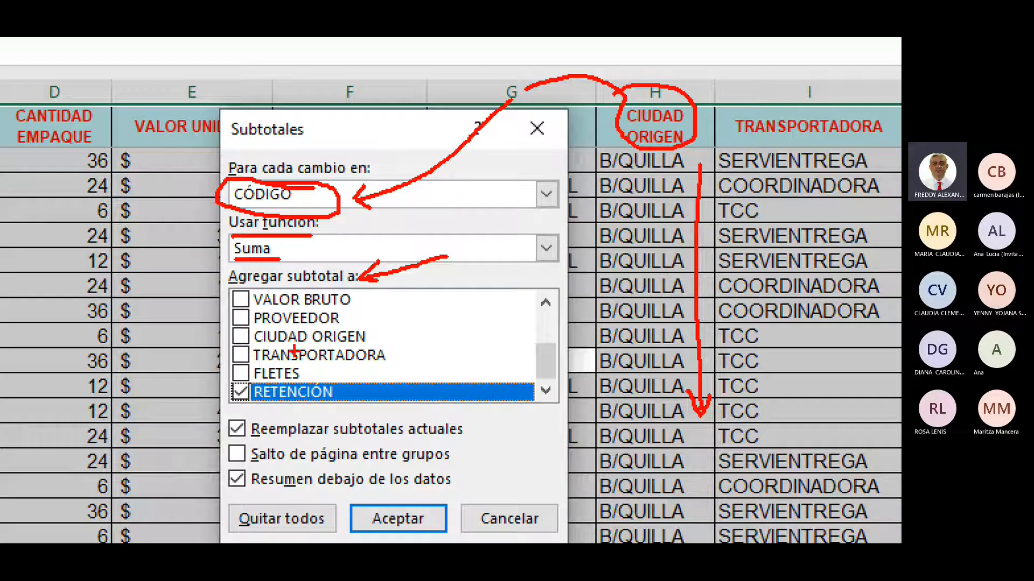
mouse_move(230, 331)
left_mouse_down()
mouse_move(251, 338)
mouse_move(232, 347)
left_mouse_up()
mouse_move(271, 395)
left_mouse_down()
mouse_move(256, 380)
mouse_move(242, 415)
mouse_move(319, 378)
mouse_move(380, 389)
mouse_move(430, 477)
mouse_move(355, 533)
mouse_move(463, 525)
mouse_move(382, 485)
left_mouse_up()
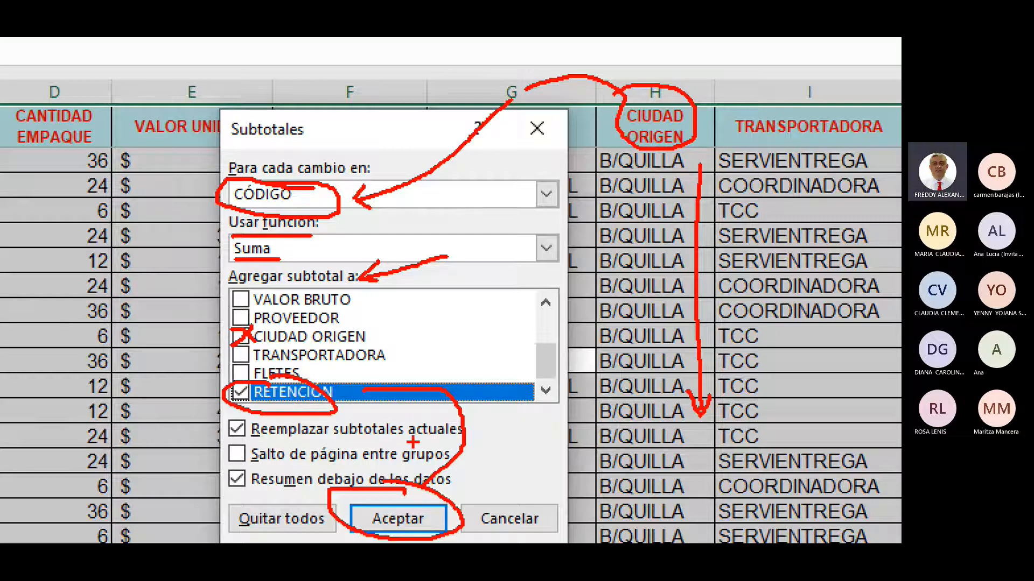
key("Escape")
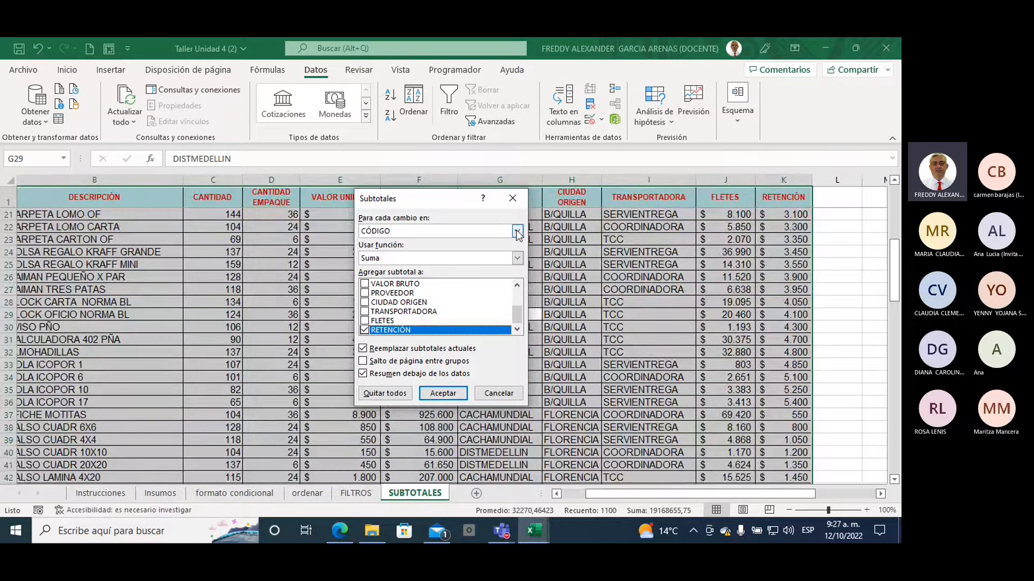
- Set the subtotals to calculate at each change in CIUDAD ORIGEN using the Recuento function
left_click(517, 232)
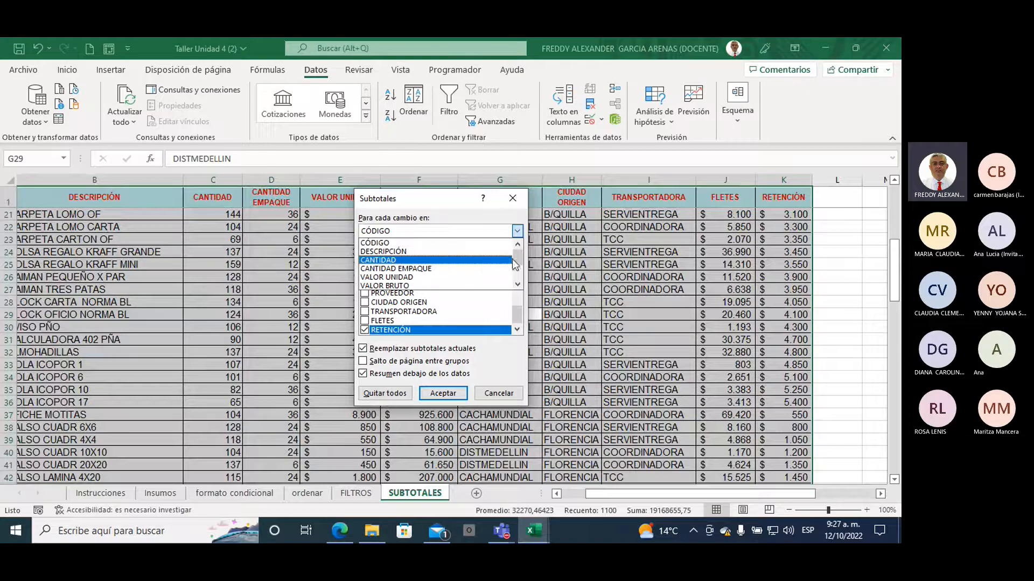
left_click_drag(518, 259, 519, 273)
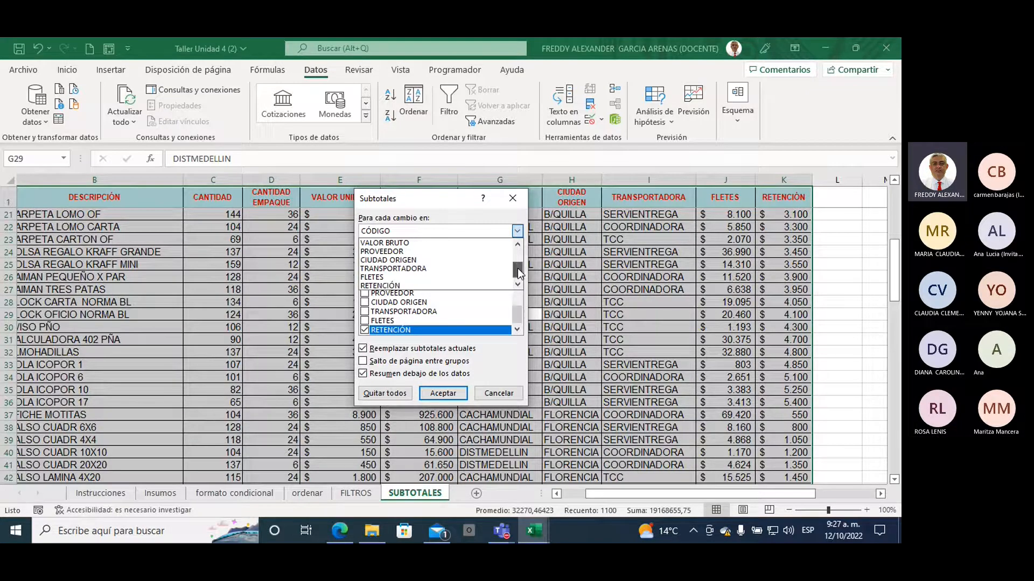
left_click(452, 264)
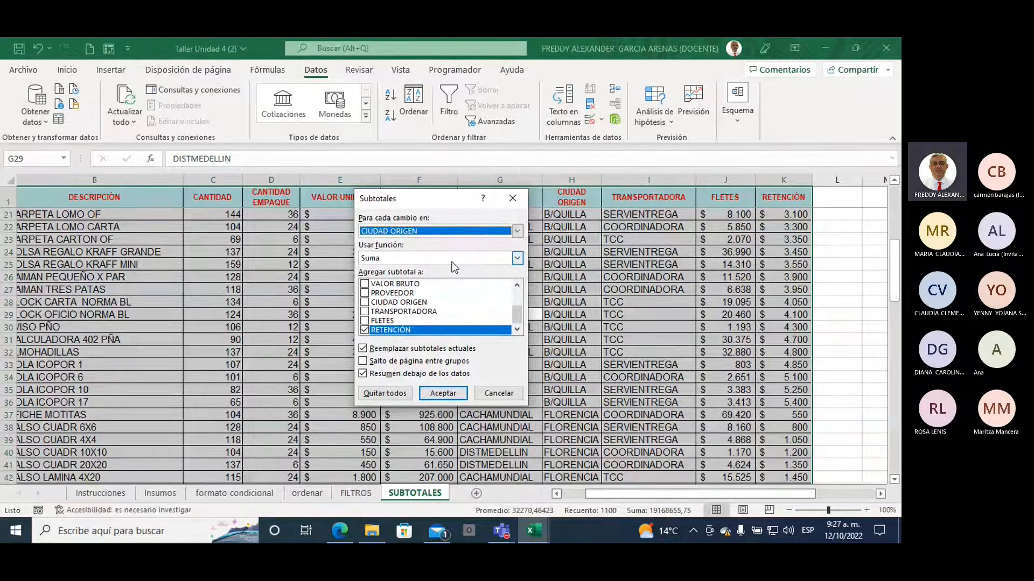
left_click(517, 259)
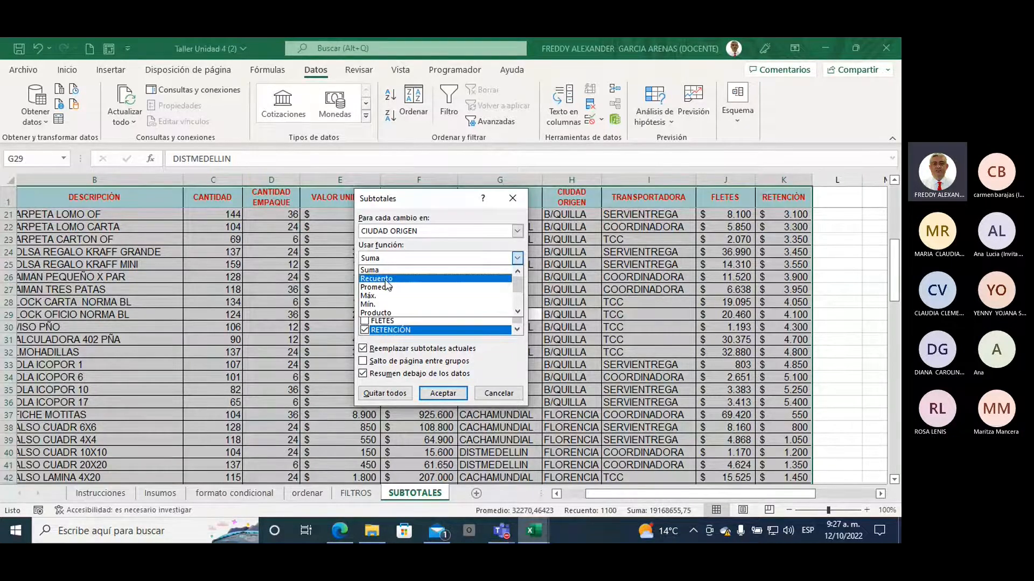
left_click(393, 279)
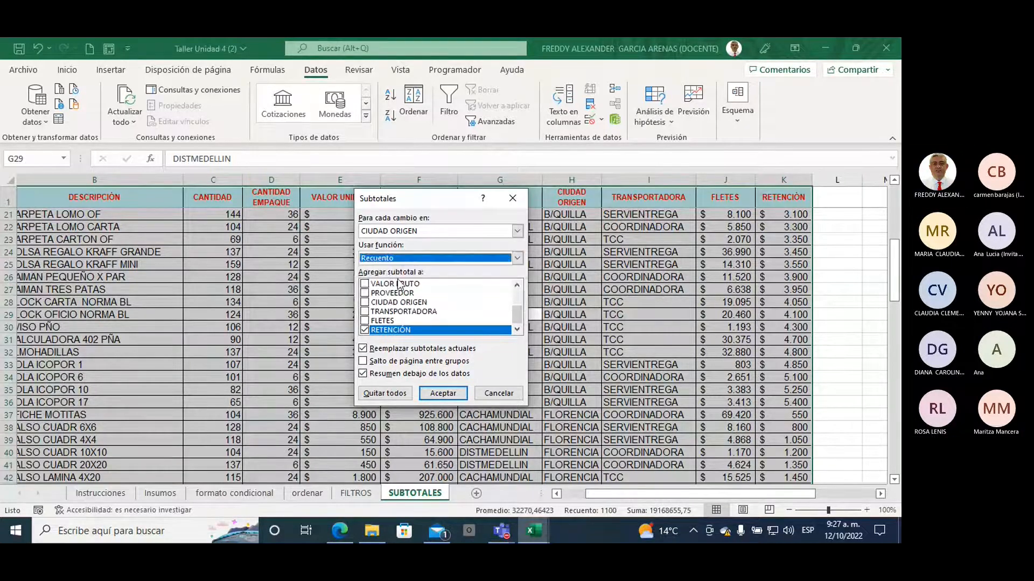
- Replace RETENCIÓN with CIUDAD ORIGEN as the subtotalled column and apply the subtotals to the table
left_click(364, 330)
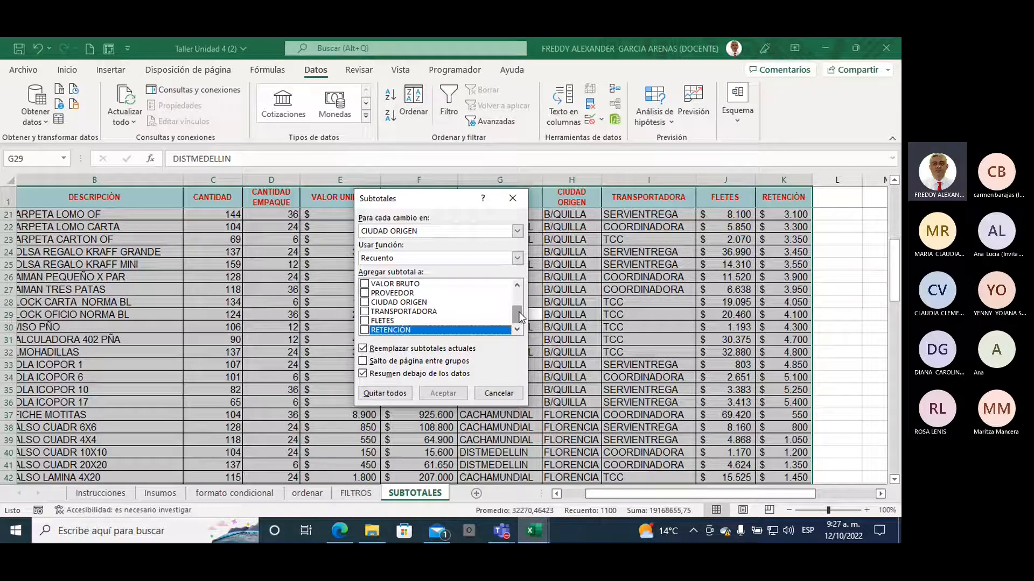
left_click_drag(521, 317, 521, 318)
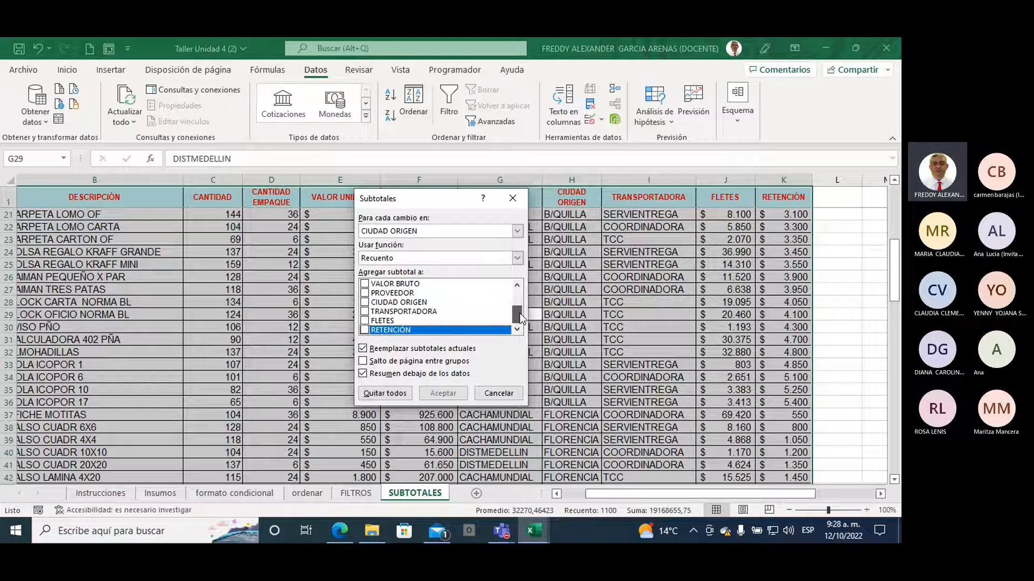
left_click(365, 304)
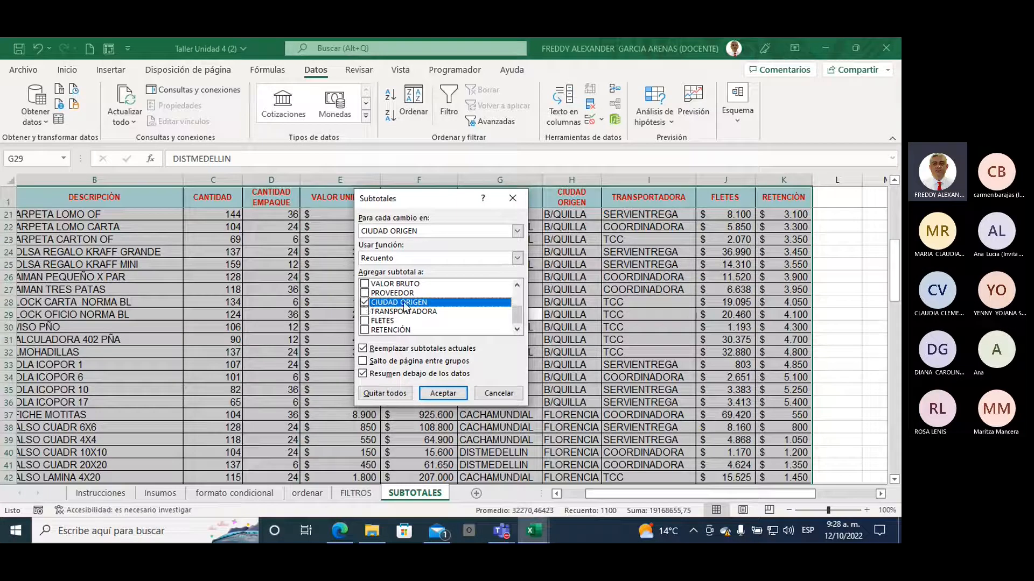
left_click_drag(443, 198, 410, 193)
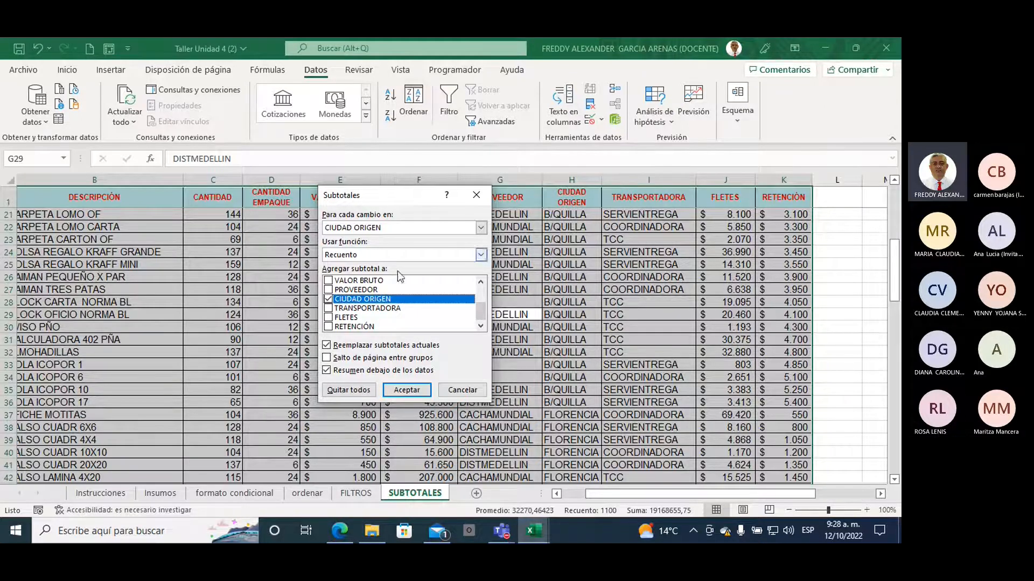
left_click(406, 390)
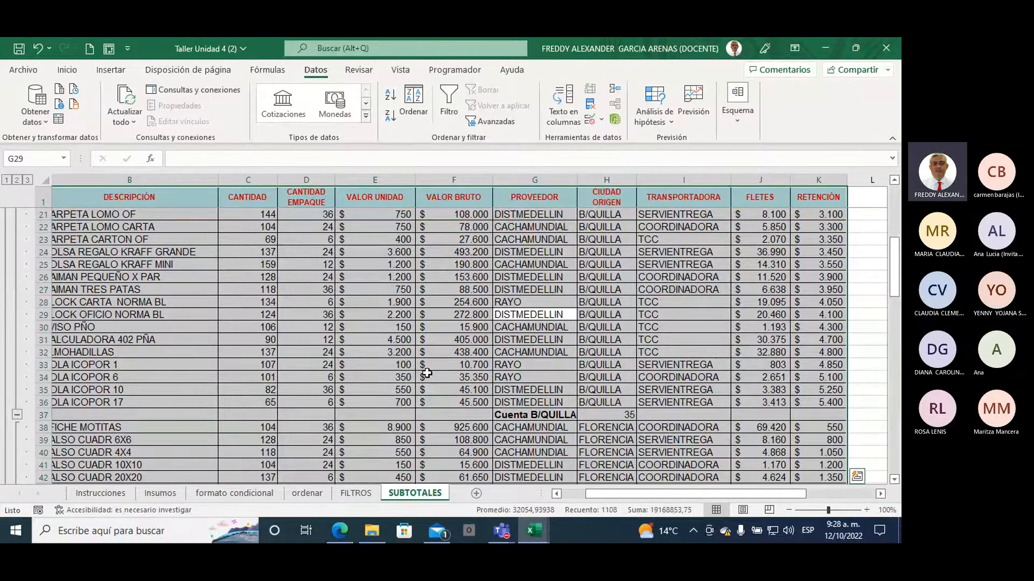
- Examine the B/QUILLA count in row 37 and its formula, and select the B/QUILLA cells from row 36 up to row 2
left_click(39, 416)
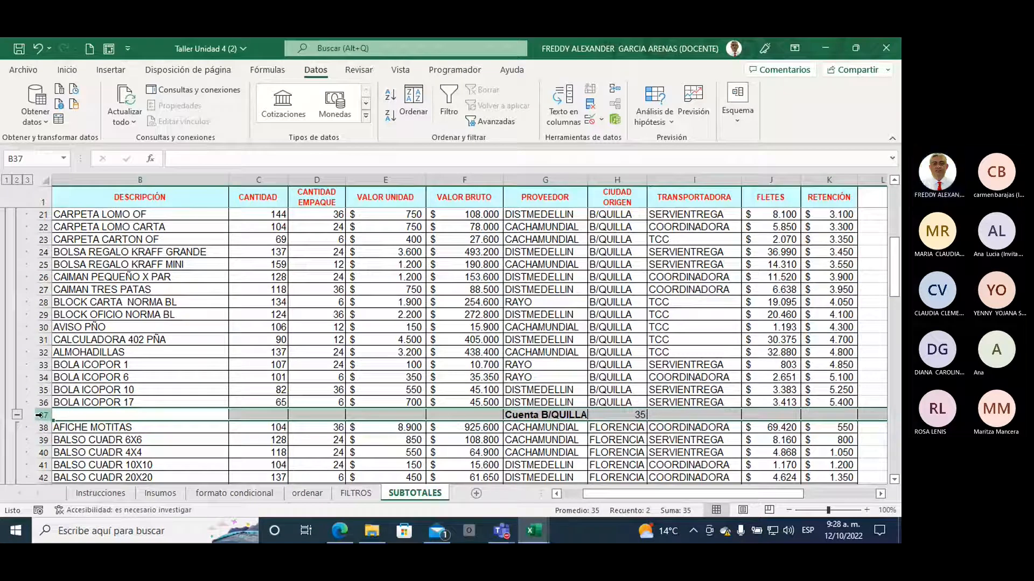
left_click(595, 412)
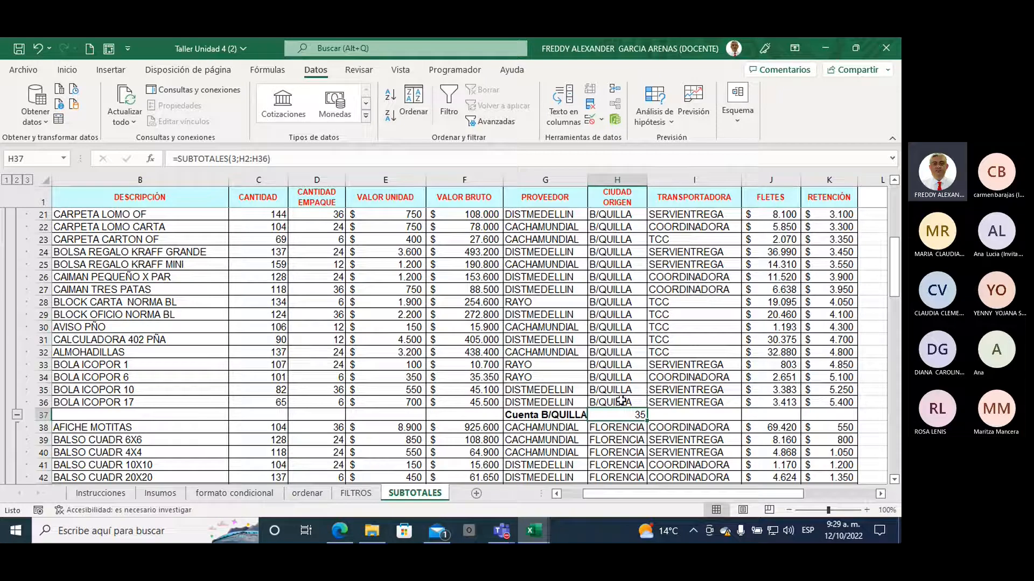
left_click_drag(622, 401, 629, 213)
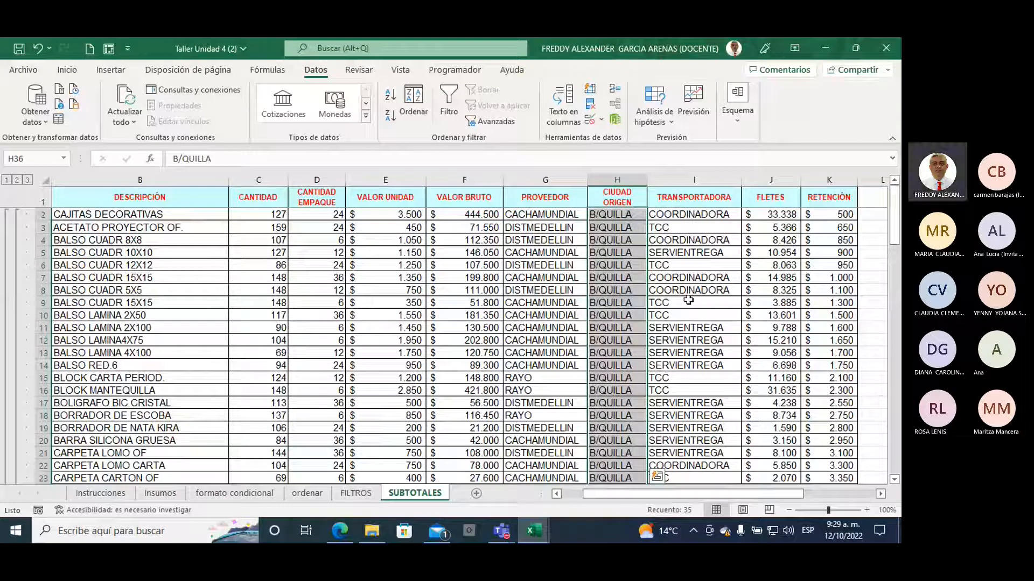
- Link the B/QUILLA cells to the circled status bar count in red, clear the annotation, and select the B/QUILLA count in row 37
mouse_move(663, 307)
left_mouse_down()
mouse_move(685, 351)
mouse_move(689, 500)
mouse_move(643, 492)
mouse_move(538, 501)
mouse_move(633, 524)
mouse_move(698, 519)
mouse_move(685, 499)
left_mouse_up()
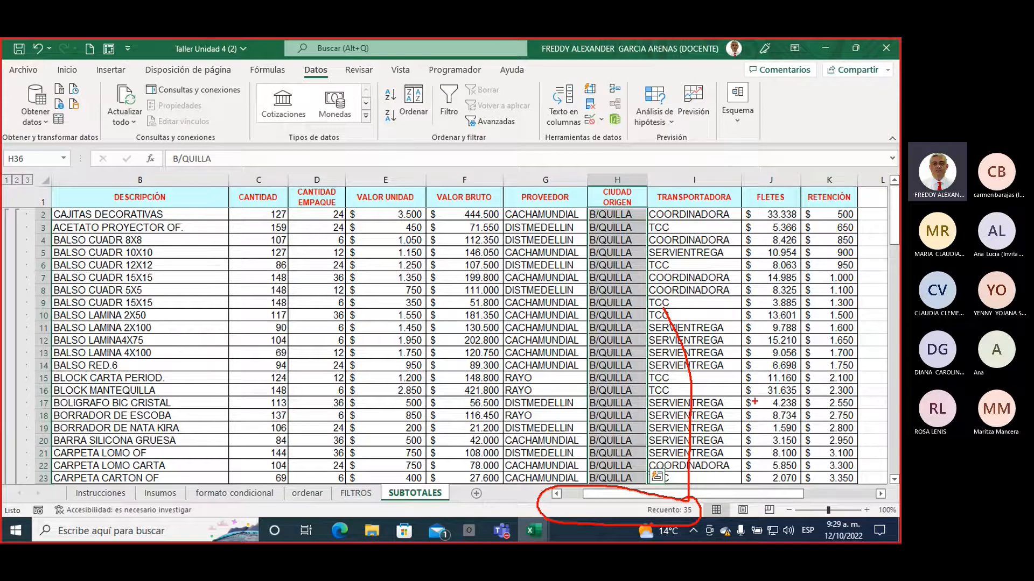
key("Escape")
scroll(655, 340, "down", 6)
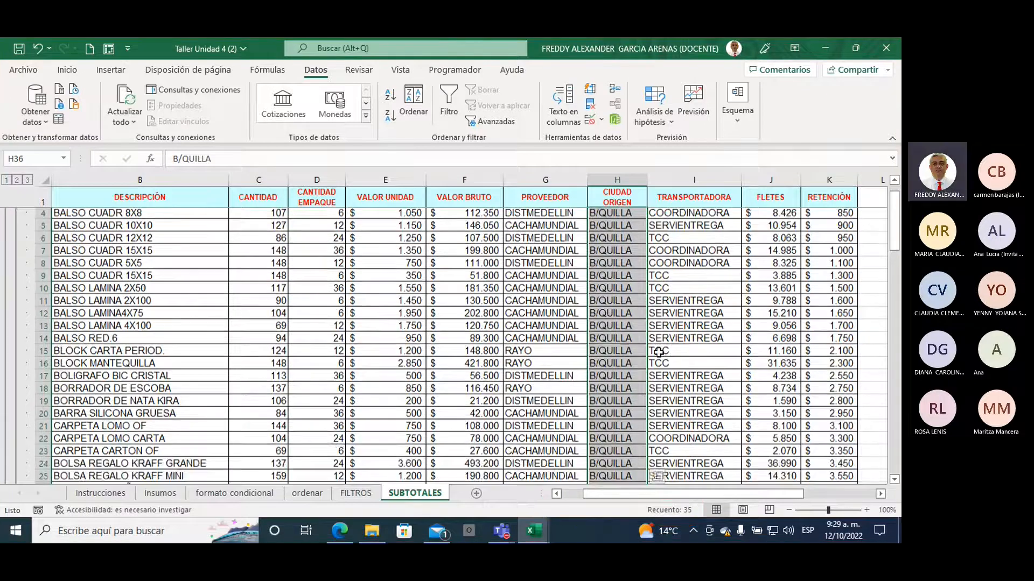
scroll(660, 352, "down", 1)
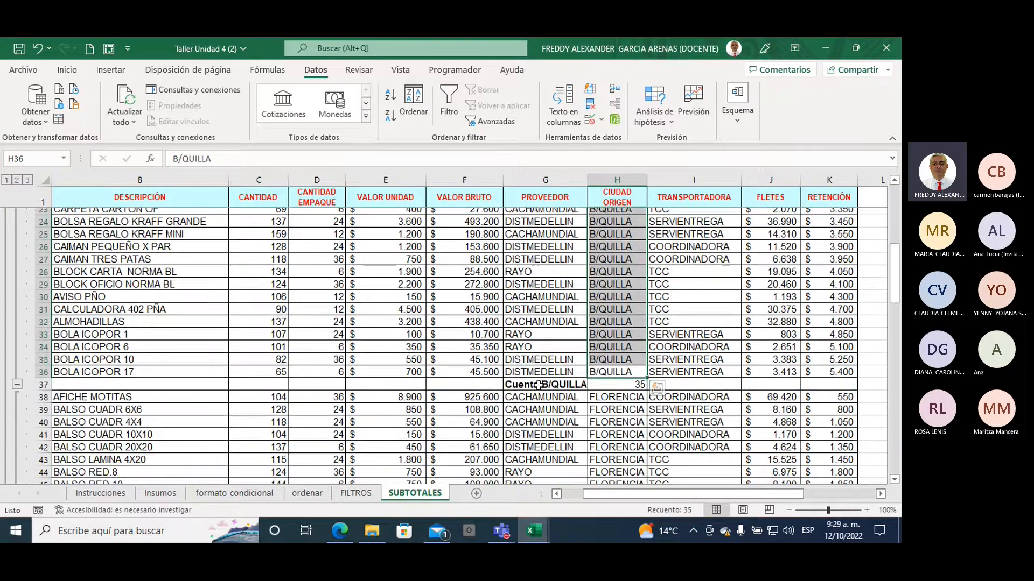
left_click_drag(543, 384, 619, 385)
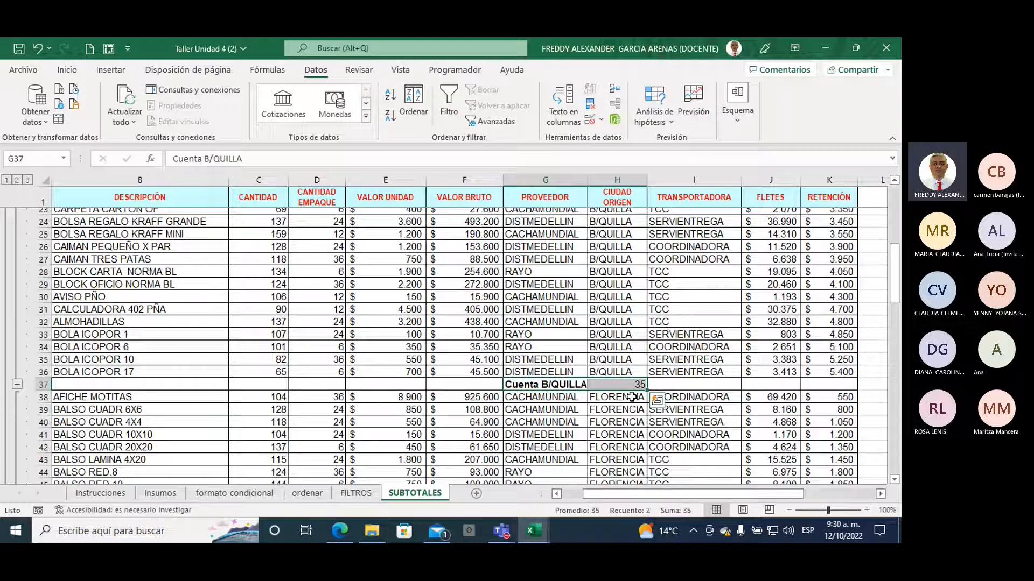
- Select the FLORENCIA cells from row 38 to row 73 and compare their count with the subtotal in row 74
left_click(631, 397)
scroll(670, 382, "down", 4)
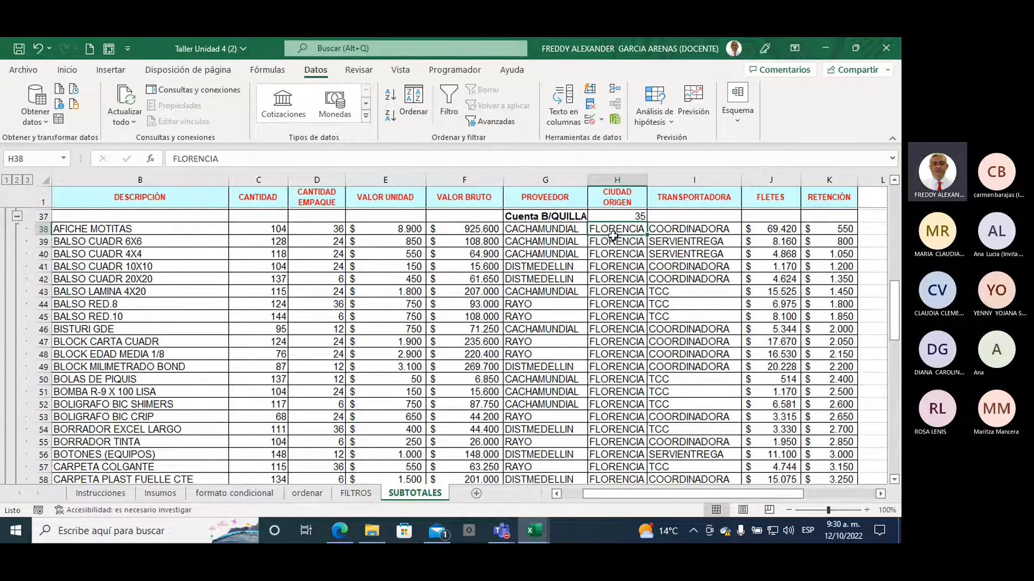
left_click_drag(614, 235, 613, 492)
left_click_drag(612, 493, 613, 425)
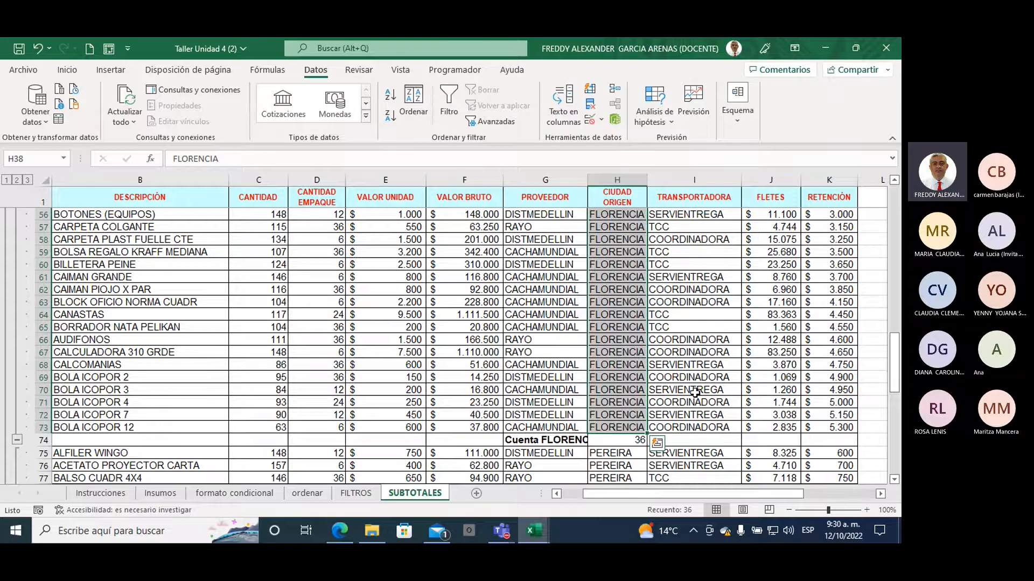
scroll(689, 395, "down", 2)
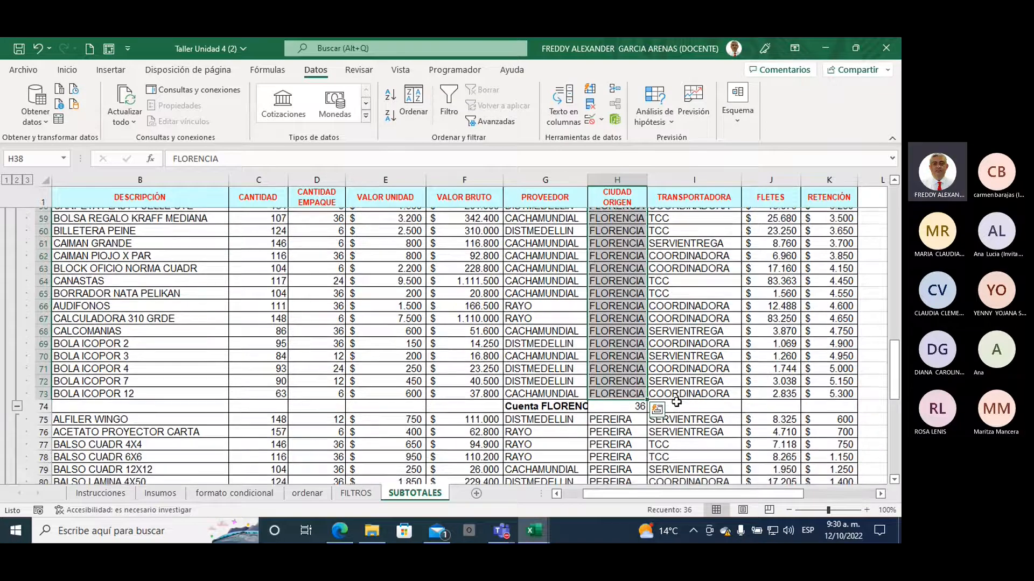
scroll(675, 402, "down", 4)
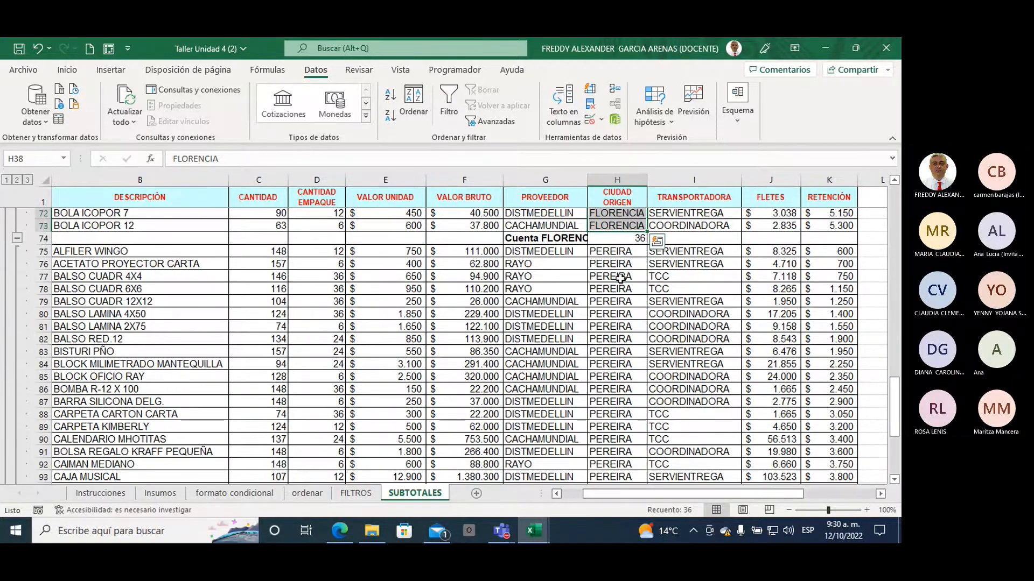
- Check the PEREIRA cells from row 75 to row 102 against their subtotal, and select the Cuenta general label and value
left_click(613, 252)
left_click_drag(613, 255, 618, 509)
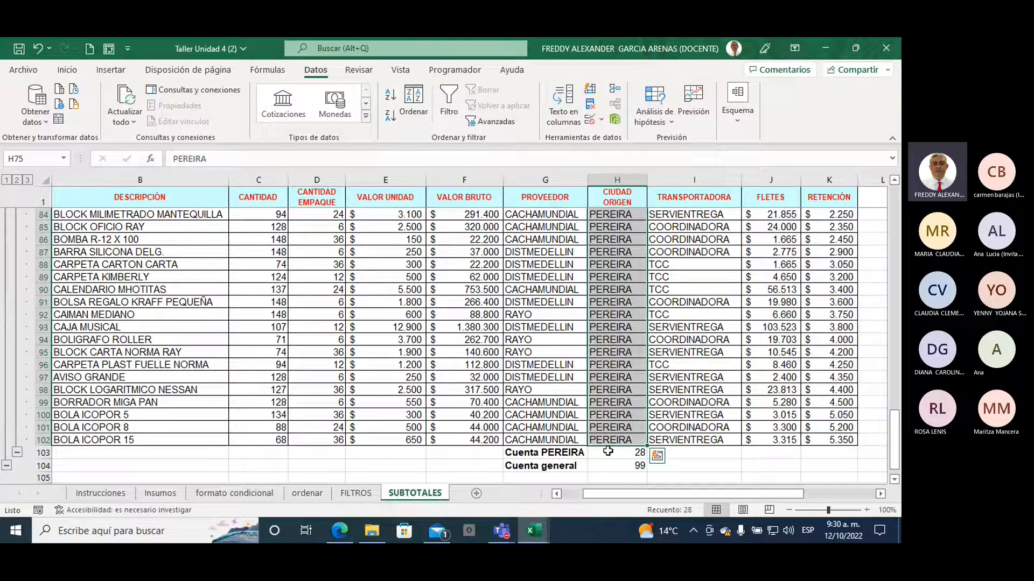
left_click_drag(536, 468, 611, 467)
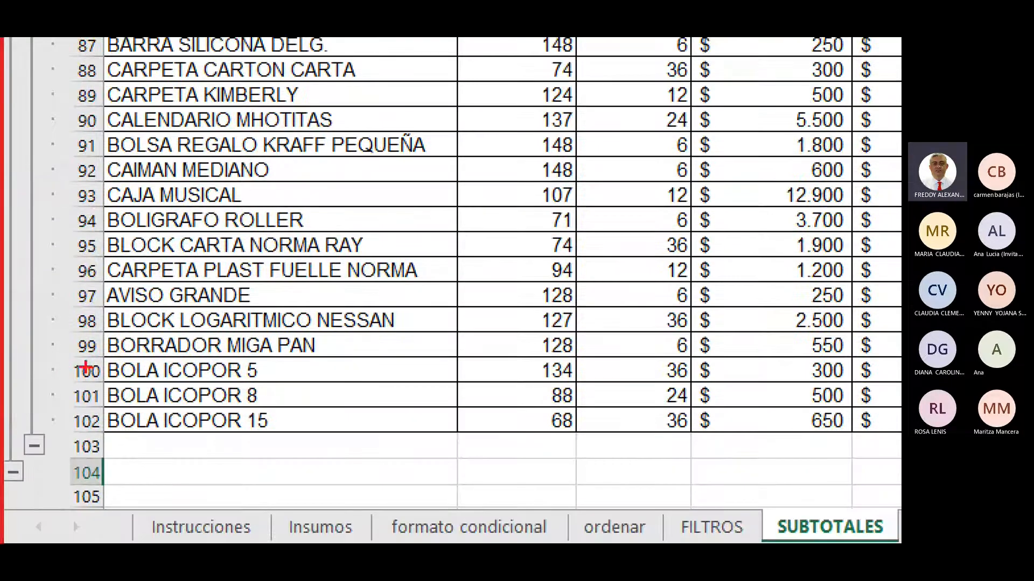
- Mark the outline bars beside the last PEREIRA rows with a red line and arrow, and clear the annotations
left_click_drag(58, 42, 53, 513)
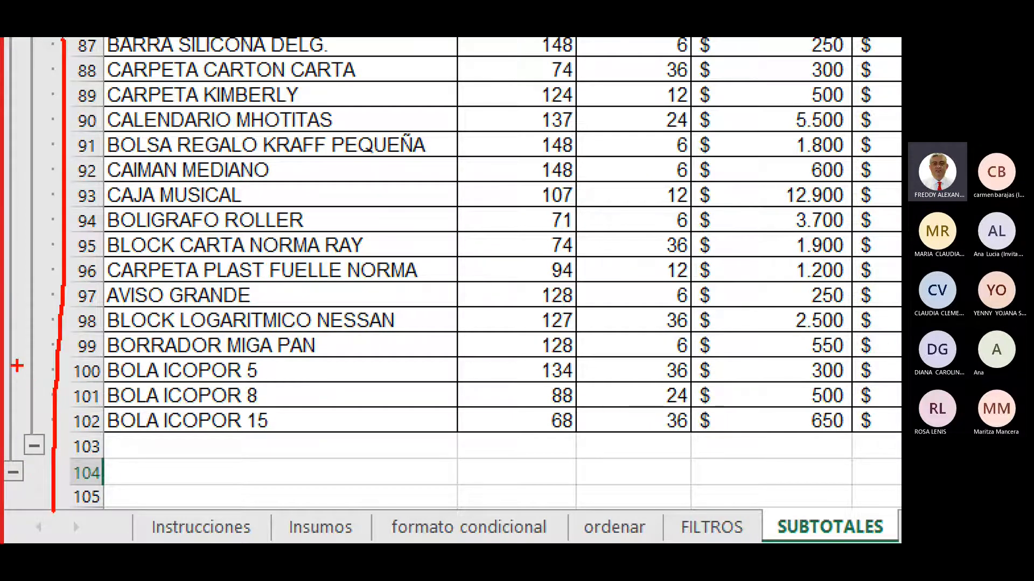
mouse_move(12, 366)
left_mouse_down()
mouse_move(56, 365)
mouse_move(43, 381)
left_mouse_up()
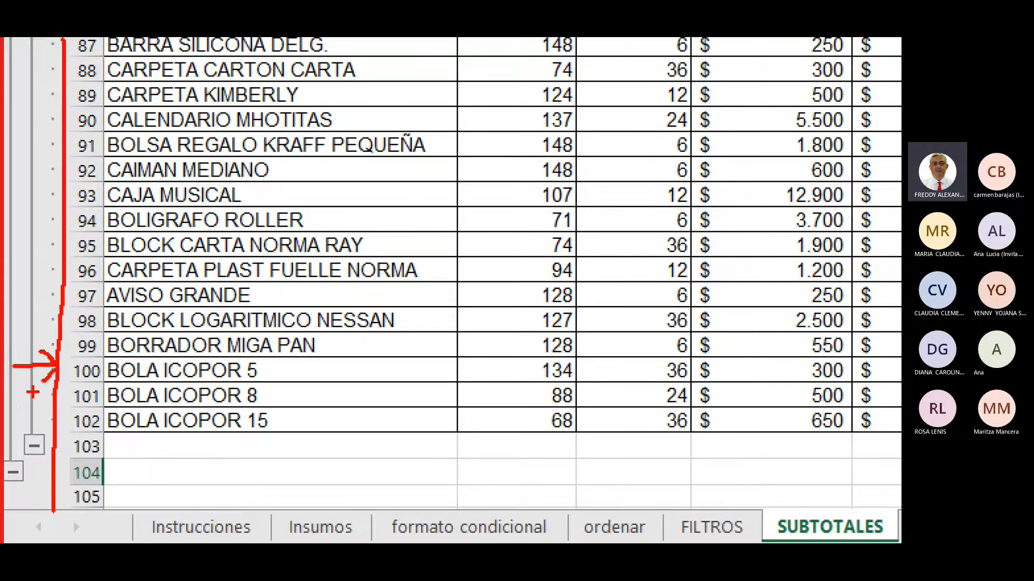
key("Escape")
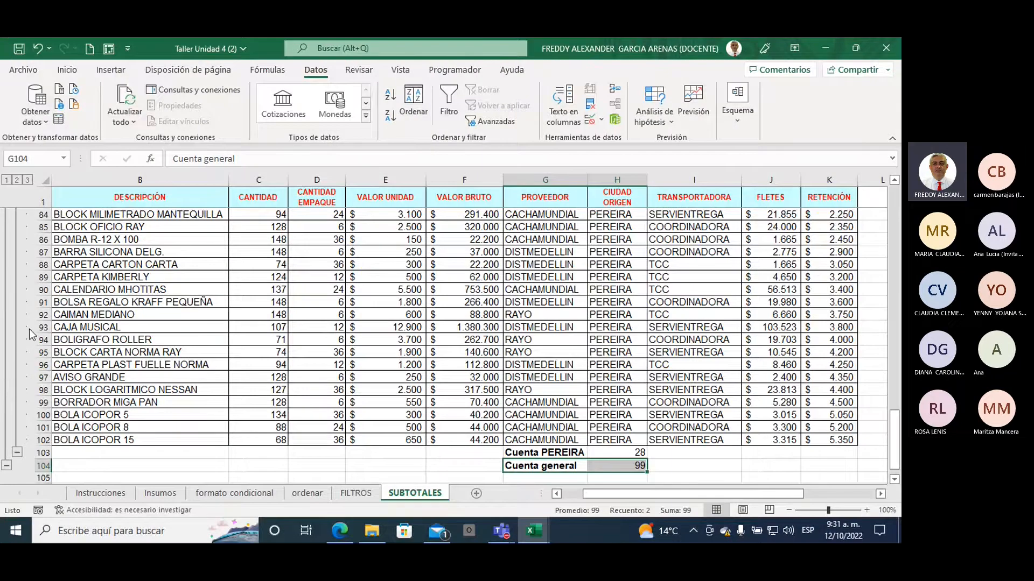
- Return to the first rows of the table and mark the outline level numbers 1, 2 and 3 in red
scroll(28, 334, "up", 14)
scroll(28, 332, "up", 13)
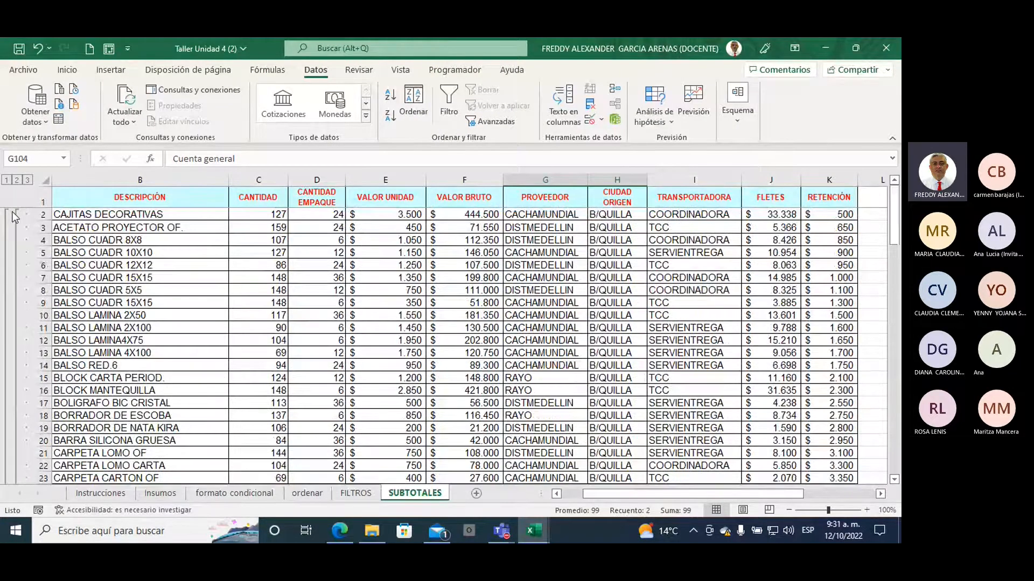
key("ctrl+1")
left_click(12, 286)
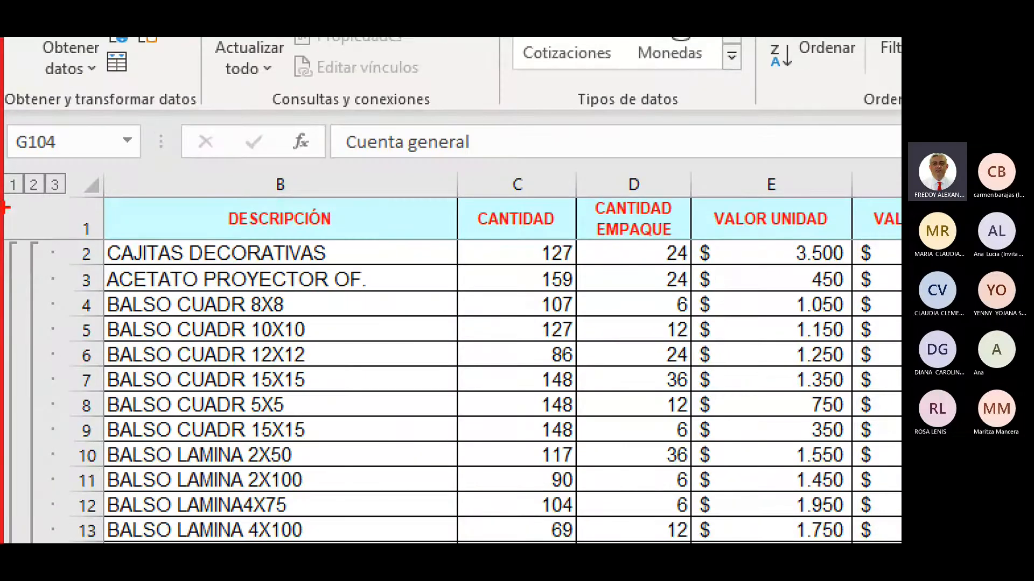
mouse_move(5, 207)
left_mouse_down()
mouse_move(67, 207)
mouse_move(78, 167)
mouse_move(6, 162)
left_mouse_up()
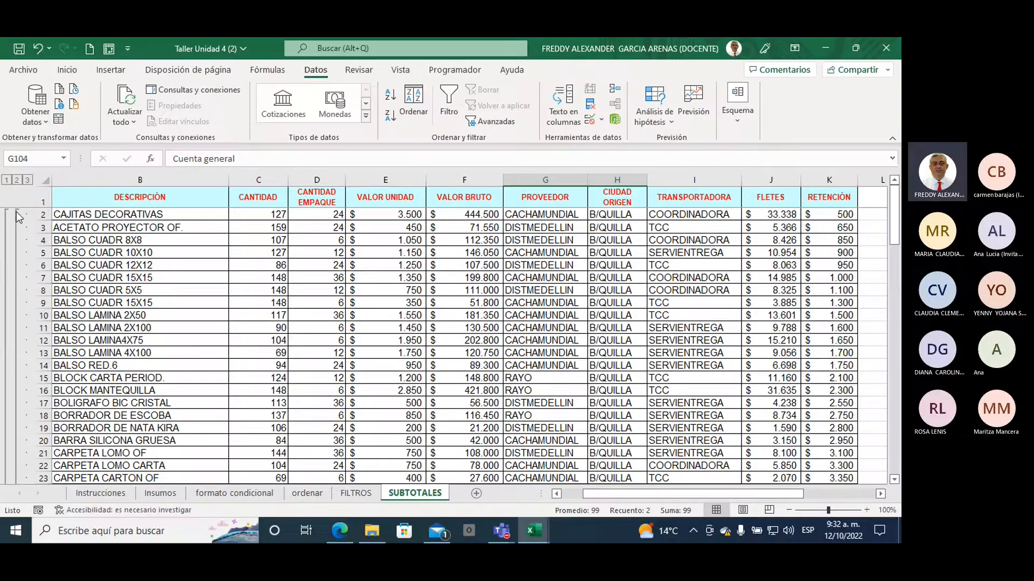
- Collapse the outline to level 1 and select the Cuenta general label with its value
left_click(6, 181)
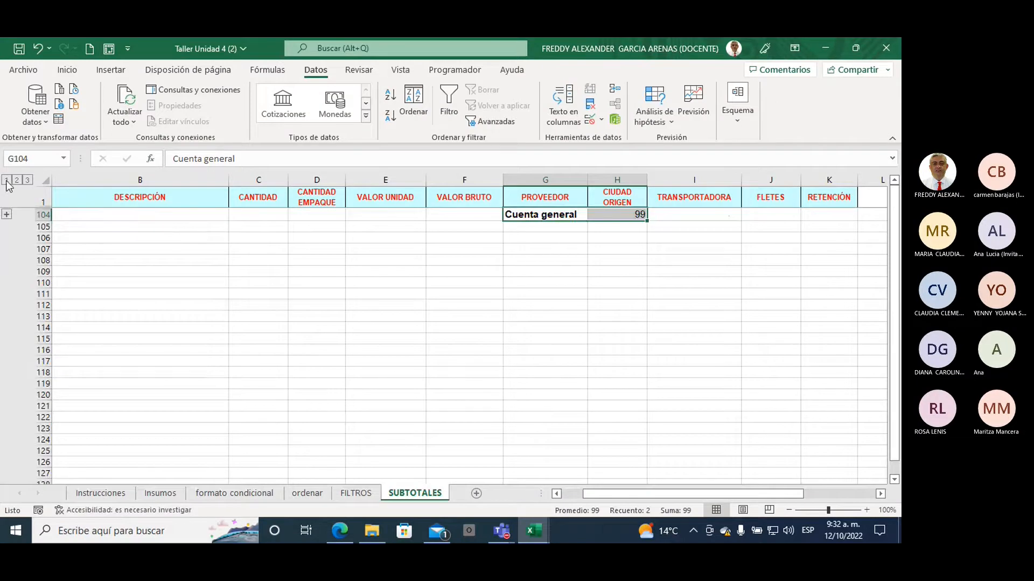
left_click(530, 215)
left_click_drag(550, 214, 604, 213)
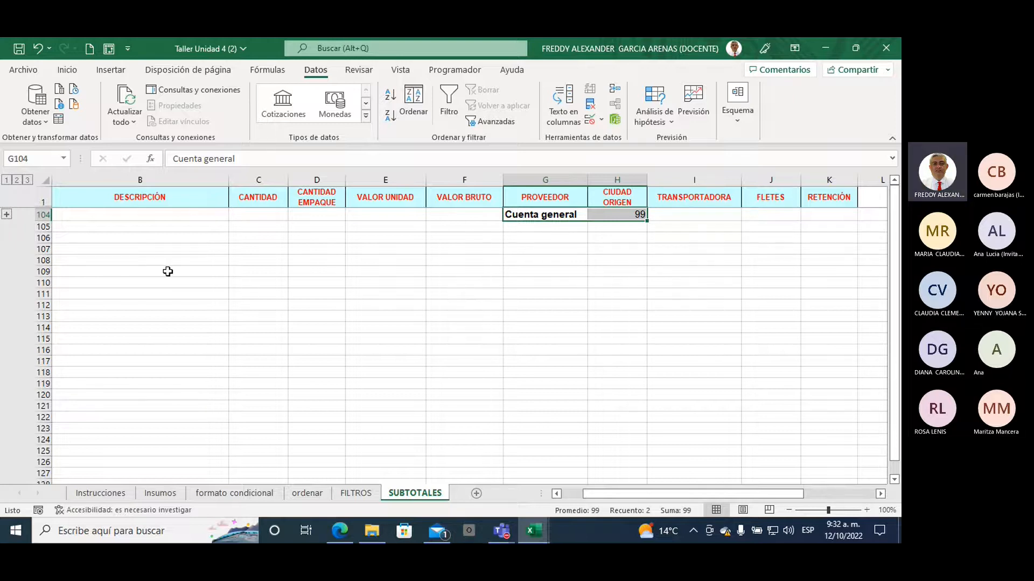
- Expand the outline to level 2 and widen the PROVEEDOR column to fit the full subtotal labels
left_click(17, 182)
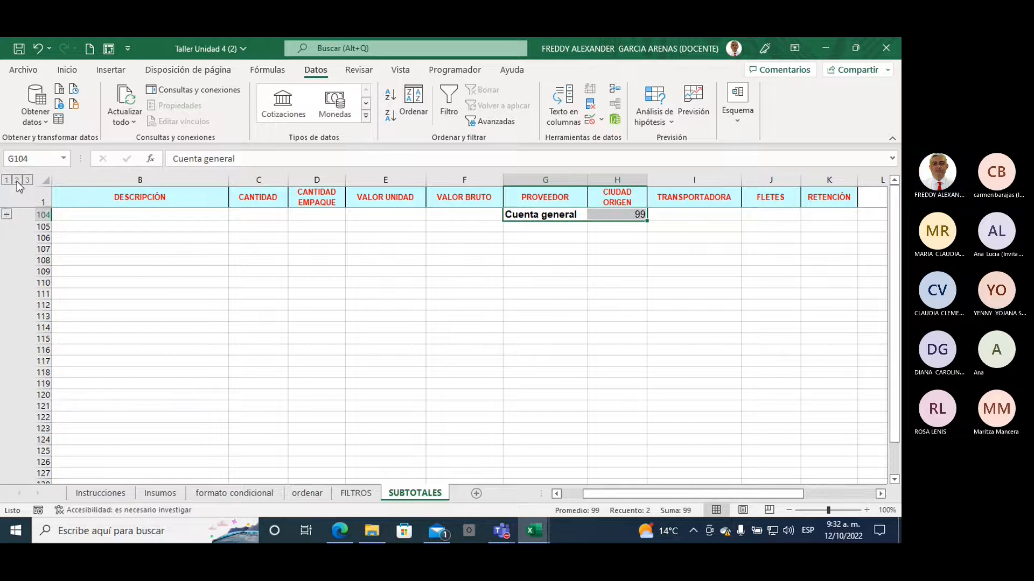
scroll(168, 235, "up", 1)
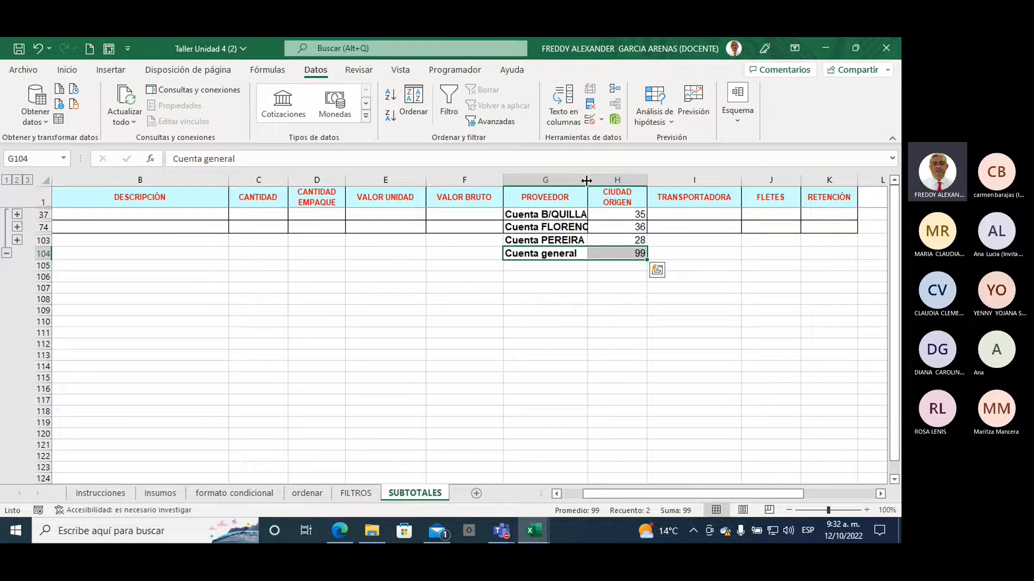
left_click_drag(587, 179, 610, 176)
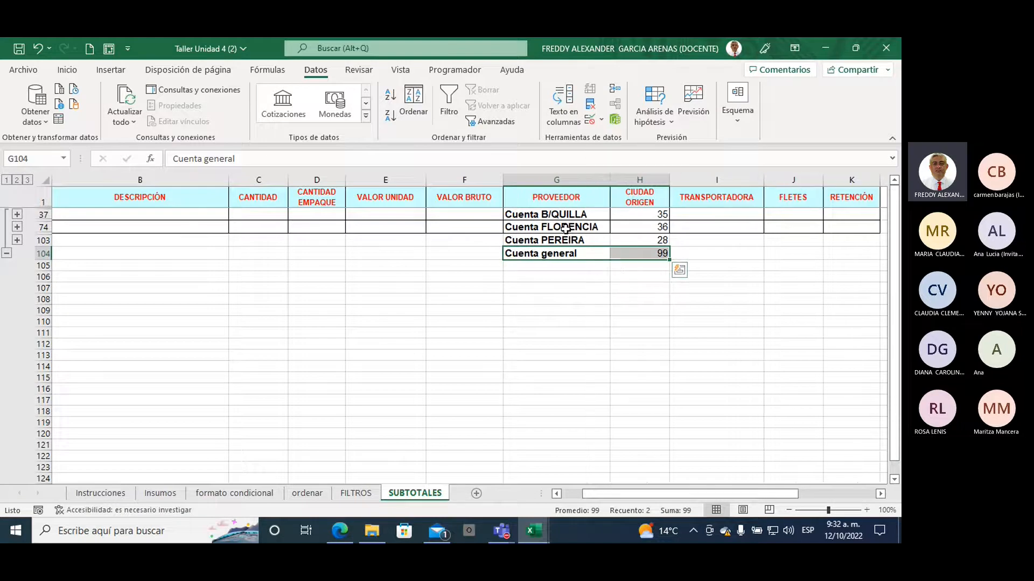
- Review the B/QUILLA, FLORENCIA, PEREIRA and general counts by selecting each label with its value
left_click_drag(529, 217, 626, 213)
left_click_drag(533, 227, 643, 225)
left_click_drag(539, 240, 643, 239)
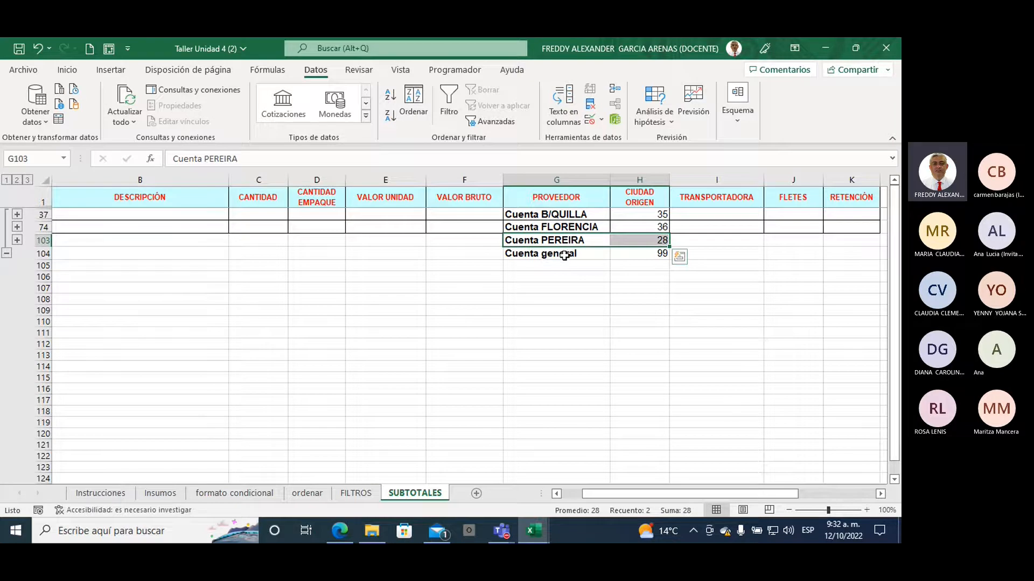
left_click_drag(563, 254, 643, 253)
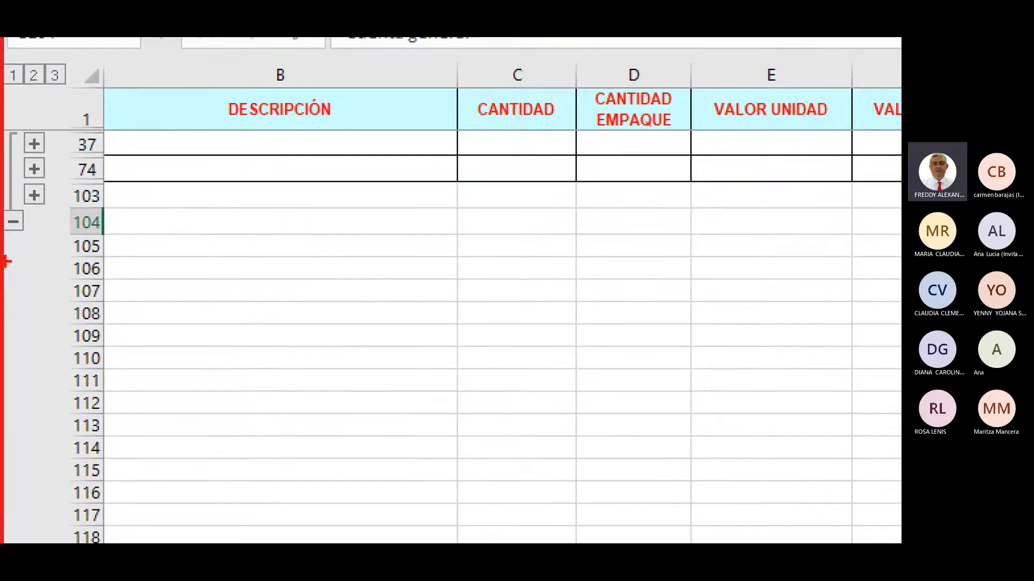
- Draw a red arrow to the collapse marker of row 104 and handwrite "Desagru." beside it
mouse_move(46, 300)
left_mouse_down()
mouse_move(21, 237)
mouse_move(15, 250)
mouse_move(24, 232)
mouse_move(37, 248)
left_mouse_up()
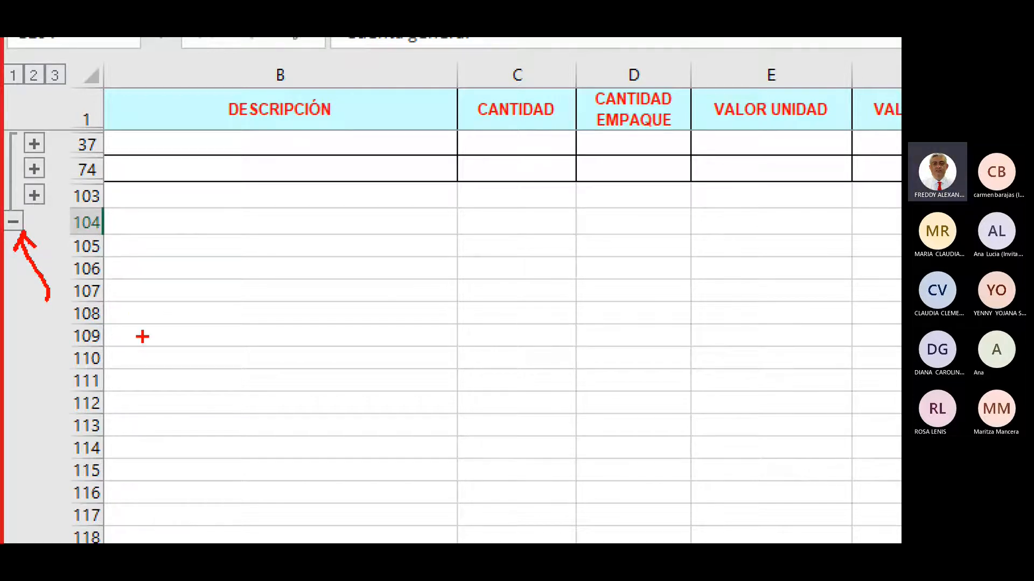
left_click_drag(112, 286, 117, 331)
mouse_move(114, 277)
left_mouse_down()
mouse_move(113, 330)
mouse_move(148, 310)
mouse_move(166, 331)
mouse_move(188, 314)
mouse_move(205, 333)
mouse_move(230, 322)
mouse_move(210, 362)
left_mouse_up()
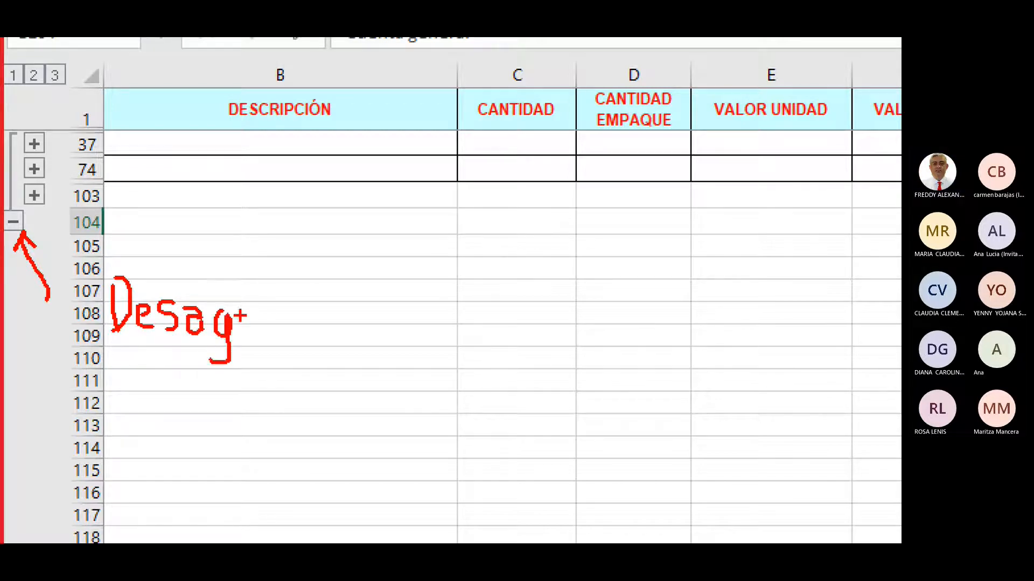
mouse_move(240, 315)
left_mouse_down()
mouse_move(250, 349)
mouse_move(266, 347)
mouse_move(281, 323)
mouse_move(284, 340)
left_mouse_up()
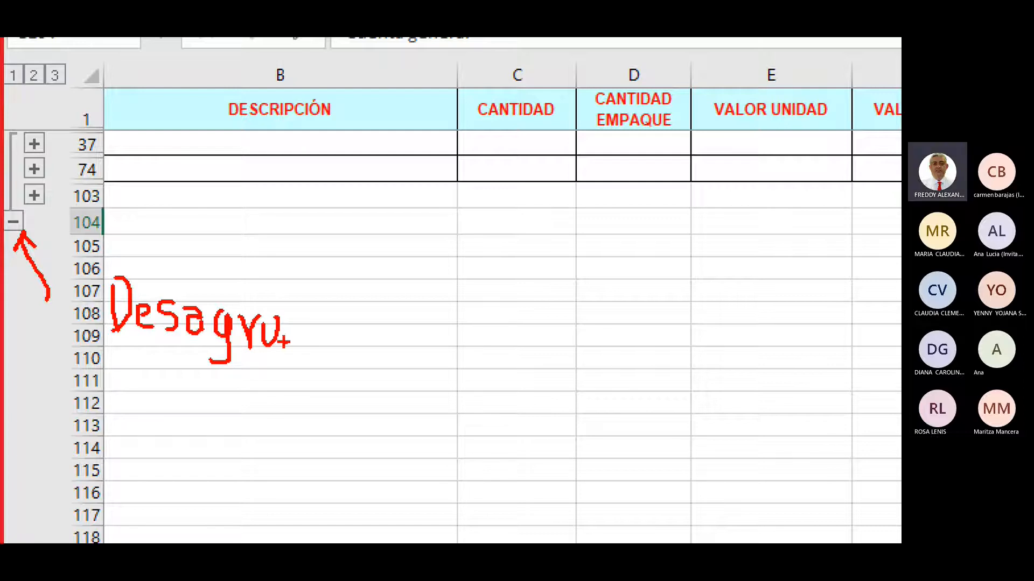
left_click(286, 342)
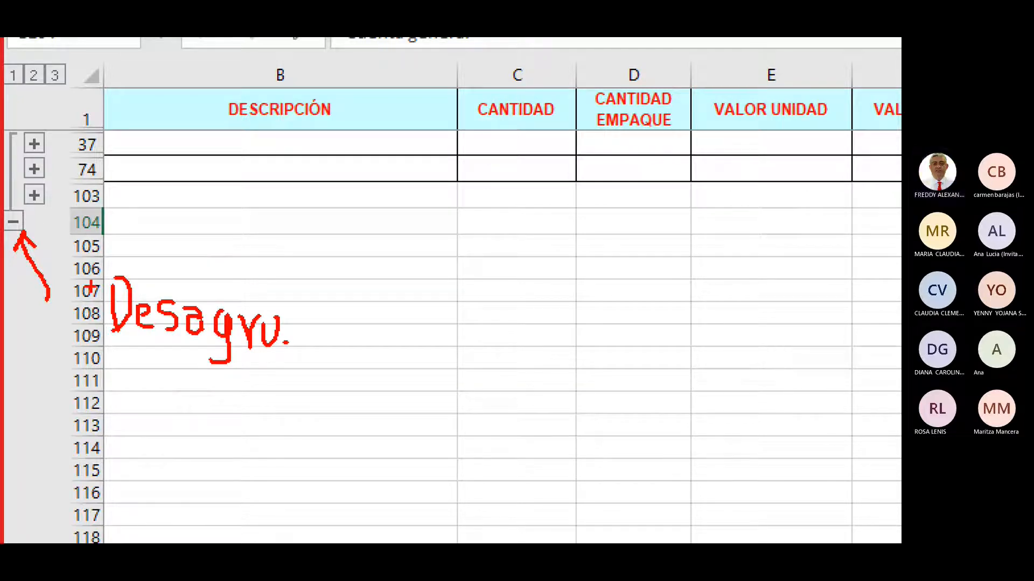
- Circle the three city expand markers in red, connect them to a handwritten "Agru" label, and clear all annotations
mouse_move(51, 165)
left_mouse_down()
mouse_move(59, 127)
mouse_move(10, 137)
mouse_move(10, 204)
mouse_move(48, 210)
mouse_move(59, 155)
mouse_move(95, 132)
left_mouse_up()
mouse_move(224, 141)
left_mouse_down()
mouse_move(216, 173)
mouse_move(253, 149)
mouse_move(243, 196)
left_mouse_up()
left_click(244, 154)
mouse_move(263, 148)
left_mouse_down()
mouse_move(266, 156)
mouse_move(269, 138)
mouse_move(279, 147)
mouse_move(288, 133)
mouse_move(246, 148)
left_mouse_up()
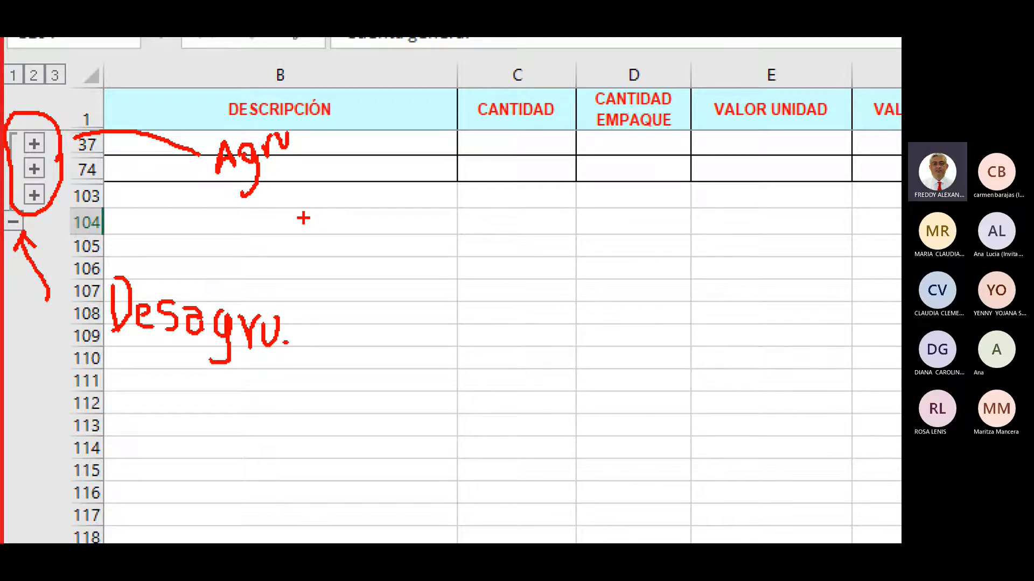
key("Escape")
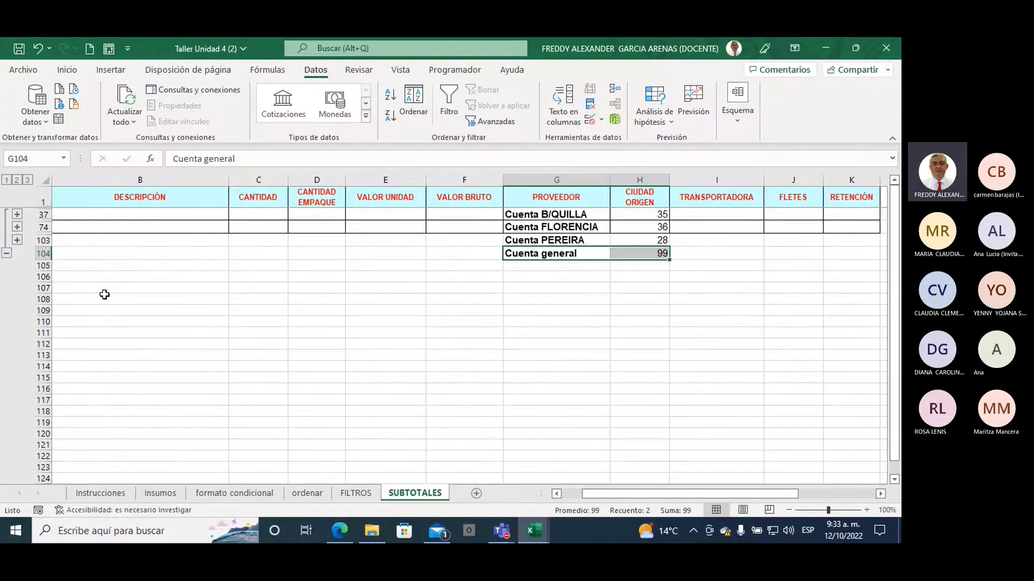
- Expand the PEREIRA group, select its CIUDAD ORIGEN cells from row 75 to row 102, and bring the CÓDIGO column into view
left_click_drag(540, 214, 79, 240)
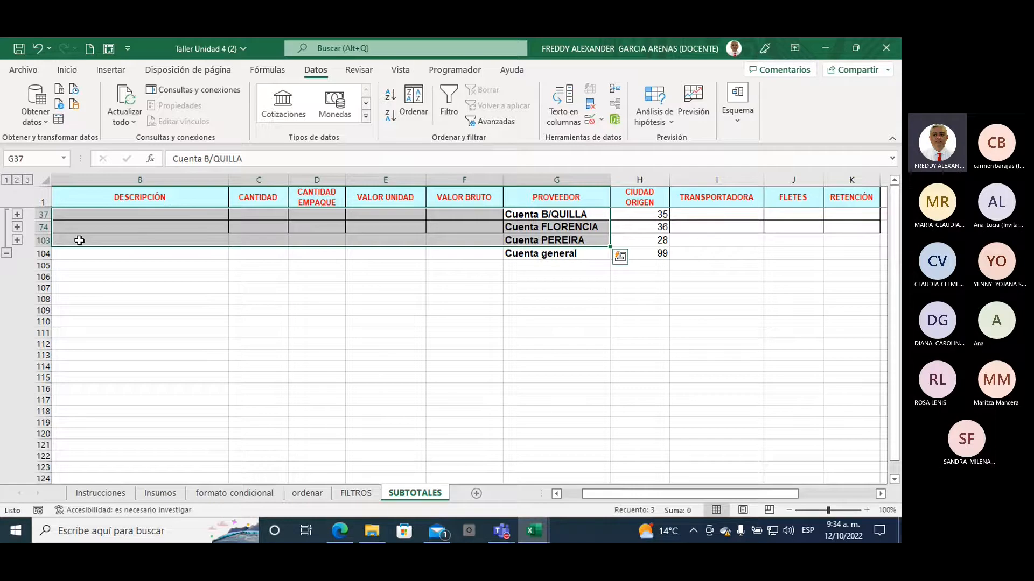
left_click(134, 266)
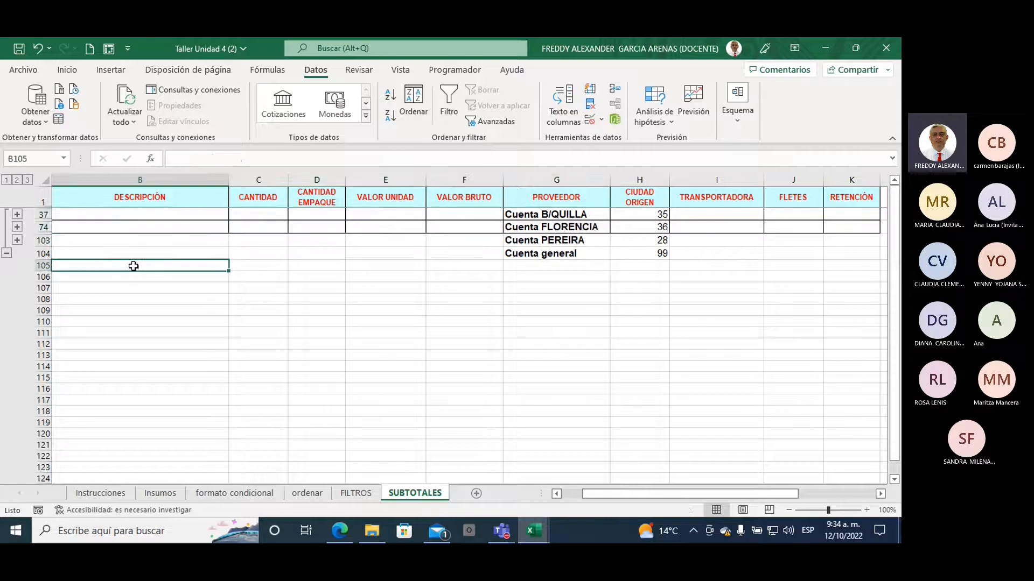
left_click(17, 241)
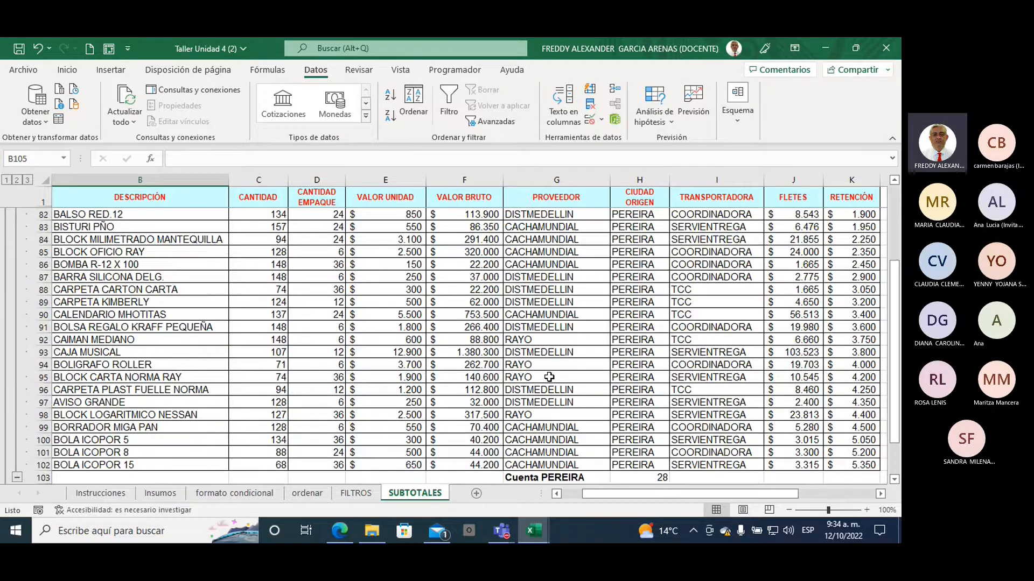
scroll(549, 377, "up", 3)
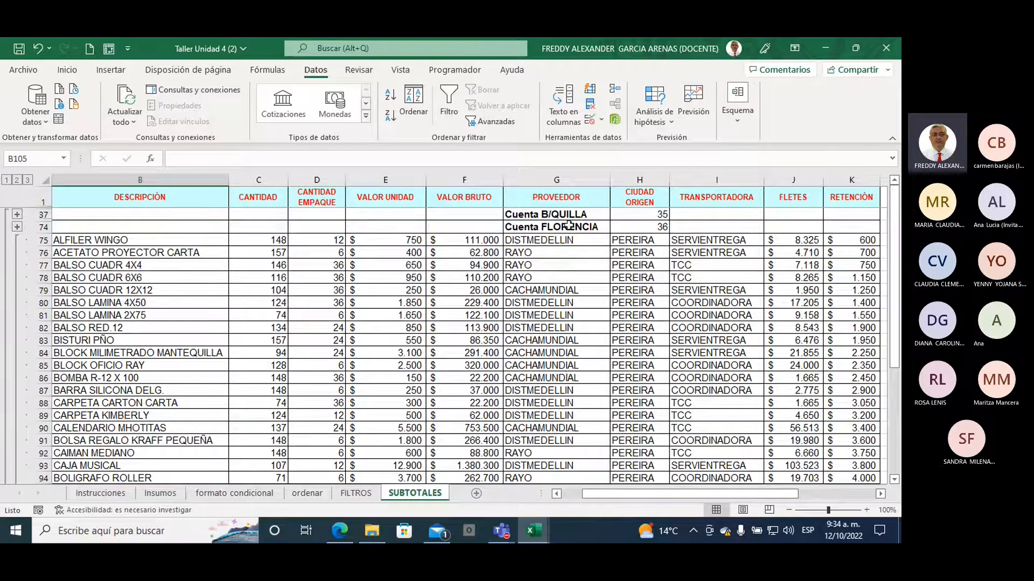
left_click_drag(533, 215, 641, 440)
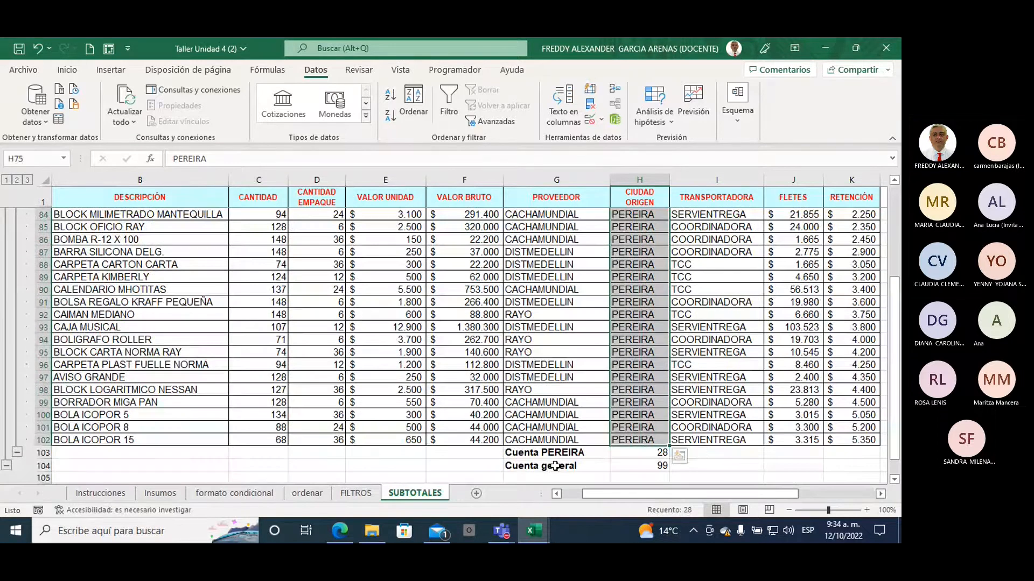
left_click_drag(619, 494, 500, 499)
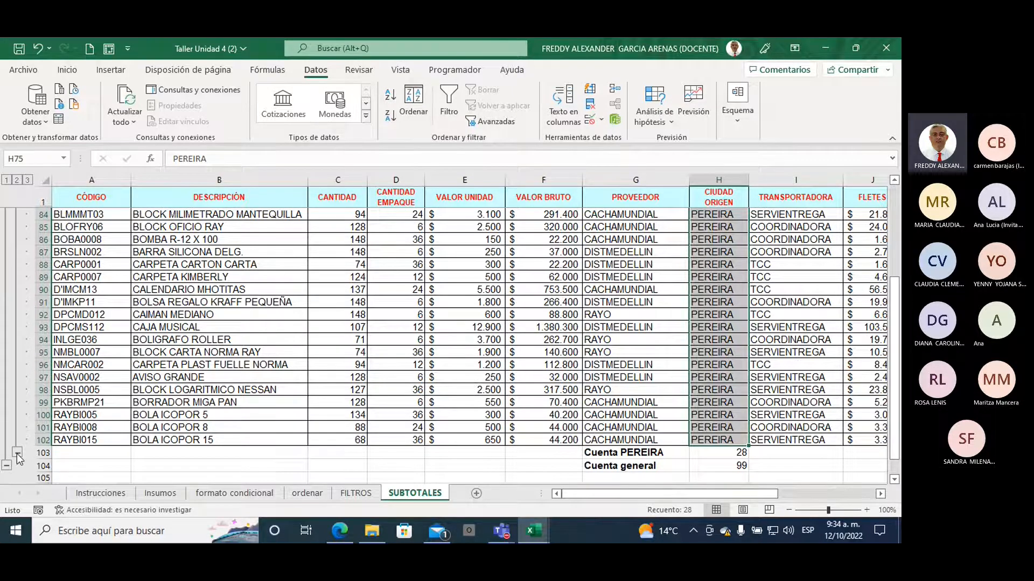
- Collapse the PEREIRA group, select the whole table and remove all of its city-count subtotals
left_click(17, 454)
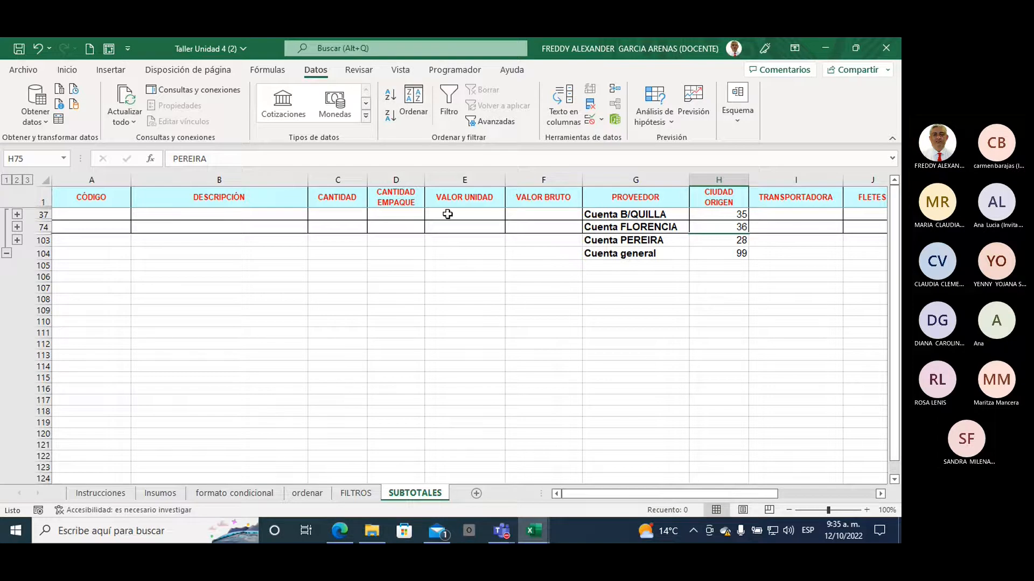
left_click(469, 212)
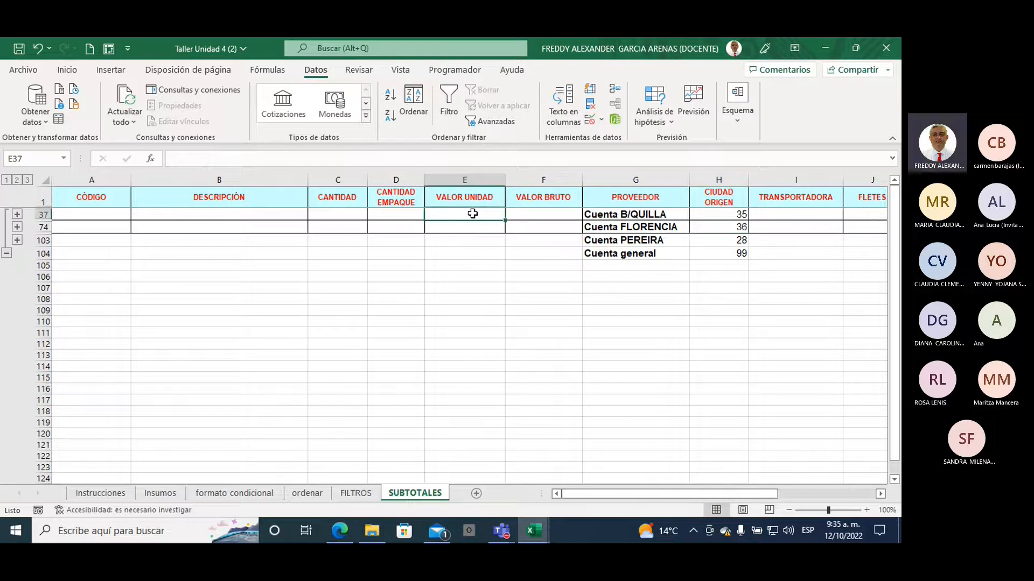
key("ctrl+a")
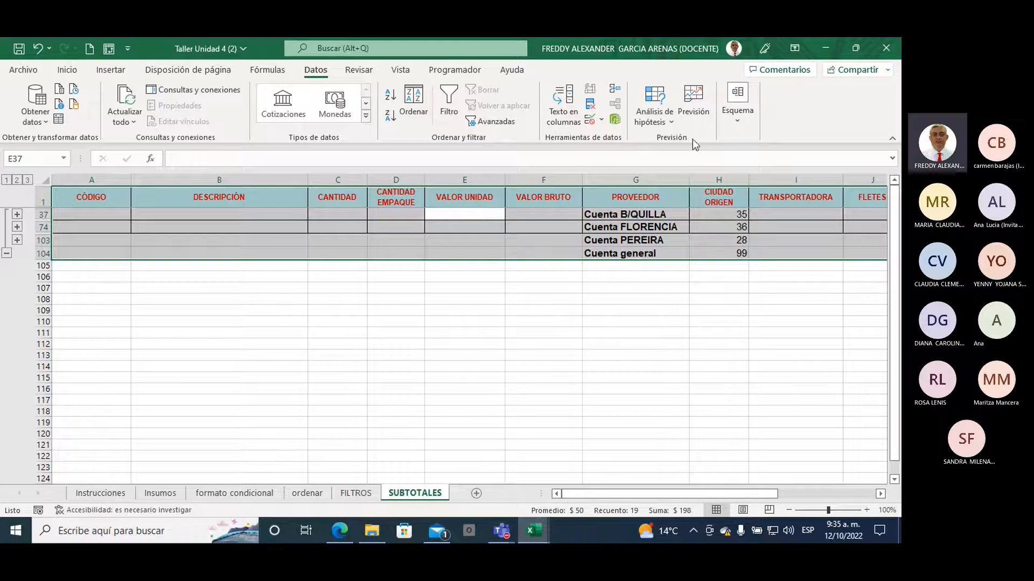
left_click(737, 122)
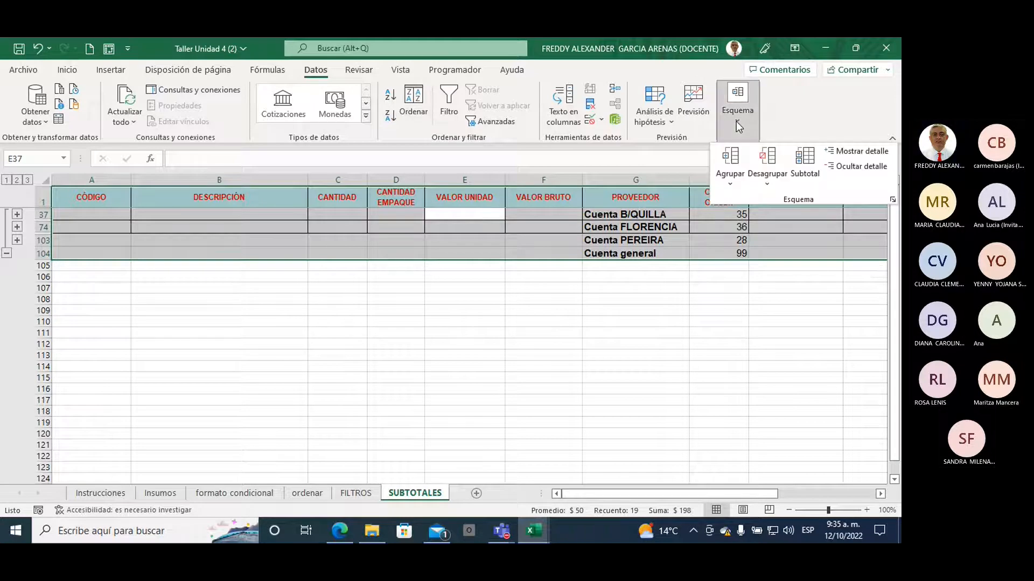
left_click(809, 162)
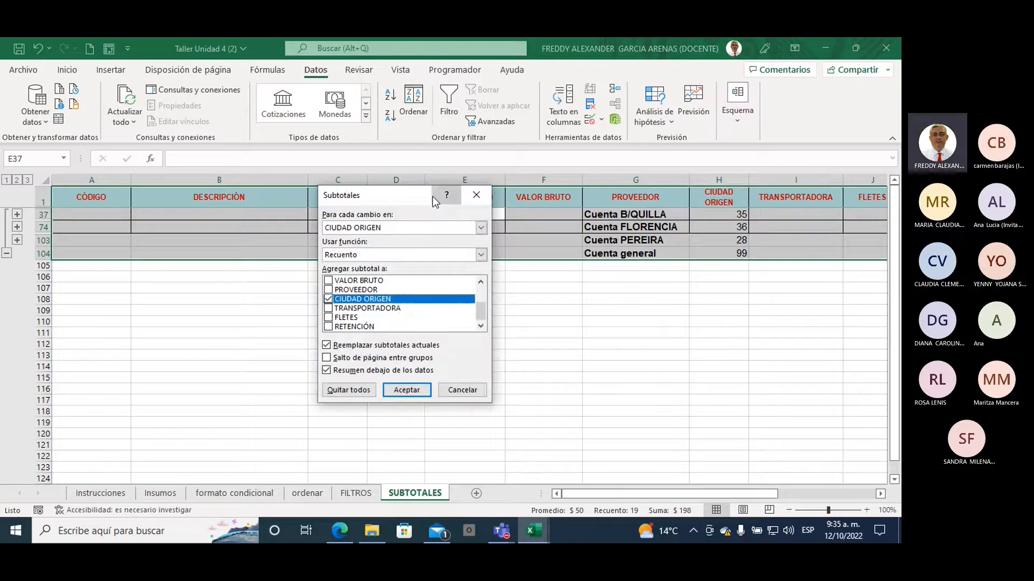
left_click_drag(377, 195, 438, 133)
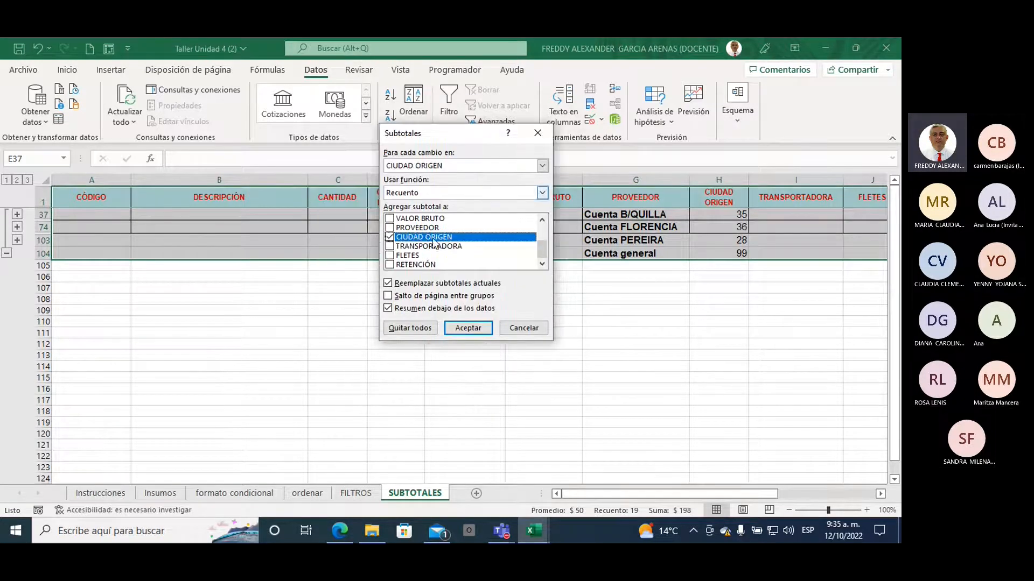
left_click(408, 331)
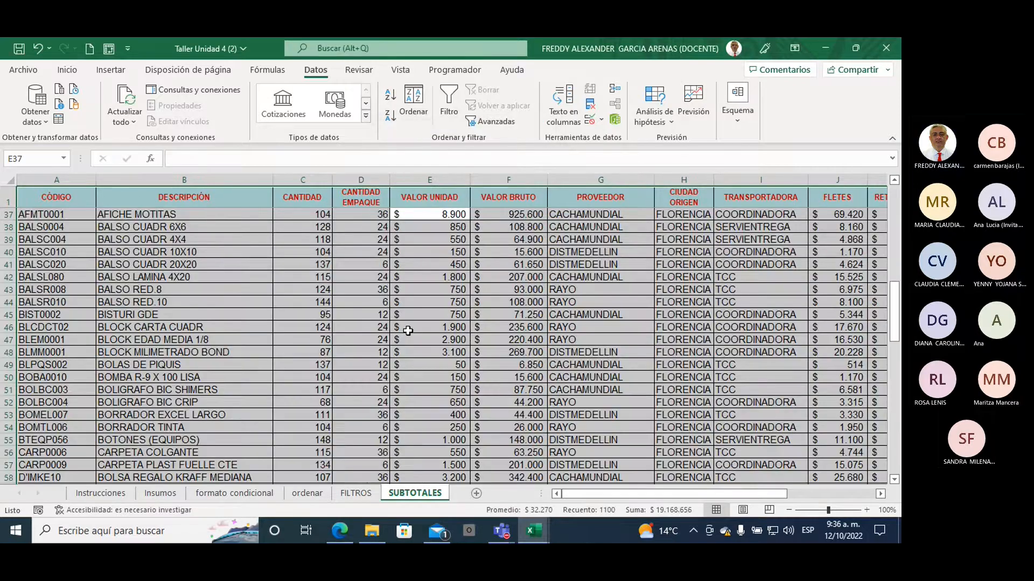
left_click(430, 267)
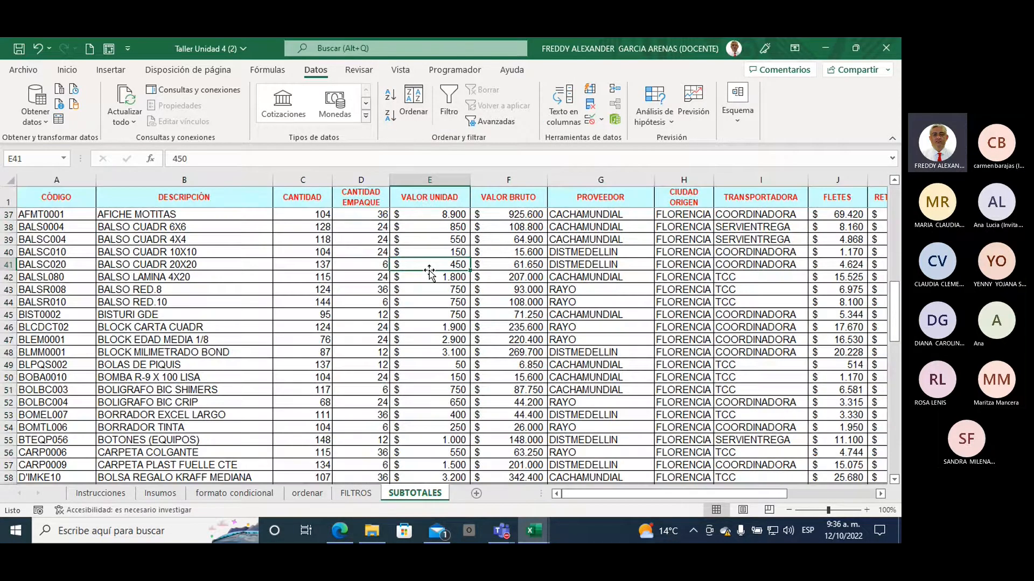
- Return to the first data rows and select the CIUDAD ORIGEN column to check its city grouping
scroll(429, 271, "up", 12)
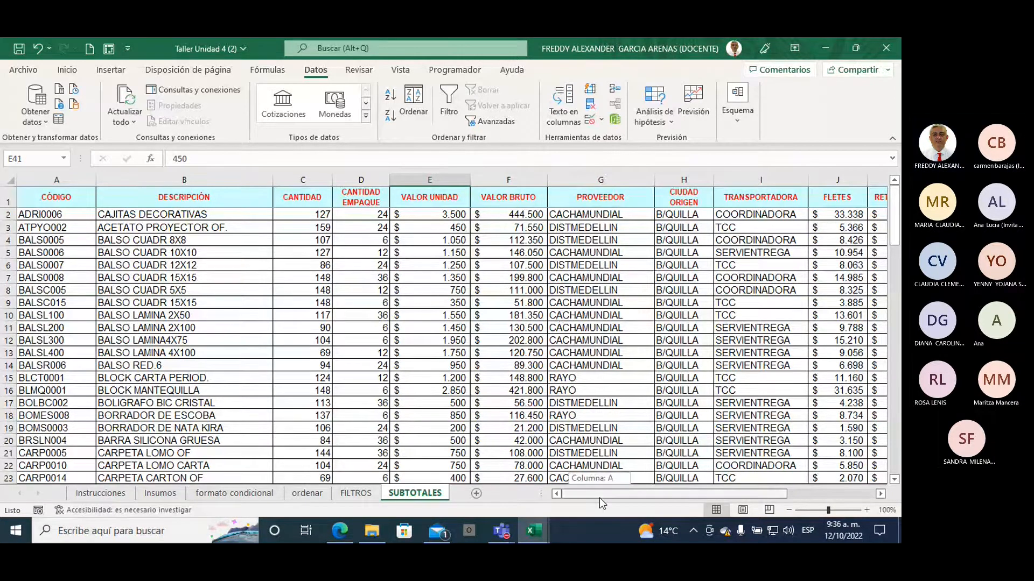
left_click_drag(599, 499, 659, 499)
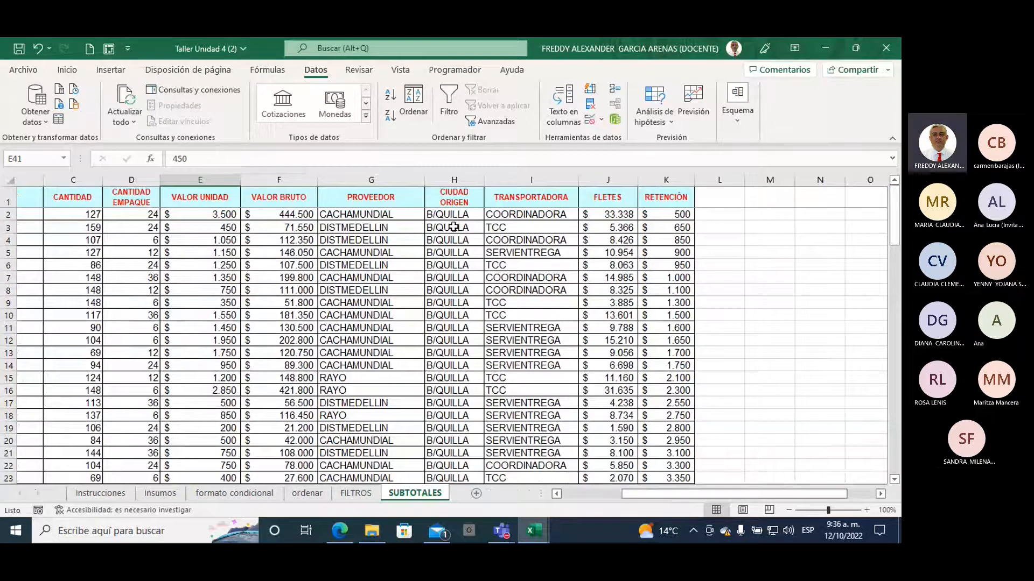
left_click(452, 182)
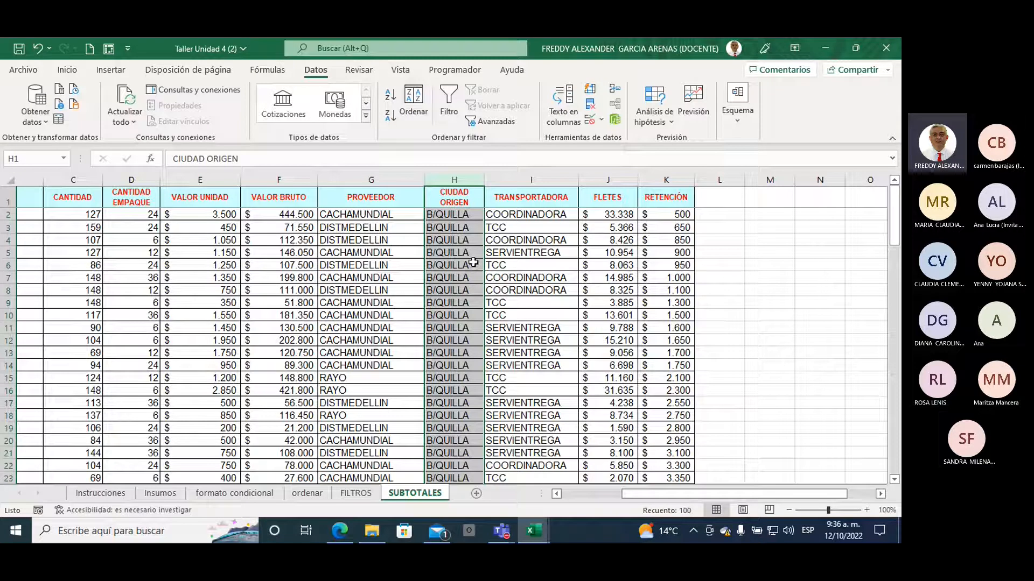
- Start a Subtotal on the whole table for each change in CIUDAD ORIGEN and set its function to Suma
left_click(408, 266)
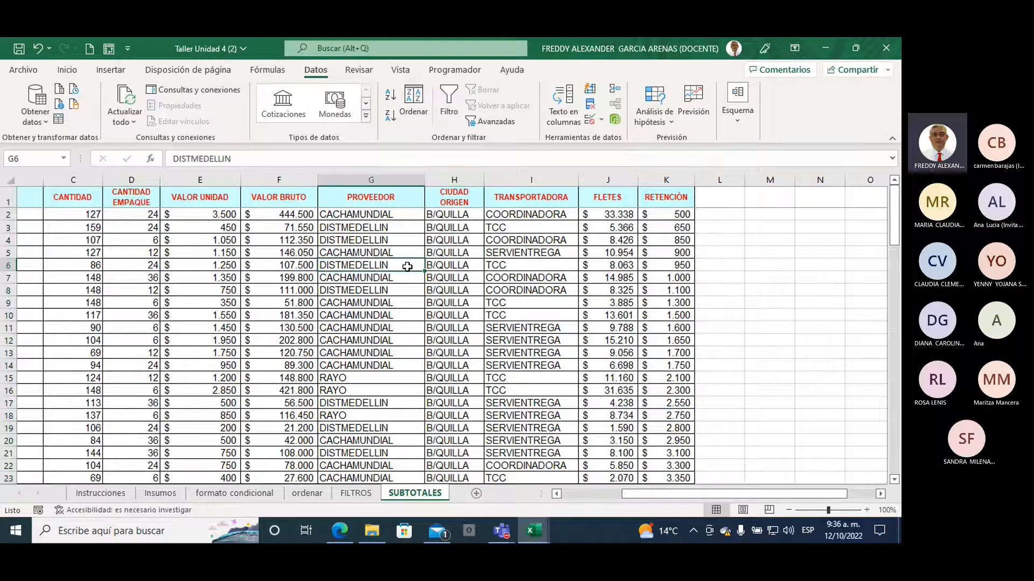
key("ctrl+a")
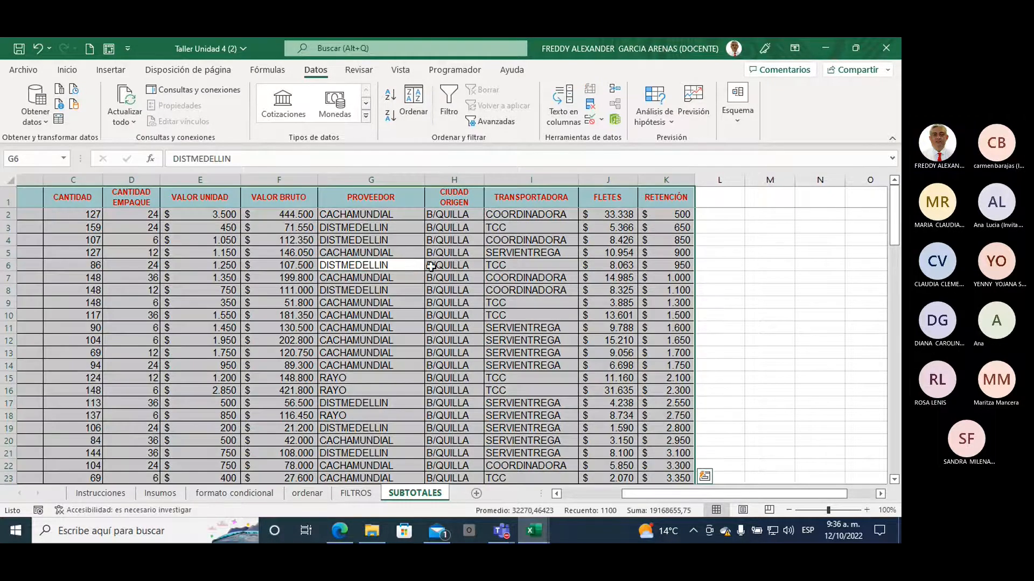
left_click(735, 121)
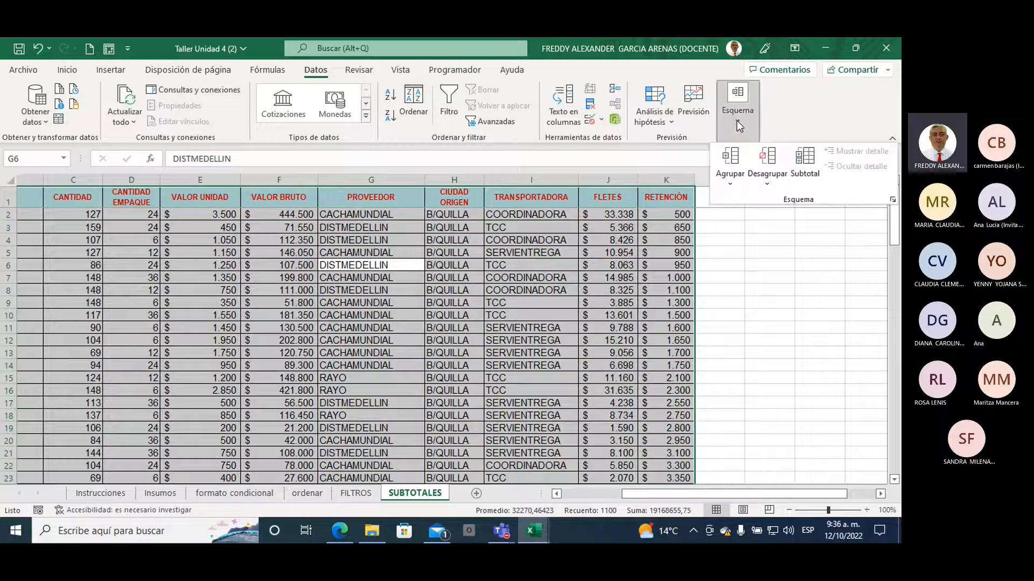
left_click(803, 164)
left_click_drag(470, 135, 601, 161)
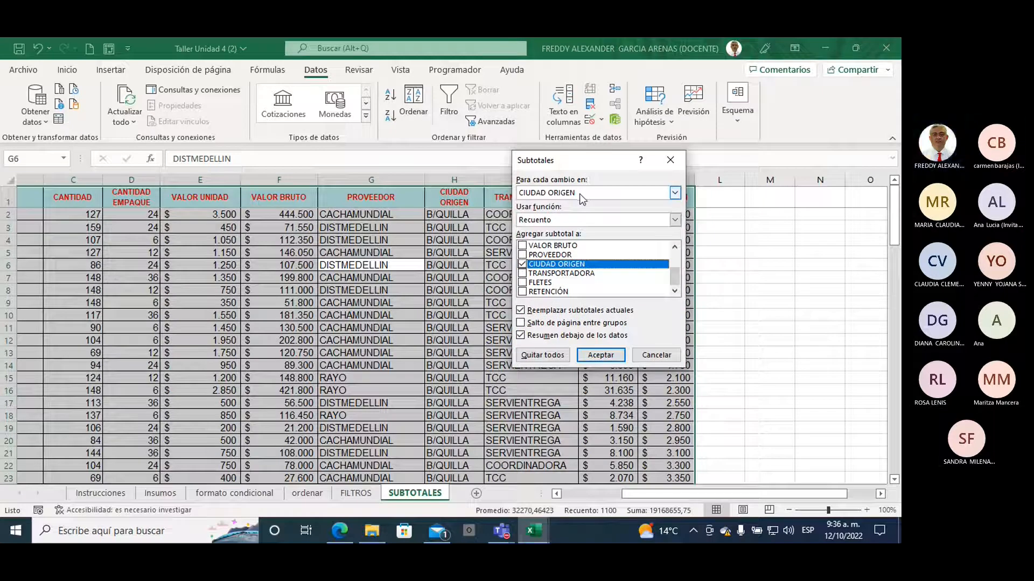
left_click(560, 224)
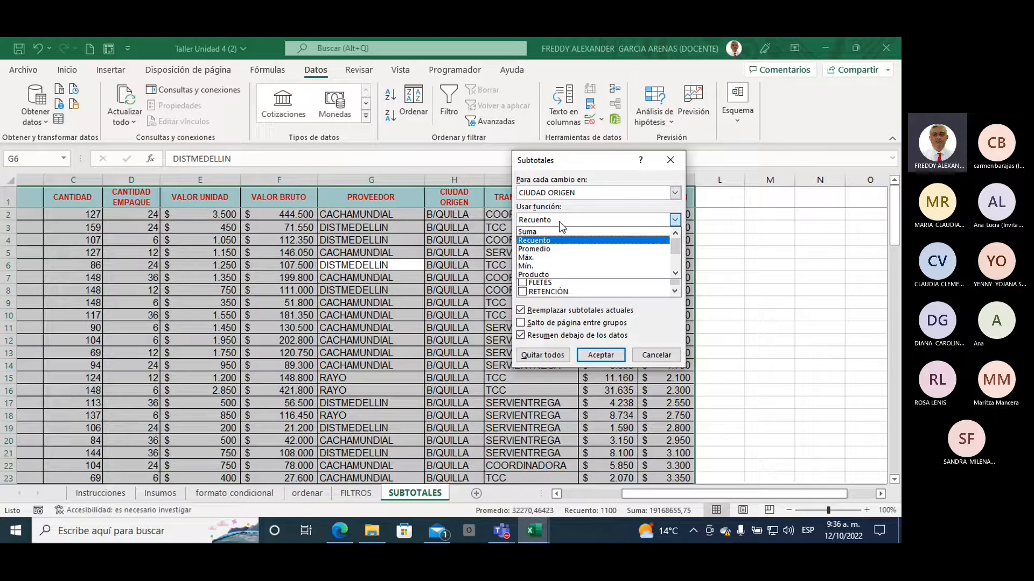
left_click(551, 233)
left_click_drag(590, 159, 460, 140)
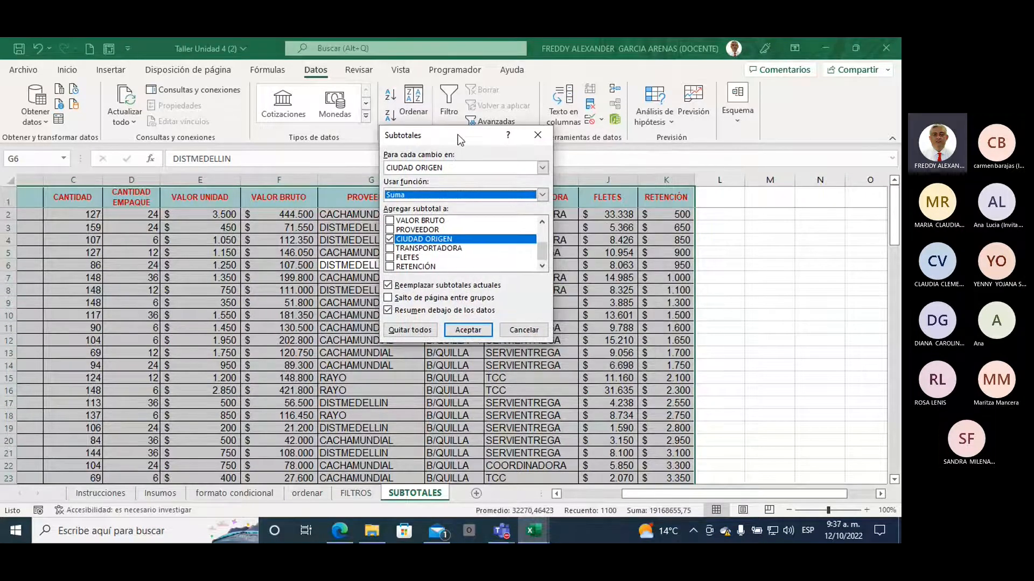
- Deselect CIUDAD ORIGEN as a subtotalled column, choose RETENCIÓN and FLETES instead, and apply the subtotals
left_click(389, 240)
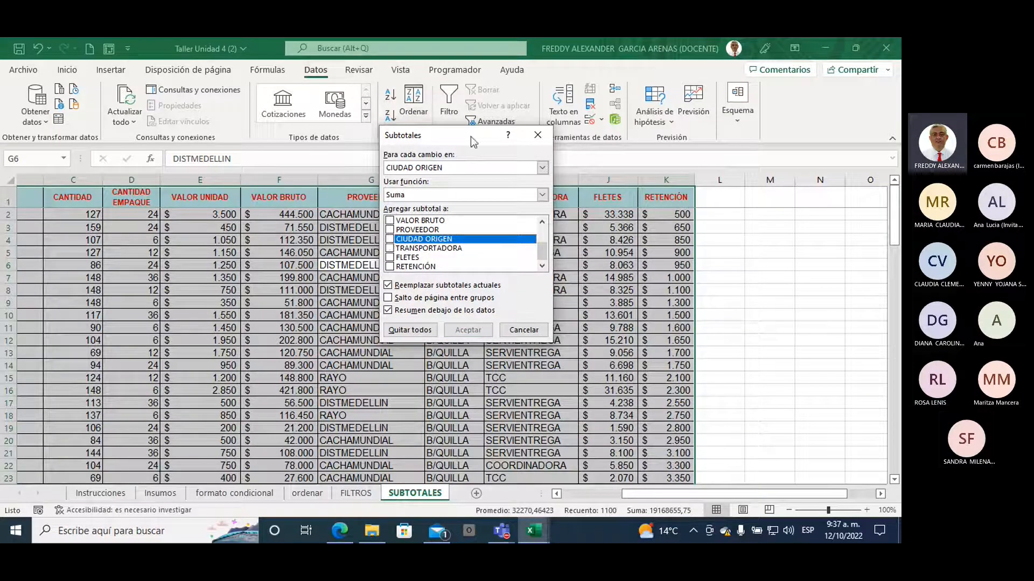
left_click_drag(472, 135, 391, 118)
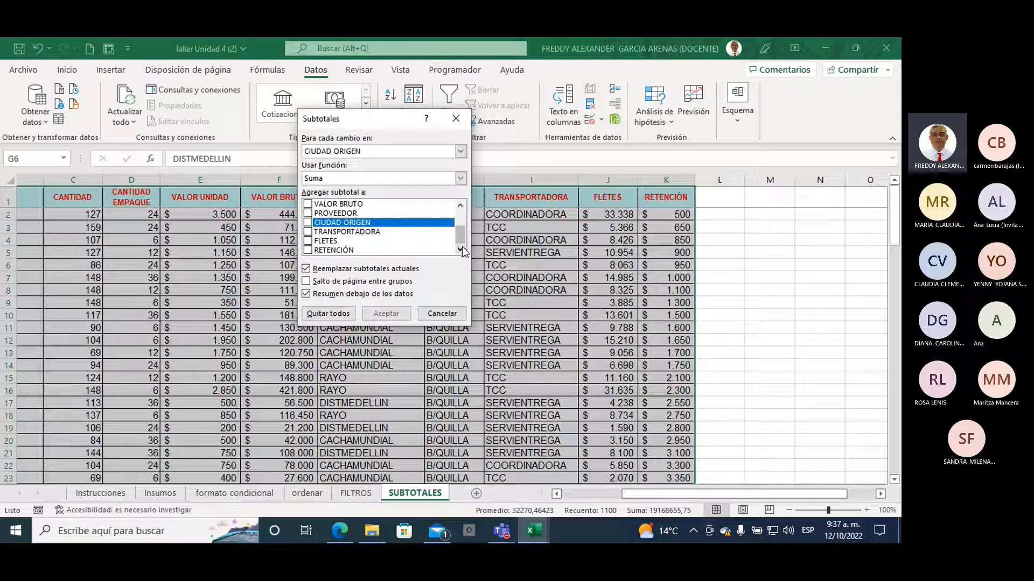
left_click(308, 251)
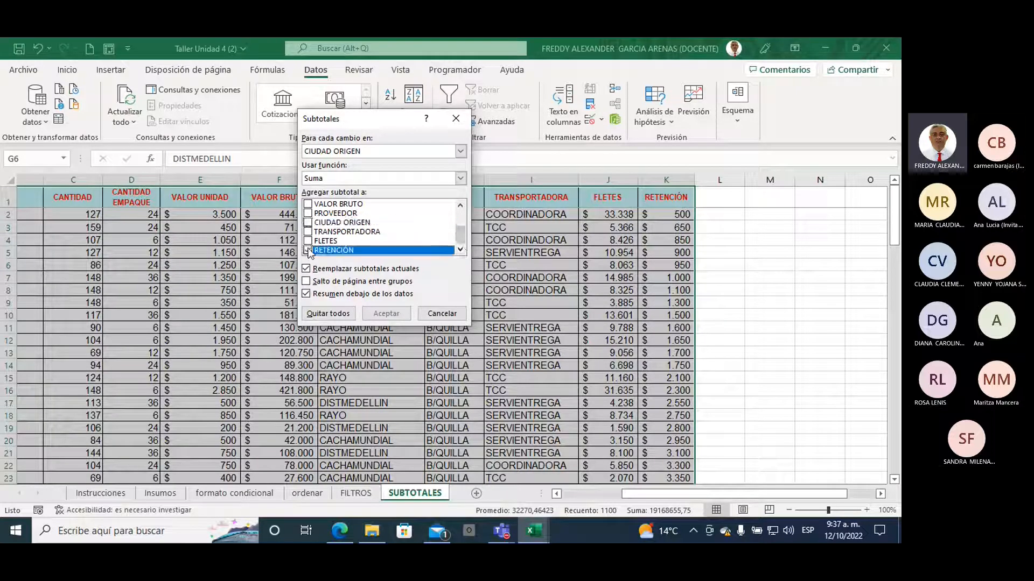
left_click(308, 251)
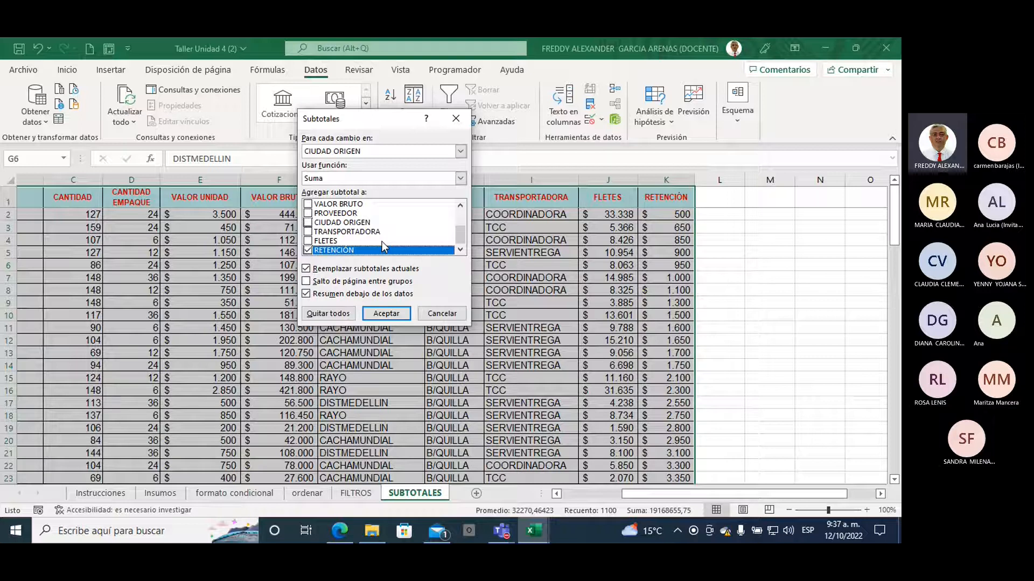
left_click(382, 241)
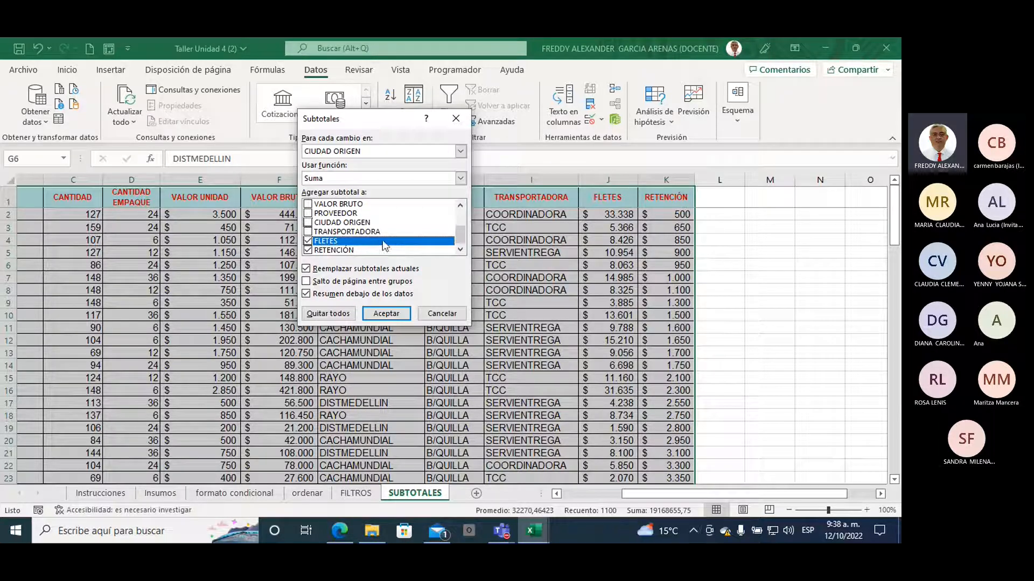
left_click(381, 317)
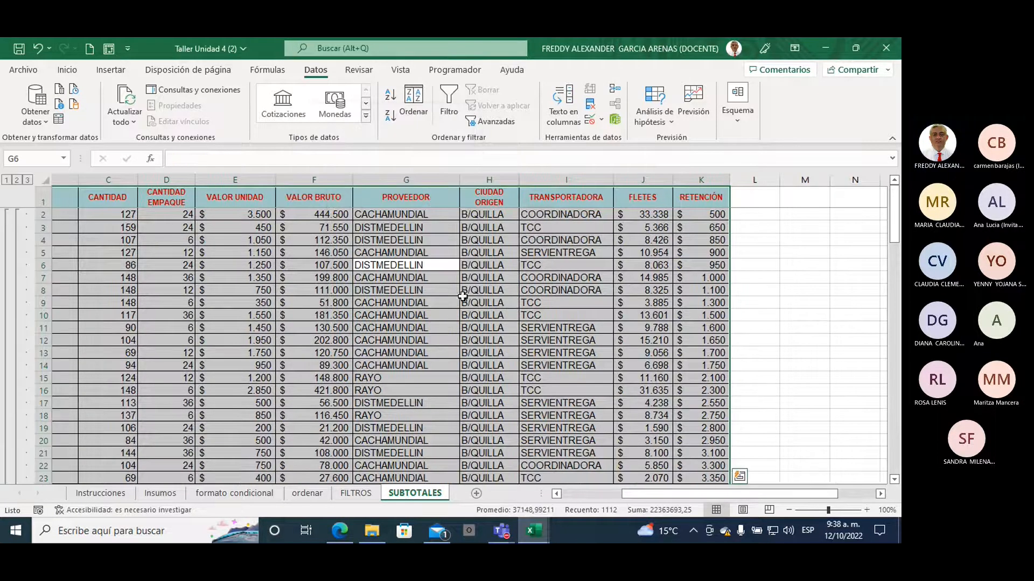
- Review the B/QUILLA subtotal by selecting its city cells in rows 2 to 36, its total label, and the FLETES and RETENCIÓN totals and columns
left_click_drag(533, 302, 526, 291)
left_click_drag(497, 214, 483, 421)
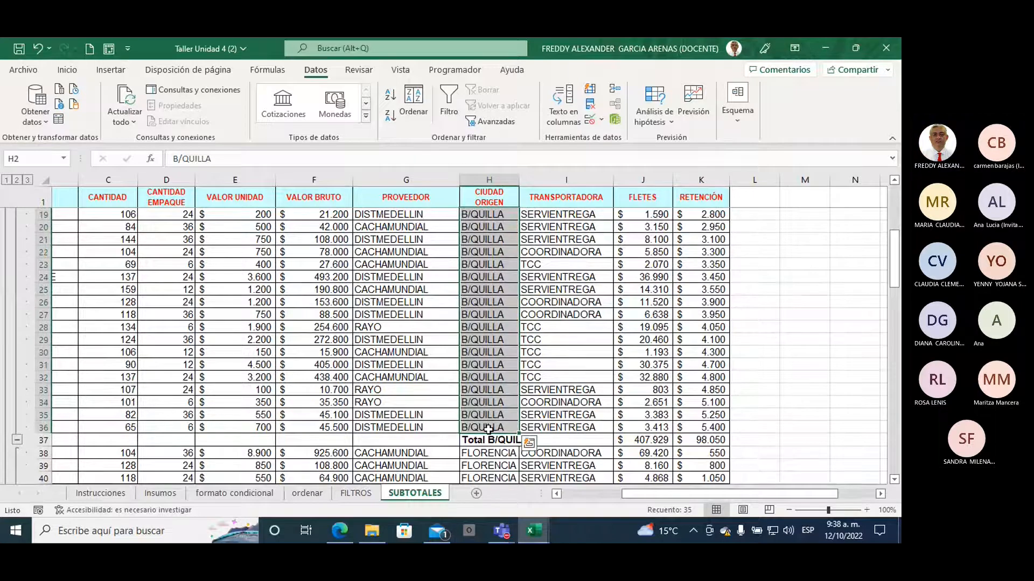
left_click(472, 439)
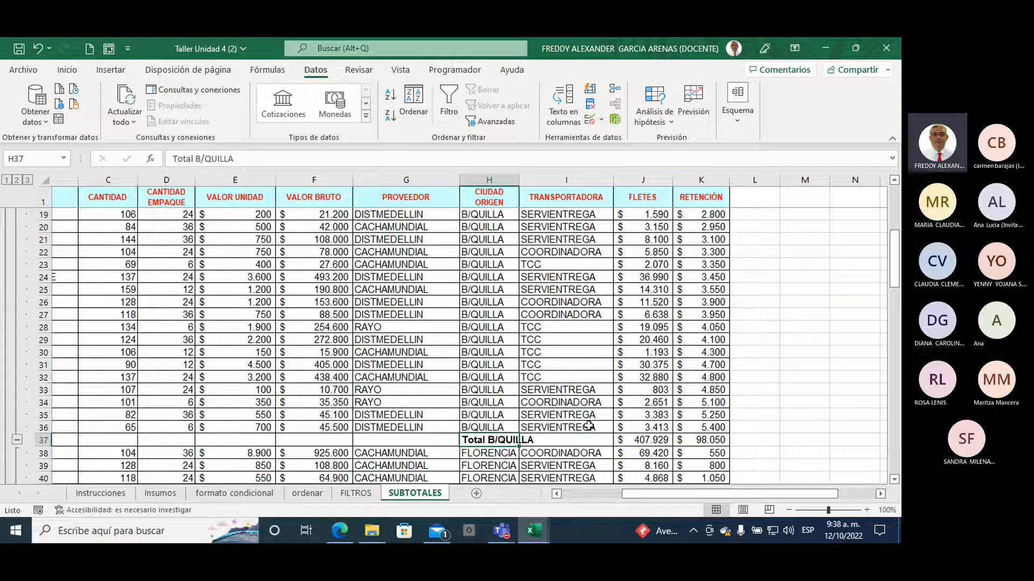
left_click(641, 180)
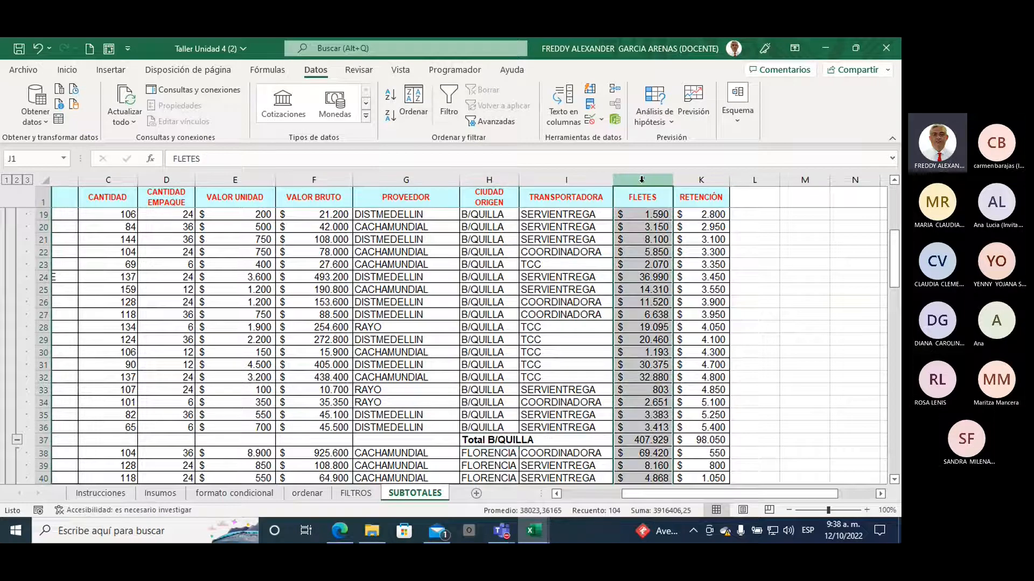
left_click(643, 440)
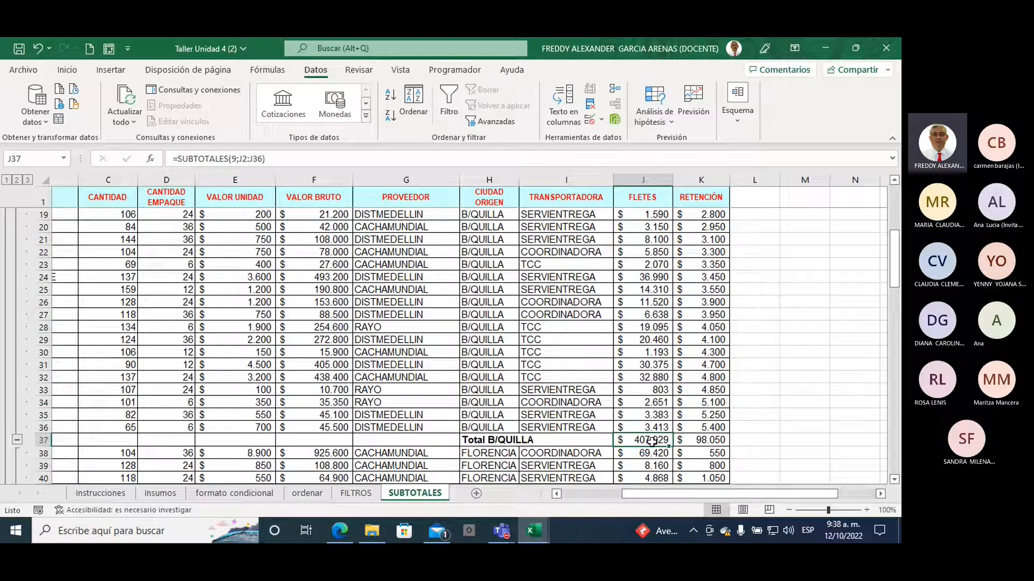
left_click(710, 442)
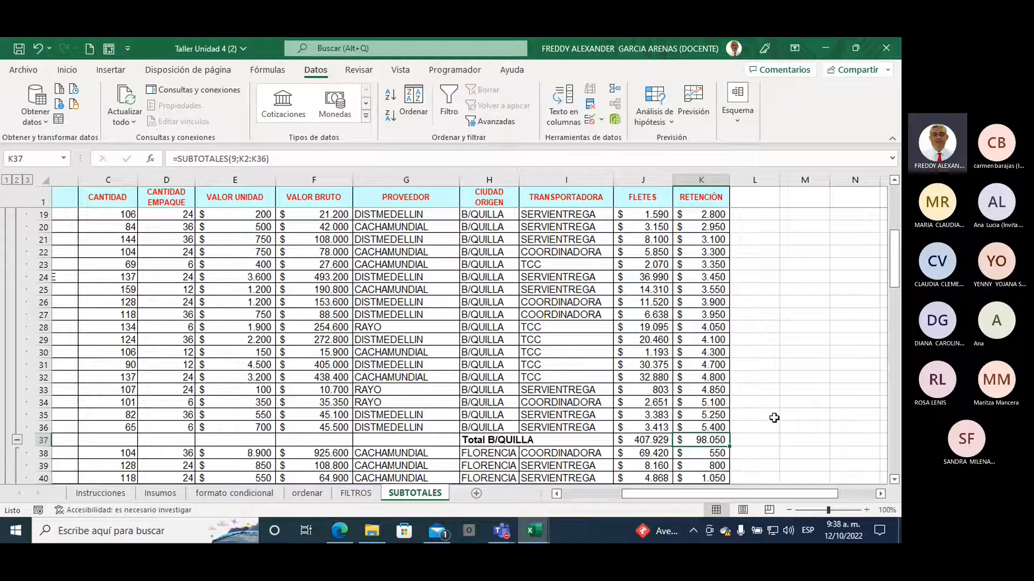
left_click_drag(640, 440, 692, 442)
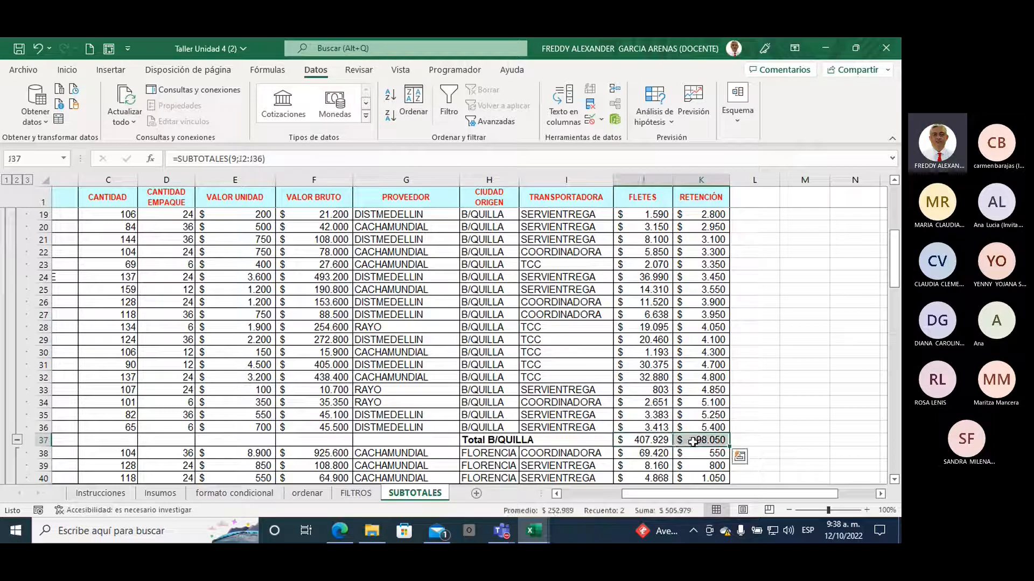
left_click(653, 181)
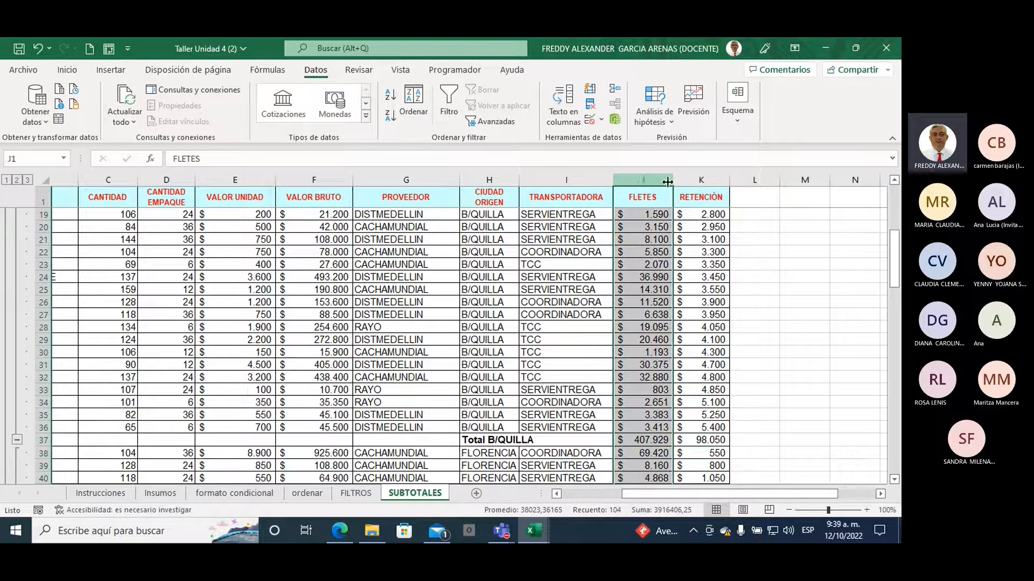
left_click(681, 181)
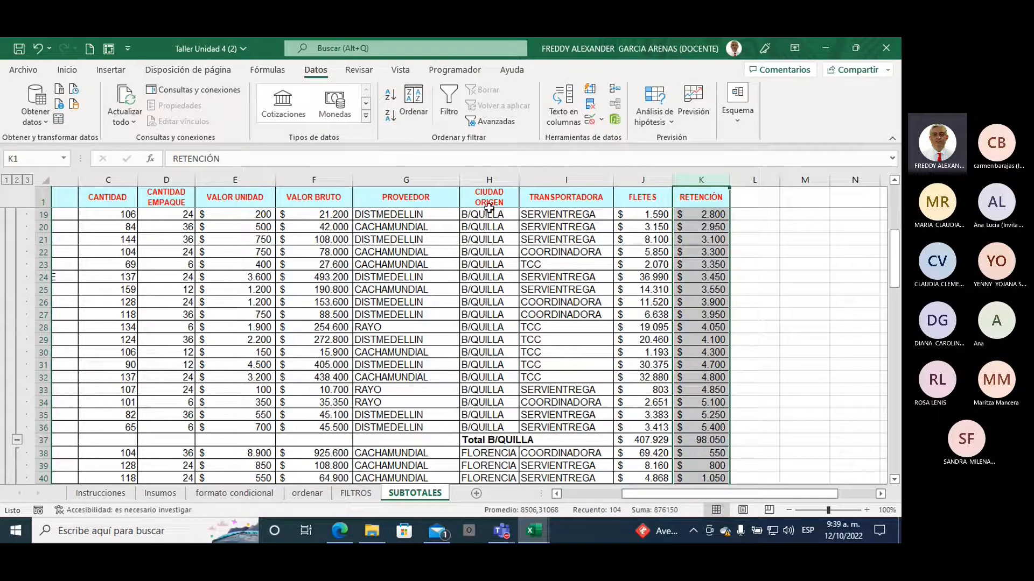
- Examine B/QUILLA rows 19 to 36 by selecting the CIUDAD ORIGEN, FLETES and RETENCIÓN cells and the CANTIDAD to VALOR BRUTO block
left_click_drag(487, 212, 487, 428)
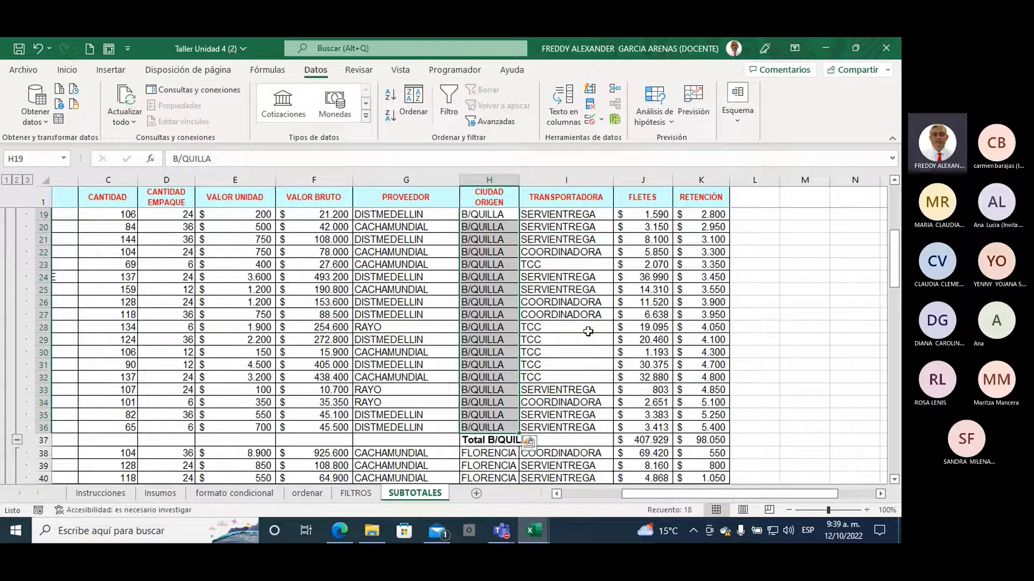
left_click(641, 216)
left_click_drag(641, 216, 642, 427)
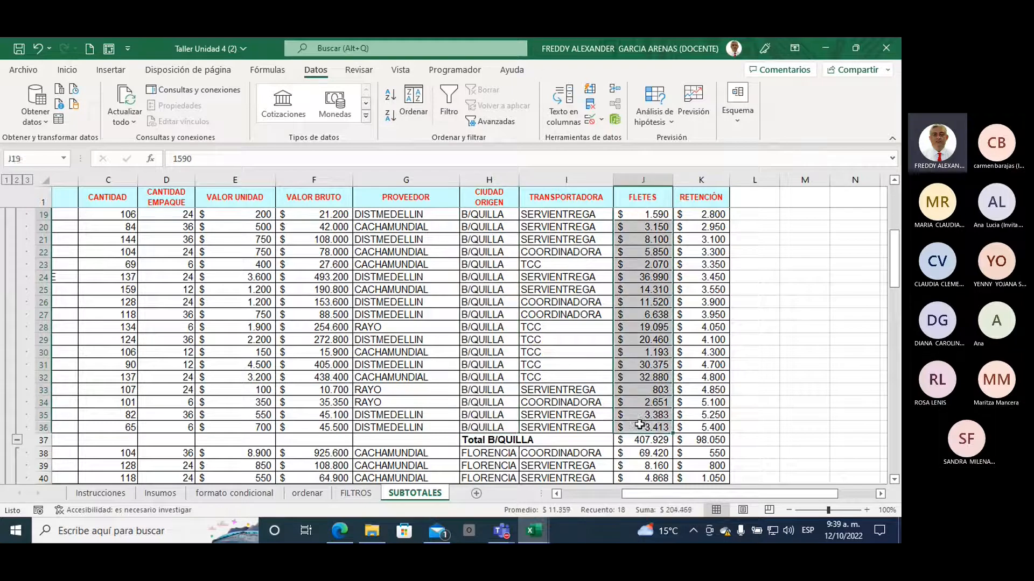
left_click_drag(707, 214, 711, 426)
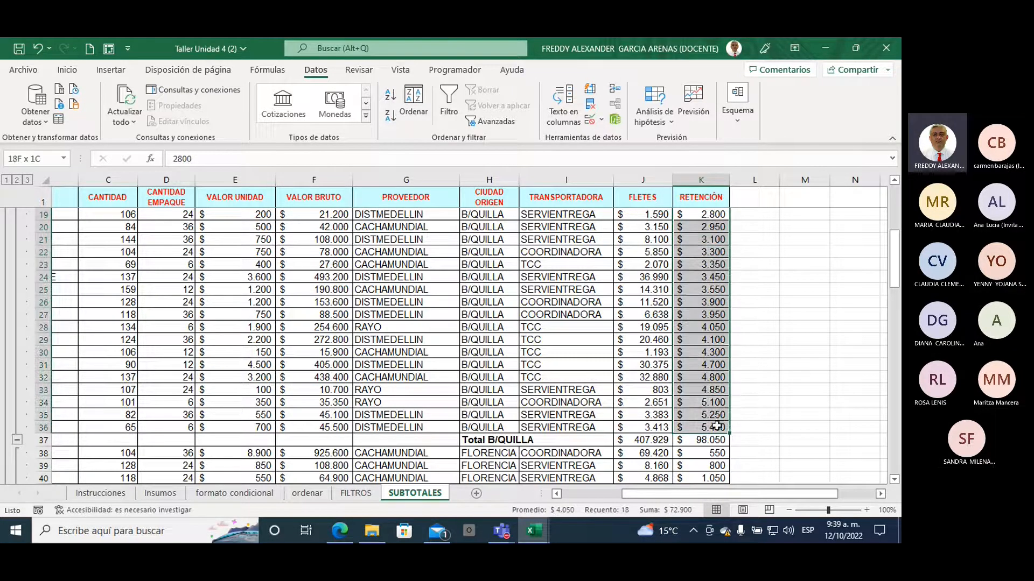
left_click_drag(121, 214, 316, 429)
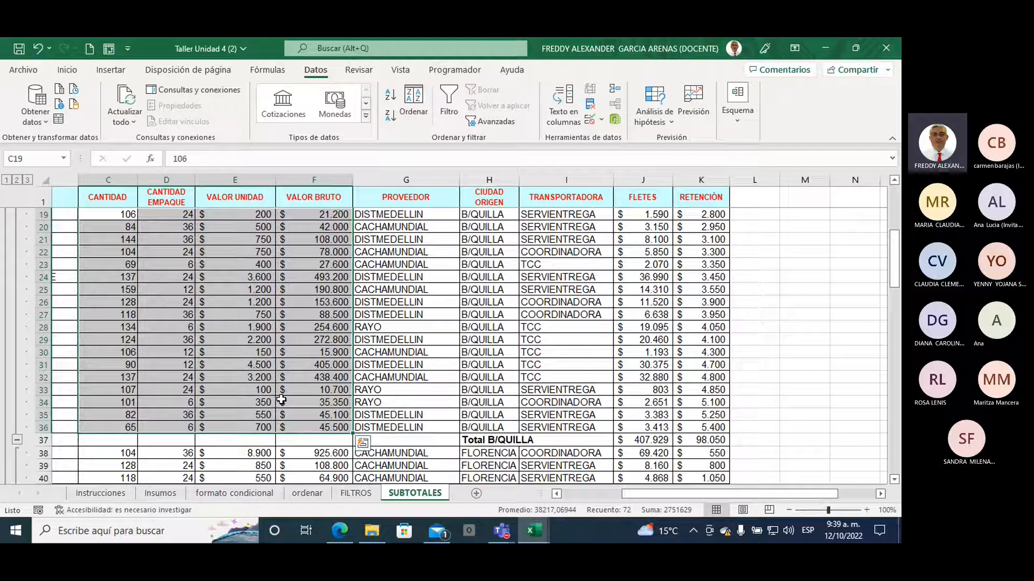
- Review the B/QUILLA group by selecting a TRANSPORTADORA cell, a PROVEEDOR cell, and the FLETES and RETENCIÓN totals in row 37
left_click(524, 376)
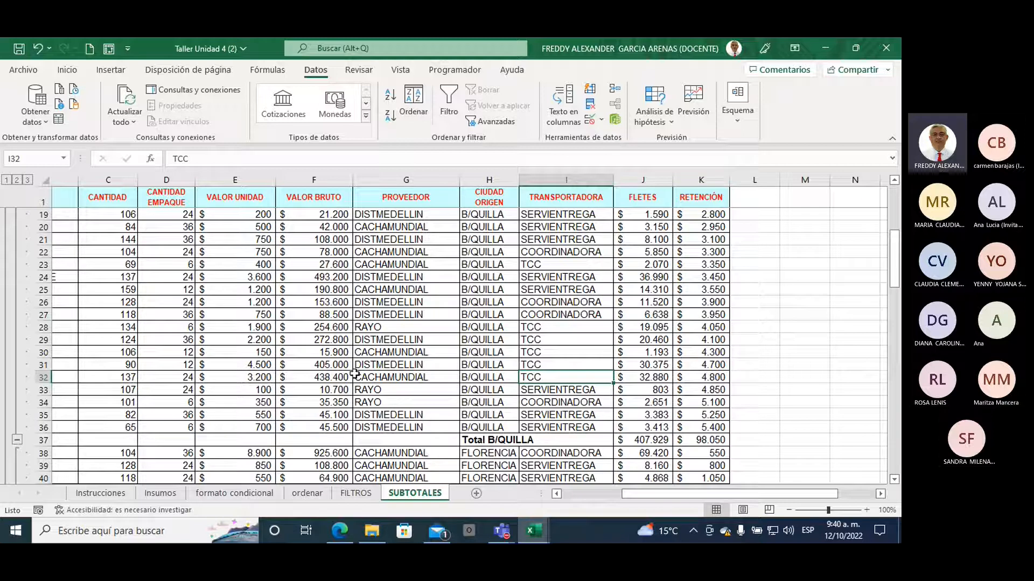
left_click(439, 329)
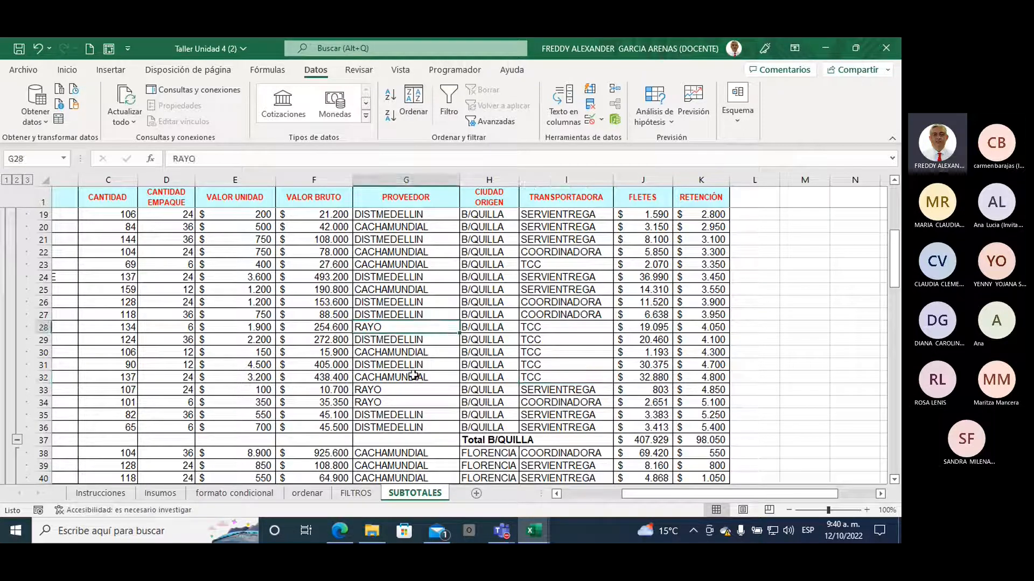
left_click_drag(695, 442, 694, 441)
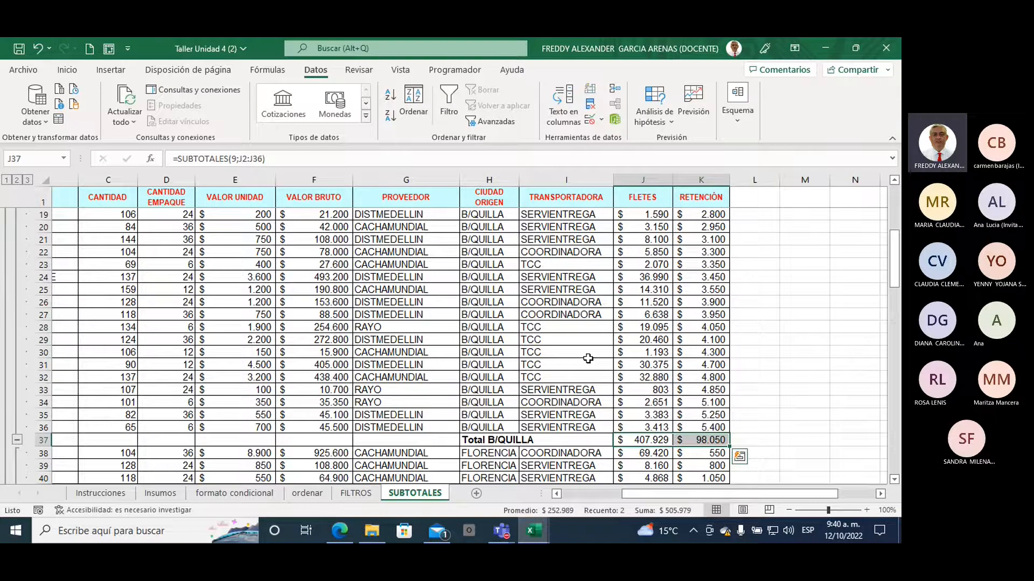
scroll(590, 358, "down", 3)
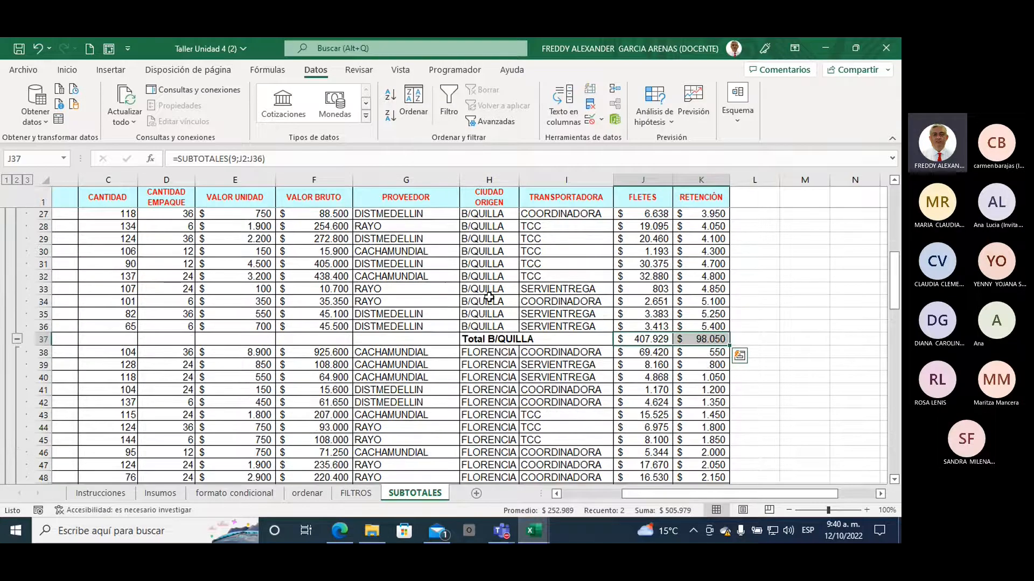
- Collapse the outline to level 2 and select the B/QUILLA, FLORENCIA and PEREIRA totals with their FLETES and RETENCIÓN sums
left_click(17, 180)
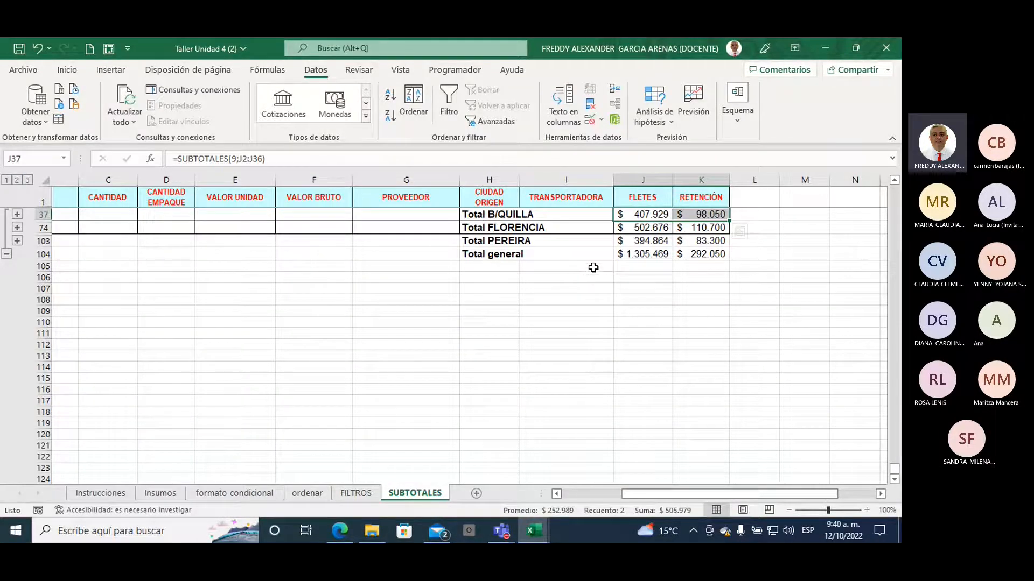
left_click_drag(519, 213, 695, 240)
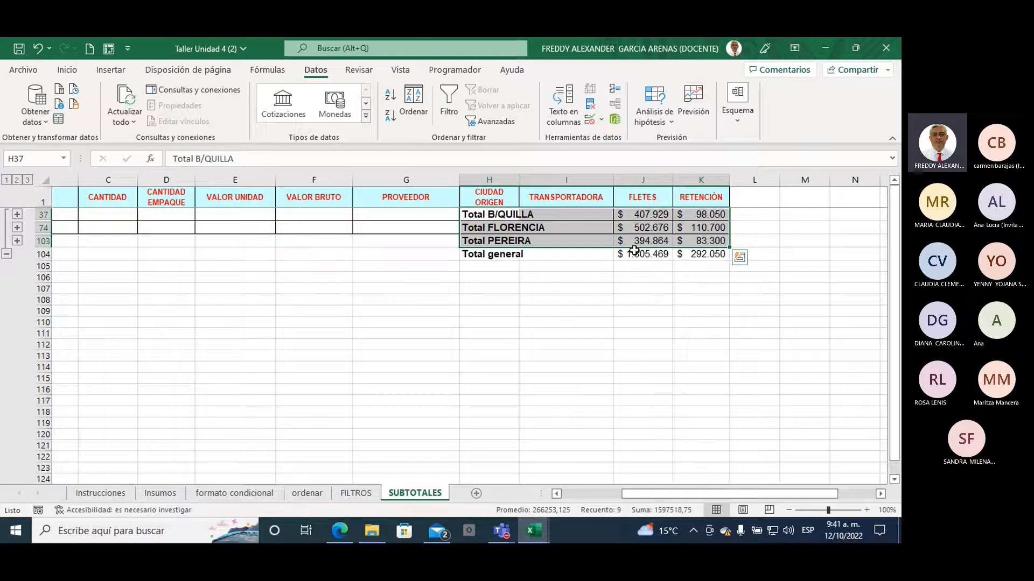
left_click(499, 312)
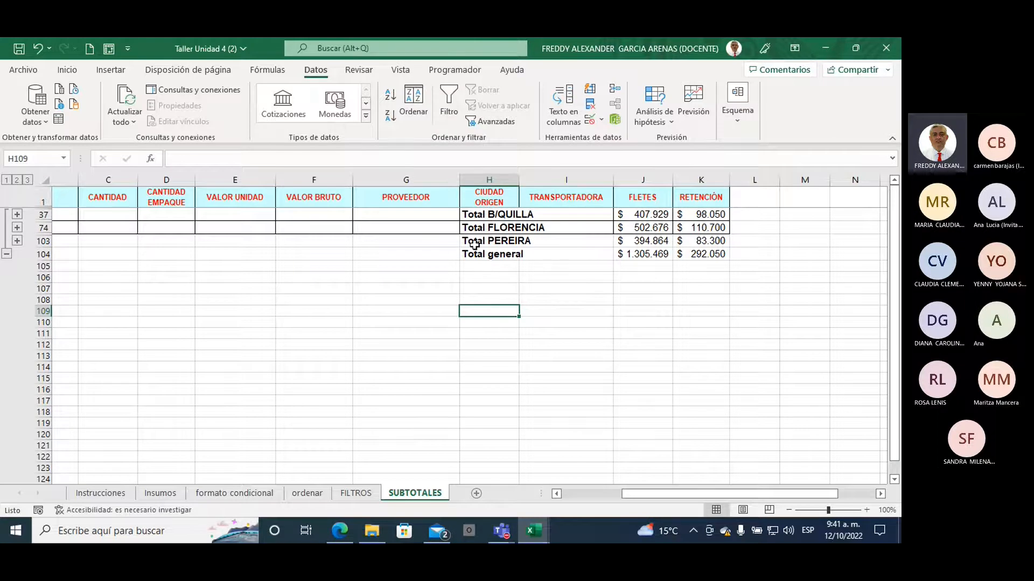
- Review the Esquema commands, the Quitar duplicados description and the Ordenar y filtrar options without applying any of them
left_click(739, 123)
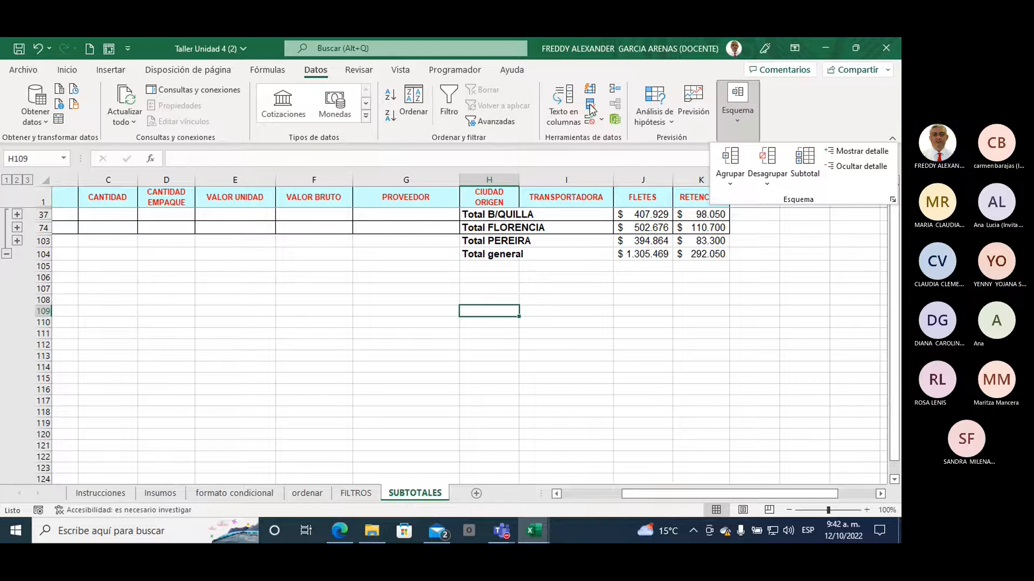
left_click(587, 263)
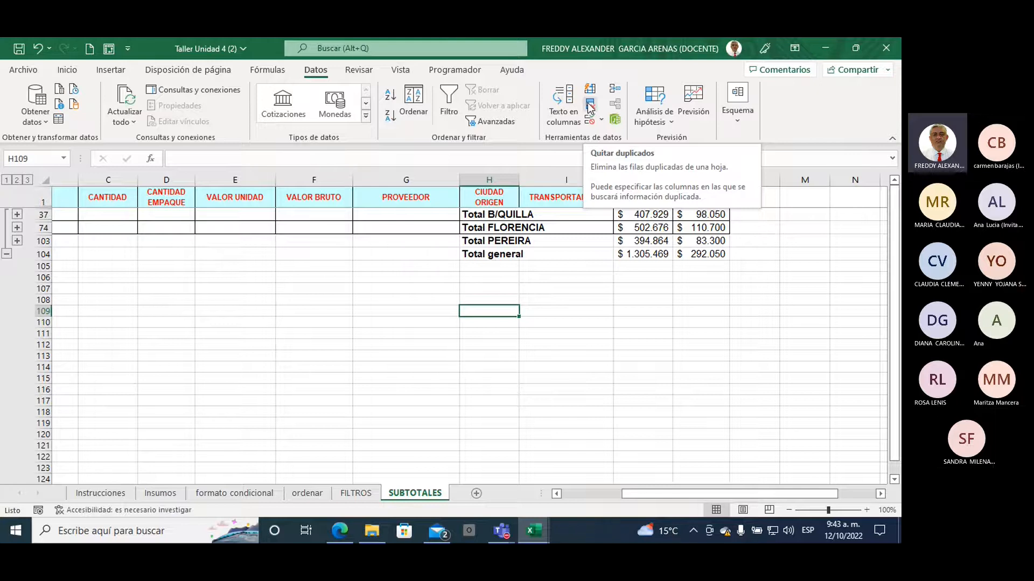
left_click(422, 287)
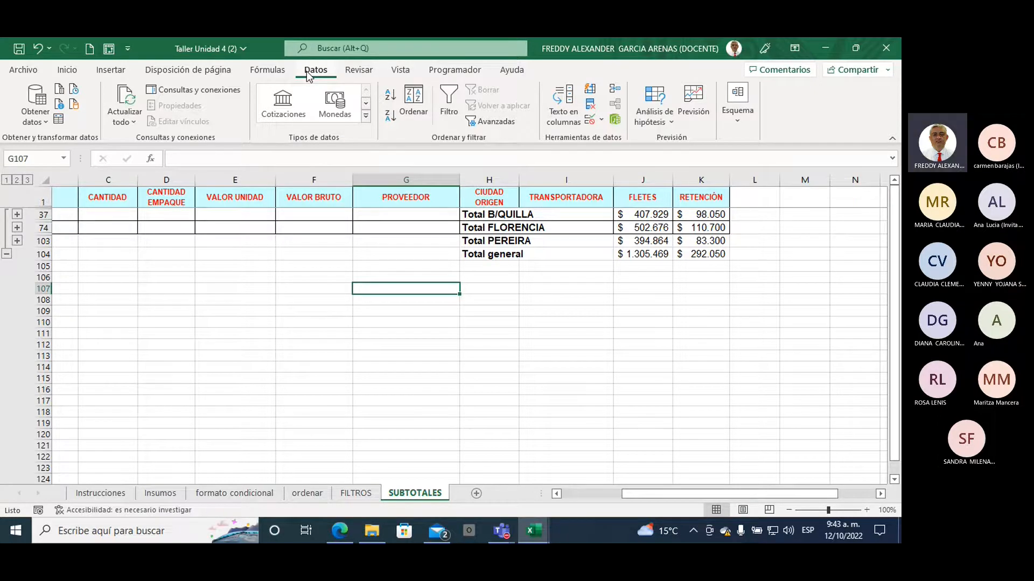
left_click(68, 71)
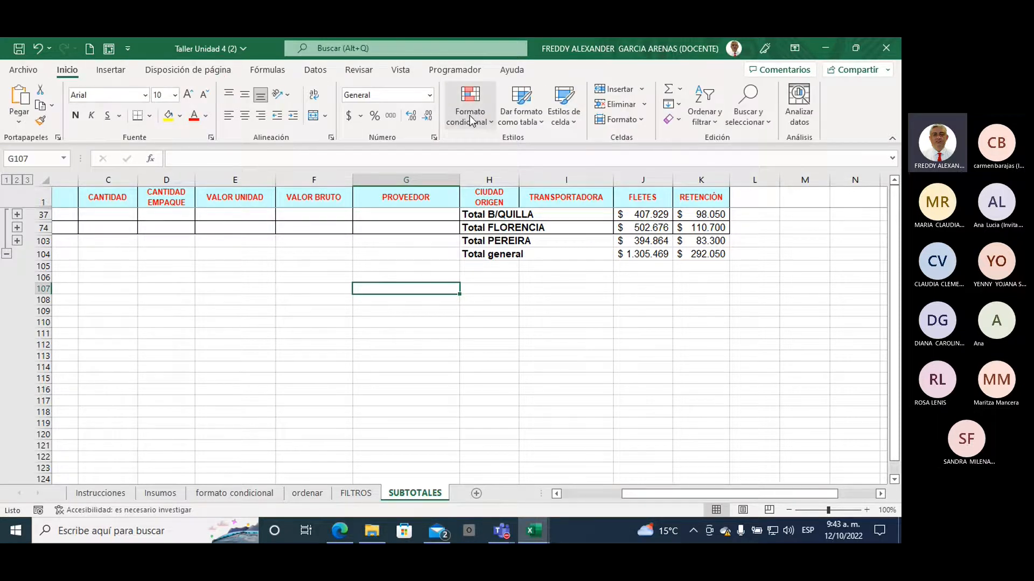
left_click(713, 124)
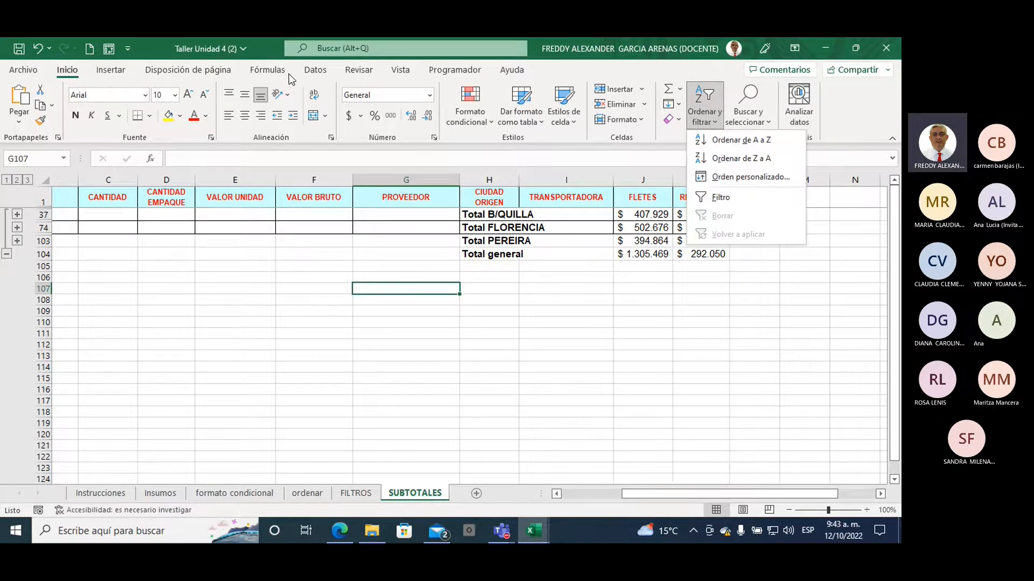
left_click(312, 71)
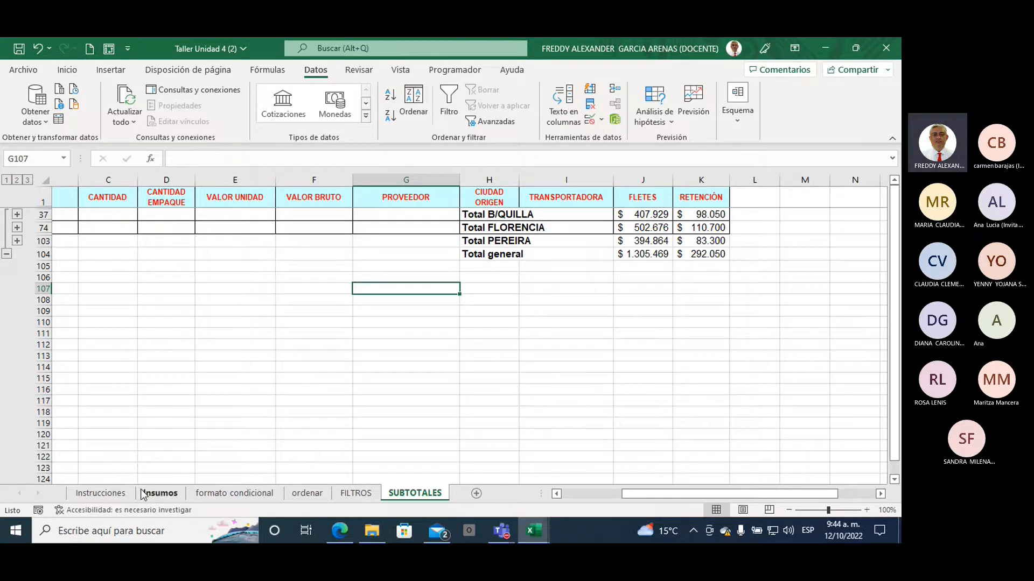
- Go to the Insumos sheet and replace the header row selection with cell E7
left_click(158, 494)
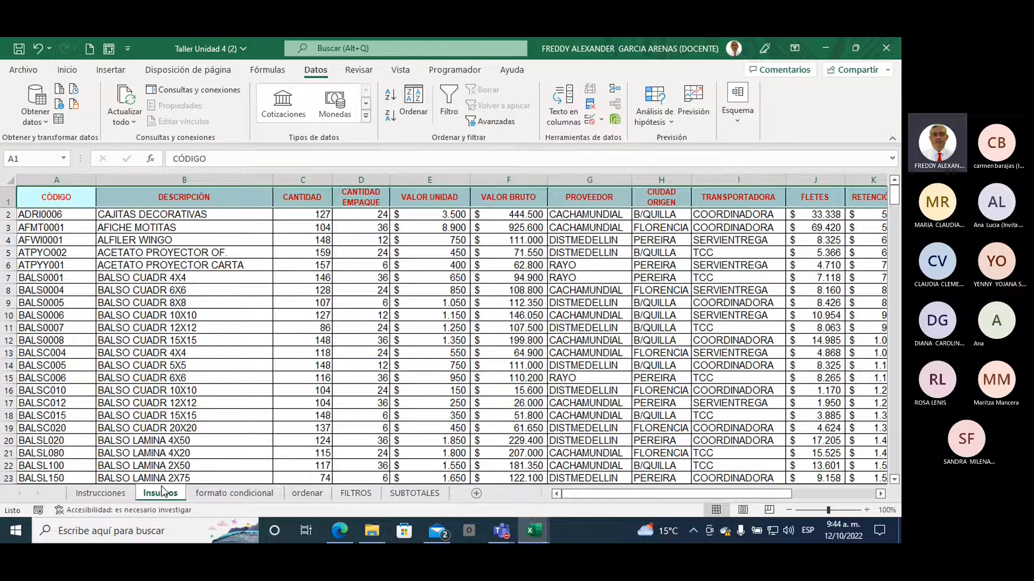
left_click(409, 278)
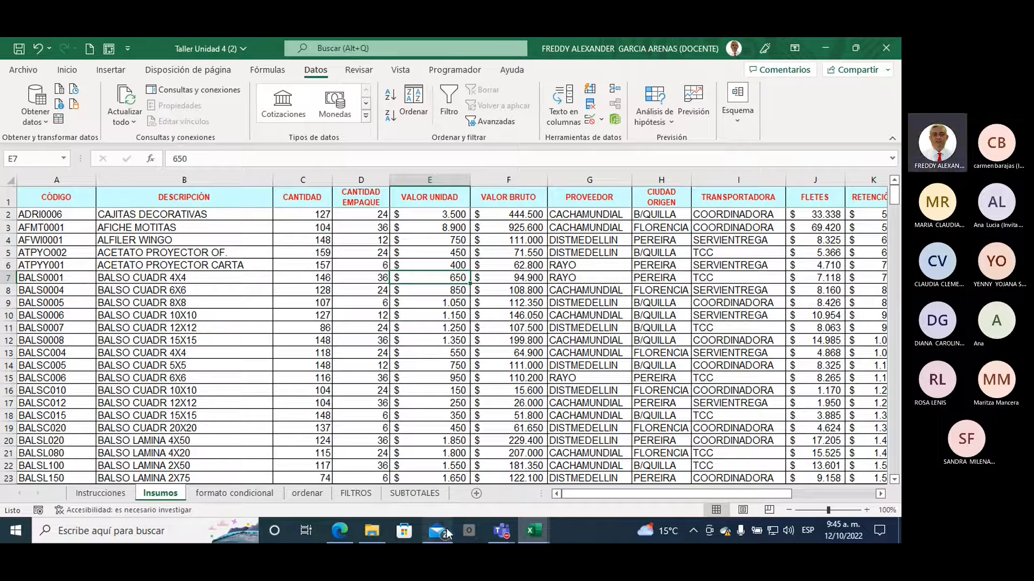
- Switch to the Teams meeting window, check its participants, and minimise the window again
mouse_move(498, 534)
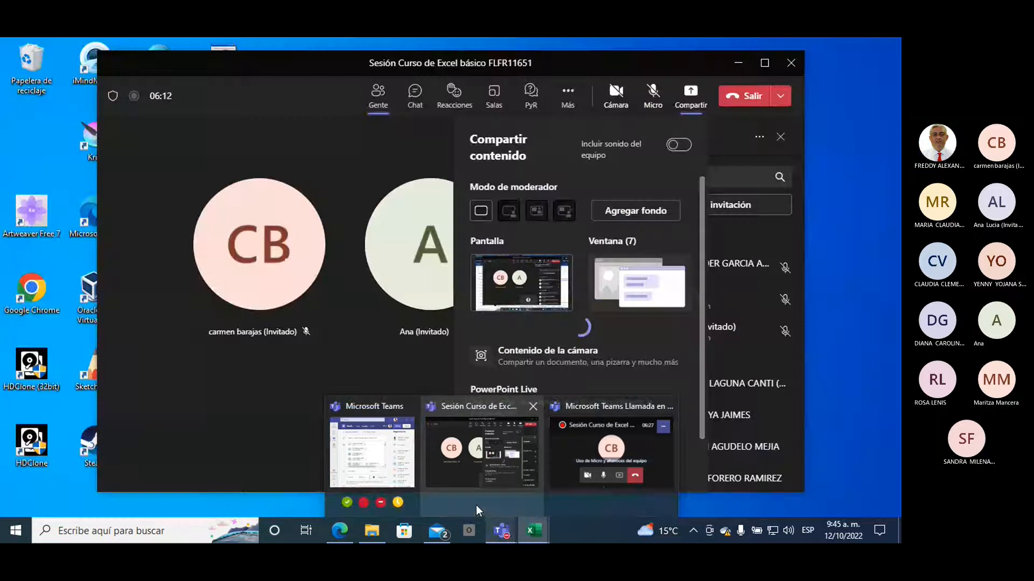
left_click(478, 506)
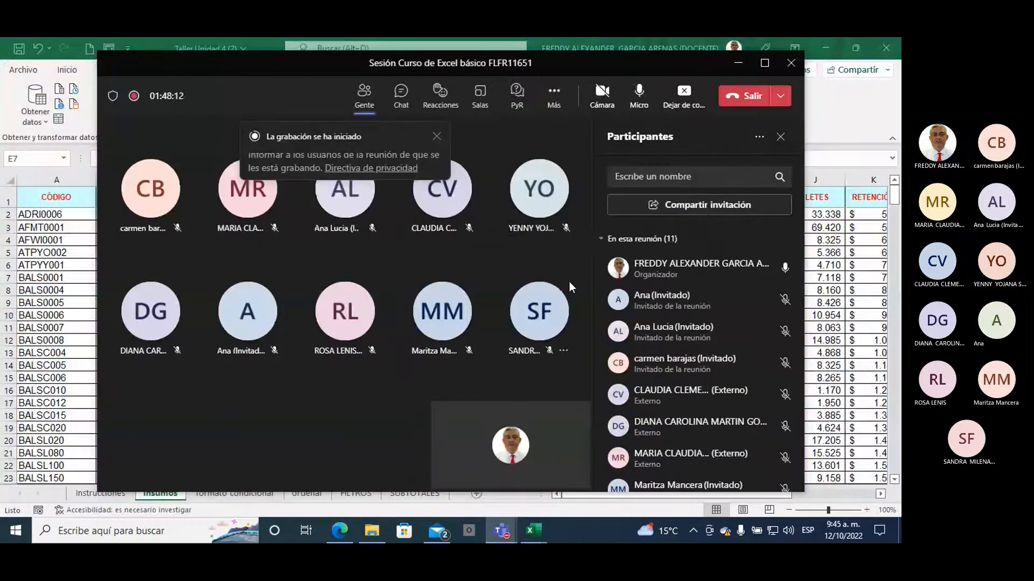
left_click(737, 66)
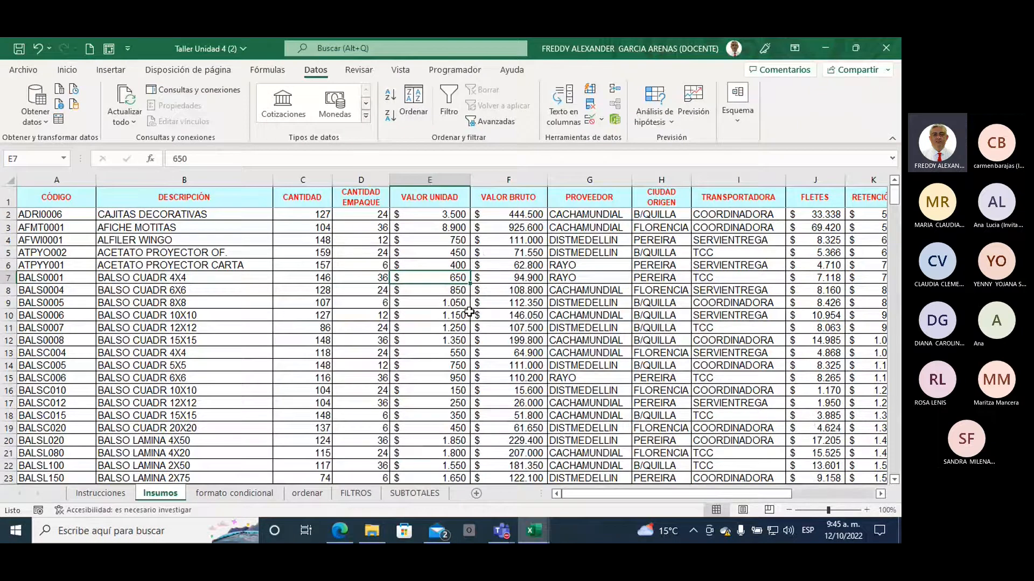
- Switch to Outlook in Edge and send the drafted email with the link to today's attendance form
left_click(344, 527)
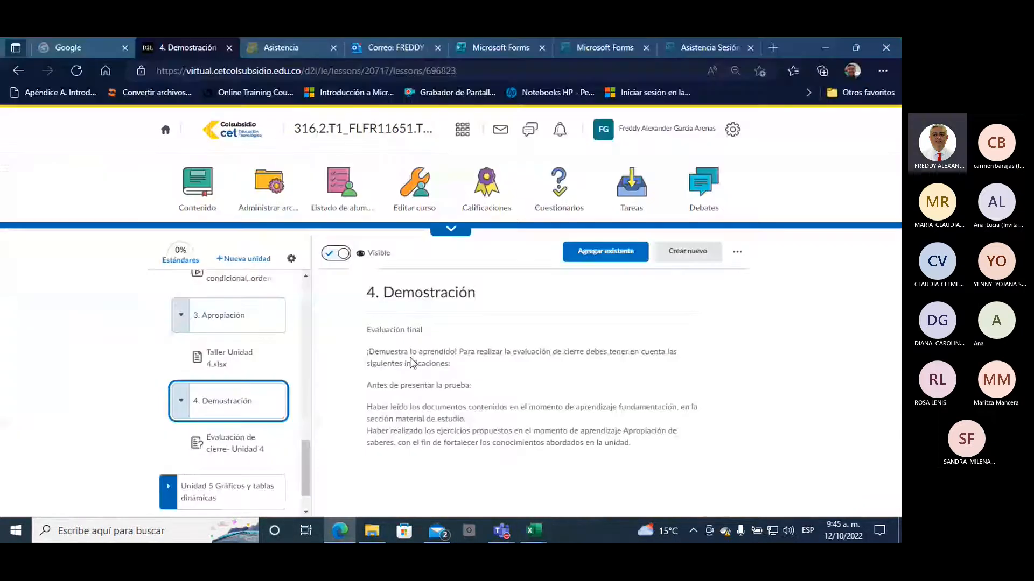
left_click(393, 48)
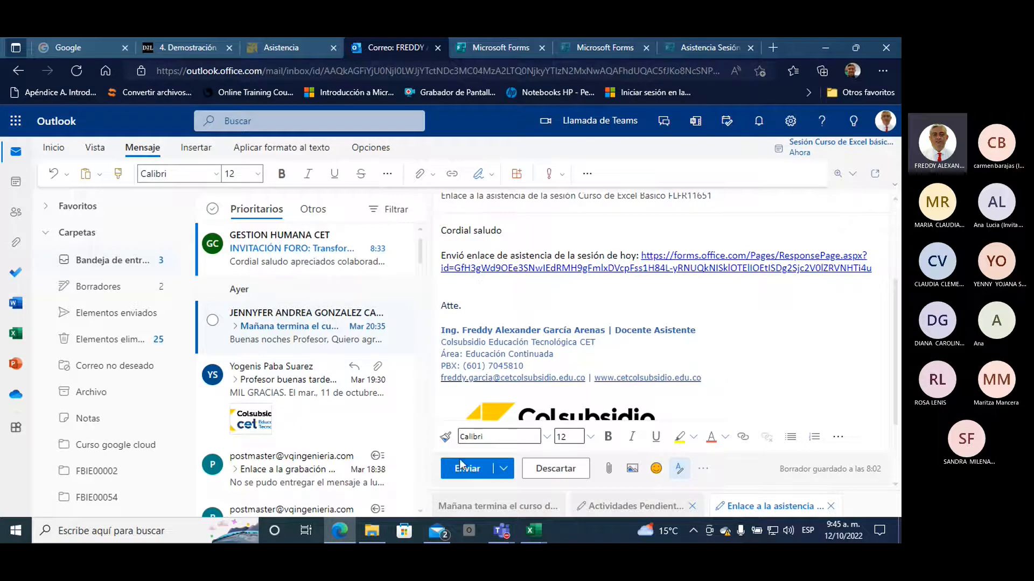
left_click(418, 342)
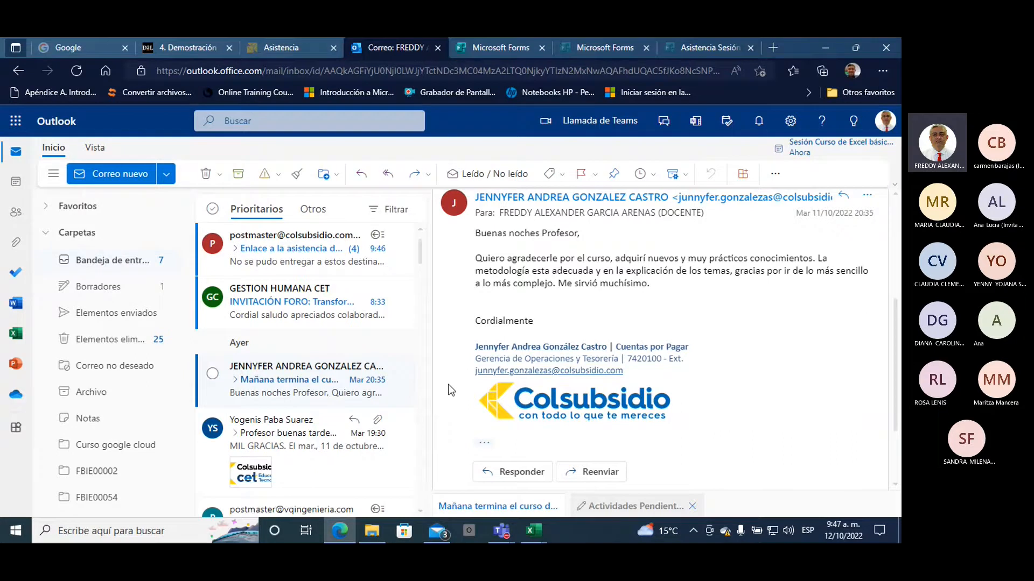
- Switch to the cronograma workbook in Excel, check the Sesion 5 block on viernes, 14-oct, and minimise the workbook
left_click(530, 531)
left_click(455, 485)
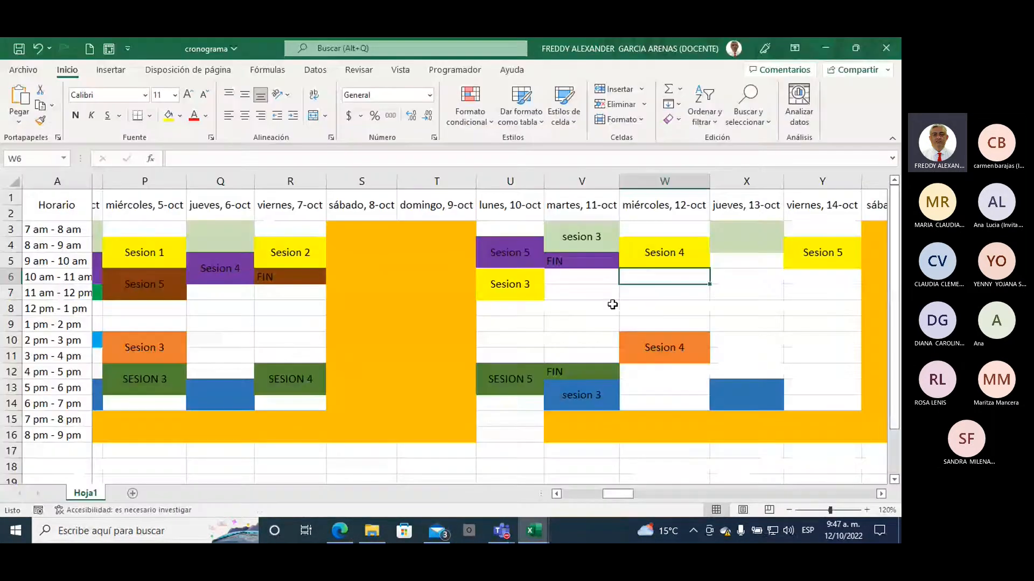
left_click(802, 254)
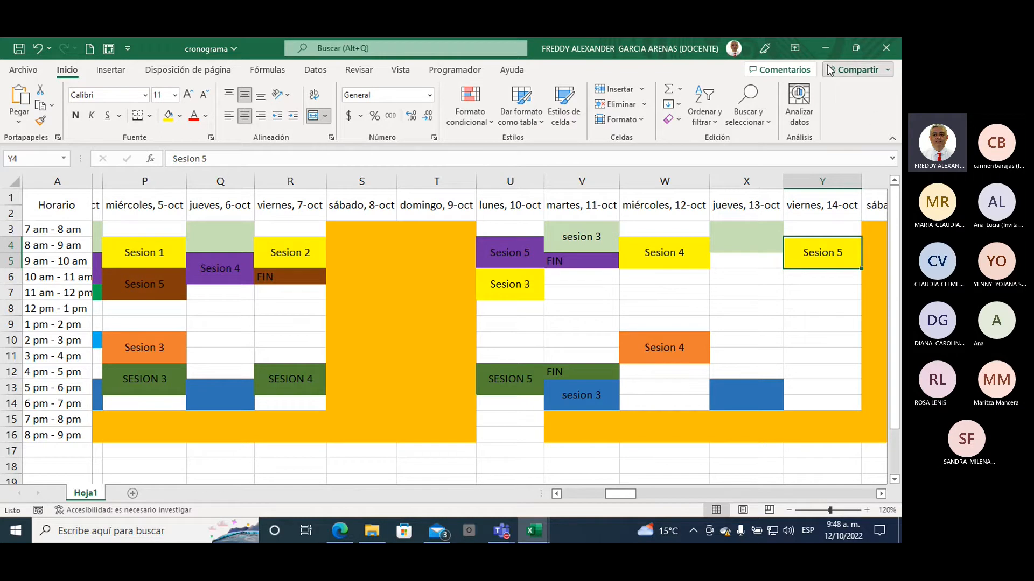
left_click(826, 47)
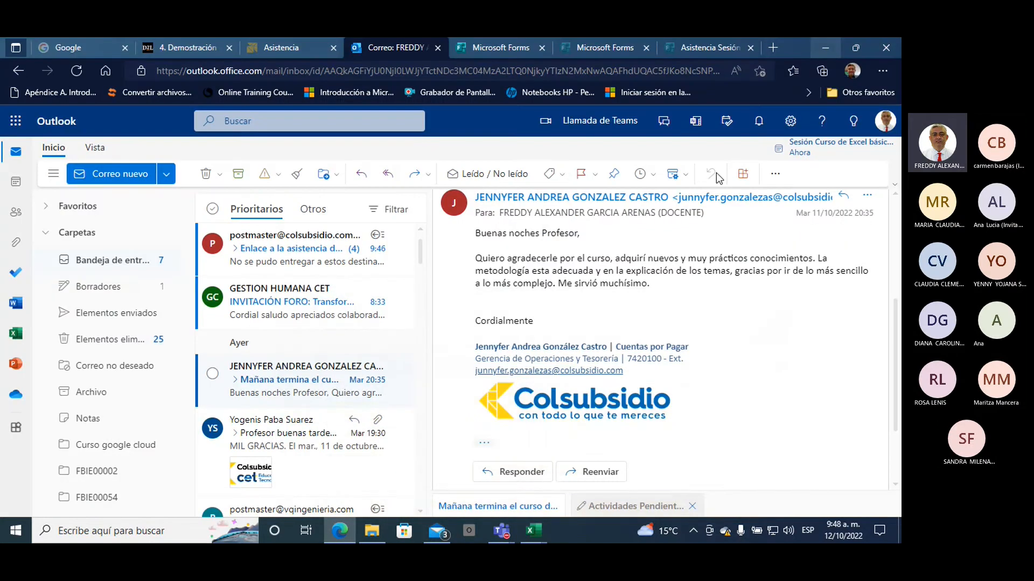
- Switch to the Teams meeting window and open its additional meeting options
mouse_move(502, 531)
left_click(455, 483)
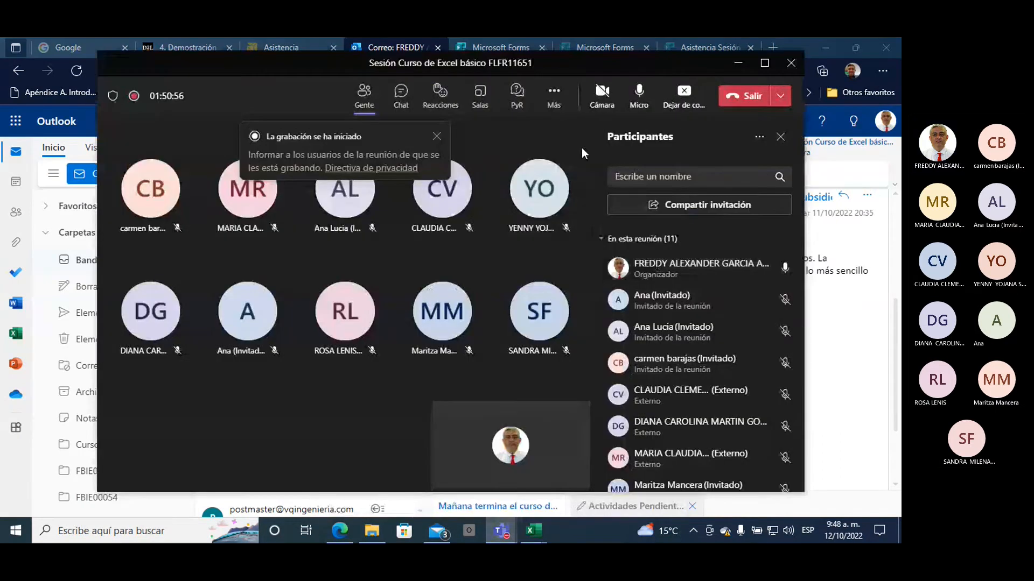
left_click(555, 100)
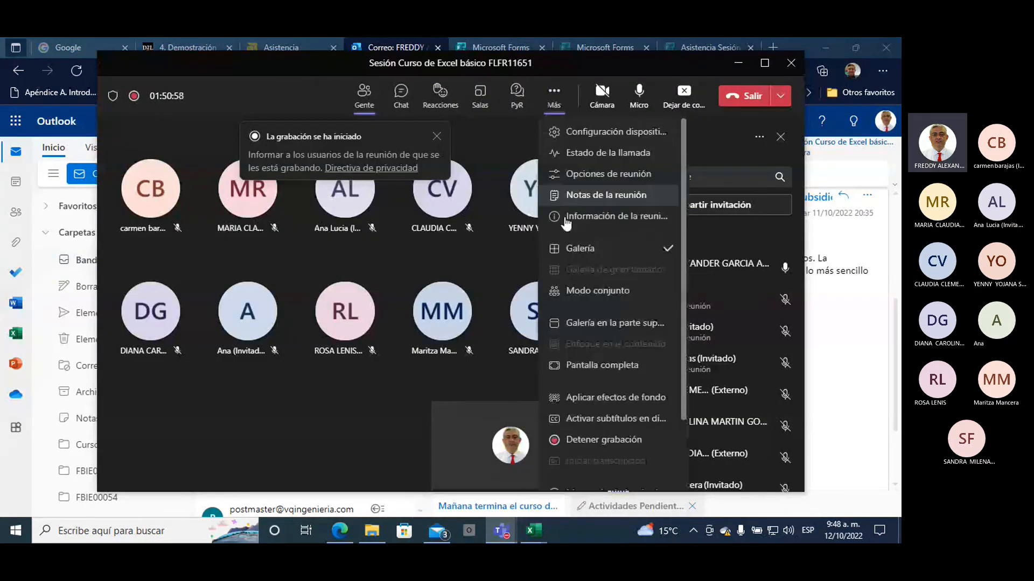